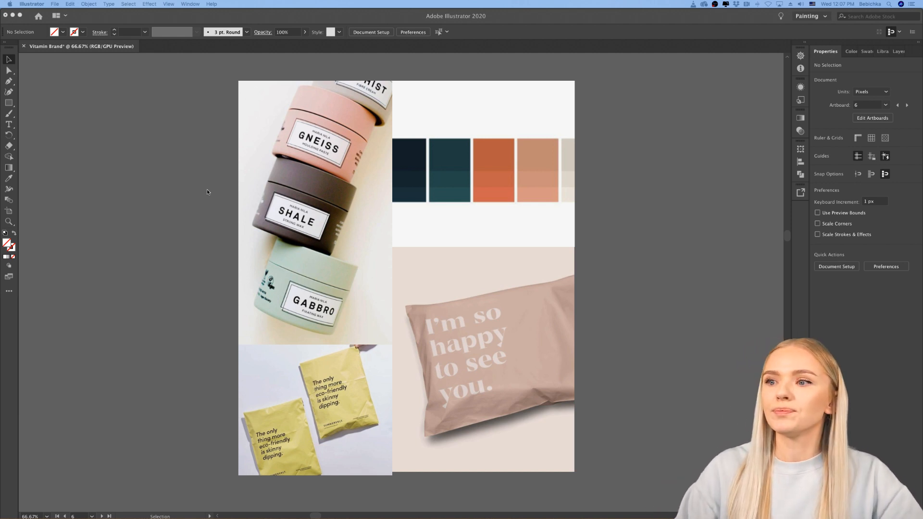
Step: Switch to Chrome, open color.adobe.com in a new tab and dismiss the gradients announcement
click(636, 182)
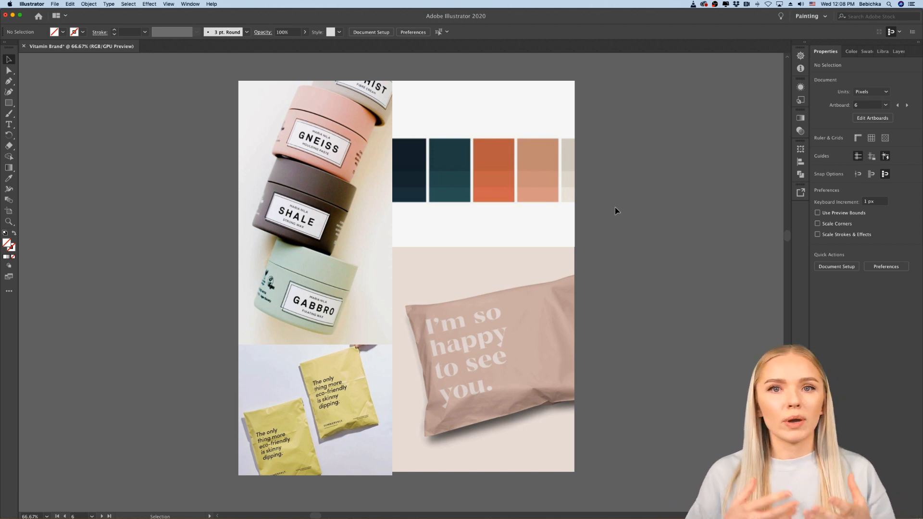
mouse_move(558, 512)
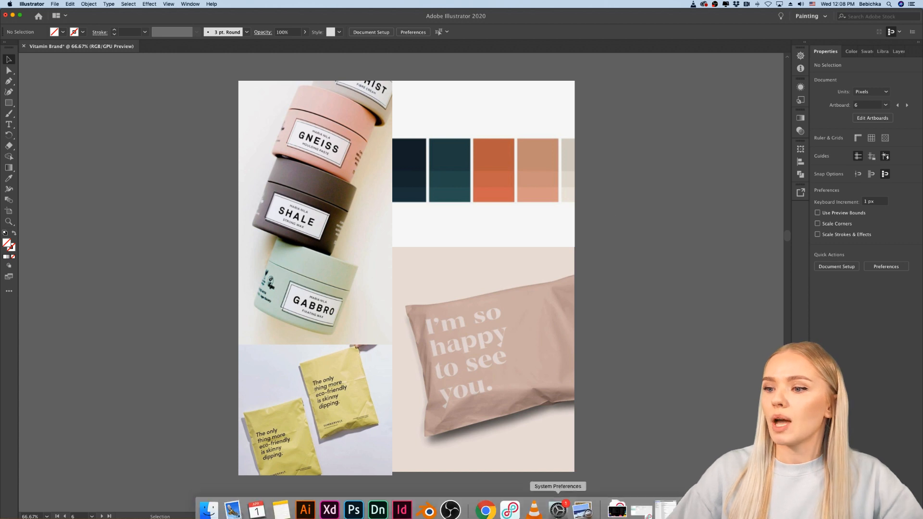
click(486, 506)
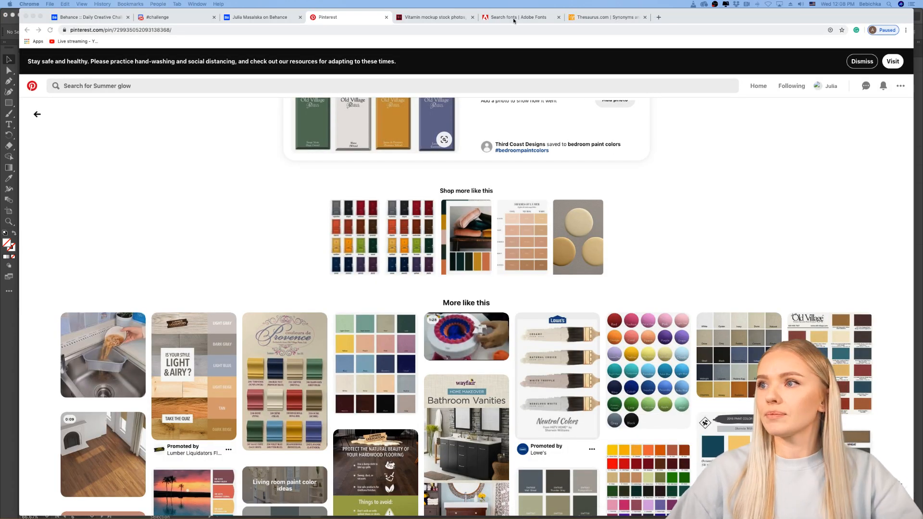
scroll(592, 194, down, 5)
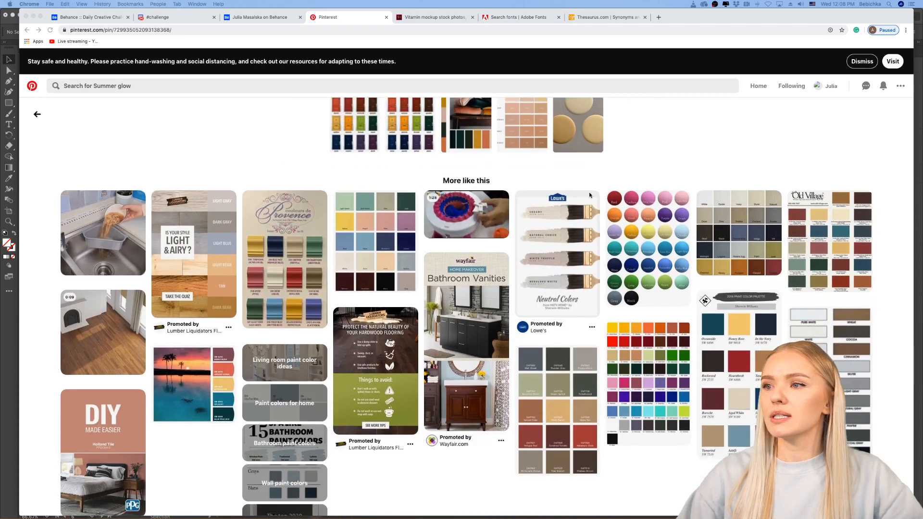
scroll(350, 210, up, 11)
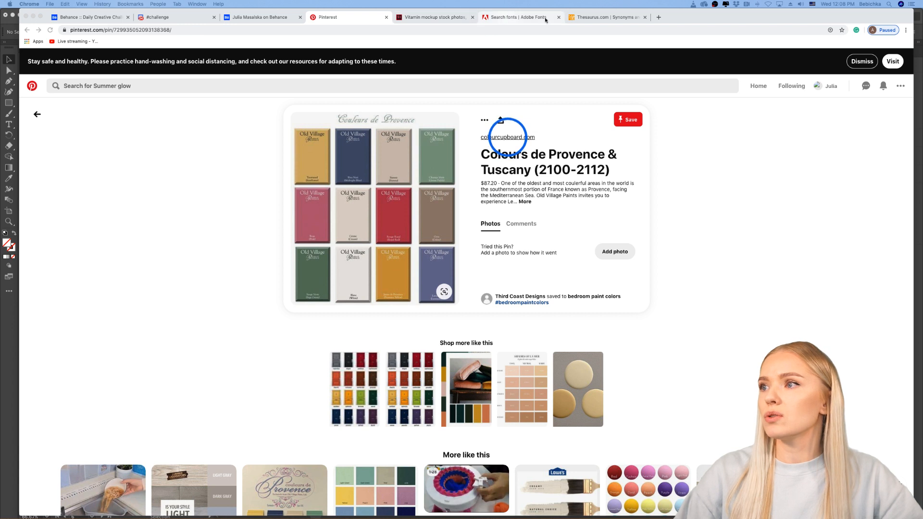
click(659, 19)
click(659, 17)
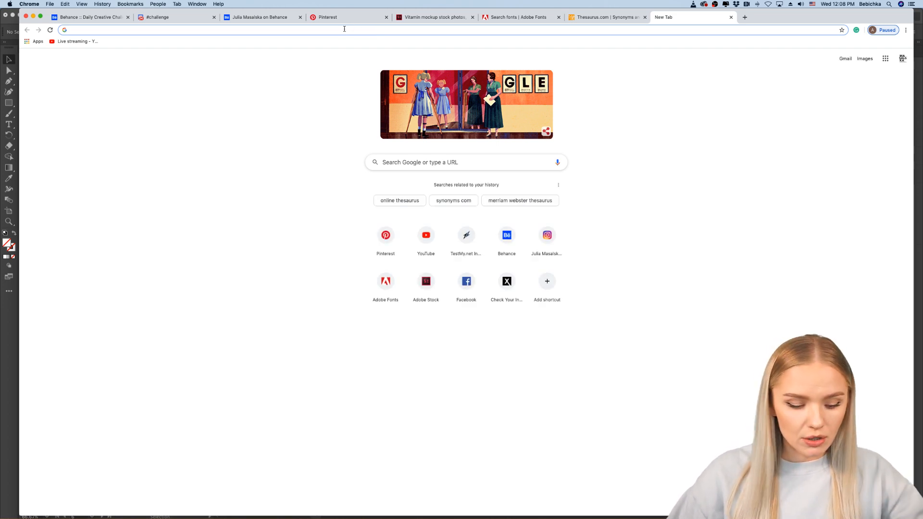
text(color.adob)
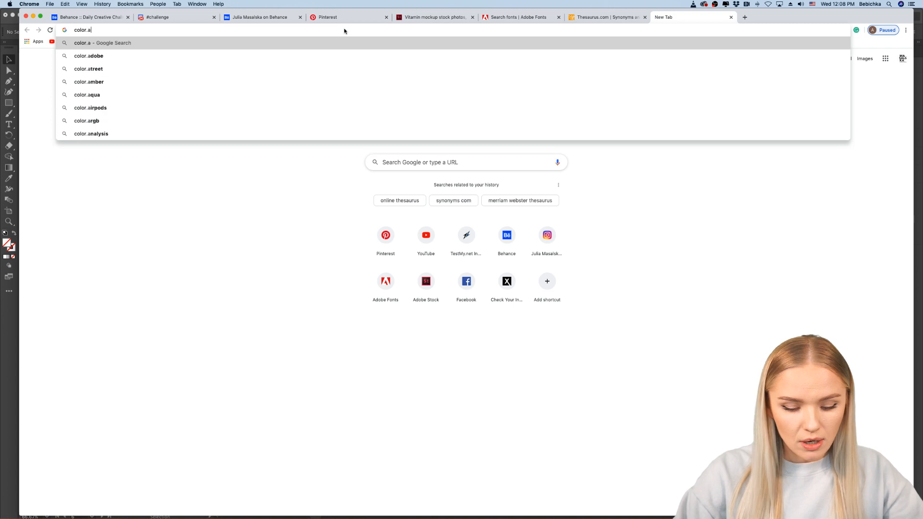
text(e.com)
key(Return)
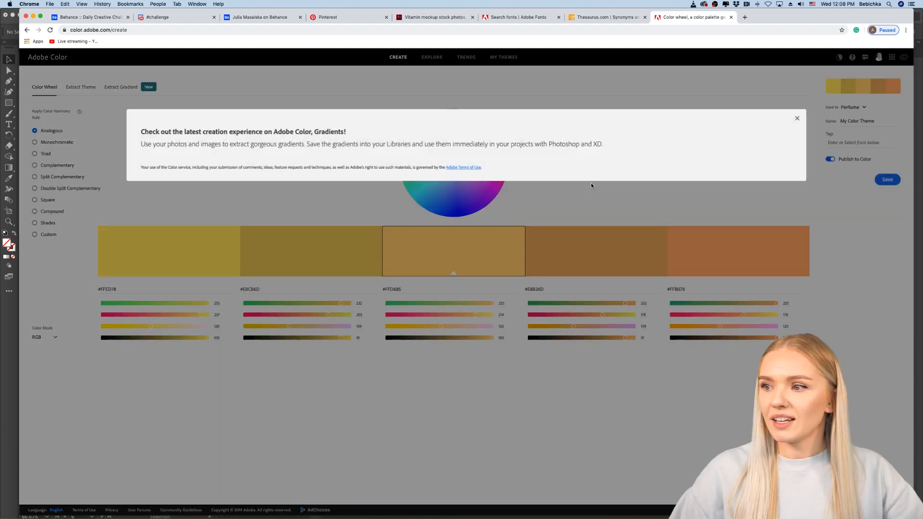
click(284, 189)
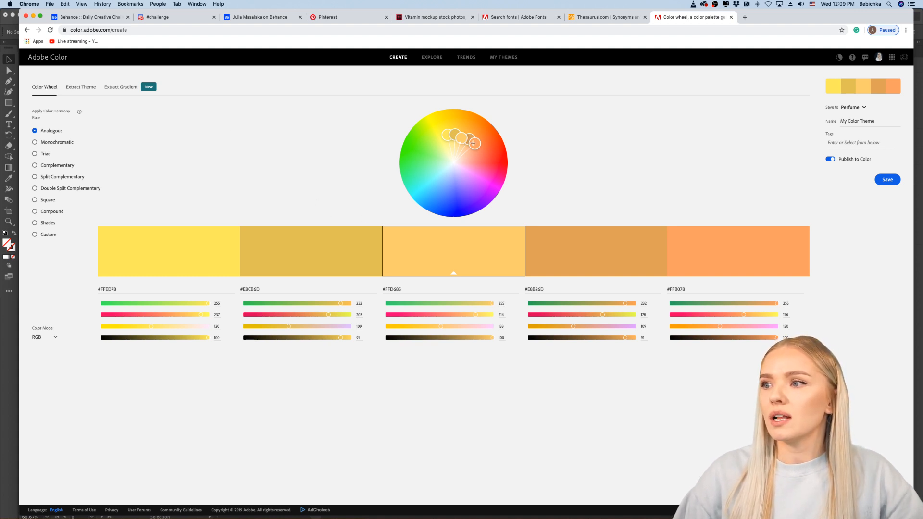
Step: Load the stacked-jars screenshot ending in 21.49 AM from the Desktop into Adobe Color's Extract Theme
drag(473, 144, 473, 189)
click(87, 90)
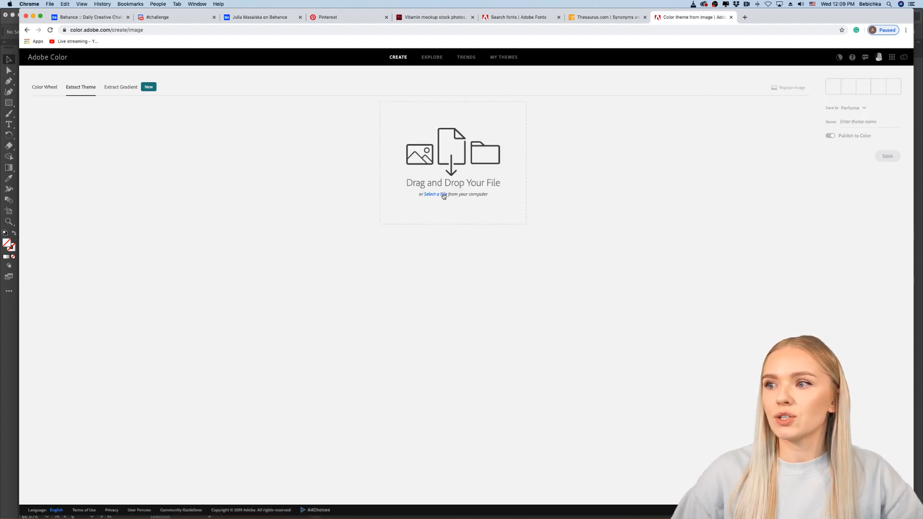
click(443, 195)
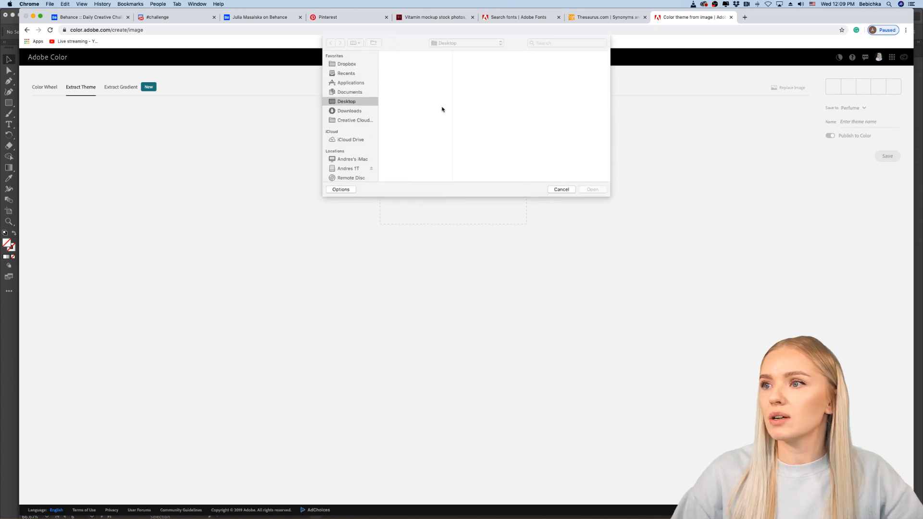
click(416, 71)
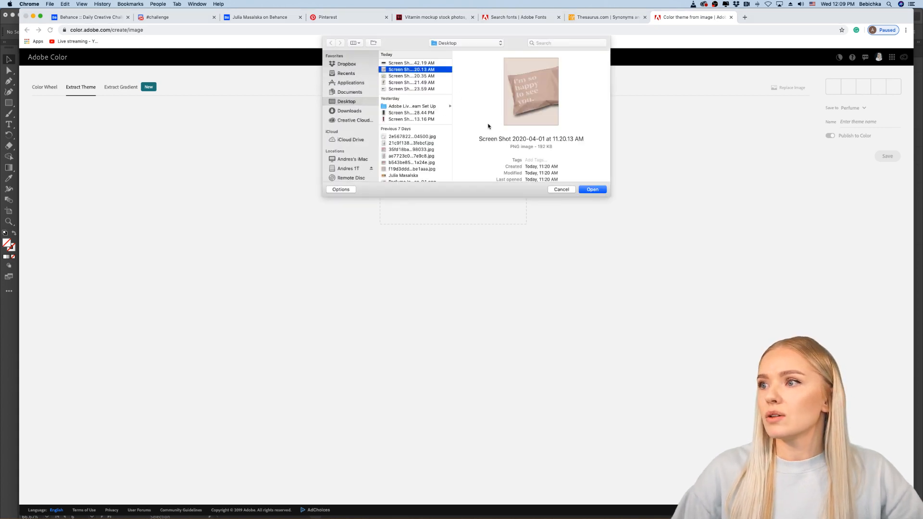
click(410, 76)
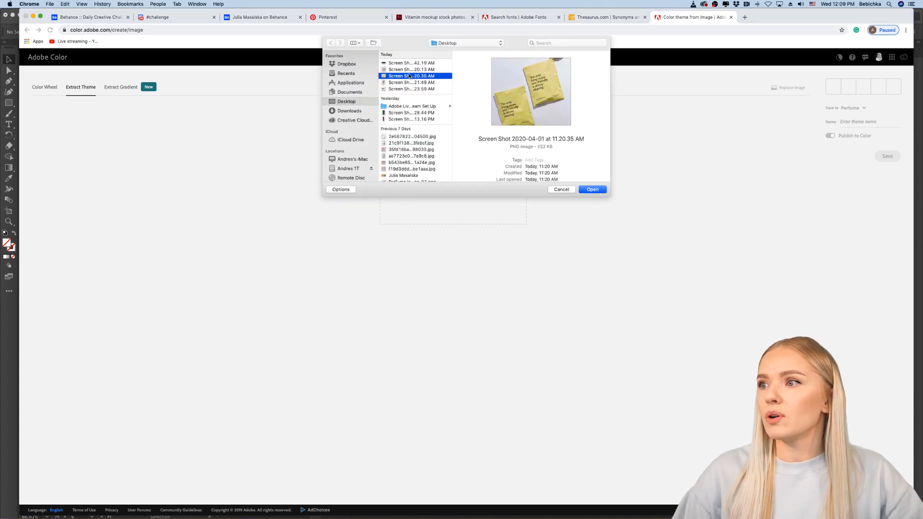
click(395, 83)
click(592, 189)
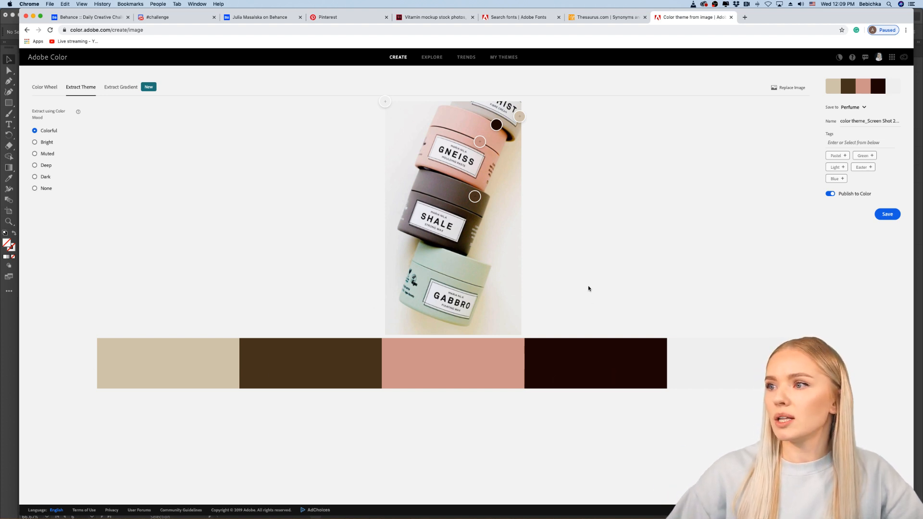
Step: Resample the near-black swatch from the mint-green GABBRO jar and save the theme to the Perfume library
drag(497, 125, 471, 271)
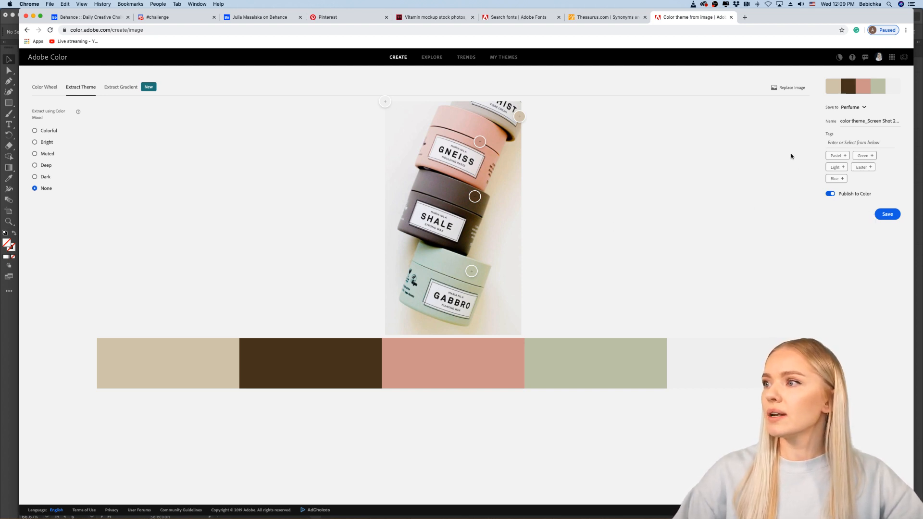
click(892, 215)
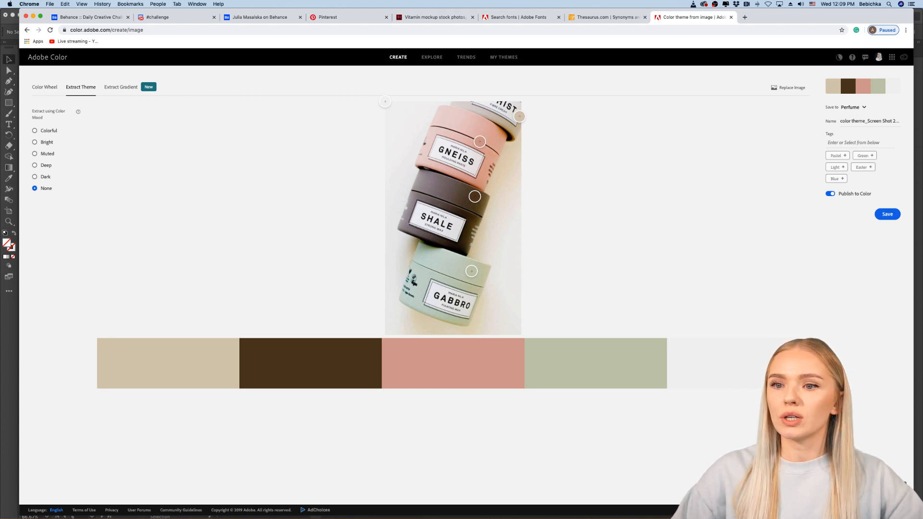
Step: Switch to Illustrator and create a new library named "Vitamin Brand"
click(6, 361)
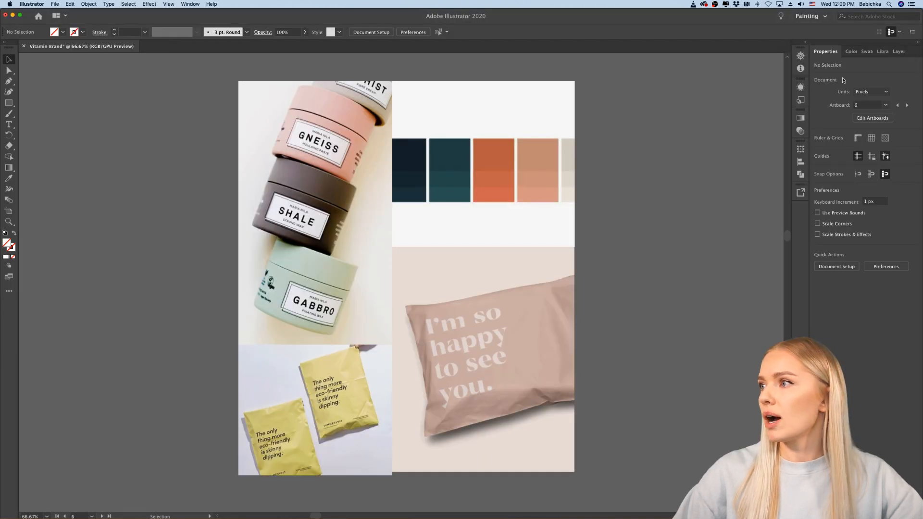
click(883, 51)
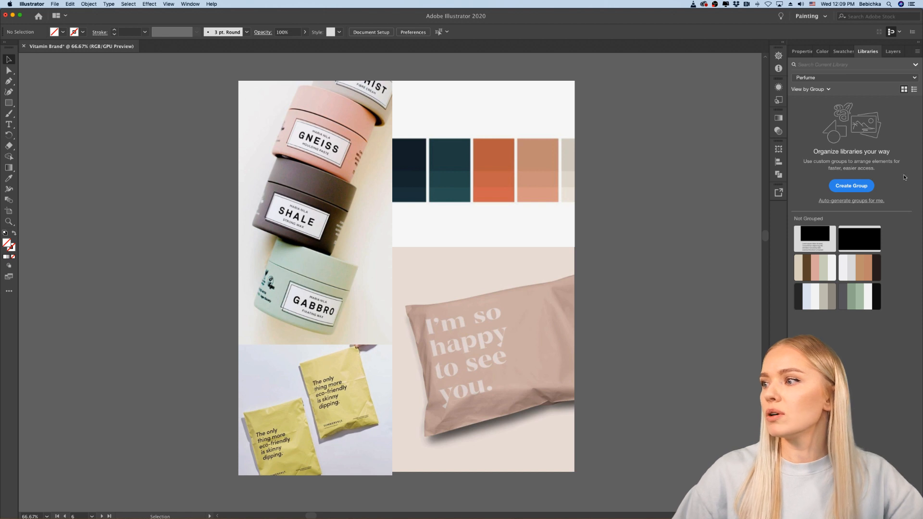
click(916, 78)
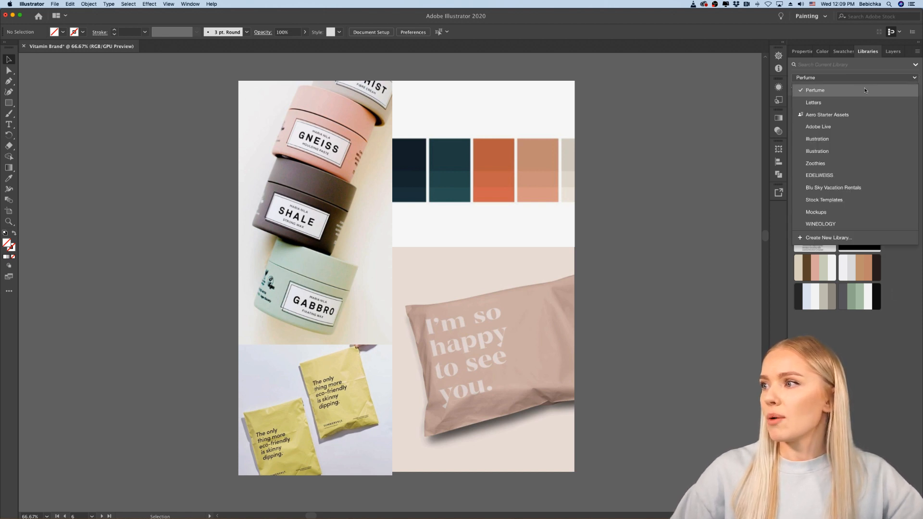
click(842, 237)
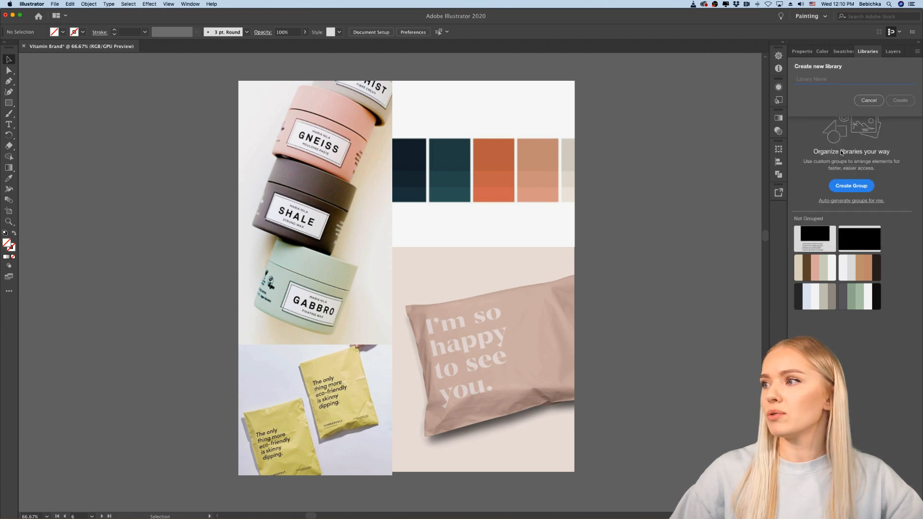
text(Vitamin Brand)
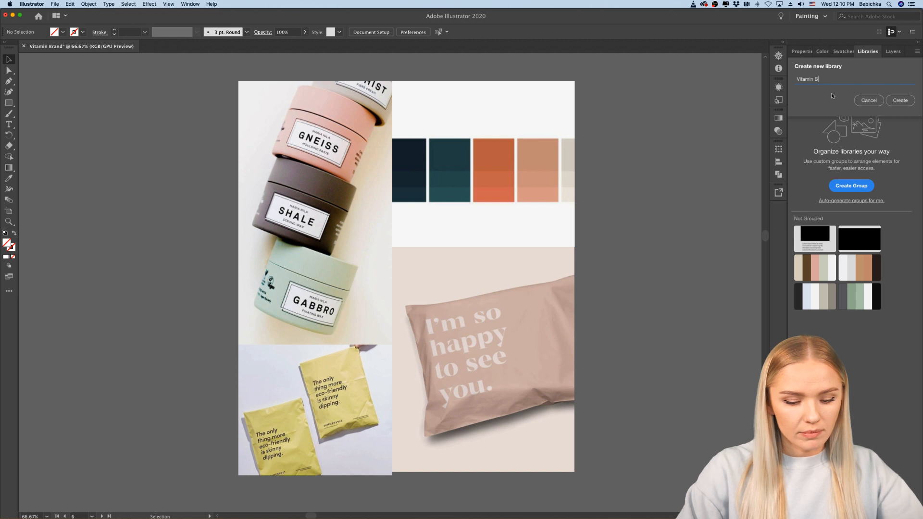
click(901, 101)
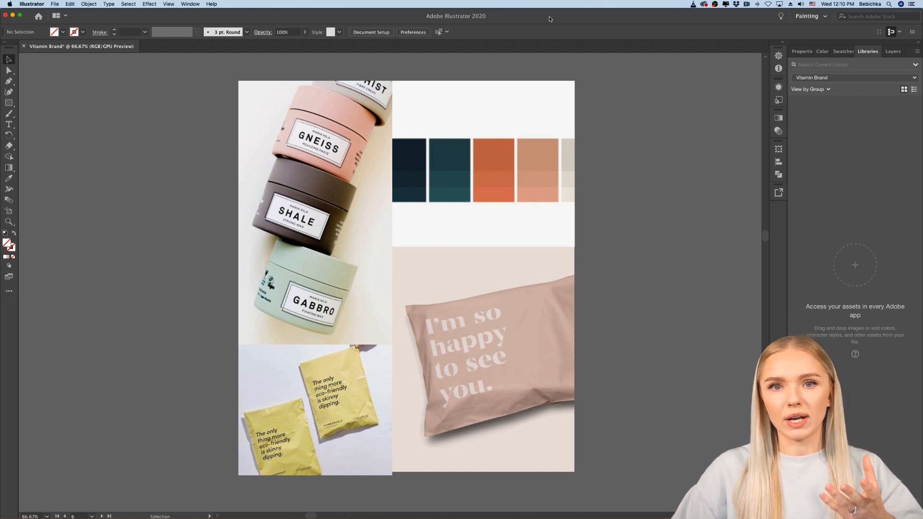
Step: Return to Chrome, reload Adobe Color's Extract Theme page and load the stacked-jars screenshot ending in 21.49 AM again
mouse_move(351, 514)
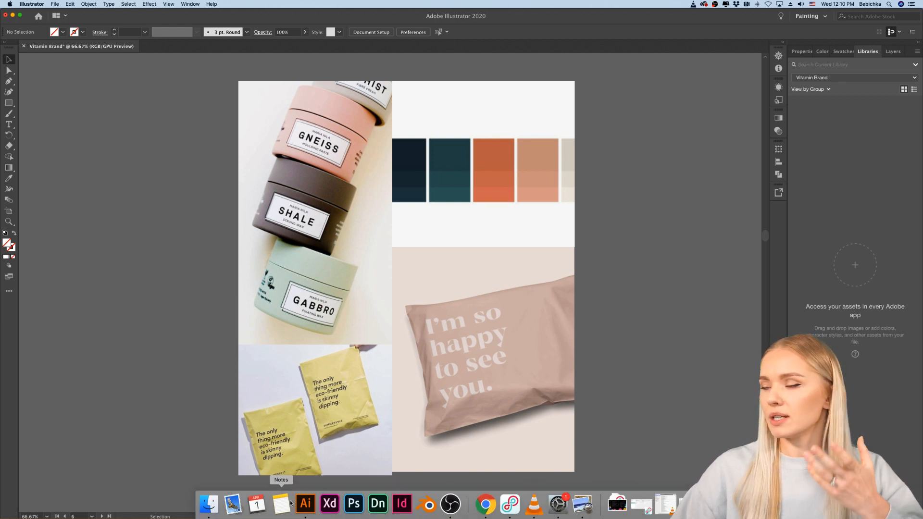
click(485, 505)
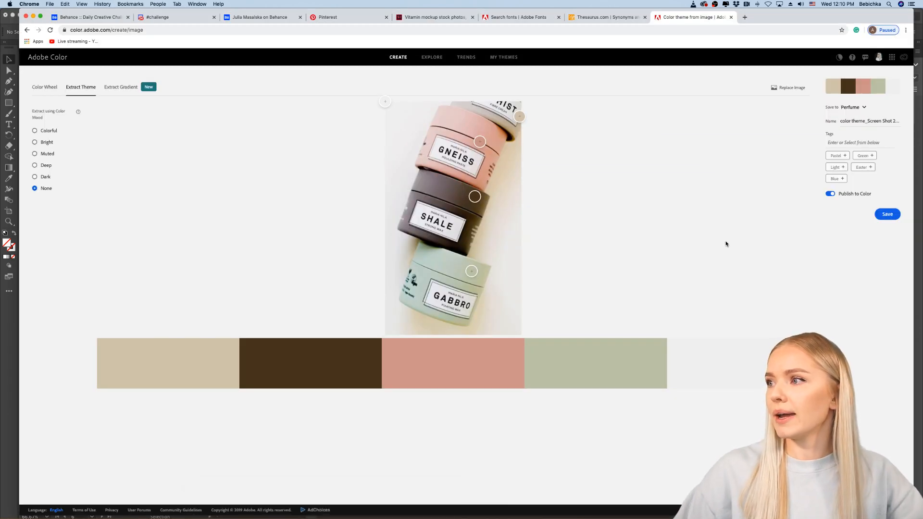
click(777, 28)
key(Return)
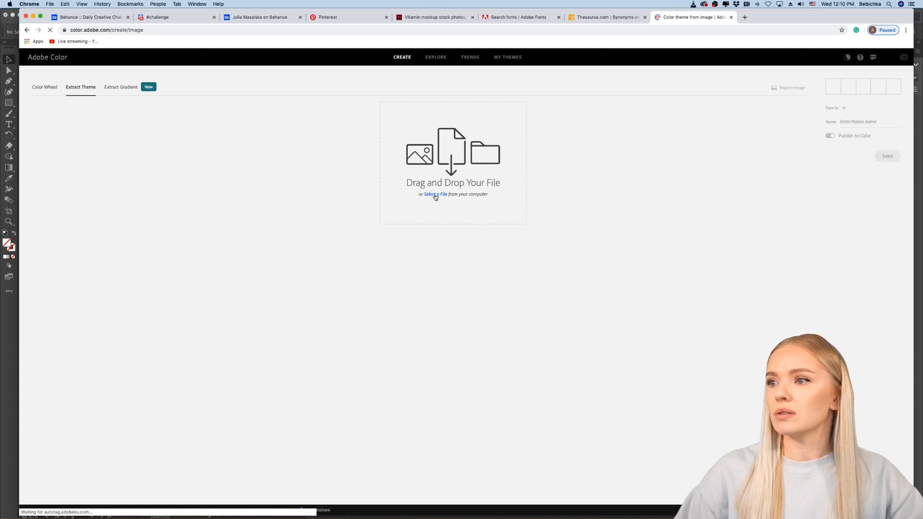
click(435, 194)
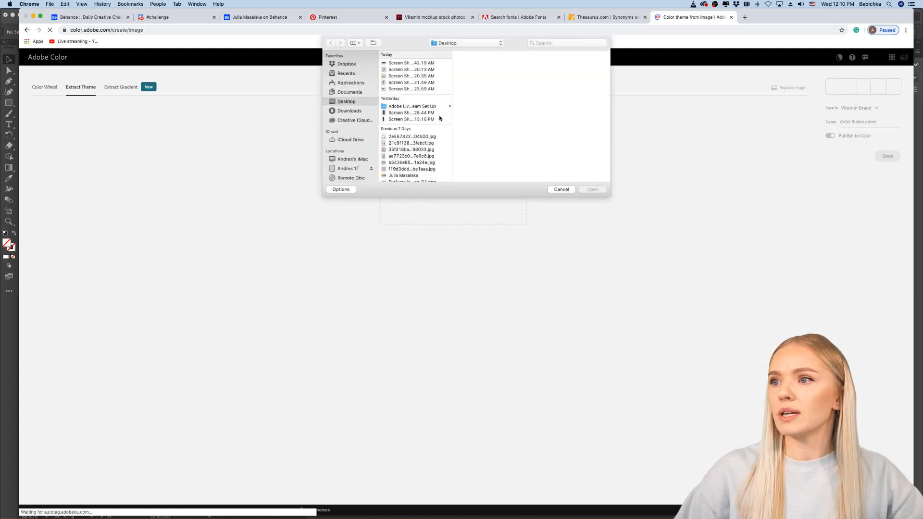
click(391, 76)
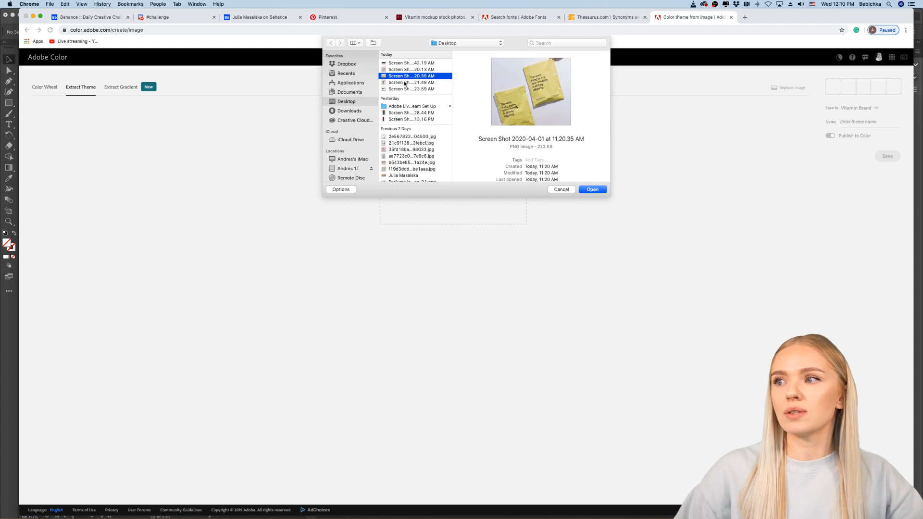
click(392, 91)
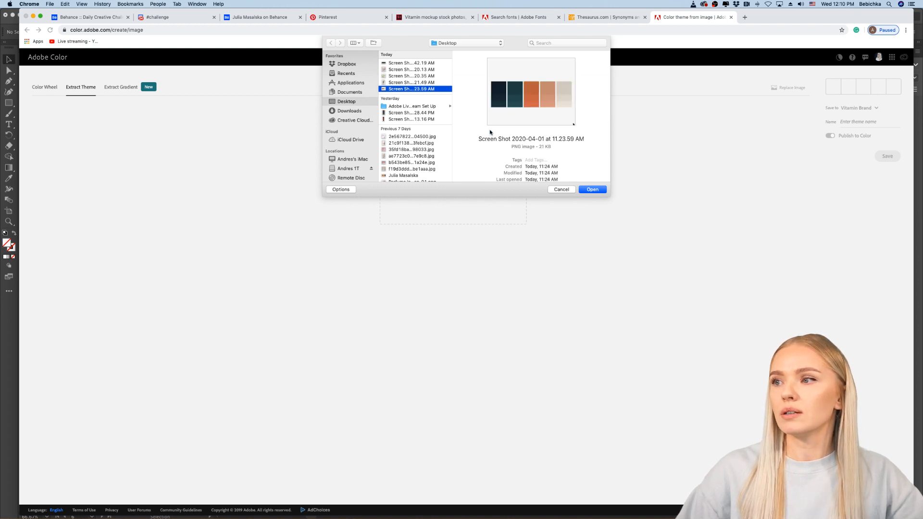
click(408, 83)
click(593, 189)
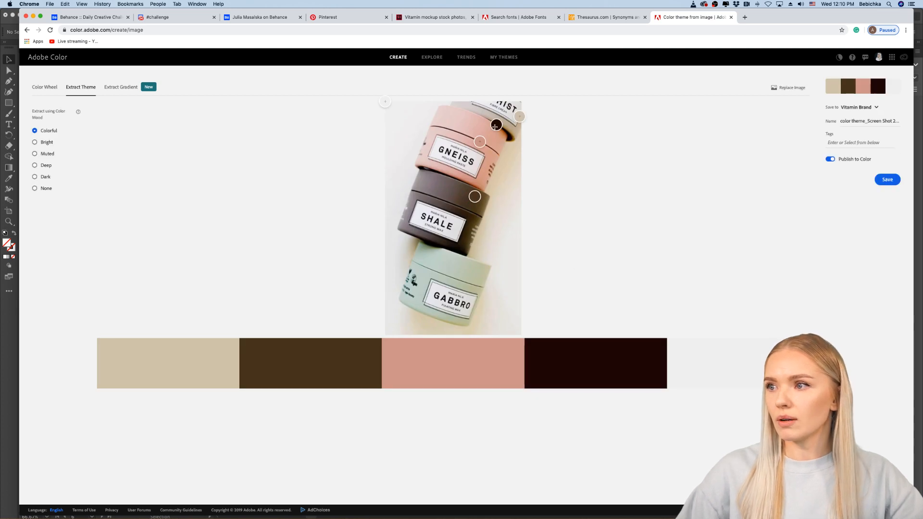
Step: Resample the near-black swatch from the mint-green GABBRO jar and save the theme to the Vitamin Brand library
drag(496, 126, 460, 273)
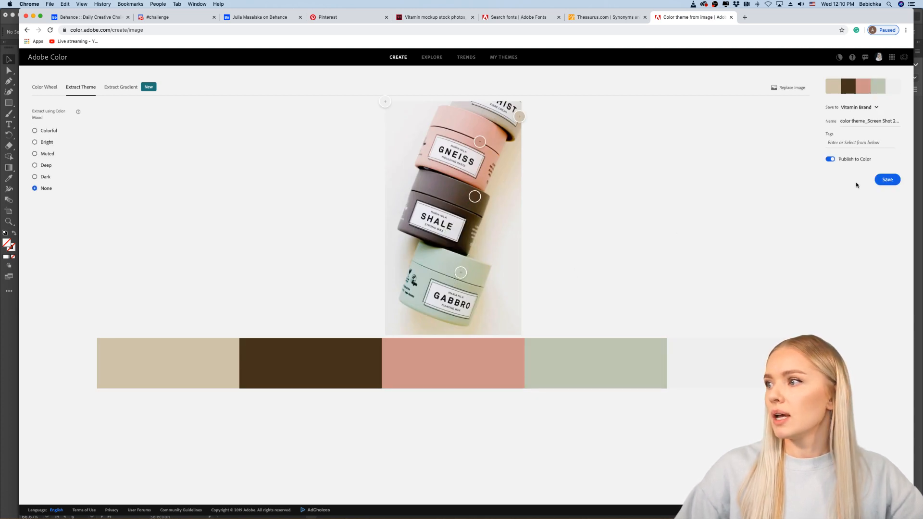
click(889, 180)
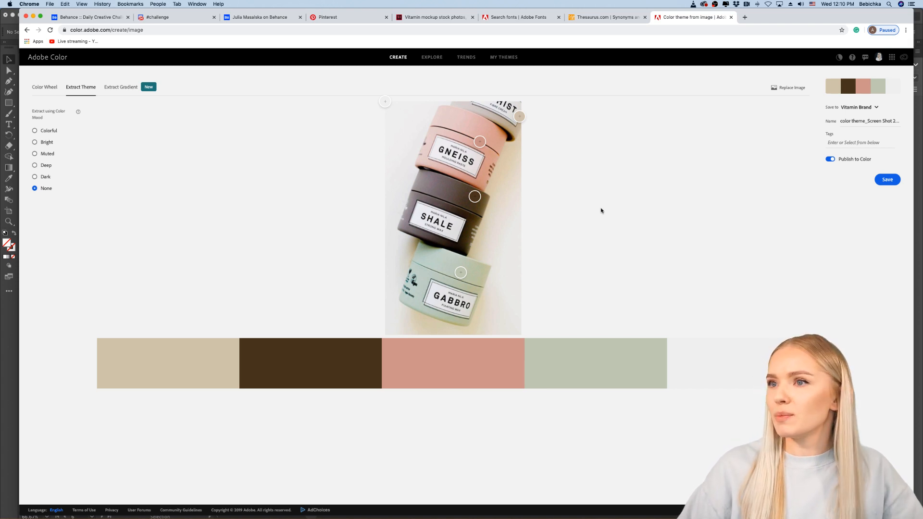
Step: Check the Vitamin Brand library in Illustrator, and switch back to Chrome to open Adobe Color's Explore page
click(12, 369)
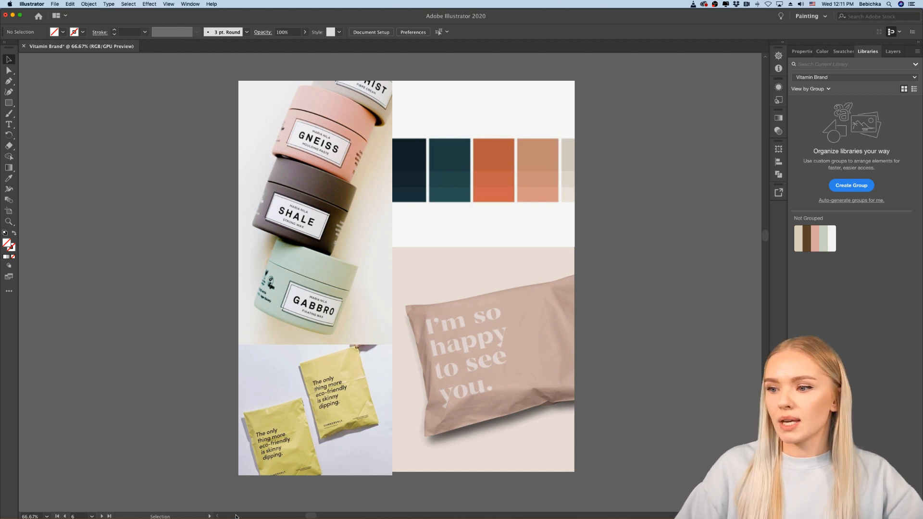
mouse_move(257, 518)
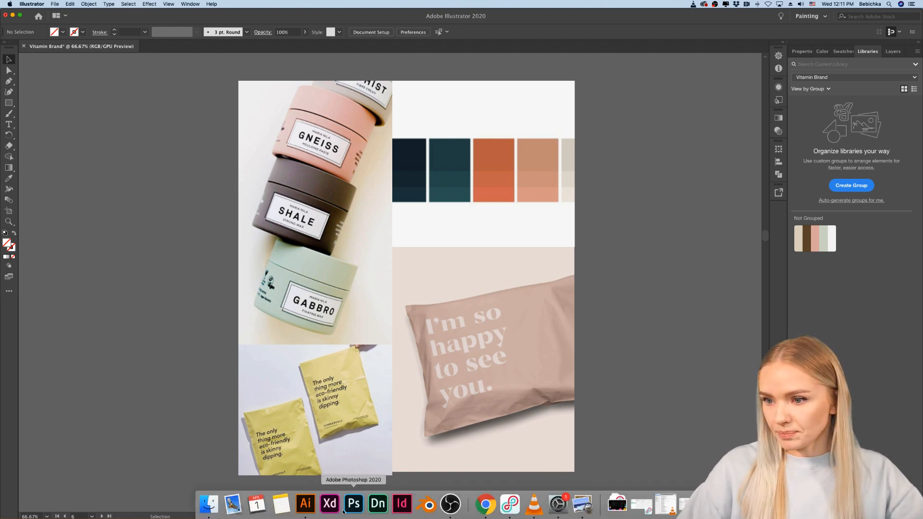
click(485, 504)
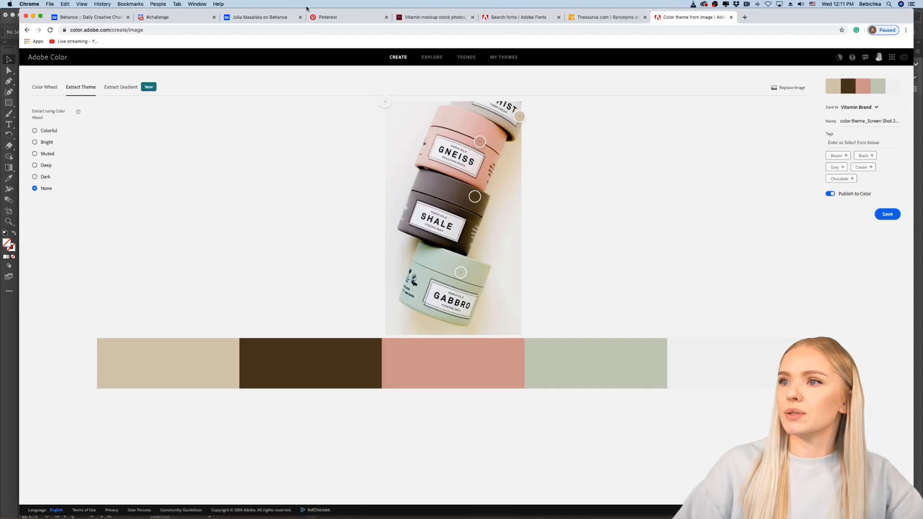
click(432, 58)
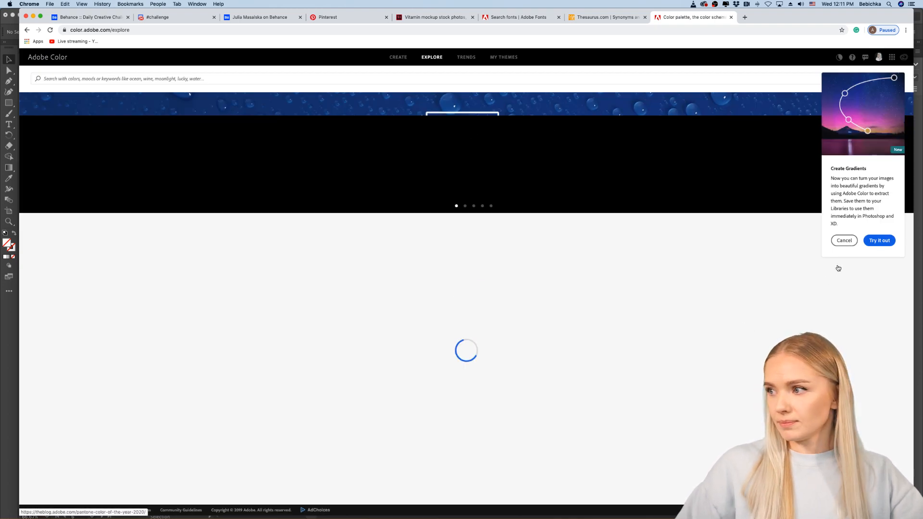
Step: Dismiss the Create Gradients notice and examine the industry colour palettes on Adobe Color's Trends page, from Fashion to Game Design
click(841, 245)
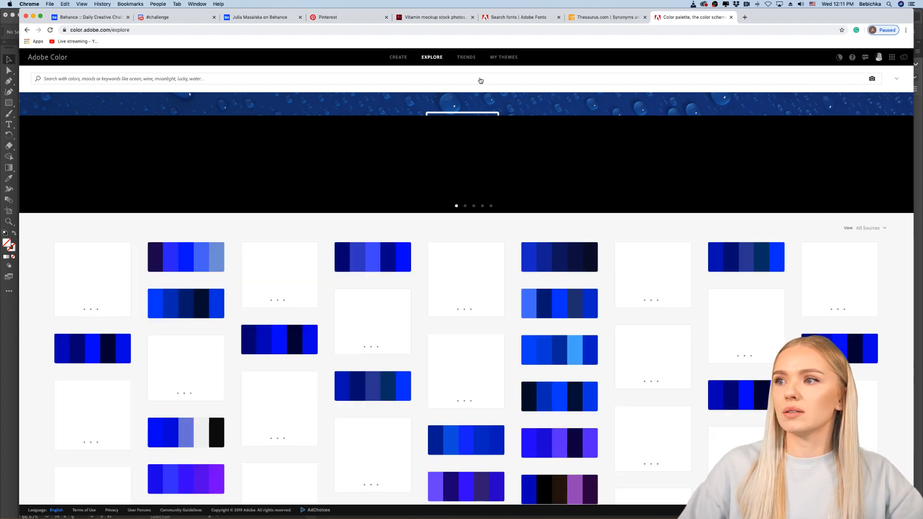
click(466, 57)
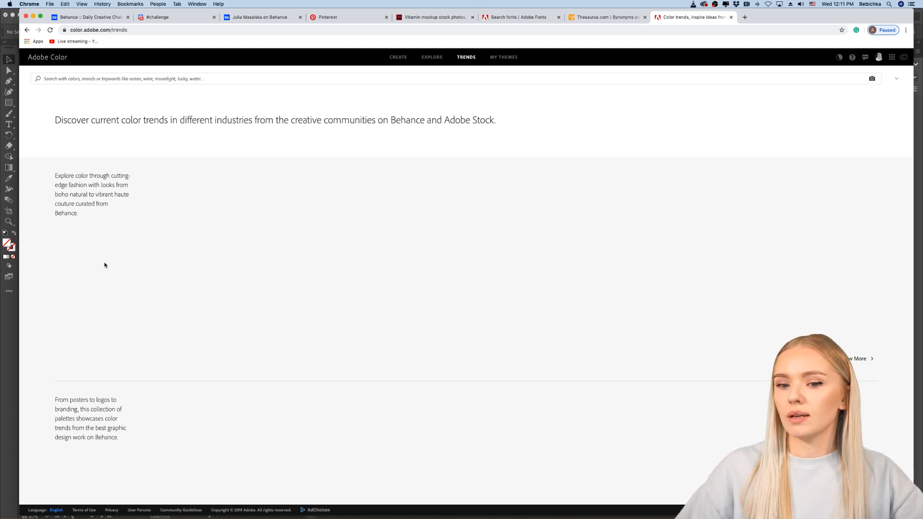
scroll(106, 265, down, 2)
scroll(106, 266, up, 2)
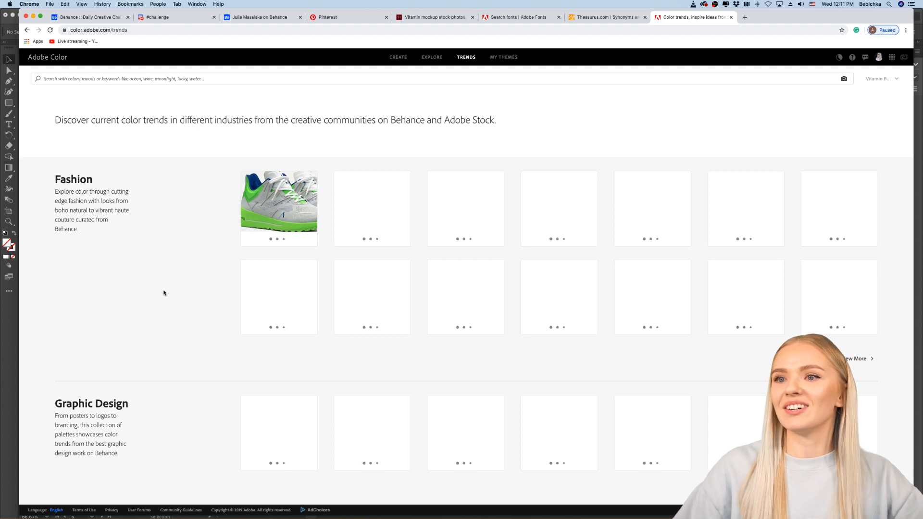
scroll(163, 293, down, 2)
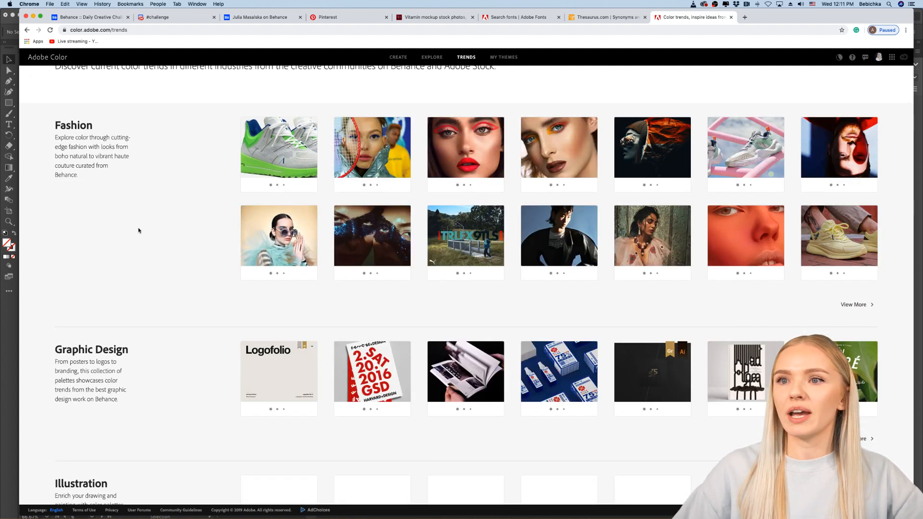
scroll(158, 308, up, 2)
scroll(184, 389, down, 8)
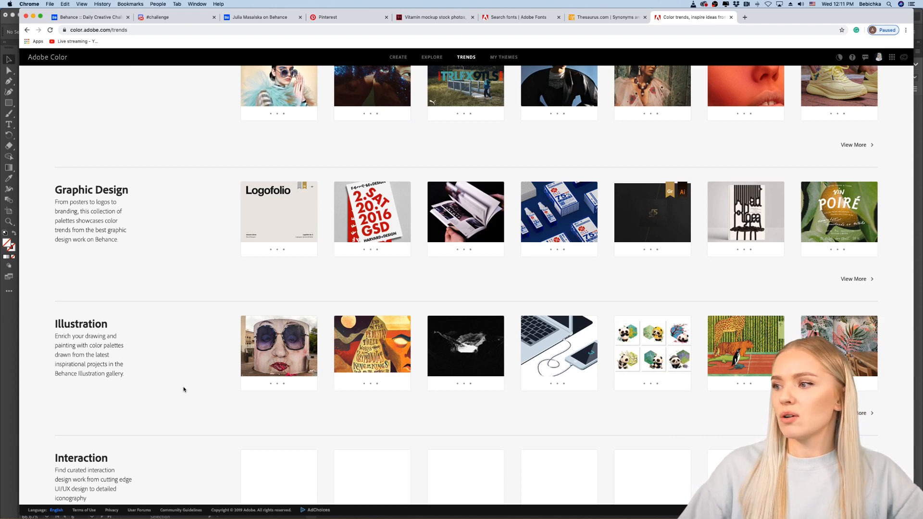
scroll(183, 389, down, 14)
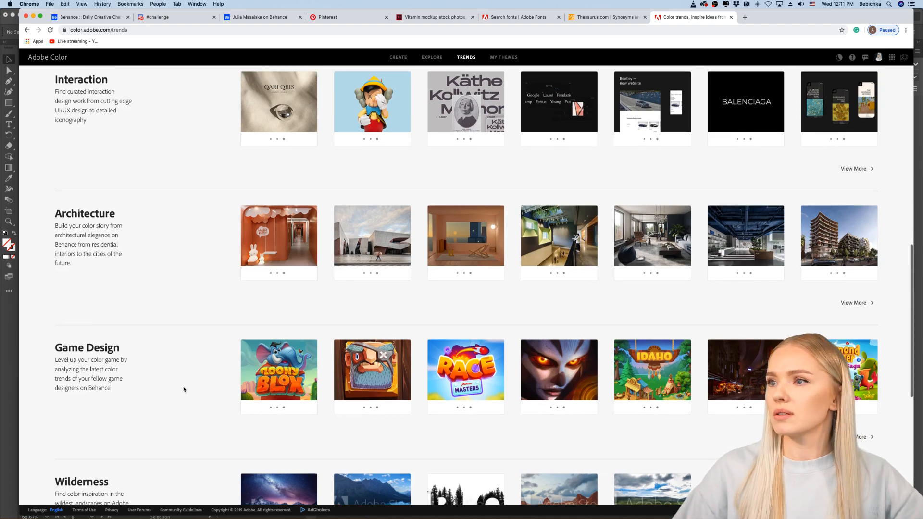
scroll(183, 389, up, 14)
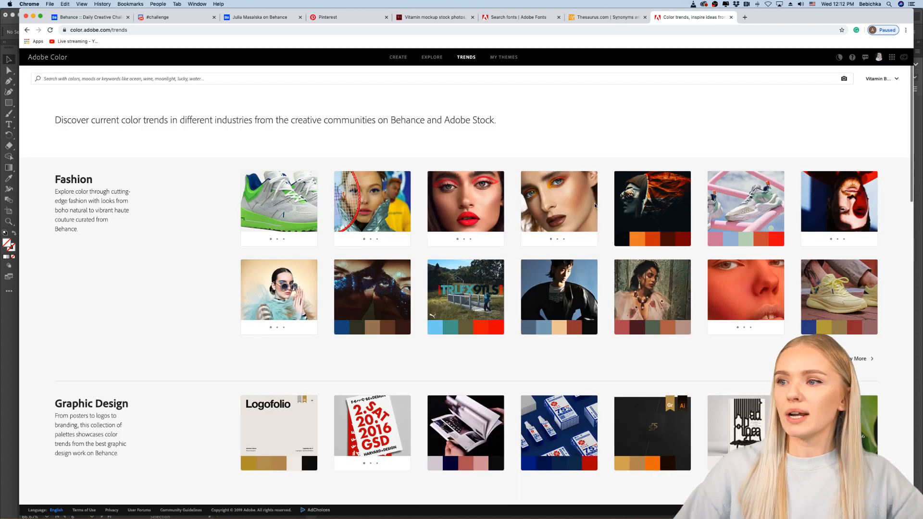
Step: Switch to the Thesaurus.com page and look up synonyms for "Healthy"
key(ctrl+shift+Tab)
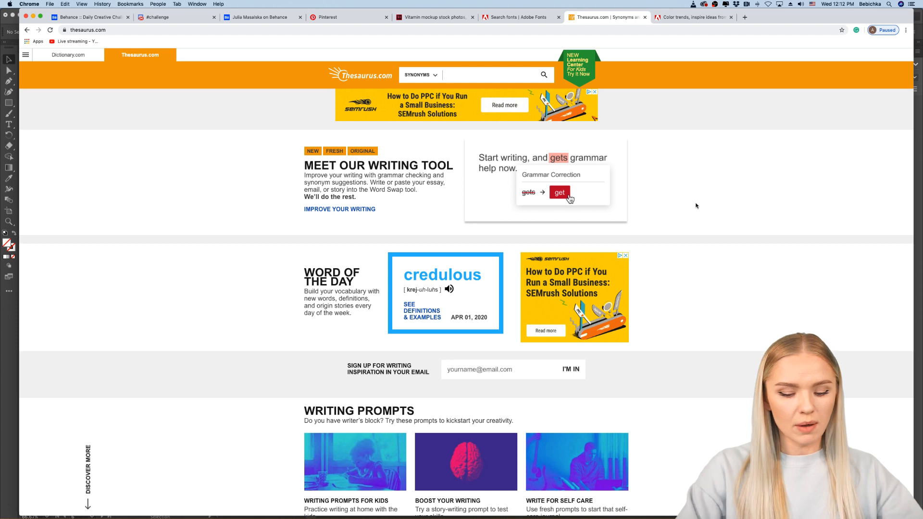
text(He)
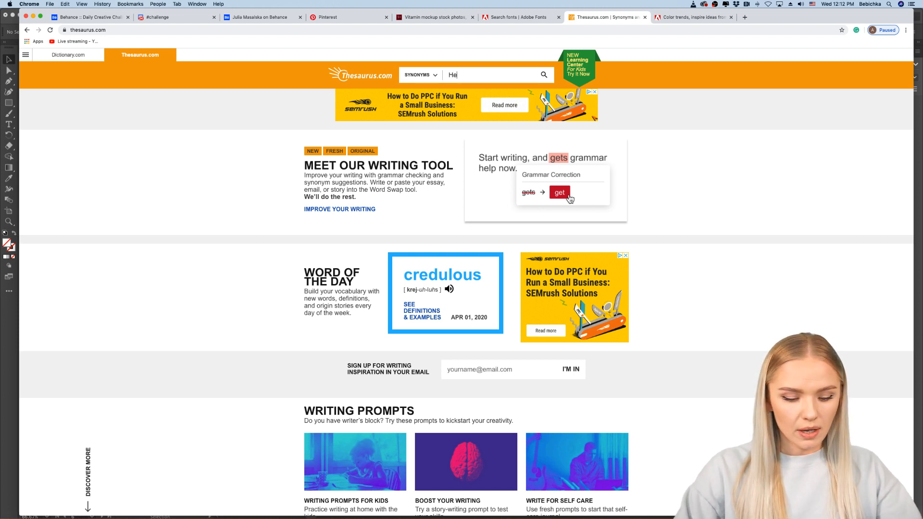
text(althy)
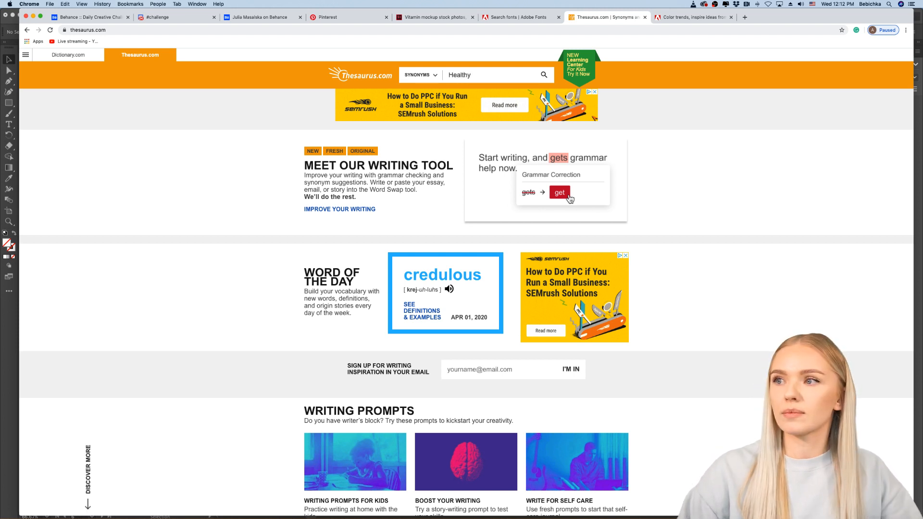
key(Return)
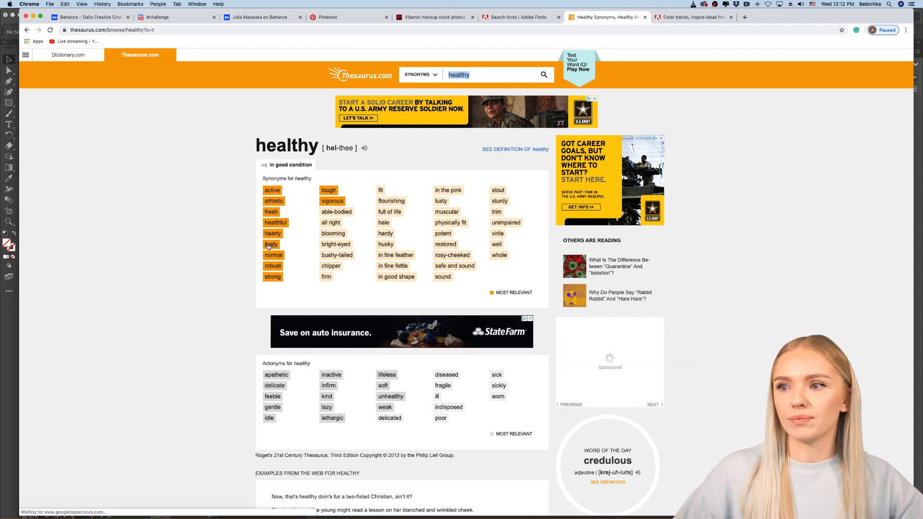
Step: Open the synonyms for "lively", examine them as brand name ideas and dismiss the Words You Should Know pop-up
click(269, 246)
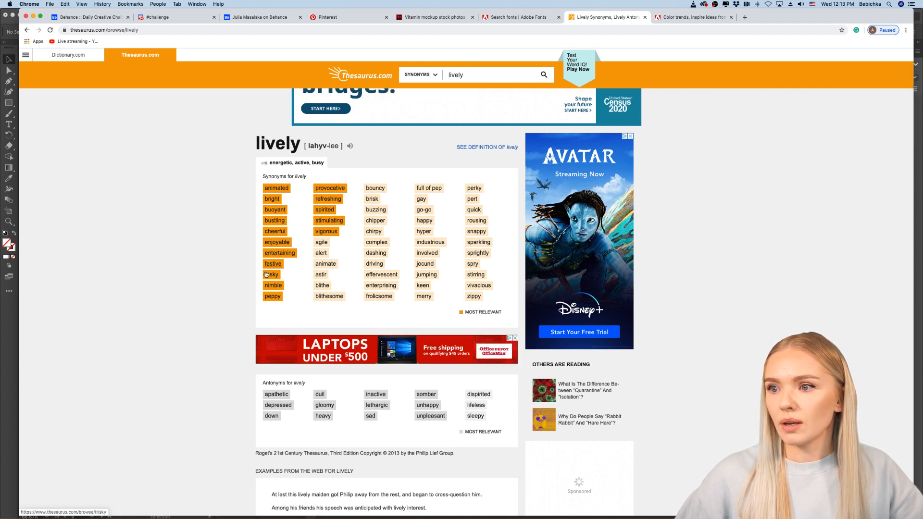
scroll(238, 288, down, 1)
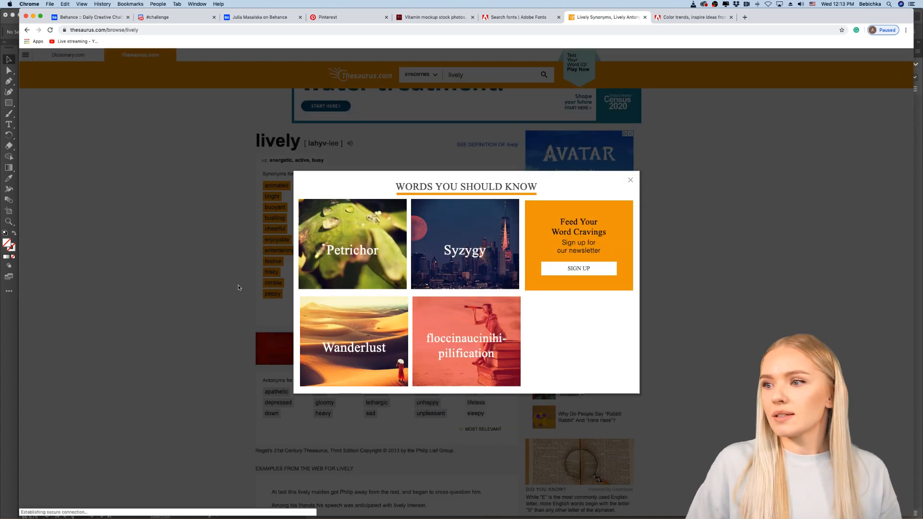
click(632, 182)
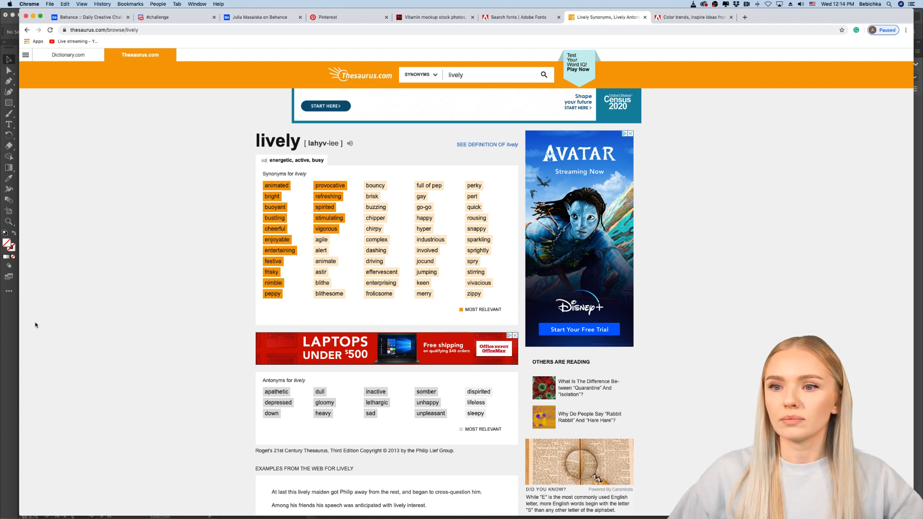
Step: Switch to Illustrator, start a new document and display the web presets after checking the print ones
click(13, 330)
scroll(158, 298, right, 1)
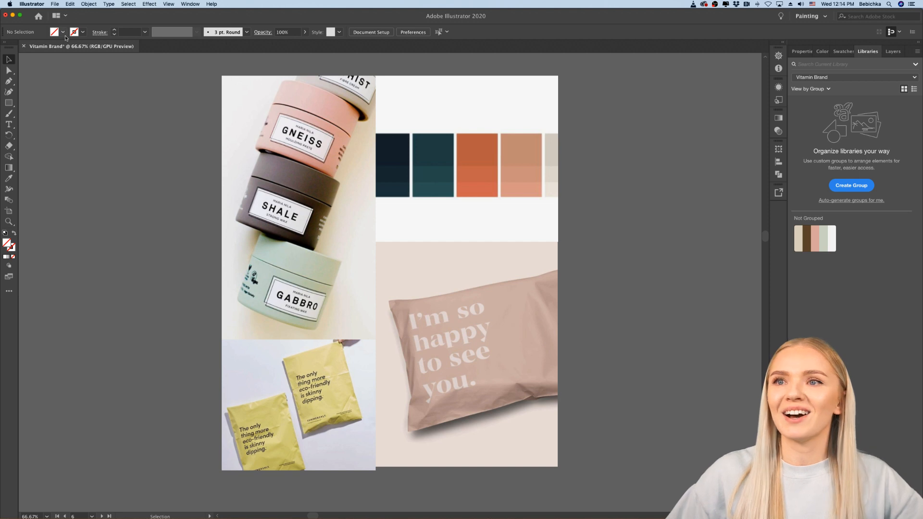
click(56, 5)
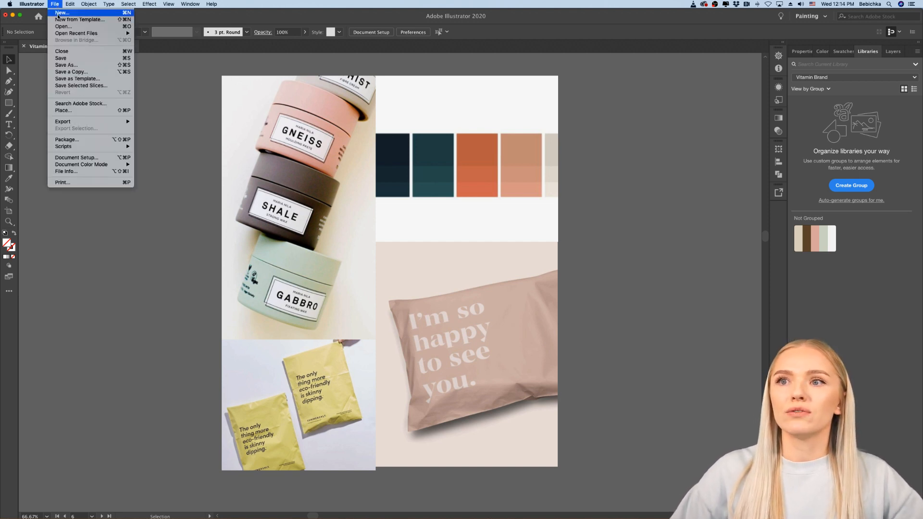
click(58, 15)
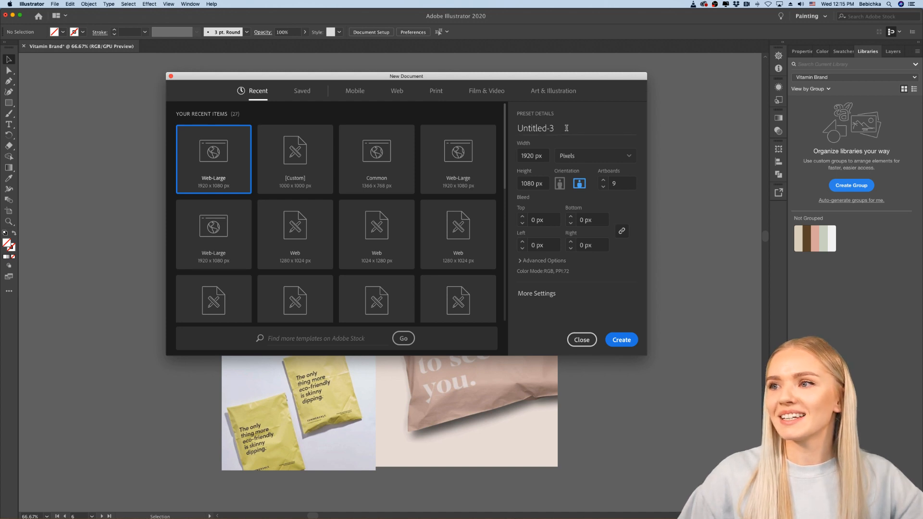
click(437, 93)
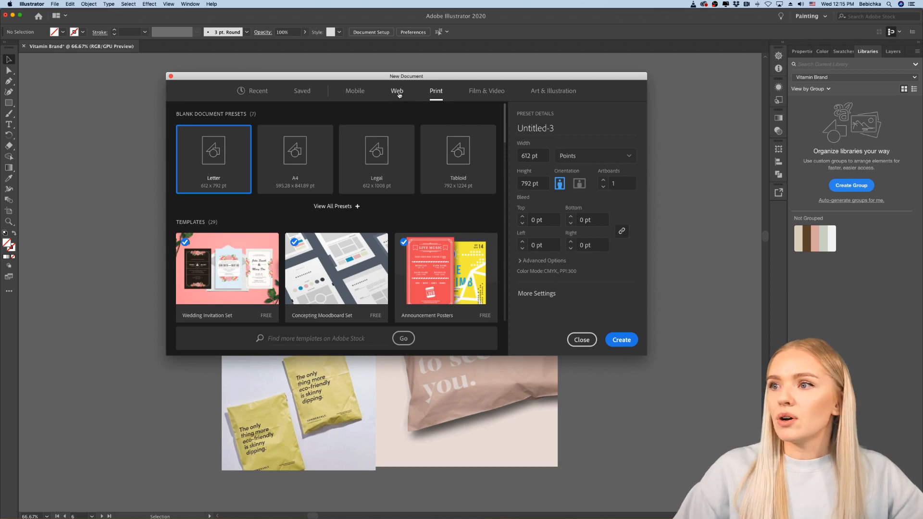
click(399, 94)
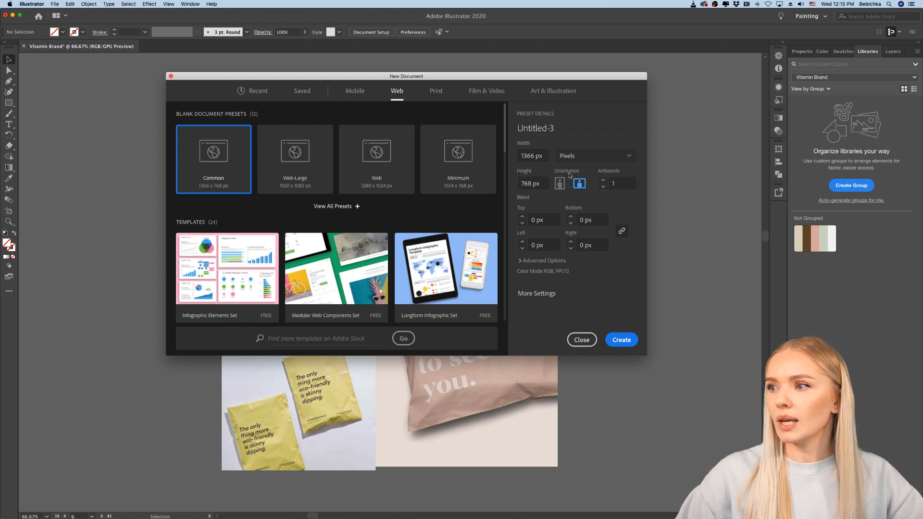
Step: Expand the full list of web presets and choose Web-Large, 1920 x 1080 px, for the new document
click(627, 157)
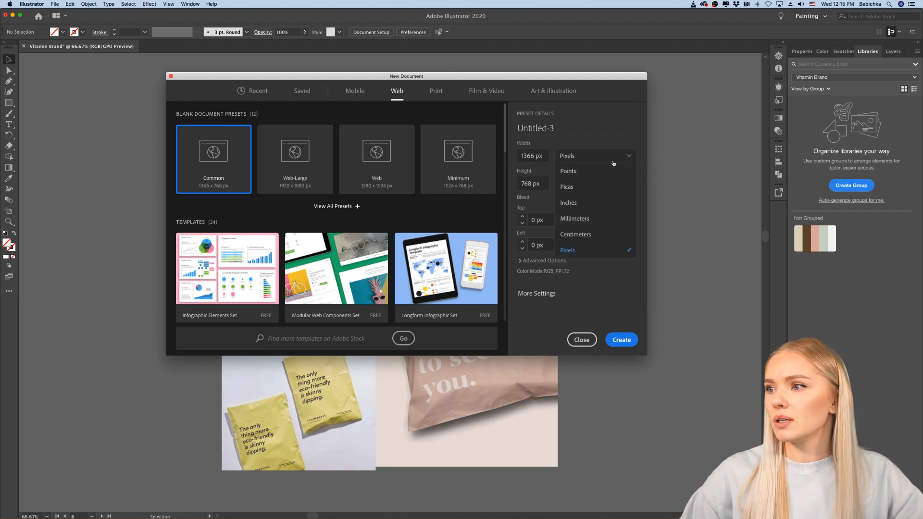
click(600, 132)
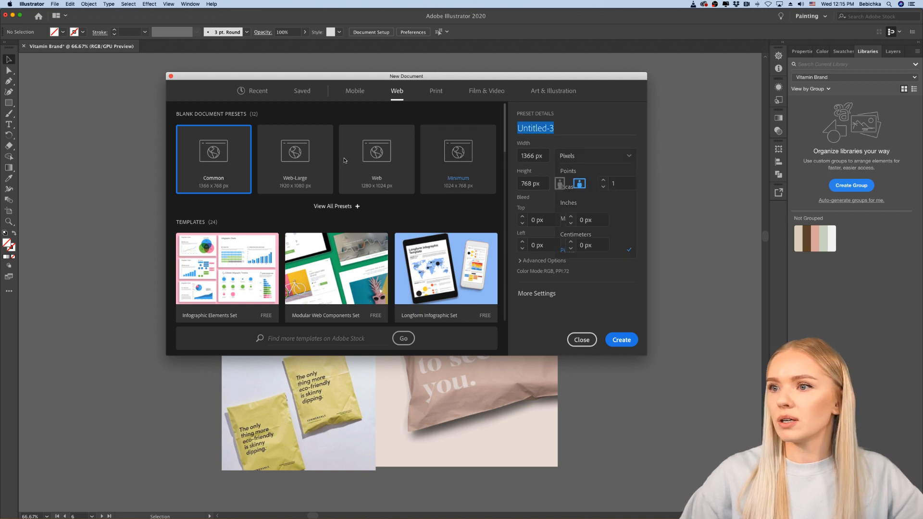
click(330, 206)
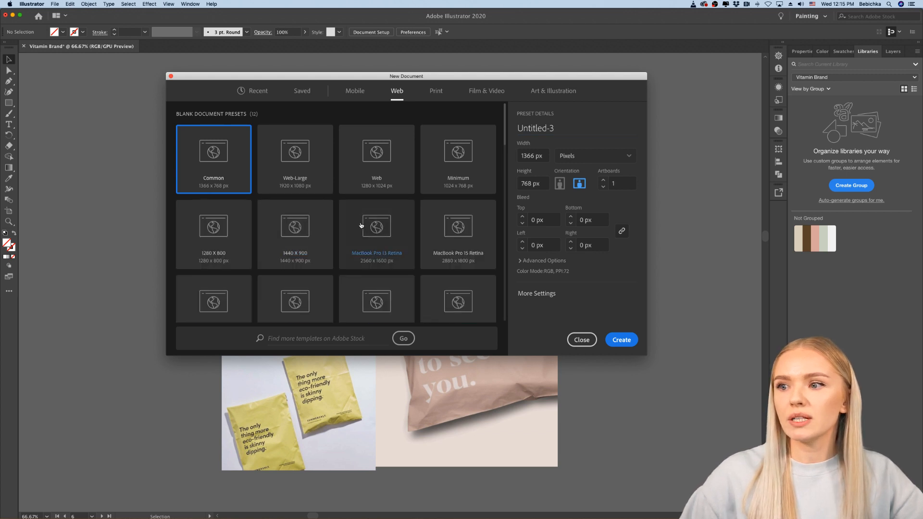
click(290, 160)
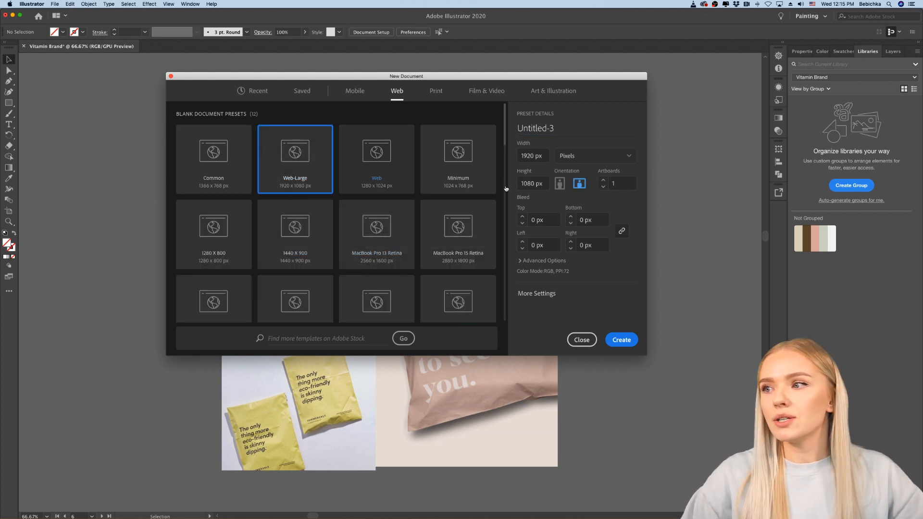
click(626, 184)
click(628, 250)
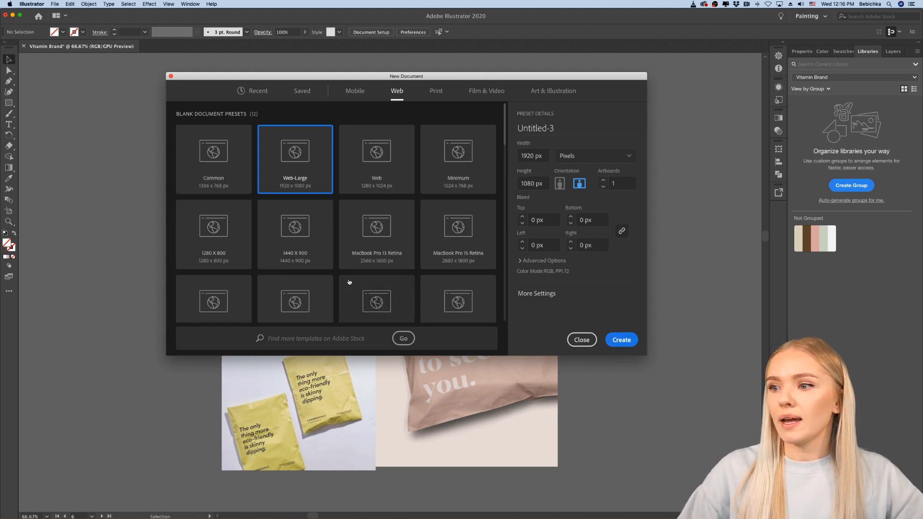
Step: Look through the free web templates and name the new document "Lively", keeping Pixels as the unit
scroll(349, 283, down, 10)
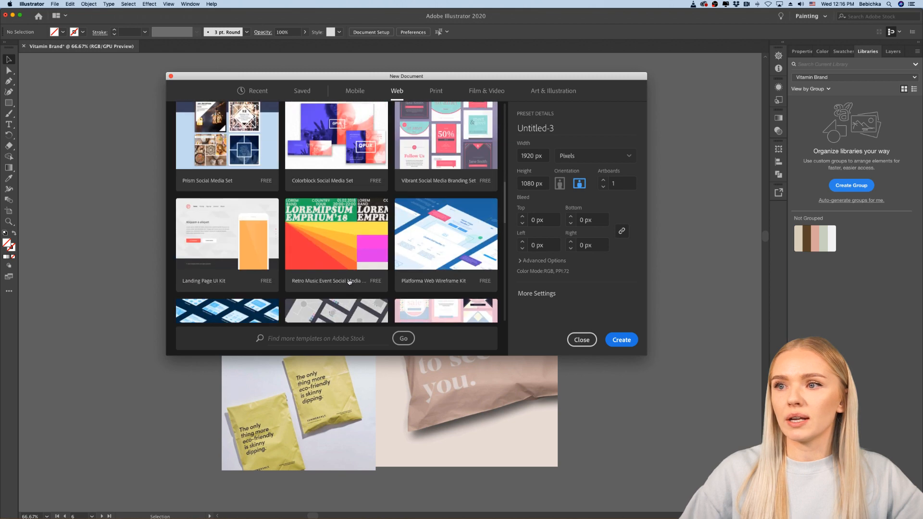
scroll(349, 282, up, 5)
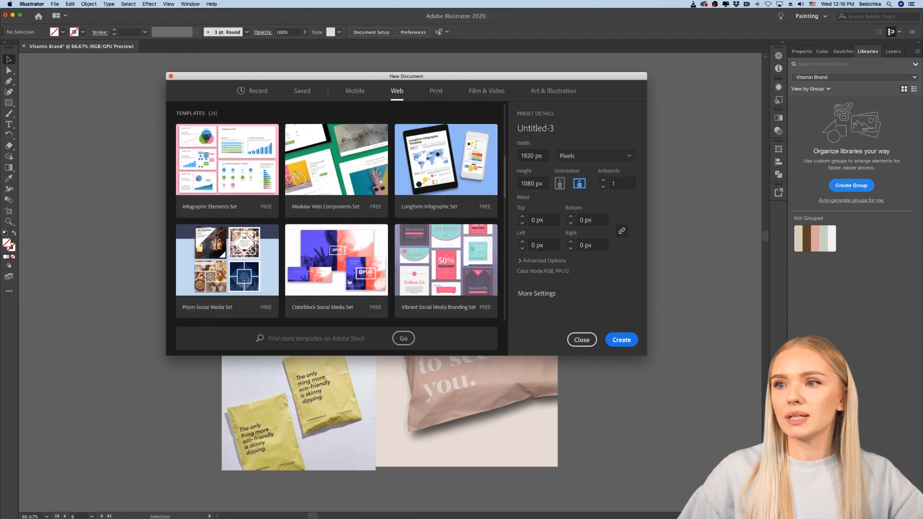
scroll(349, 282, up, 2)
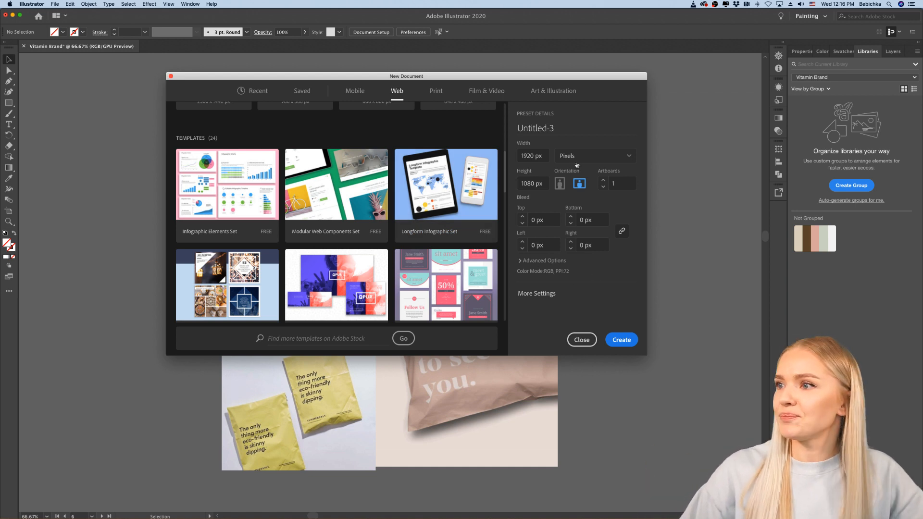
click(565, 127)
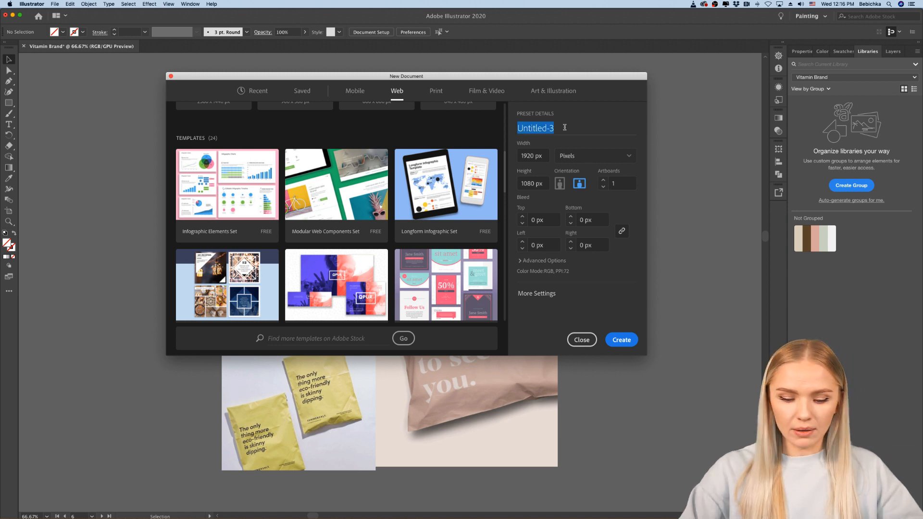
text(Vitam)
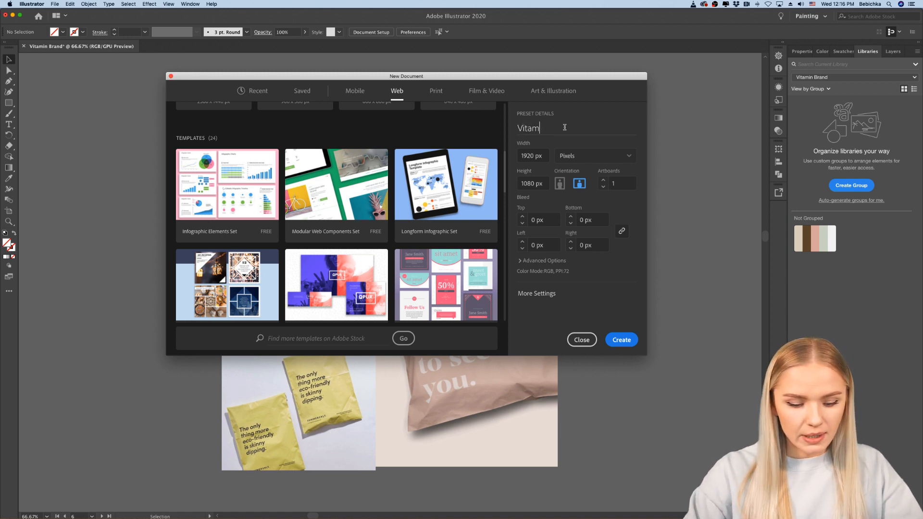
text(in Brand)
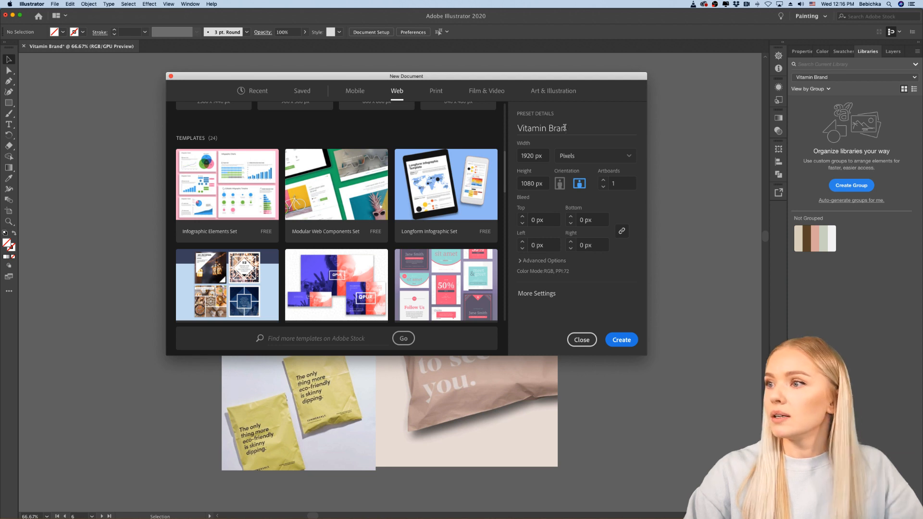
key(BackSpace)
key(BackSpace)
key(BackSpace)
key(BackSpace)
key(BackSpace)
key(BackSpace)
key(BackSpace)
key(BackSpace)
key(BackSpace)
key(BackSpace)
key(BackSpace)
key(BackSpace)
key(BackSpace)
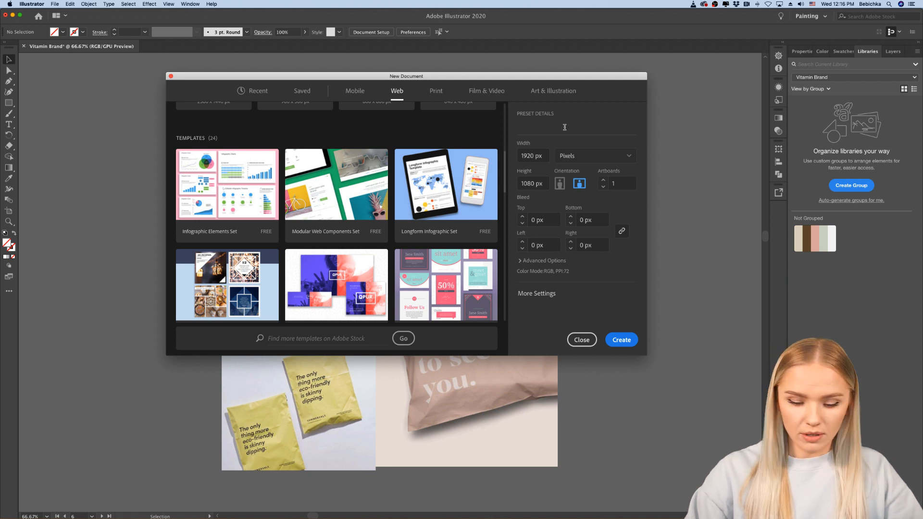
text(Live)
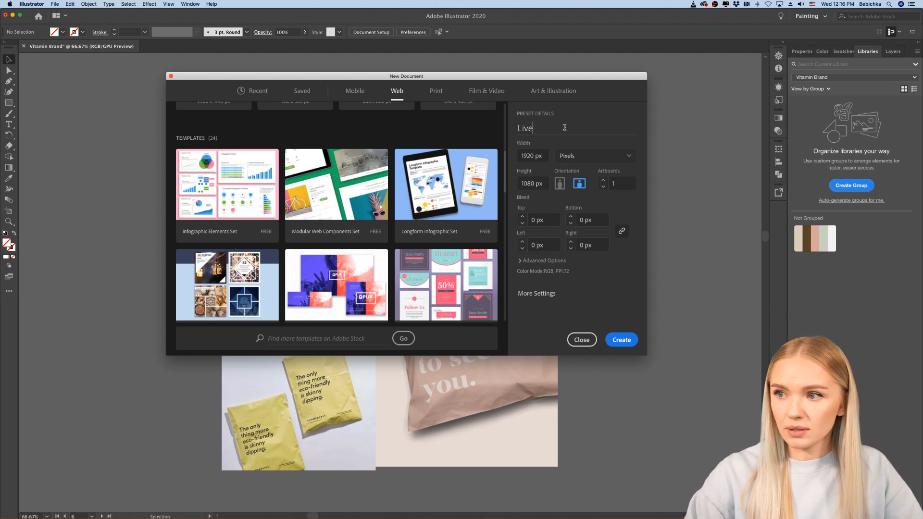
text(ly)
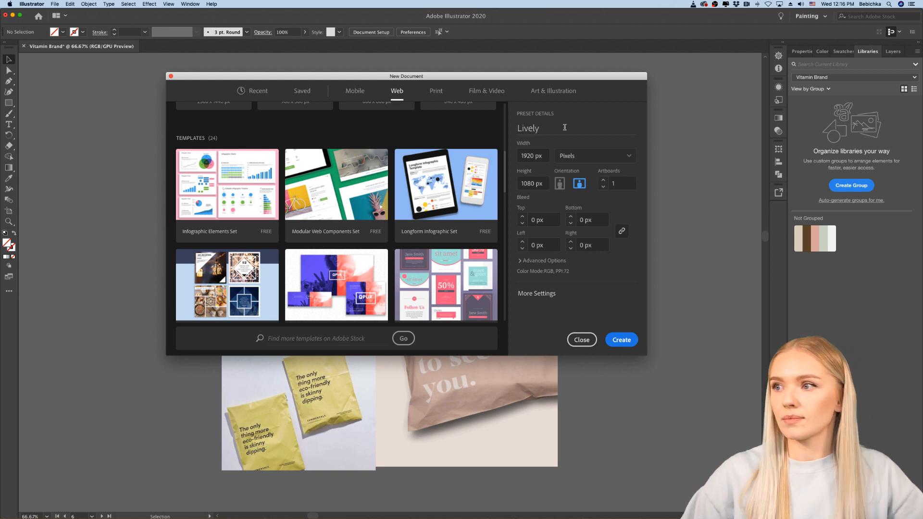
click(582, 158)
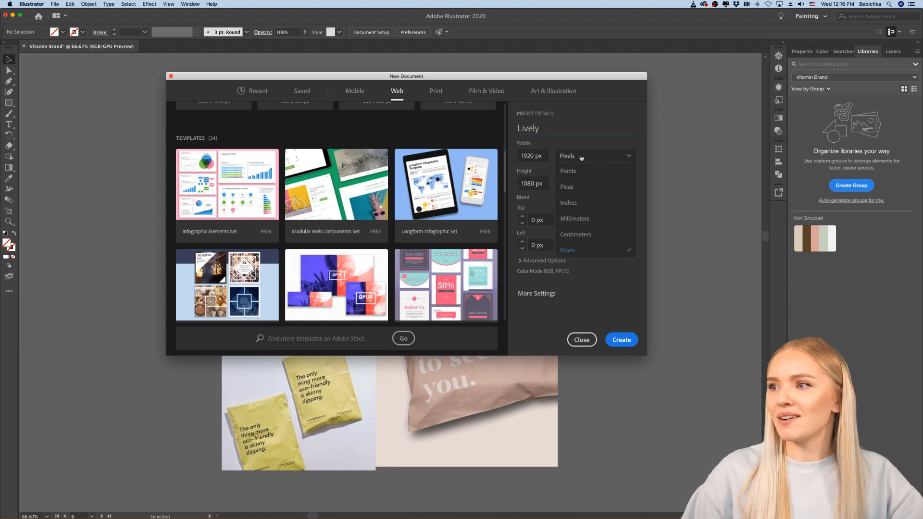
click(581, 157)
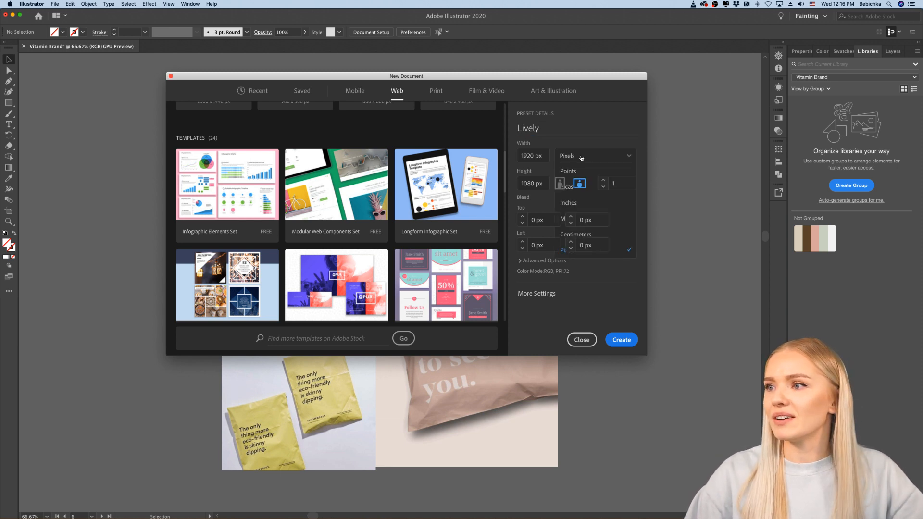
Step: Try a 1 px bleed on all sides, return it to 0 px and create the Lively document
click(615, 212)
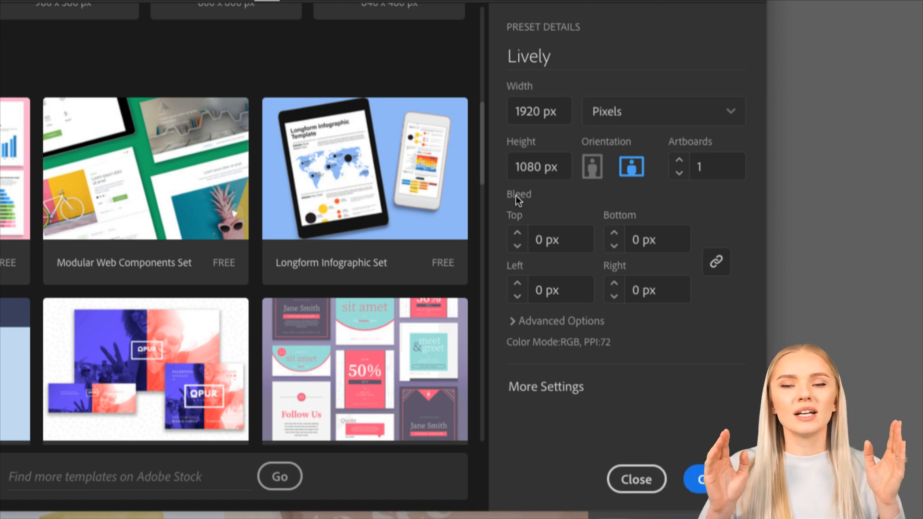
click(517, 235)
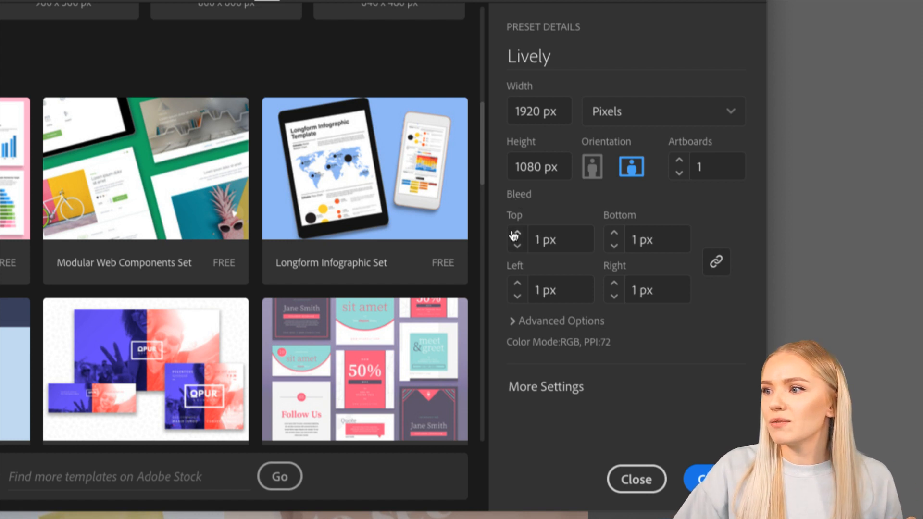
click(517, 245)
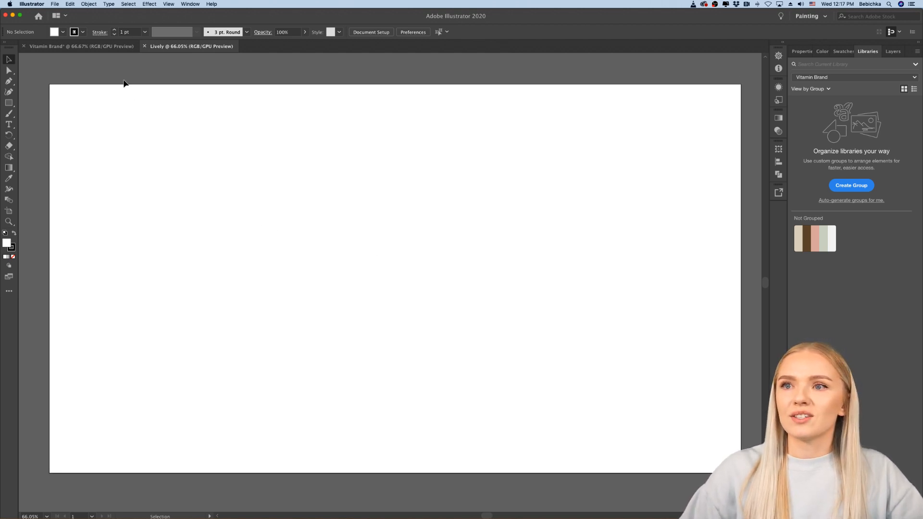
Step: Copy all mood board images from the Vitamin Brand document and paste them beside the blank artboard in the Lively document
click(105, 46)
scroll(261, 213, down, 2)
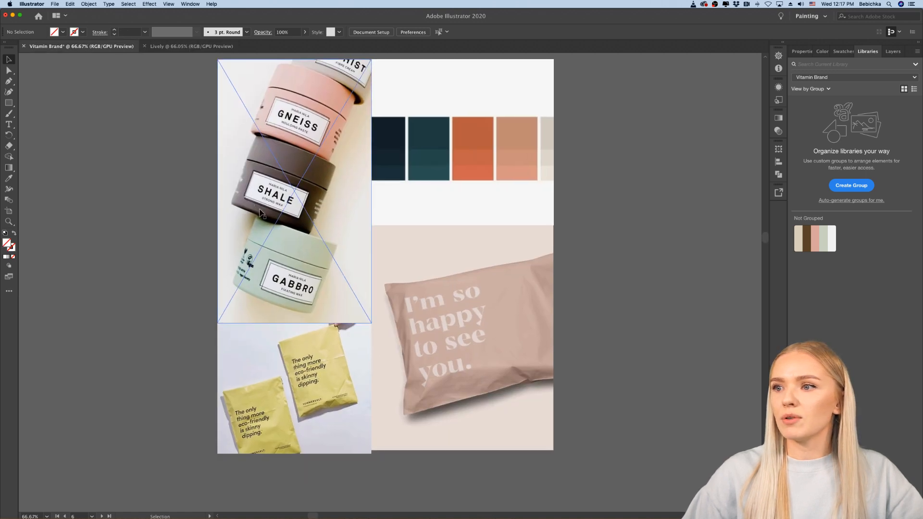
key(super+a)
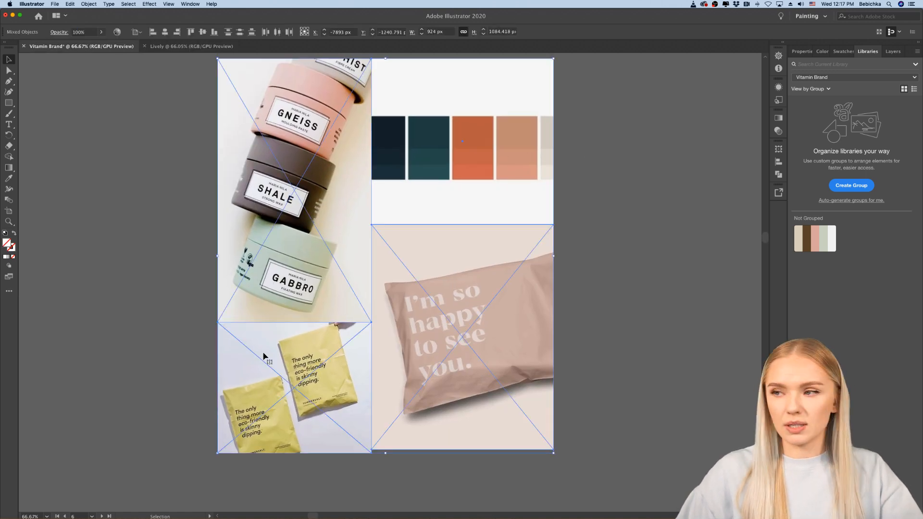
click(188, 46)
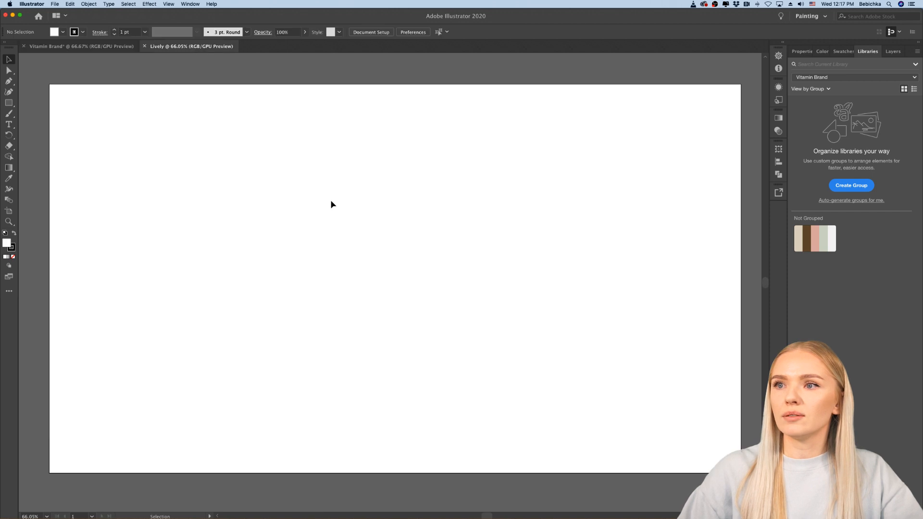
scroll(290, 235, down, 2)
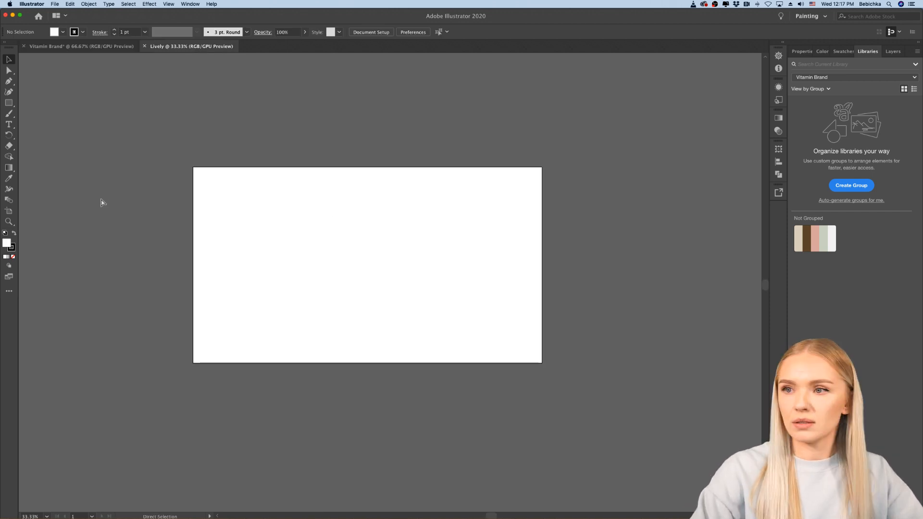
key(super+v)
drag(403, 305, 658, 288)
click(447, 309)
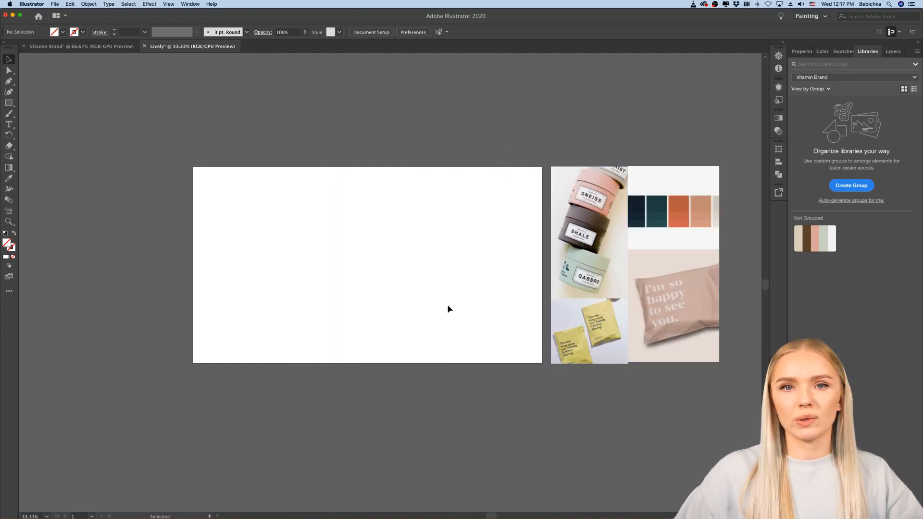
Step: Examine the mood board images beside the artboard up close for brand colours
scroll(447, 309, left, 1)
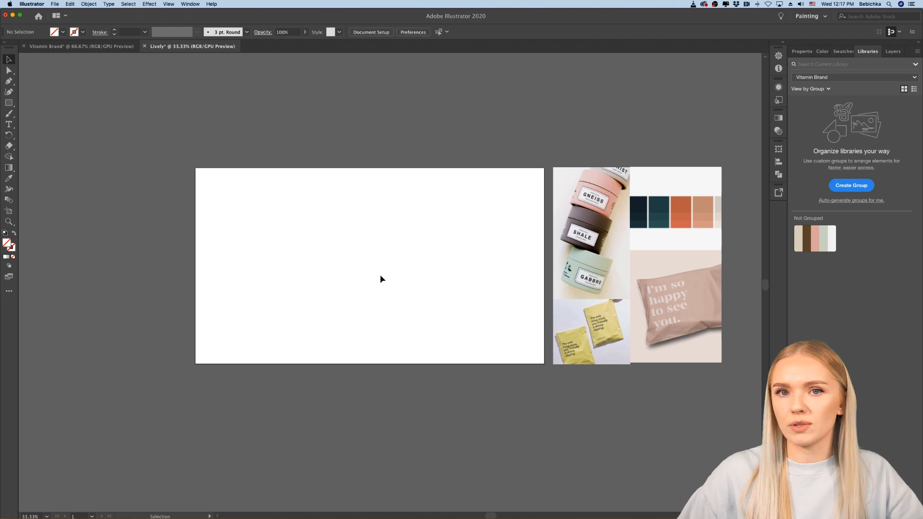
scroll(379, 276, up, 1)
scroll(379, 277, right, 1)
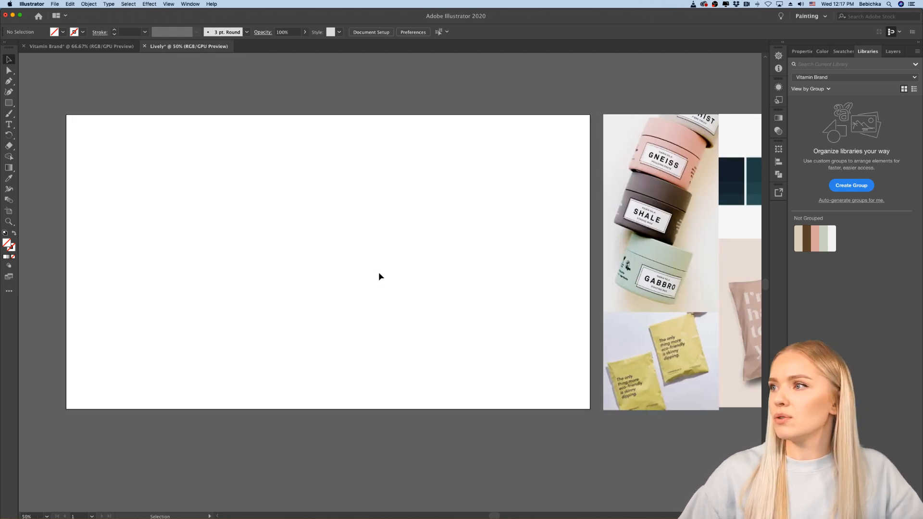
scroll(379, 276, down, 1)
scroll(379, 274, left, 1)
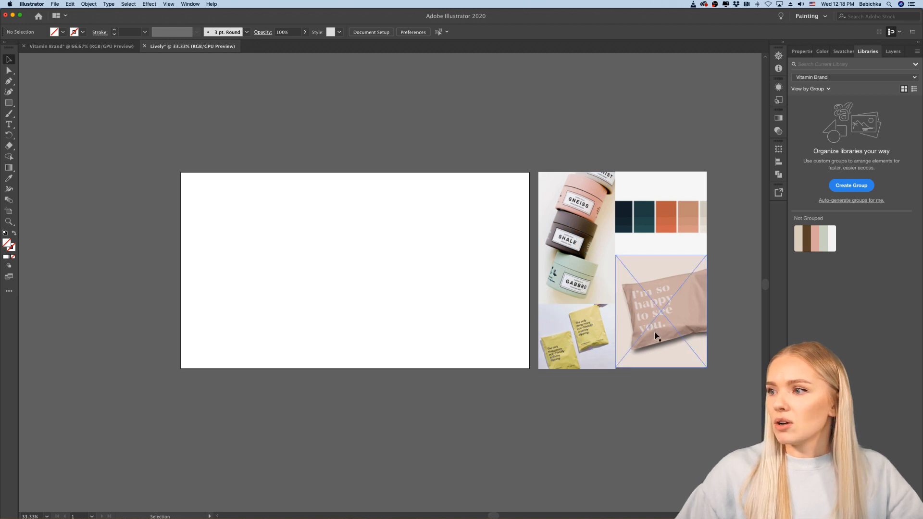
scroll(657, 334, right, 2)
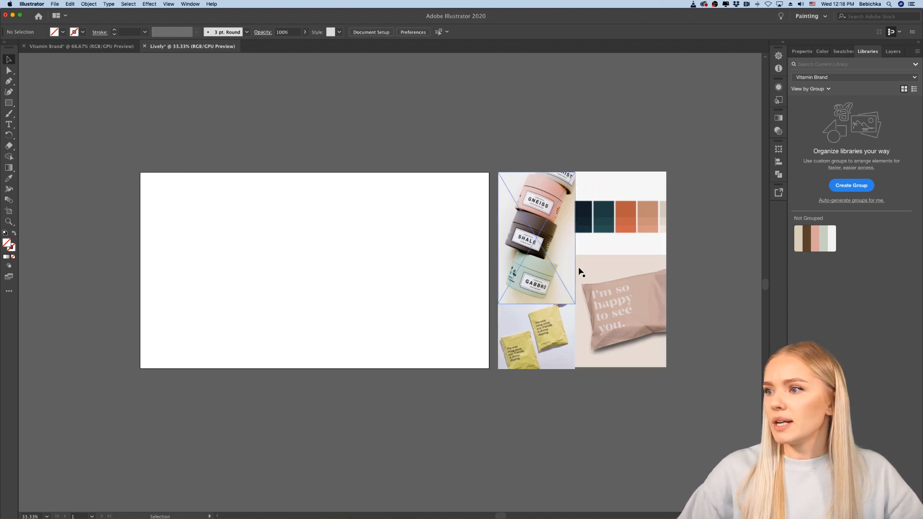
scroll(619, 292, up, 2)
scroll(618, 288, right, 1)
scroll(618, 289, down, 1)
scroll(618, 289, right, 2)
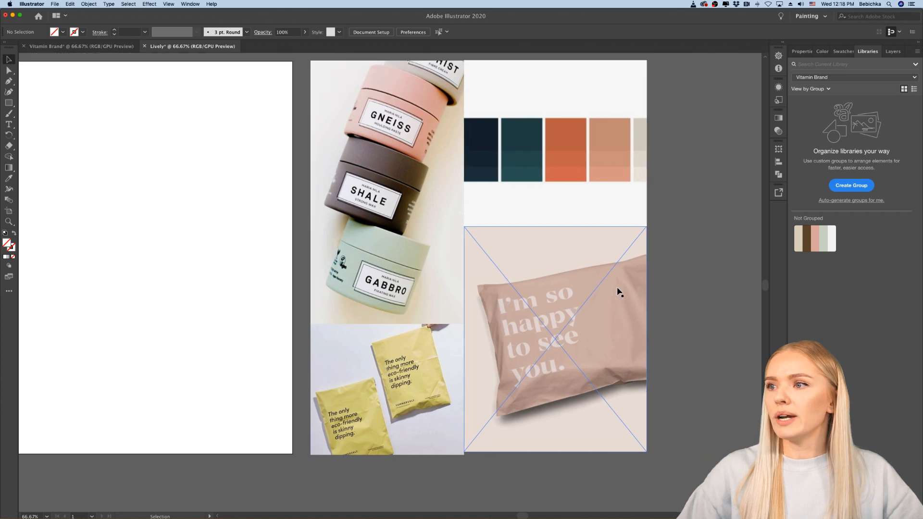
scroll(618, 292, right, 2)
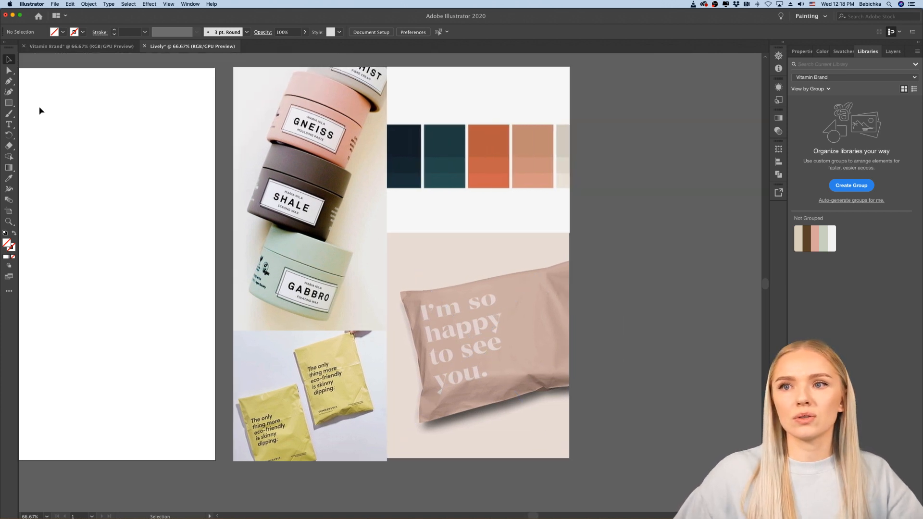
Step: Draw a square about 132 px wide beside the mood board and fill it with yellow sampled from the packets photo
click(9, 103)
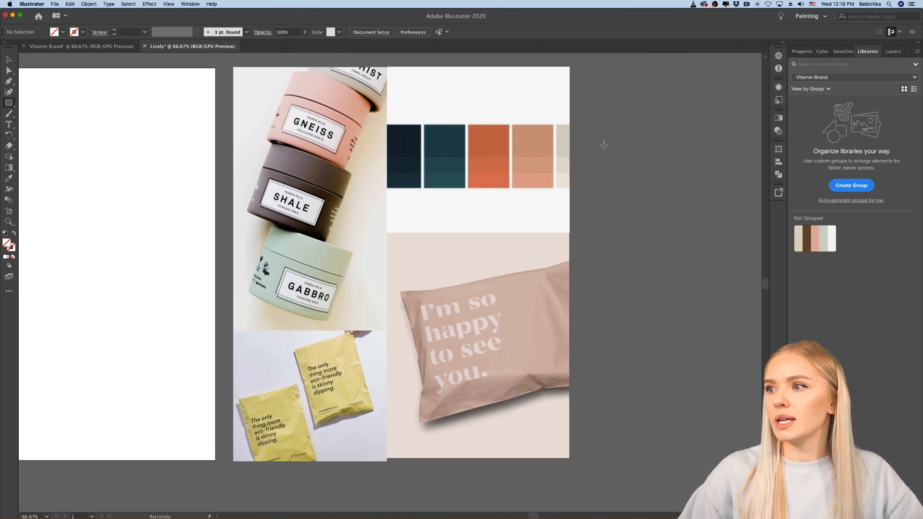
drag(604, 144, 652, 192)
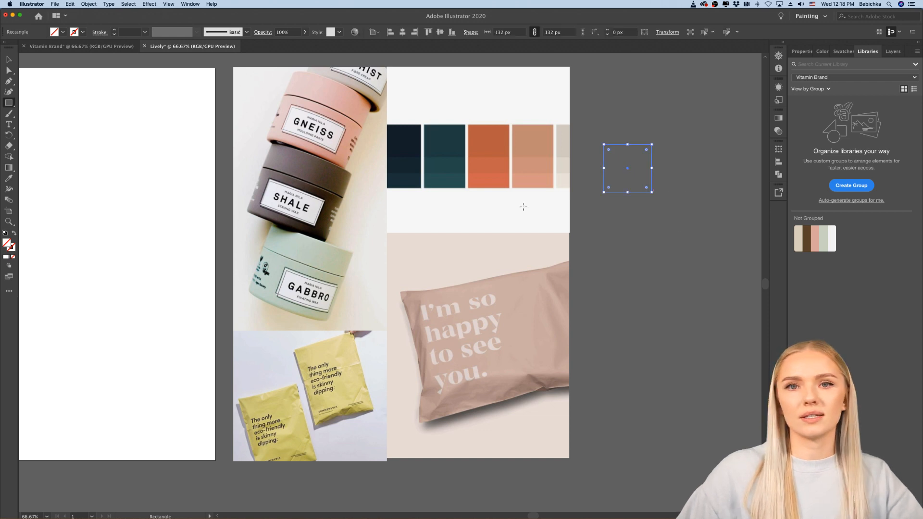
key(i)
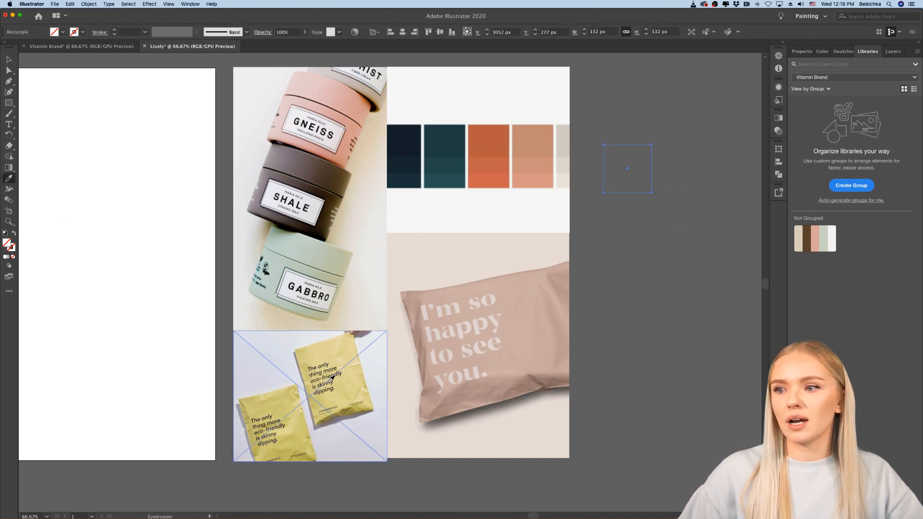
click(329, 350)
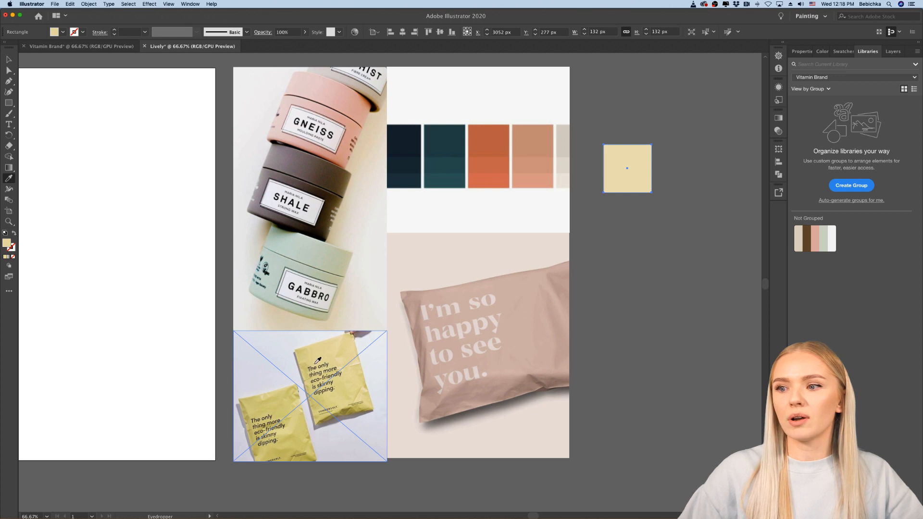
click(308, 360)
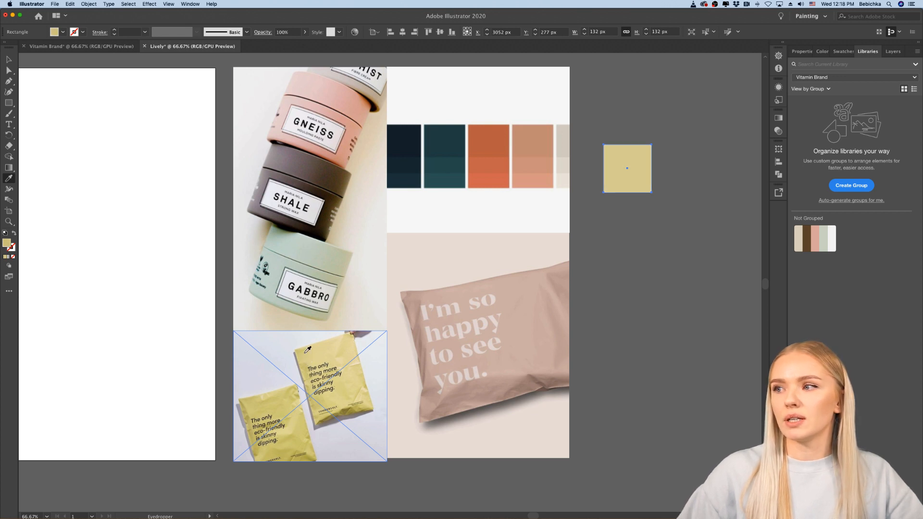
click(9, 59)
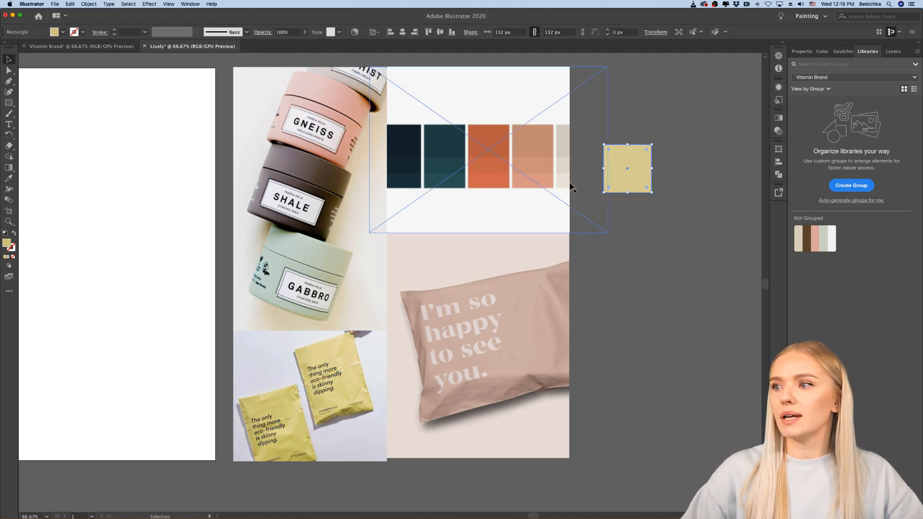
click(620, 221)
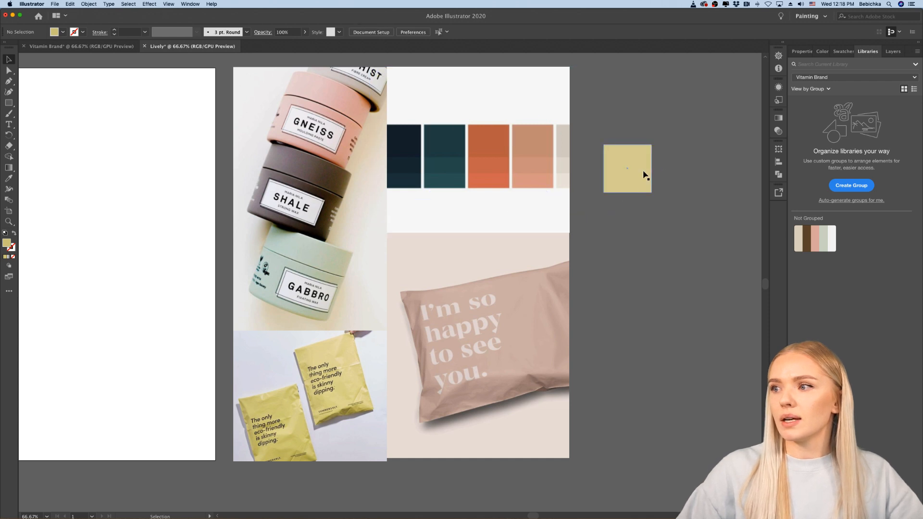
Step: Duplicate the yellow square directly below and fill the copy with the dusty pink sampled from the "I'm so happy to see you" bag
drag(644, 176, 645, 232)
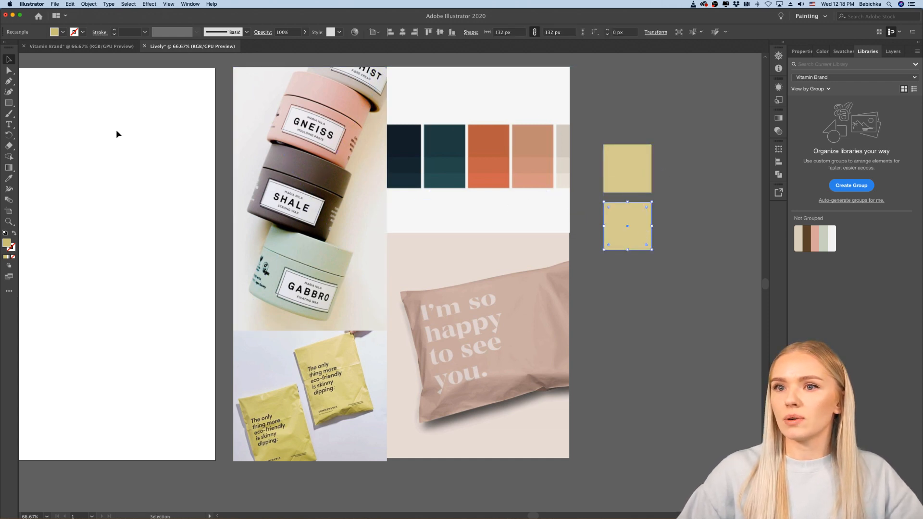
click(9, 179)
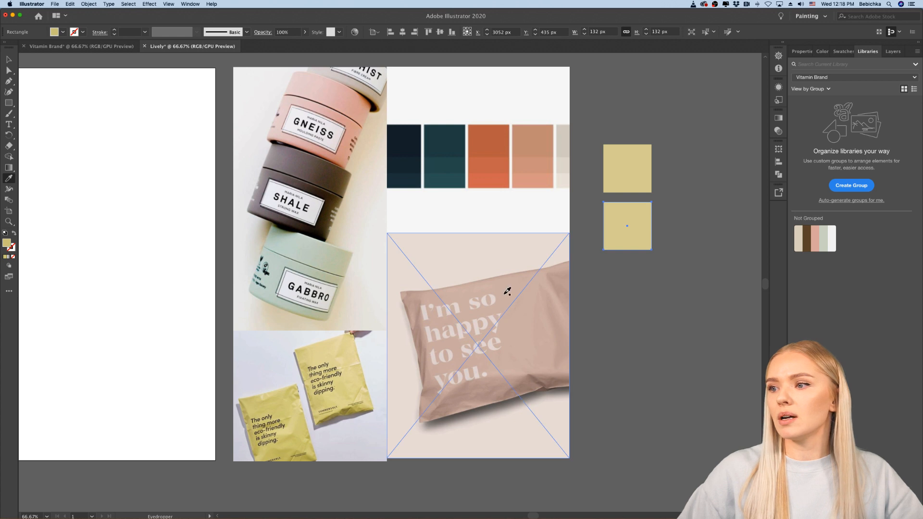
click(507, 292)
click(9, 59)
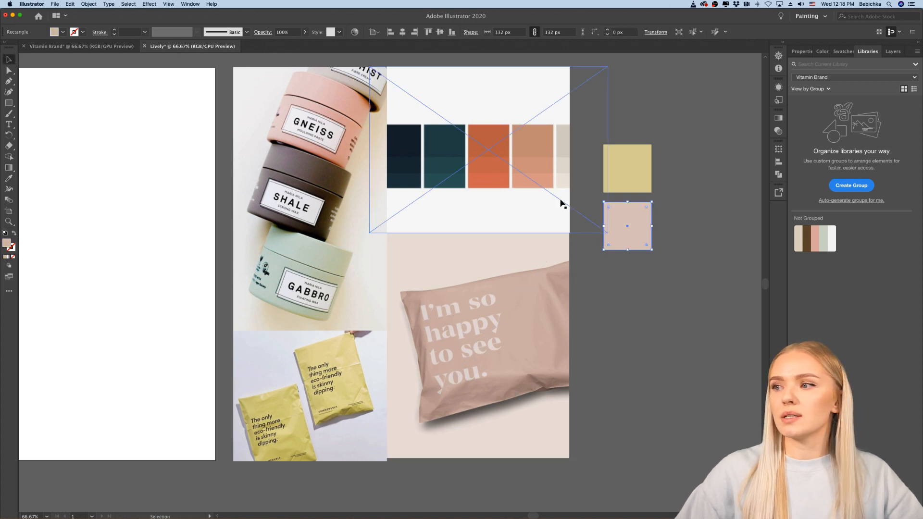
Step: Duplicate the pink square directly below and fill the copy with the dark teal sampled from the mood board's colour palette
drag(628, 214, 620, 269)
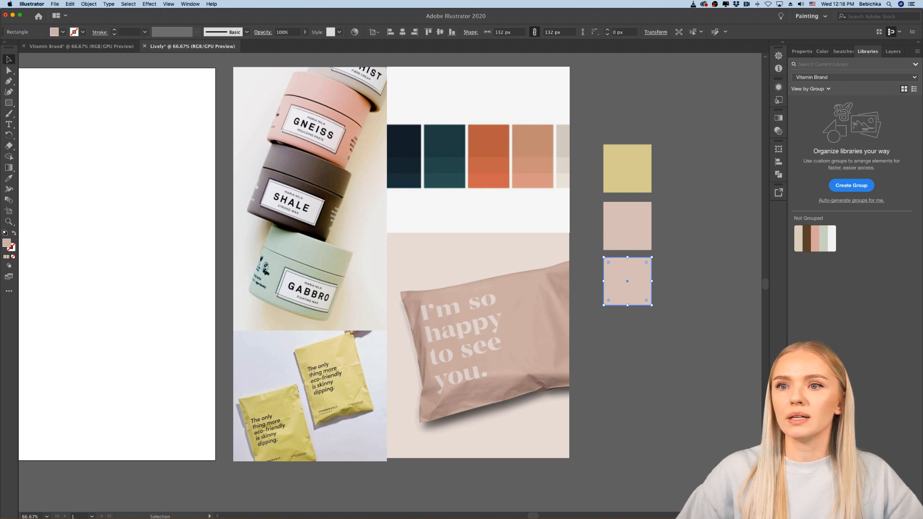
click(10, 182)
click(455, 144)
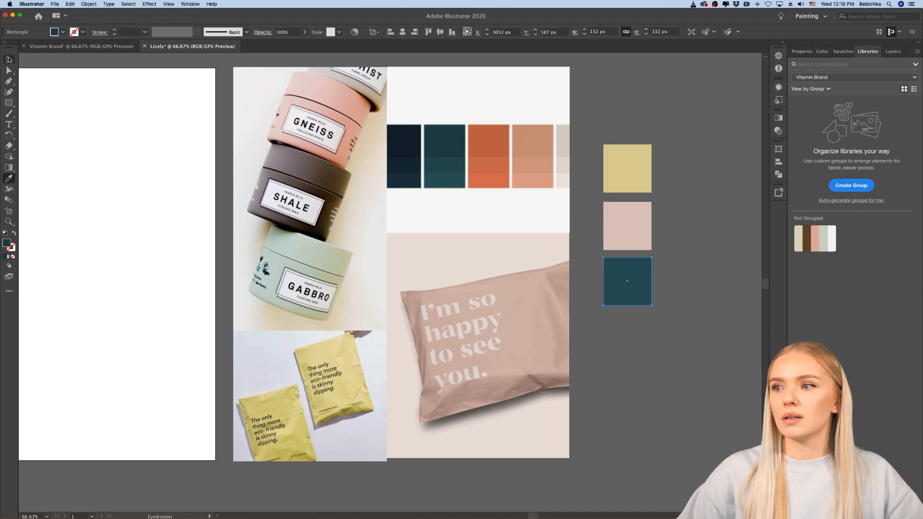
click(9, 59)
Step: Select the yellow, pink and teal squares together and duplicate them below to extend the column to six squares
click(641, 243)
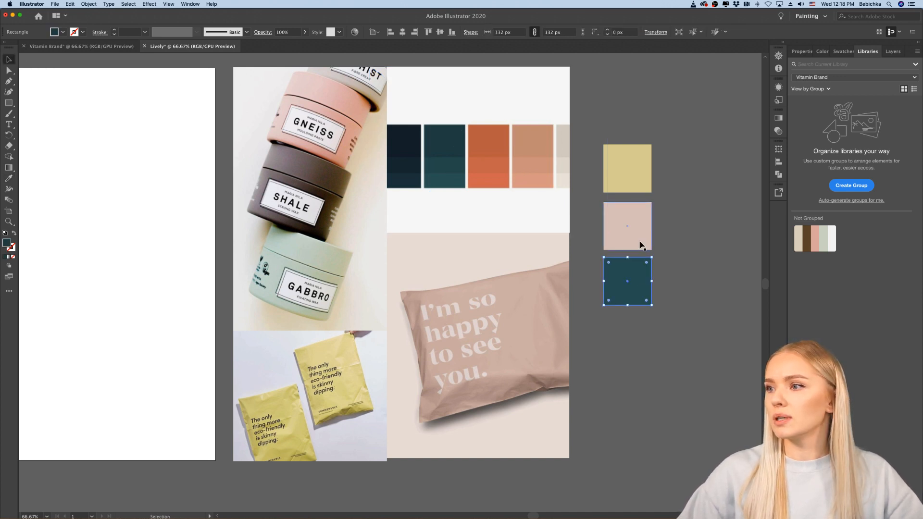
click(639, 182)
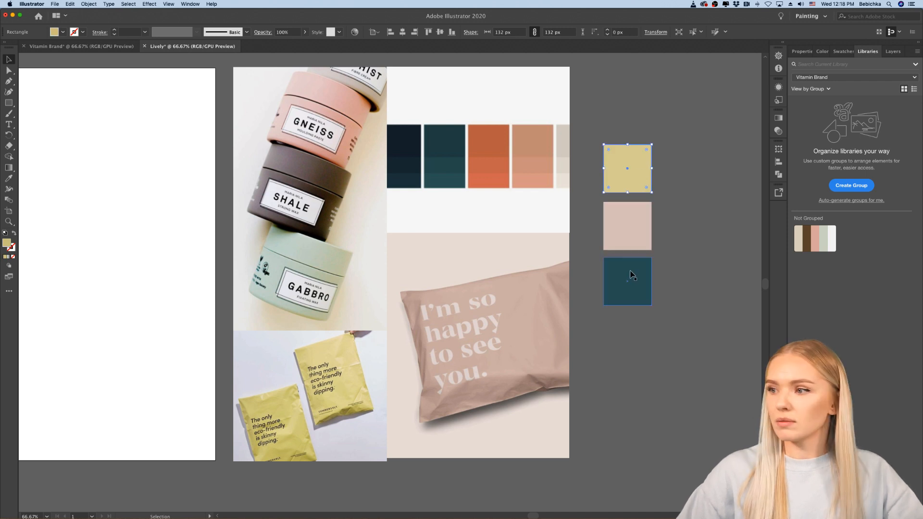
shift+click(642, 240)
shift+click(643, 294)
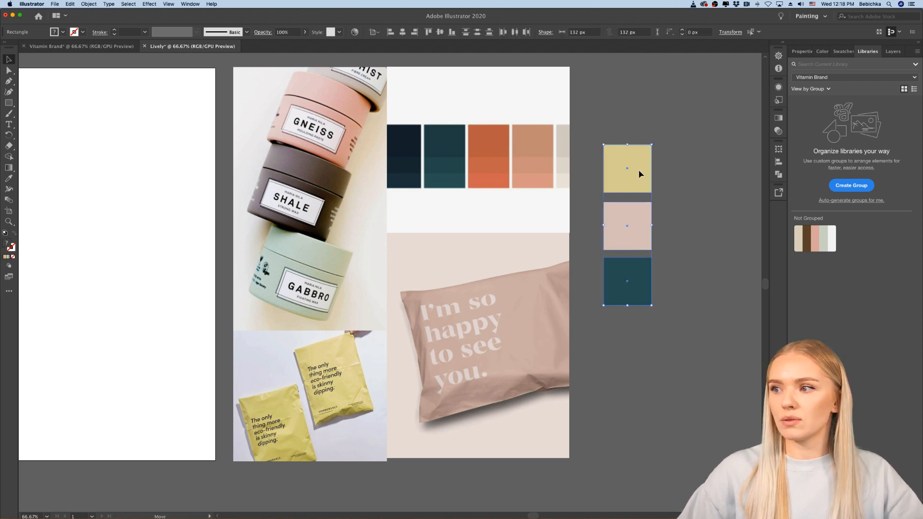
drag(639, 169, 644, 333)
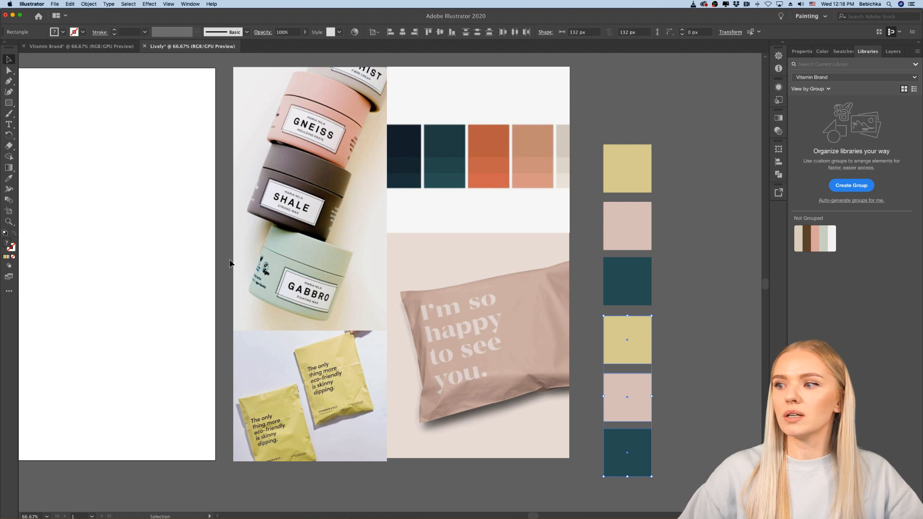
Step: Recolour the fourth square, a yellow copy, with the orange sampled from the mood board's colour palette
click(638, 350)
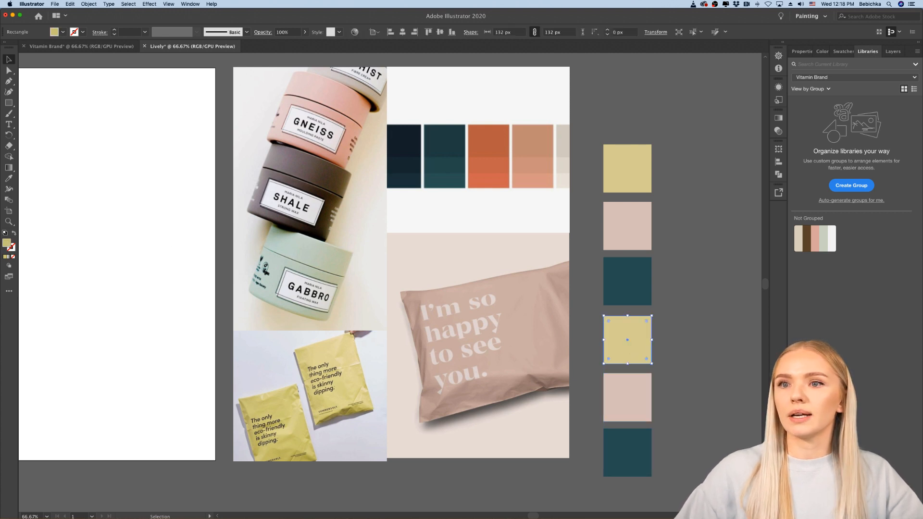
click(8, 178)
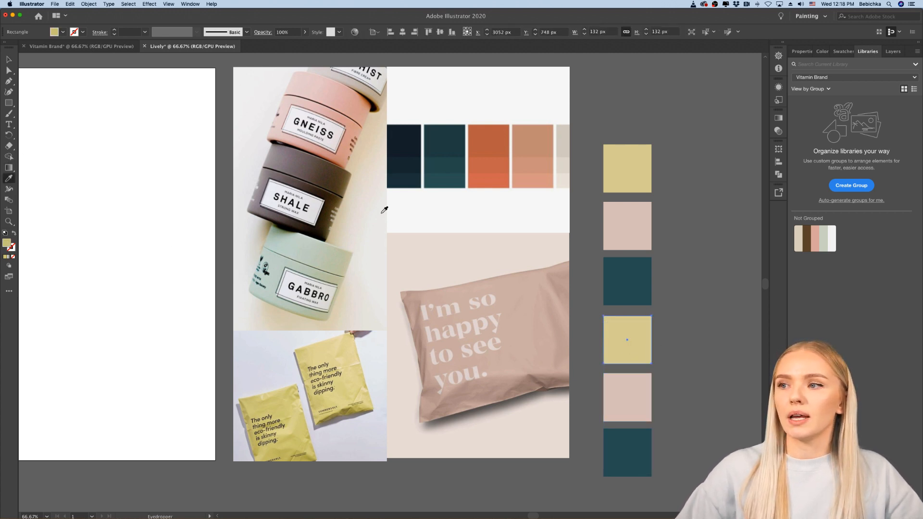
click(491, 135)
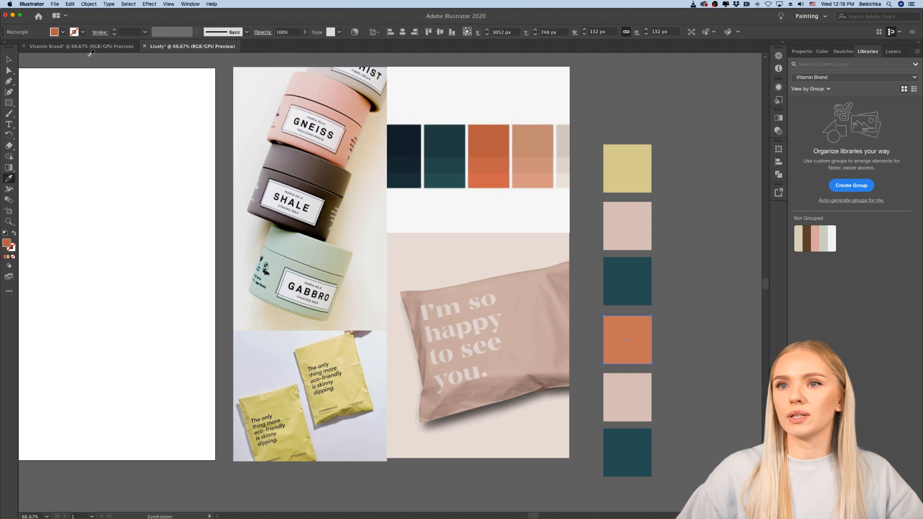
click(10, 59)
Step: Recolour the fifth square, a dusty pink copy, with the peach sampled from the mood board's colour palette
click(619, 392)
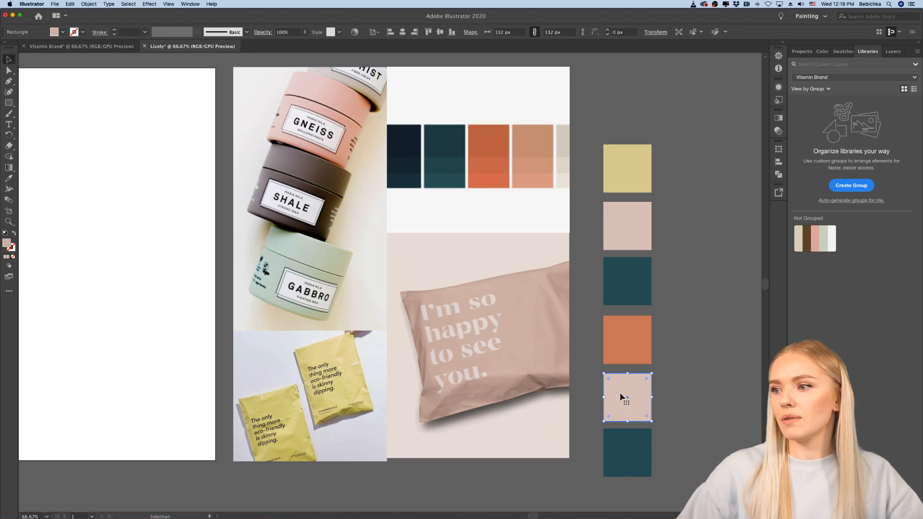
click(9, 179)
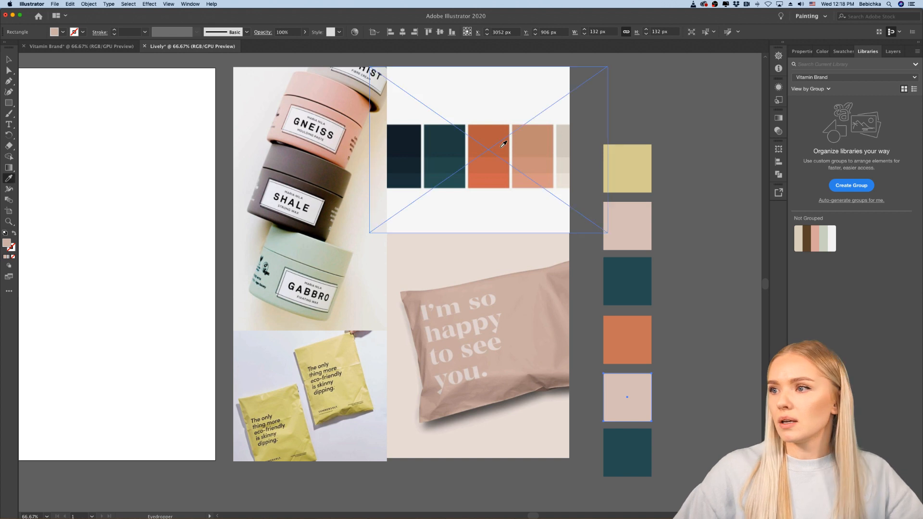
click(533, 154)
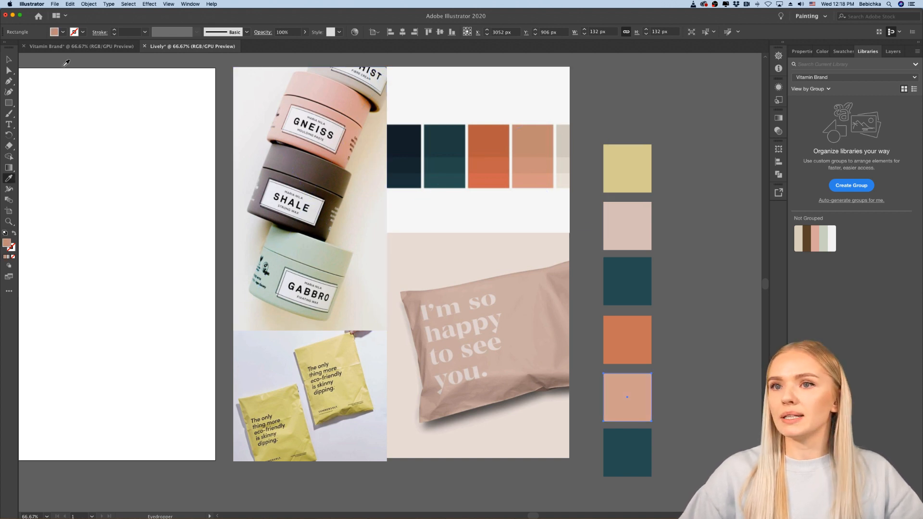
key(v)
drag(684, 192, 657, 436)
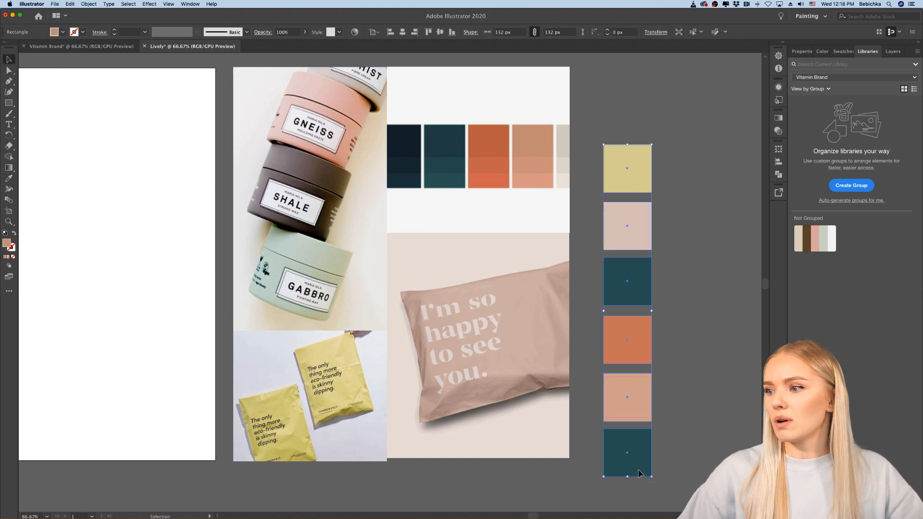
click(665, 311)
Step: Try to round the first yellow square's corners into a full circle, and undo the change
click(644, 178)
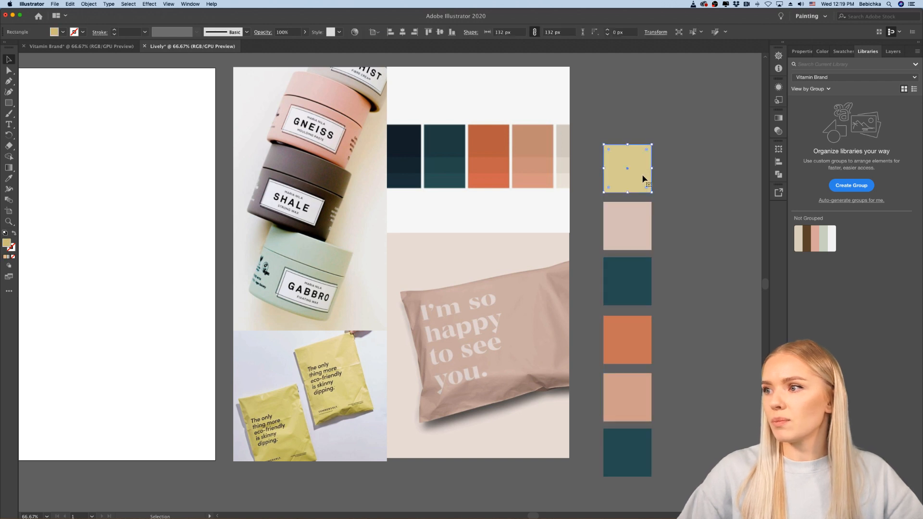
drag(646, 150, 630, 168)
click(686, 188)
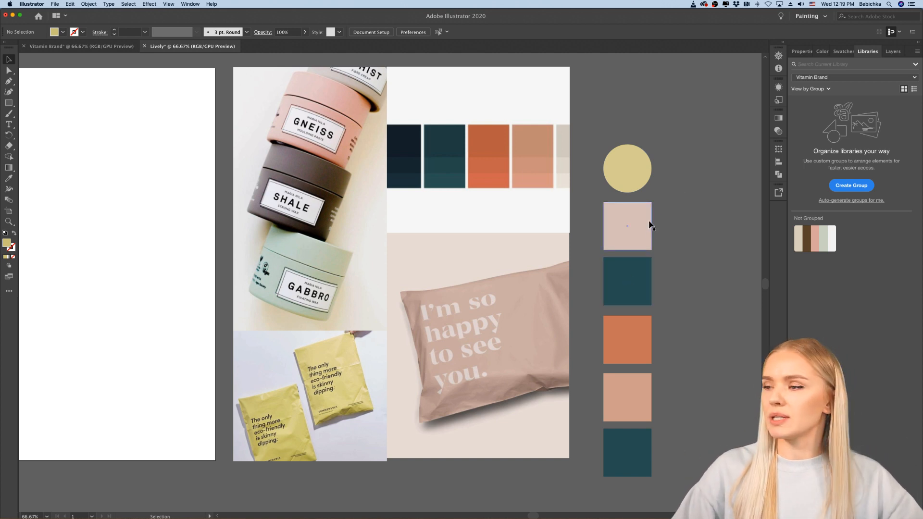
key(super+z)
click(675, 200)
Step: Recolour the fifth square with the pale green sampled from the GABBRO jar
scroll(678, 290, down, 2)
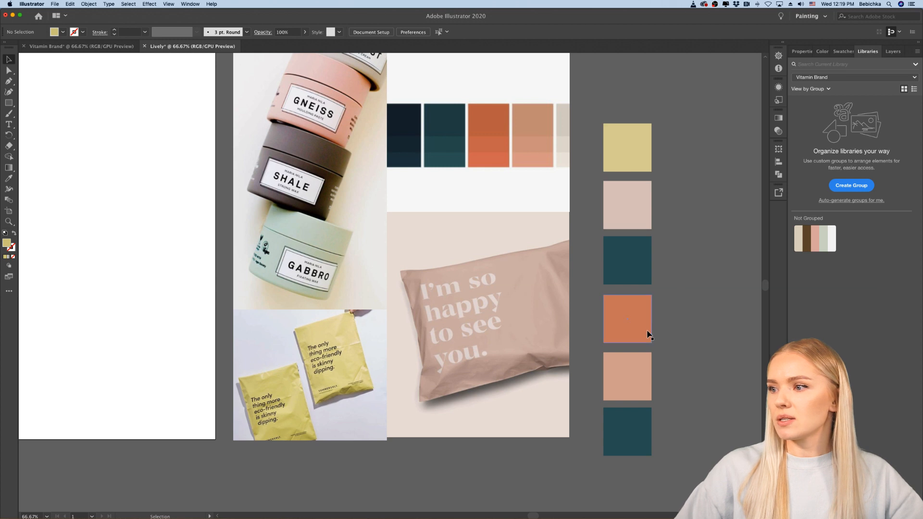
click(624, 365)
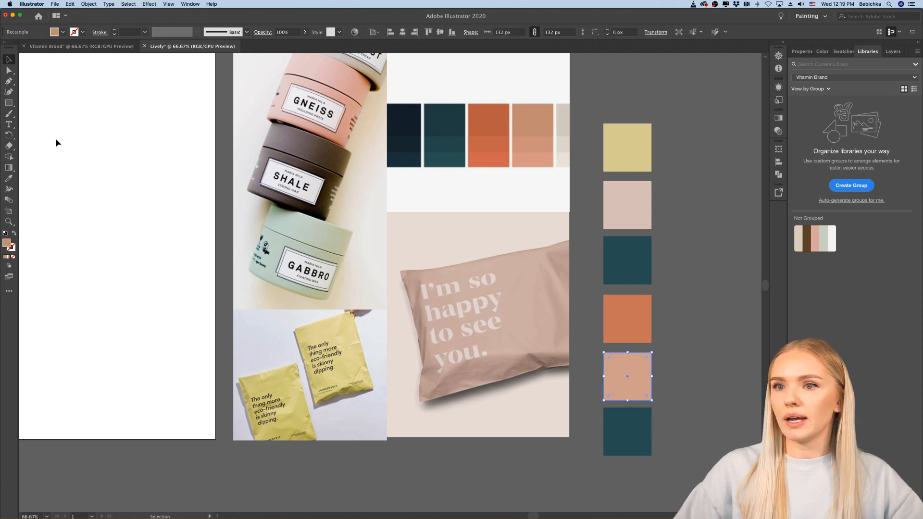
click(9, 178)
click(321, 239)
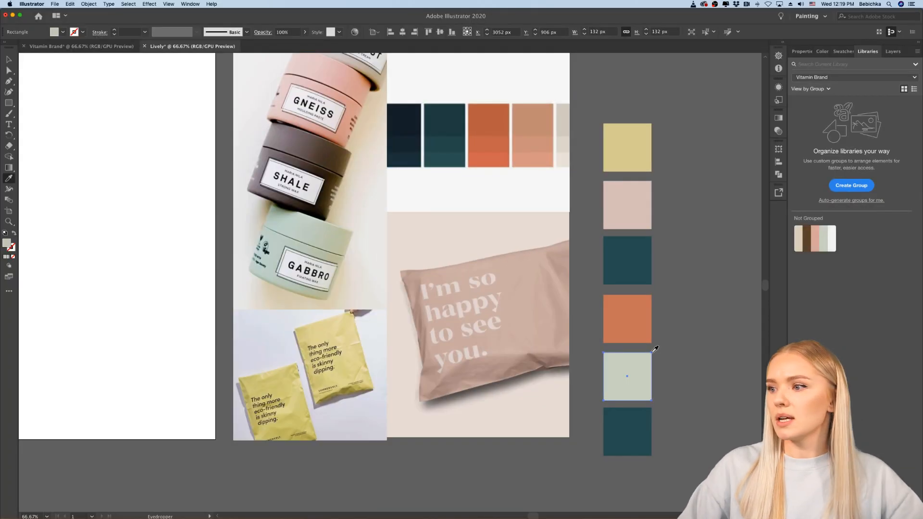
click(8, 59)
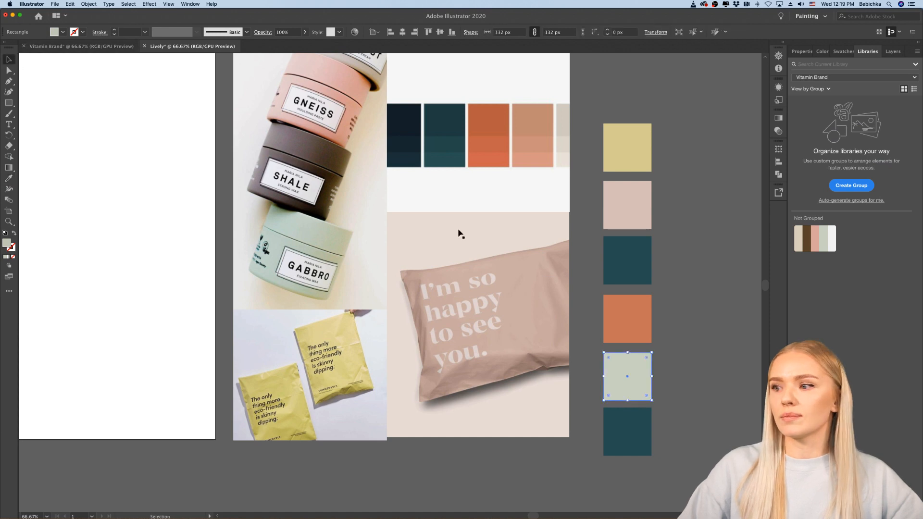
Step: Recolour the sixth square, a teal copy, with the salmon pink from the Vitamin Brand library's colour theme
click(619, 444)
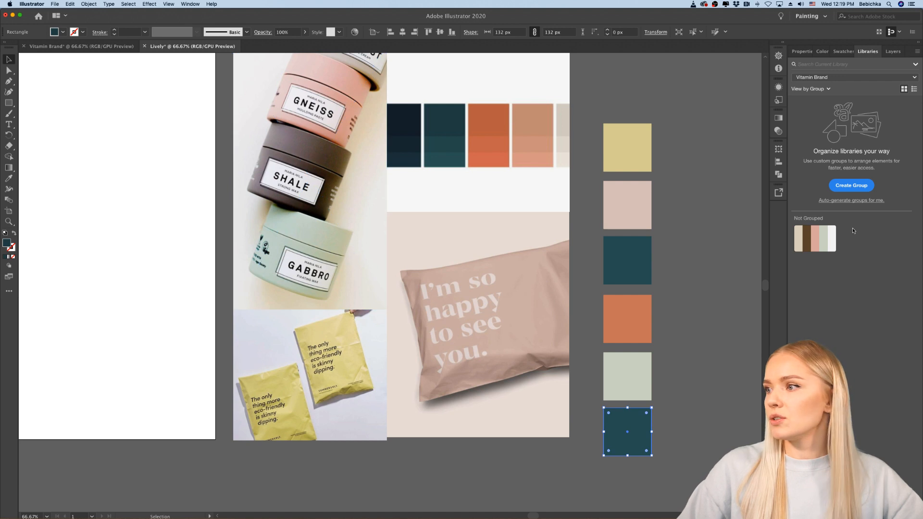
click(826, 233)
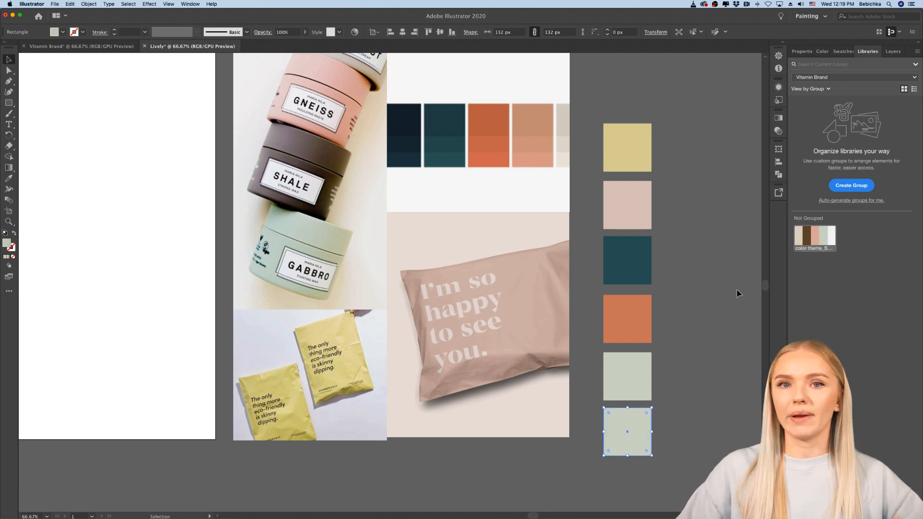
click(816, 235)
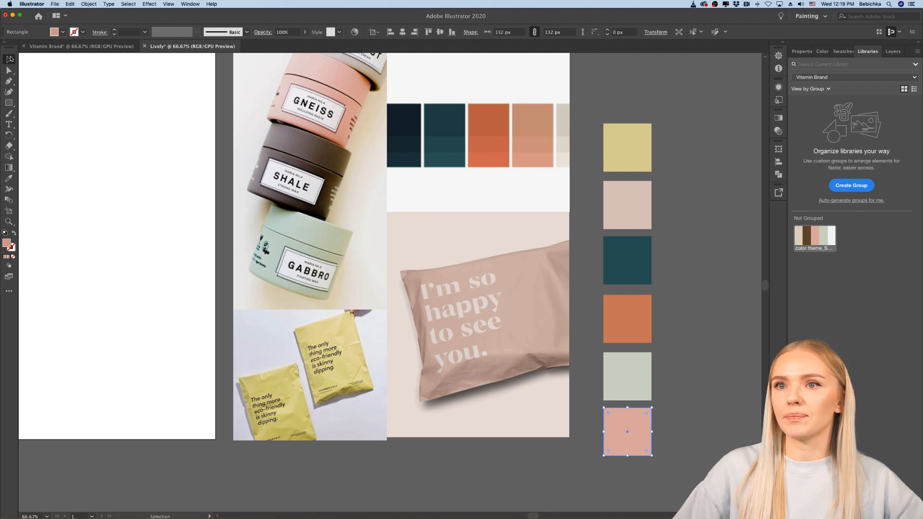
click(120, 212)
Step: Brighten the first square's yellow fill to E5E58F
key(super+minus)
key(super+minus)
key(super+minus)
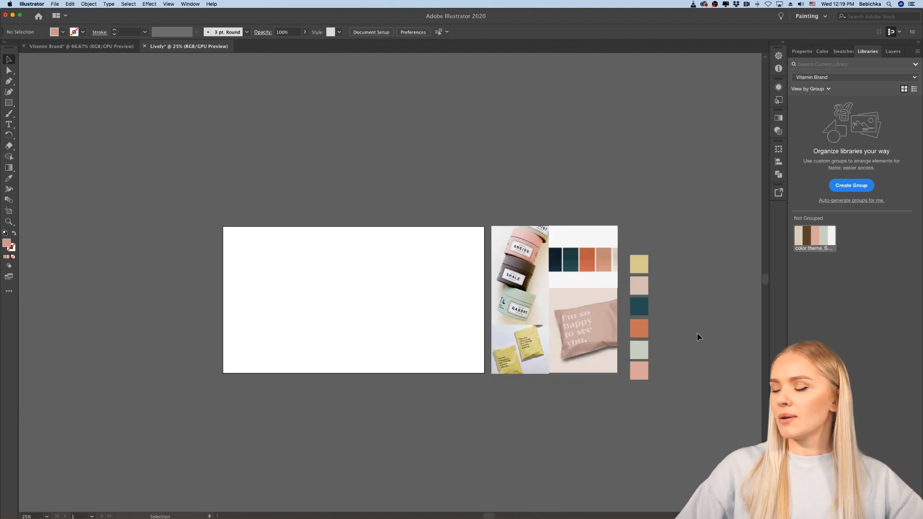
scroll(700, 338, right, 4)
scroll(637, 309, up, 3)
scroll(637, 309, down, 1)
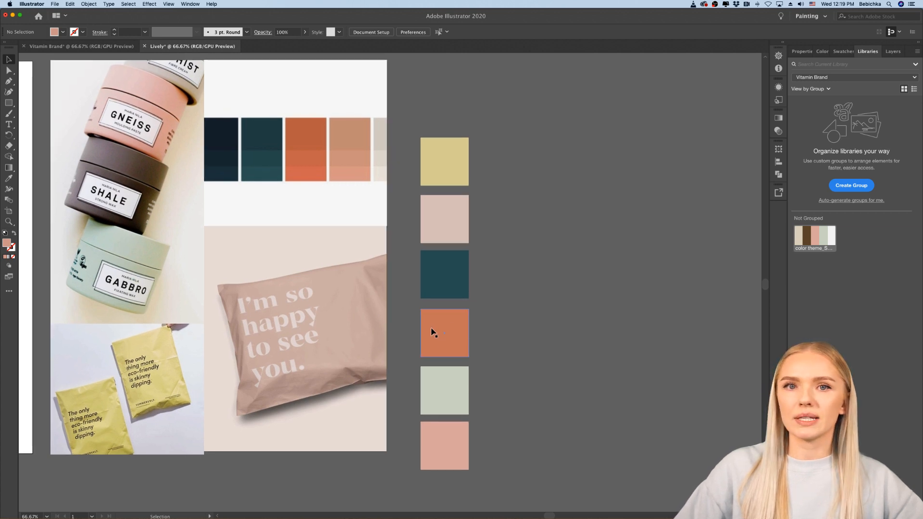
click(454, 163)
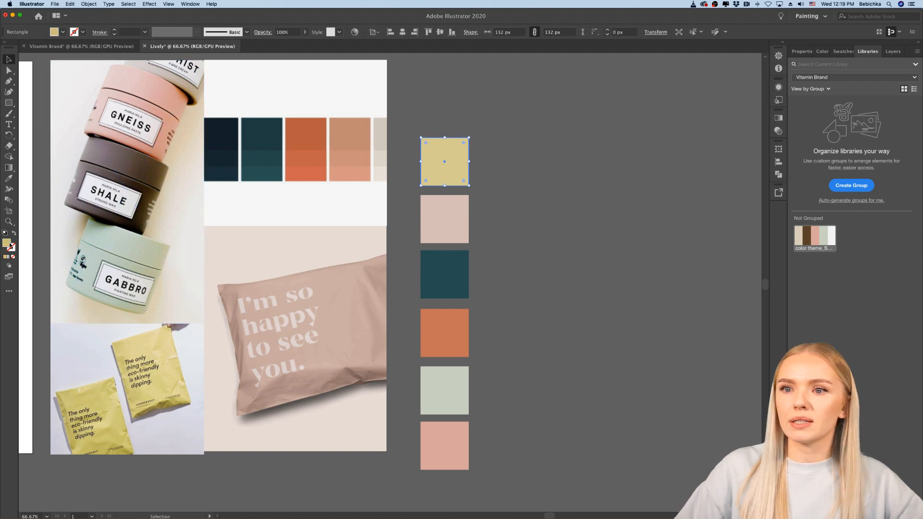
double_click(7, 243)
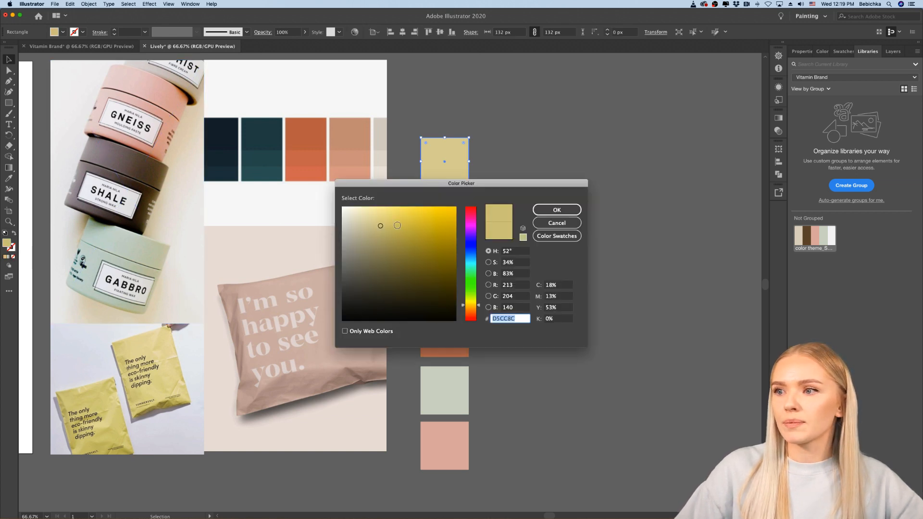
click(384, 218)
click(378, 215)
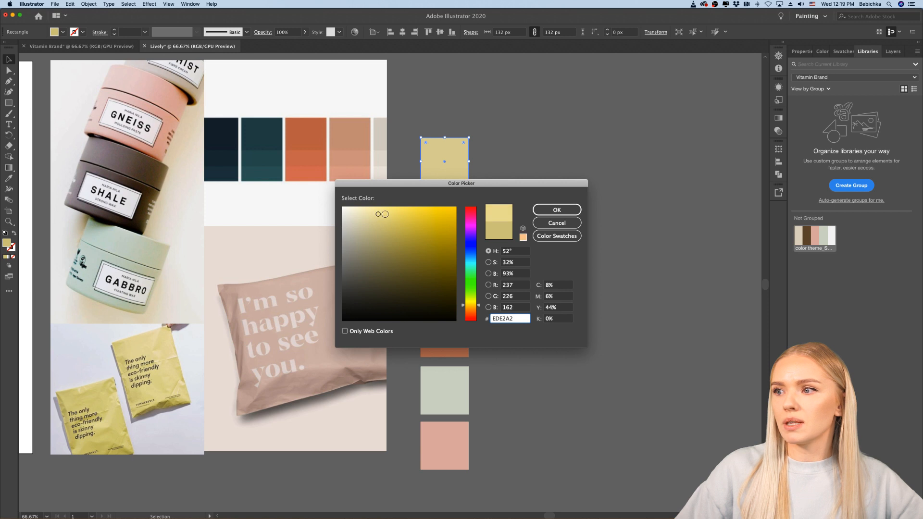
drag(382, 215, 386, 217)
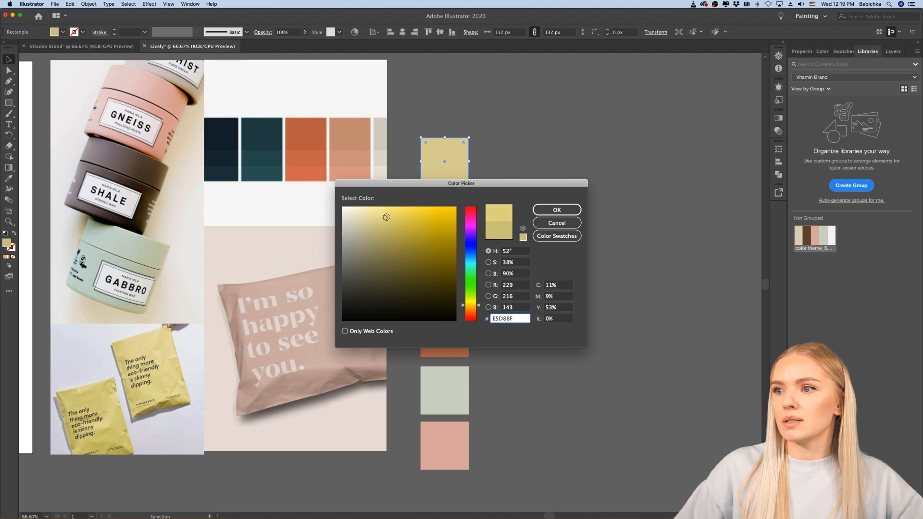
click(471, 303)
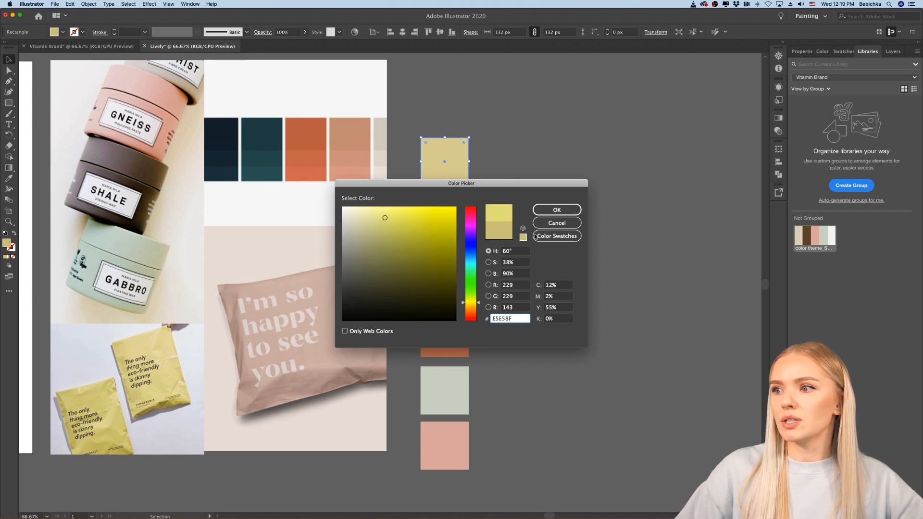
click(557, 210)
click(508, 284)
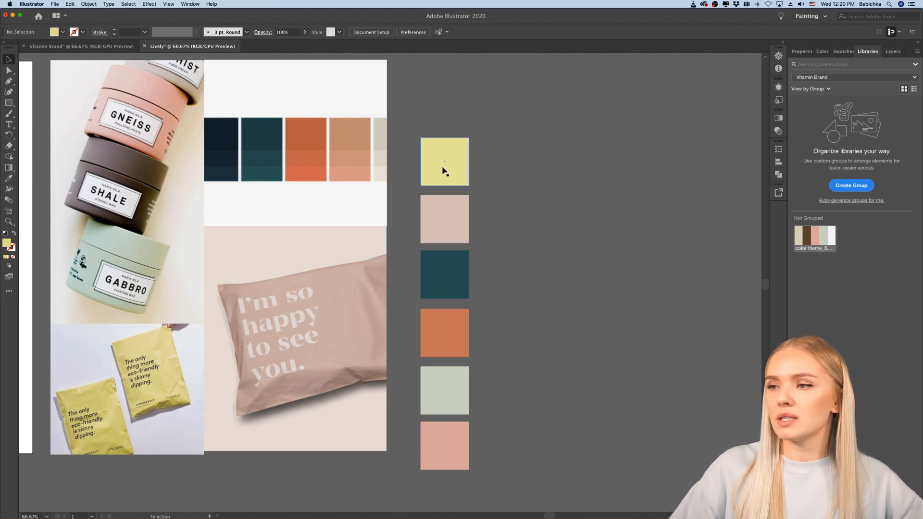
Step: Place a 72 px copy of the yellow square over the teal square's right edge and bring it to the front
drag(440, 172, 485, 279)
drag(491, 273, 476, 272)
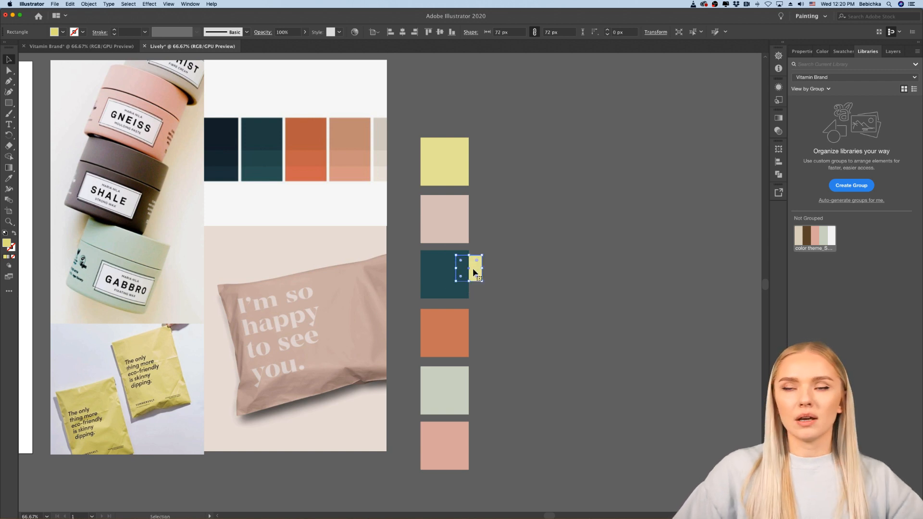
right_click(473, 272)
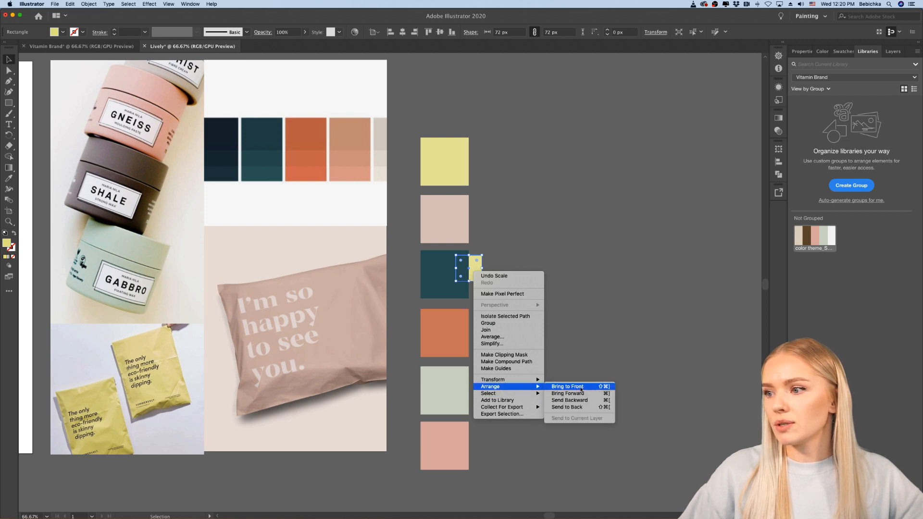
click(567, 387)
right_click(472, 267)
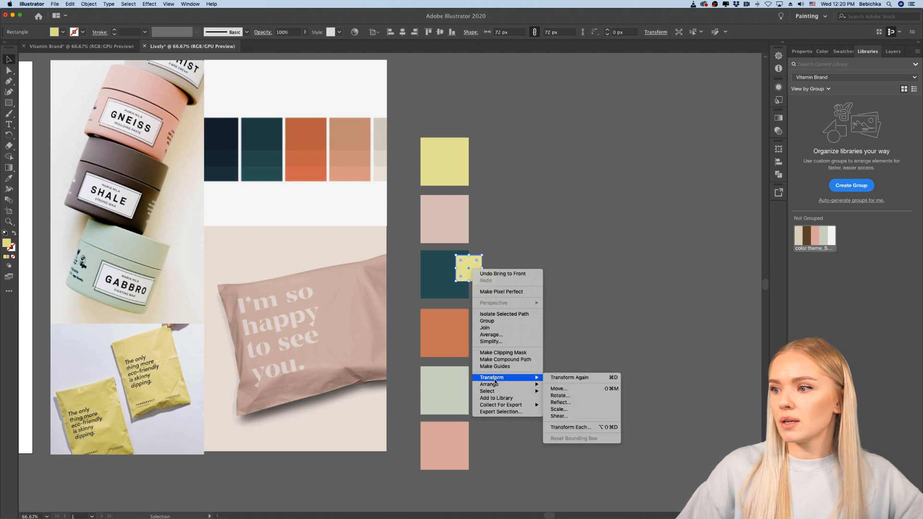
mouse_move(495, 387)
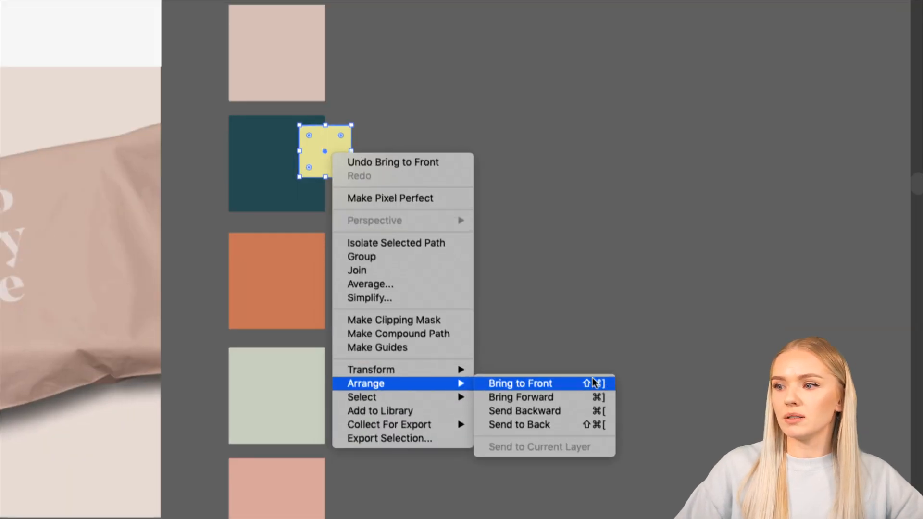
click(550, 350)
Step: Reposition the small yellow square vertically centred on the teal square, still overlapping its right edge
scroll(487, 317, down, 1)
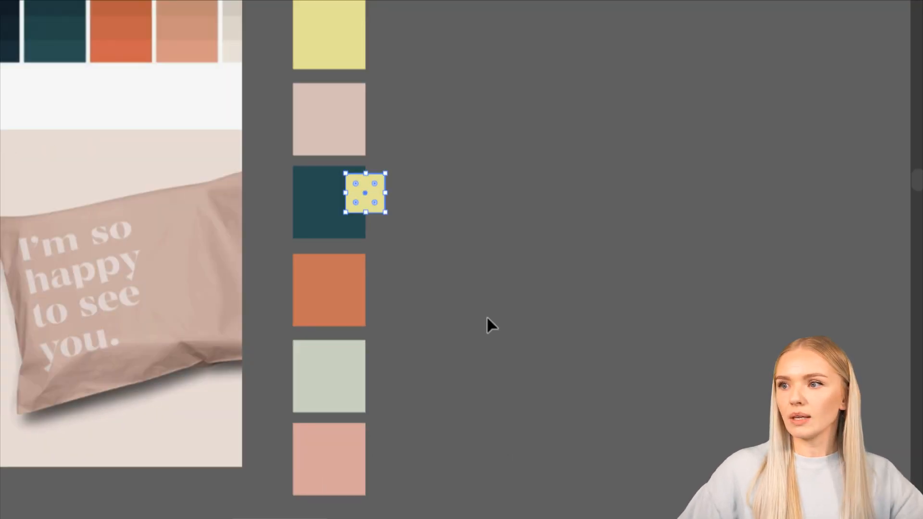
scroll(486, 315, down, 1)
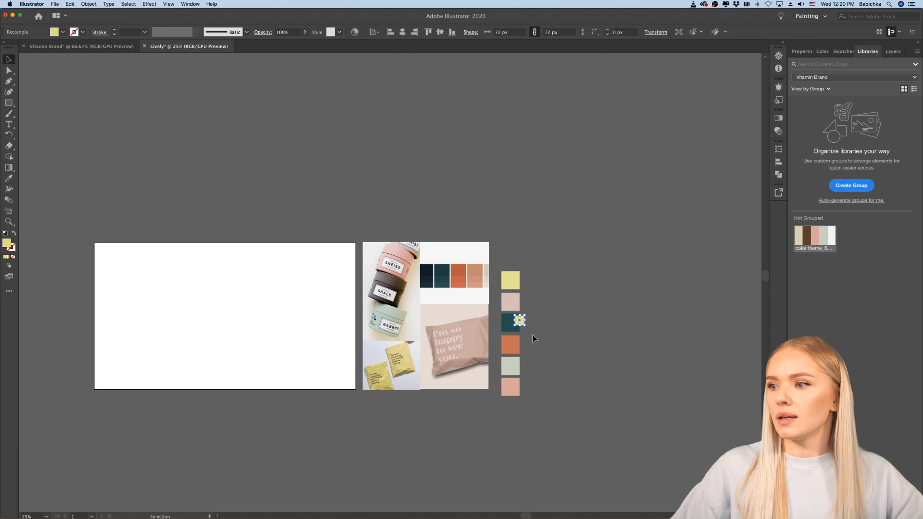
scroll(533, 338, up, 5)
drag(496, 295, 480, 310)
click(535, 339)
Step: Duplicate the small yellow square straight down onto the orange square's right edge
scroll(535, 339, down, 2)
scroll(536, 340, down, 2)
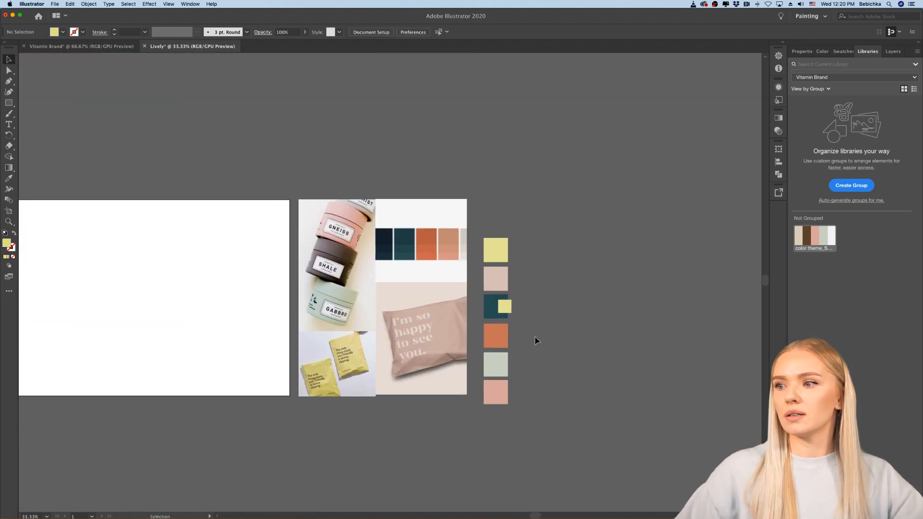
scroll(536, 340, right, 2)
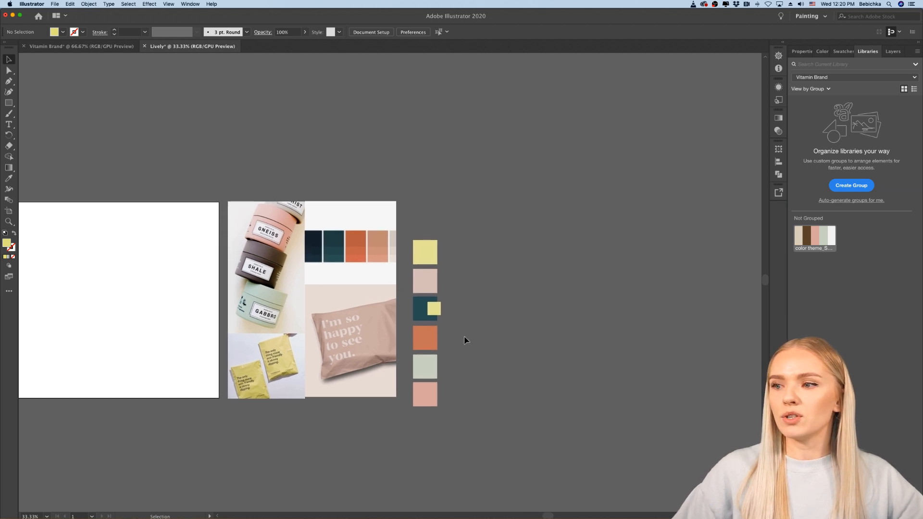
scroll(466, 340, up, 2)
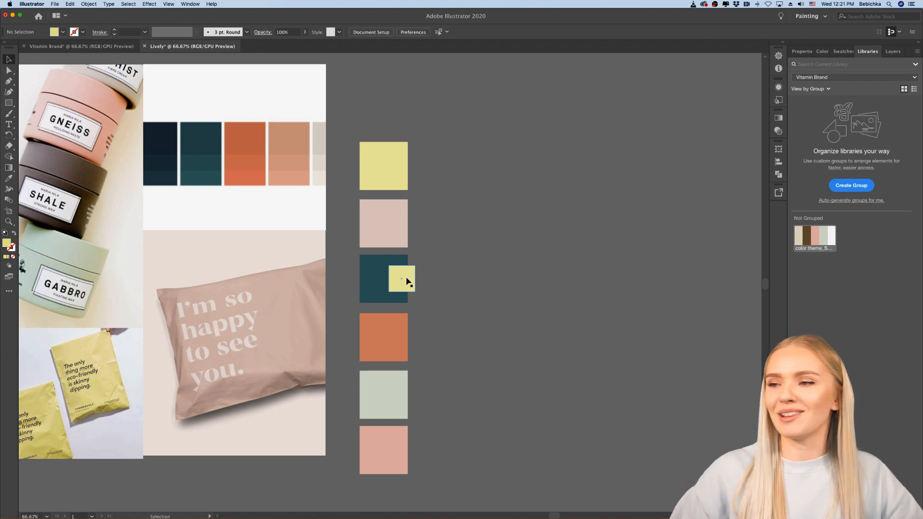
drag(408, 279, 404, 336)
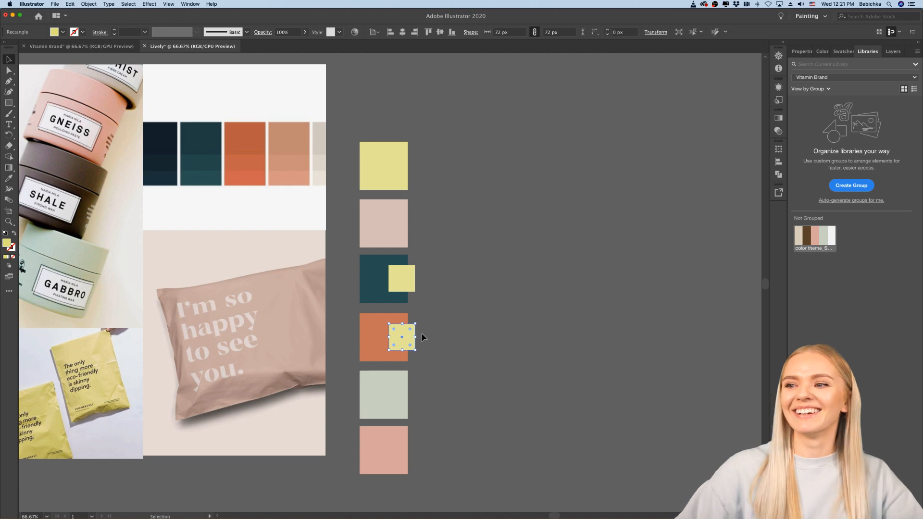
click(423, 336)
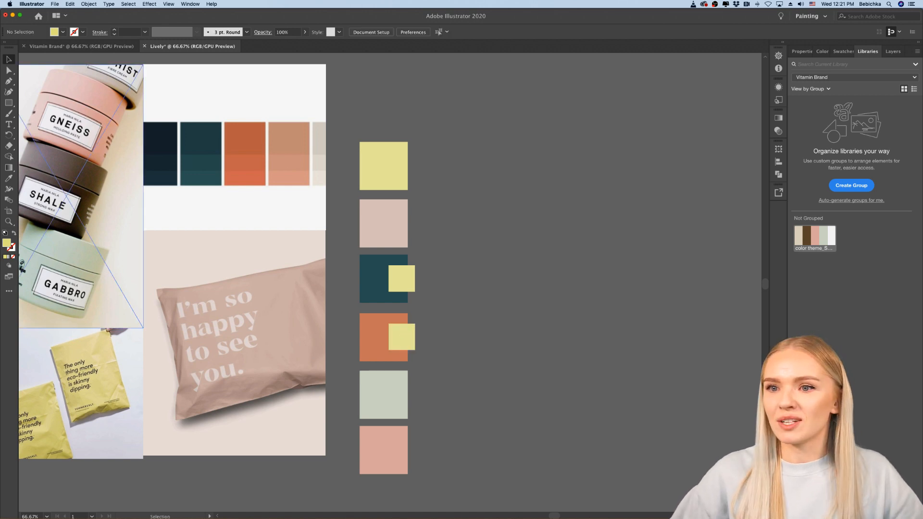
click(9, 178)
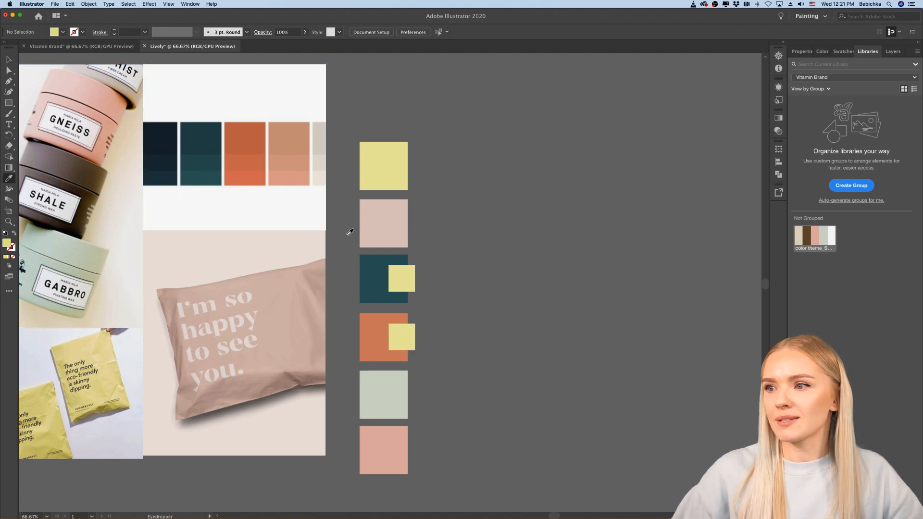
click(379, 233)
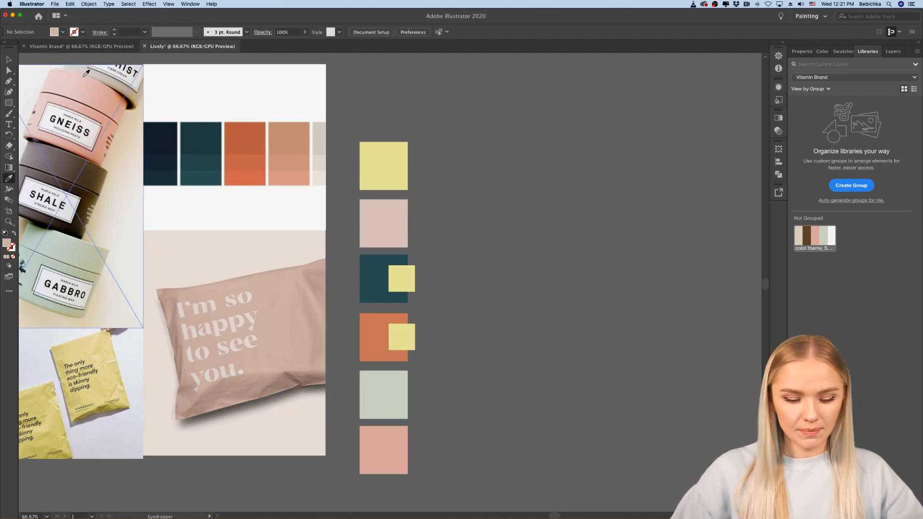
key(super+v)
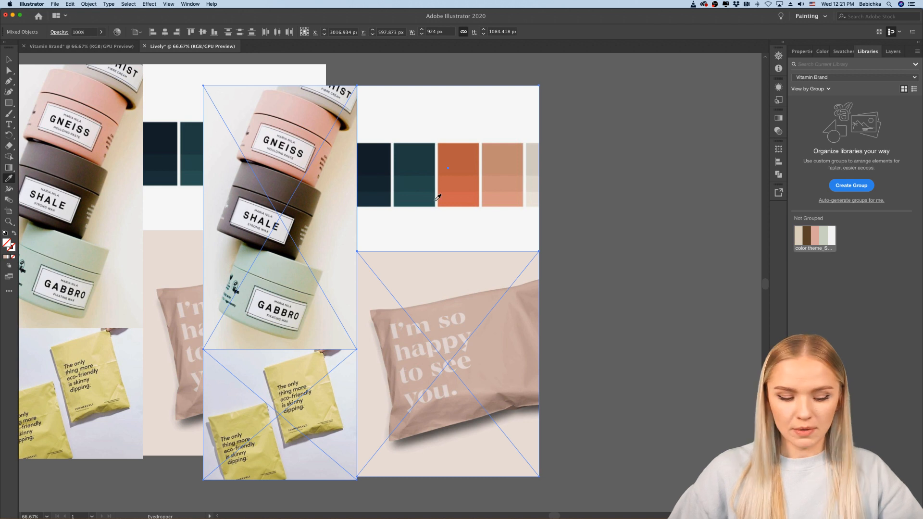
key(super+z)
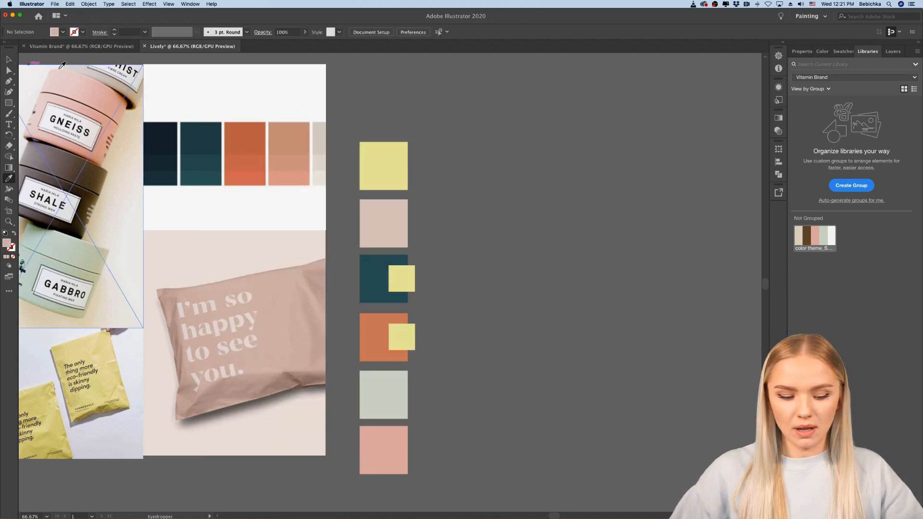
key(v)
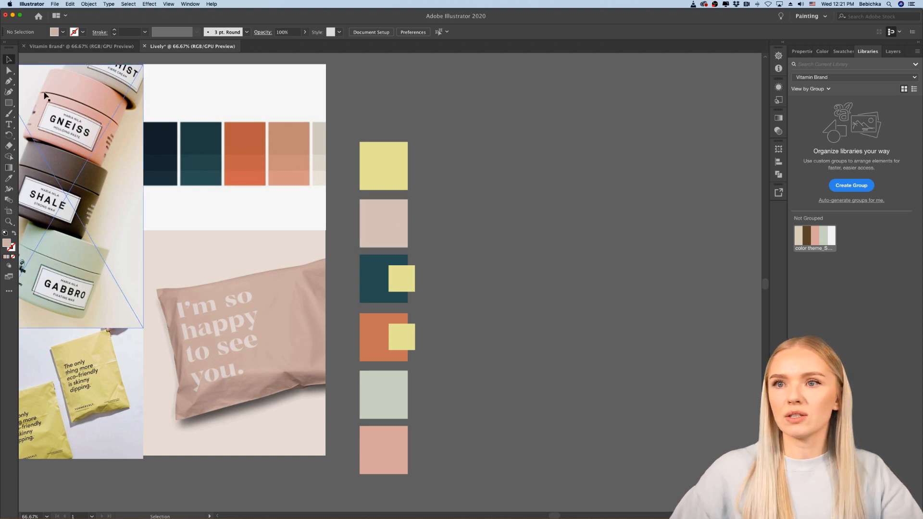
click(9, 113)
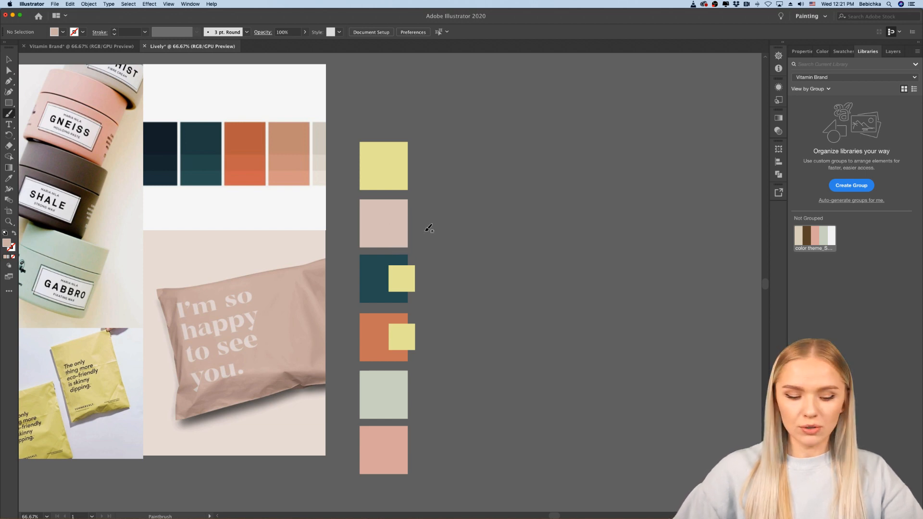
key(v)
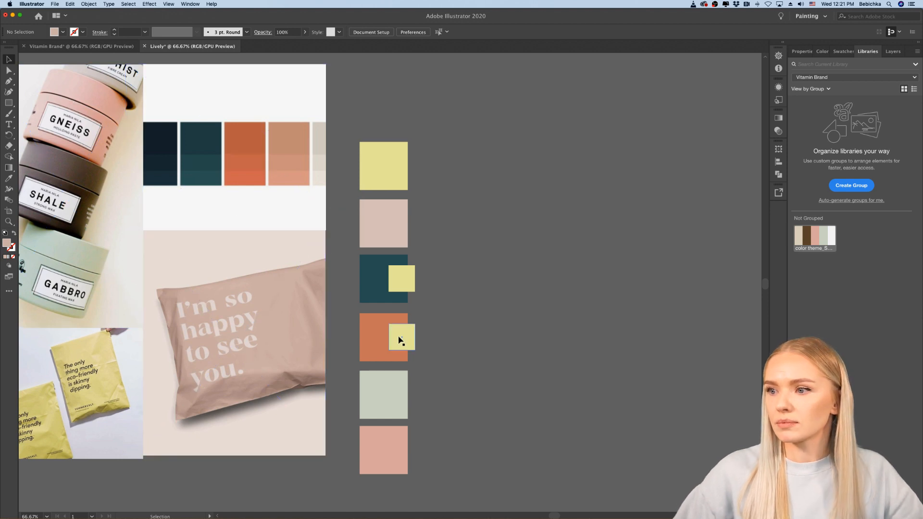
drag(412, 337, 411, 395)
click(426, 406)
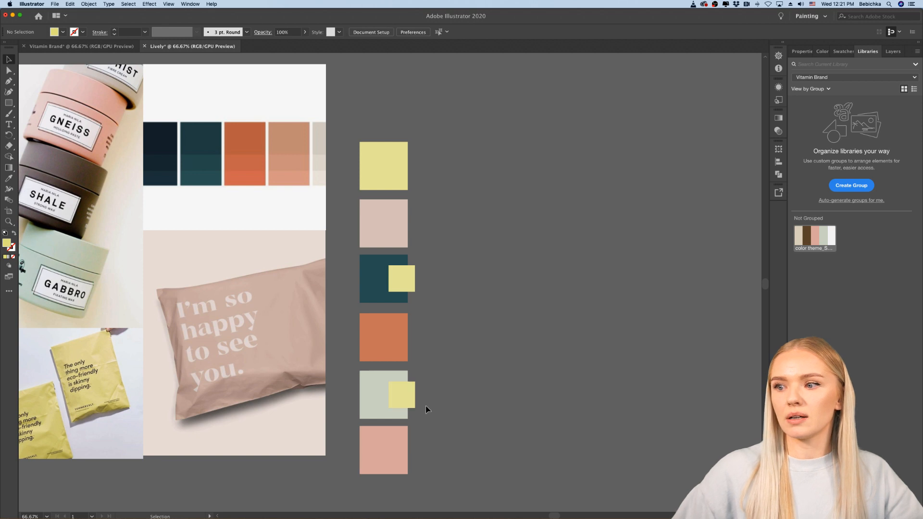
scroll(418, 407, up, 4)
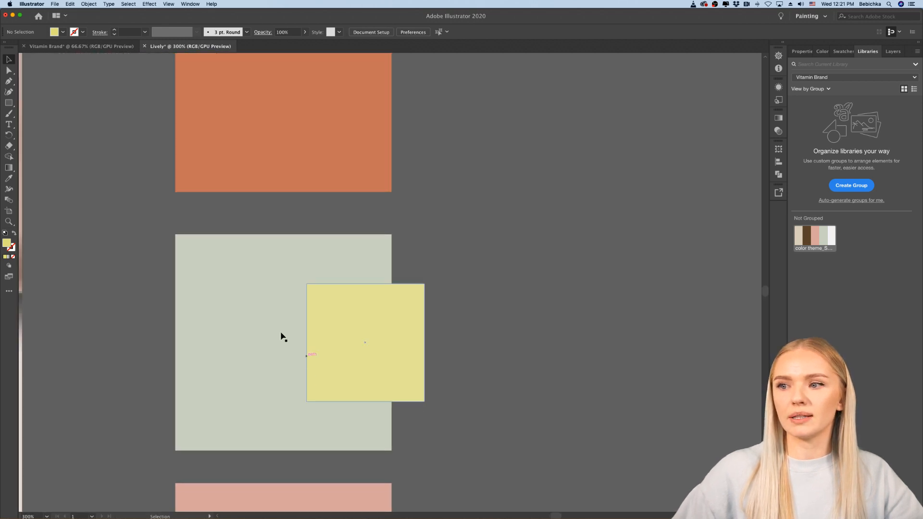
scroll(486, 340, down, 2)
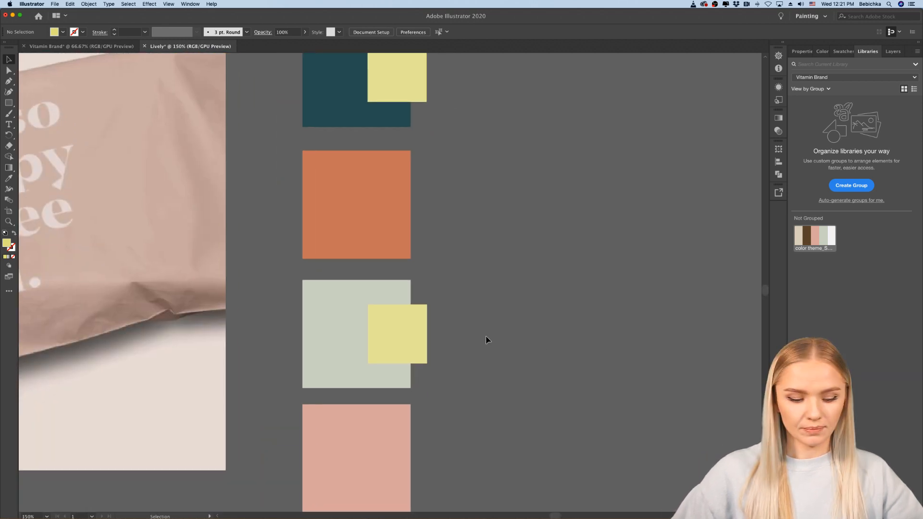
key(super+z)
Step: Duplicate the orange square's small yellow square straight down onto the pale green square's right edge
drag(410, 214, 416, 342)
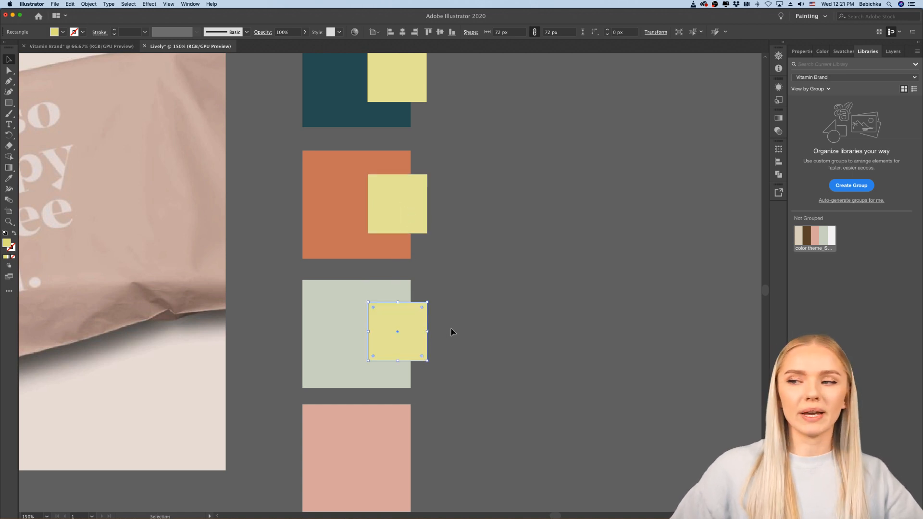
click(415, 223)
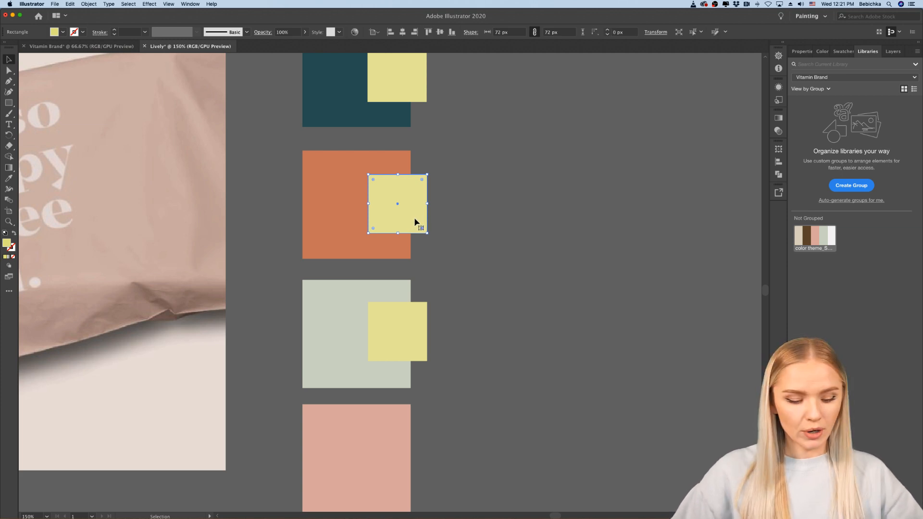
drag(414, 221, 517, 284)
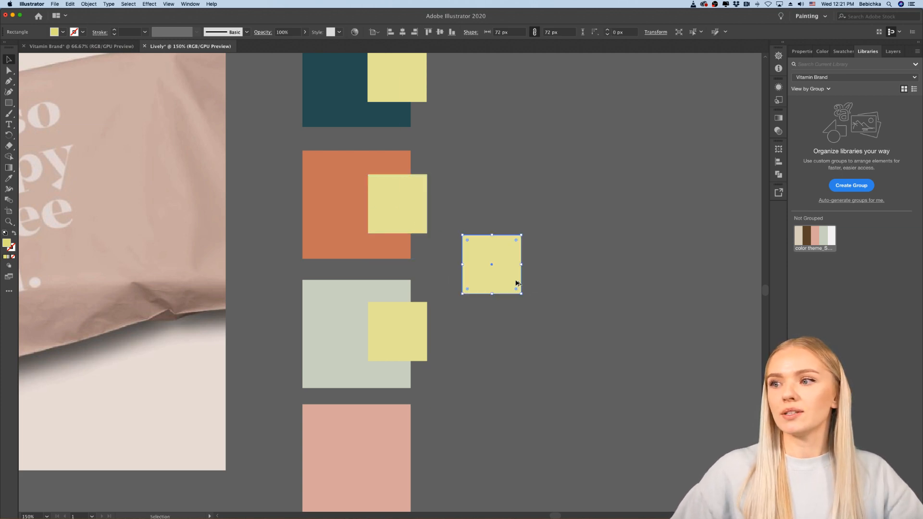
key(super+z)
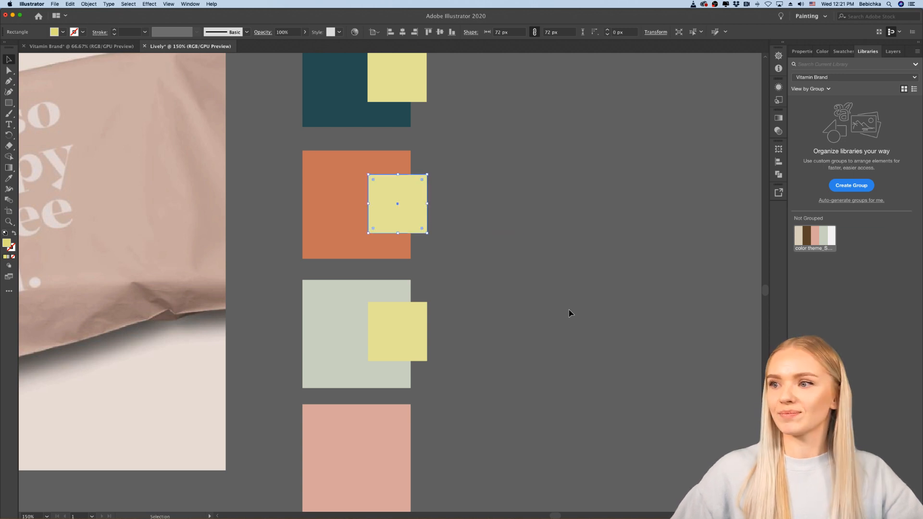
Step: Duplicate the small yellow square from the pale green square straight down onto the bottom pink square's right edge
click(516, 289)
scroll(447, 326, down, 1)
scroll(446, 326, right, 1)
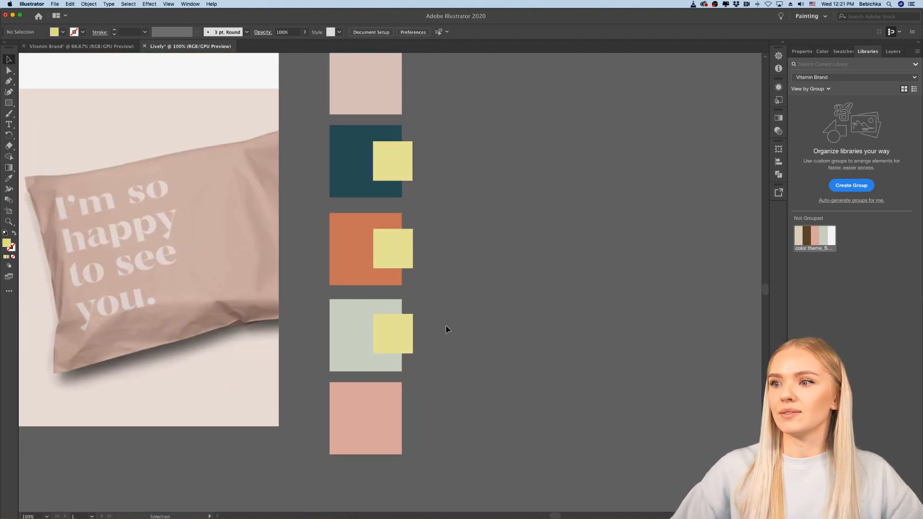
scroll(447, 326, down, 1)
drag(431, 328, 431, 371)
click(447, 368)
Step: Copy the pale pink square to the right of the palette, narrow the copy to 48 px and scale it down into a thin vertical strip
scroll(447, 369, up, 3)
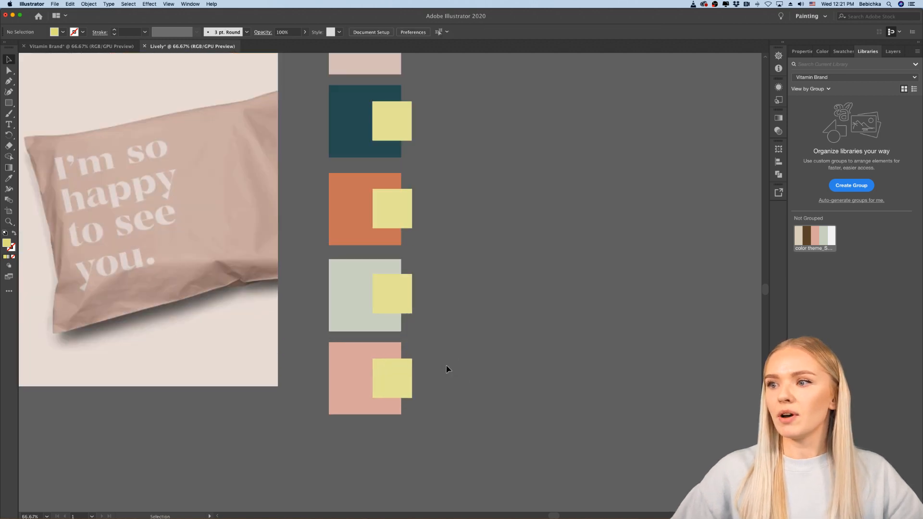
scroll(447, 368, down, 3)
scroll(447, 368, right, 3)
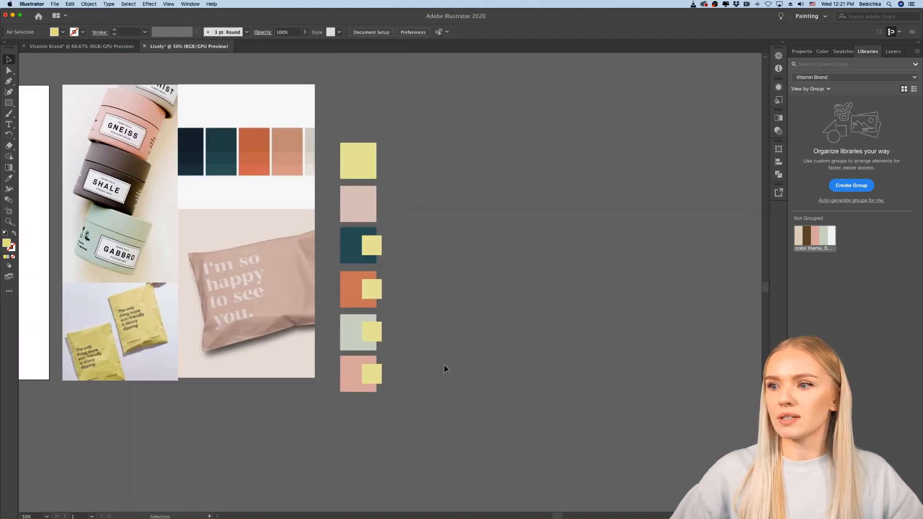
scroll(385, 311, up, 1)
click(355, 159)
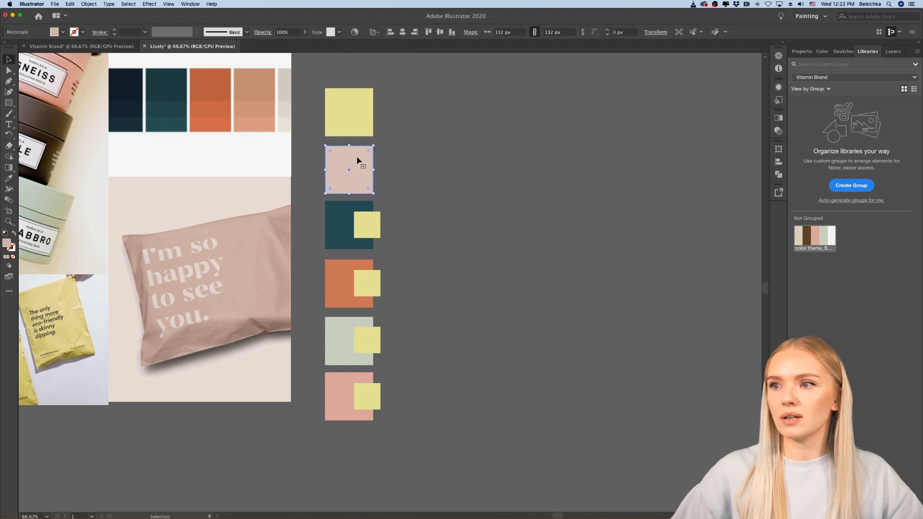
drag(358, 158, 418, 177)
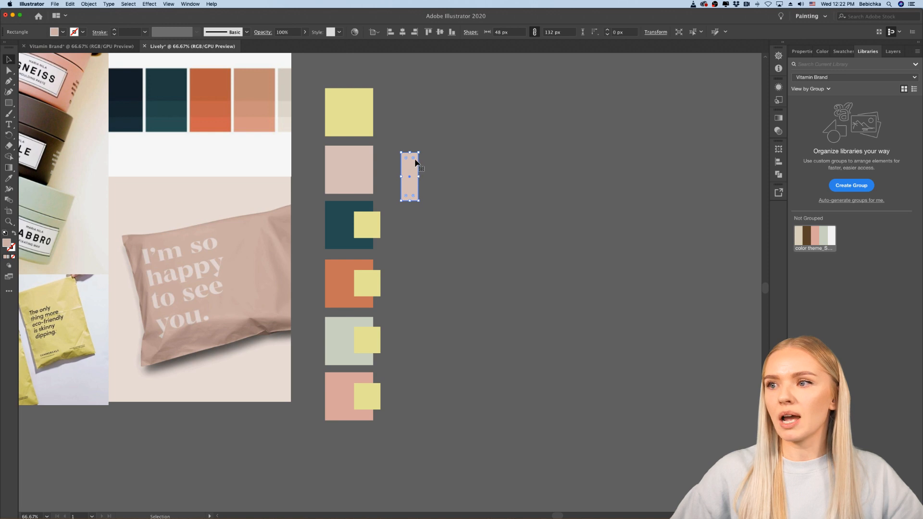
scroll(403, 165, up, 1)
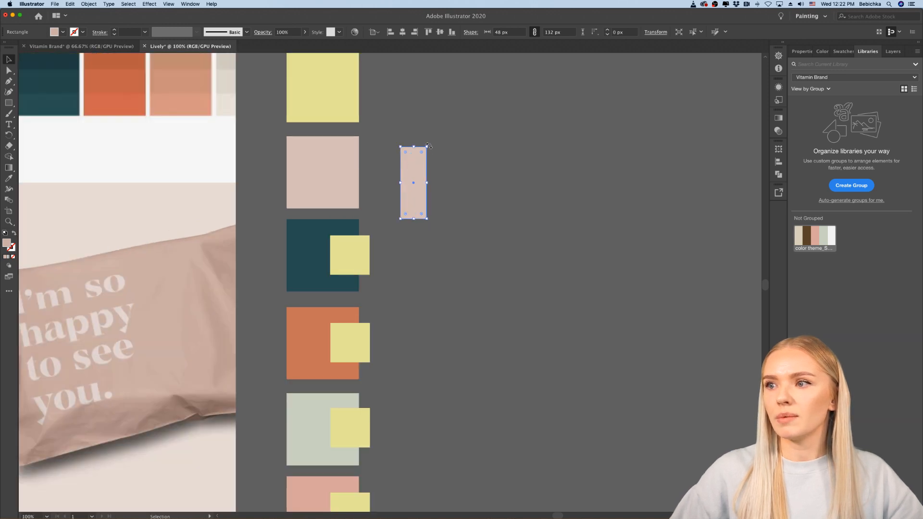
drag(428, 147, 412, 164)
click(435, 195)
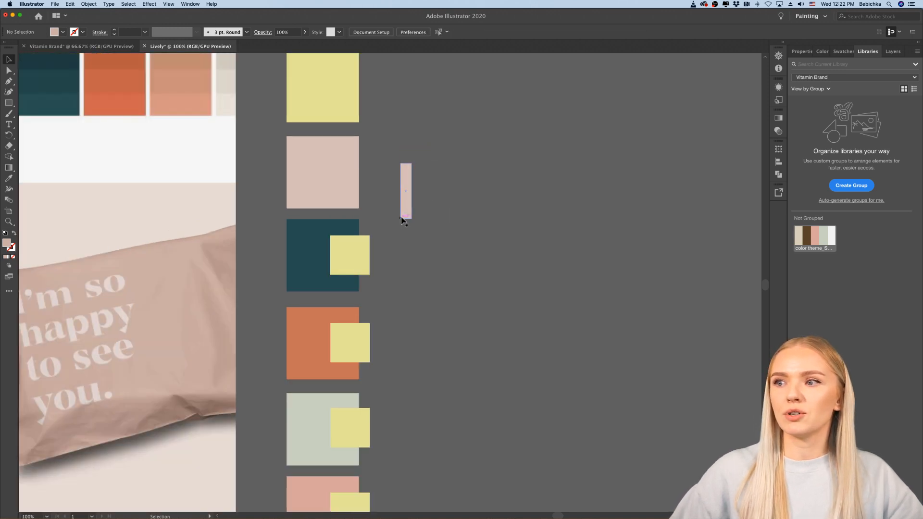
Step: Move the pale pink strip over the small yellow square's left edge on the teal square, and send the teal and yellow squares to the back
drag(406, 213, 330, 274)
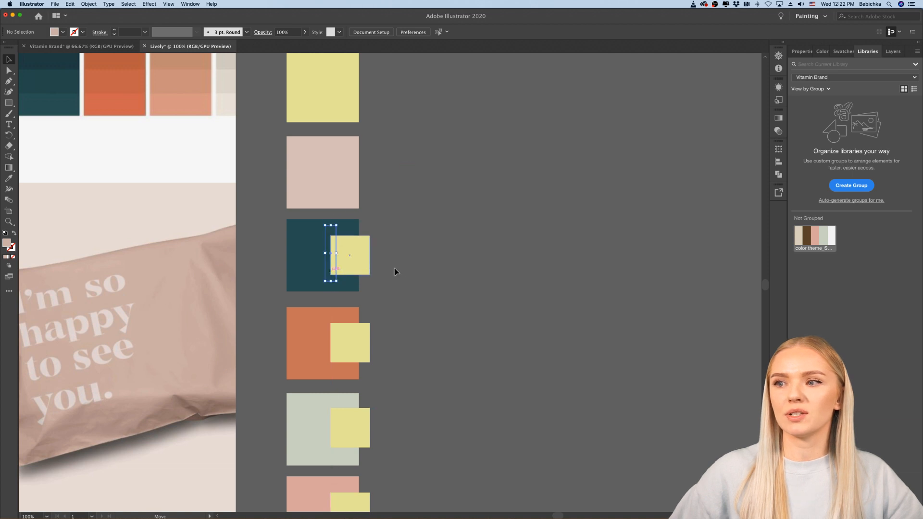
click(402, 270)
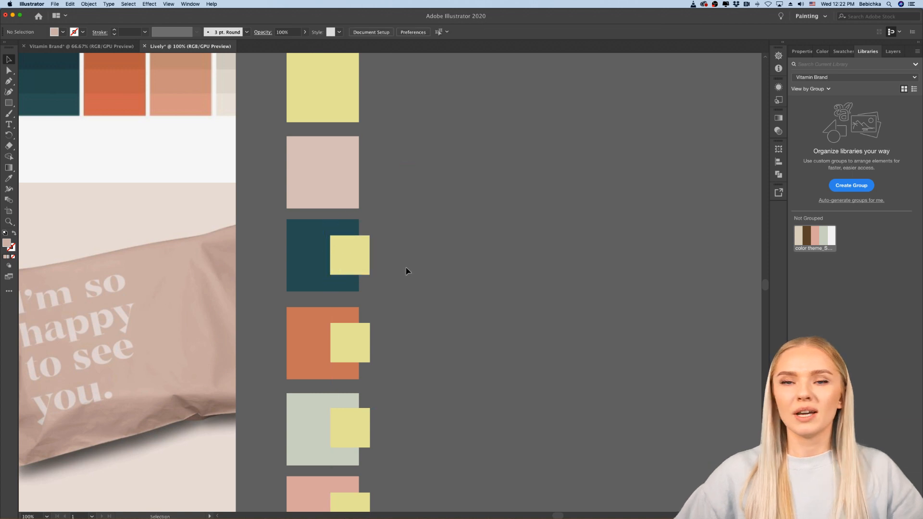
click(356, 225)
right_click(356, 224)
mouse_move(376, 332)
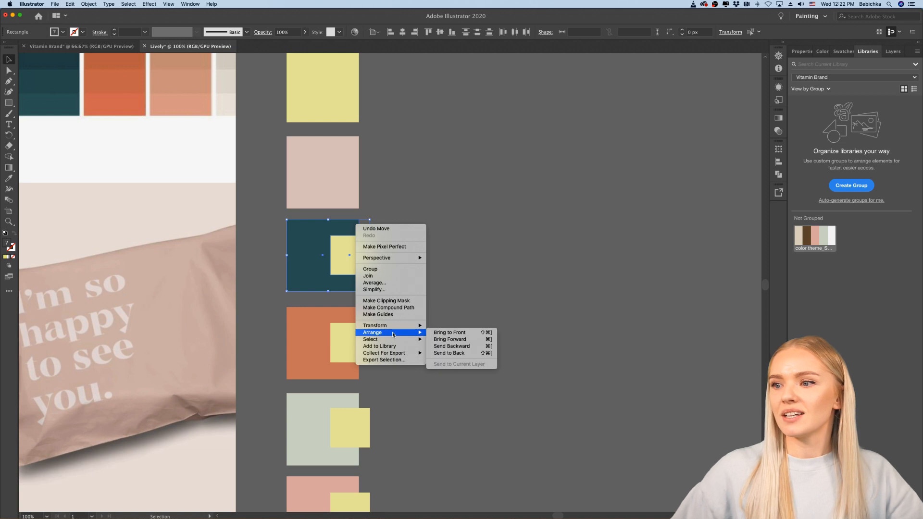
click(452, 353)
click(461, 300)
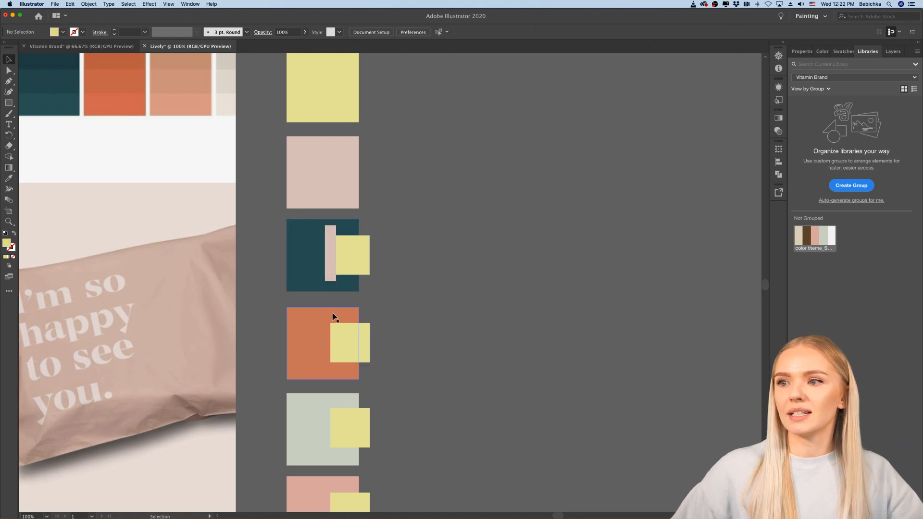
Step: Duplicate the pale pink strip straight down from the teal square onto the orange square
scroll(331, 294, up, 5)
scroll(330, 293, up, 2)
scroll(331, 292, down, 2)
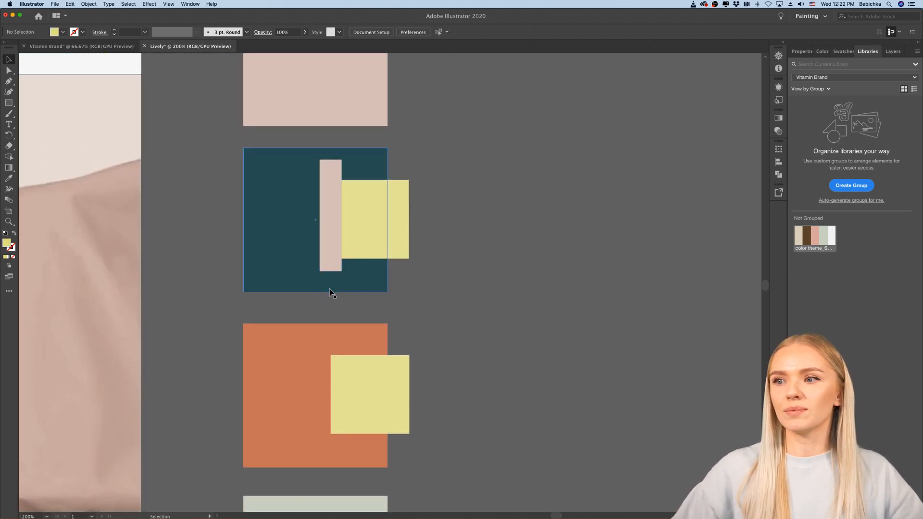
scroll(330, 290, down, 1)
scroll(330, 290, down, 3)
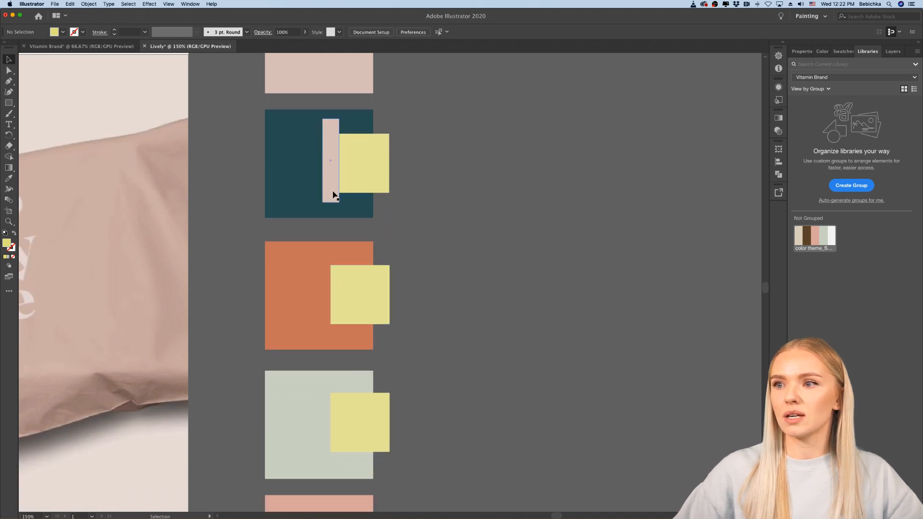
drag(333, 193, 333, 327)
click(418, 340)
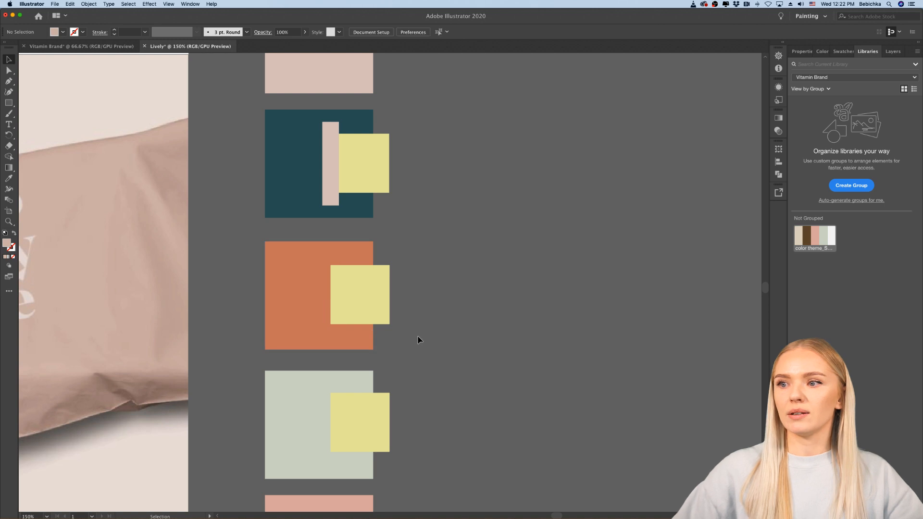
Step: Send the orange square and its small yellow square to the back, behind the pale pink strip
click(371, 320)
shift+click(362, 335)
right_click(361, 334)
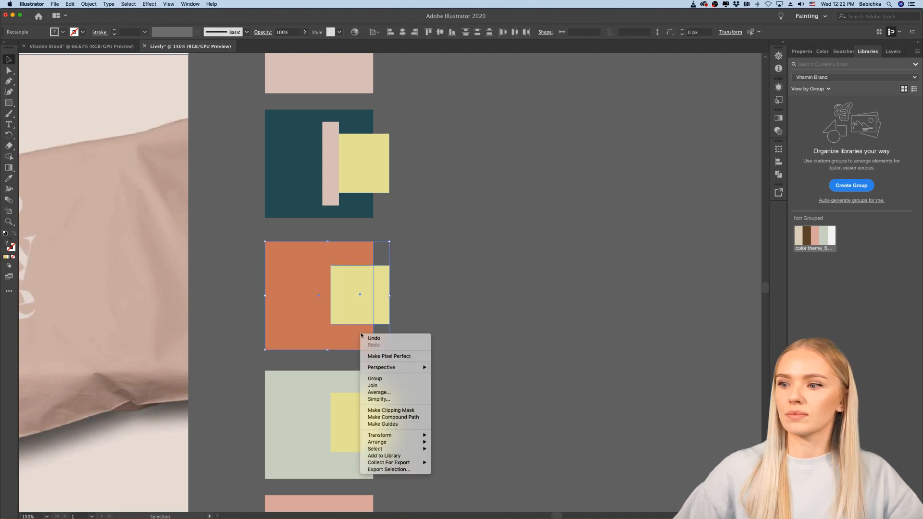
mouse_move(393, 446)
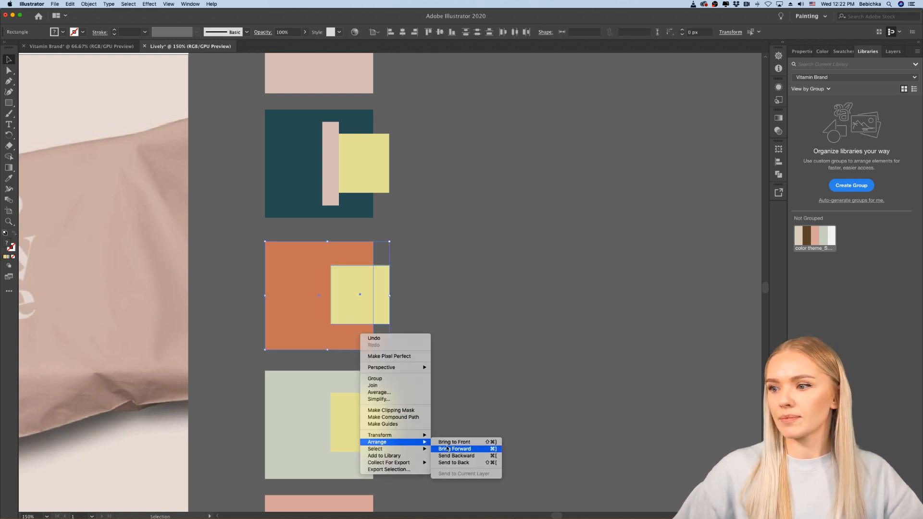
click(451, 463)
click(447, 338)
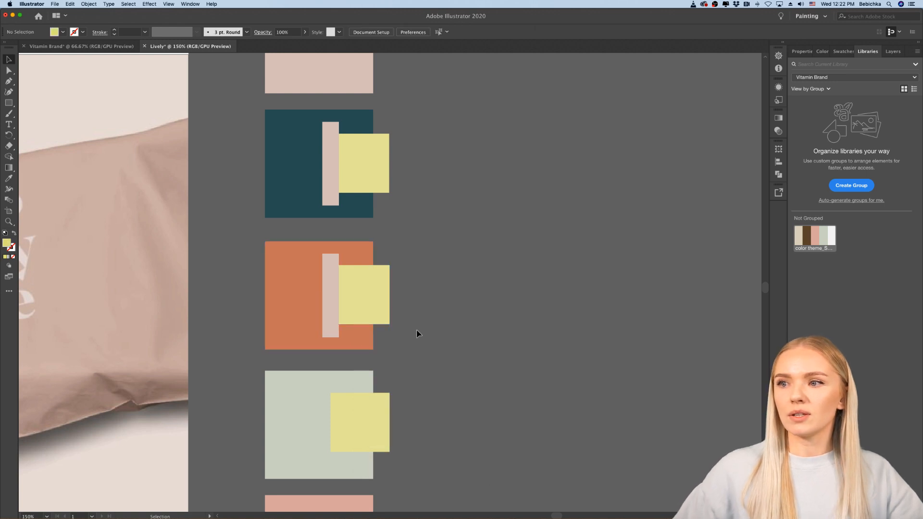
Step: Examine up close how the orange, pale pink and yellow colours work together in the orange square's combination
scroll(331, 295, up, 10)
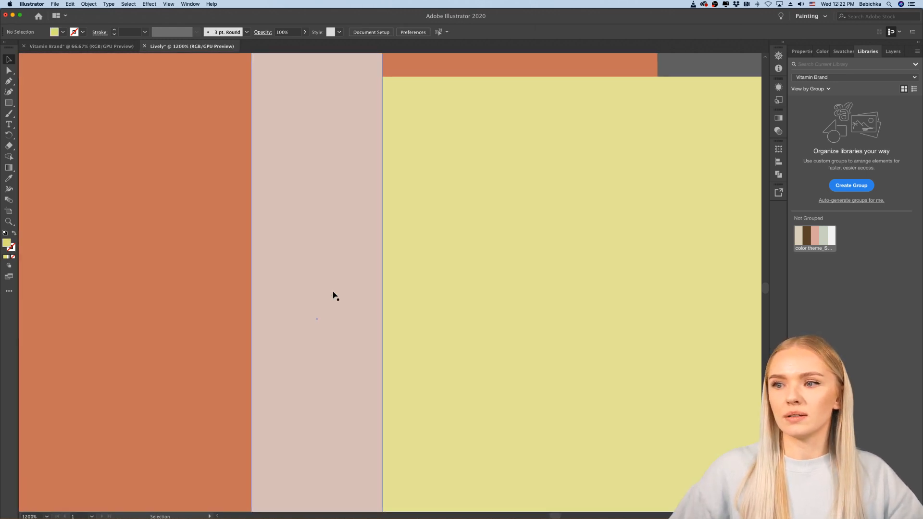
scroll(333, 296, left, 2)
scroll(333, 295, down, 2)
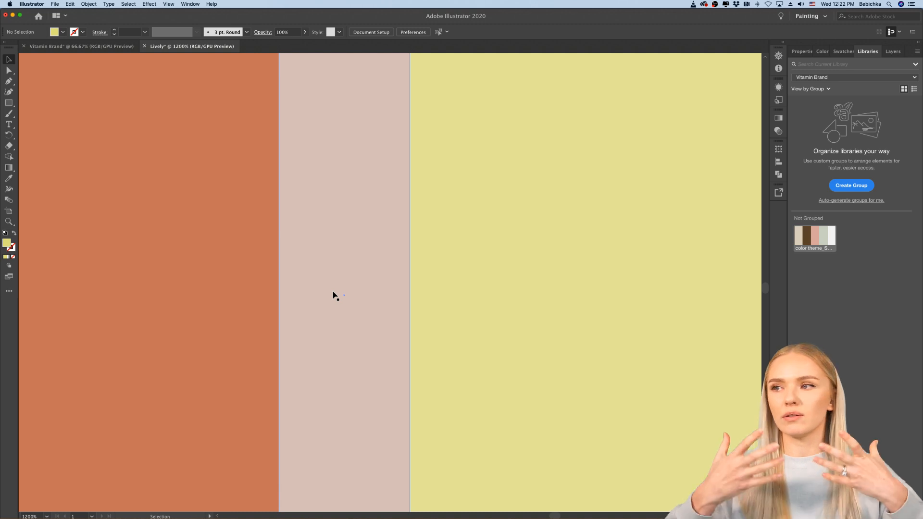
scroll(335, 295, down, 8)
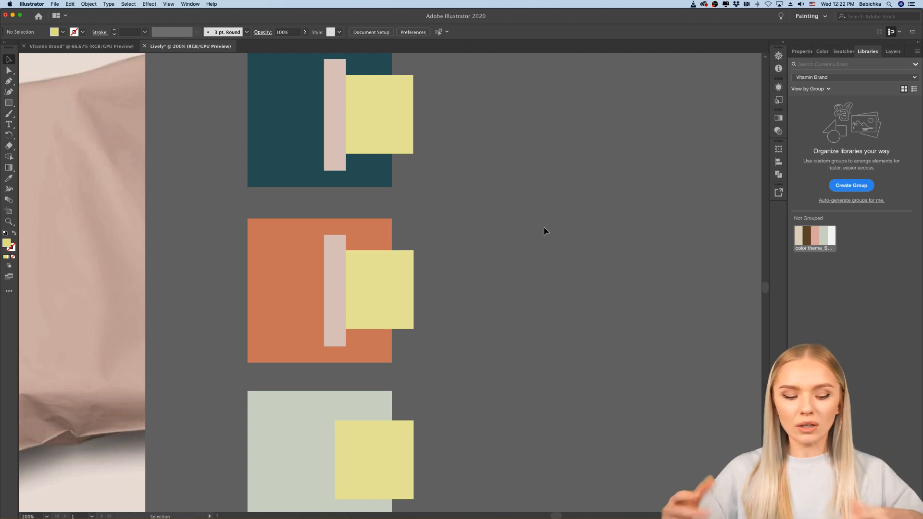
scroll(351, 269, up, 8)
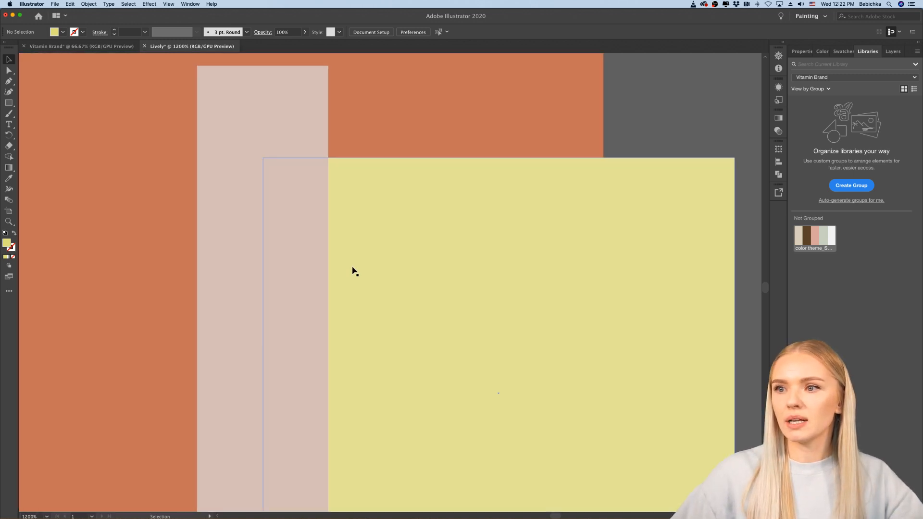
Step: Examine the teal and orange combinations within the whole swatch column, both up close and from a distance
scroll(353, 271, down, 1)
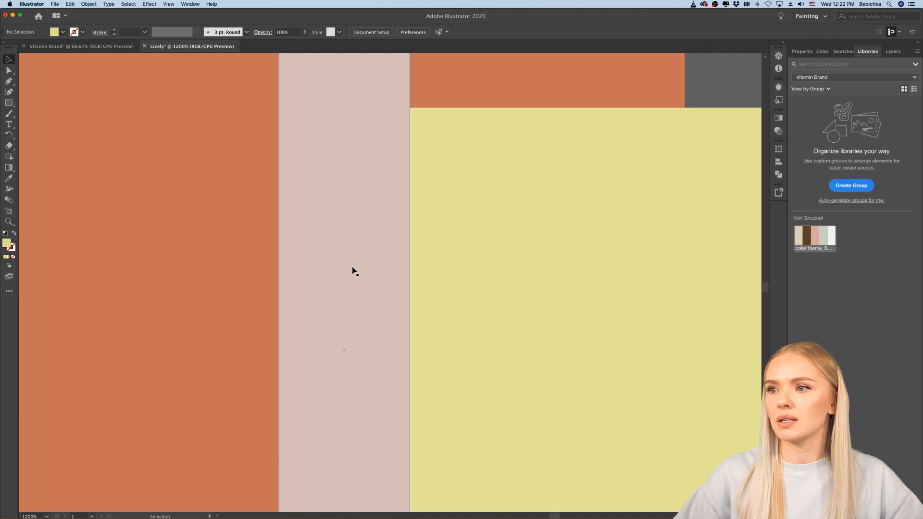
scroll(353, 270, down, 15)
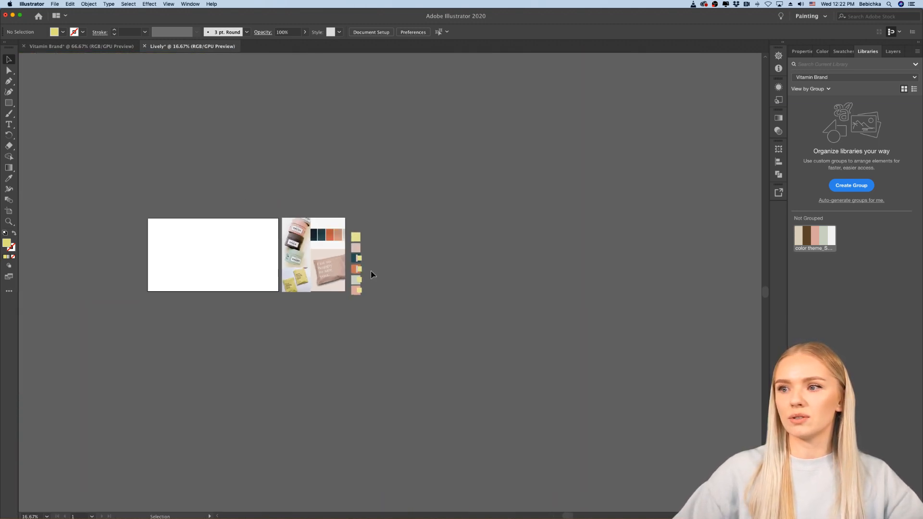
scroll(371, 257, up, 2)
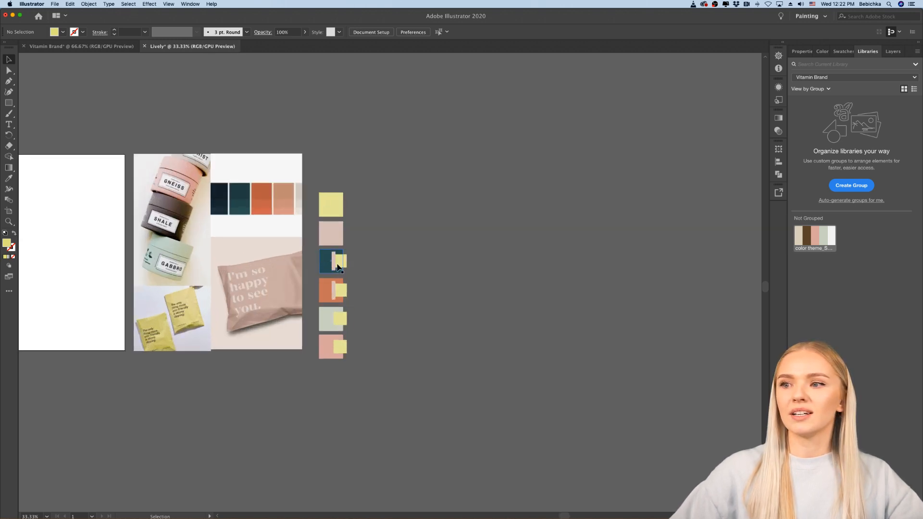
scroll(341, 261, up, 3)
scroll(352, 268, down, 1)
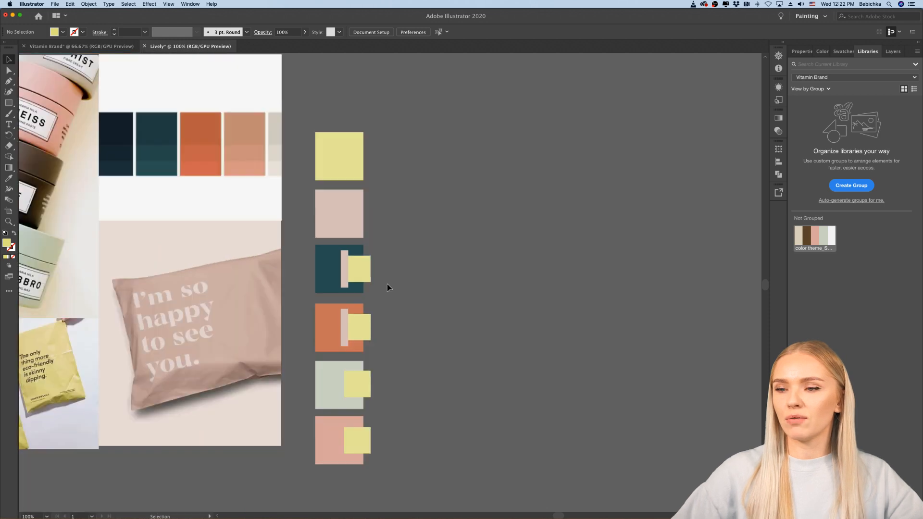
scroll(388, 284, down, 1)
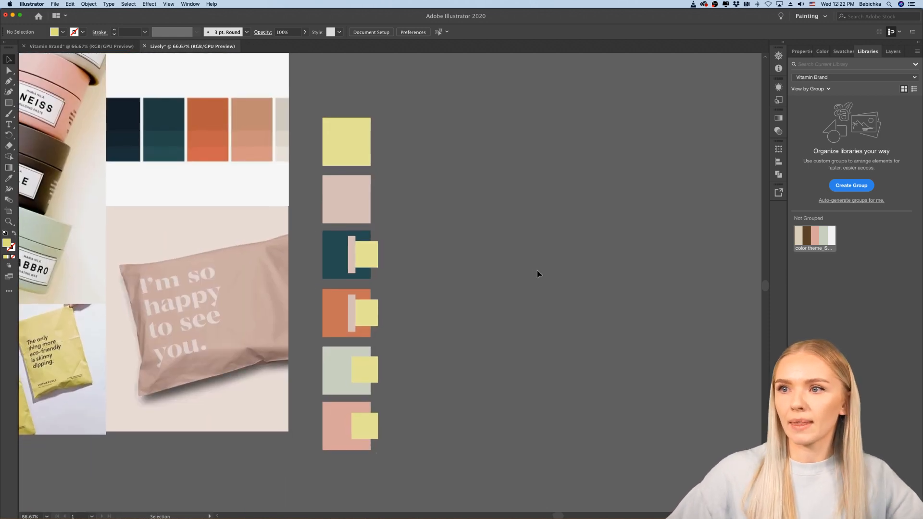
Step: Duplicate the pale pink strip from the orange square straight down onto the sage green square and recolour it with the teal square's colour
scroll(355, 427, up, 1)
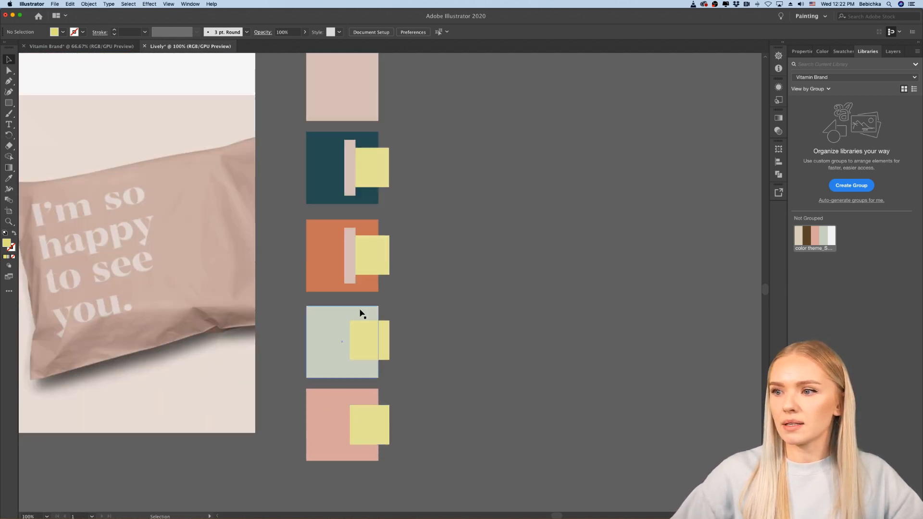
drag(351, 278, 350, 362)
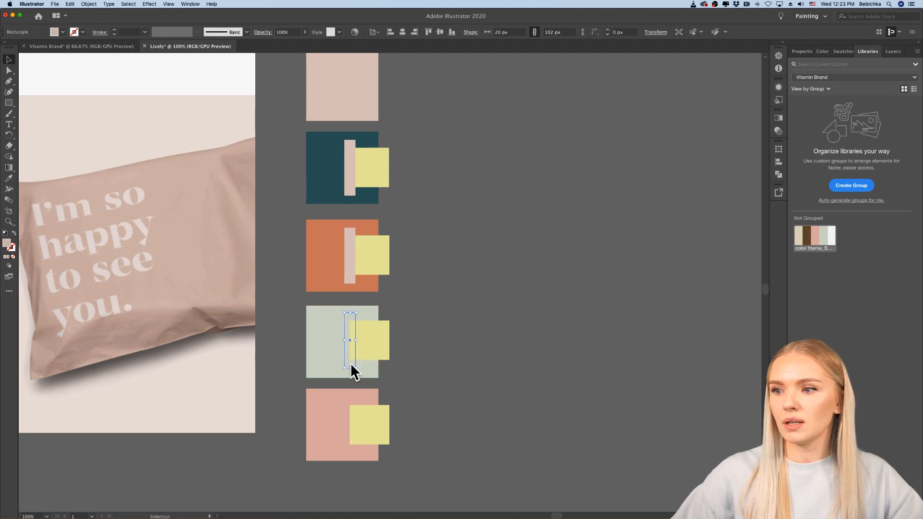
click(8, 178)
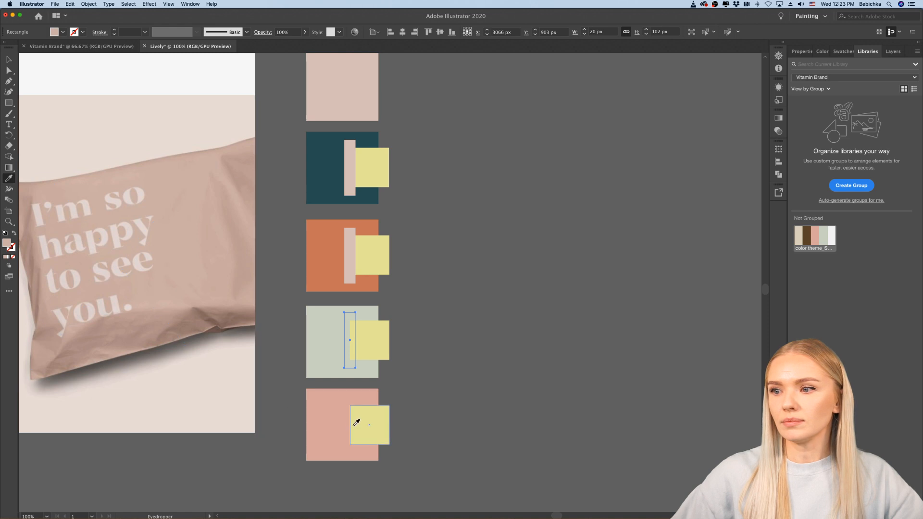
click(331, 172)
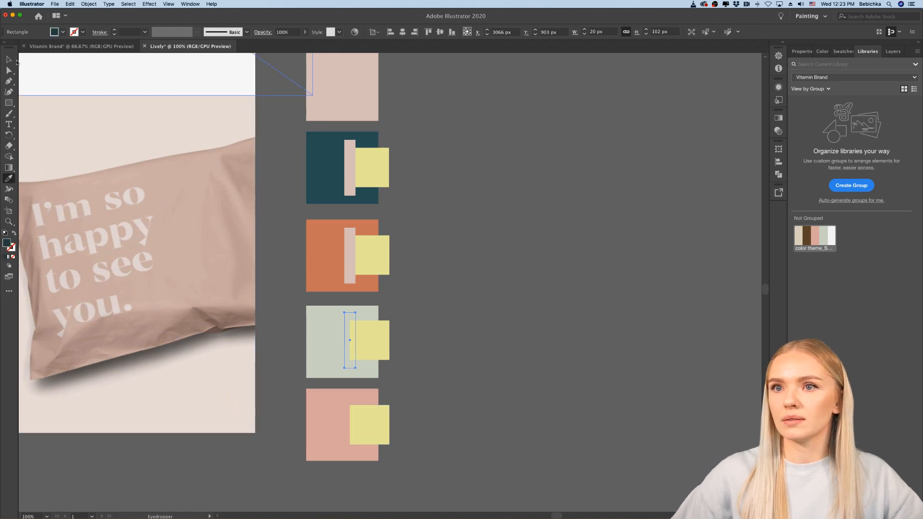
click(9, 58)
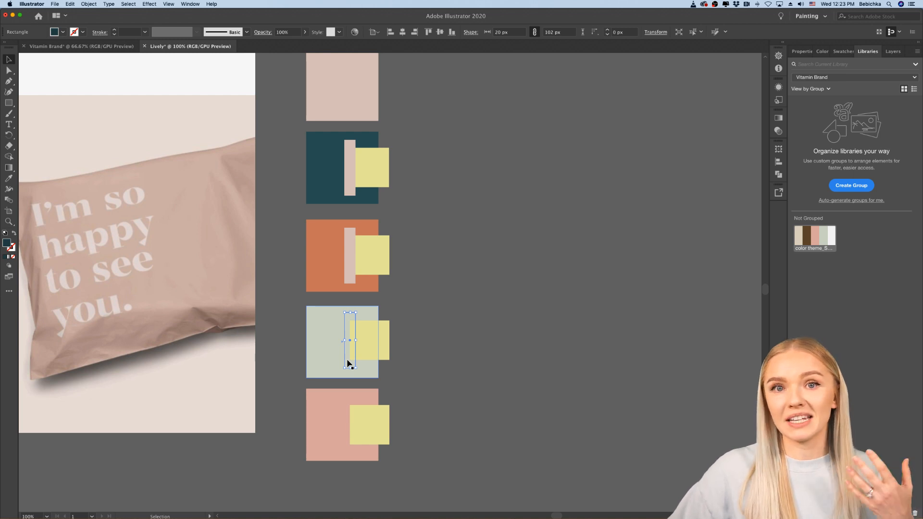
Step: Bring the teal strip on the sage green square to the front, over the small yellow square's edge
right_click(348, 363)
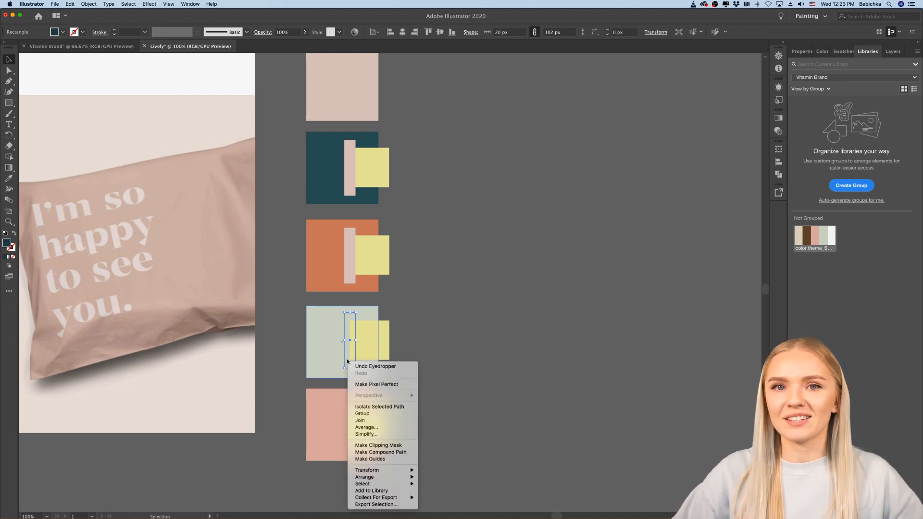
mouse_move(385, 477)
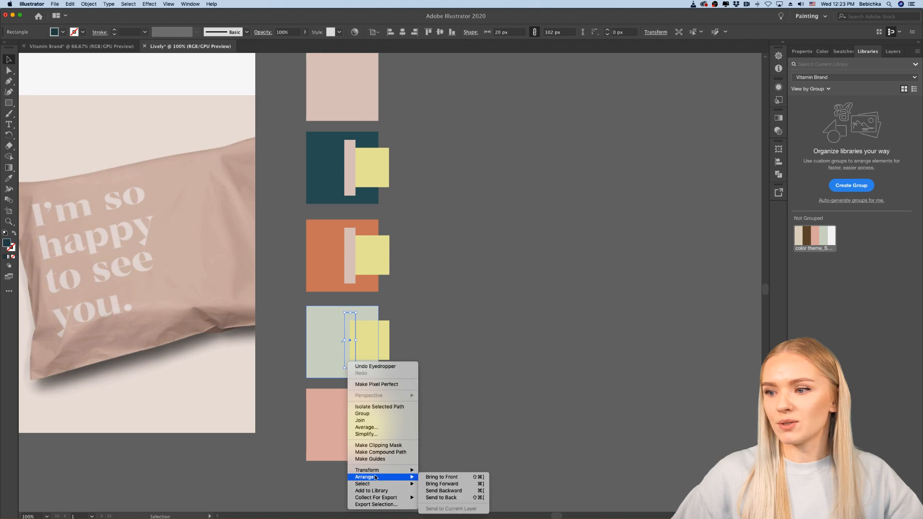
click(441, 477)
click(433, 414)
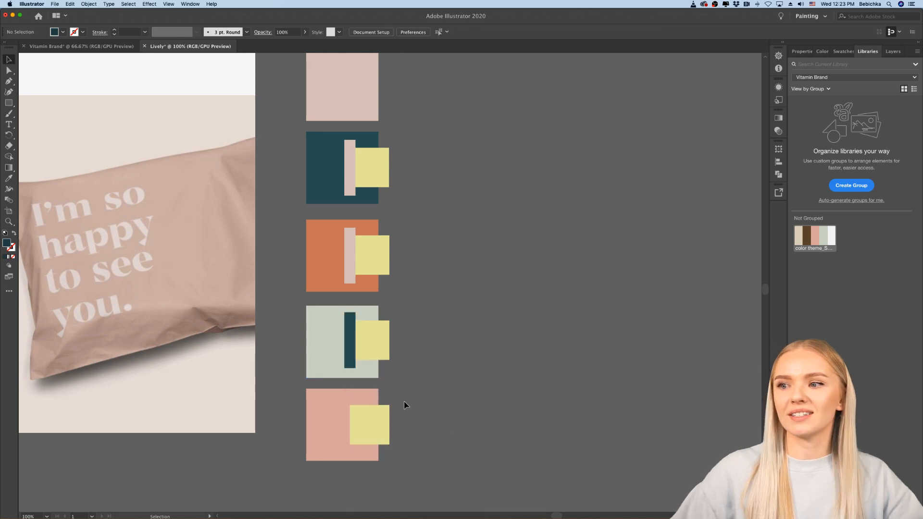
scroll(375, 384, up, 2)
drag(324, 350, 325, 354)
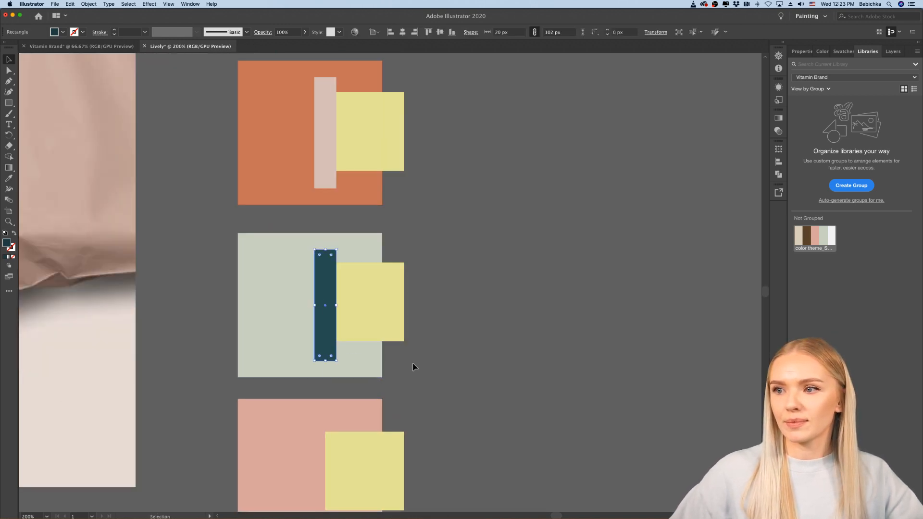
click(430, 382)
Step: Duplicate the teal strip straight down from the sage green square onto the pink square
scroll(429, 382, down, 4)
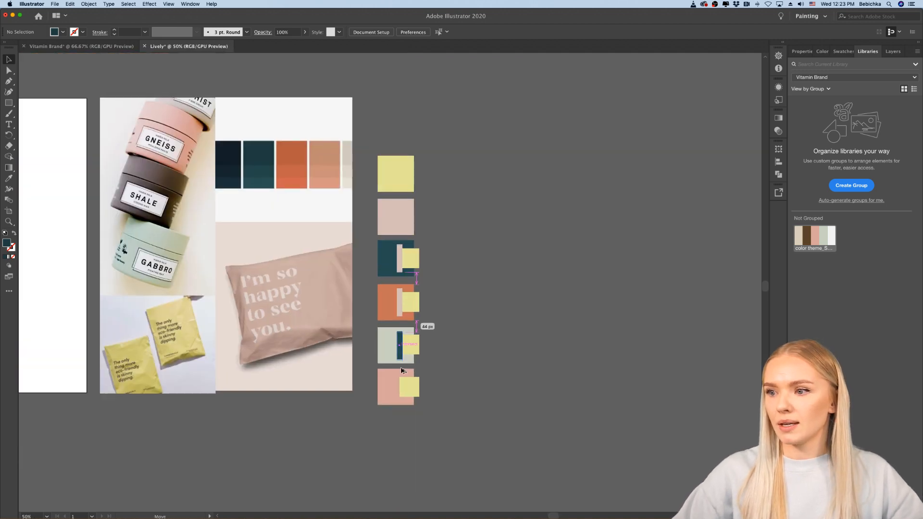
drag(403, 361, 403, 399)
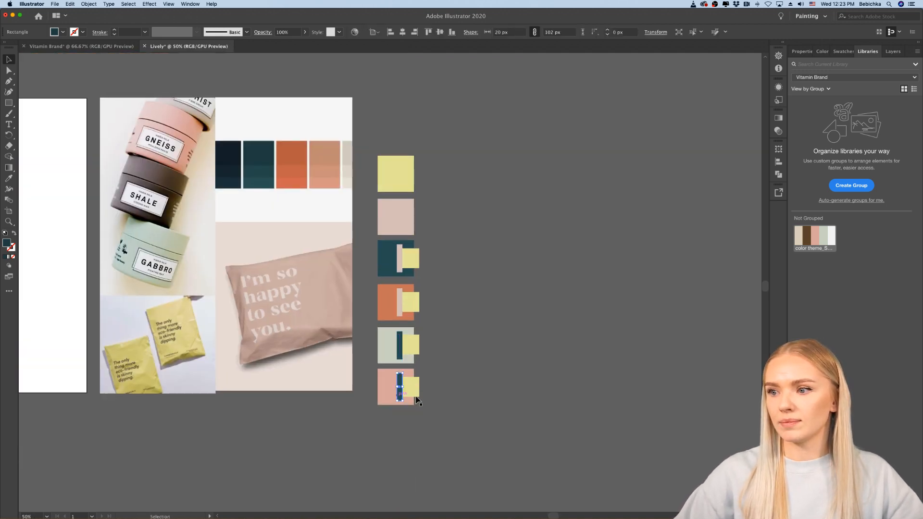
click(445, 396)
Step: Compare the sage green and pink combinations up close, and check how all six swatches work together from a distance
scroll(445, 397, down, 1)
scroll(444, 393, up, 3)
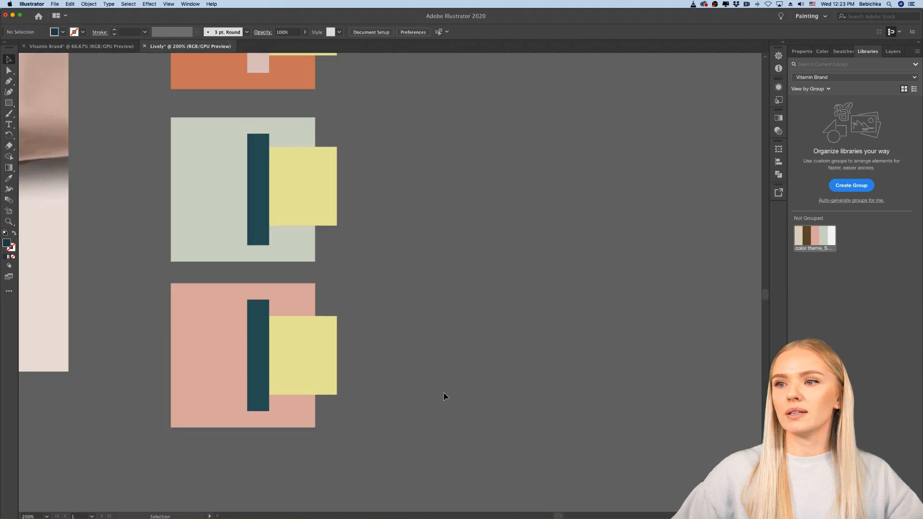
scroll(444, 393, up, 3)
scroll(444, 393, down, 1)
scroll(443, 392, up, 2)
scroll(444, 396, down, 2)
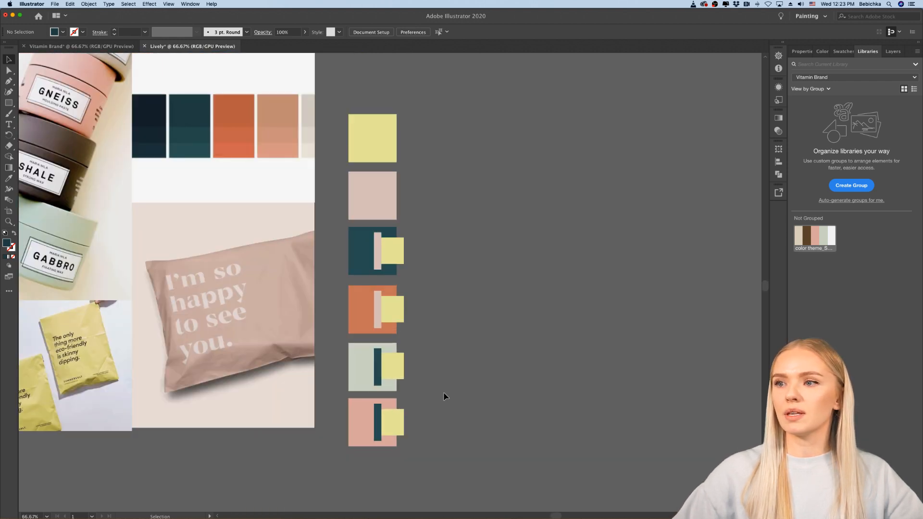
scroll(443, 396, right, 1)
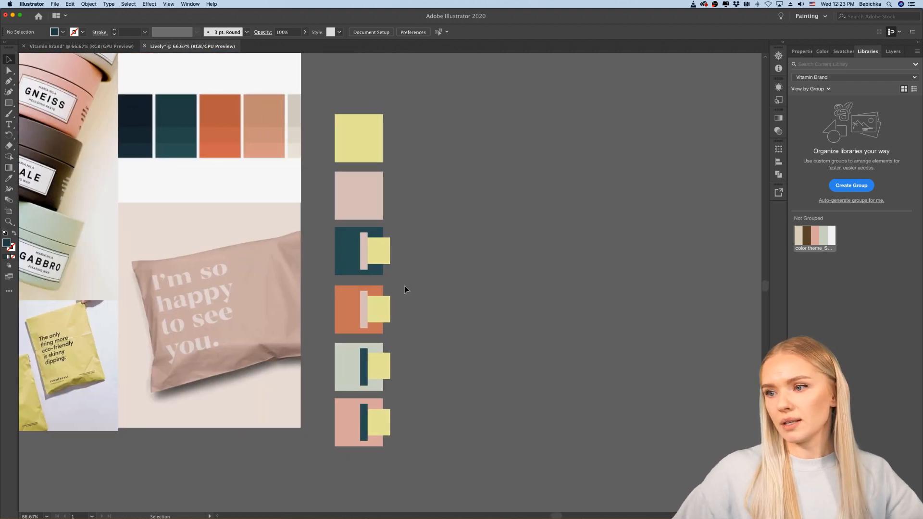
scroll(405, 289, down, 1)
scroll(405, 289, down, 2)
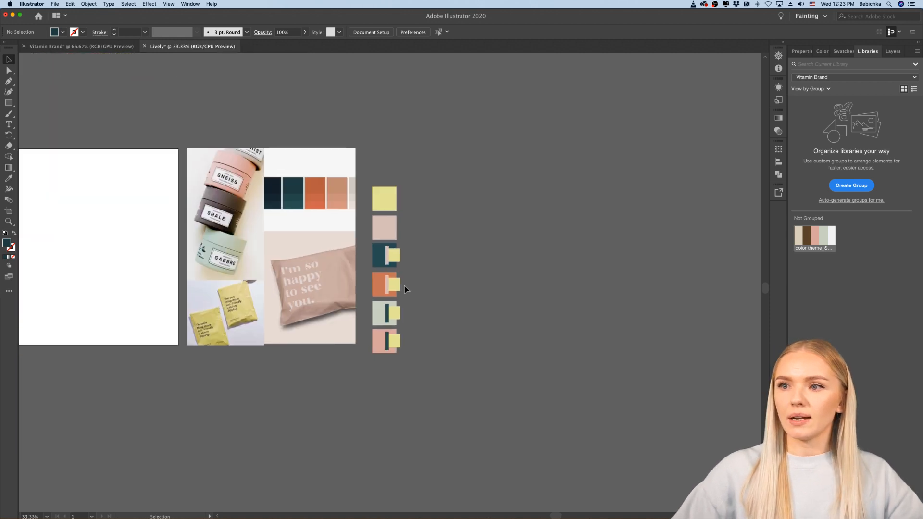
scroll(405, 289, up, 1)
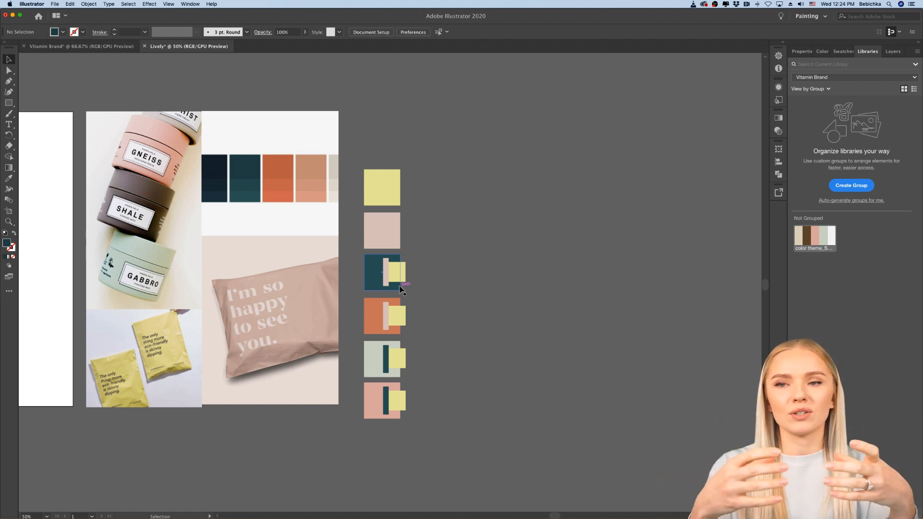
Step: Review the mood board images alongside the swatch column and the blank artboard
scroll(399, 286, left, 1)
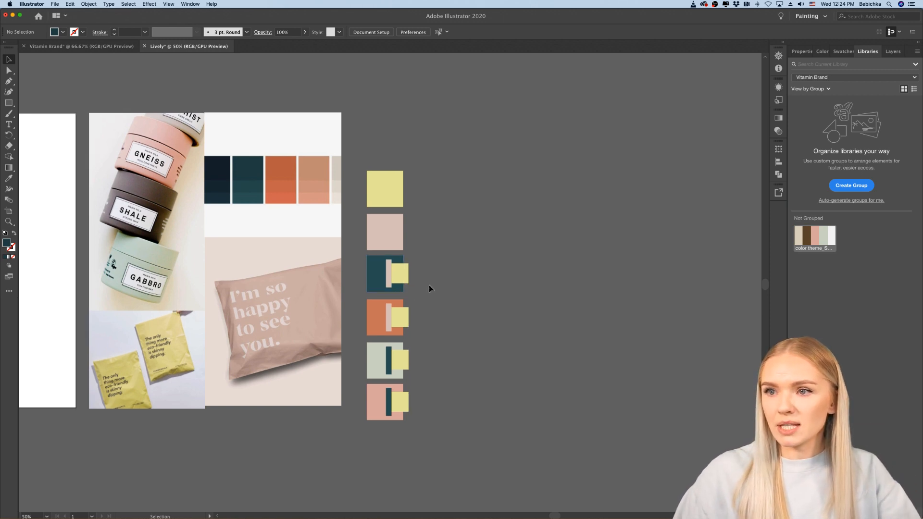
scroll(429, 287, left, 10)
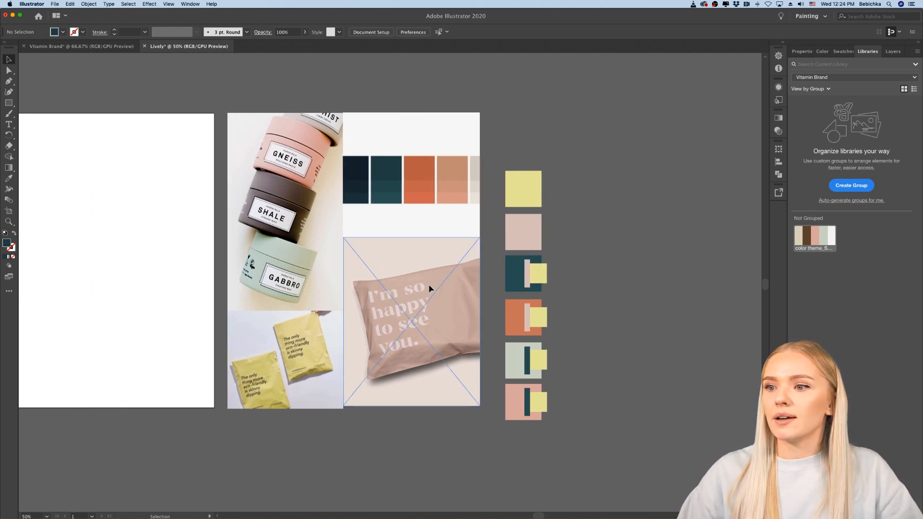
scroll(395, 427, left, 5)
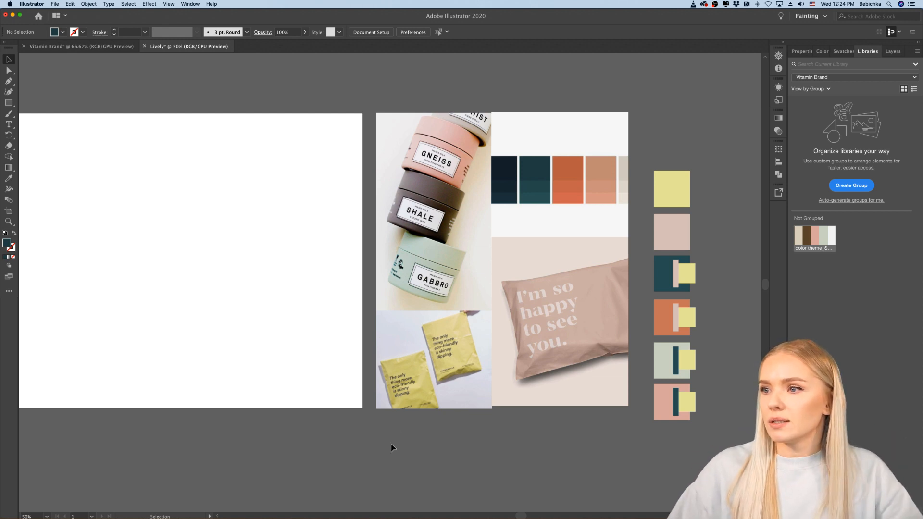
scroll(392, 447, left, 2)
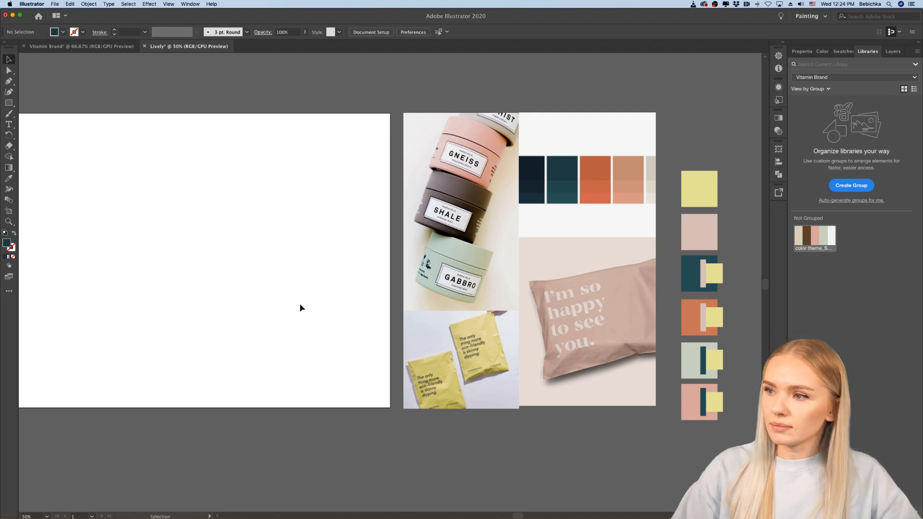
scroll(300, 308, left, 5)
scroll(301, 308, right, 9)
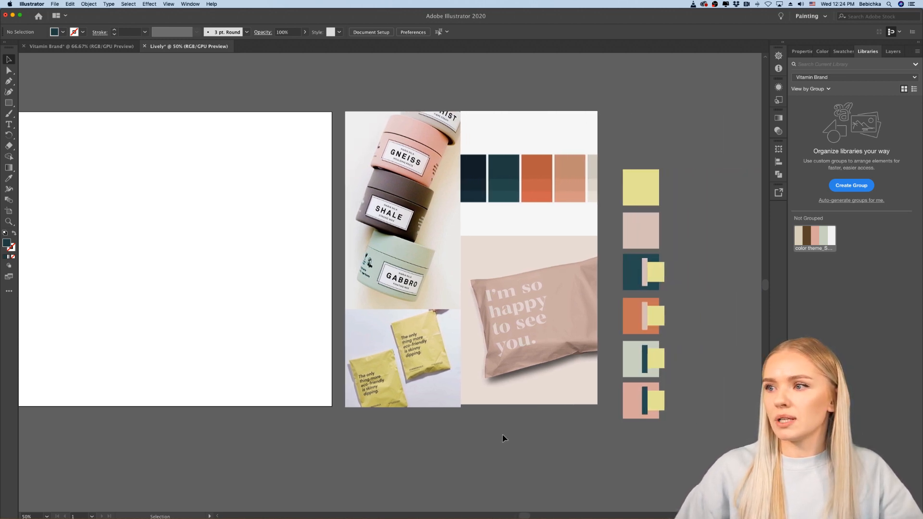
scroll(504, 438, right, 5)
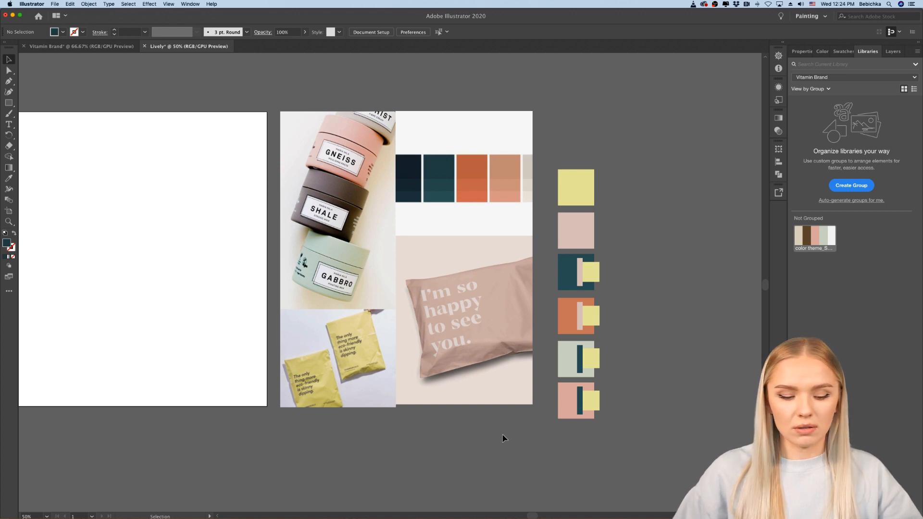
scroll(504, 438, left, 5)
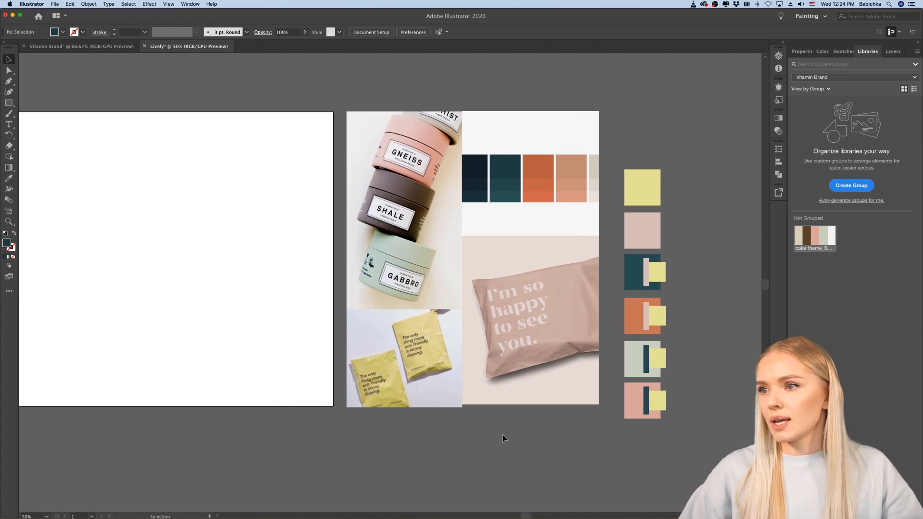
scroll(504, 438, right, 7)
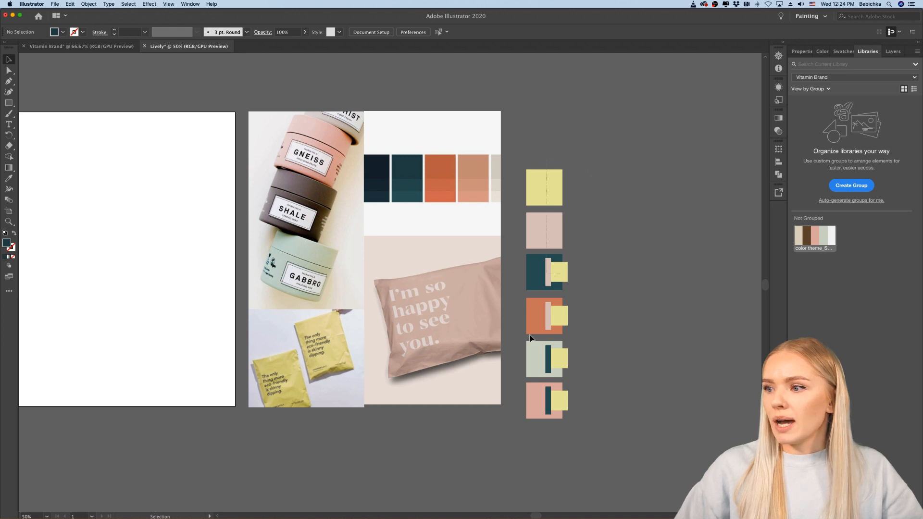
Step: Select the entire swatch column and move it onto the white artboard, near its right edge
click(532, 404)
scroll(532, 404, left, 13)
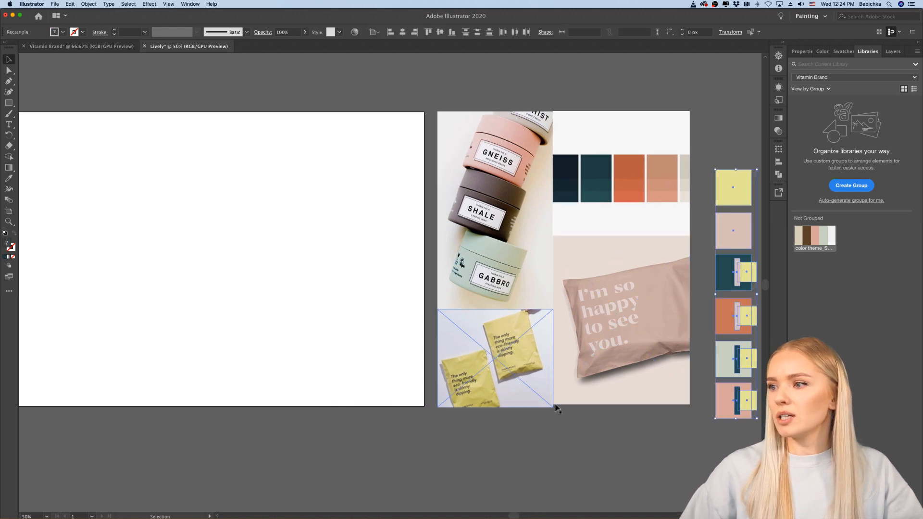
drag(720, 397, 376, 368)
click(329, 399)
scroll(329, 399, down, 1)
scroll(329, 399, left, 5)
scroll(328, 399, up, 2)
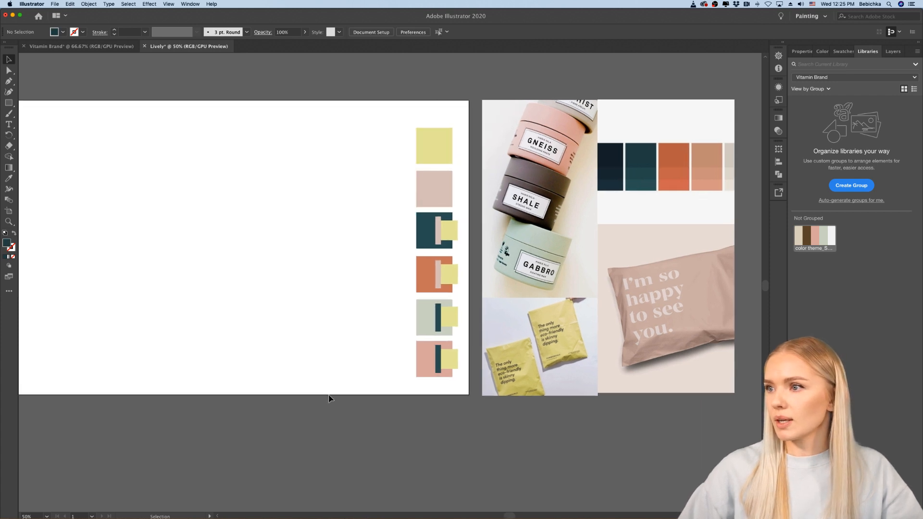
Step: Lighten the fill of the pink square at the foot of the swatch column to #EDB8B0
scroll(329, 400, right, 3)
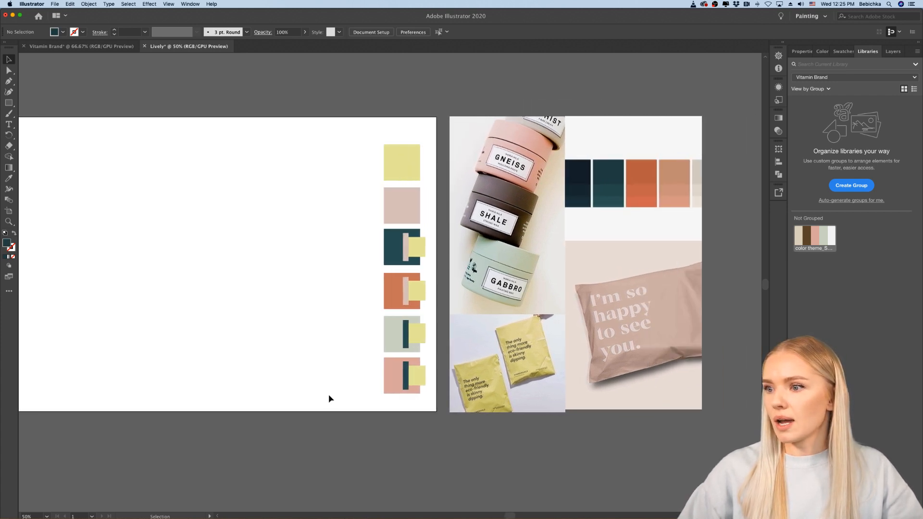
scroll(430, 351, up, 2)
click(360, 377)
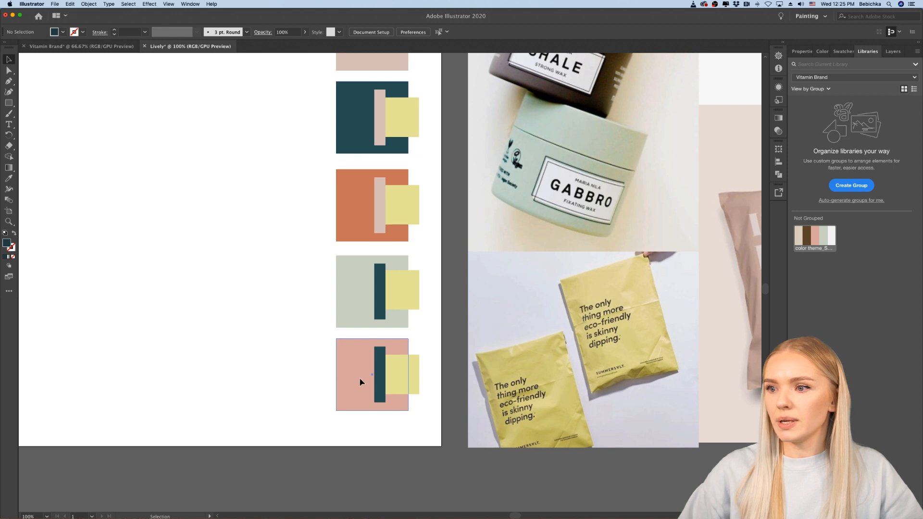
double_click(6, 244)
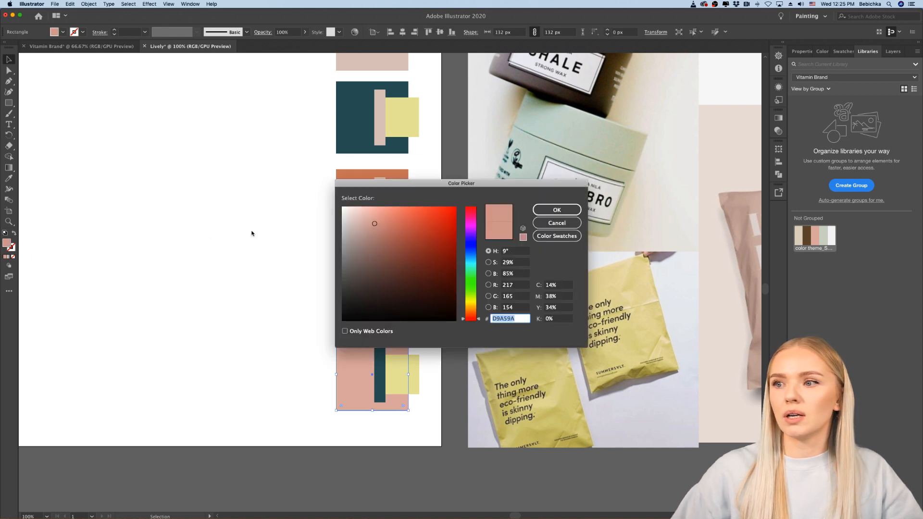
click(373, 215)
click(373, 214)
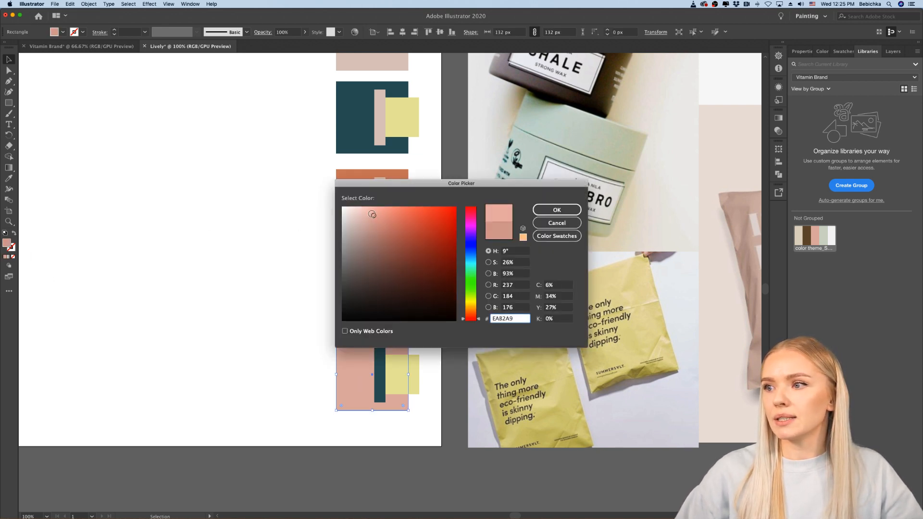
click(556, 209)
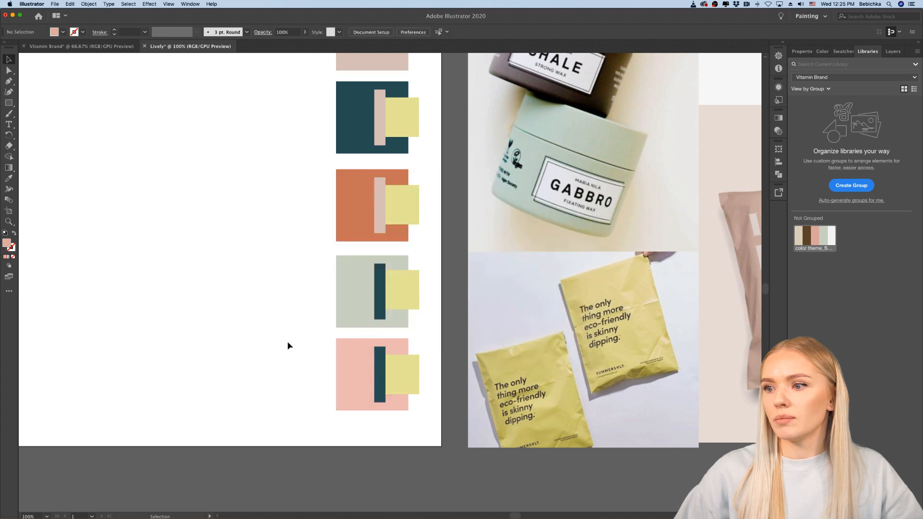
Step: Set the fill of the lowest square in the swatch column to a paler pink, #F4CBC6
scroll(286, 352, down, 1)
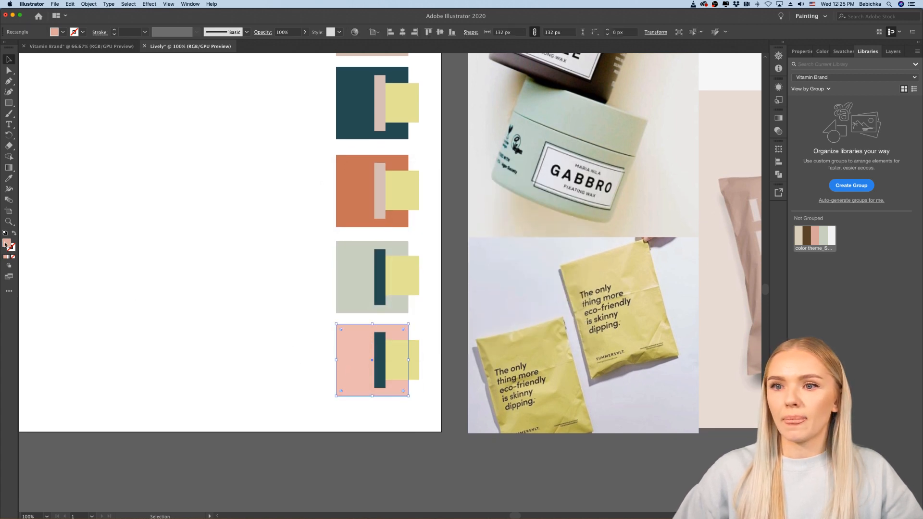
double_click(6, 244)
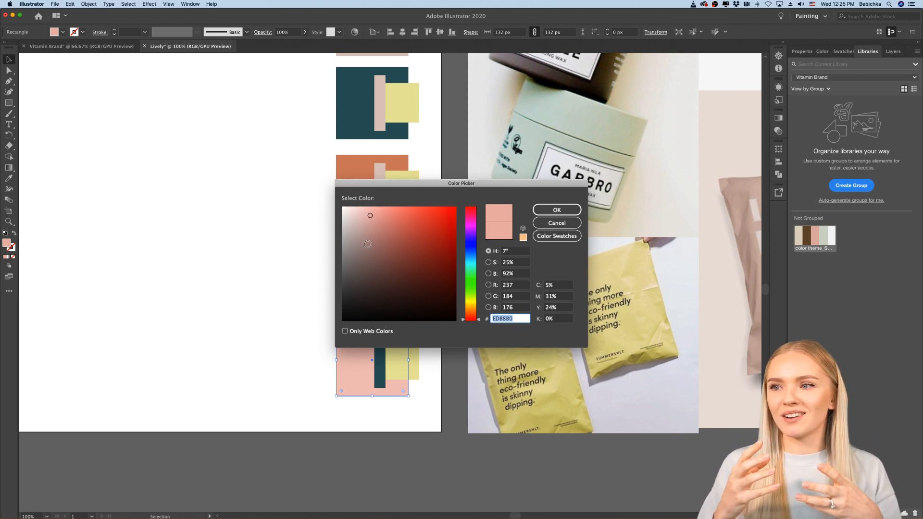
click(364, 209)
click(363, 207)
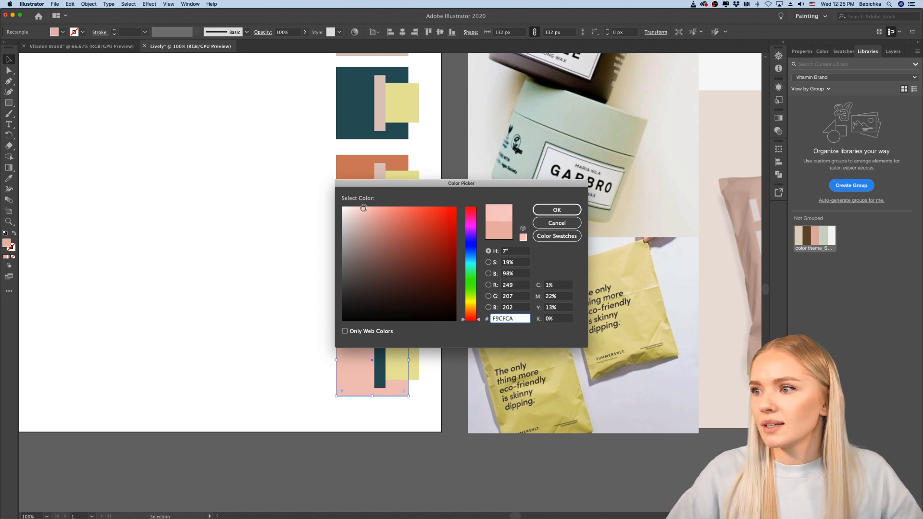
click(555, 213)
click(265, 368)
scroll(267, 368, down, 2)
scroll(268, 369, left, 3)
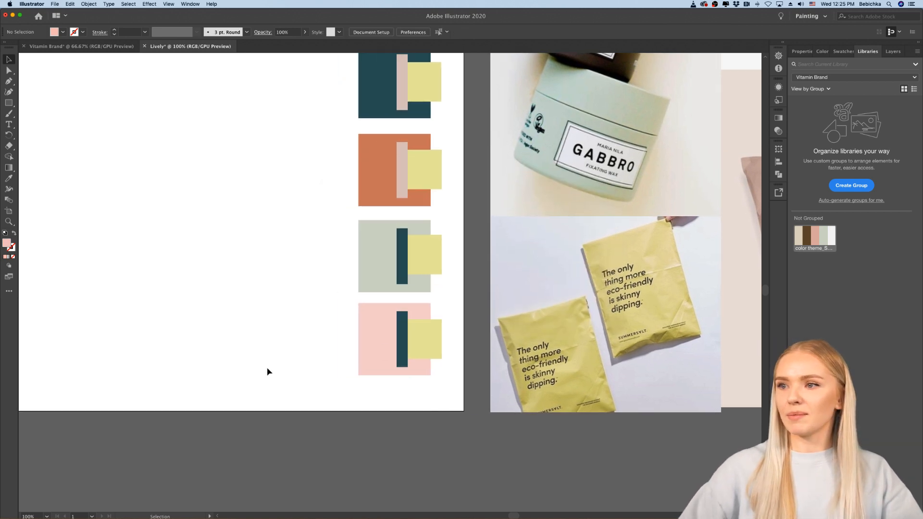
Step: Apply the lowest square's pale pink to the dusty pink square and the strips on the teal and orange squares, using the Eyedropper
scroll(379, 352, up, 2)
scroll(379, 353, right, 4)
click(355, 193)
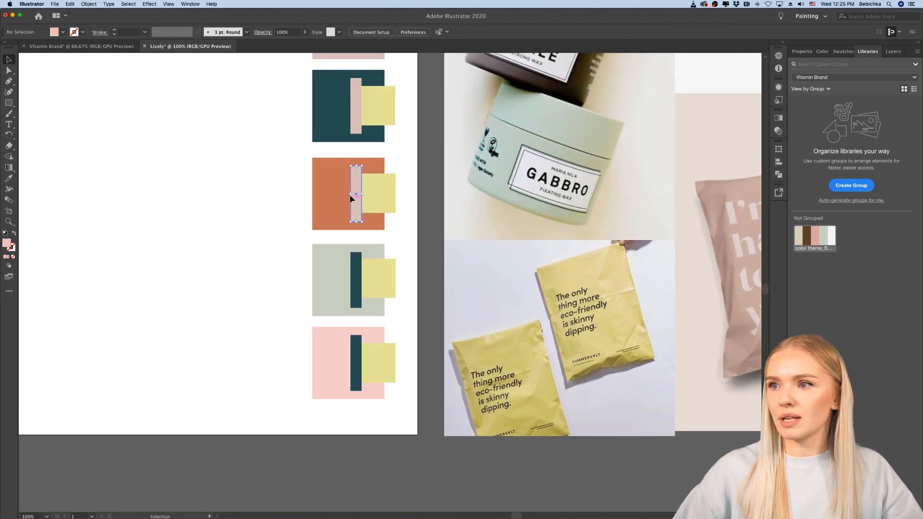
shift+click(356, 130)
scroll(356, 130, up, 2)
scroll(356, 130, right, 1)
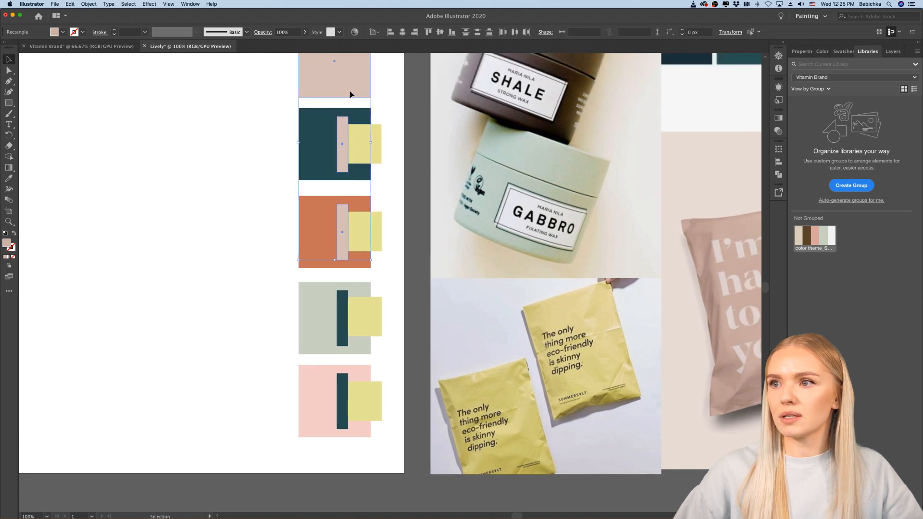
click(9, 178)
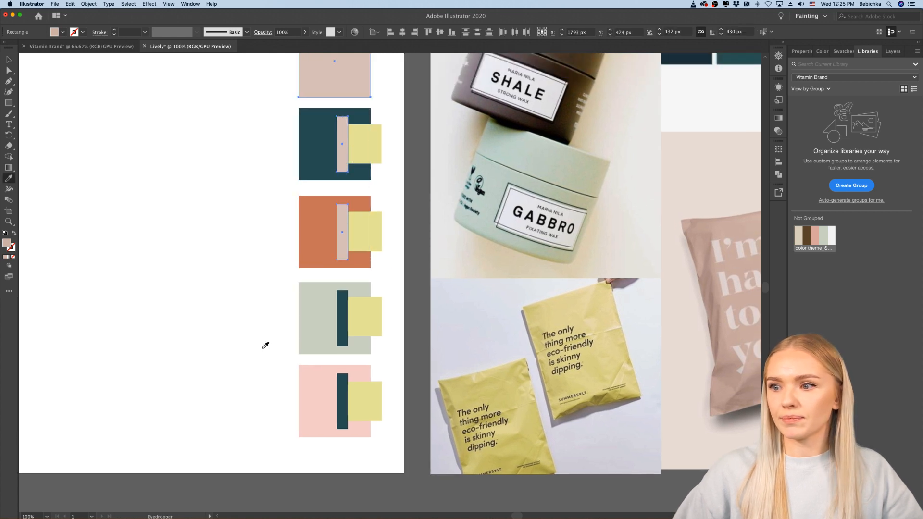
click(299, 379)
click(314, 380)
key(v)
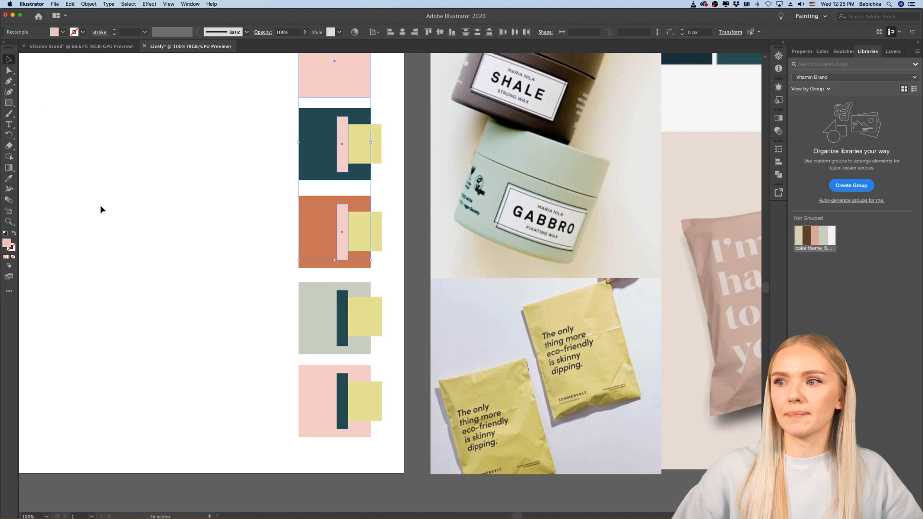
click(100, 205)
Step: Duplicate the large yellow square to the left so that it partly overlaps the original
scroll(123, 252, down, 1)
scroll(123, 252, up, 3)
scroll(124, 252, left, 8)
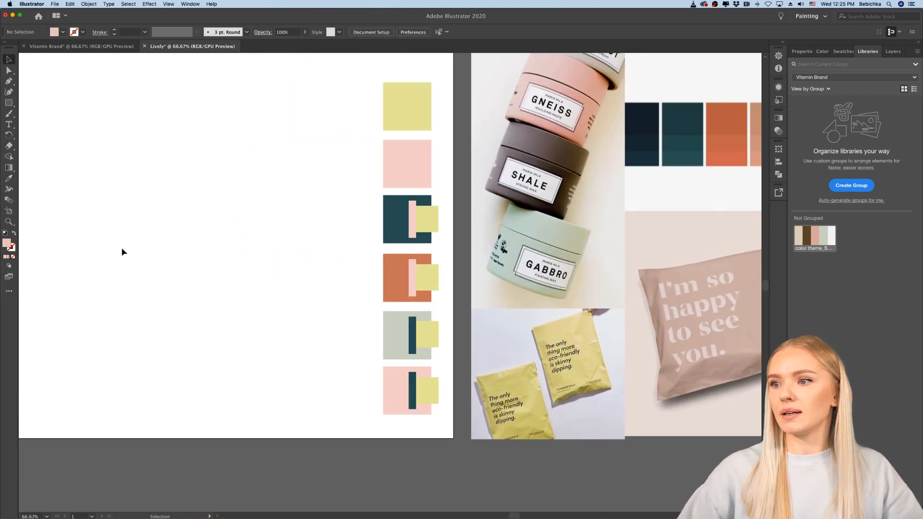
scroll(123, 252, right, 8)
scroll(123, 252, left, 4)
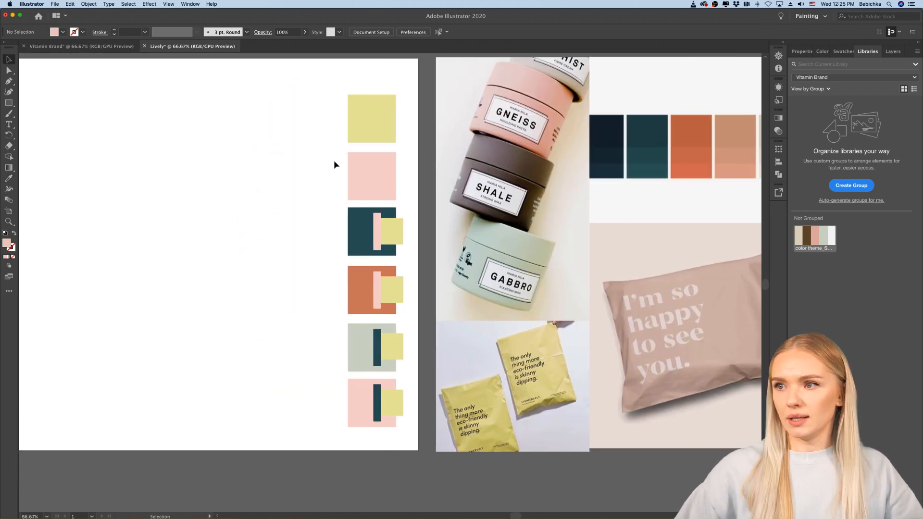
drag(389, 131, 359, 126)
Step: Recolour the left yellow copy to a warmer, slightly brighter yellow, #F2E599
scroll(359, 126, up, 3)
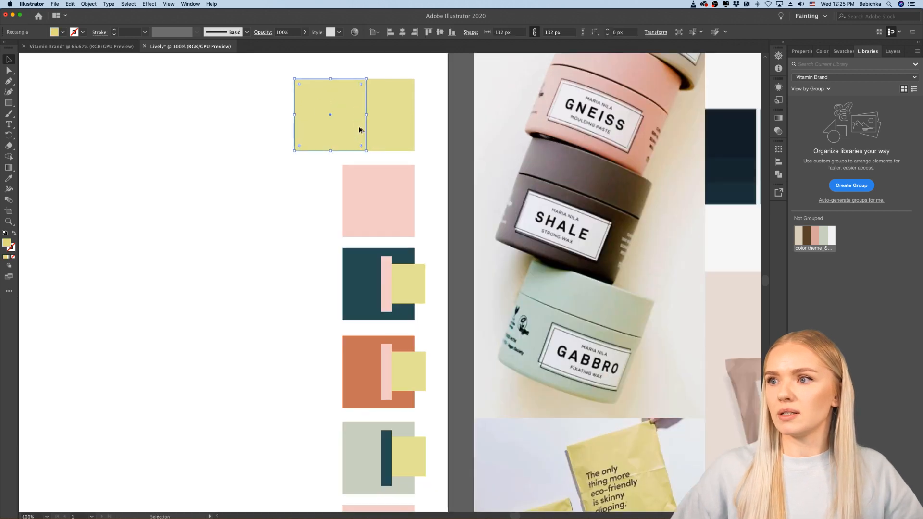
scroll(359, 126, up, 2)
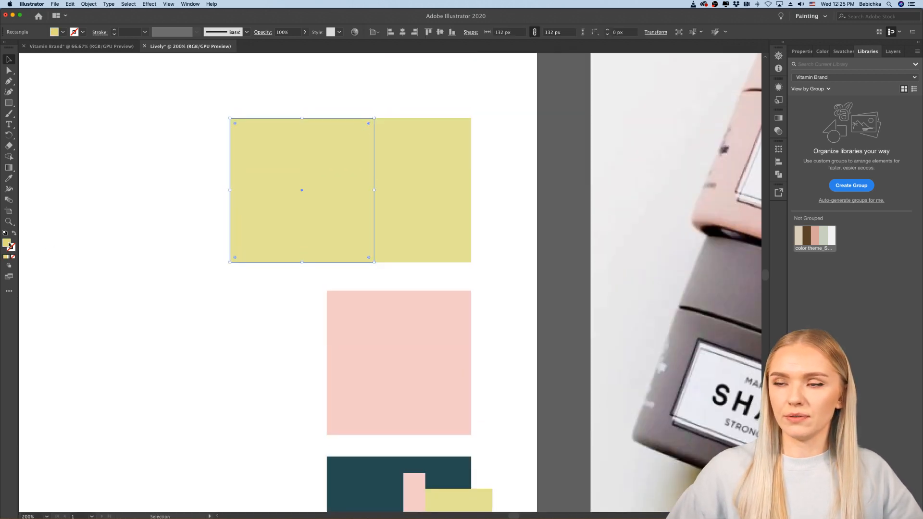
double_click(10, 244)
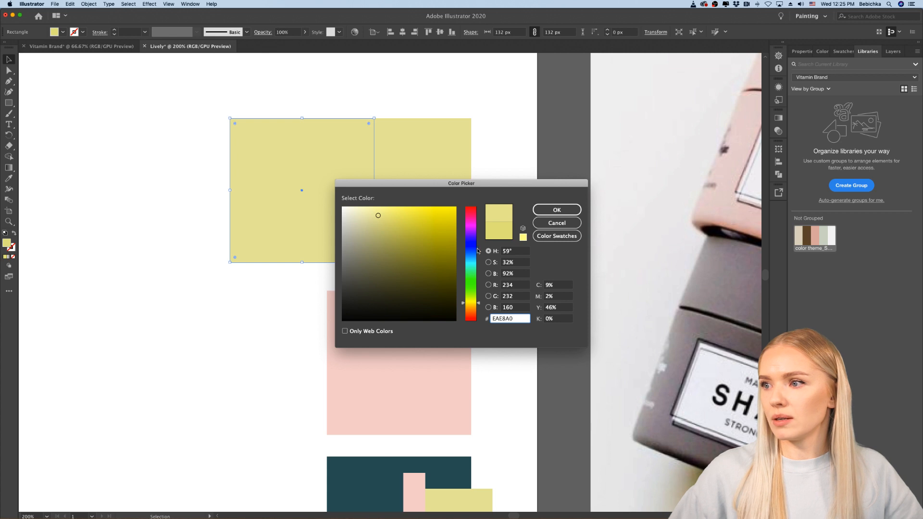
click(472, 307)
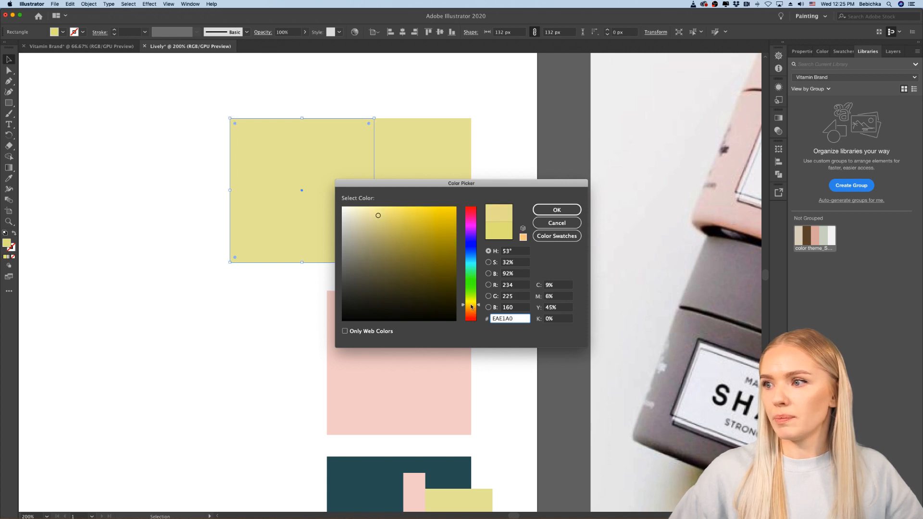
key(Return)
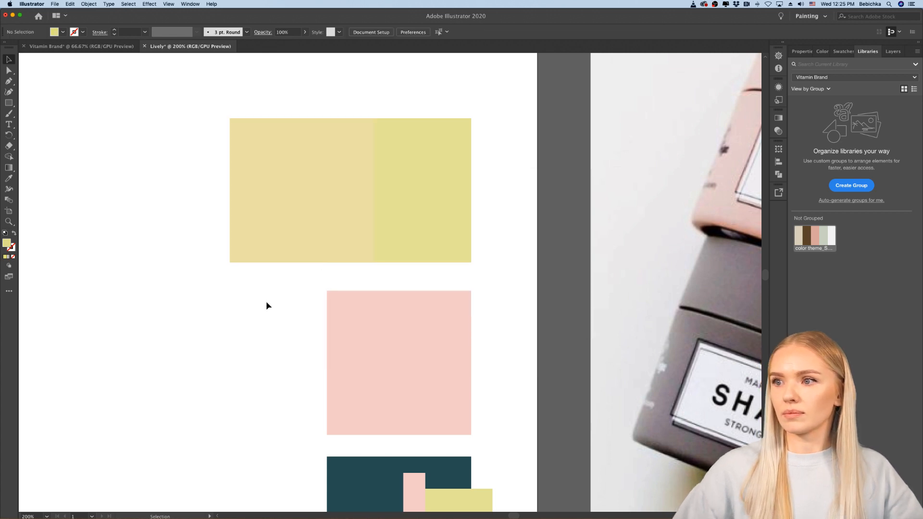
double_click(7, 244)
click(384, 211)
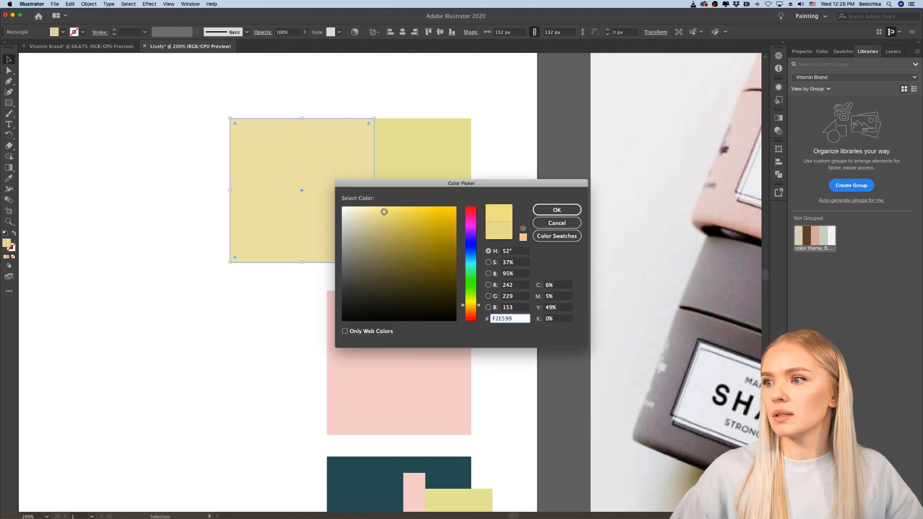
click(541, 211)
click(278, 301)
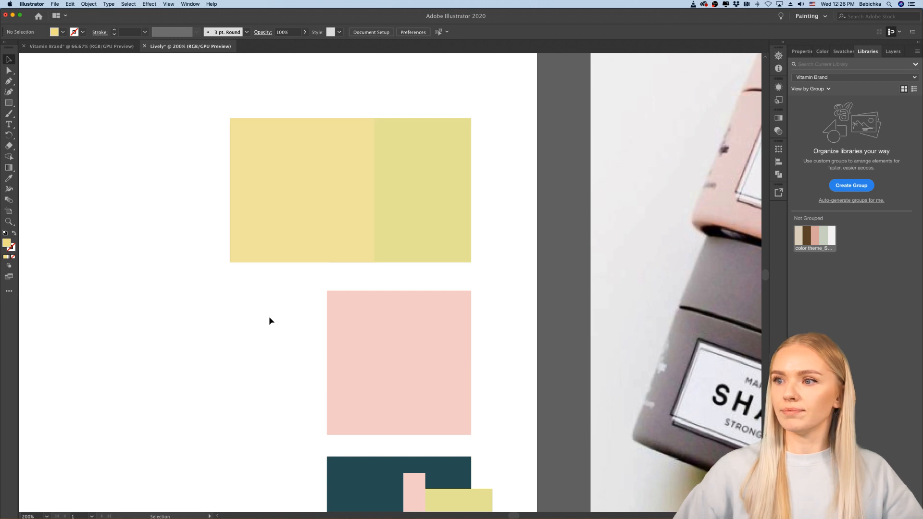
Step: Duplicate the original large yellow square to the right, overlapping it and staying inside the artboard edge
key(super+minus)
key(super+minus)
key(super+minus)
key(super+minus)
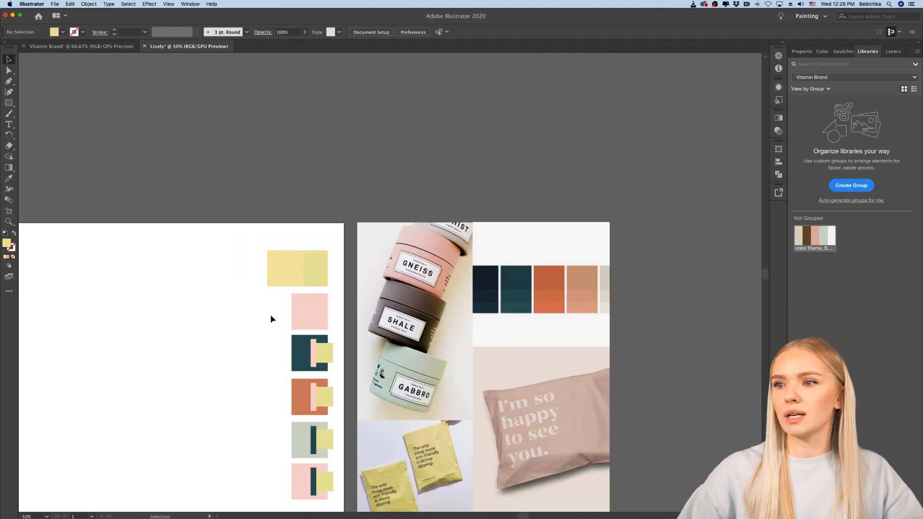
key(super+plus)
key(super+plus)
key(super+plus)
key(super+plus)
drag(380, 254, 435, 253)
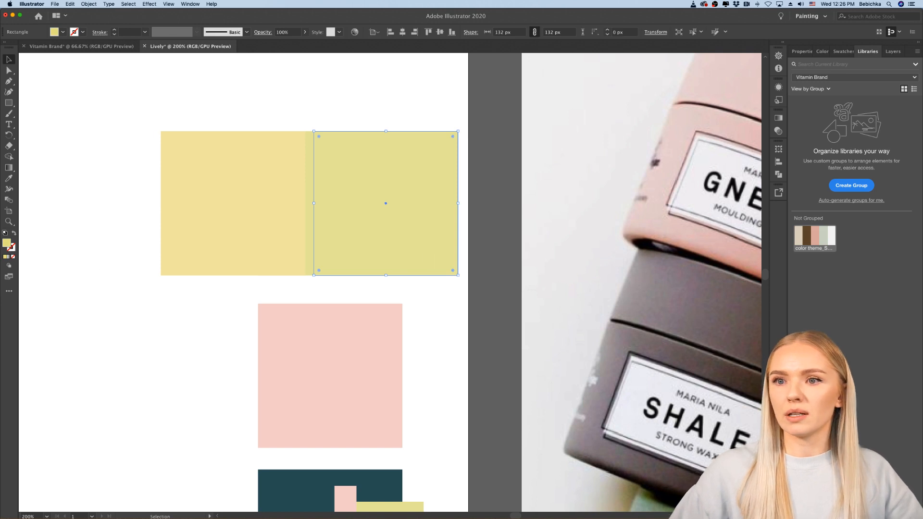
Step: Shift the hue of the right-hand yellow copy towards green, giving it the fill #D2E28F
double_click(5, 244)
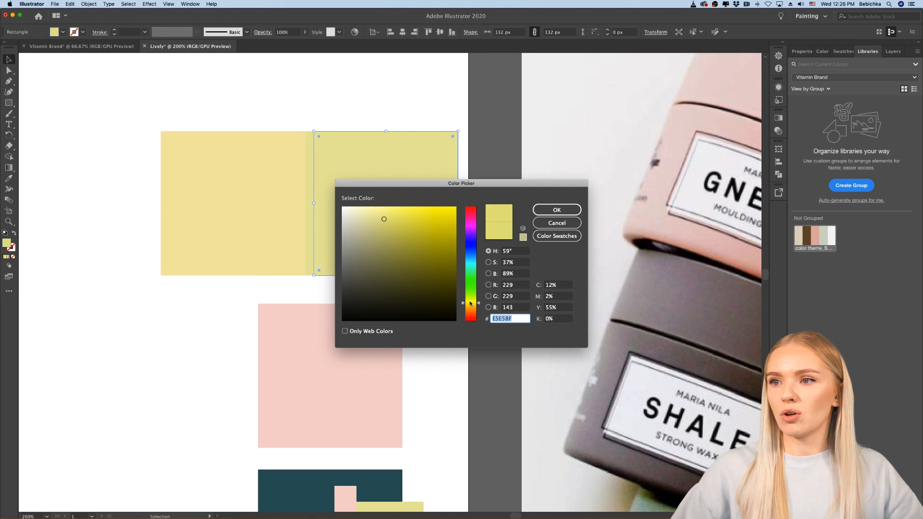
drag(479, 305, 480, 302)
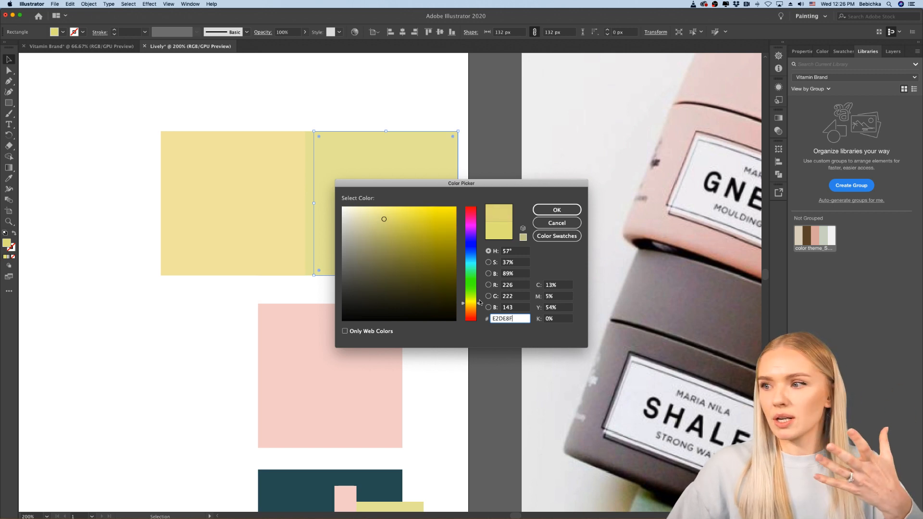
drag(479, 302, 480, 297)
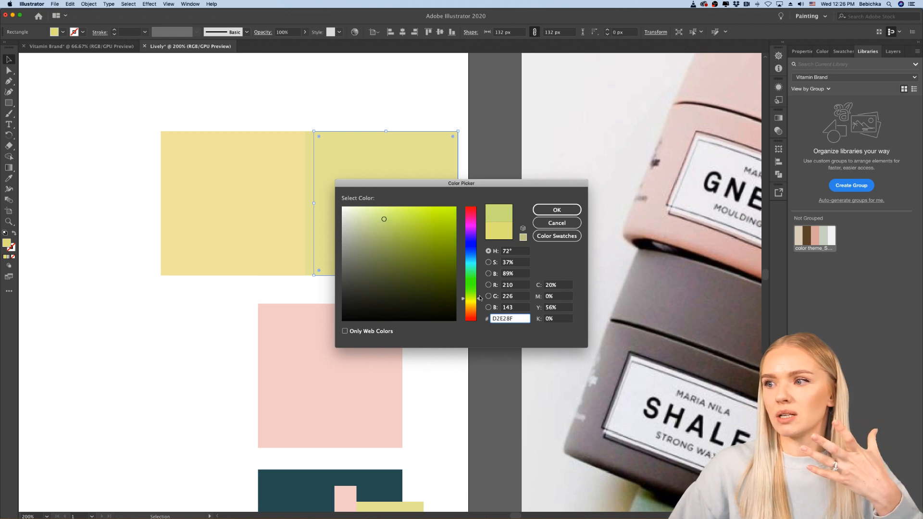
click(557, 210)
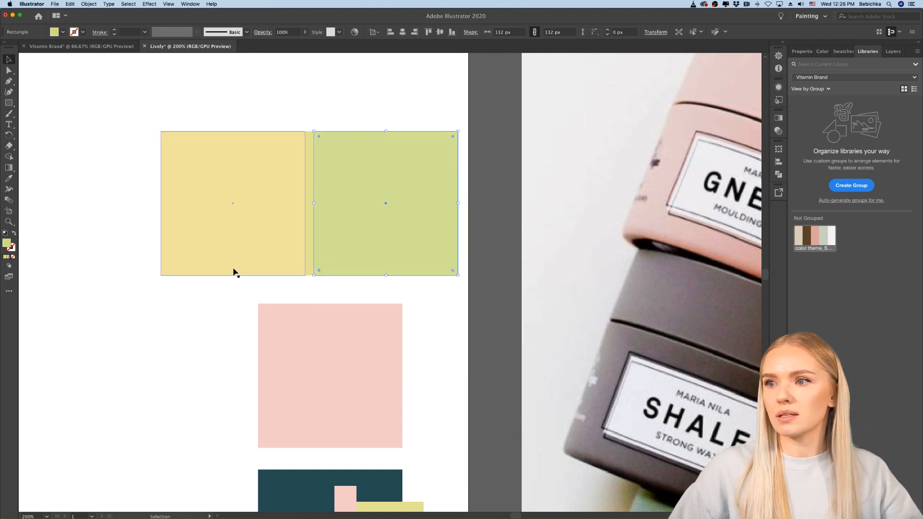
Step: Send the yellow-green copy to the back, behind the original yellow square
right_click(362, 244)
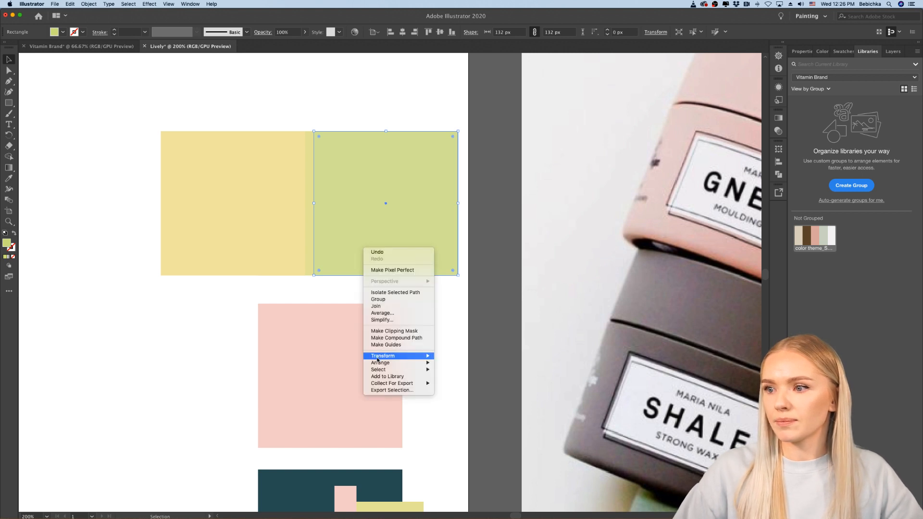
mouse_move(383, 363)
click(452, 383)
click(148, 359)
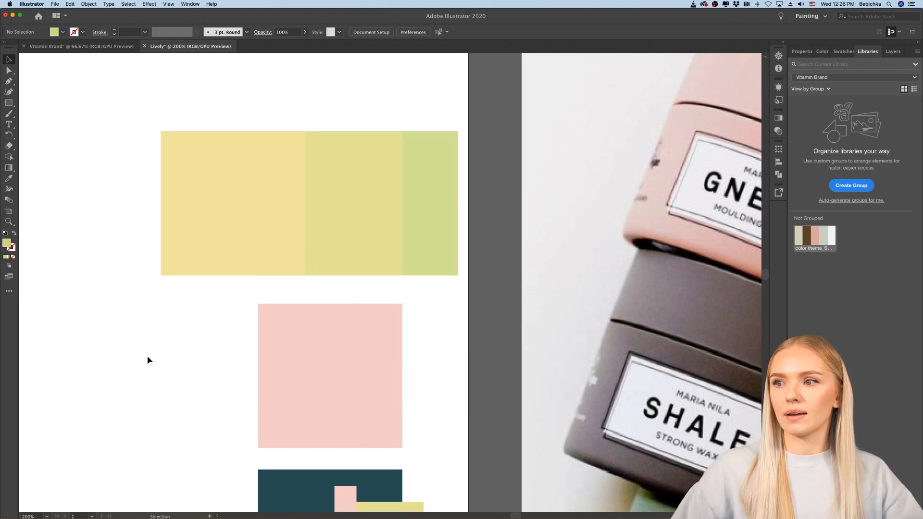
Step: Examine the three yellow variations from a distance alongside the rest of the swatch column, the mood board and the blank artboard
key(super+minus)
key(super+minus)
key(super+minus)
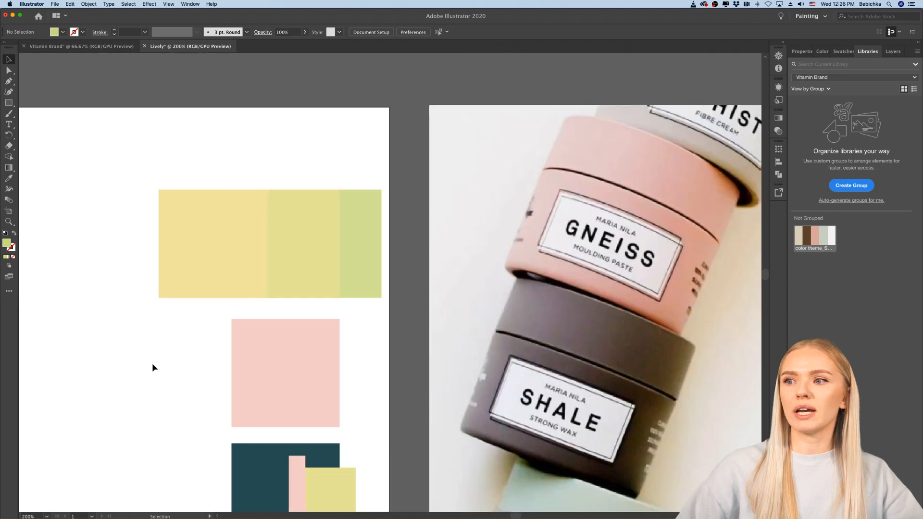
scroll(153, 367, left, 5)
scroll(153, 367, down, 3)
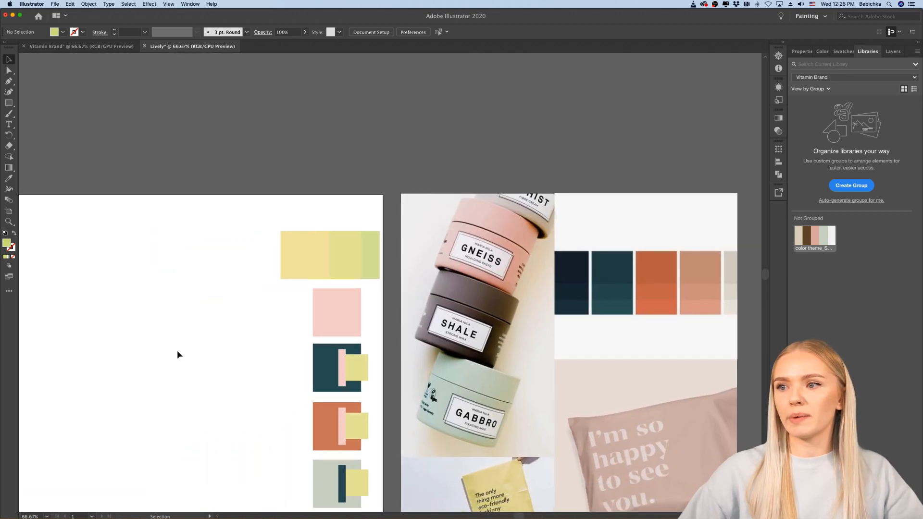
scroll(178, 354, left, 5)
scroll(177, 355, down, 2)
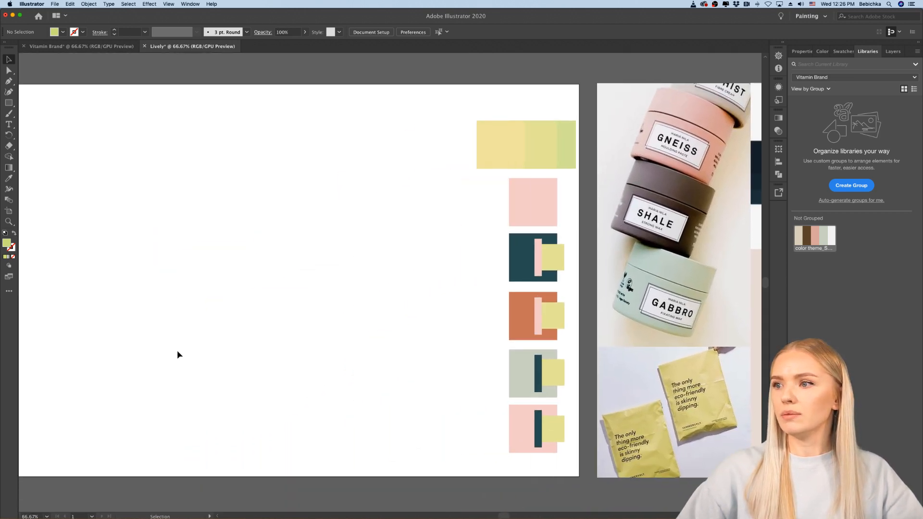
scroll(177, 355, left, 8)
scroll(177, 355, up, 1)
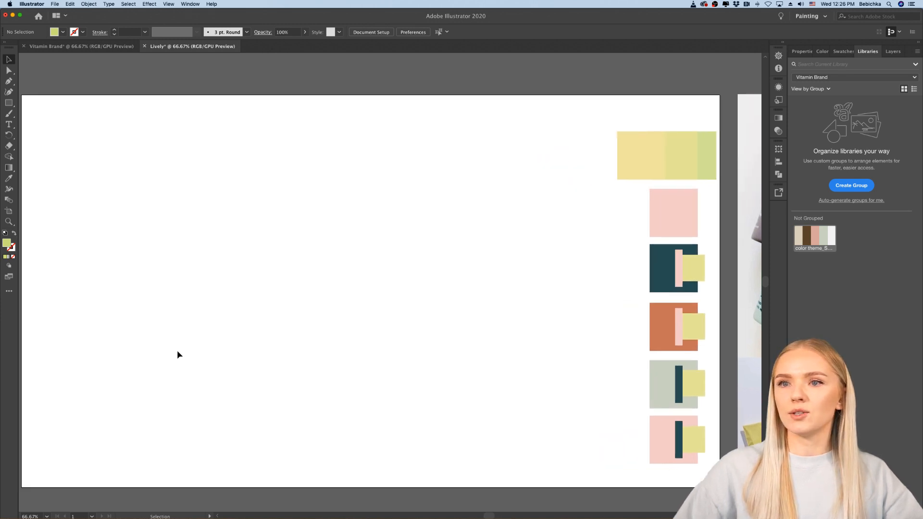
mouse_move(356, 505)
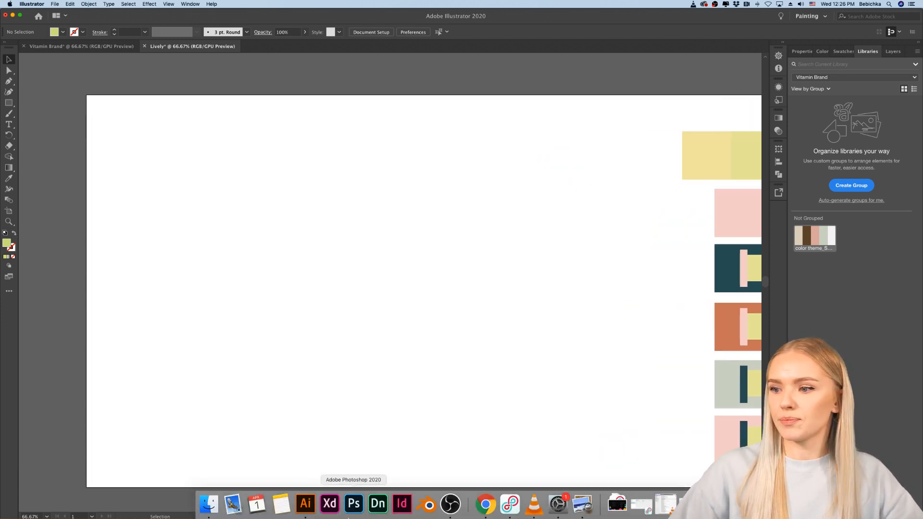
Step: Switch to the Adobe Fonts page in Chrome, set the sample text to "lively" and enlarge the preview size to 90
click(492, 506)
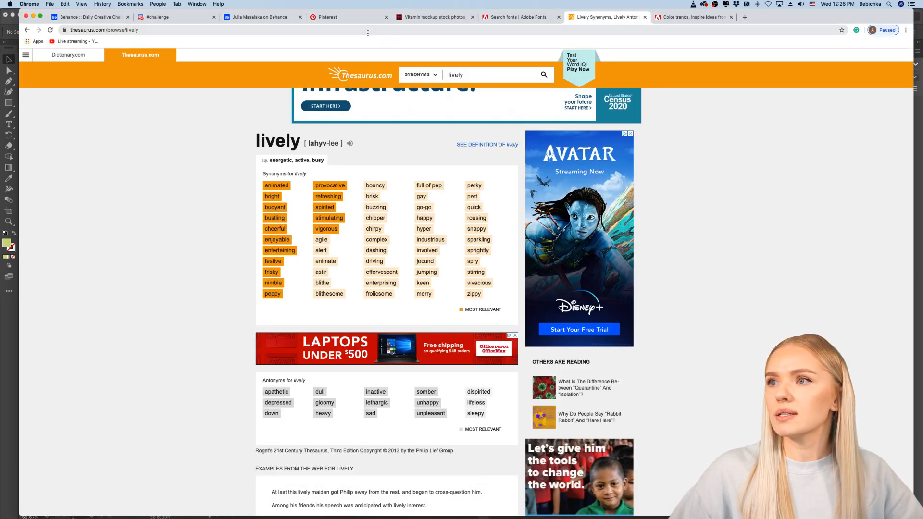
click(505, 21)
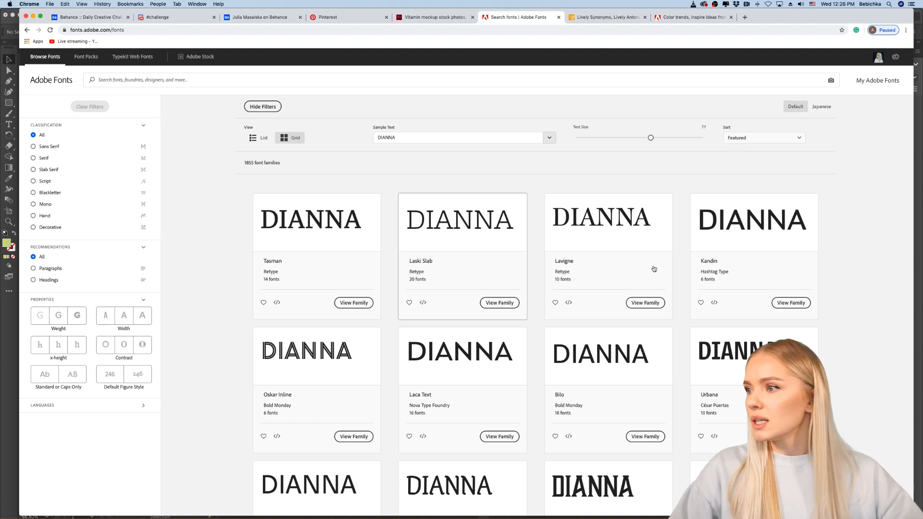
click(418, 139)
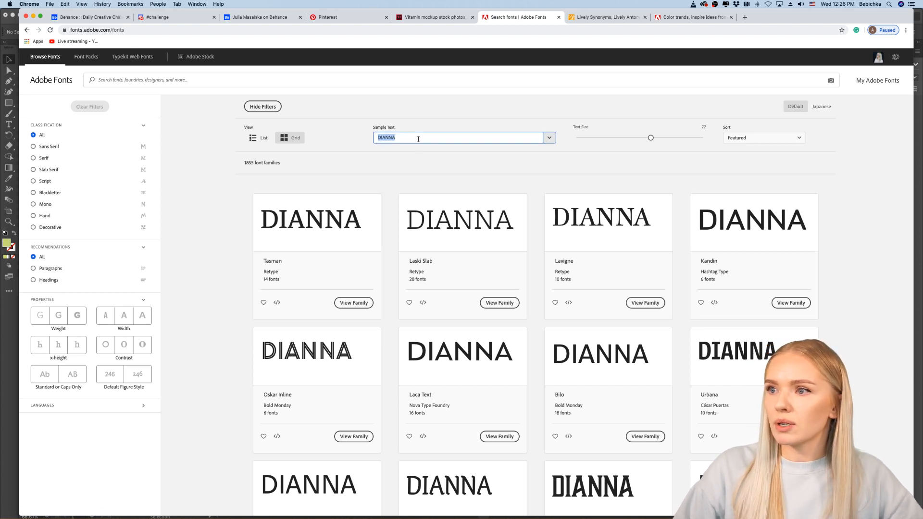
key(BackSpace)
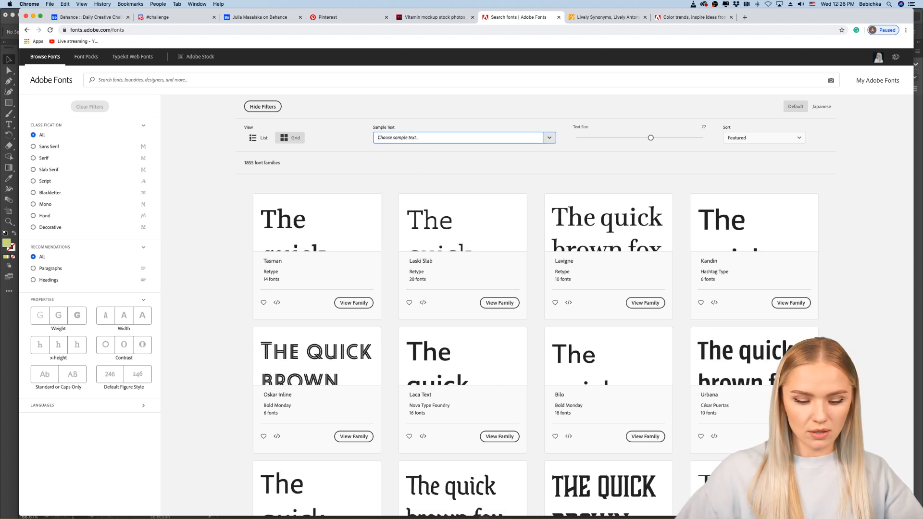
text(li)
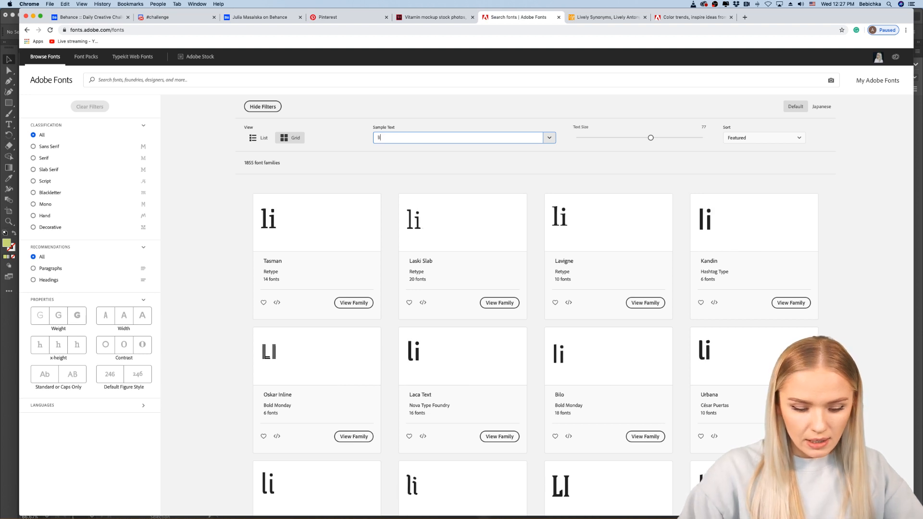
text(vely)
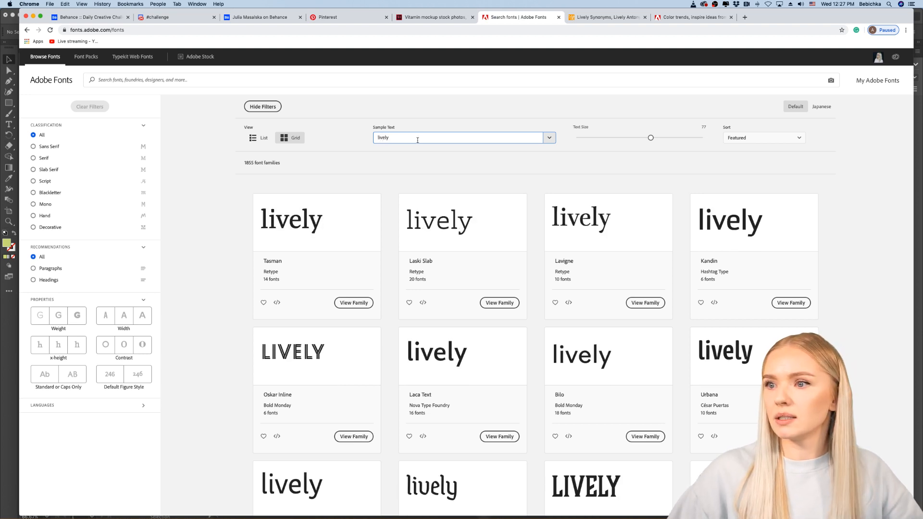
drag(651, 143, 667, 141)
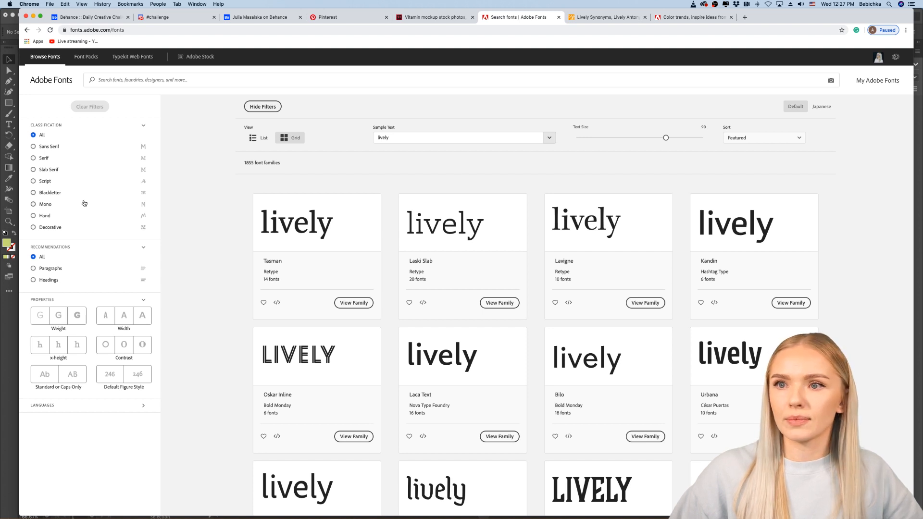
Step: Filter the font families to Sans Serif with heavy weight and regular width
click(33, 147)
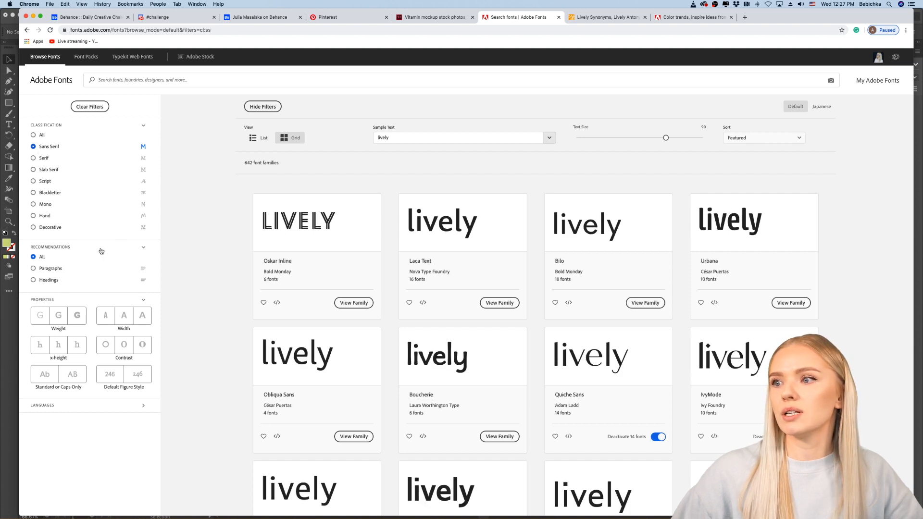
scroll(99, 248, down, 2)
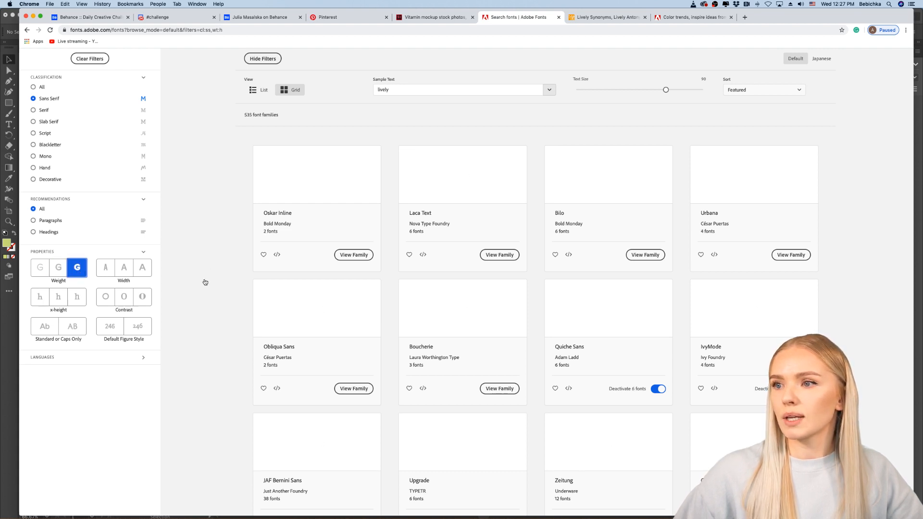
scroll(206, 282, down, 1)
scroll(203, 281, down, 3)
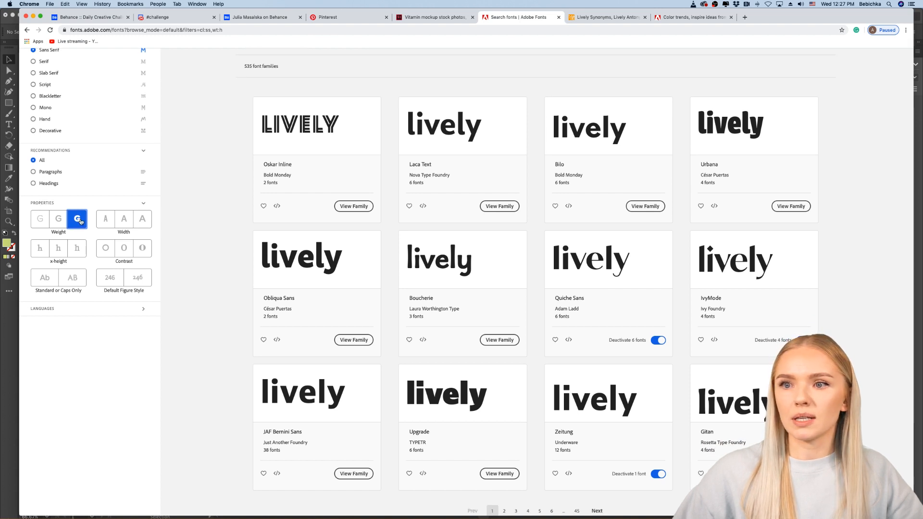
click(123, 221)
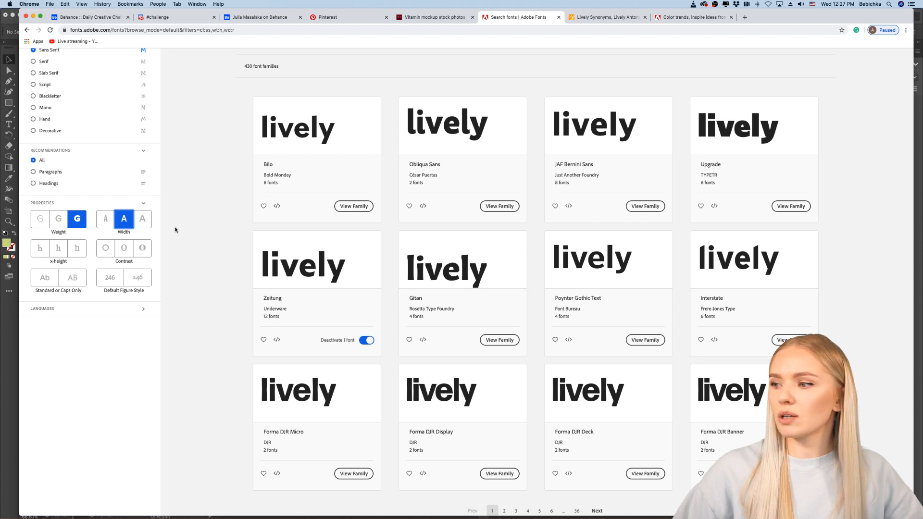
Step: Browse the filtered font families, open Forma DJR Deck and examine its weights and italics
scroll(175, 229, down, 1)
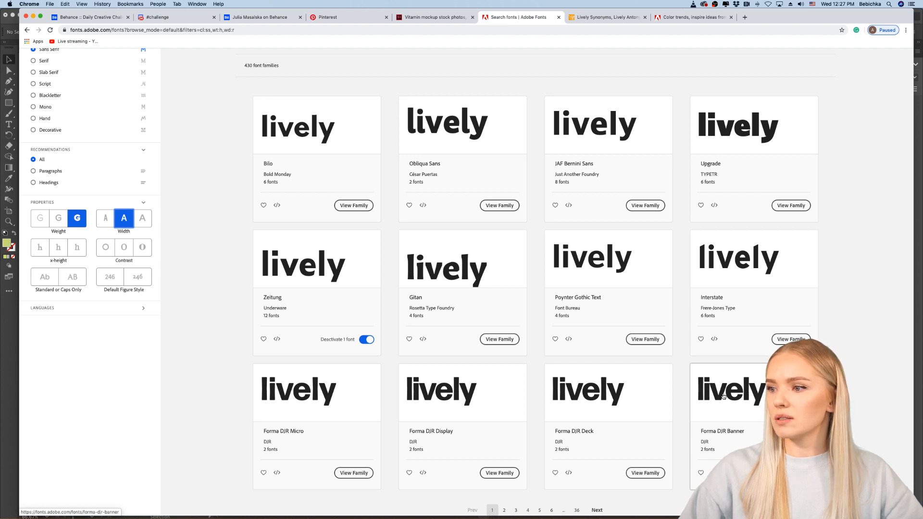
scroll(724, 396, down, 3)
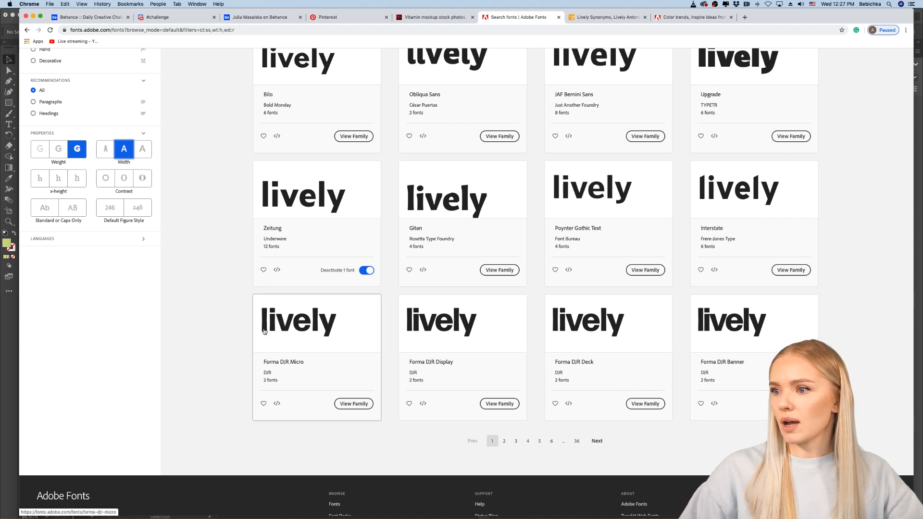
click(656, 400)
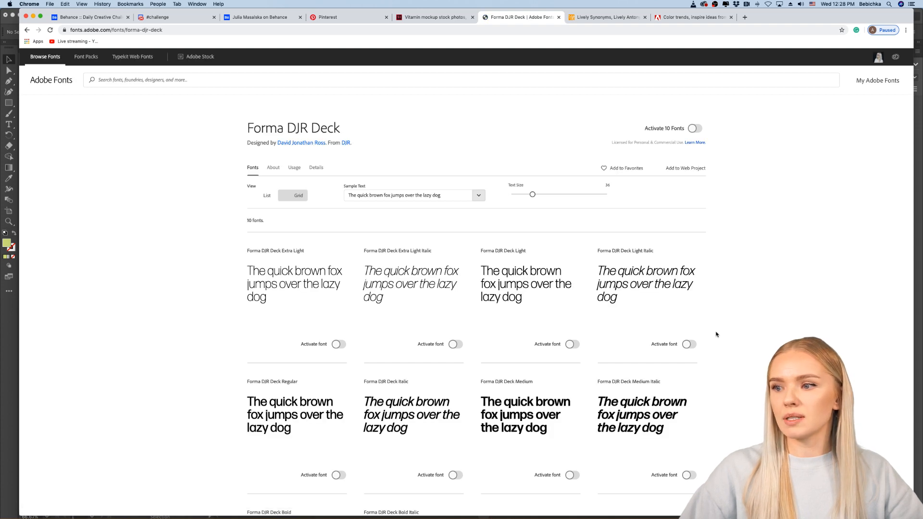
scroll(716, 335, down, 1)
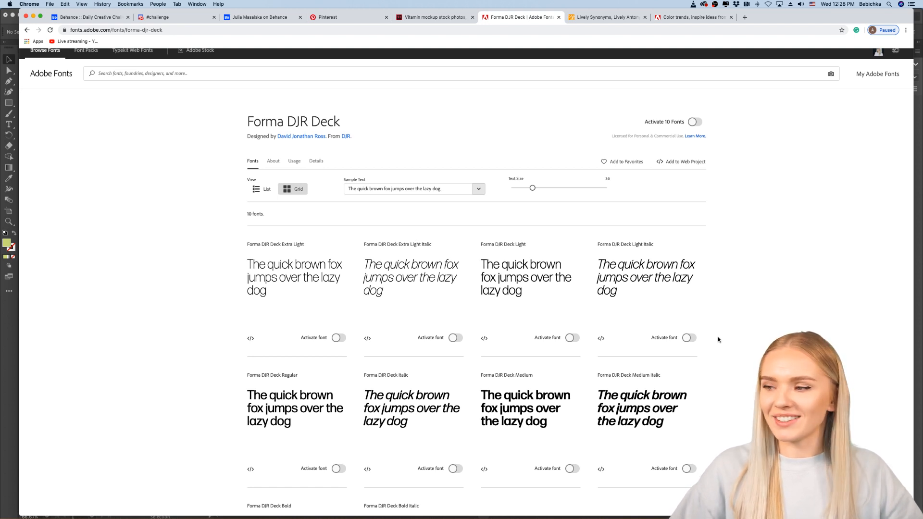
scroll(718, 340, down, 2)
scroll(719, 340, down, 1)
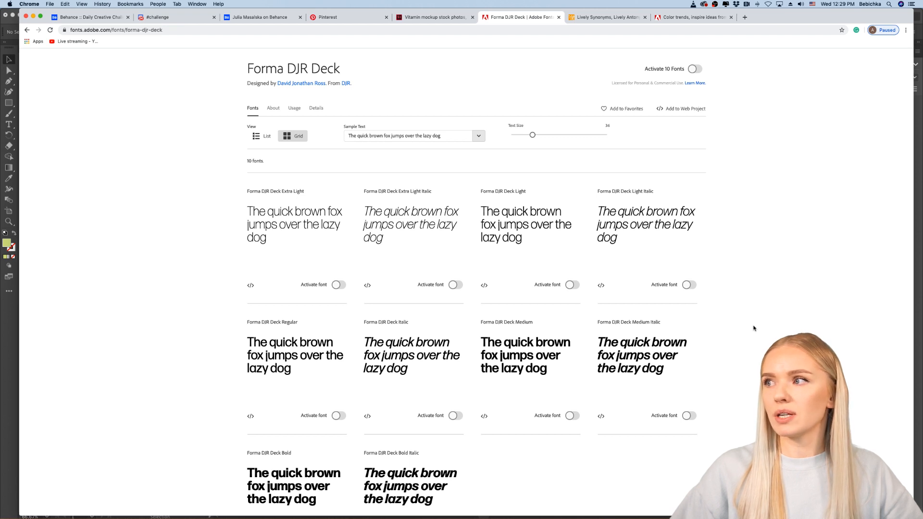
Step: Switch to Illustrator, show the document properties and activate the Type tool
mouse_move(469, 518)
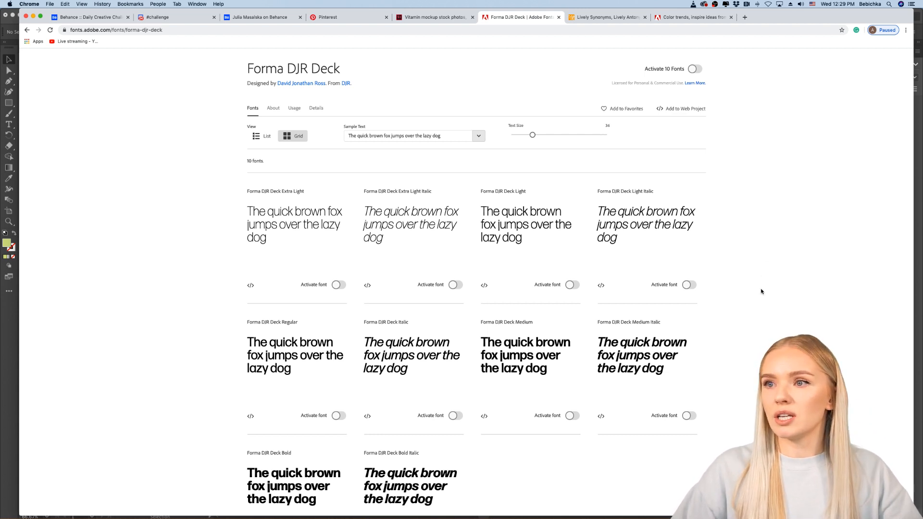
click(9, 355)
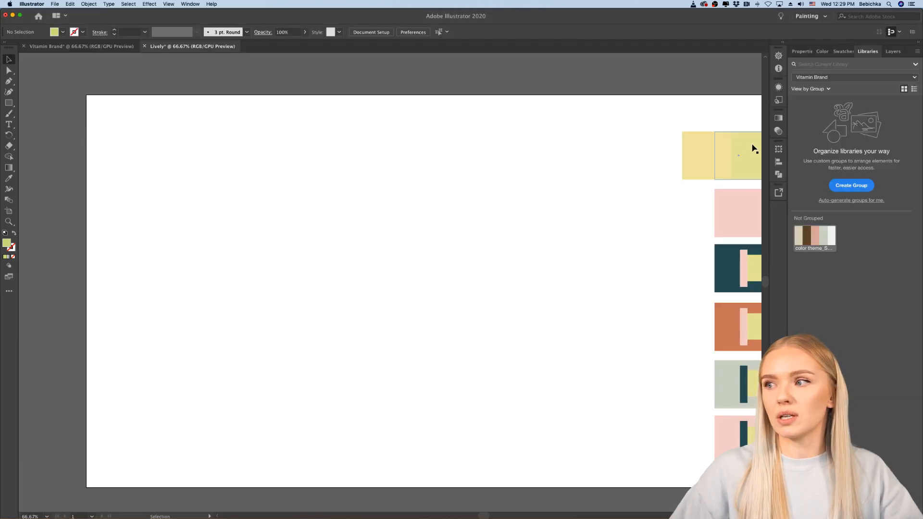
click(802, 52)
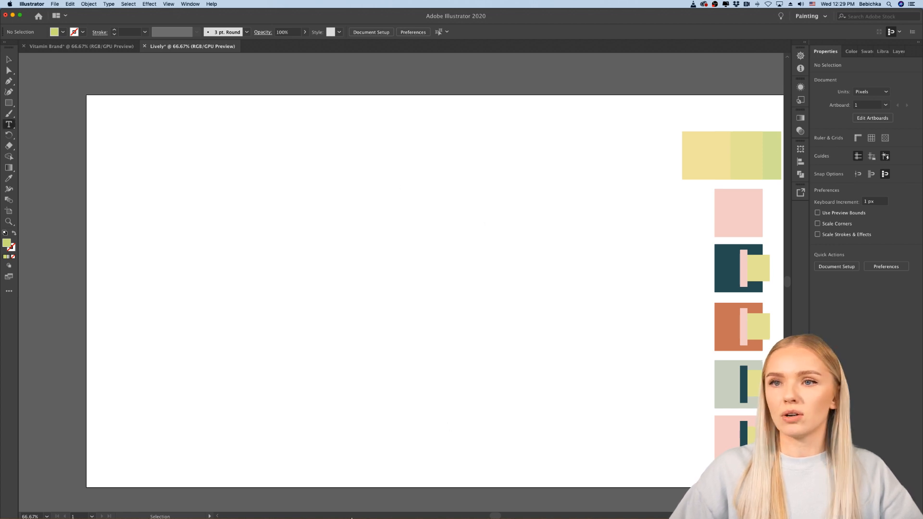
Step: Return to Chrome and review the full range of Forma DJR Deck styles again
mouse_move(352, 517)
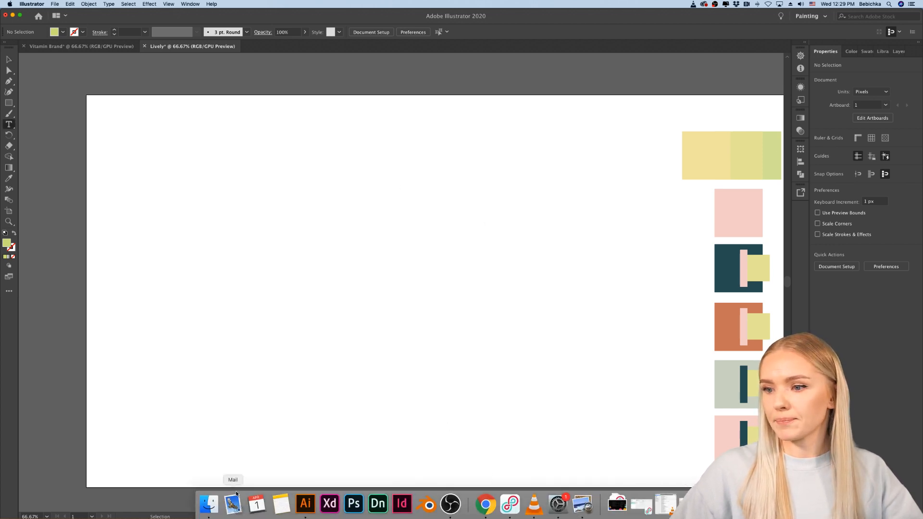
click(486, 504)
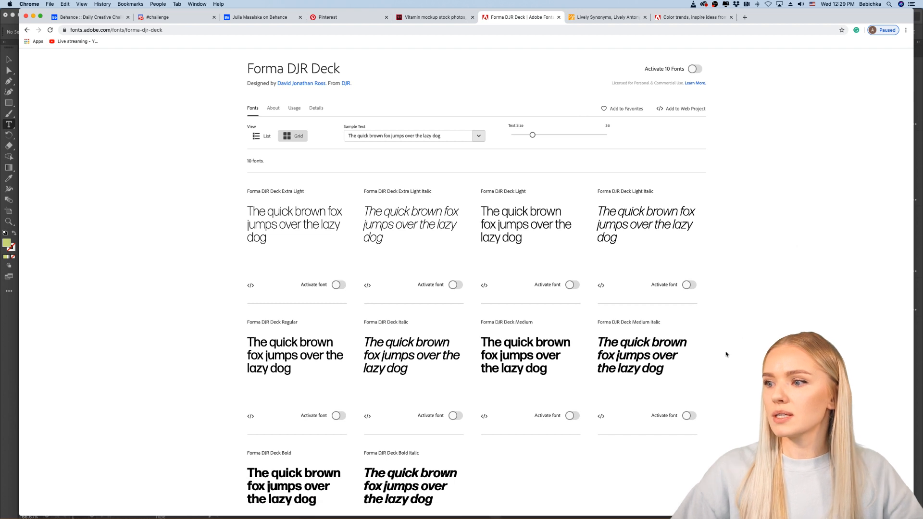
scroll(726, 355, down, 3)
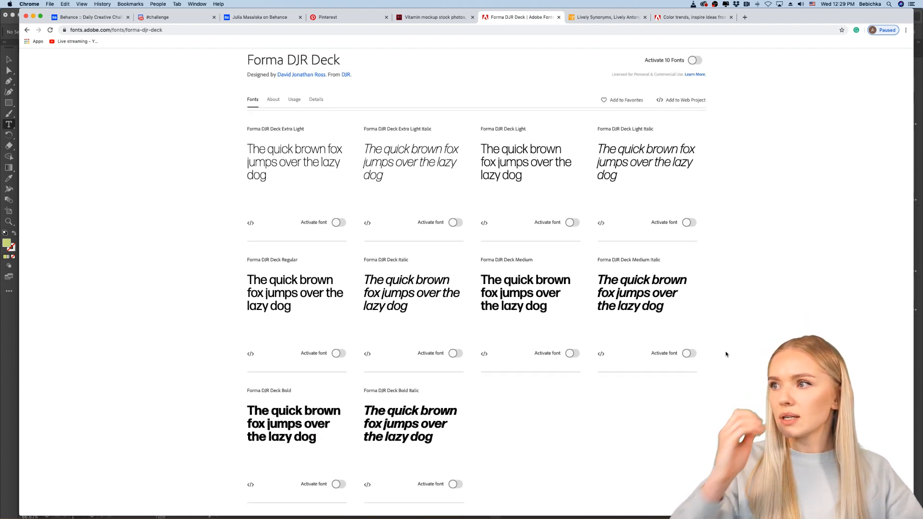
scroll(726, 354, up, 2)
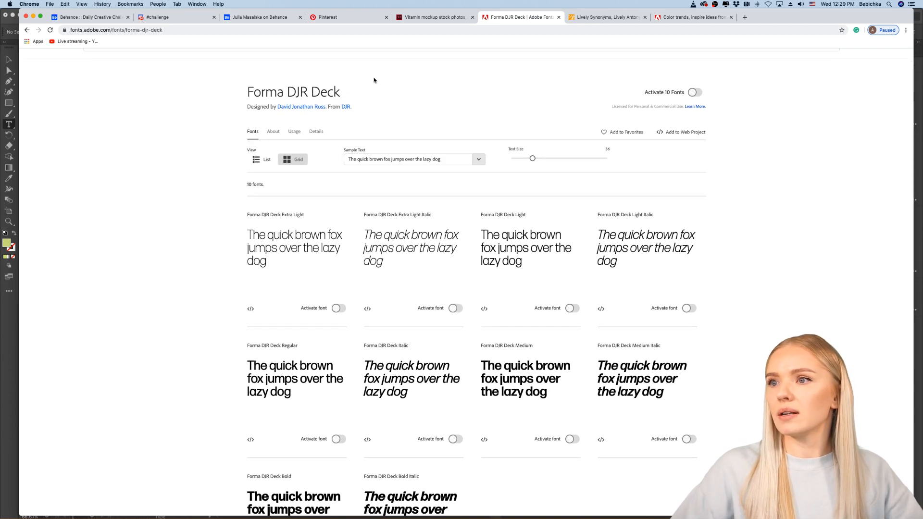
Step: Go back to the filtered results, open the Forma DJR Banner family and activate all 10 of its fonts
click(26, 31)
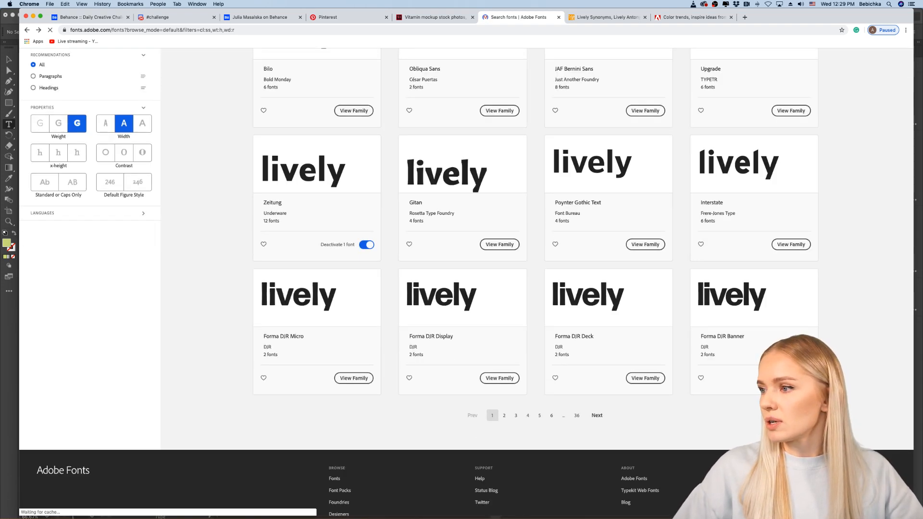
click(840, 343)
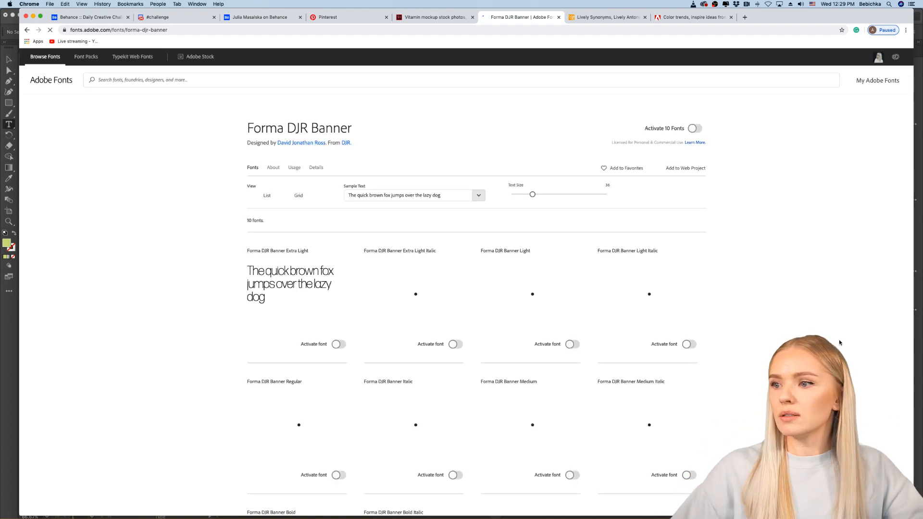
scroll(840, 343, down, 3)
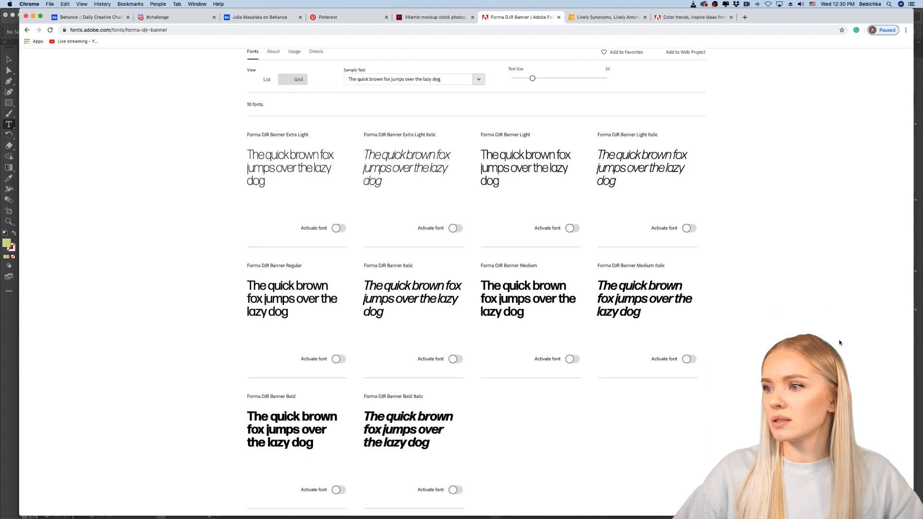
scroll(839, 343, up, 3)
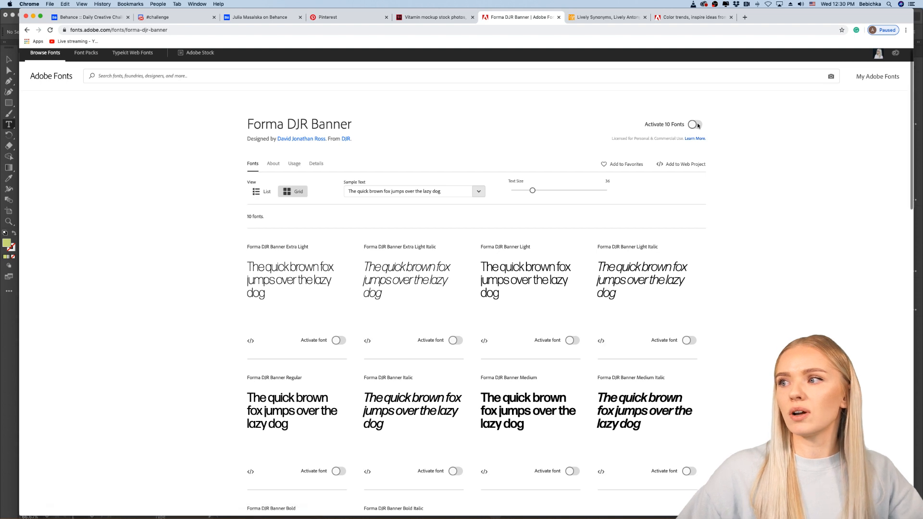
click(696, 124)
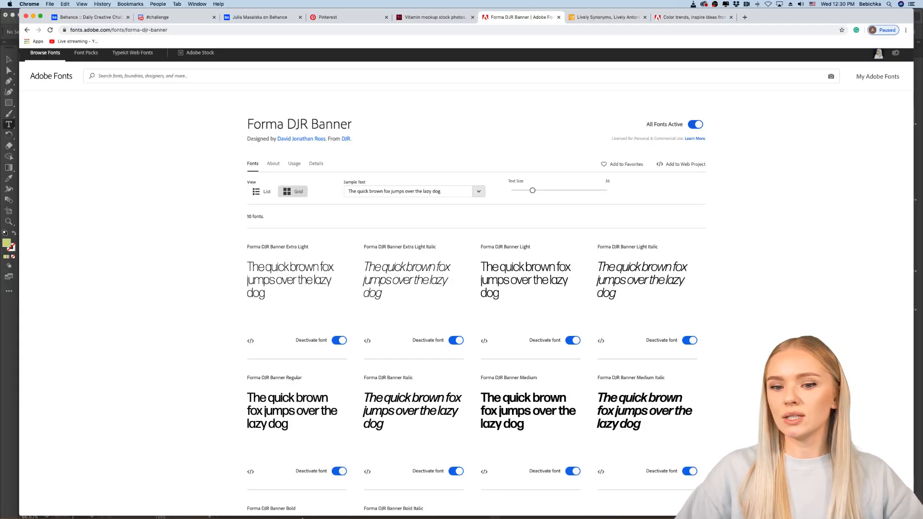
Step: Switch to Illustrator, search the fonts for "banner" and set the type to Forma DJR Banner Medium
mouse_move(308, 517)
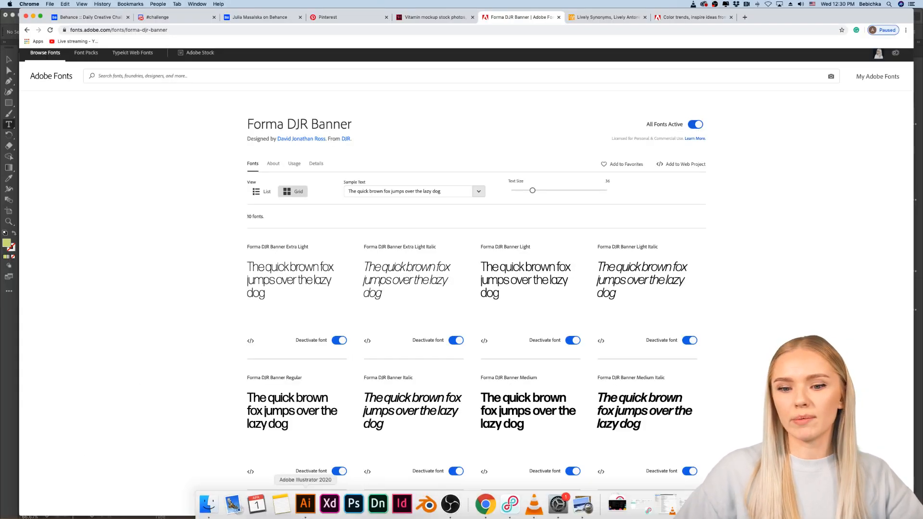
click(305, 504)
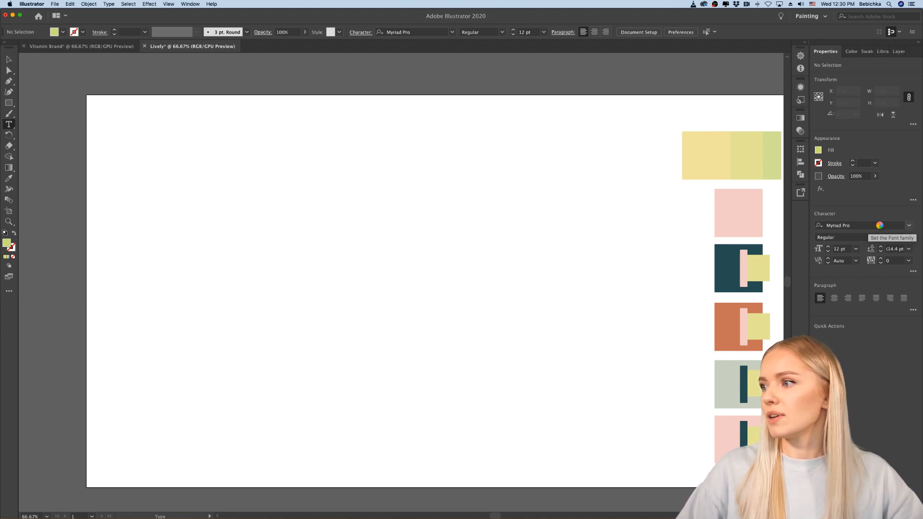
click(881, 227)
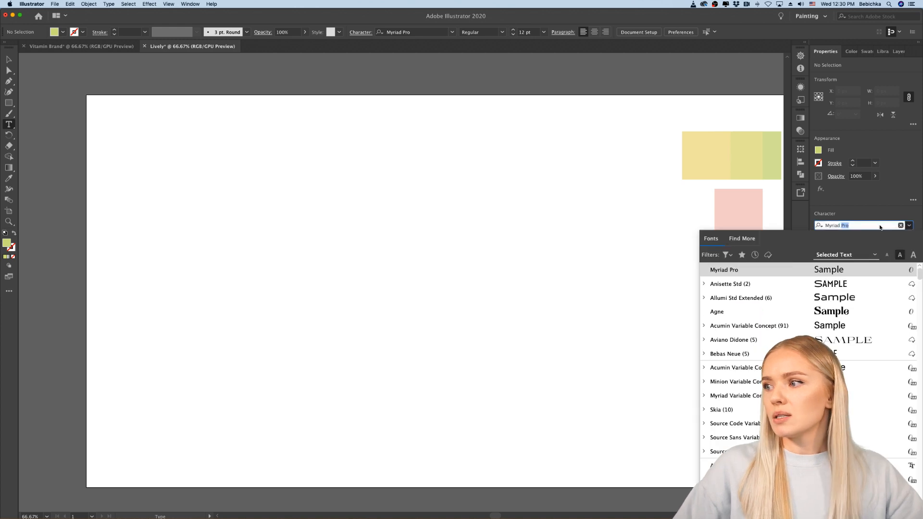
triple_click(856, 225)
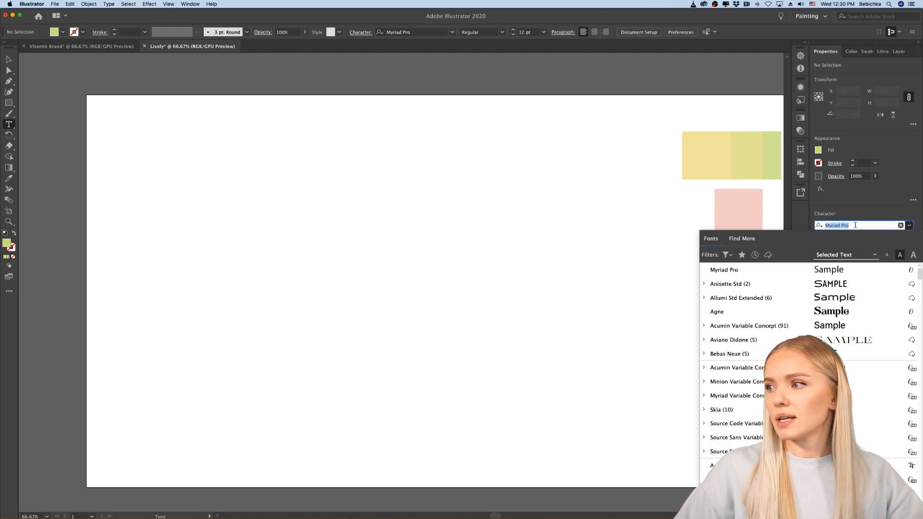
text(banner)
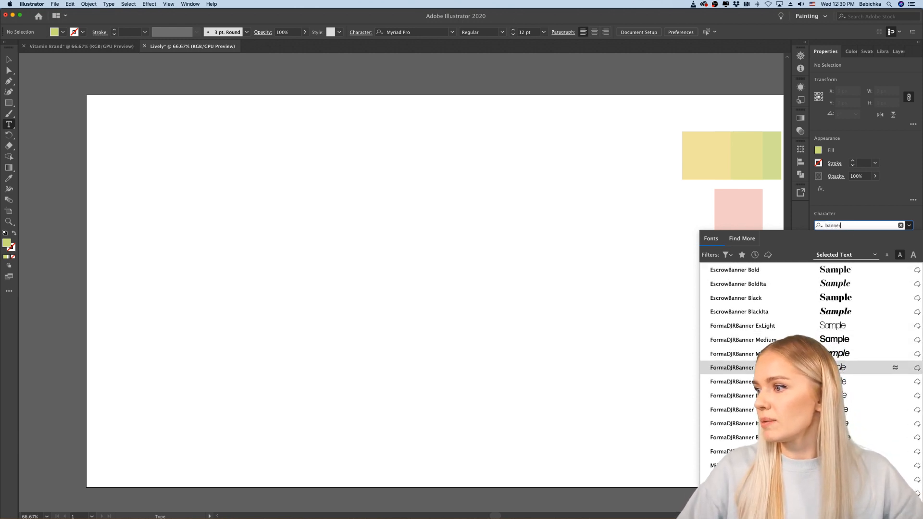
click(829, 341)
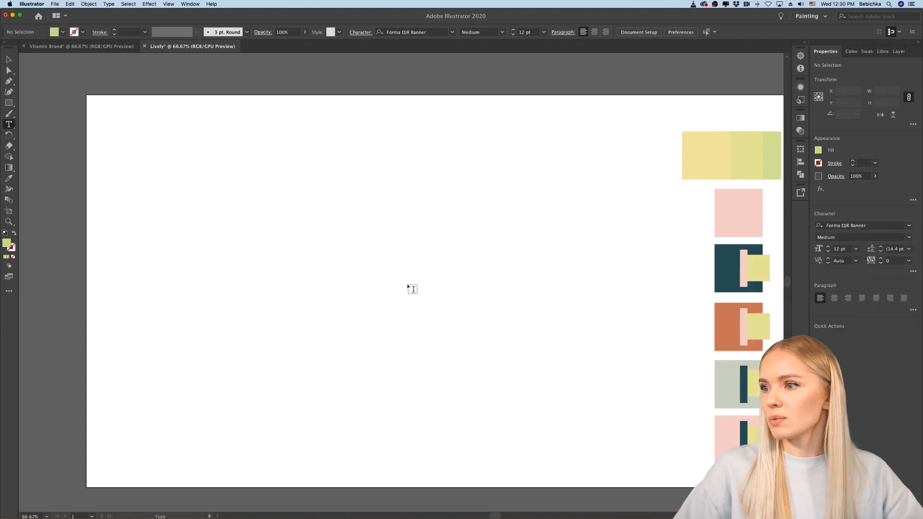
Step: Create a text frame about 843 by 476 px mid-artboard, set it to 72 pt and replace the placeholder with "lively"
drag(278, 199, 584, 373)
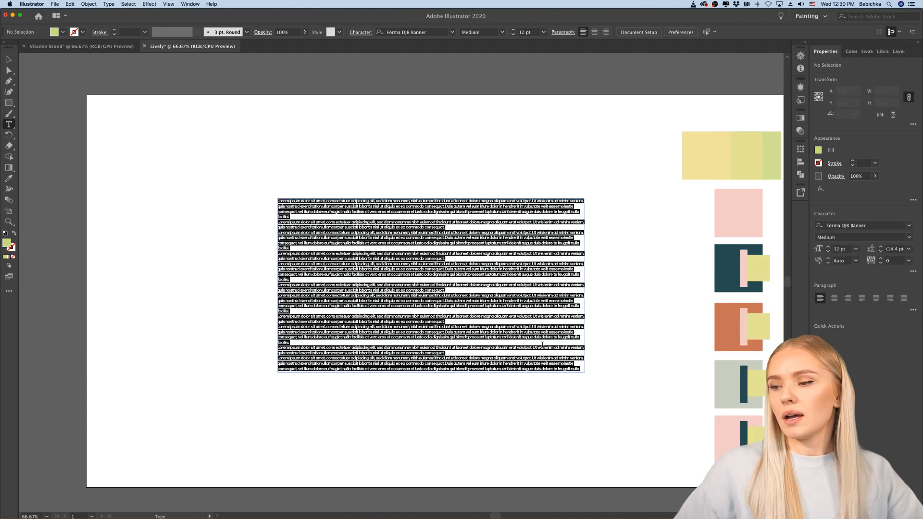
click(857, 249)
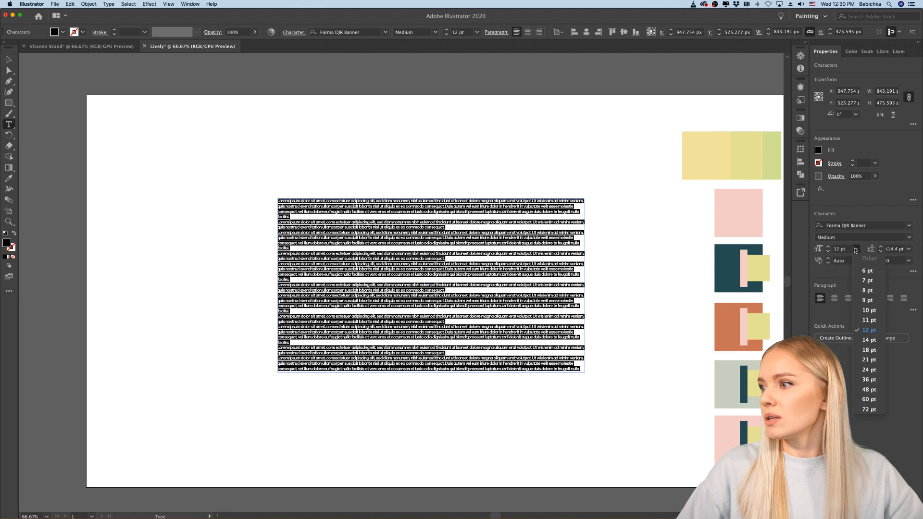
click(870, 410)
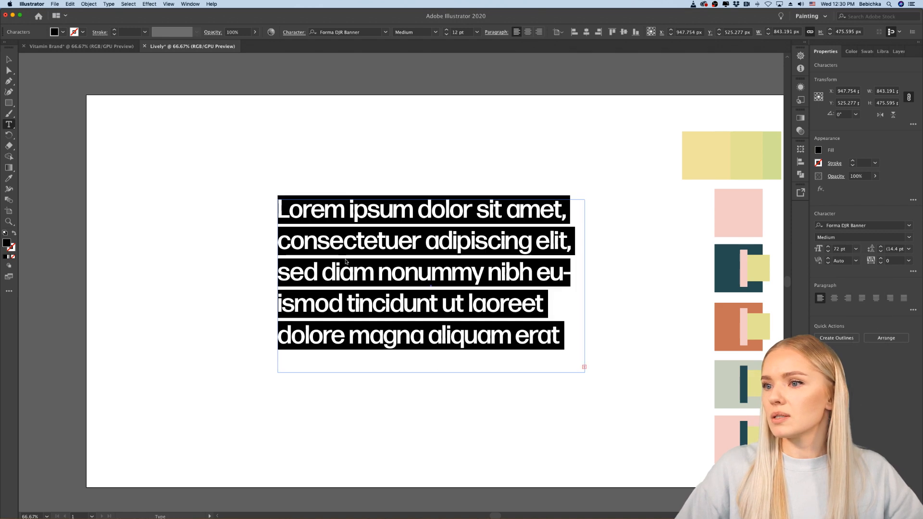
key(BackSpace)
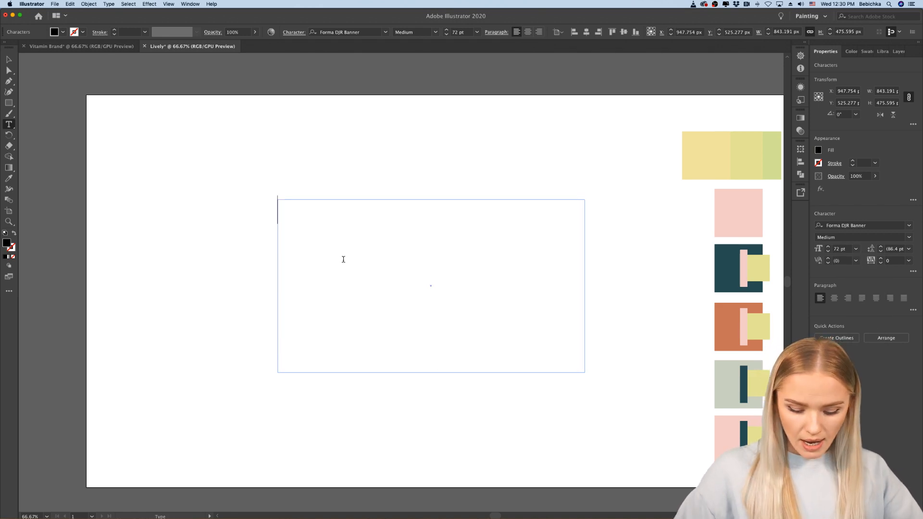
text(lively)
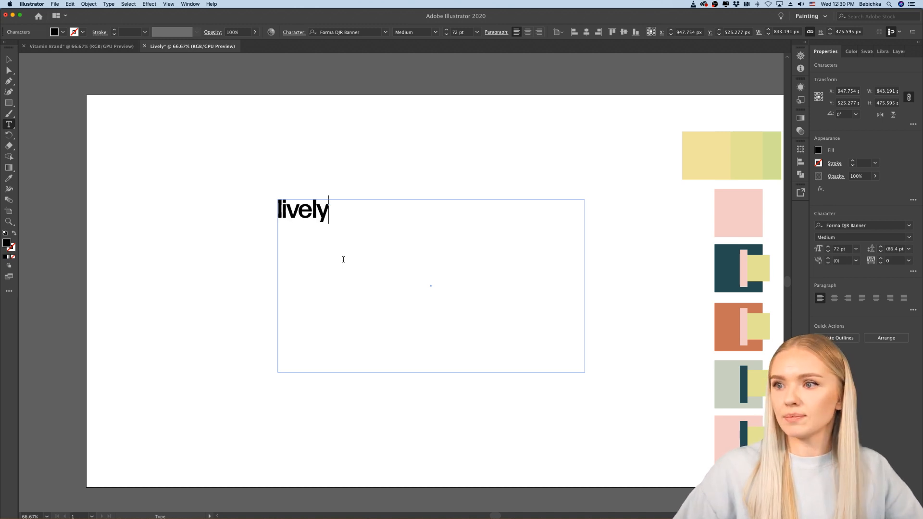
click(9, 59)
click(132, 200)
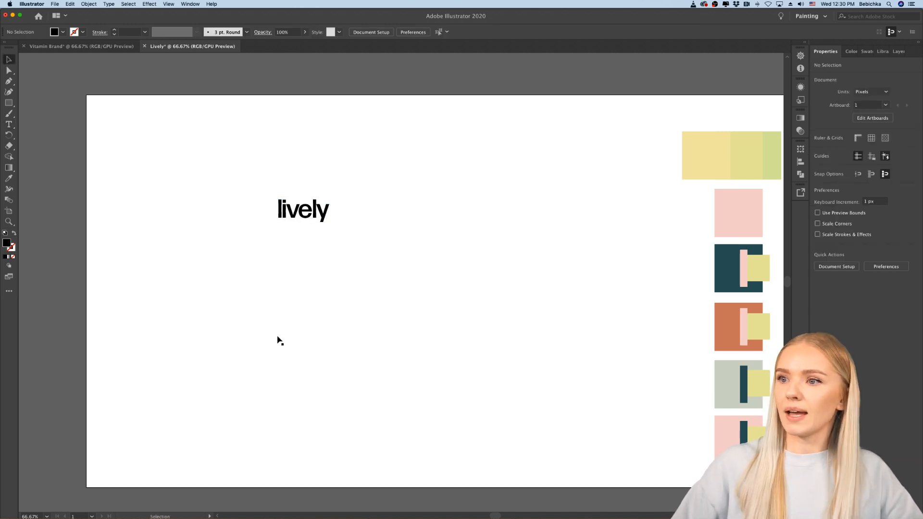
Step: Move the "lively" text onto the yellow-green gradient strip at the head of the palette and inspect it up close
drag(315, 216, 726, 166)
click(561, 236)
scroll(561, 235, right, 5)
scroll(560, 226, down, 1)
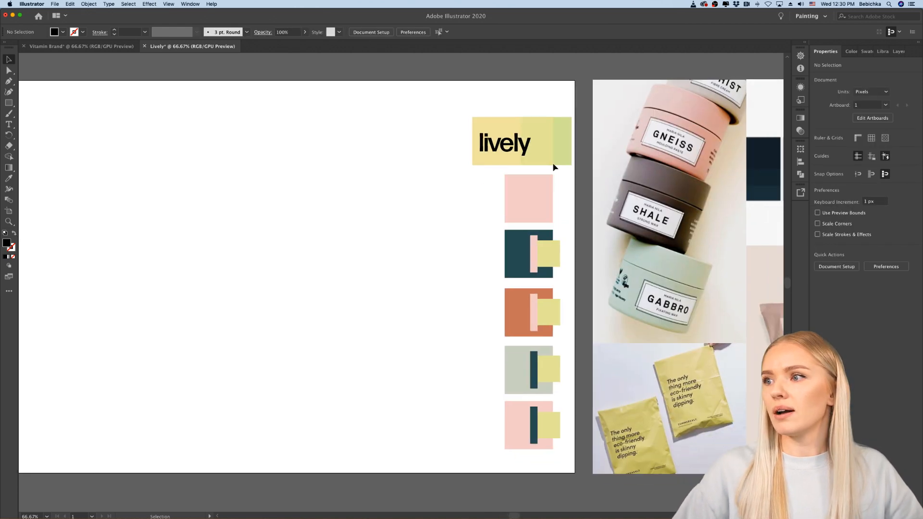
scroll(552, 157, up, 1)
scroll(551, 153, up, 4)
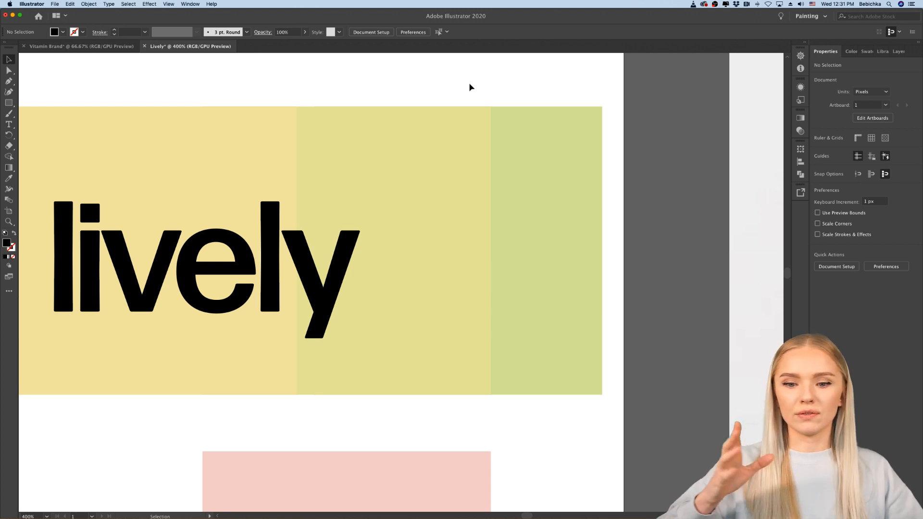
scroll(471, 87, left, 3)
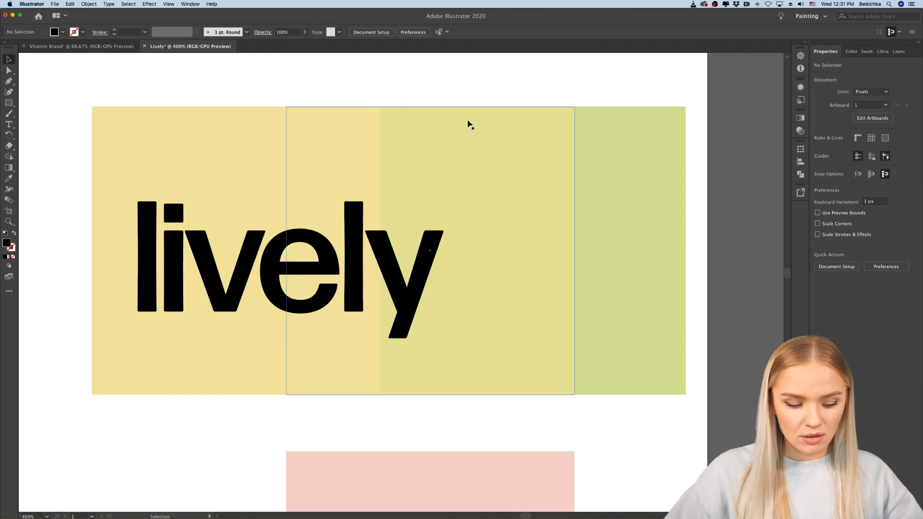
Step: Shrink the oversized "lively" text frame to about 196 by 89 px so it fits around the word
scroll(469, 123, down, 3)
scroll(470, 124, left, 2)
scroll(468, 124, down, 3)
scroll(469, 124, left, 4)
scroll(468, 123, up, 2)
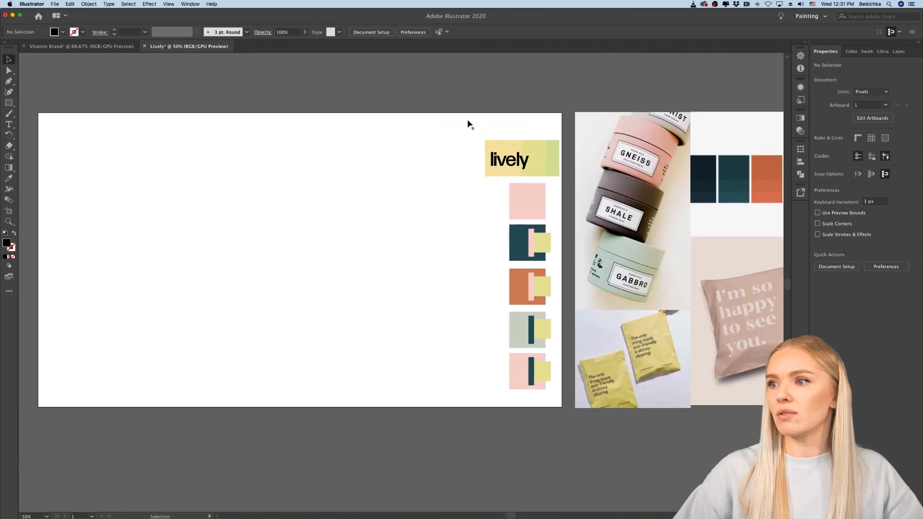
click(537, 188)
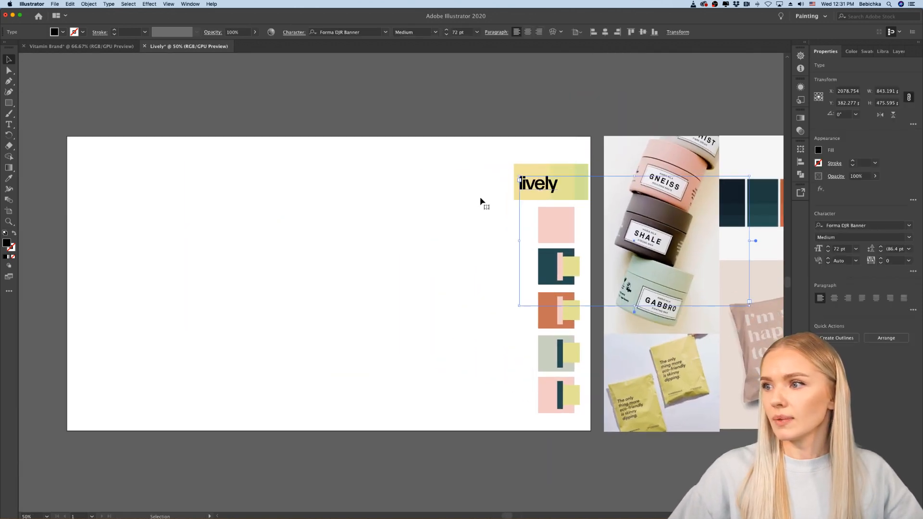
drag(750, 306, 573, 200)
Step: Duplicate the "lively" text onto the white artboard area just left of the yellow strip and select the copy
scroll(568, 187, up, 6)
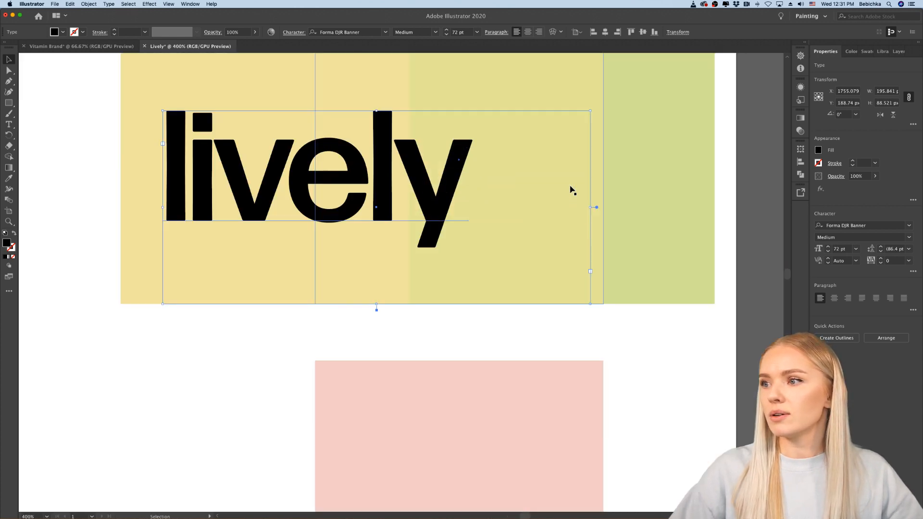
scroll(571, 188, left, 3)
scroll(571, 187, down, 1)
drag(521, 199, 253, 197)
scroll(251, 195, left, 5)
scroll(251, 195, left, 2)
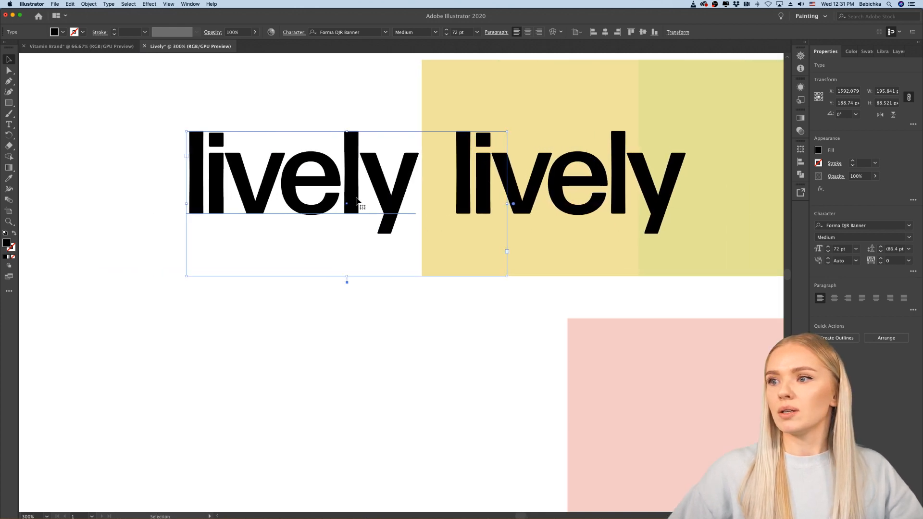
drag(387, 204, 359, 205)
click(373, 345)
scroll(373, 345, left, 4)
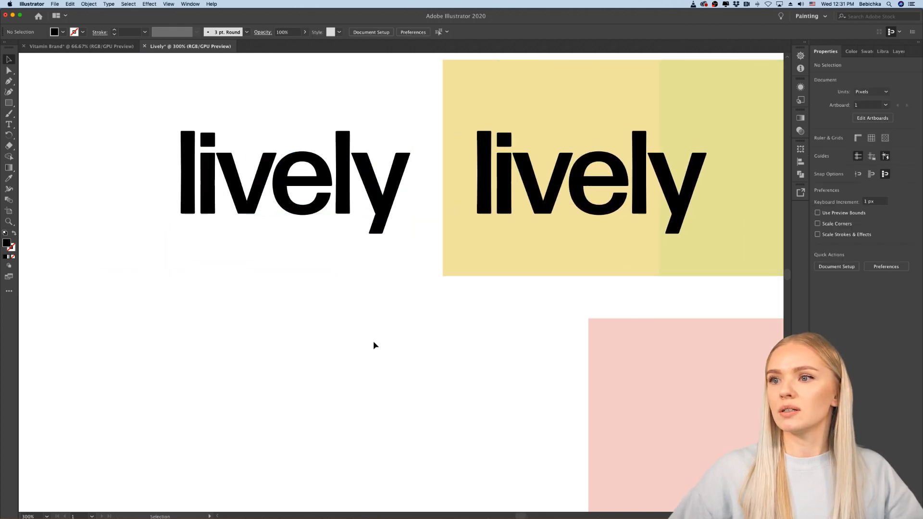
scroll(373, 332, up, 2)
click(366, 236)
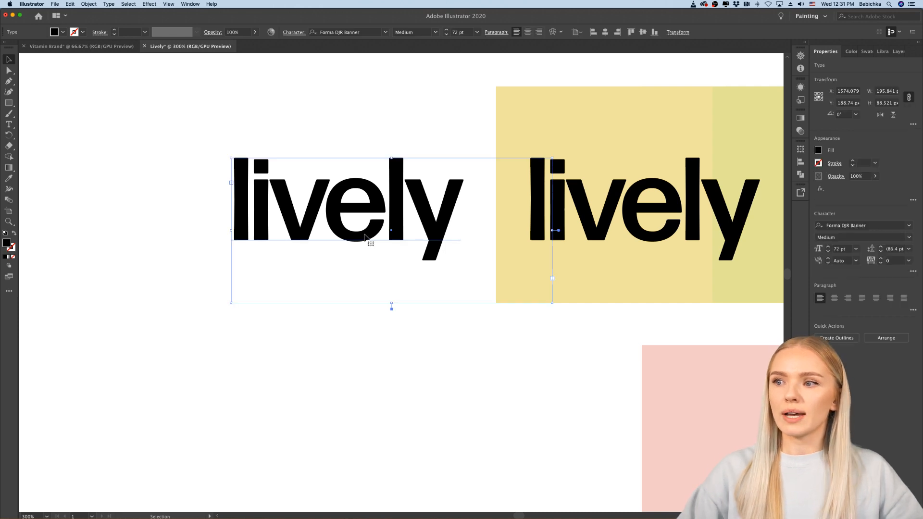
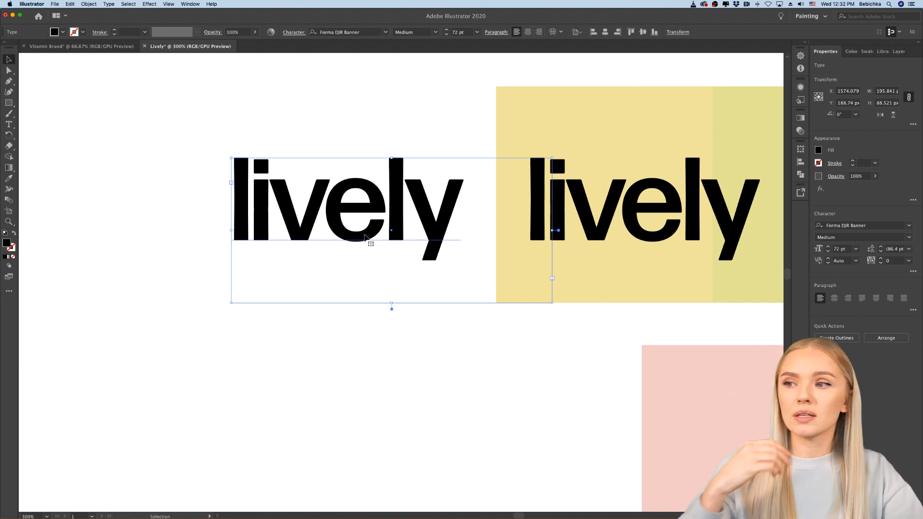
Step: Compare the "lively" wordmark on plain white with the one on the yellow-green strip, up close and from further out
click(401, 342)
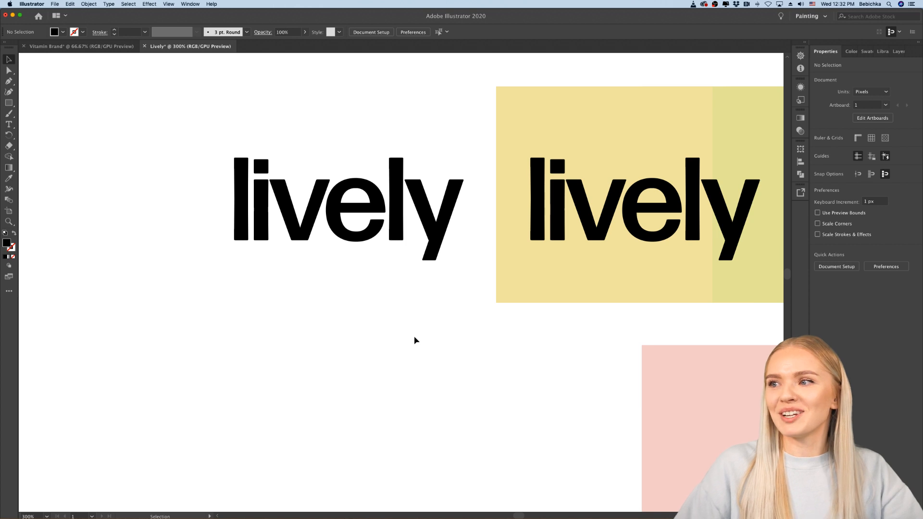
scroll(416, 340, right, 5)
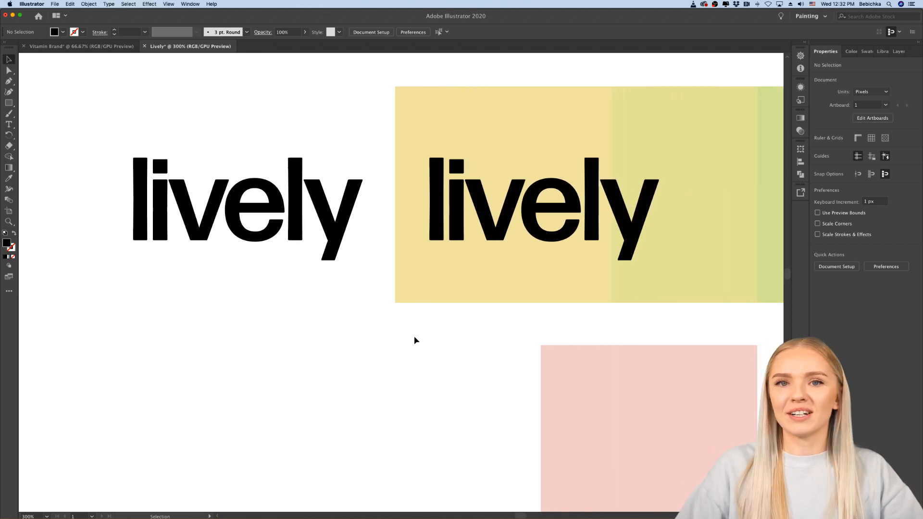
scroll(416, 340, up, 1)
scroll(416, 340, left, 1)
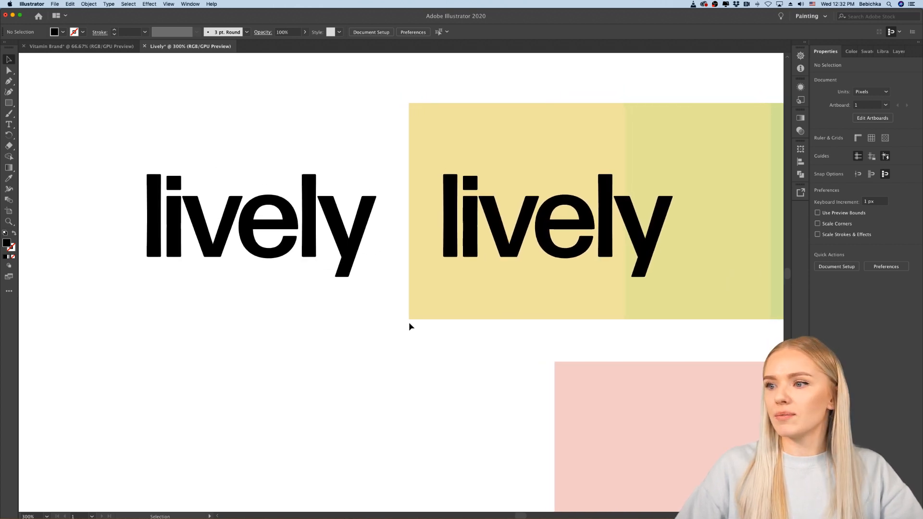
scroll(410, 326, right, 1)
scroll(409, 326, up, 1)
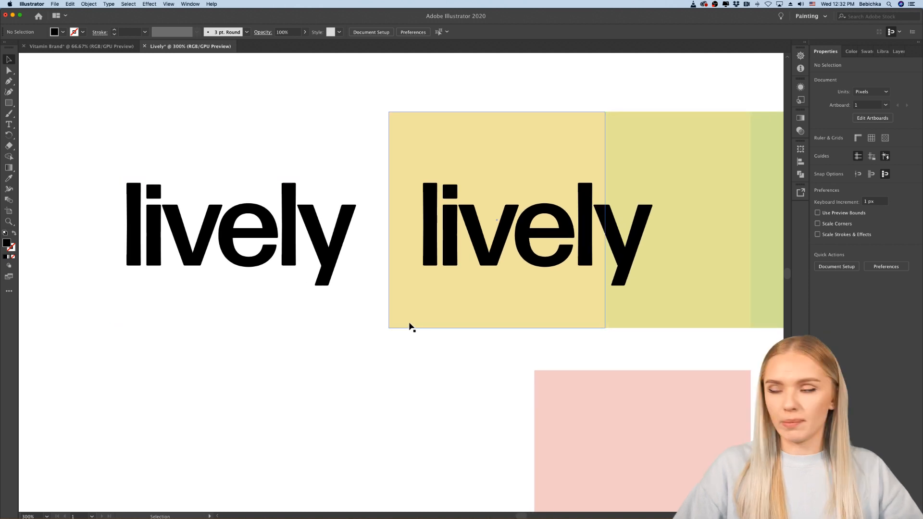
scroll(409, 327, down, 1)
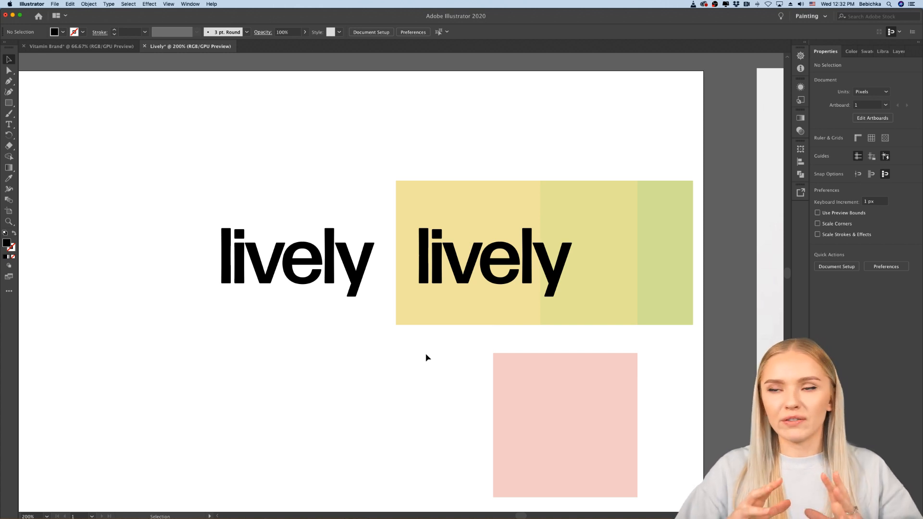
scroll(426, 358, down, 1)
scroll(427, 358, right, 1)
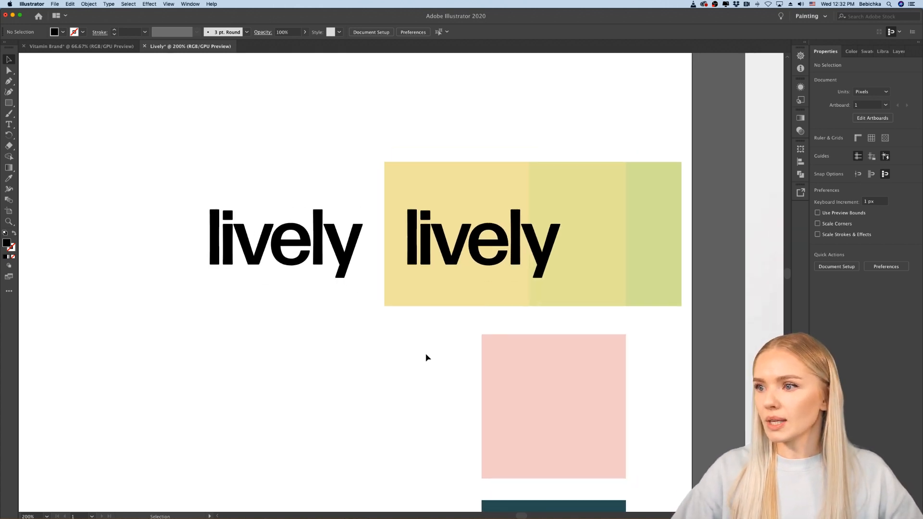
Step: Change the "lively" copy on the white area to the Light weight of Forma DJR Banner
click(306, 253)
double_click(306, 253)
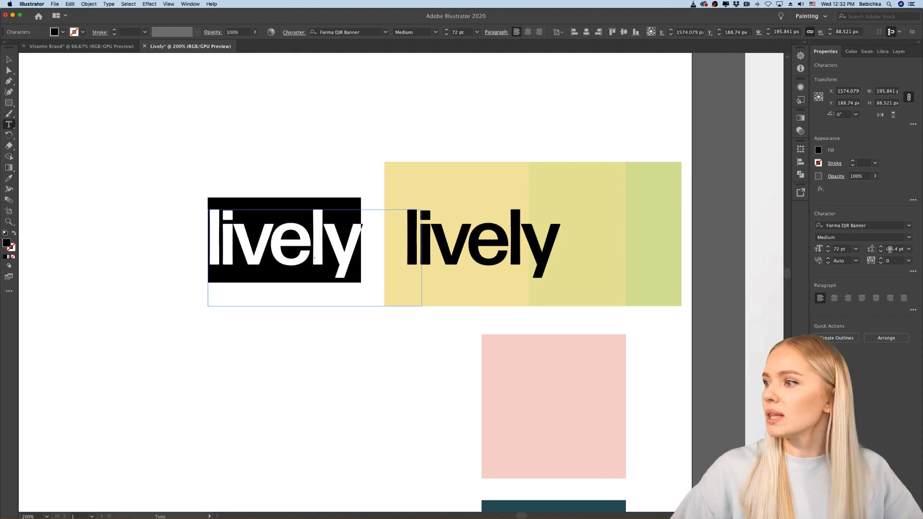
click(910, 238)
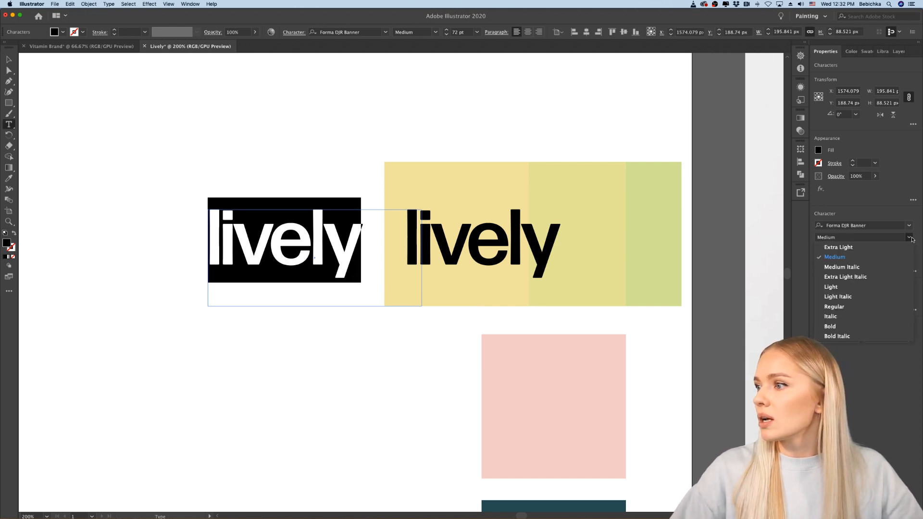
click(846, 287)
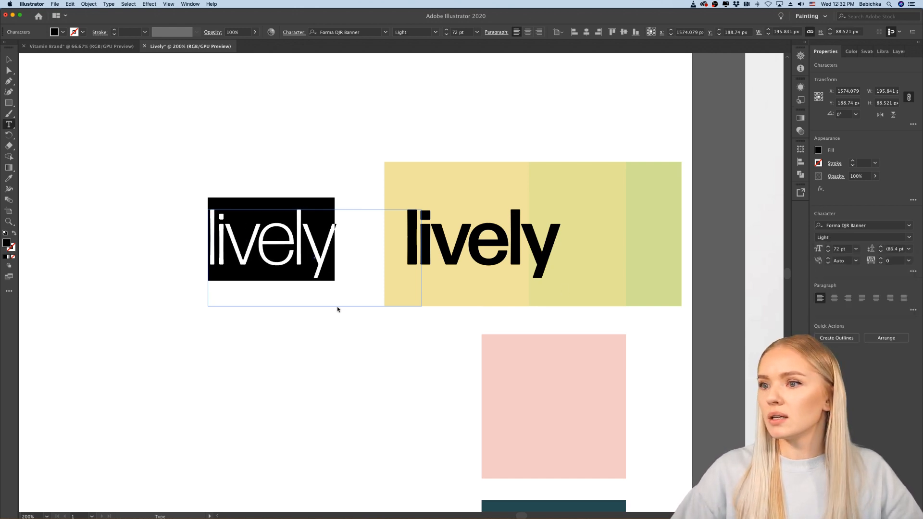
click(9, 60)
click(114, 324)
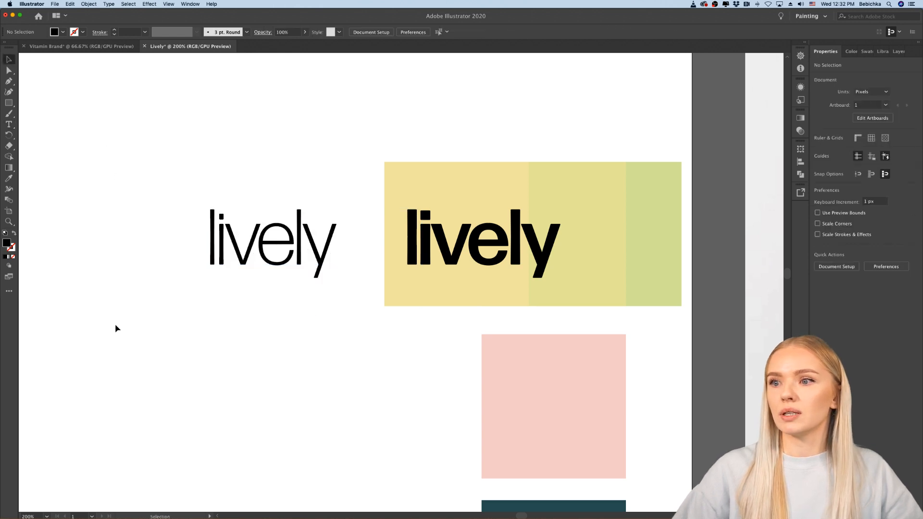
Step: Compare the Light and Medium "lively" wordmarks at several magnifications, alongside the palette and mood board images
scroll(114, 324, down, 3)
scroll(115, 324, left, 4)
scroll(114, 324, left, 2)
scroll(382, 305, up, 2)
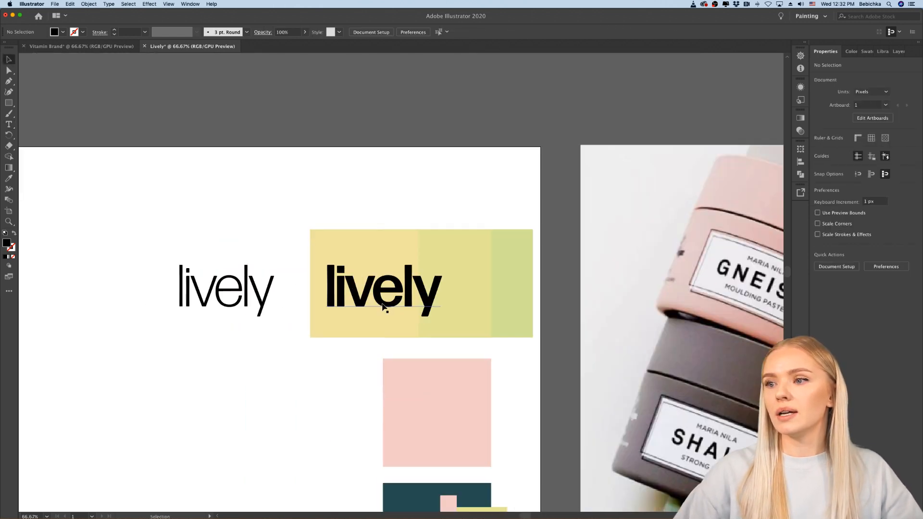
scroll(383, 304, up, 1)
scroll(383, 304, left, 2)
scroll(382, 304, left, 1)
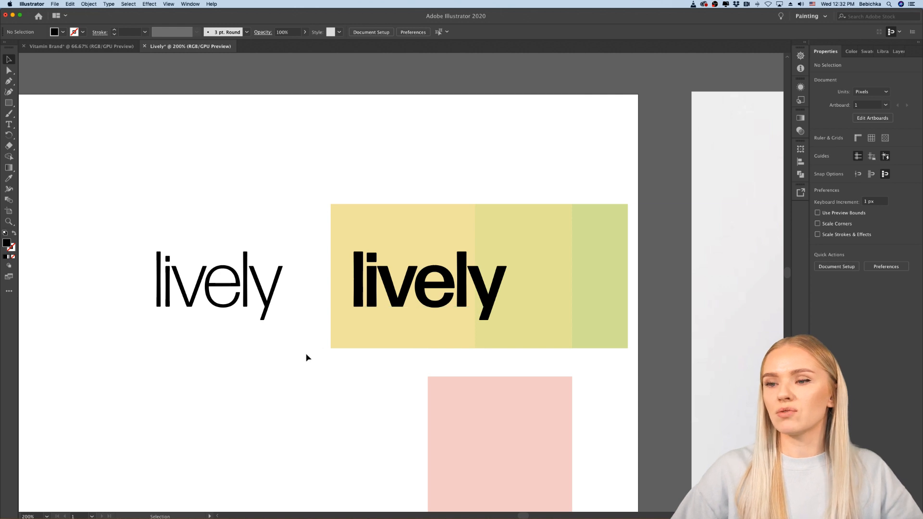
scroll(307, 356, down, 5)
scroll(308, 356, up, 2)
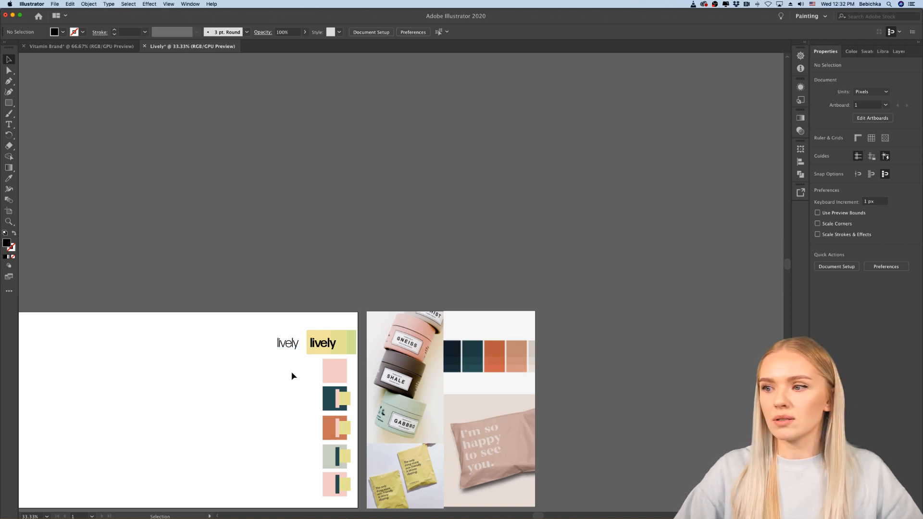
scroll(294, 376, left, 1)
scroll(323, 374, up, 5)
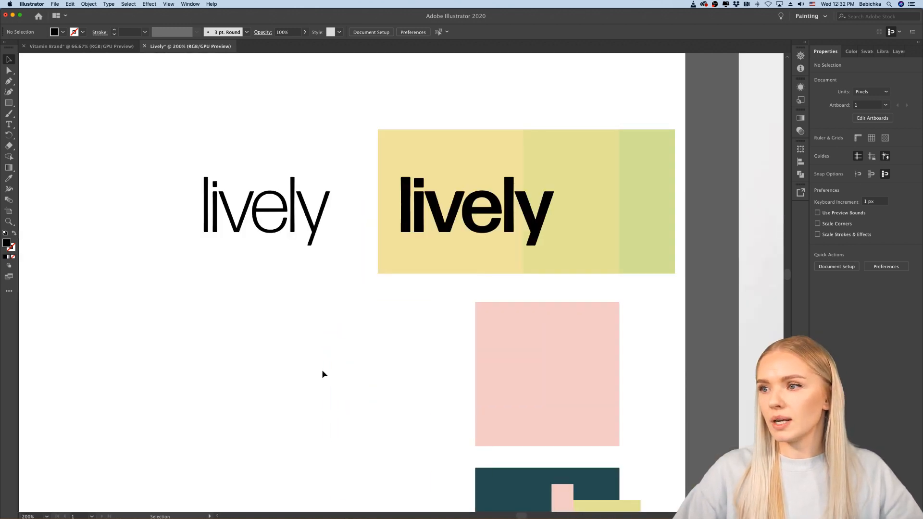
Step: Duplicate the Medium "lively" text onto the white area beside the pink square and retype the copy as "LIVELY"
scroll(542, 169, down, 1)
drag(515, 183, 264, 350)
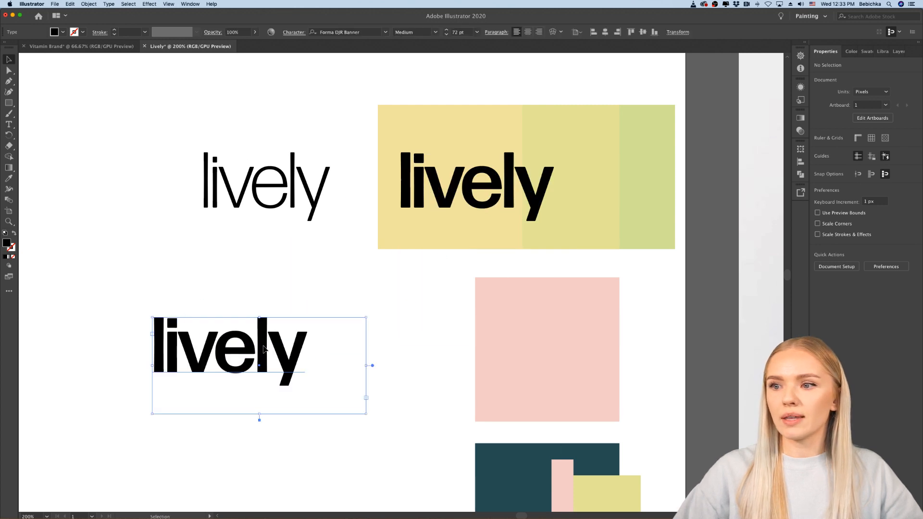
double_click(264, 349)
double_click(264, 349)
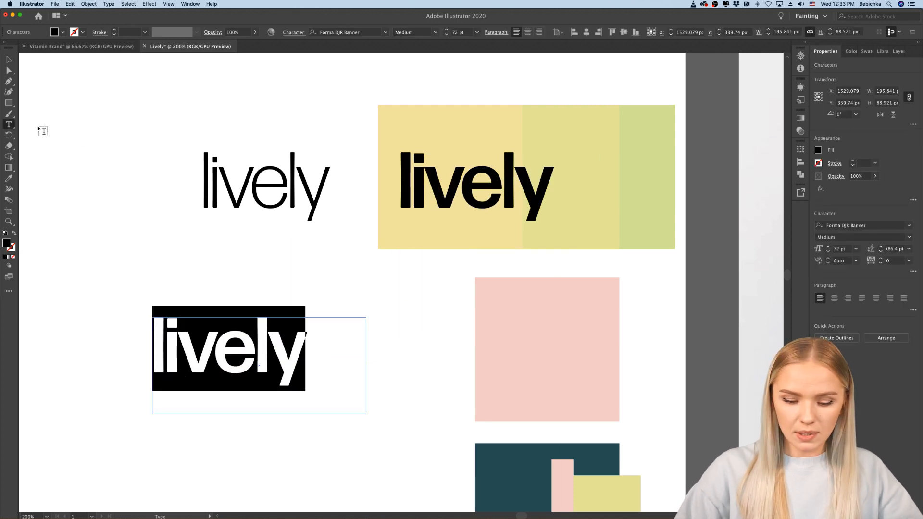
text(LIVELY)
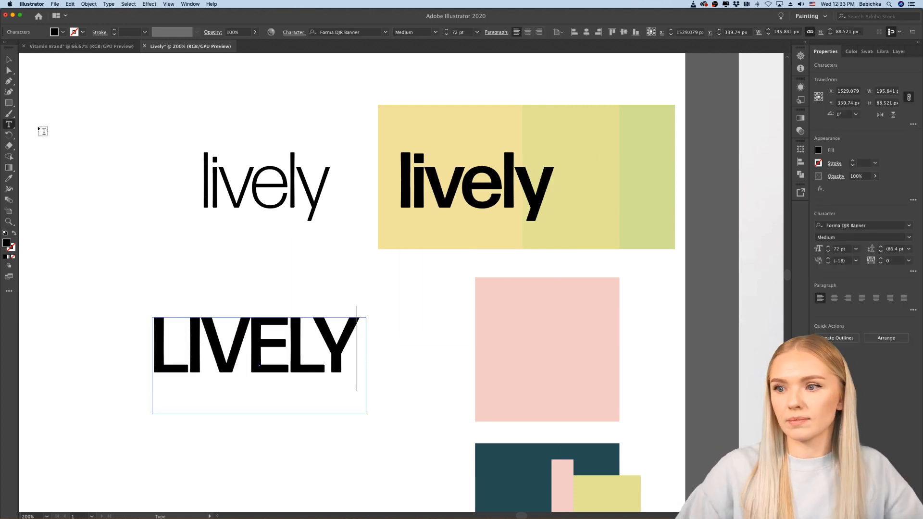
click(8, 59)
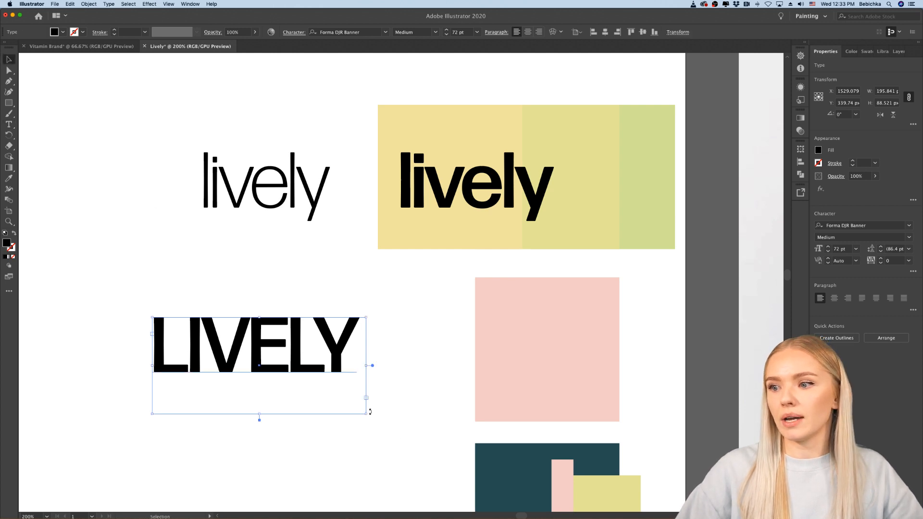
Step: Enlarge the "LIVELY" text frame to about 339 by 102 px and set the word's tracking to 200
drag(370, 412, 522, 428)
double_click(279, 370)
double_click(276, 364)
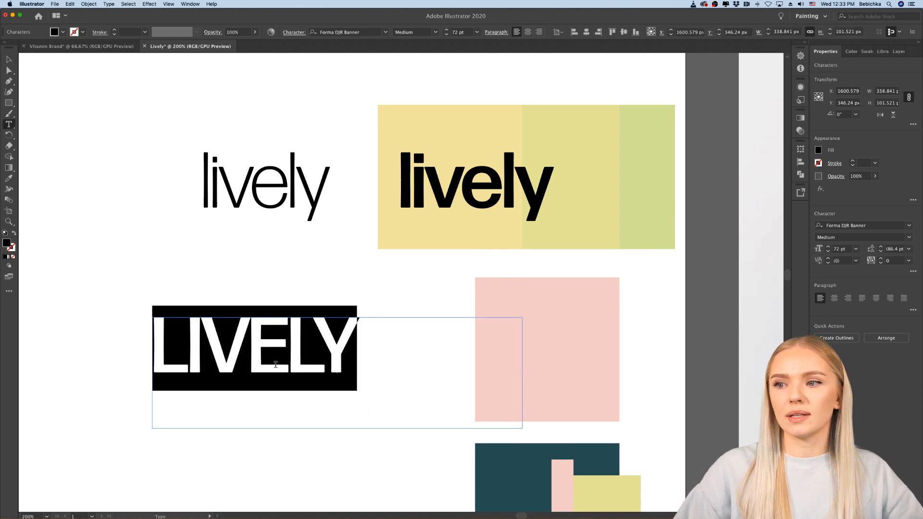
click(907, 262)
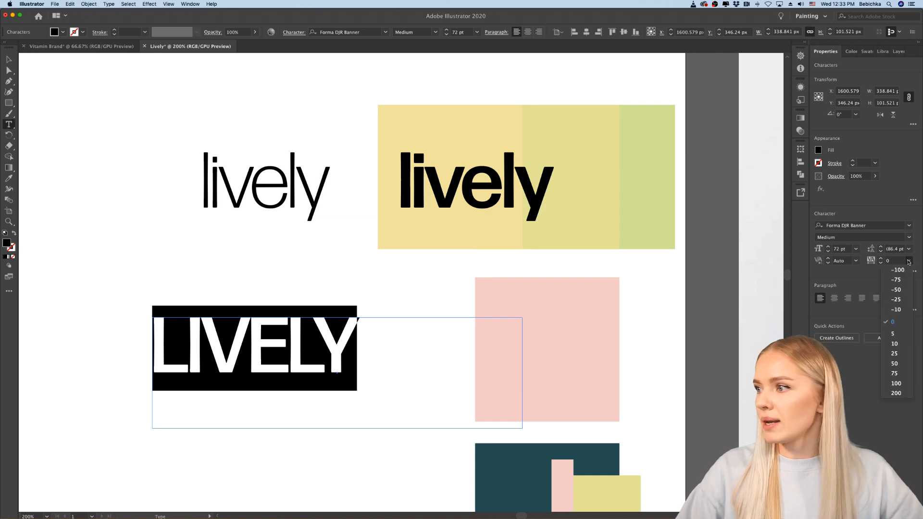
click(897, 393)
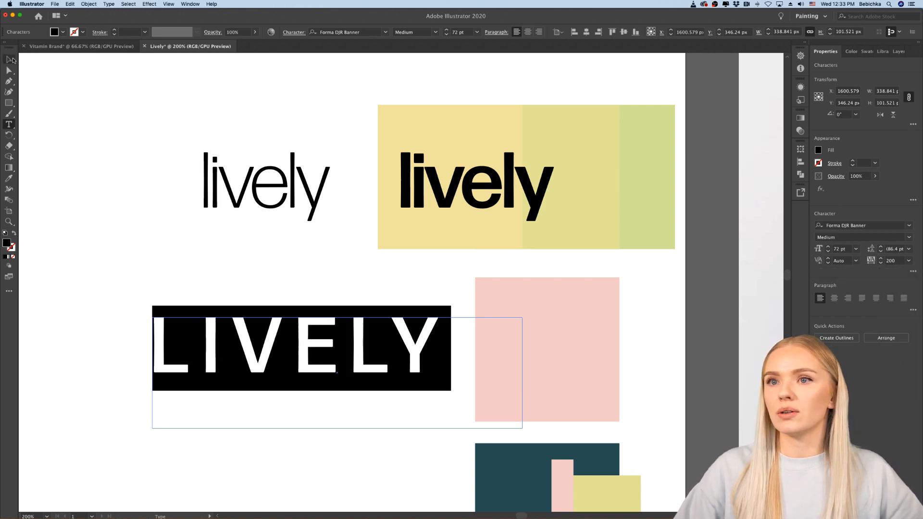
click(9, 59)
click(58, 211)
Step: Move the Medium "lively" wordmark slightly down and to the right on the yellow-green strip
scroll(58, 212, down, 3)
scroll(57, 212, left, 5)
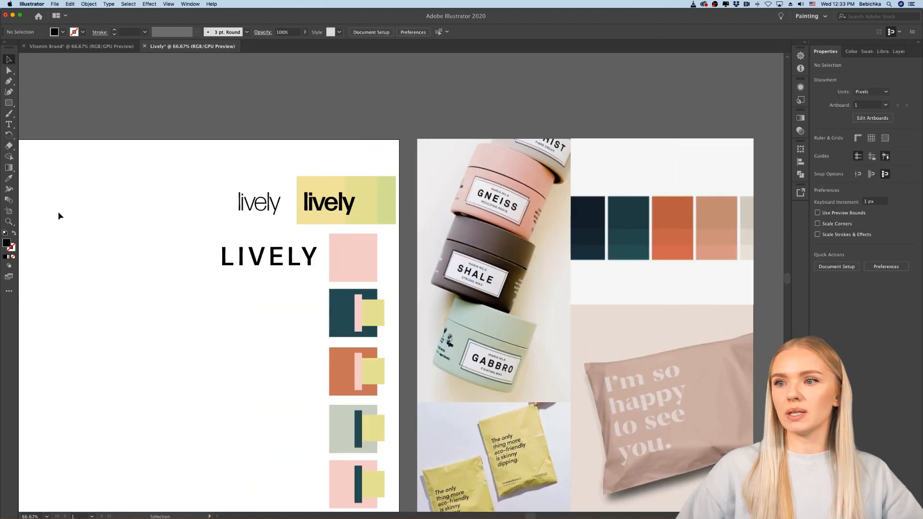
scroll(355, 218, up, 3)
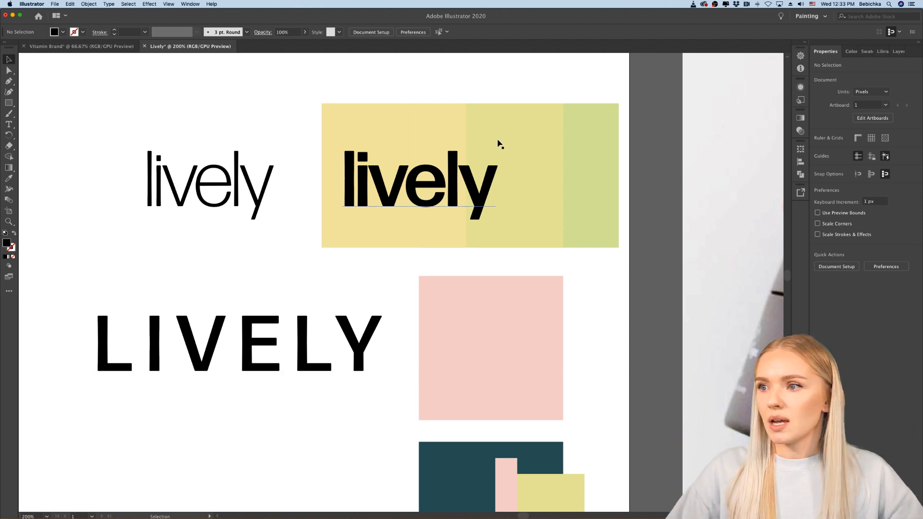
click(420, 191)
drag(420, 191, 423, 216)
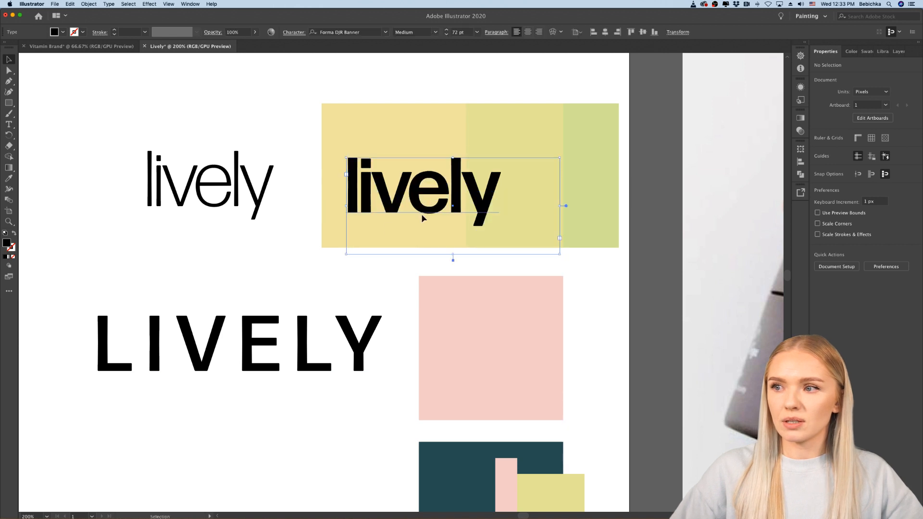
click(292, 246)
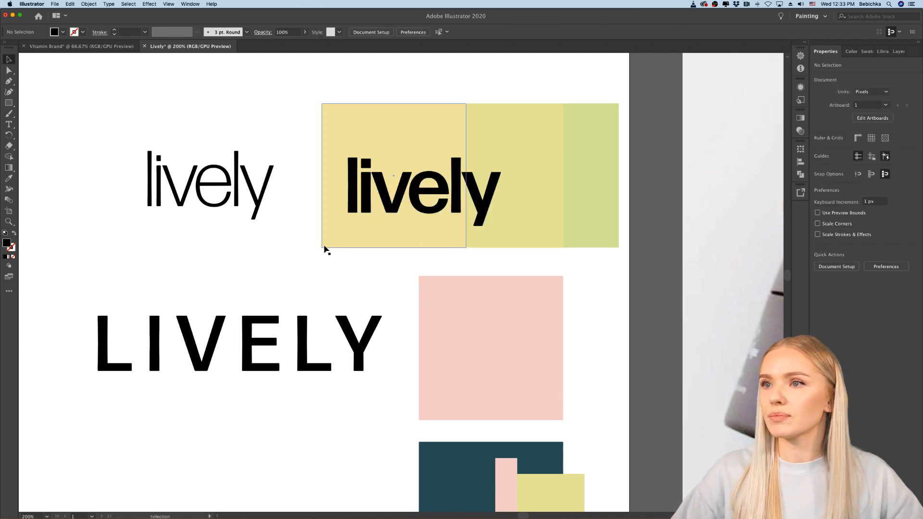
Step: Stretch the large pink square leftward into a wide rectangle that sits behind the whole "LIVELY" text
scroll(325, 250, down, 4)
scroll(324, 250, left, 3)
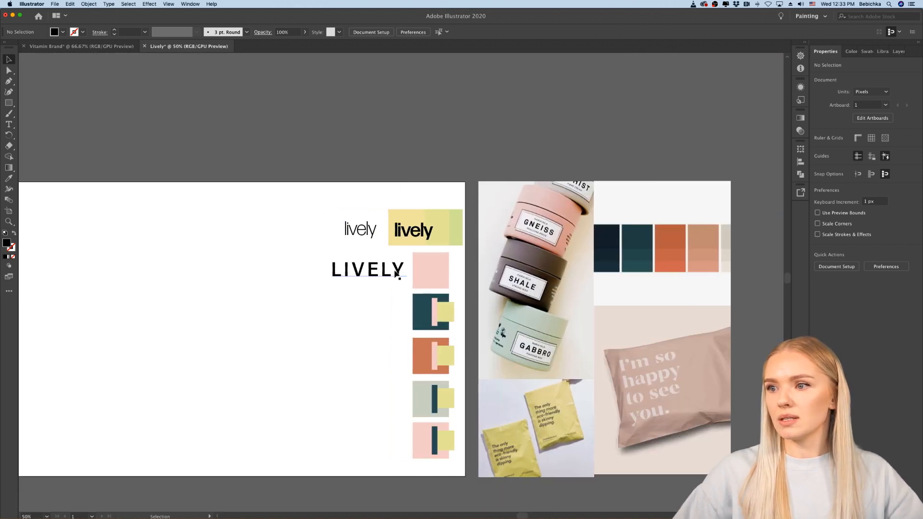
scroll(398, 274, up, 5)
click(536, 285)
scroll(537, 287, down, 3)
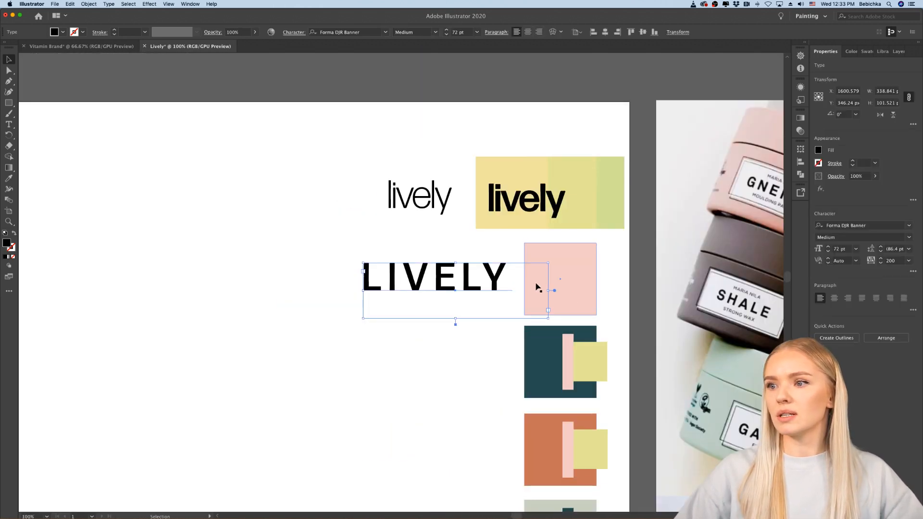
click(540, 286)
drag(525, 279, 346, 279)
click(267, 301)
Step: Recolour the uppercase "LIVELY" text on the pink rectangle white
scroll(267, 302, down, 1)
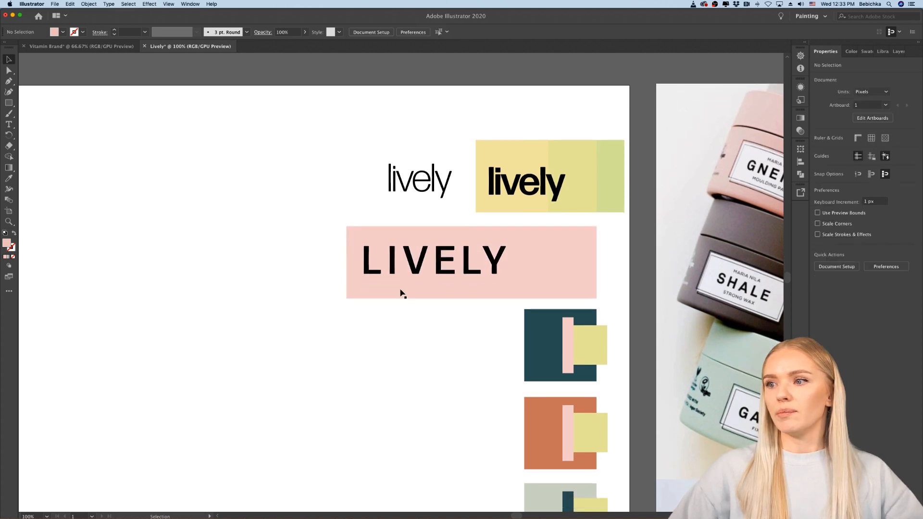
double_click(443, 275)
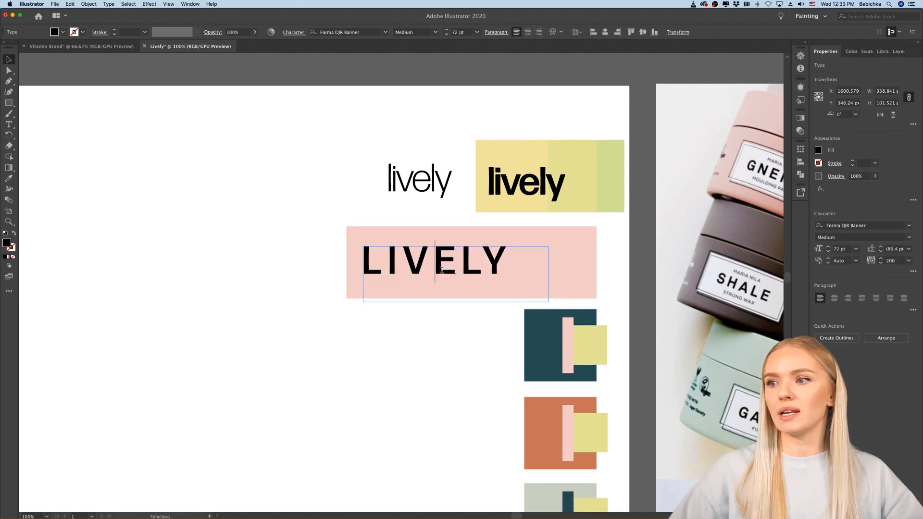
key(super+a)
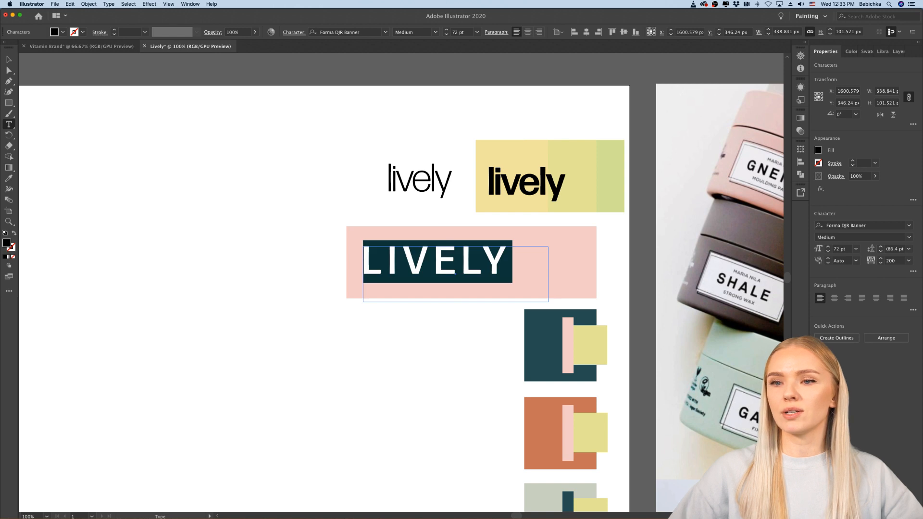
double_click(6, 243)
text(ffffff)
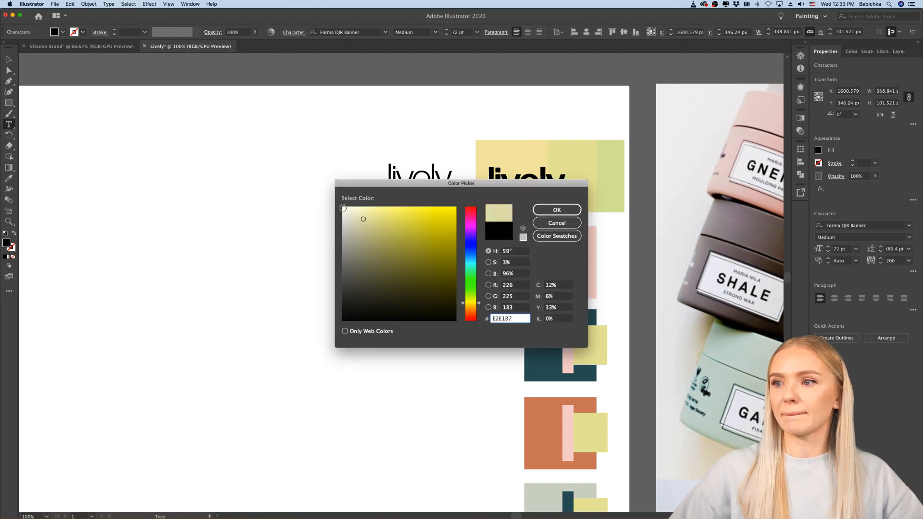
key(Return)
super+click(433, 346)
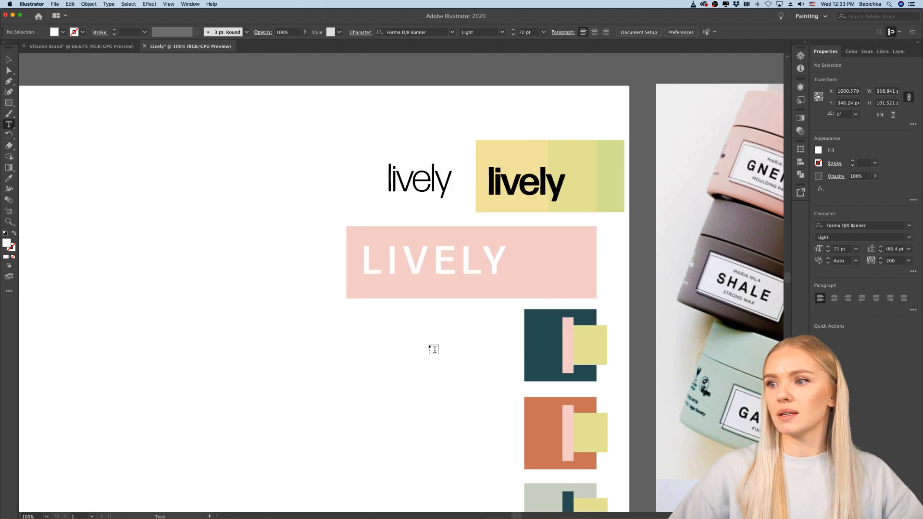
Step: Examine the white "LIVELY" on pink up close and together with the other wordmarks, the palette and the mood board
scroll(434, 345, up, 2)
scroll(433, 345, up, 3)
scroll(434, 346, right, 3)
scroll(433, 346, up, 2)
scroll(432, 346, right, 2)
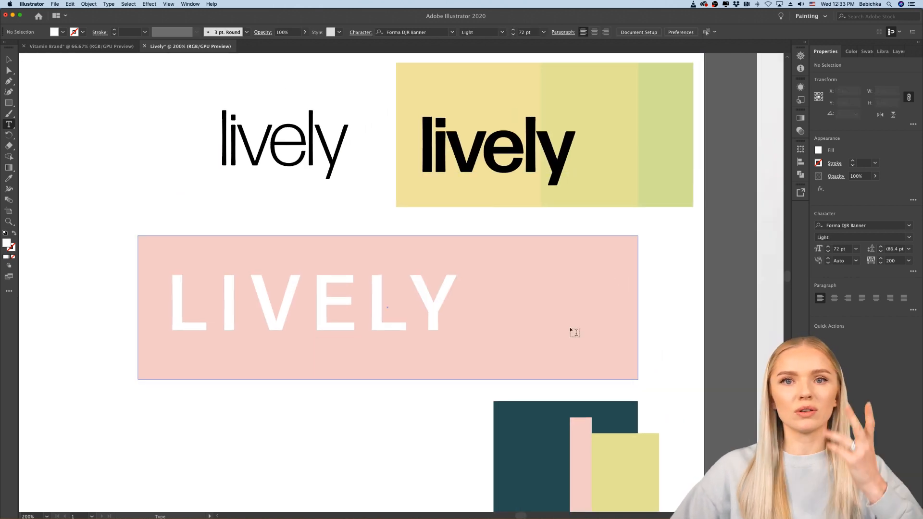
scroll(585, 374, down, 2)
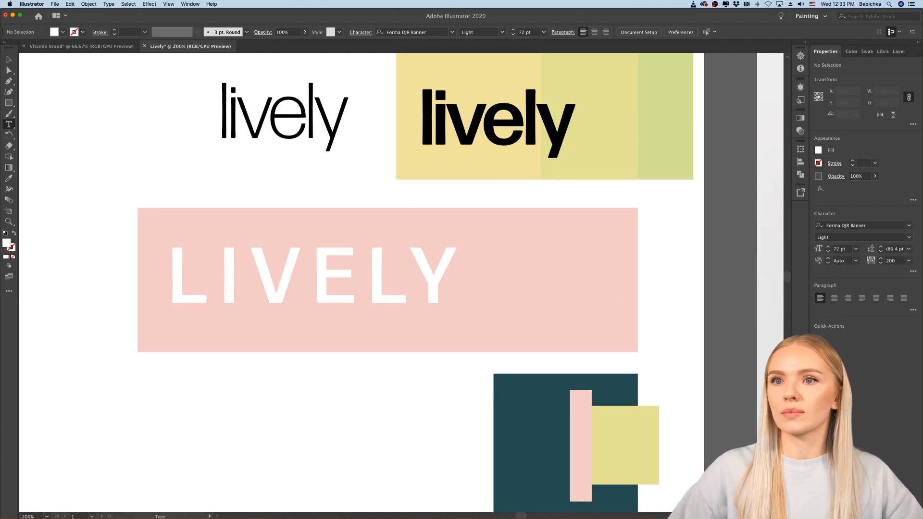
key(v)
scroll(61, 134, down, 4)
scroll(72, 142, left, 5)
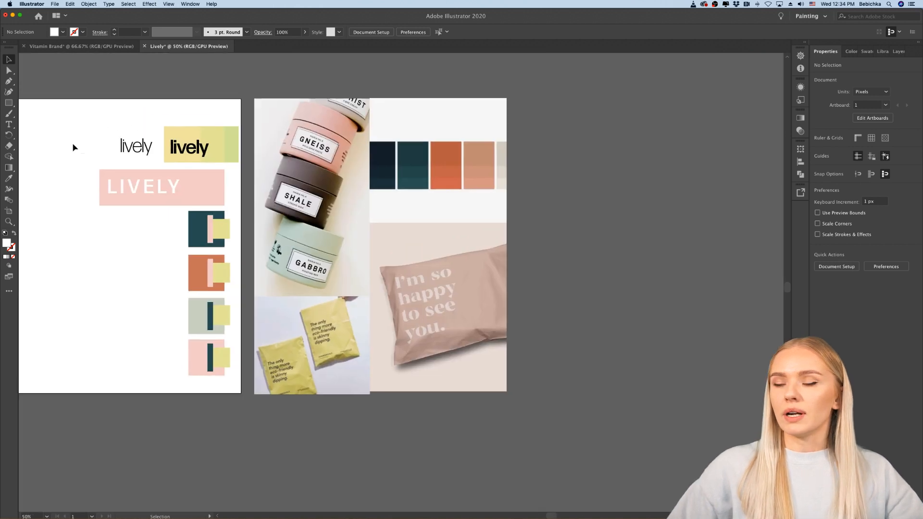
Step: Copy the Medium "lively" text to the left of the Light wordmark and replace the copy's text with "1."
scroll(73, 143, left, 2)
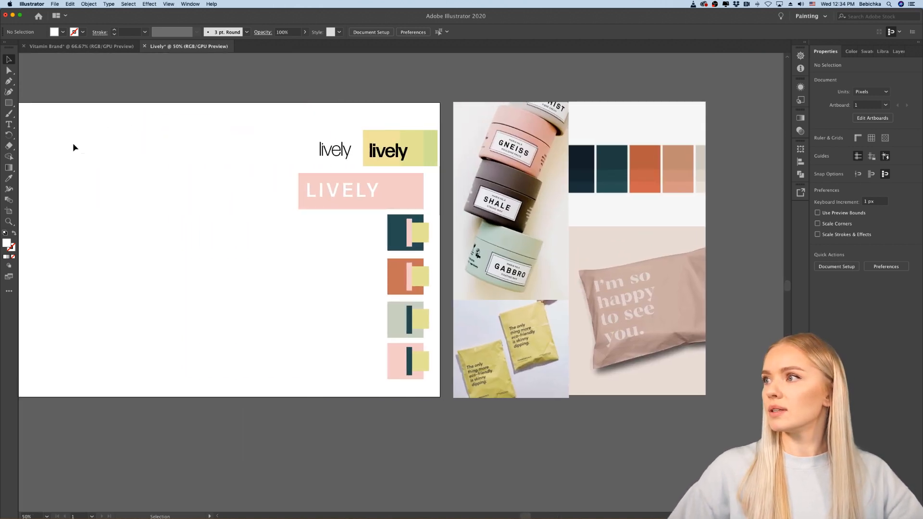
scroll(73, 143, right, 2)
scroll(360, 212, up, 3)
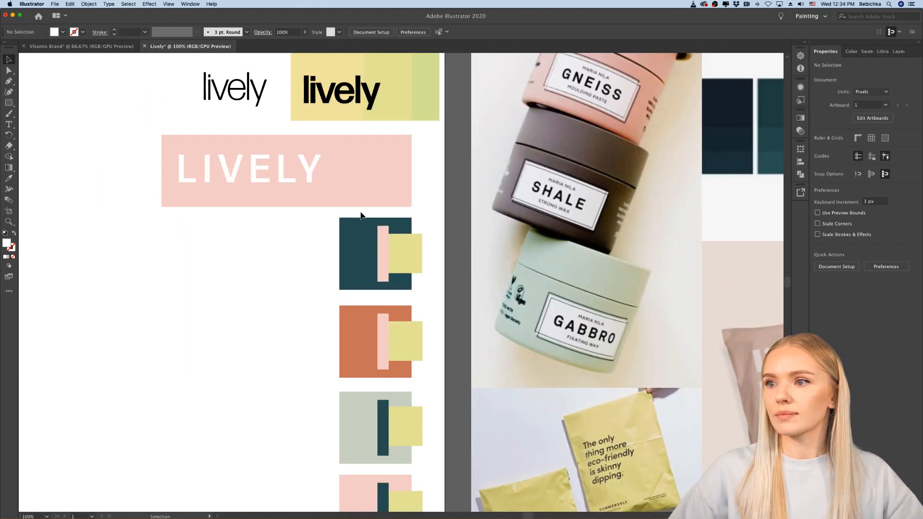
scroll(360, 212, up, 3)
scroll(360, 212, left, 2)
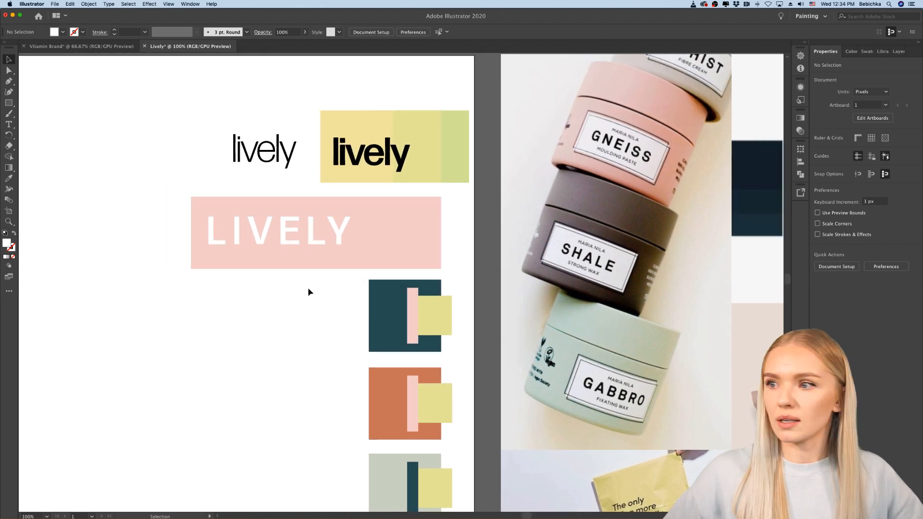
drag(290, 230, 290, 233)
click(171, 239)
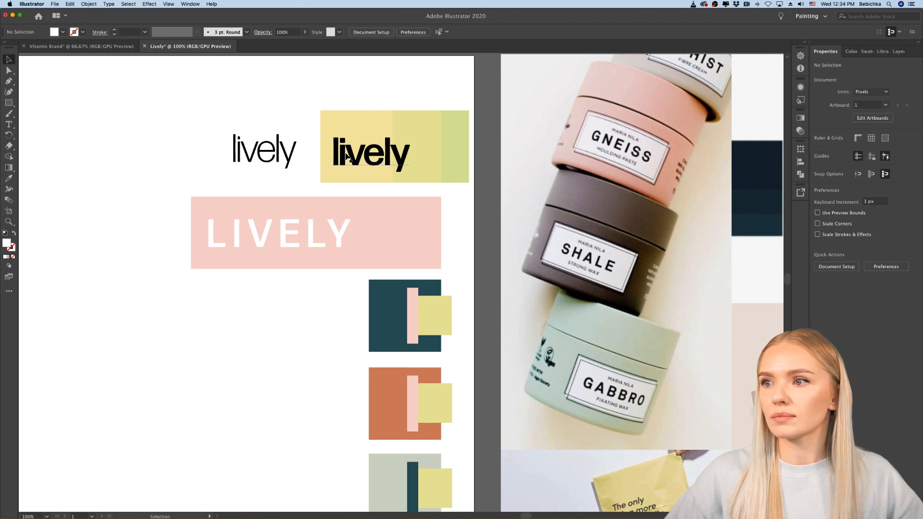
drag(349, 155, 129, 165)
triple_click(129, 165)
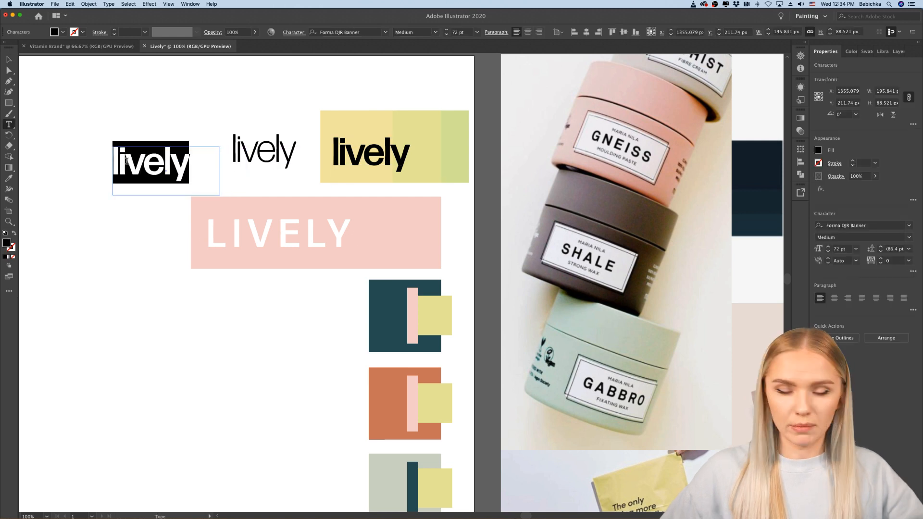
text(1.)
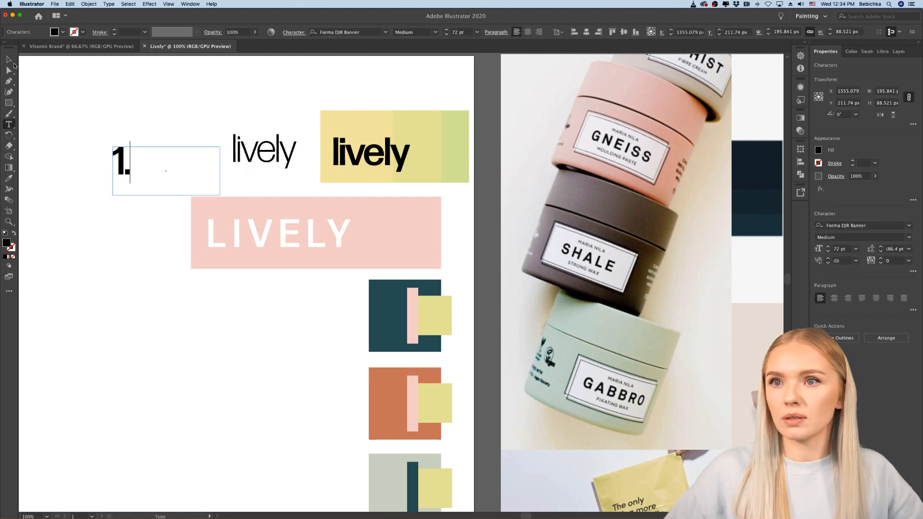
click(9, 60)
Step: Set the Light wordmark beside "1." and label the yellow-green wordmark with a copy of the number changed to "2."
drag(252, 157, 304, 159)
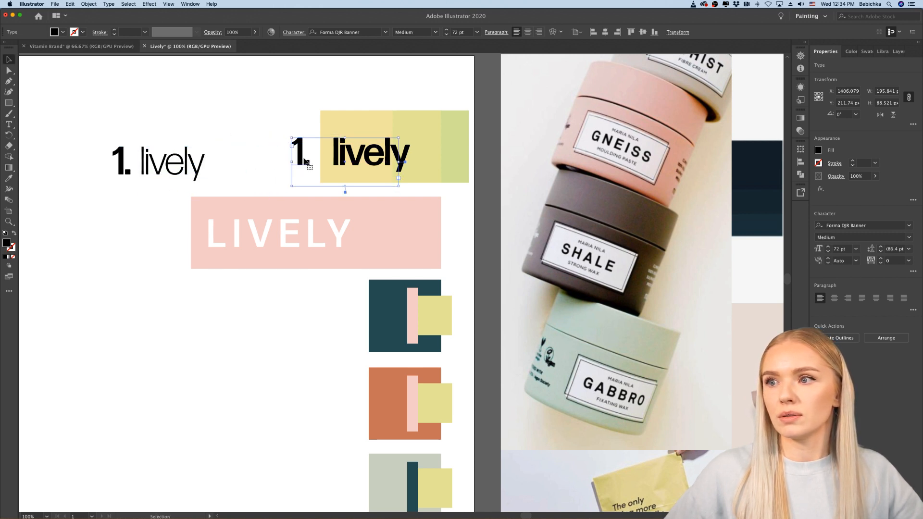
key(t)
key(BackSpace)
text(3)
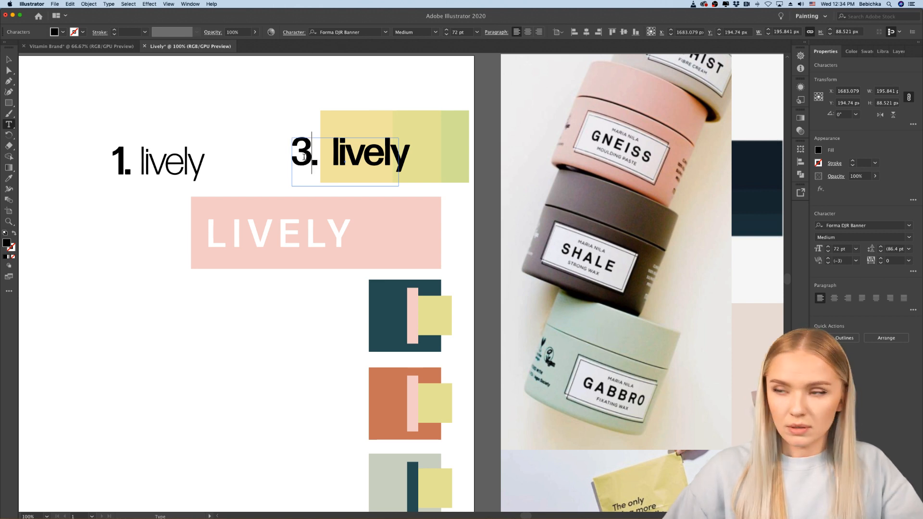
scroll(304, 158, right, 3)
key(BackSpace)
text(2)
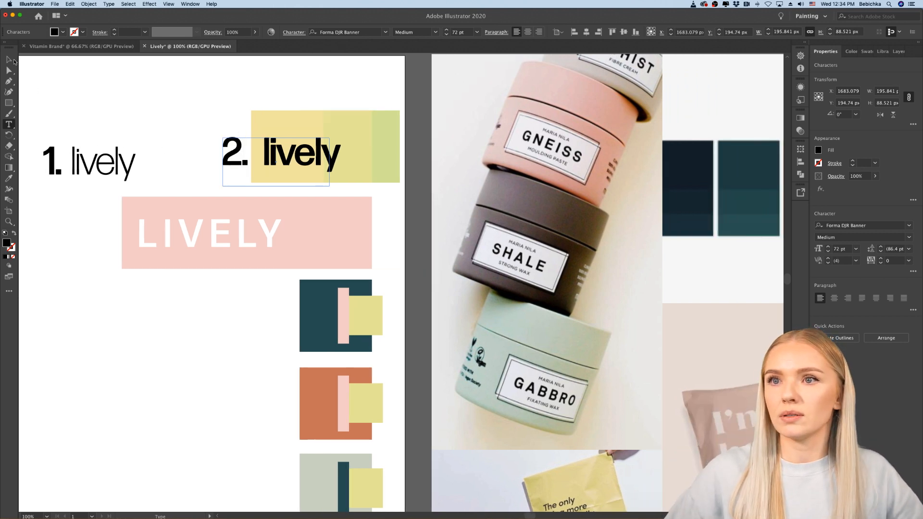
key(Escape)
Step: Copy the "2." label to the left of the white "LIVELY" on pink and change it to "3."
drag(235, 162, 107, 244)
double_click(110, 241)
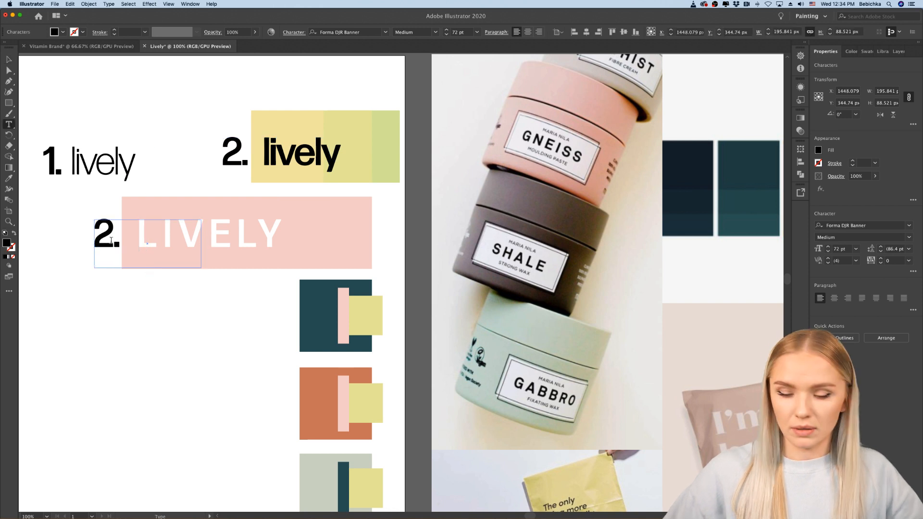
key(BackSpace)
text(3)
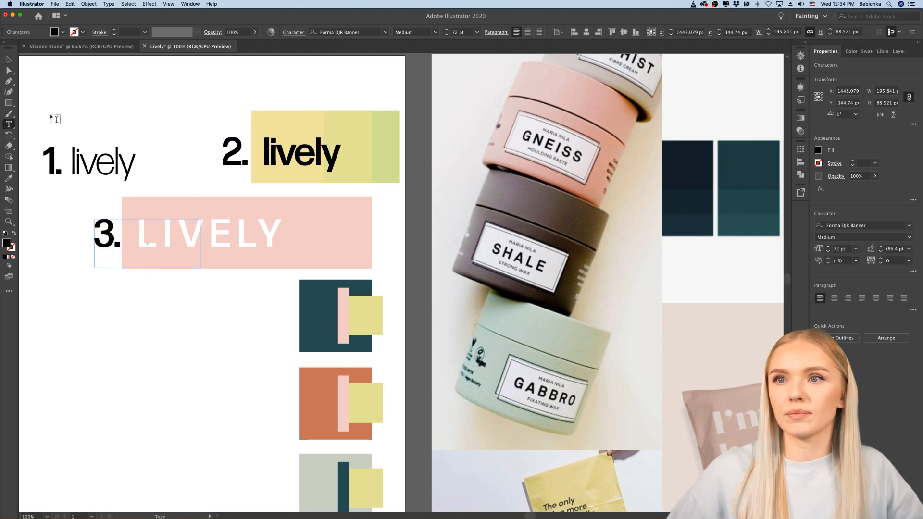
click(9, 60)
click(63, 111)
Step: Place a copy of the wide pink rectangle beside the dark teal swatch and shorten it to align with the left edge of the rectangle above
scroll(63, 111, left, 4)
scroll(63, 110, up, 1)
scroll(63, 113, left, 1)
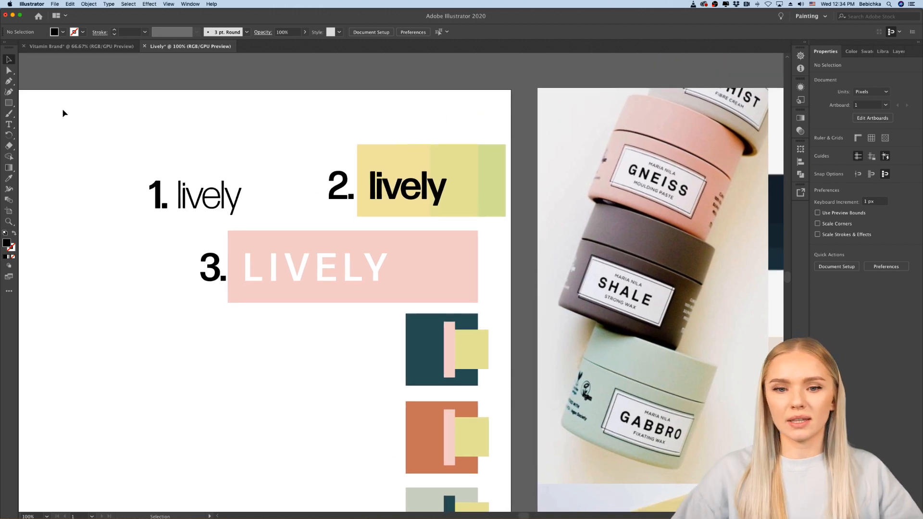
scroll(63, 113, right, 3)
scroll(63, 113, down, 1)
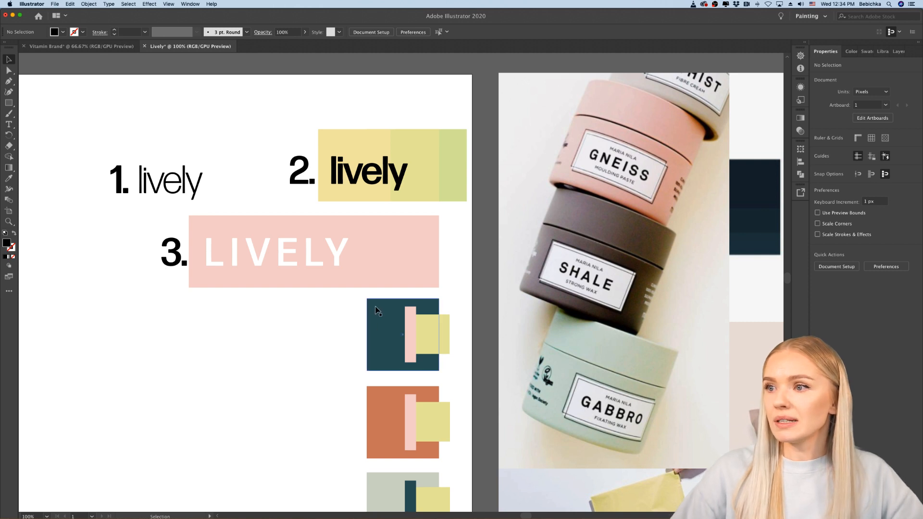
scroll(427, 247, left, 2)
drag(426, 247, 338, 330)
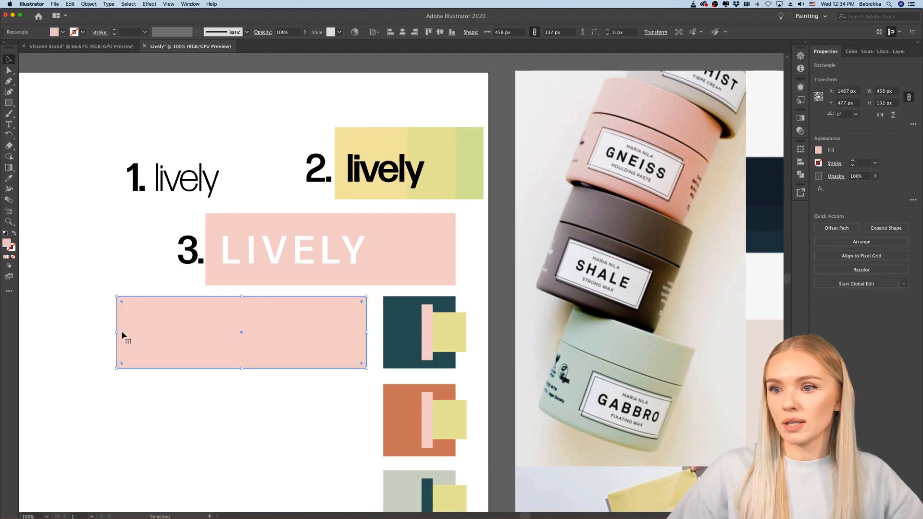
mouse_move(207, 331)
mouse_down()
mouse_move(220, 329)
mouse_move(115, 330)
mouse_move(227, 330)
mouse_move(205, 330)
mouse_up()
click(185, 341)
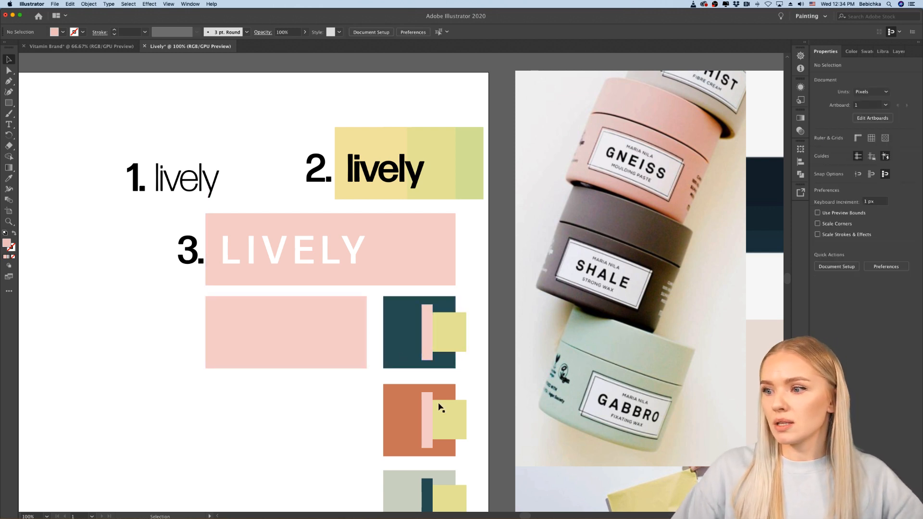
Step: Place a copy of the orange square behind the Light "lively" wordmark and recolour that text white
drag(395, 421, 240, 179)
click(189, 186)
double_click(188, 182)
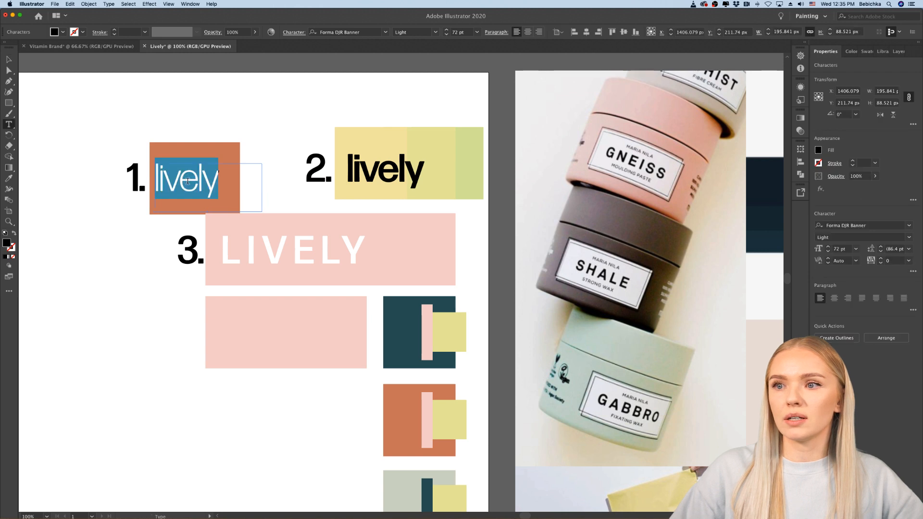
double_click(6, 244)
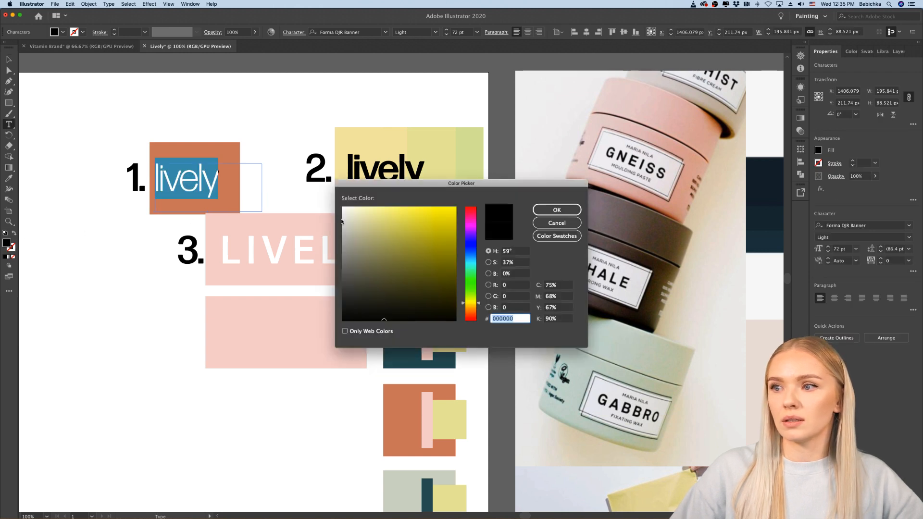
drag(342, 221, 331, 200)
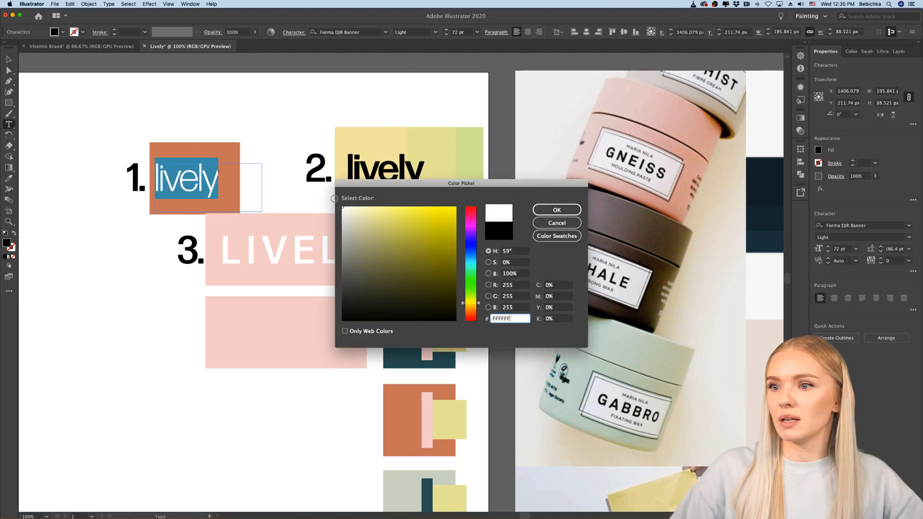
click(556, 211)
click(115, 388)
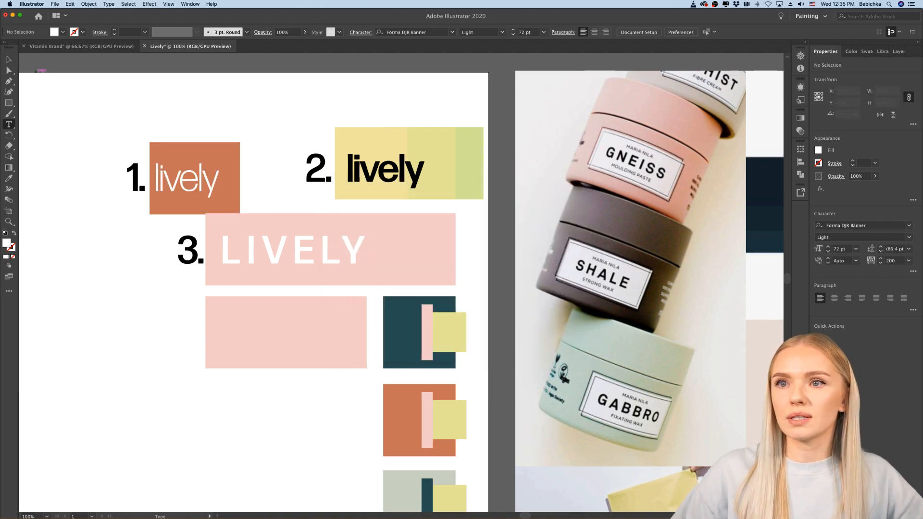
Step: Move the "1." label, orange square and white "lively" up together, level with the yellow-green strip
click(8, 60)
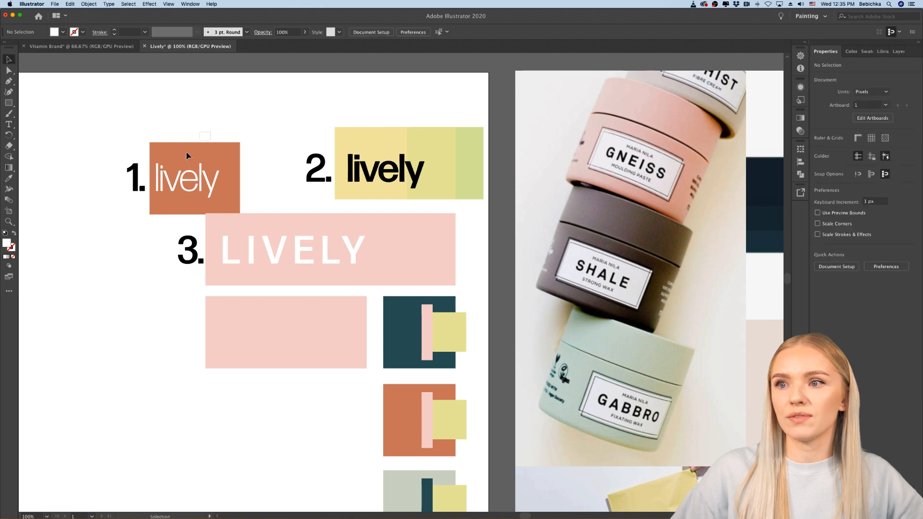
drag(163, 183, 167, 165)
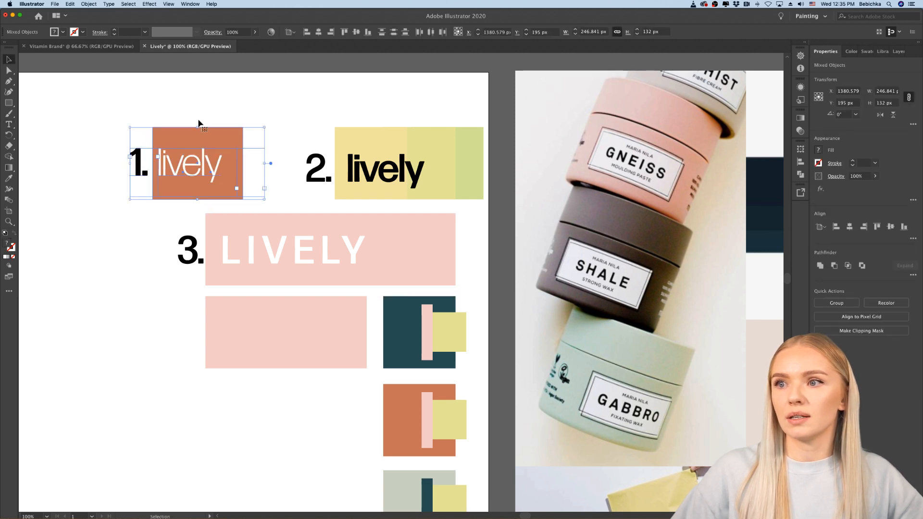
click(346, 200)
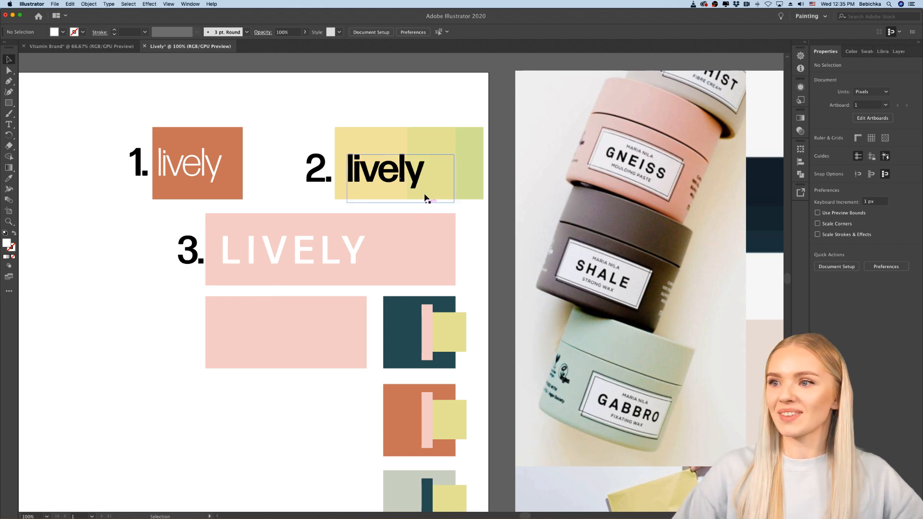
Step: Narrow the text frame of the "2." label to fit its characters and shift it slightly towards the yellow-green strip
scroll(188, 335, left, 3)
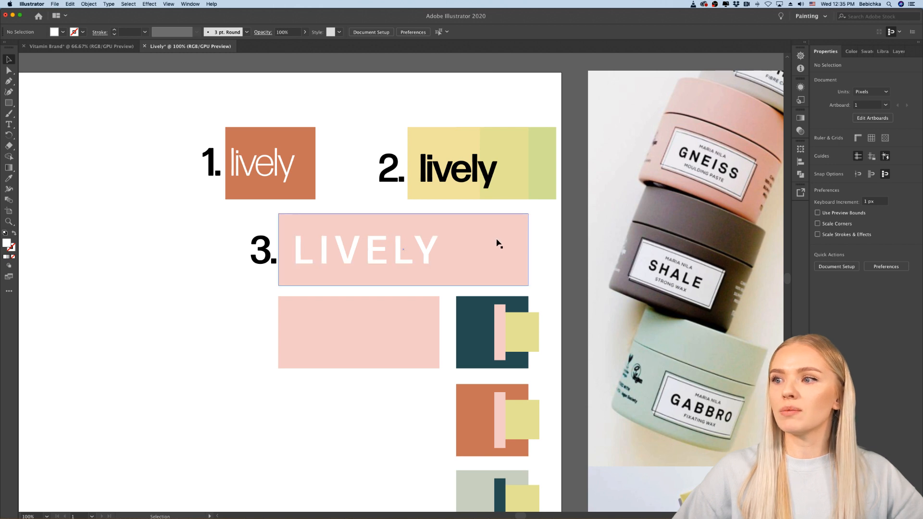
click(447, 176)
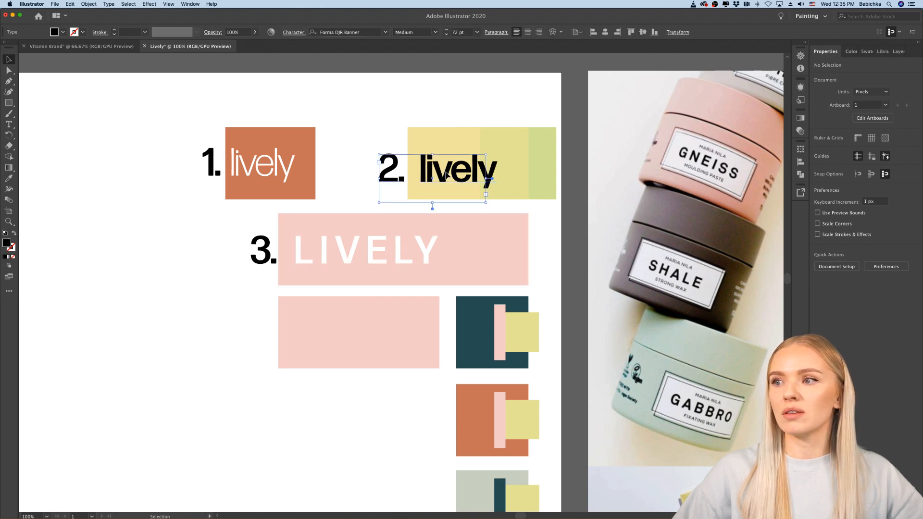
click(397, 180)
drag(488, 178, 410, 177)
click(377, 122)
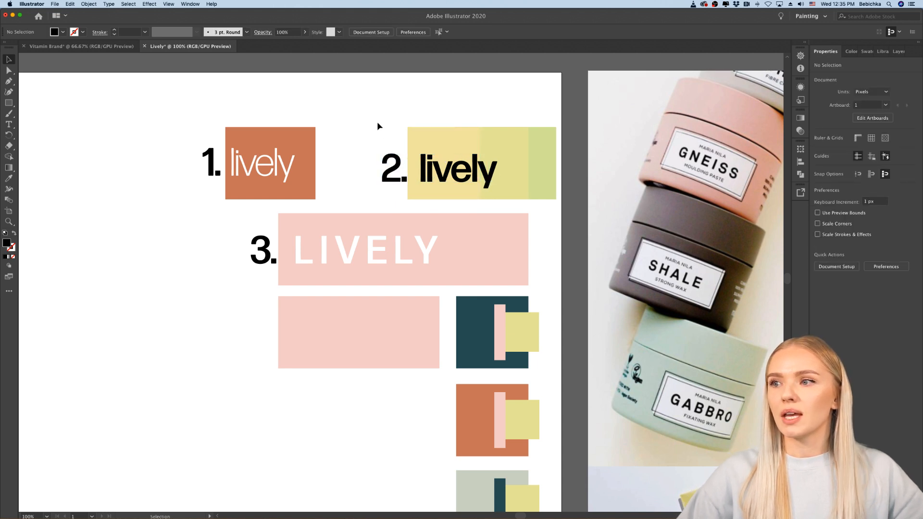
Step: Move the grey-green square from its swatch group to just below the shorter pink rectangle
scroll(377, 122, right, 3)
scroll(377, 122, down, 5)
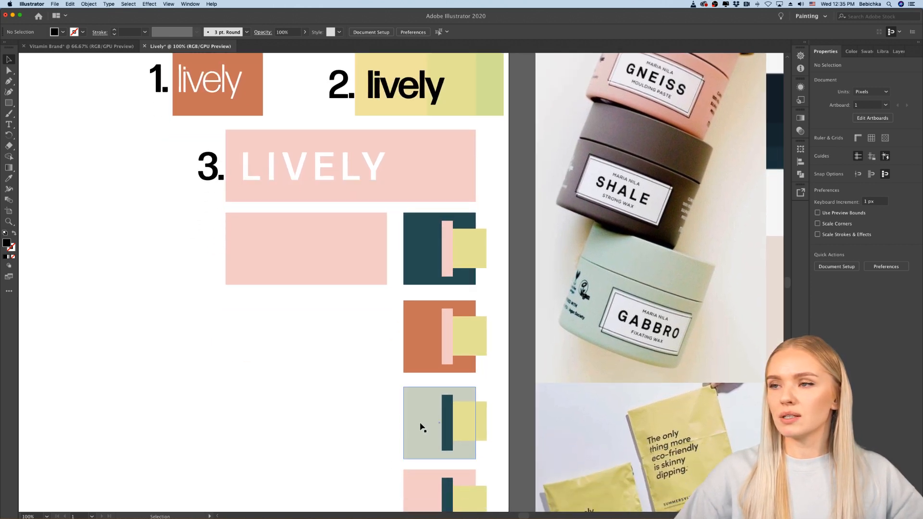
drag(420, 427, 243, 341)
click(343, 345)
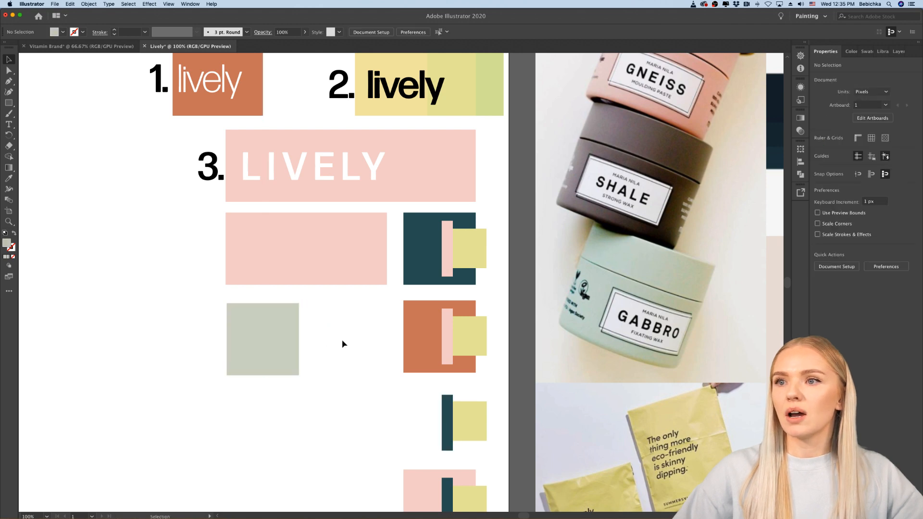
Step: Delete the "1." option with its orange square and Light wordmark, and remove the "2." and "3." labels
scroll(343, 343, down, 4)
scroll(344, 340, left, 2)
scroll(347, 289, up, 5)
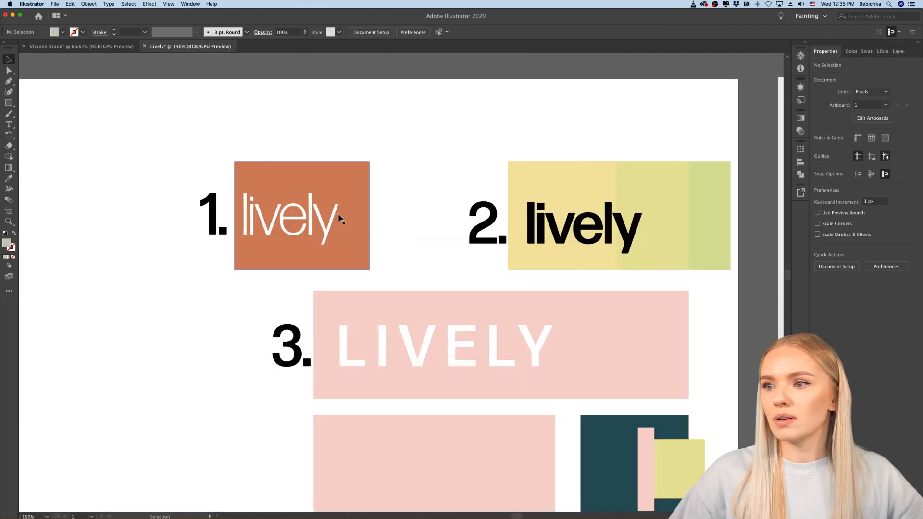
click(190, 224)
key(Delete)
click(500, 239)
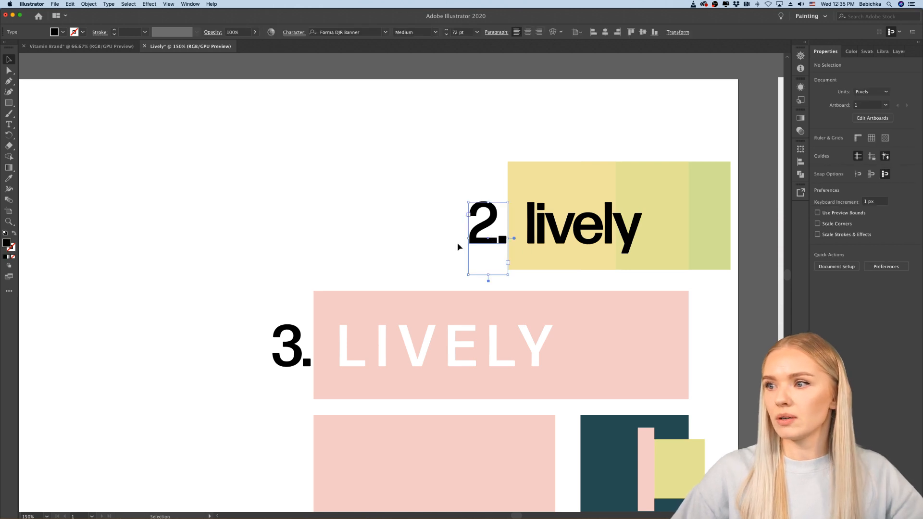
shift+click(291, 344)
key(Delete)
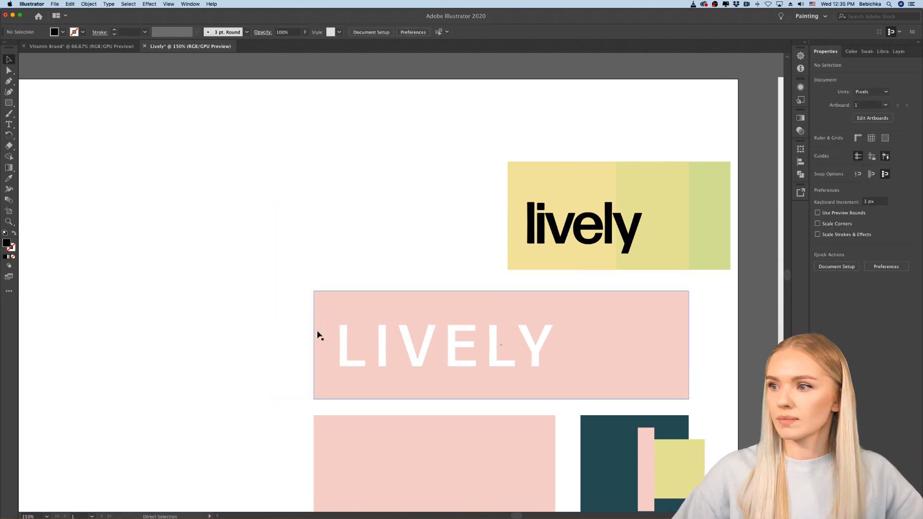
Step: Move the Medium "lively" wordmark to the artboard's empty upper-left area and the white "LIVELY" text directly beneath it
scroll(318, 333, down, 4)
scroll(317, 334, up, 2)
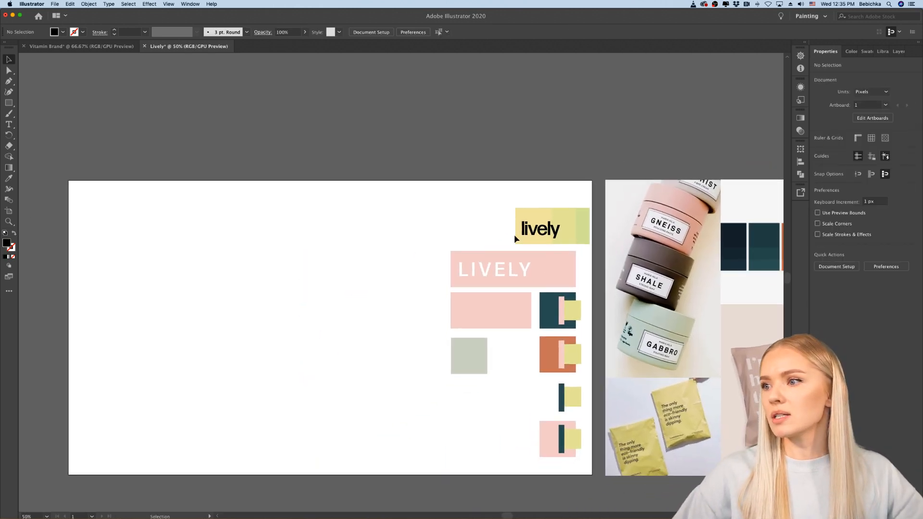
drag(531, 236, 96, 216)
drag(500, 273, 185, 258)
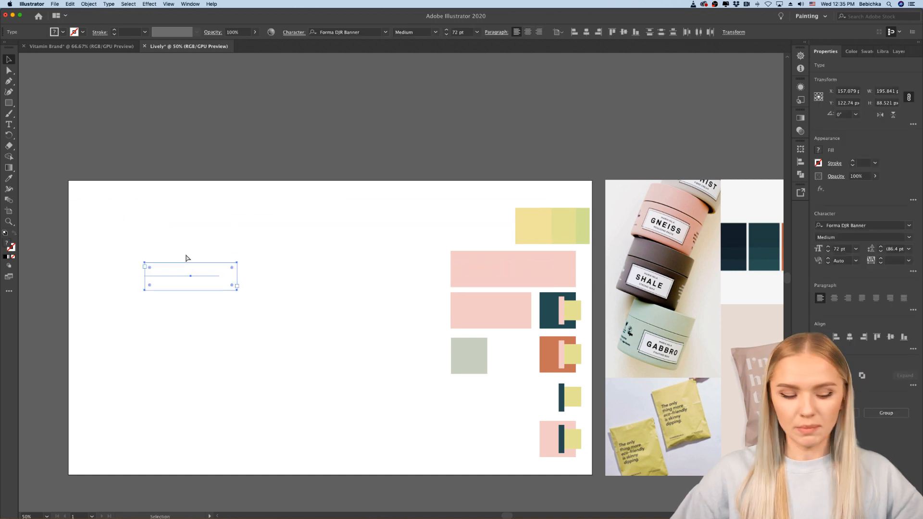
key(super+z)
click(478, 231)
drag(502, 279, 92, 254)
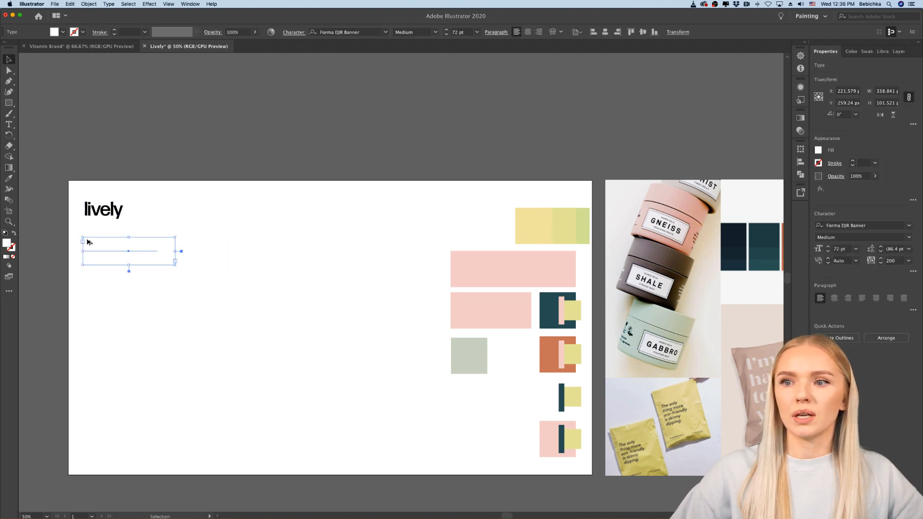
Step: Recolour the white "LIVELY" text beneath the lowercase wordmark to black
scroll(87, 240, up, 4)
scroll(87, 240, up, 2)
scroll(87, 240, left, 1)
double_click(149, 291)
key(super+a)
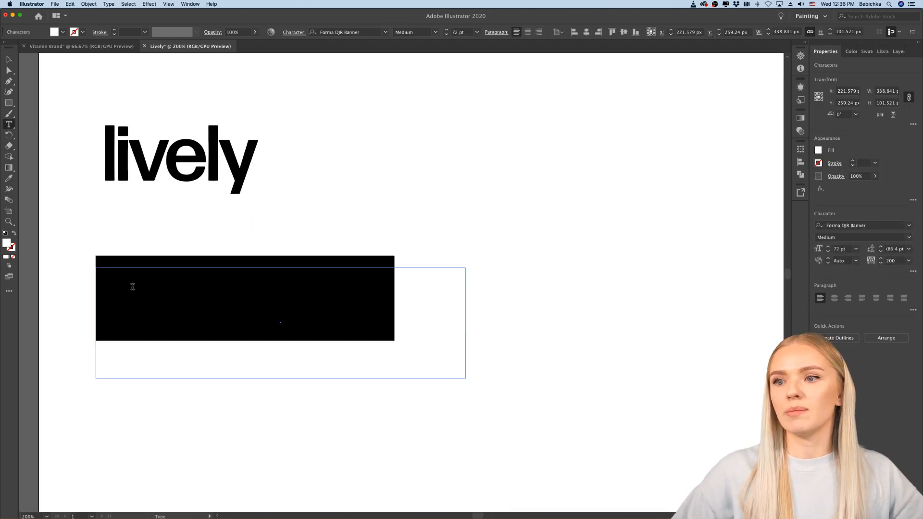
double_click(7, 243)
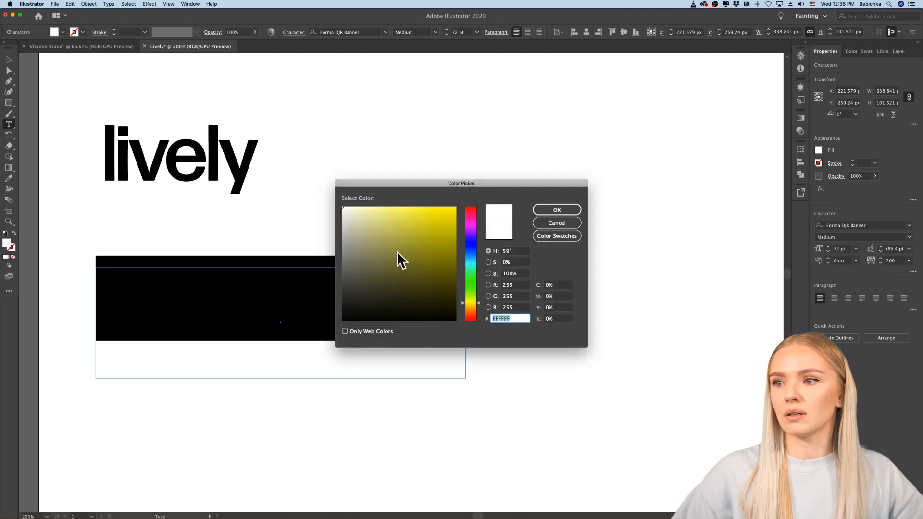
drag(398, 258, 334, 324)
click(557, 210)
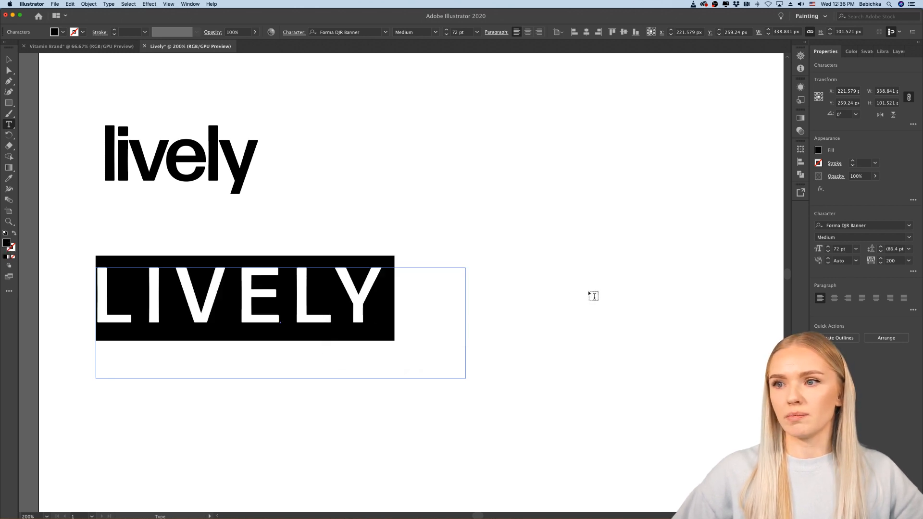
key(super+shift+a)
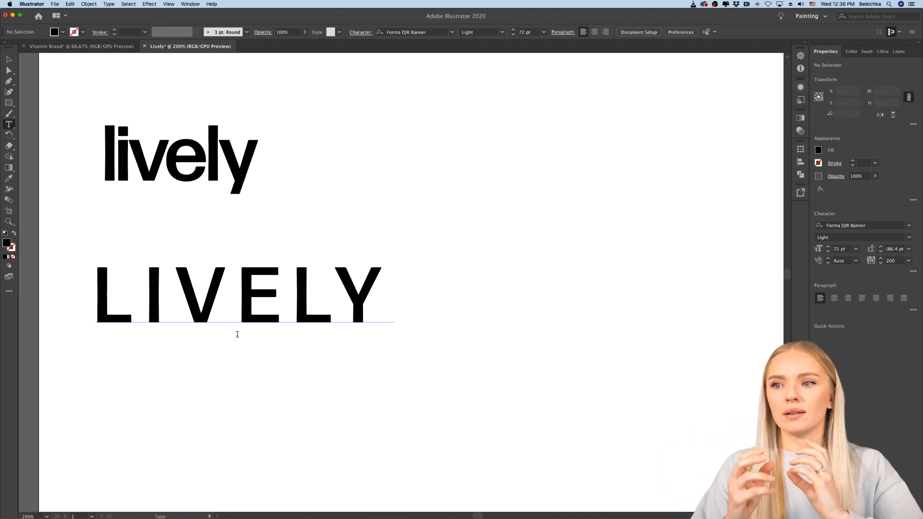
Step: Set the tracking of the lowercase "lively" wordmark to 50
scroll(239, 334, down, 10)
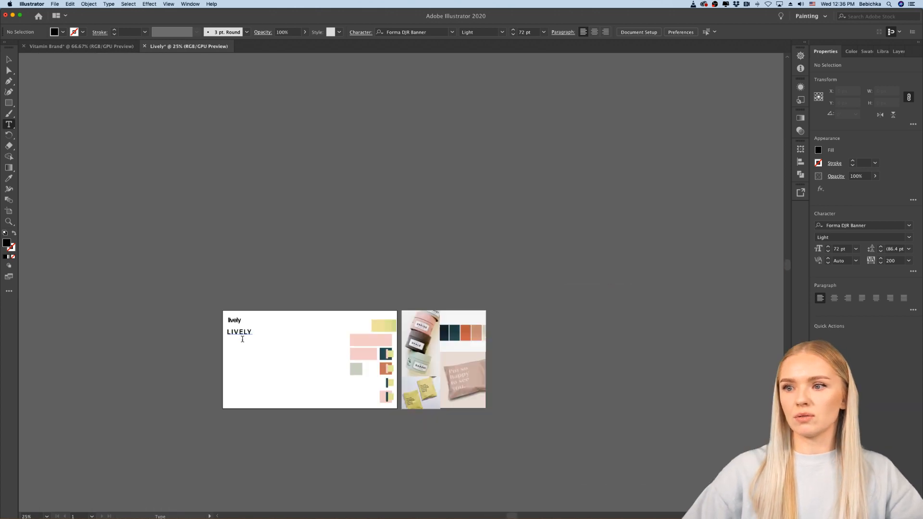
scroll(372, 336, up, 2)
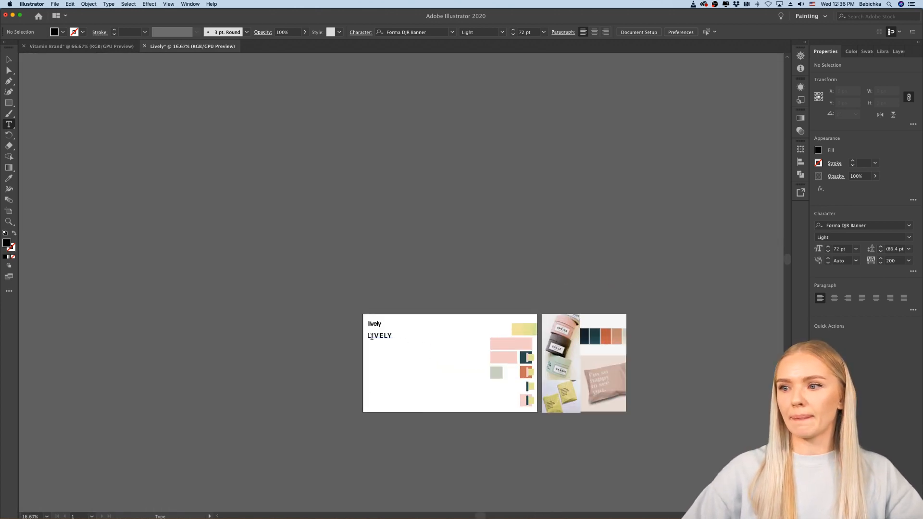
scroll(412, 340, up, 1)
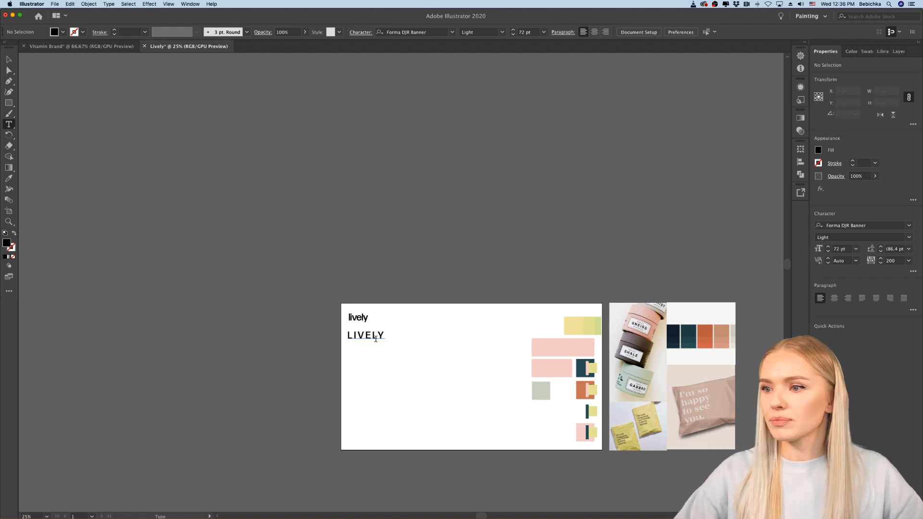
scroll(386, 349, up, 5)
scroll(280, 259, up, 1)
scroll(280, 260, right, 2)
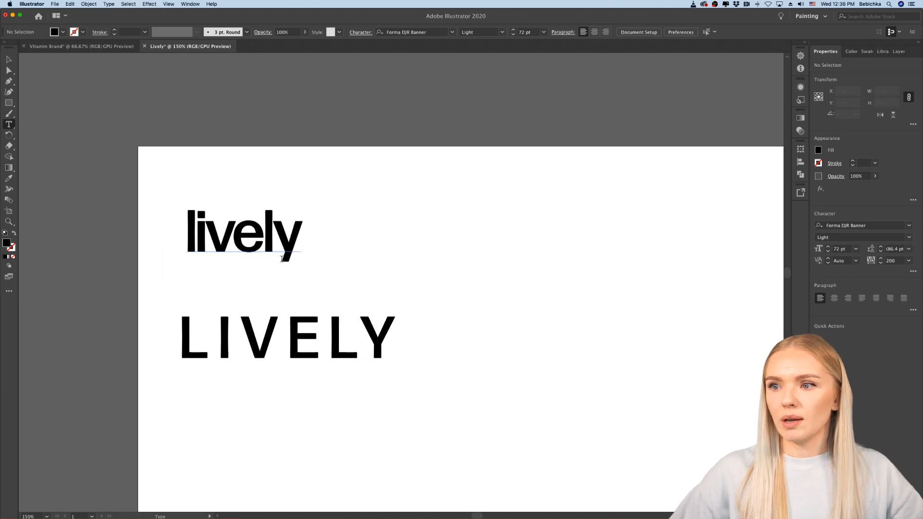
key(v)
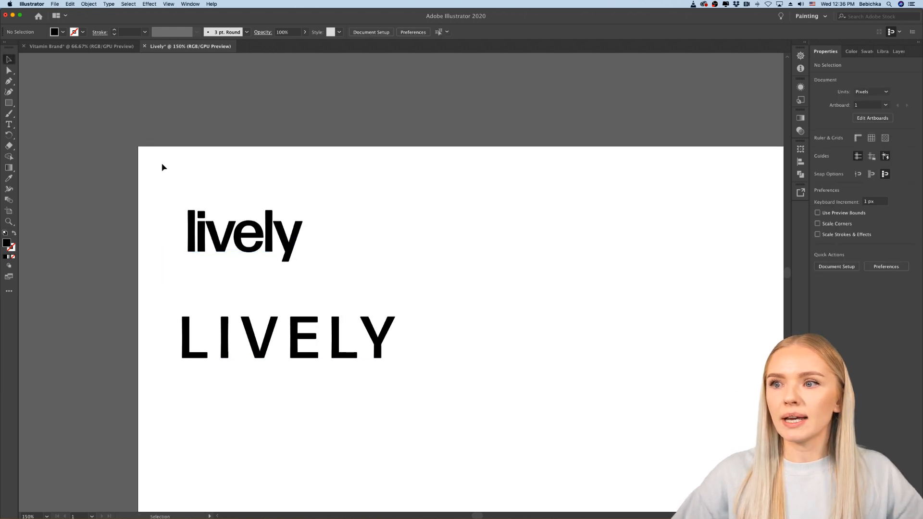
click(279, 253)
double_click(279, 253)
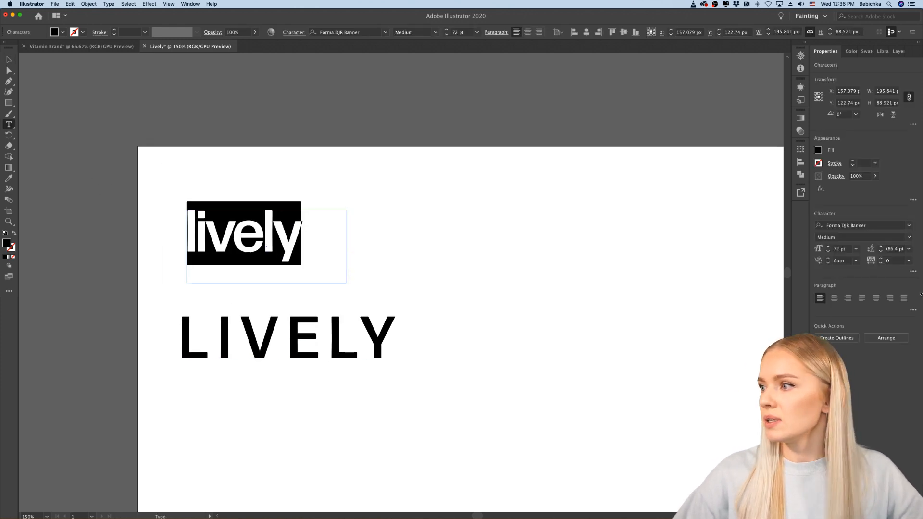
click(910, 261)
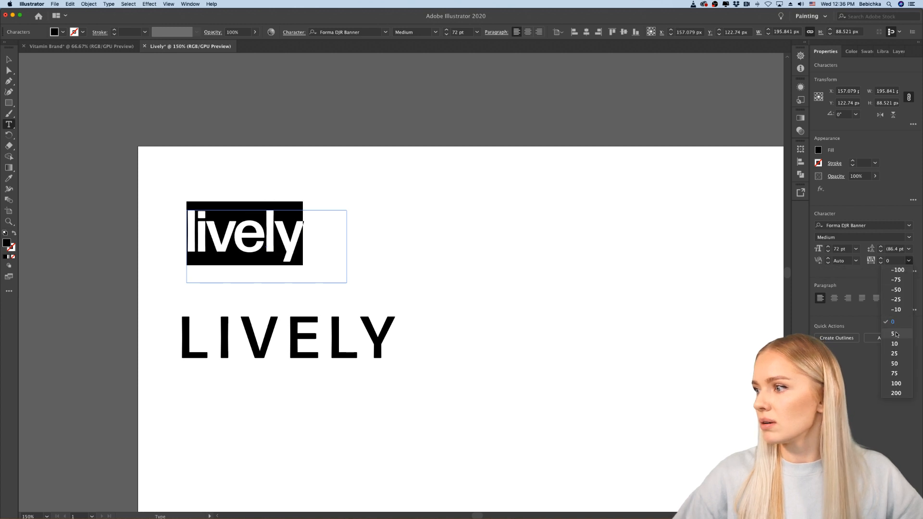
click(896, 364)
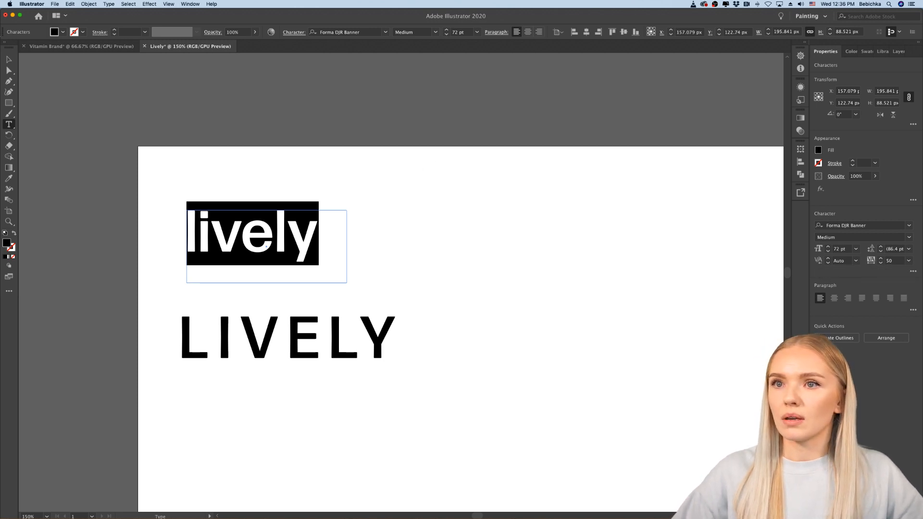
click(8, 59)
click(229, 193)
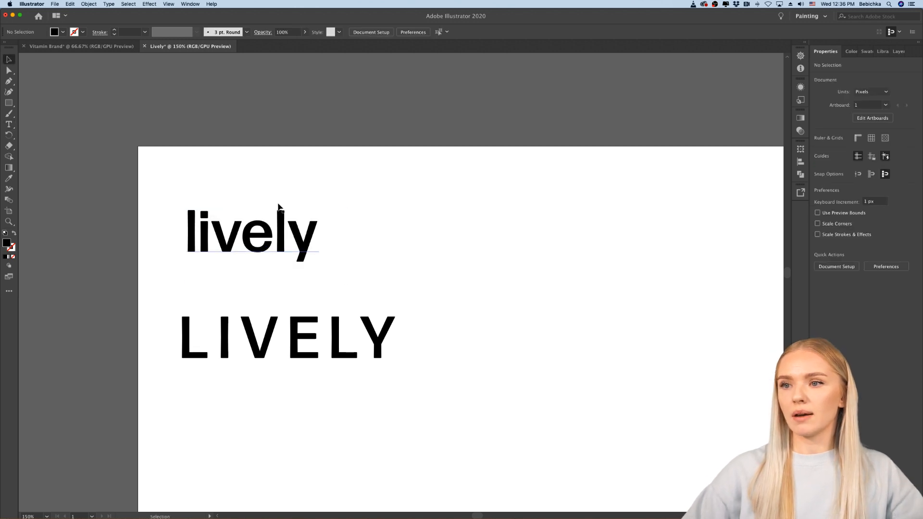
Step: Try wider and tighter tracking values on the lowercase "lively" wordmark, ending back at 50
click(263, 244)
double_click(263, 244)
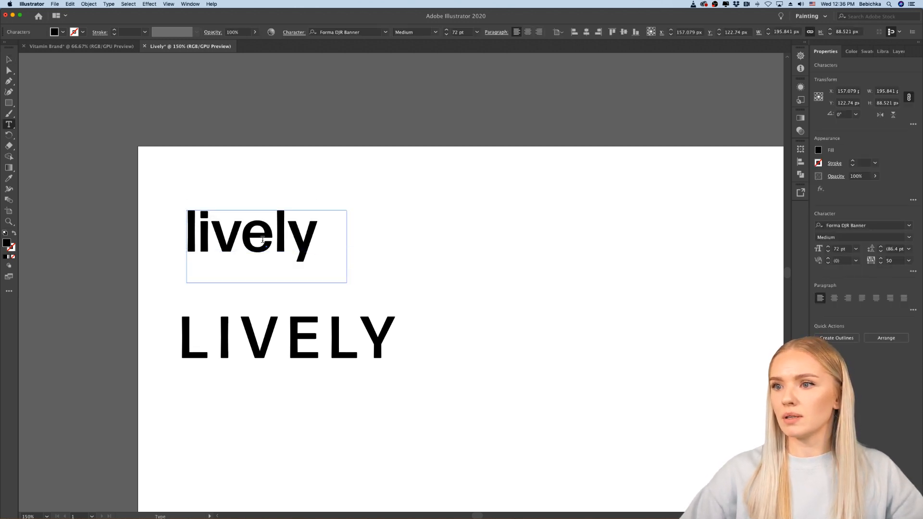
double_click(263, 245)
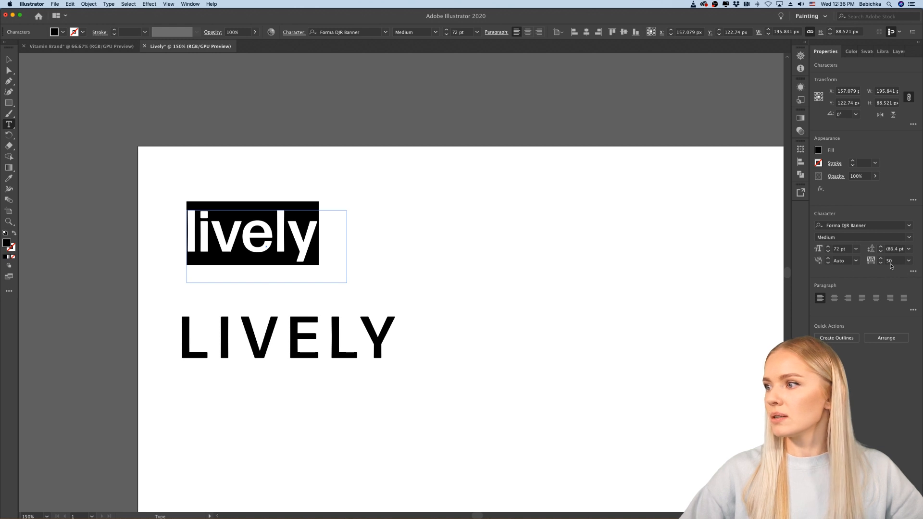
click(908, 260)
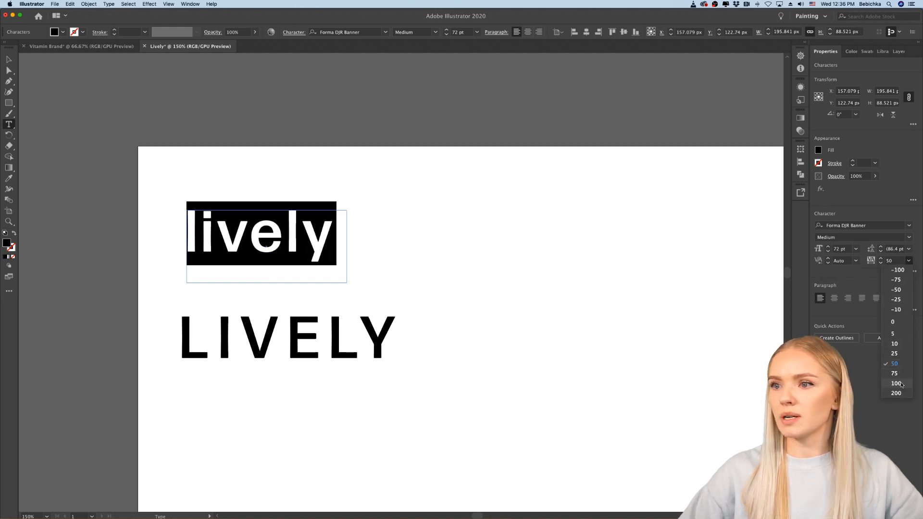
click(894, 261)
key(Up)
key(Up)
key(Up)
key(Up)
key(Up)
key(Up)
key(Up)
key(Up)
key(Up)
key(Up)
key(Up)
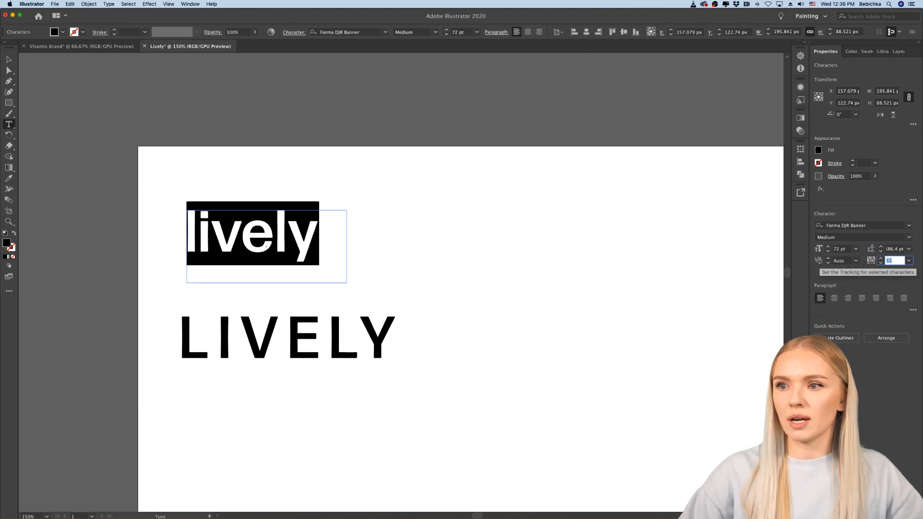
key(Up)
key(Up)
key(Up)
key(Up)
key(Up)
key(Up)
key(Up)
key(Up)
key(Up)
key(Up)
key(Up)
key(Up)
key(Up)
key(Up)
key(Up)
key(Up)
key(Up)
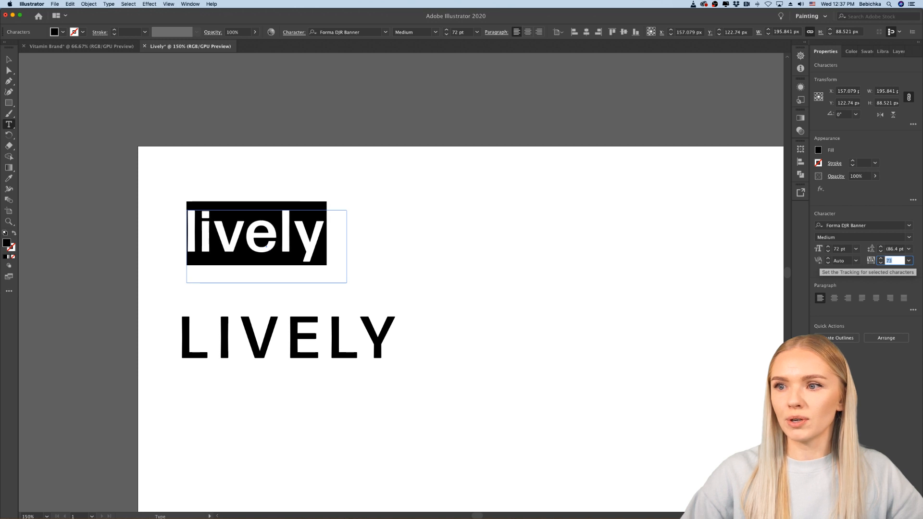
key(Down)
key(Down)
key(Down)
key(Down)
key(Down)
key(Down)
key(Down)
key(Down)
key(Down)
key(Down)
key(Down)
key(Down)
key(Down)
key(Down)
key(Down)
key(Down)
key(Down)
key(Down)
key(Down)
key(Down)
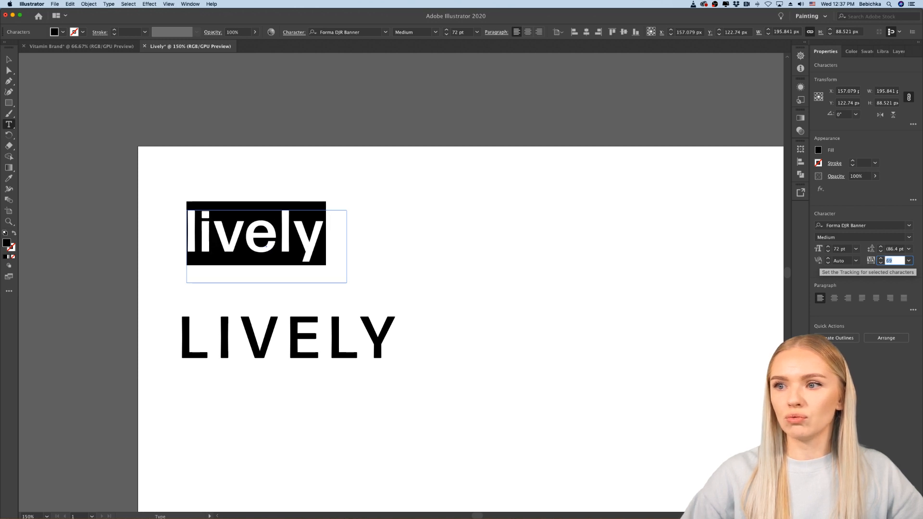
key(Down)
key(Down)
key(Down)
key(Down)
key(Down)
key(Down)
key(Down)
key(Down)
key(Down)
key(Down)
key(Down)
key(Down)
key(Down)
key(Down)
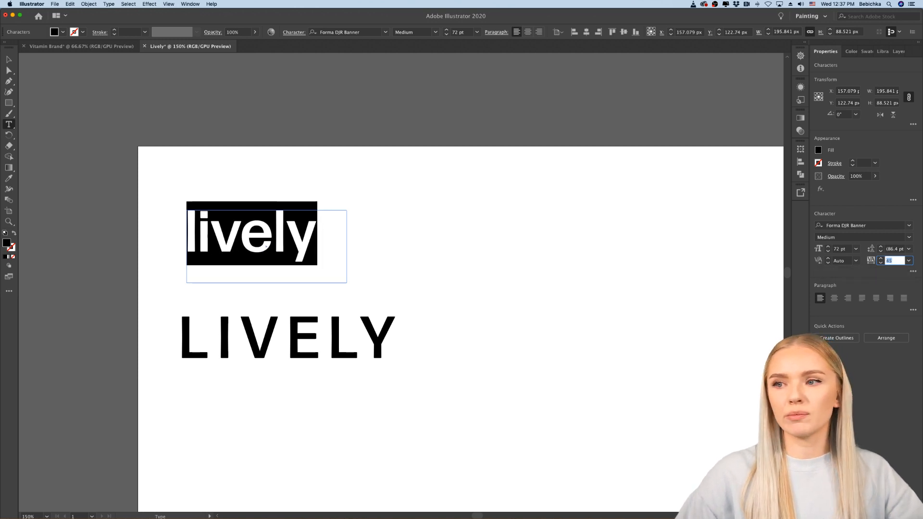
key(Up)
key(Up)
key(Up)
key(Up)
key(Up)
key(Up)
key(Up)
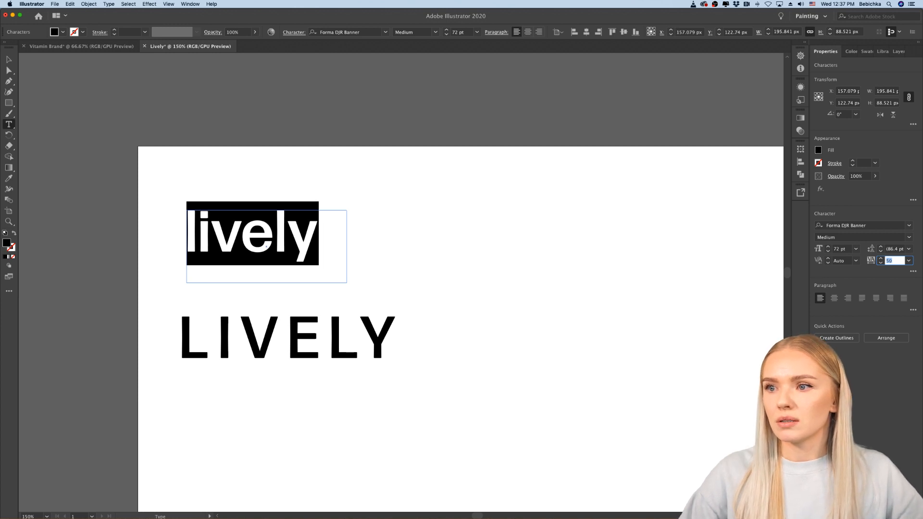
click(8, 58)
click(70, 174)
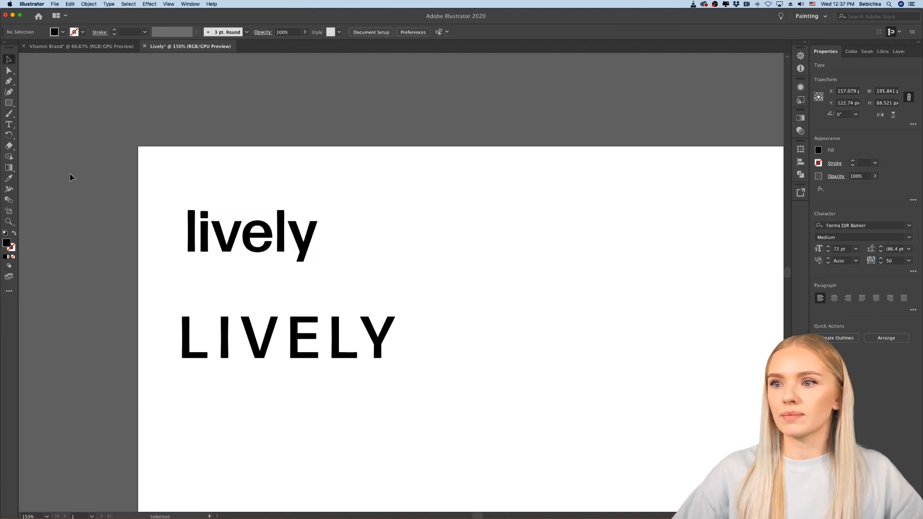
Step: Duplicate the lowercase "lively" wordmark straight down, placing the copy below the uppercase "LIVELY" text
scroll(71, 174, down, 4)
scroll(71, 175, left, 2)
scroll(96, 192, up, 4)
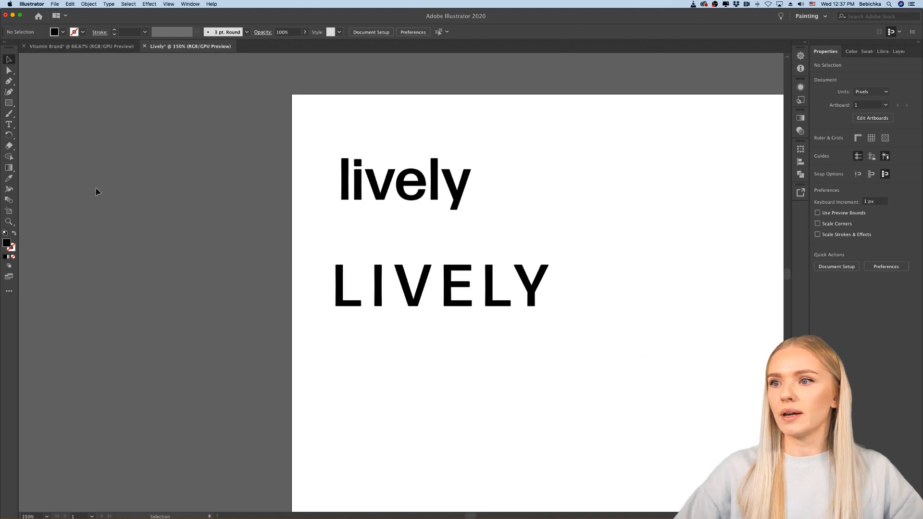
scroll(96, 192, right, 4)
scroll(97, 192, down, 2)
drag(308, 150, 327, 365)
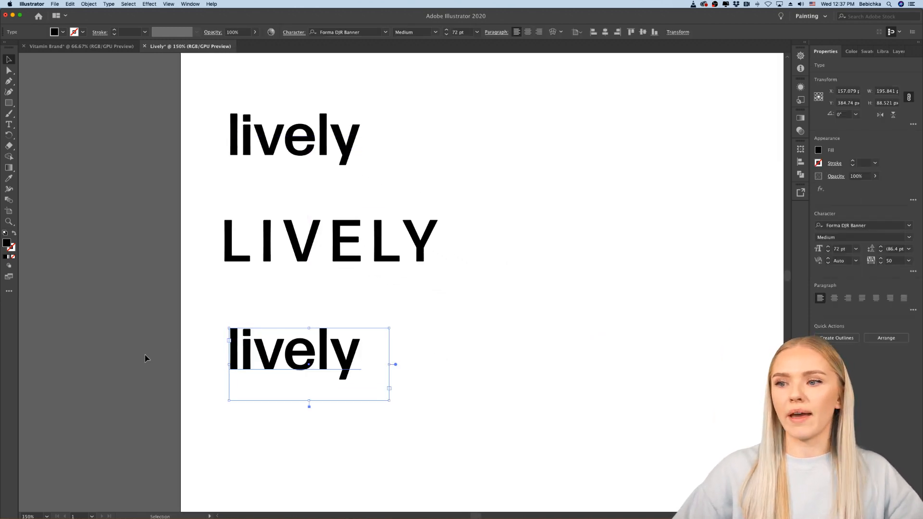
click(189, 363)
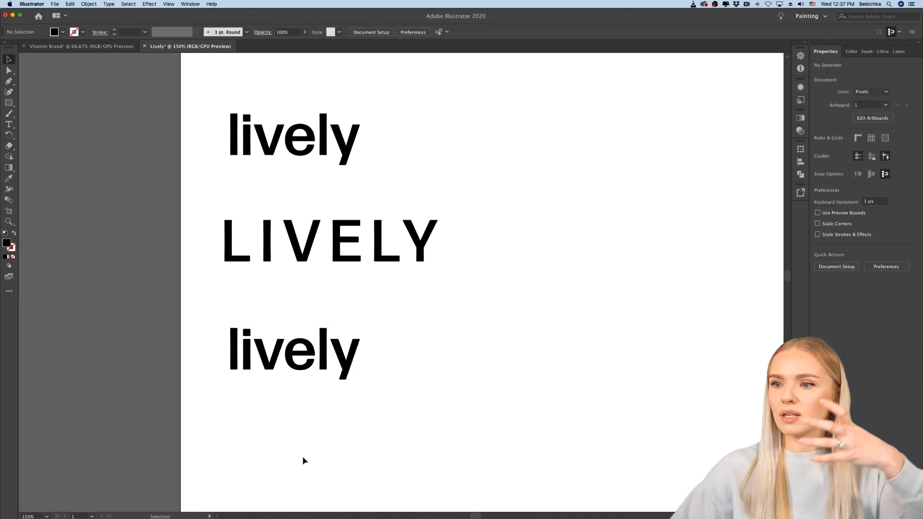
Step: Switch to Chrome and examine the styles of the Forma DJR Display family on Adobe Fonts
mouse_move(346, 515)
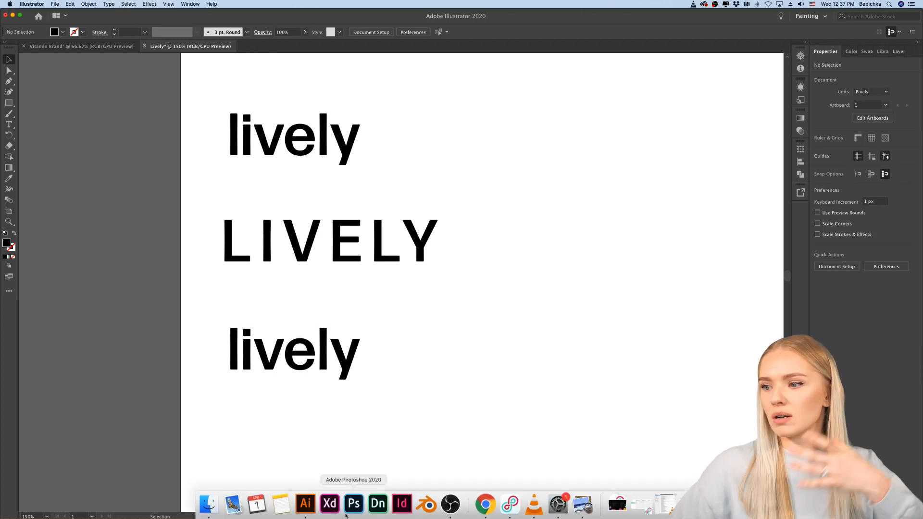
click(485, 504)
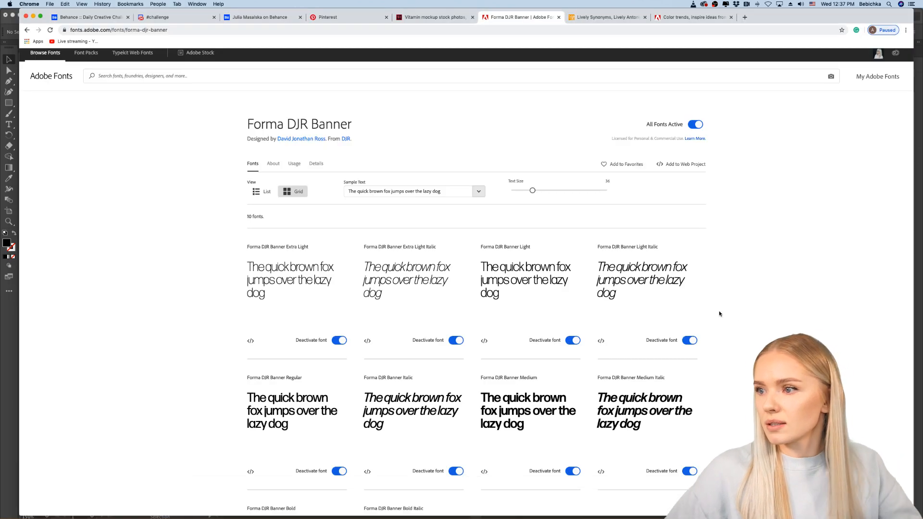
click(27, 31)
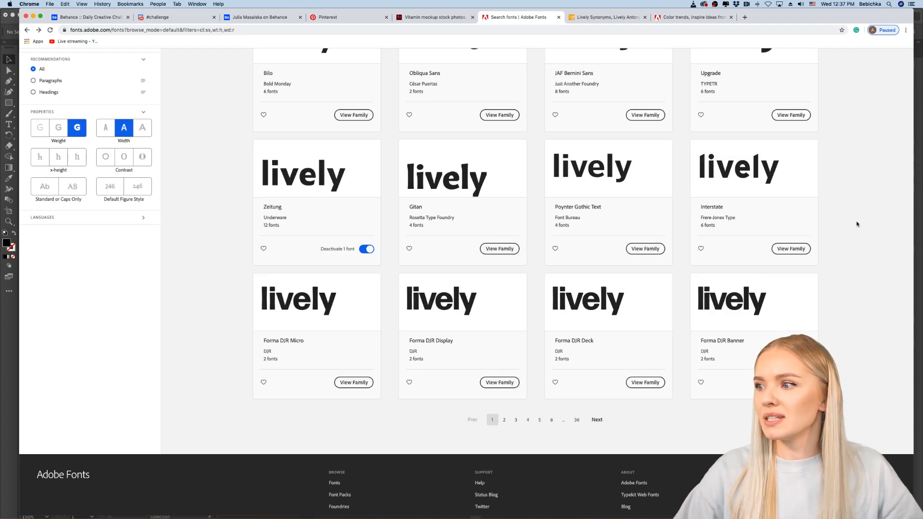
scroll(856, 221, down, 3)
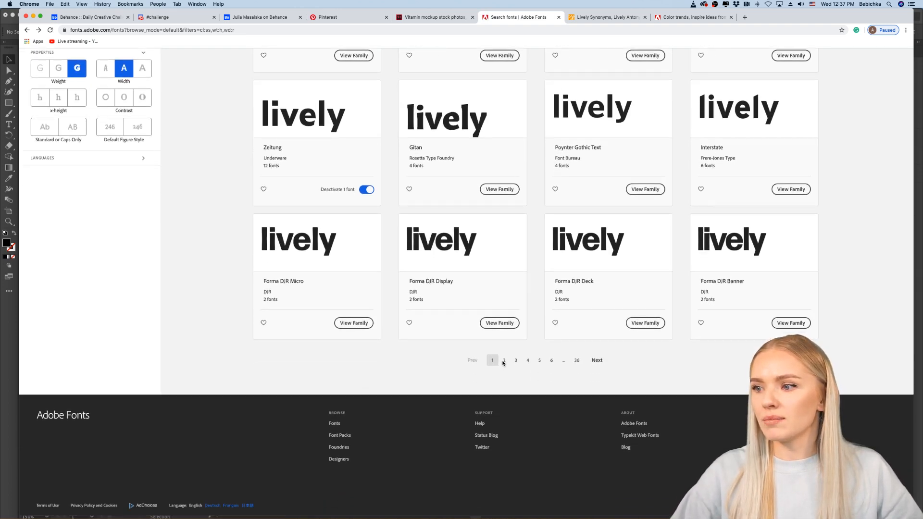
click(502, 334)
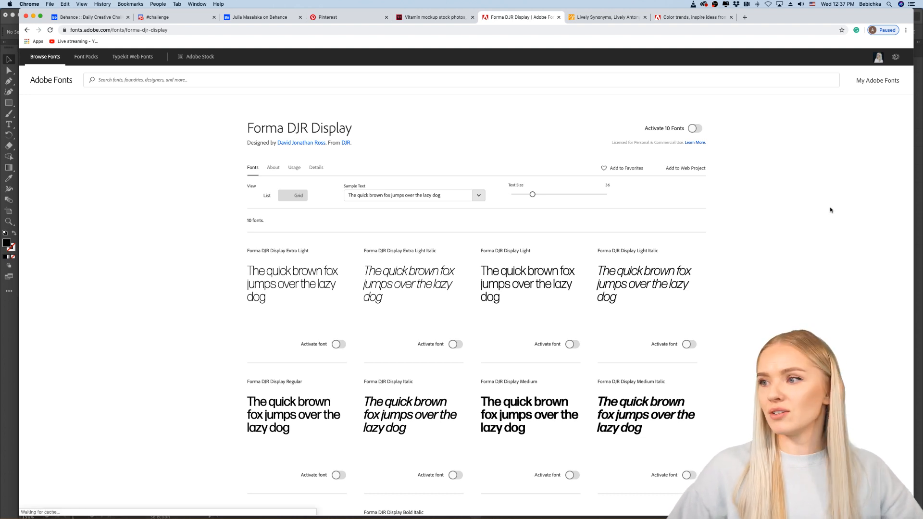
scroll(773, 255, down, 2)
scroll(773, 254, down, 5)
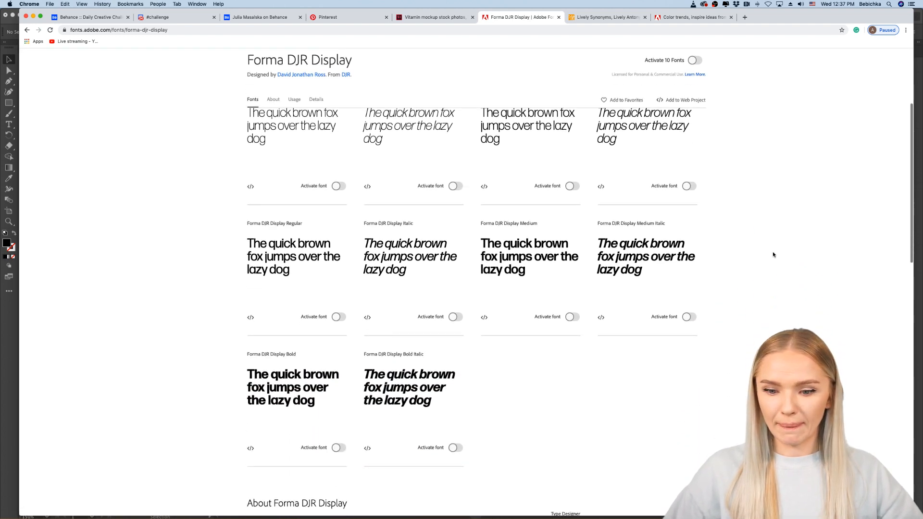
scroll(773, 255, down, 1)
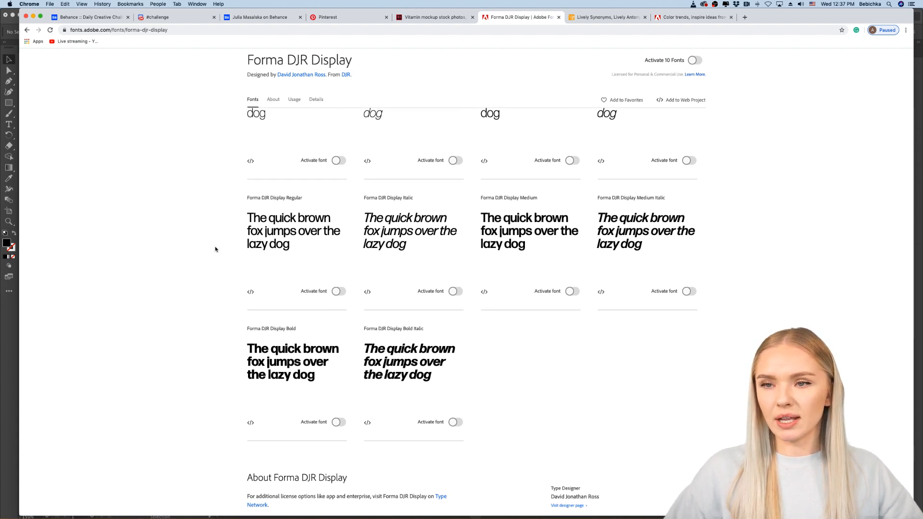
Step: Switch back to Illustrator and duplicate the top "lively" wordmark, placing the copy beside it at the same height
click(5, 354)
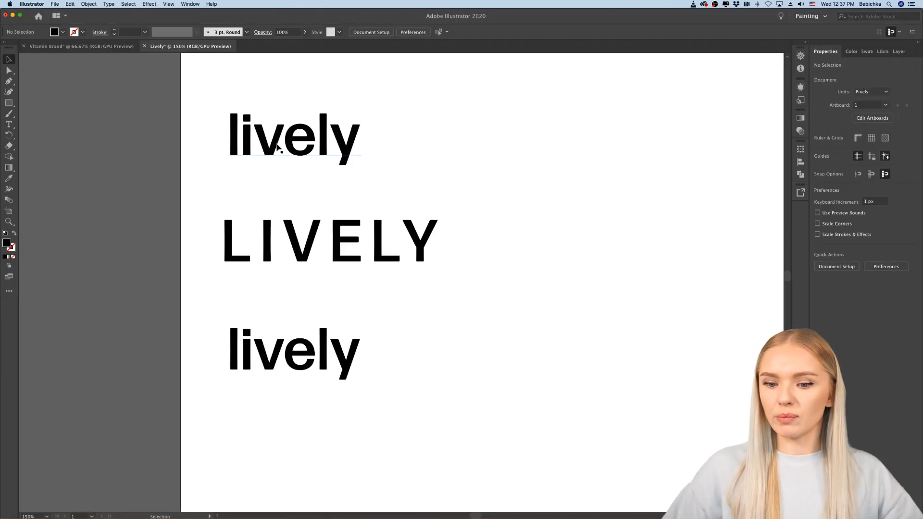
click(306, 160)
drag(306, 160, 499, 153)
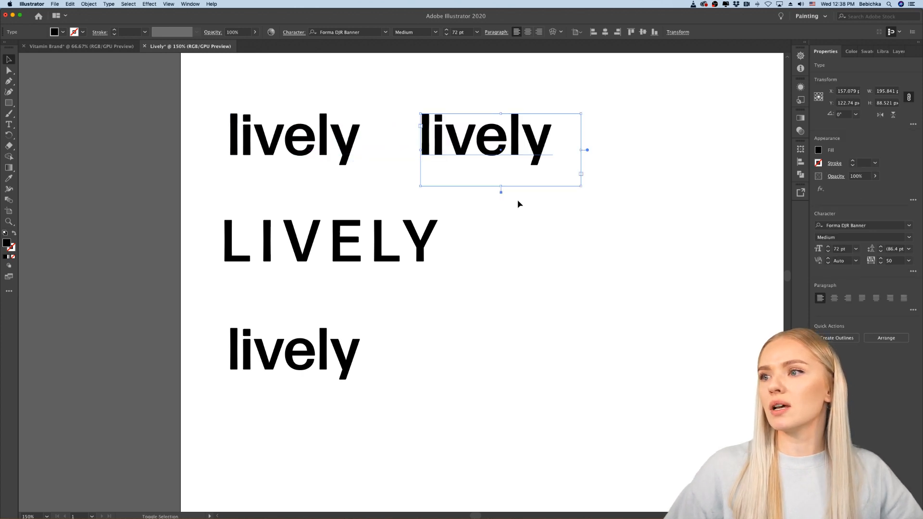
Step: Set the tracking of the copied "lively" wordmark beside the original to -40
double_click(502, 147)
click(896, 260)
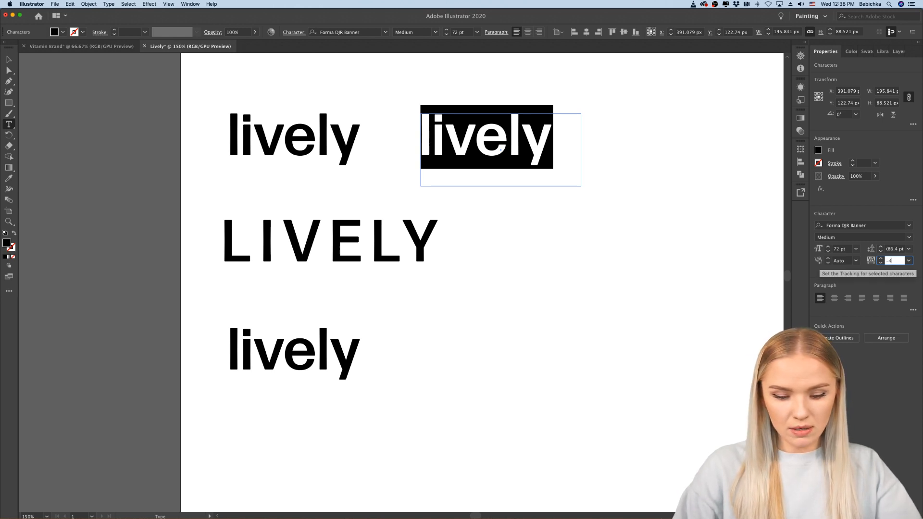
key(Return)
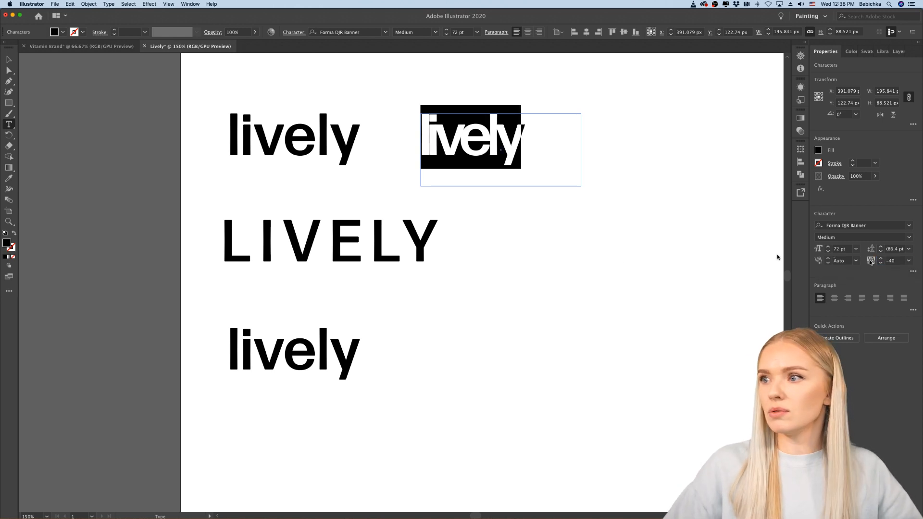
key(Escape)
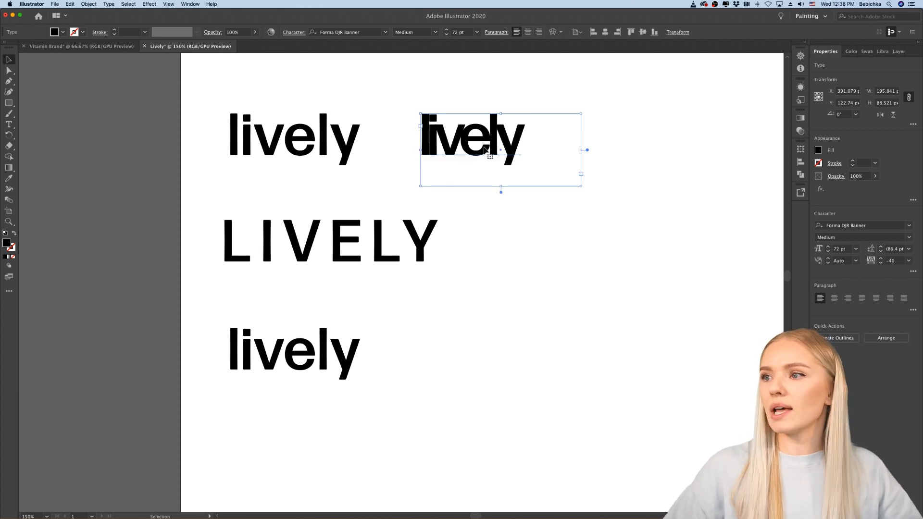
Step: Convert the tightly tracked "lively" copy to outlines
key(super+equal)
key(super+equal)
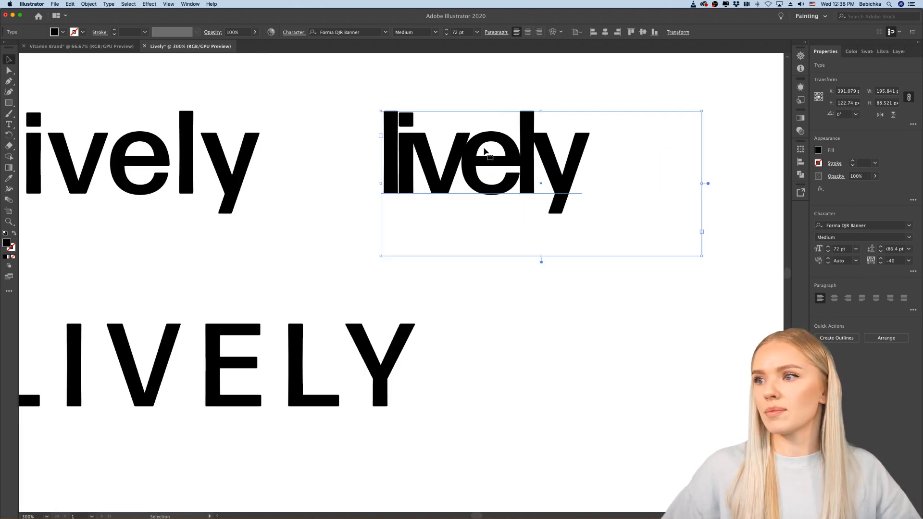
scroll(484, 152, right, 1)
scroll(484, 152, up, 1)
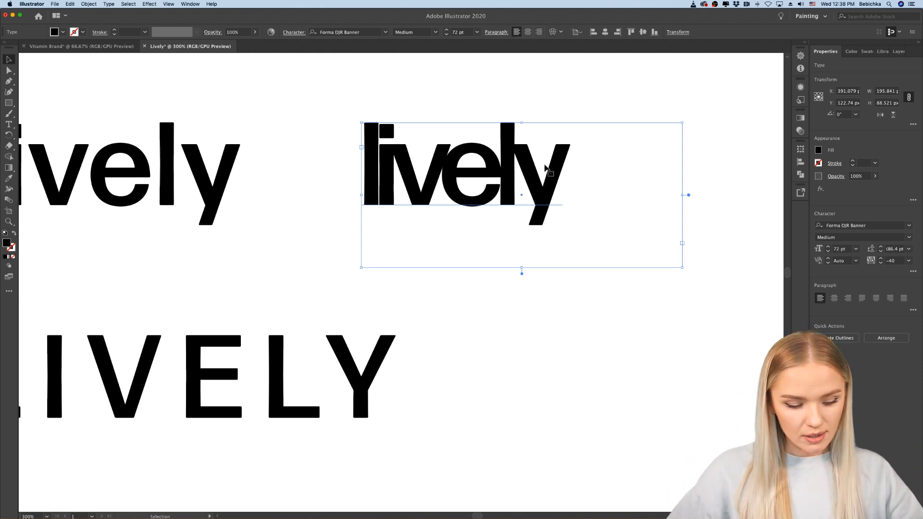
key(shift+super+o)
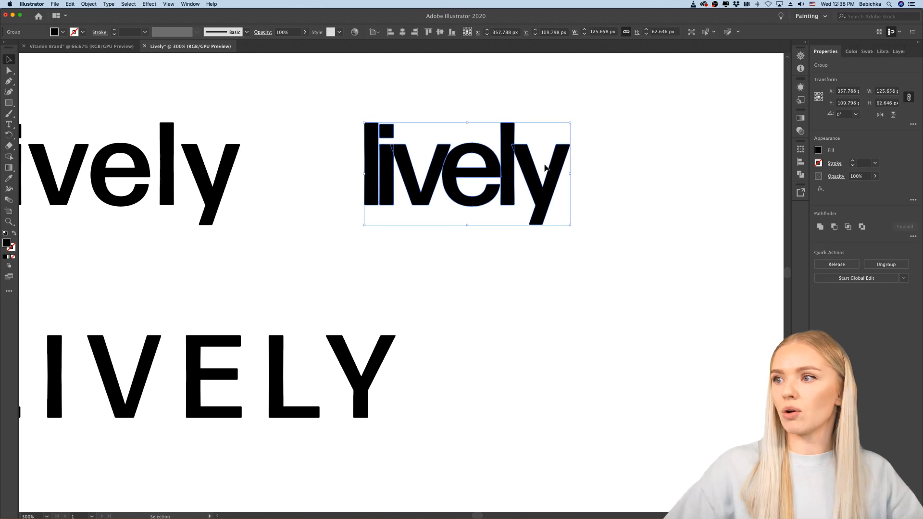
click(604, 179)
Step: Isolate the outlined "lively" group and try moving the "y" up and over the second "l"
click(527, 172)
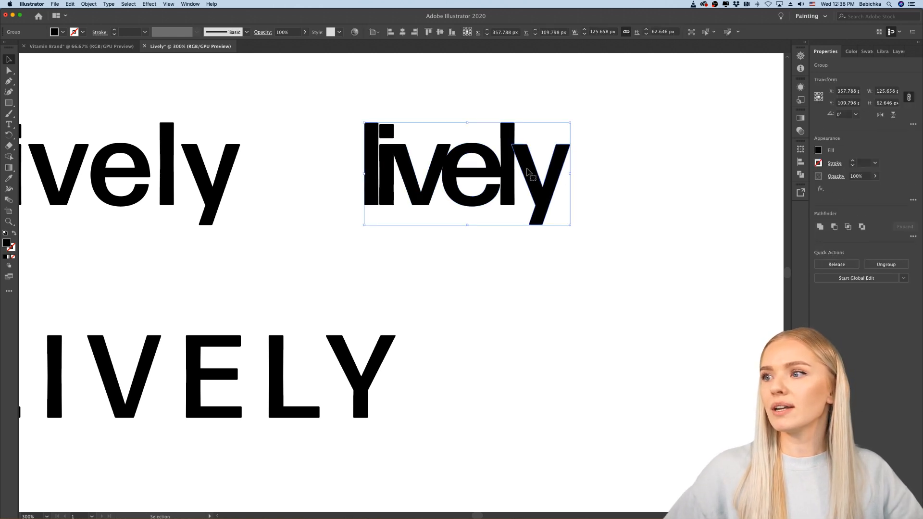
double_click(527, 172)
click(527, 172)
scroll(527, 172, up, 2)
drag(529, 172, 541, 136)
click(624, 250)
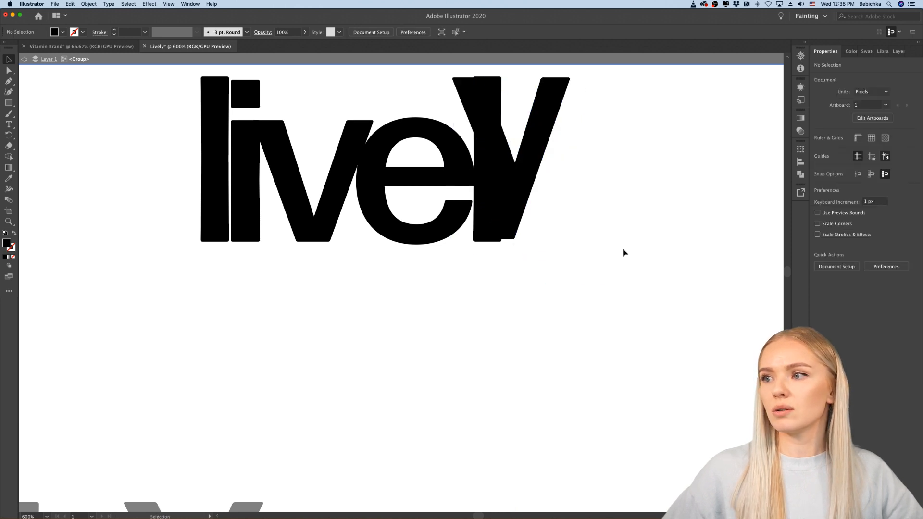
Step: Undo the move of the letter "y"
key(super+z)
key(super+z)
key(super+z)
click(642, 260)
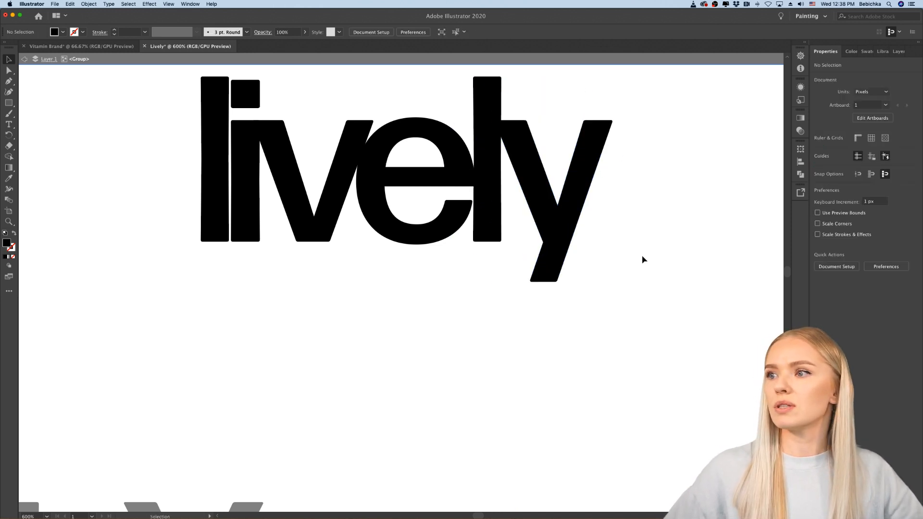
Step: Give all the outlined "lively" letters a white (ffffff) stroke
scroll(247, 247, up, 3)
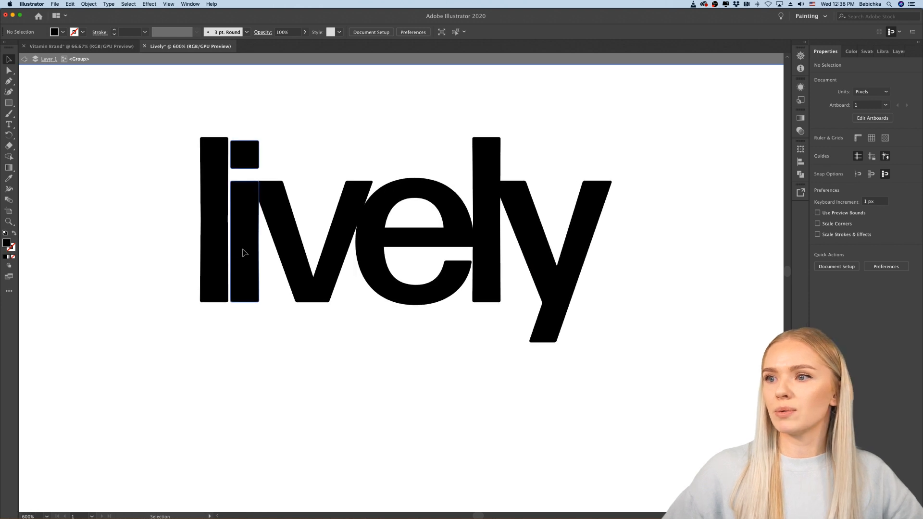
scroll(244, 252, up, 1)
click(285, 218)
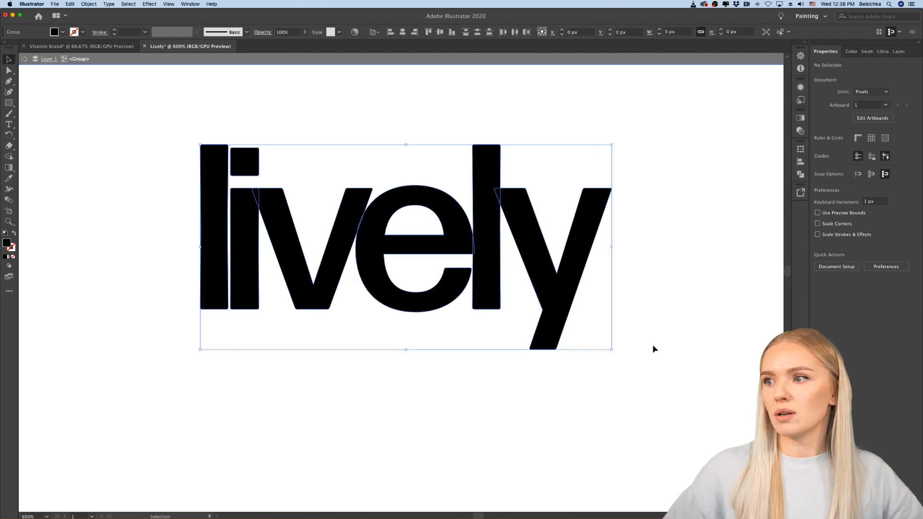
double_click(13, 250)
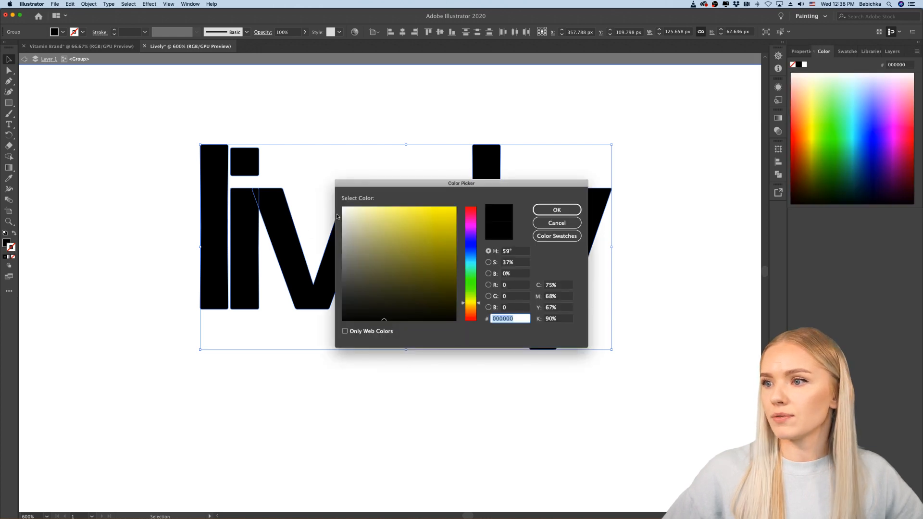
text(ffffff)
key(Return)
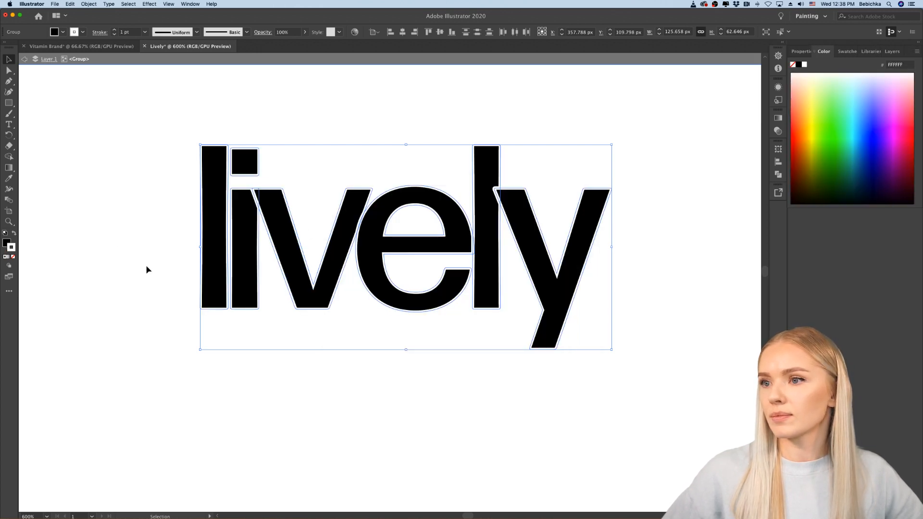
click(96, 286)
Step: Try shifting the "y" left so it overlaps the second "l", and leave the group's isolation mode
scroll(96, 287, down, 1)
scroll(97, 287, left, 1)
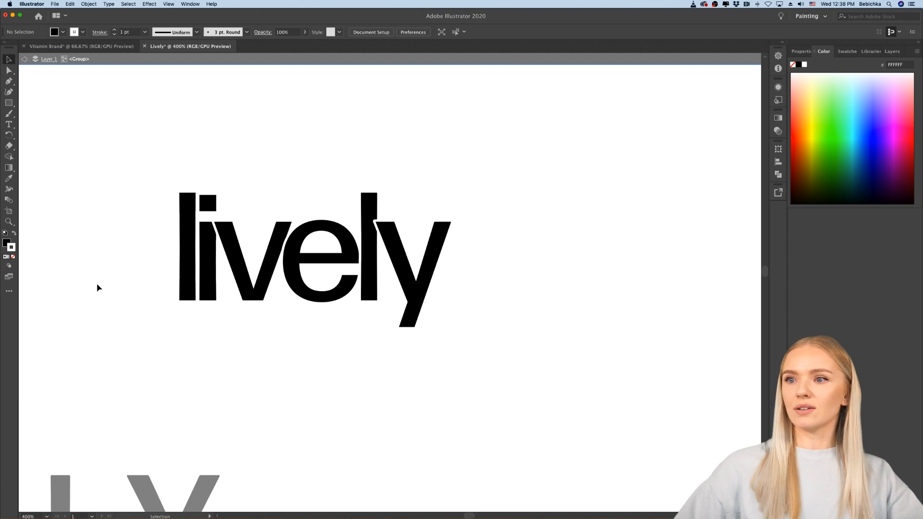
scroll(412, 268, up, 3)
scroll(361, 268, down, 3)
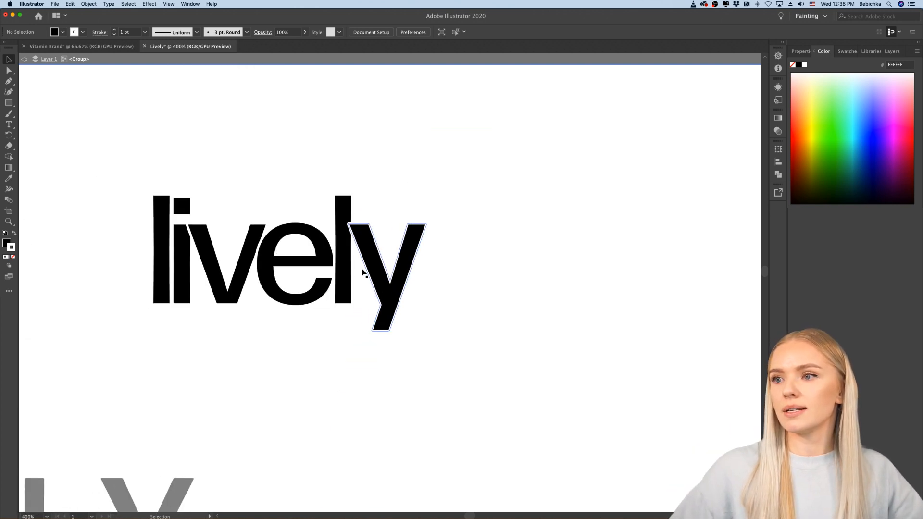
scroll(363, 271, up, 2)
scroll(362, 266, left, 1)
click(404, 261)
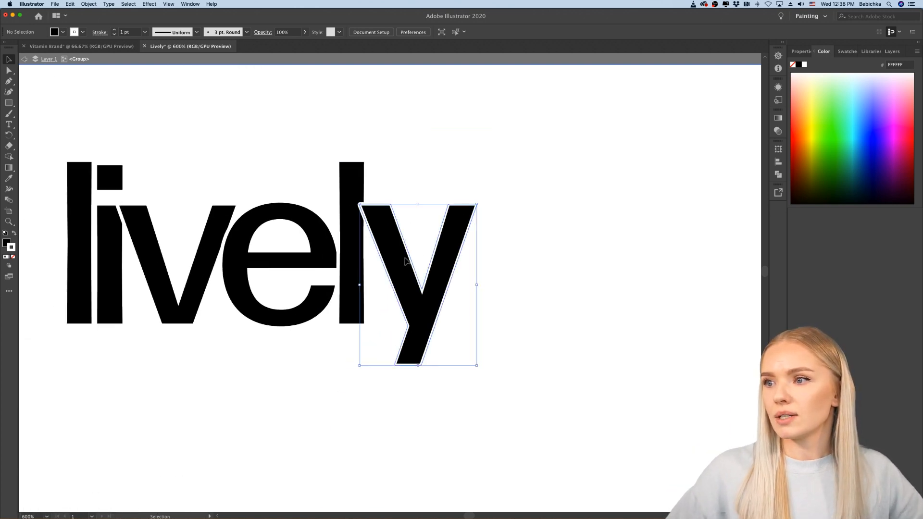
double_click(405, 261)
drag(405, 262, 384, 259)
double_click(506, 307)
scroll(506, 307, left, 3)
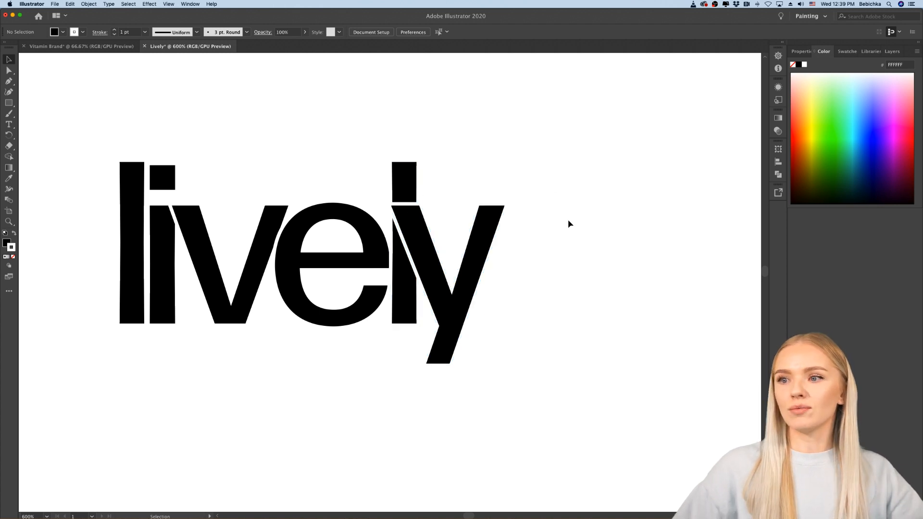
Step: Isolate the letter group again and move the "y" right until it clears the second "l"
click(431, 269)
double_click(432, 269)
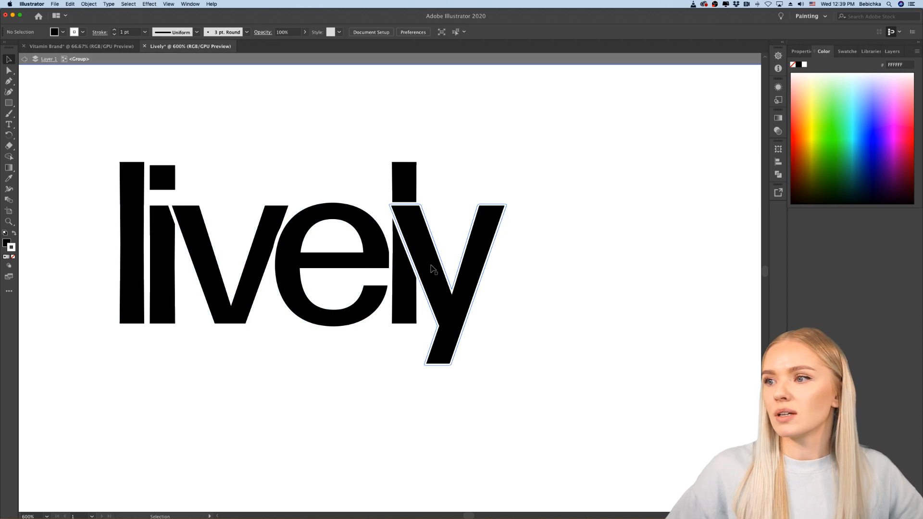
drag(433, 269, 466, 267)
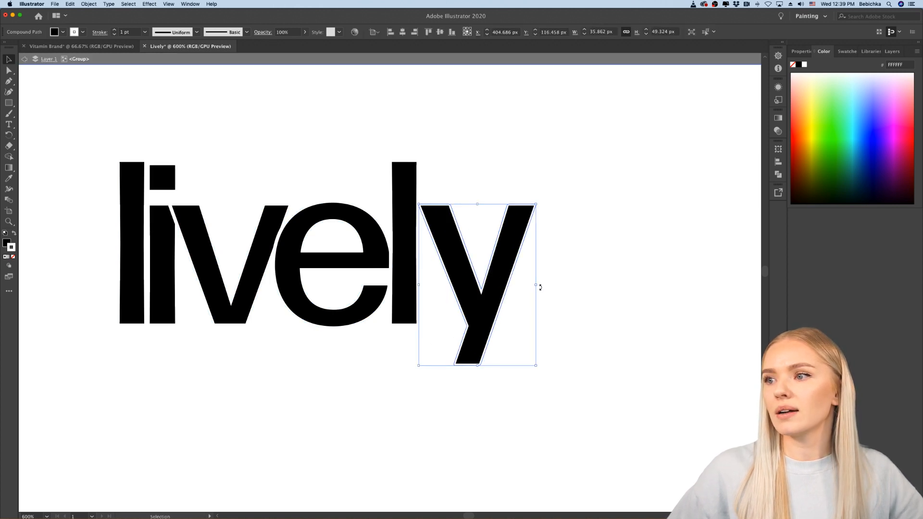
click(545, 293)
scroll(546, 308, down, 1)
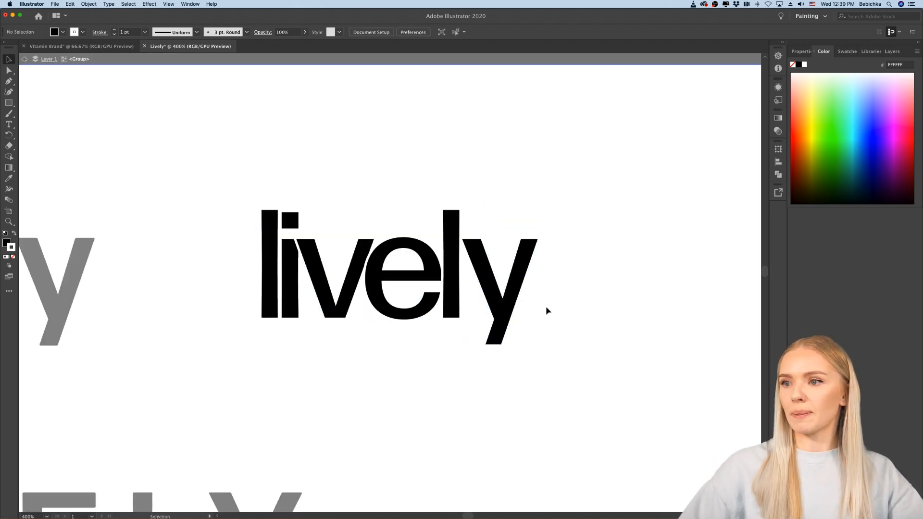
Step: Move the "v" left over the stem of the "i" and the "e" left over the "v"
scroll(546, 307, up, 1)
scroll(551, 307, left, 2)
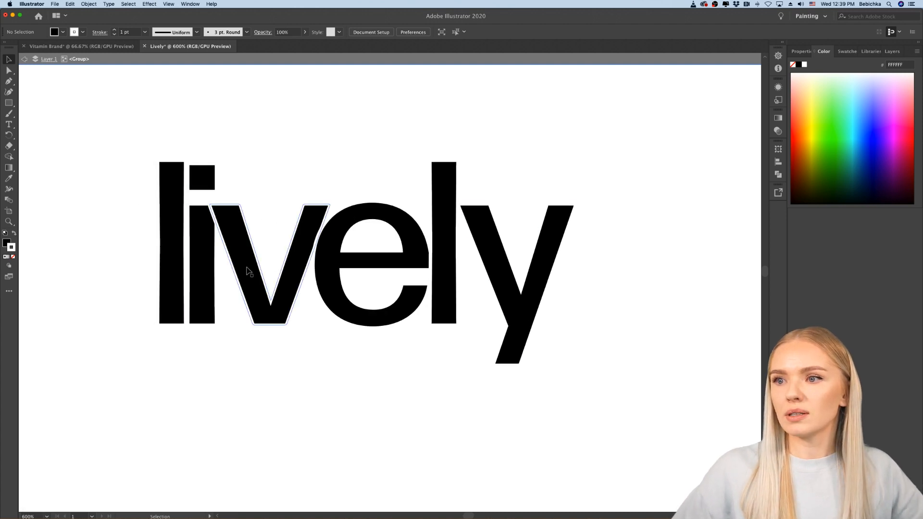
drag(244, 268, 227, 268)
click(270, 355)
drag(338, 319, 292, 306)
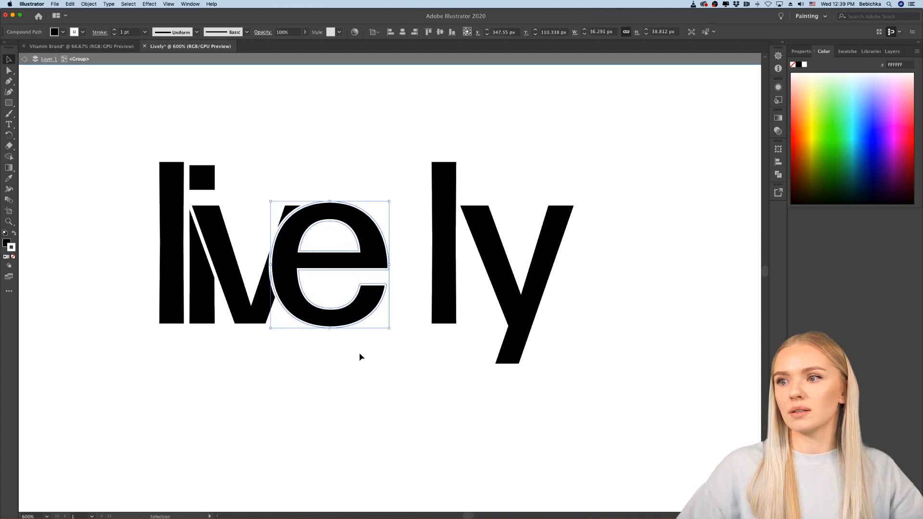
Step: Send the letter "e" to the back so the "v" overlaps it
click(399, 324)
click(322, 317)
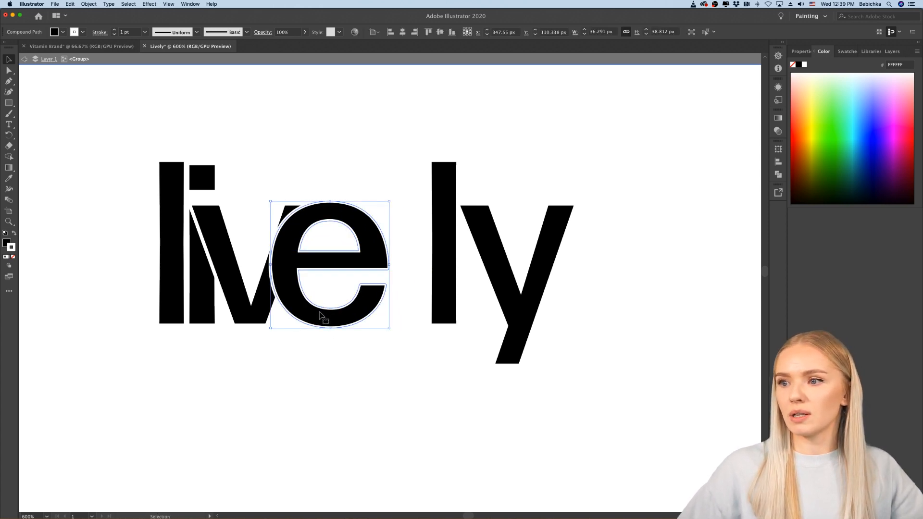
right_click(320, 314)
mouse_move(348, 403)
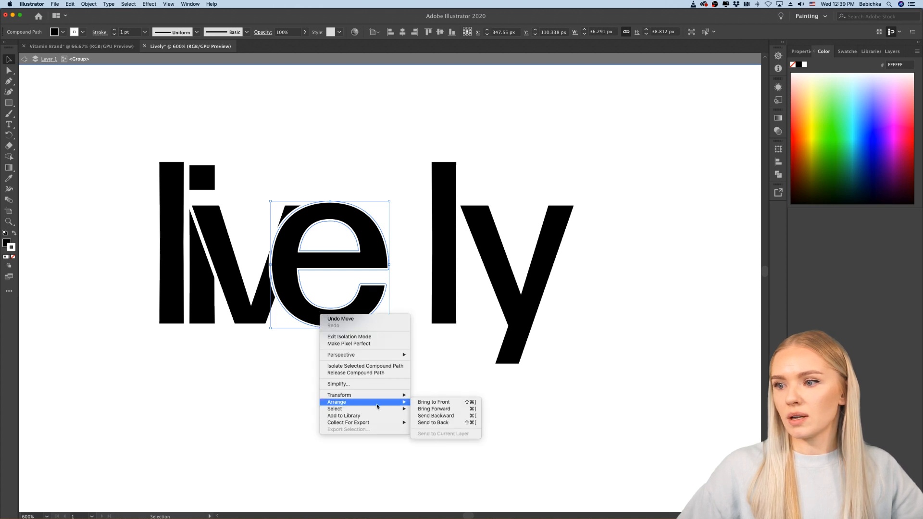
click(445, 423)
click(337, 407)
Step: Move the second "l" left onto the edge of the "e" and send it to the back
drag(451, 292, 382, 291)
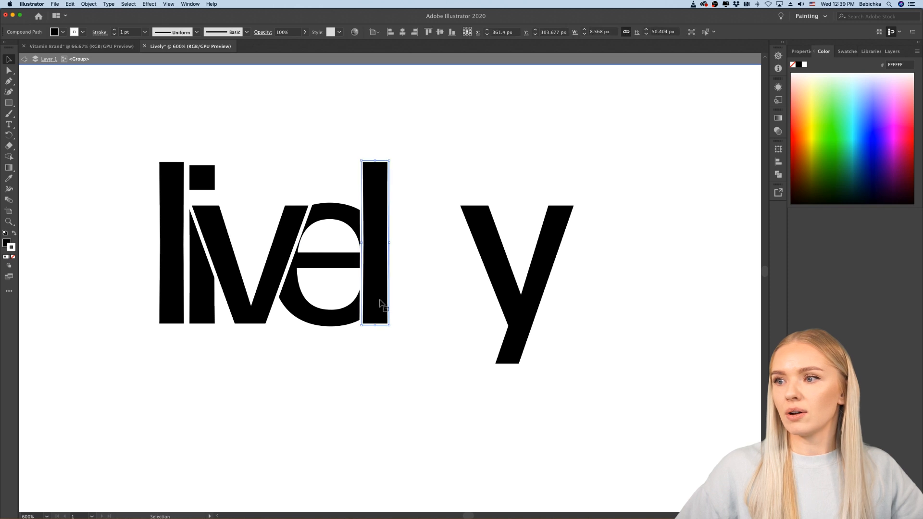
right_click(381, 302)
mouse_move(457, 395)
click(494, 410)
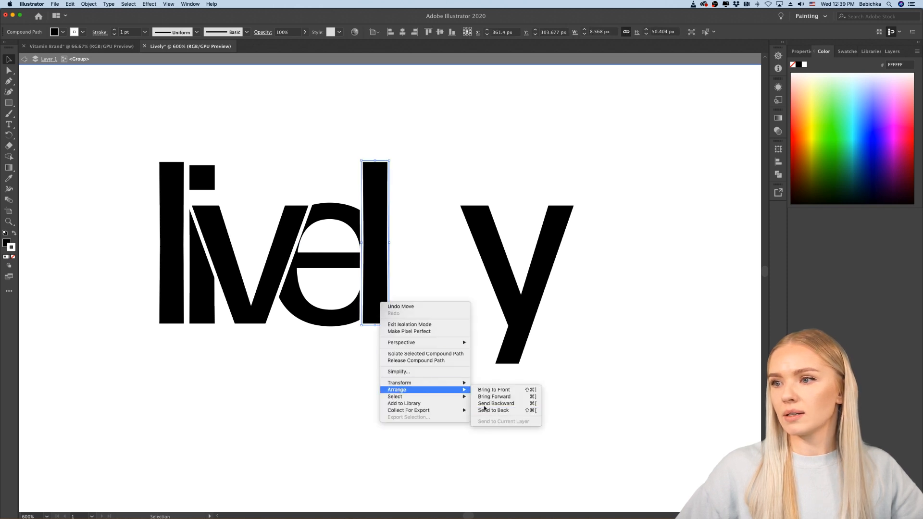
click(379, 410)
Step: Move the "y" left over the second "l" and arrange it behind that letter
drag(541, 310, 434, 305)
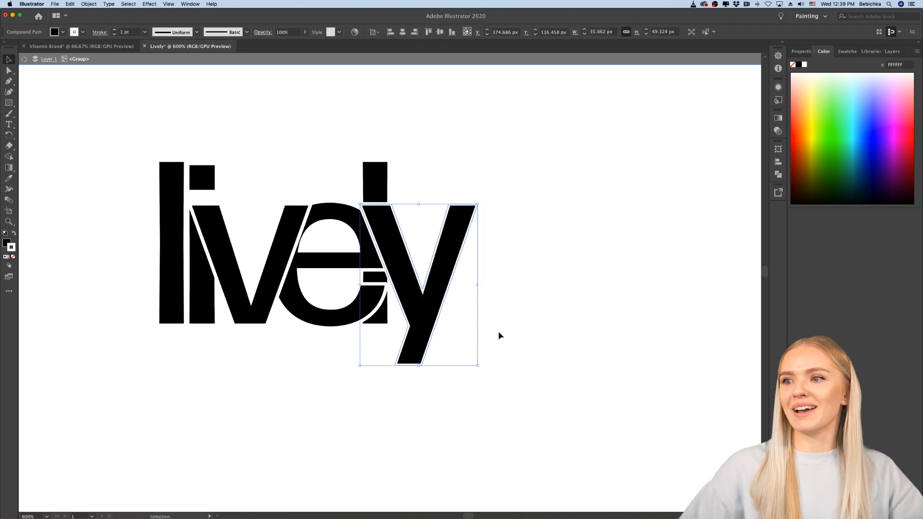
right_click(426, 313)
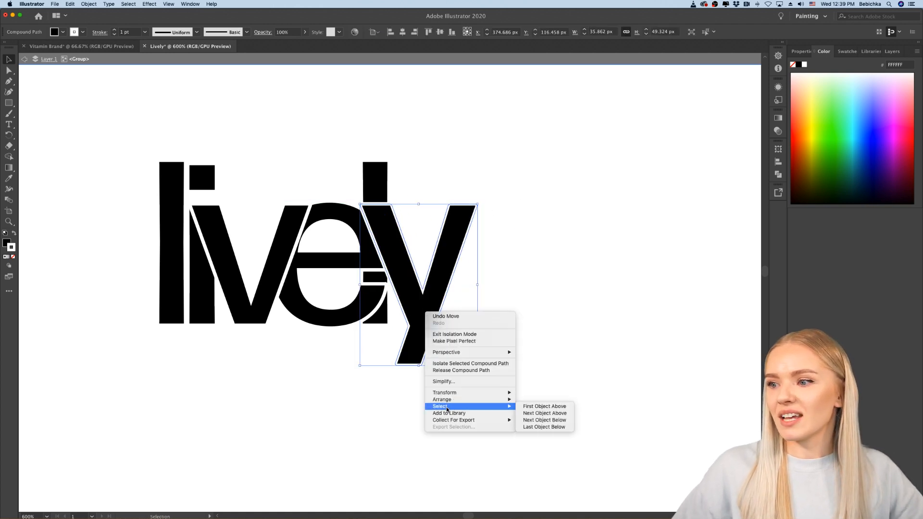
mouse_move(462, 399)
key(Return)
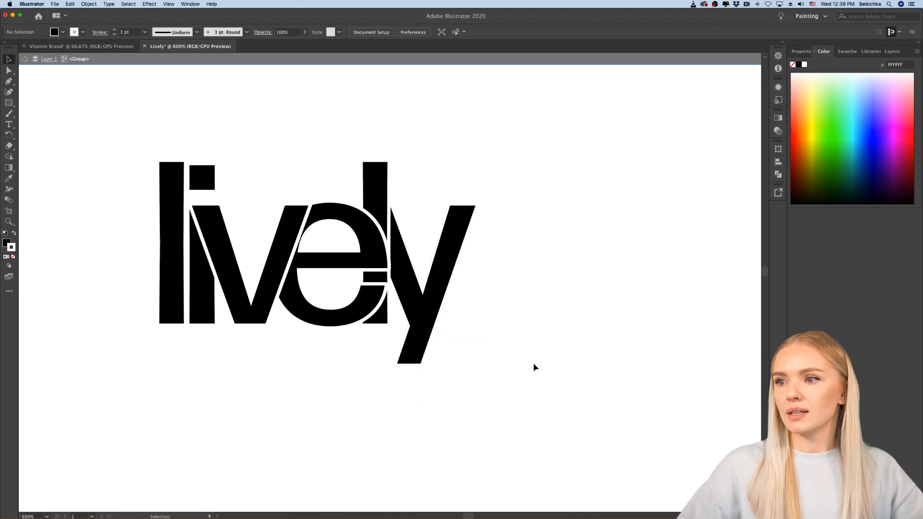
Step: Exit the group's isolation mode and compare the overlapping wordmark with the other "lively" versions
key(super+minus)
key(super+minus)
key(super+minus)
scroll(534, 368, up, 2)
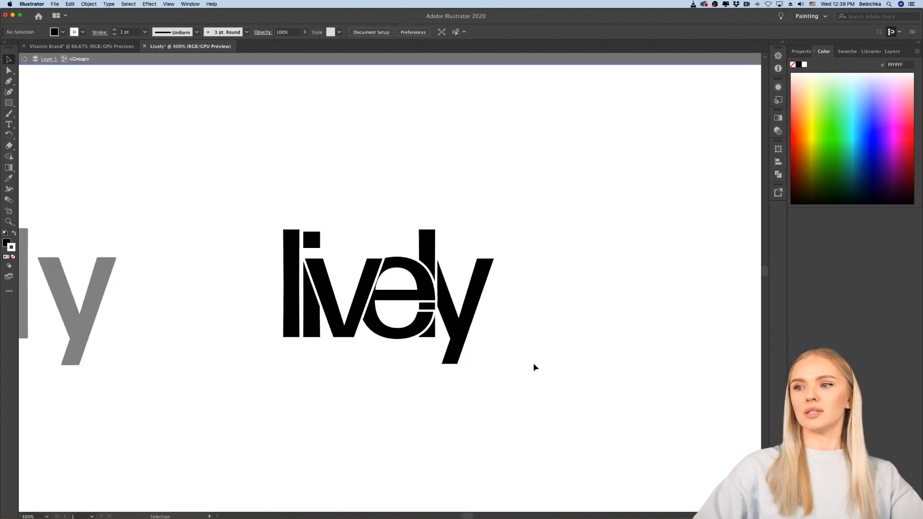
key(Escape)
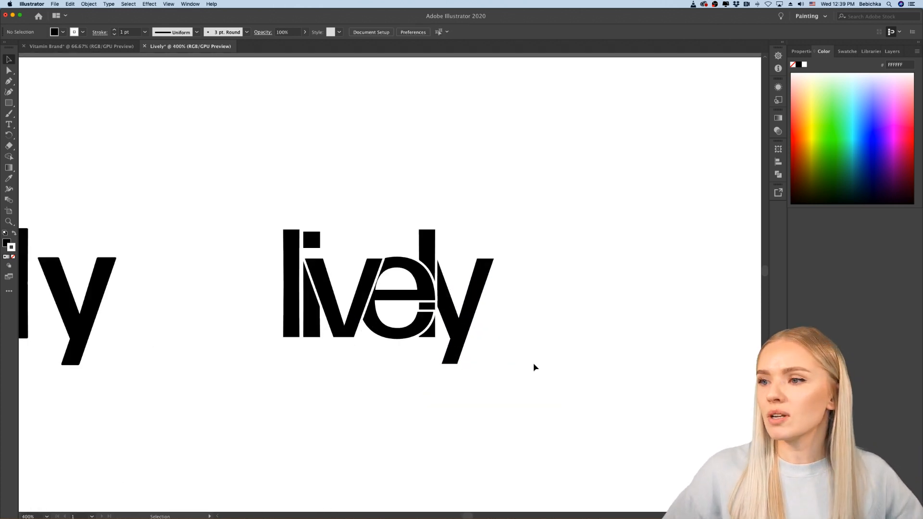
scroll(534, 368, down, 3)
scroll(534, 367, down, 3)
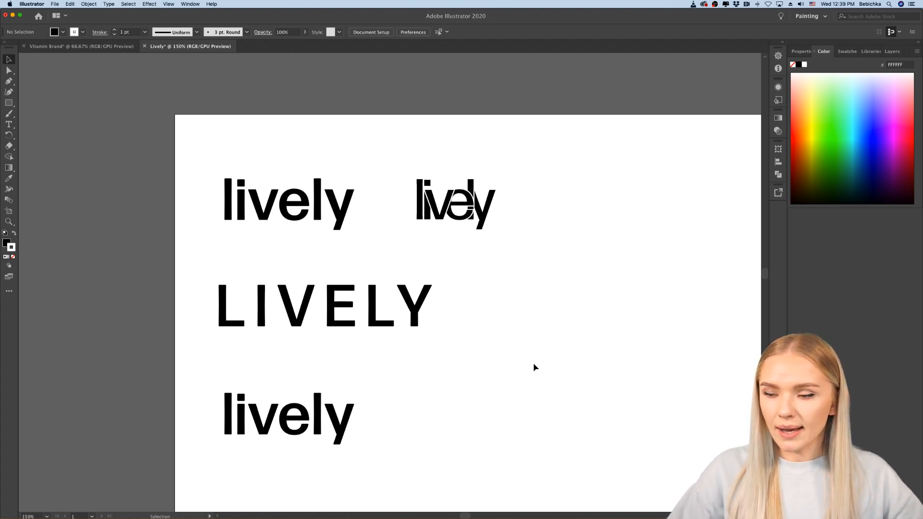
Step: Switch to Chrome and go back from the Forma DJR Display page to the sans serif font listing
click(491, 510)
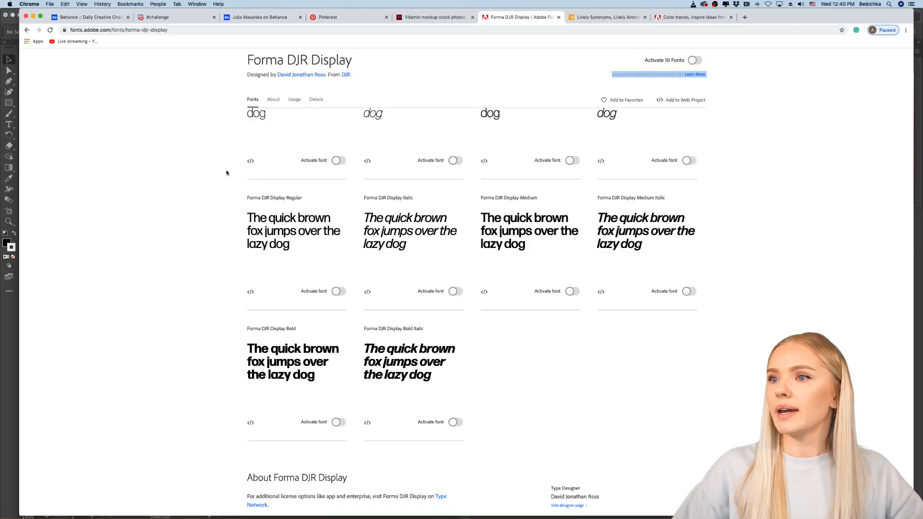
scroll(227, 172, up, 5)
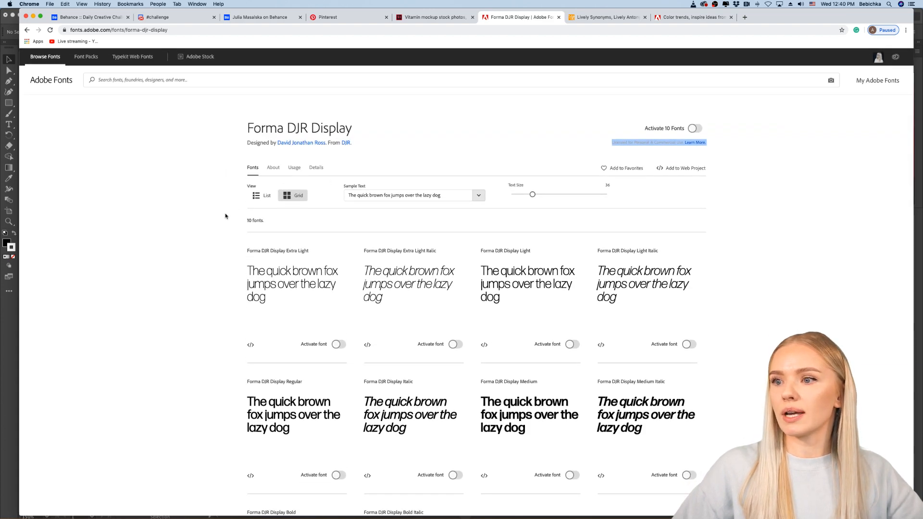
click(27, 30)
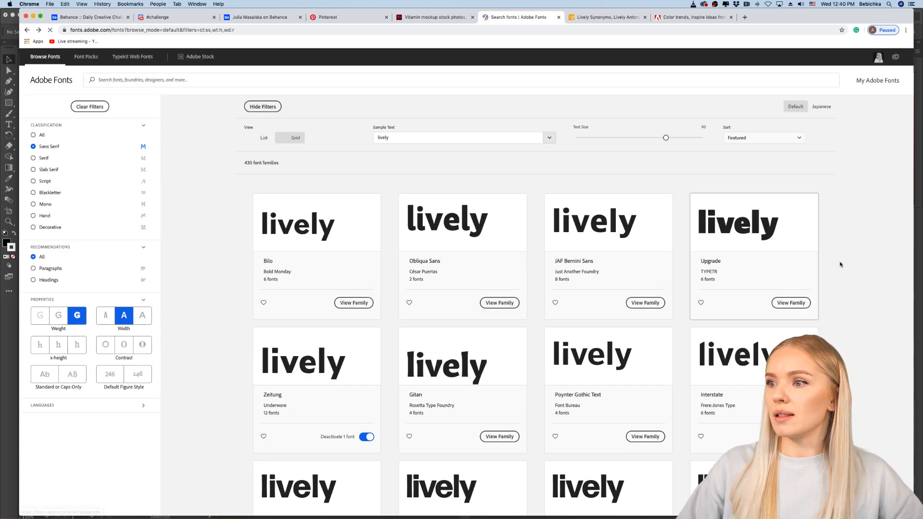
Step: Compare the "lively" previews on the first two pages of the sans serif font listing
scroll(841, 264, down, 5)
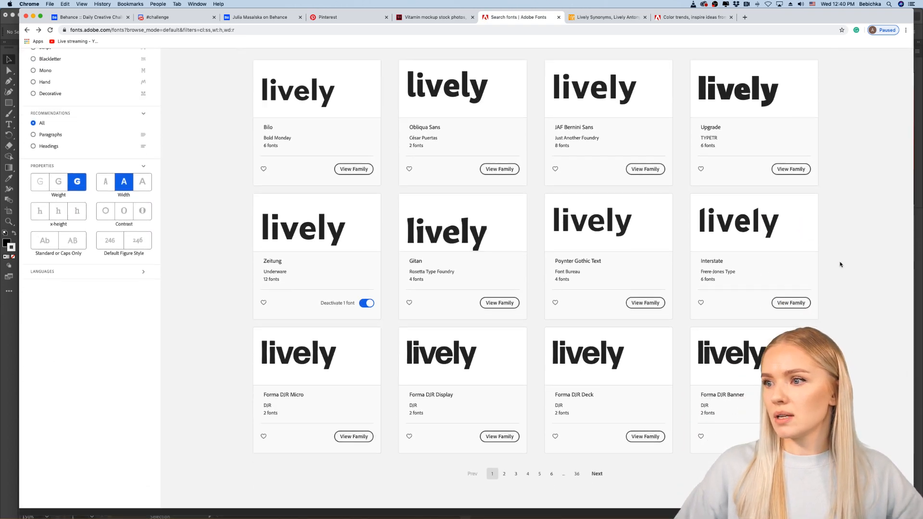
scroll(841, 265, up, 5)
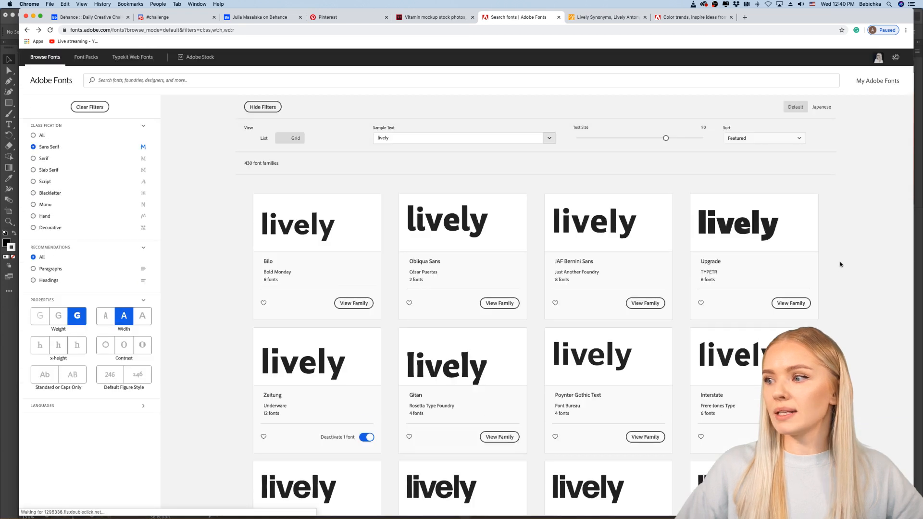
click(410, 138)
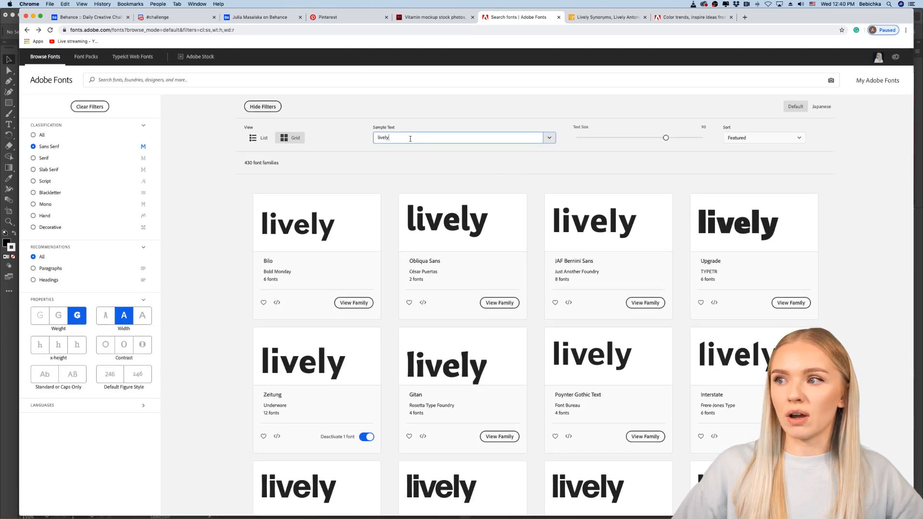
scroll(845, 214, down, 5)
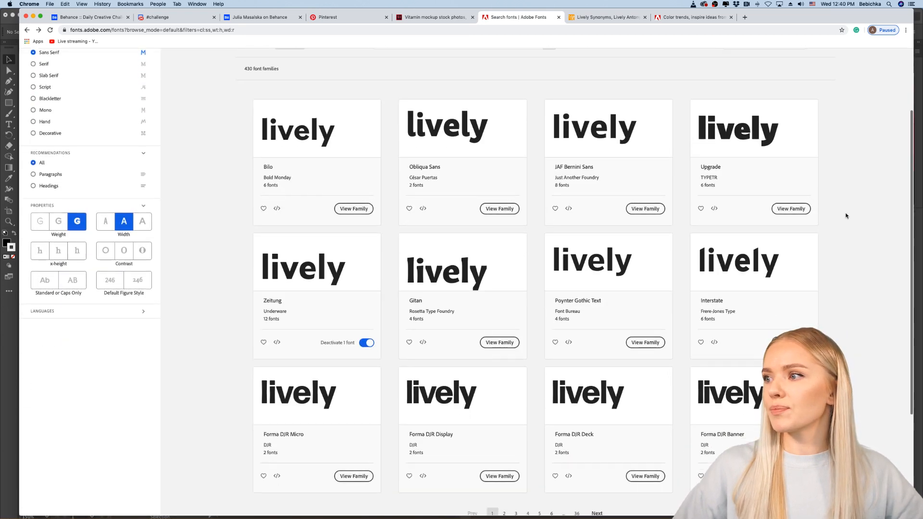
click(504, 360)
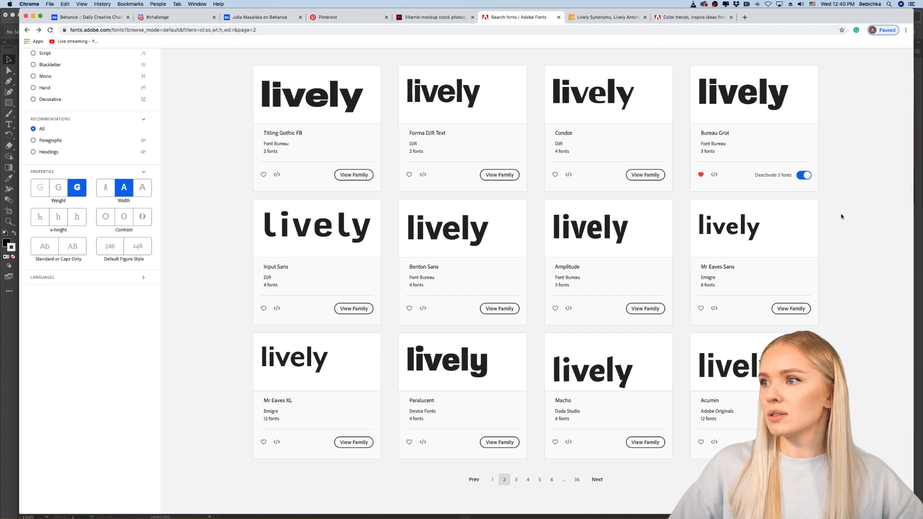
scroll(840, 215, down, 4)
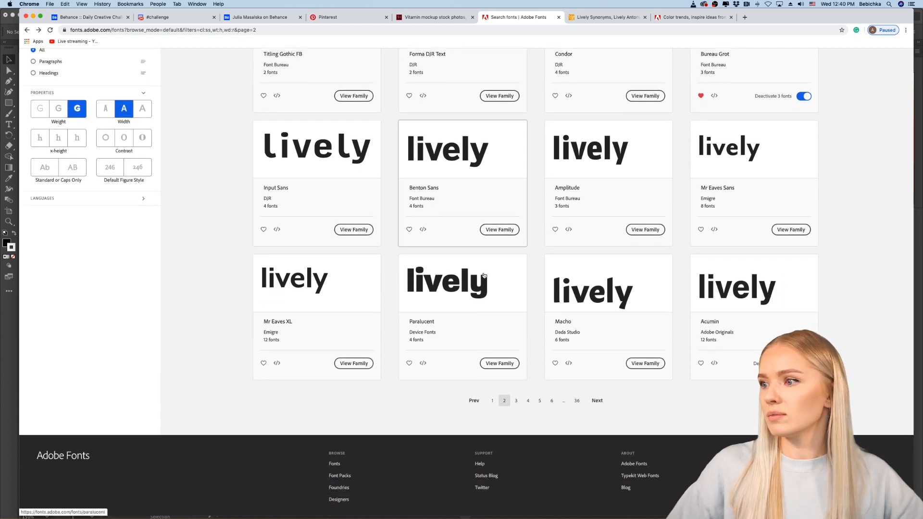
Step: Examine the "lively" previews on pages 3 and 4 of the sans serif font listing
click(516, 400)
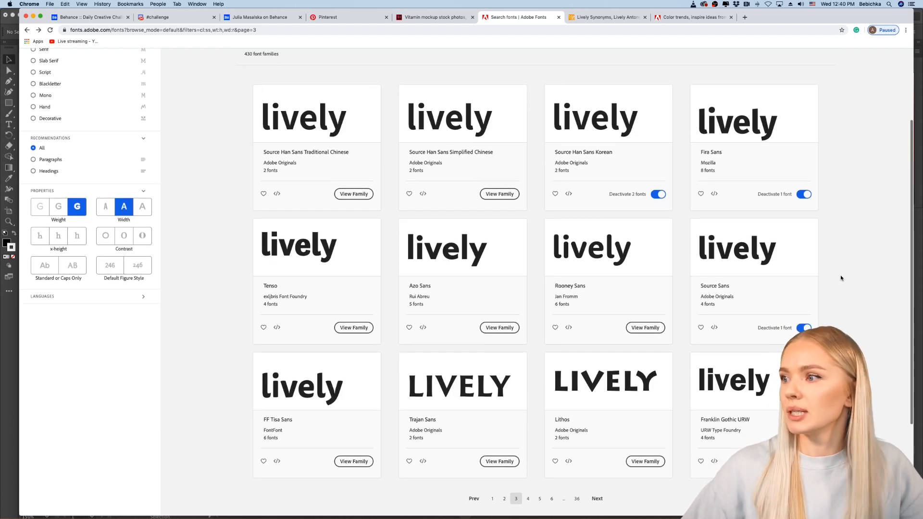
scroll(842, 278, down, 1)
scroll(842, 278, up, 1)
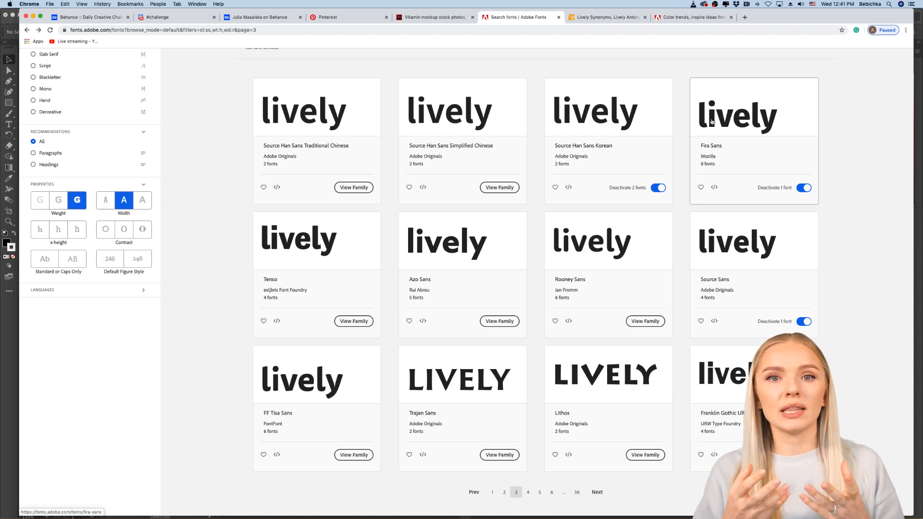
scroll(857, 215, down, 3)
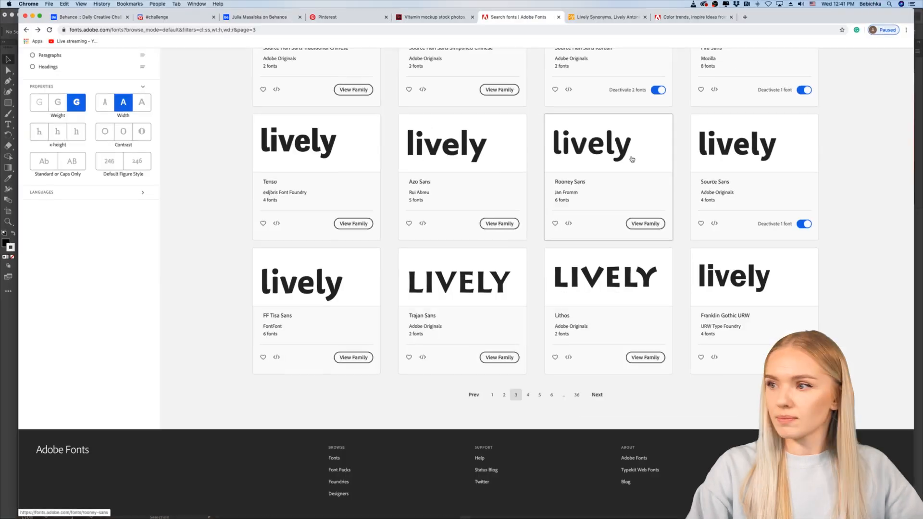
scroll(879, 317, down, 2)
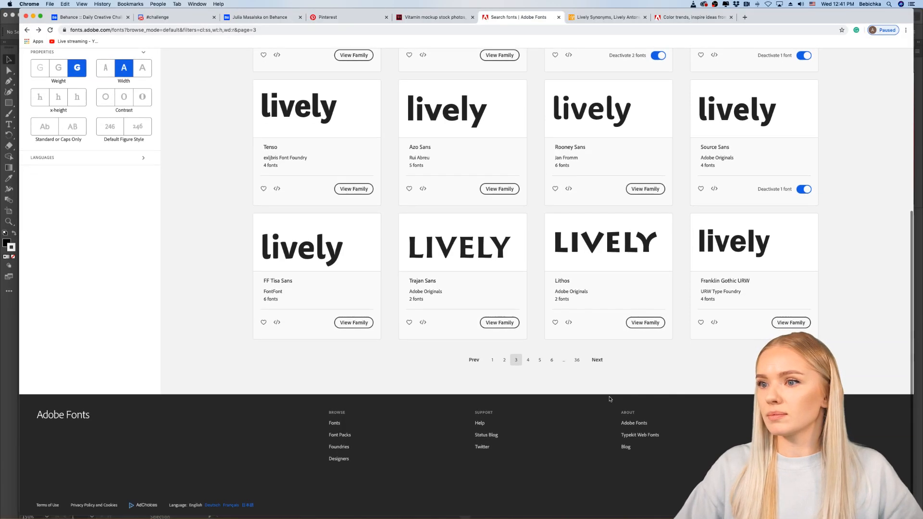
click(529, 360)
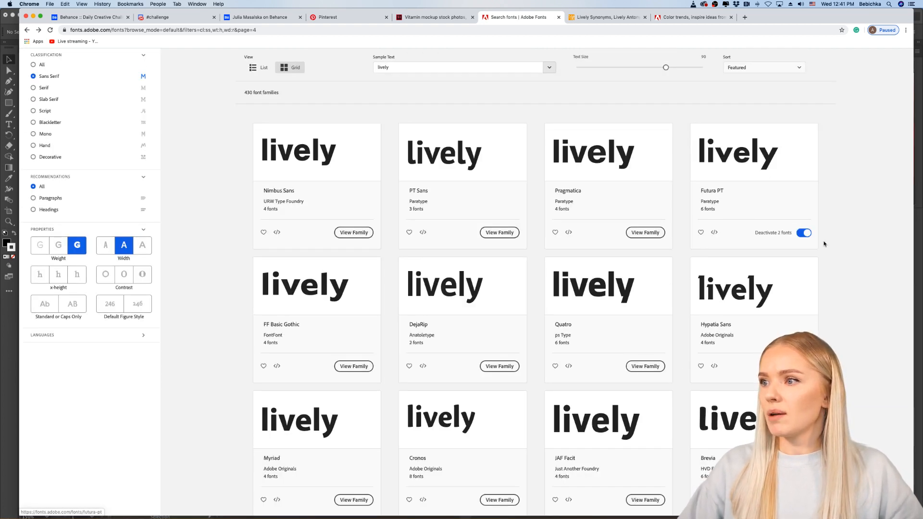
scroll(826, 246, down, 1)
scroll(825, 246, down, 5)
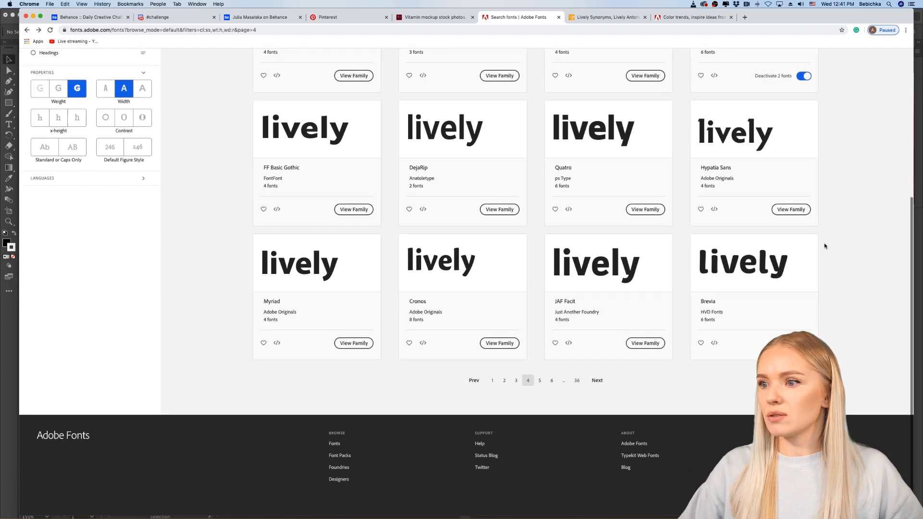
Step: Change the font classification filter to Serif and open the Bely family page
scroll(825, 247, up, 5)
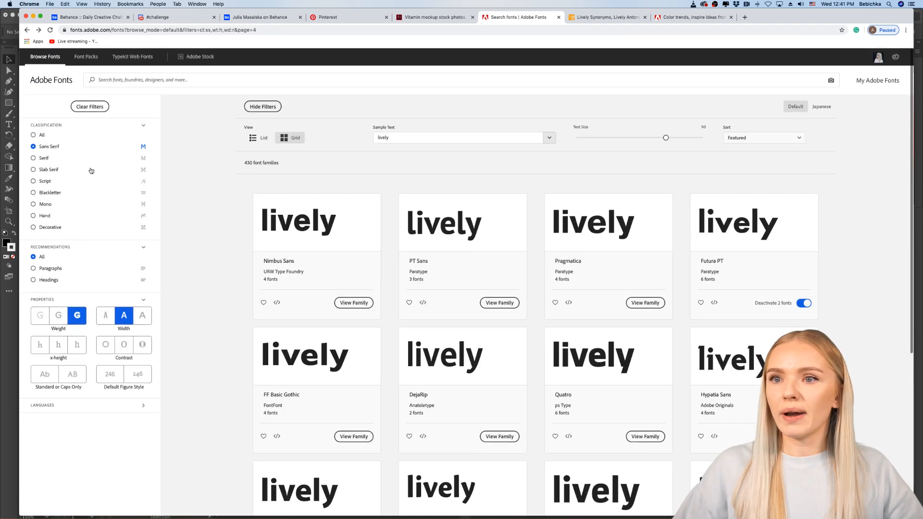
click(33, 159)
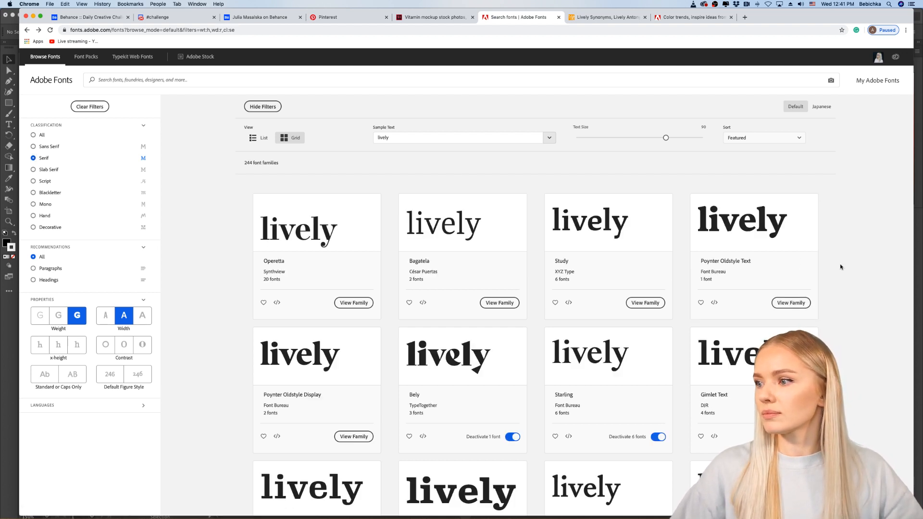
scroll(841, 265, down, 3)
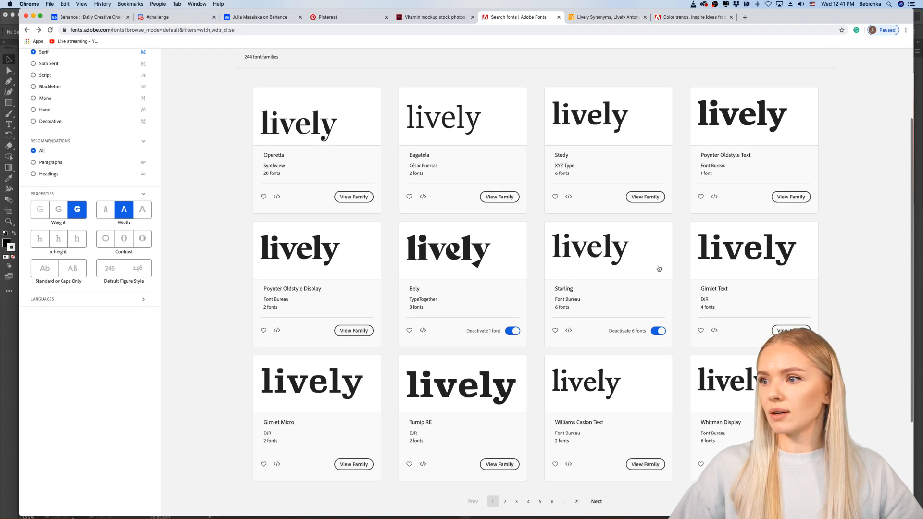
click(446, 261)
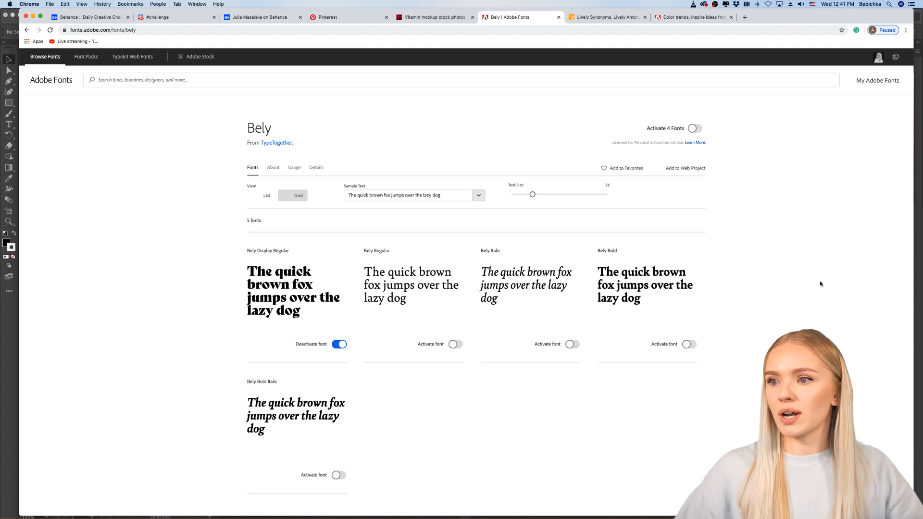
scroll(821, 284, down, 2)
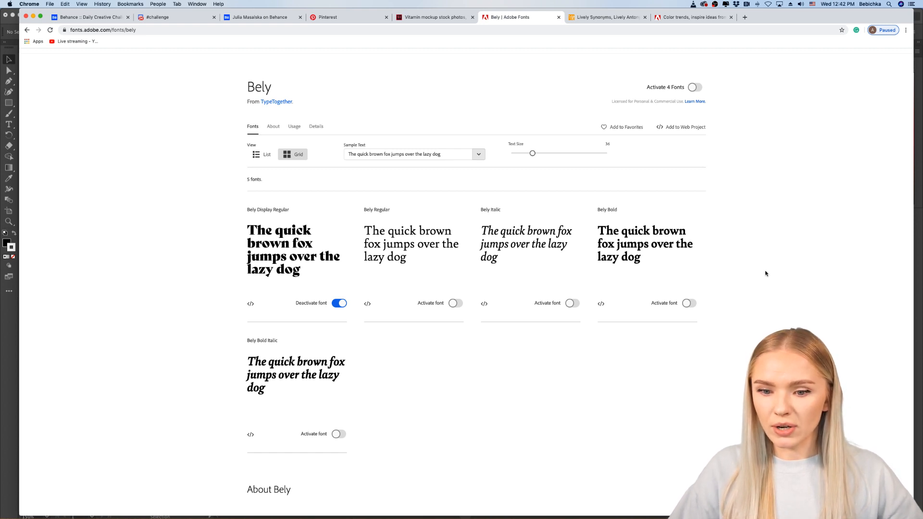
Step: Switch to Illustrator, try converting the live "lively" text above "LIVELY" to outlines, and undo the conversion
click(14, 356)
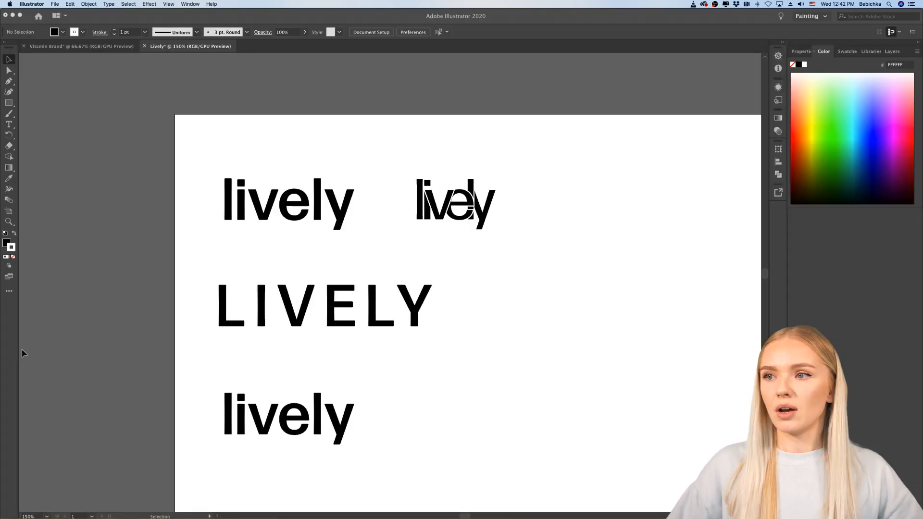
click(282, 207)
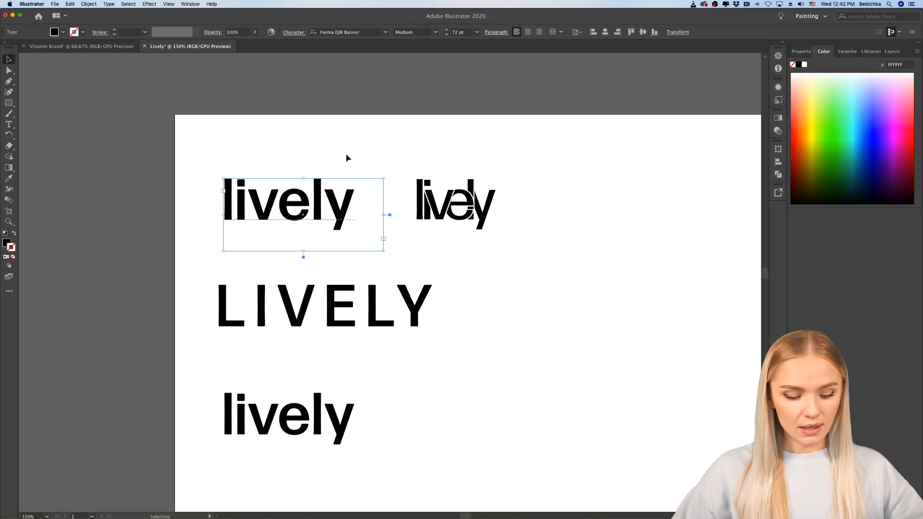
key(shift+super+o)
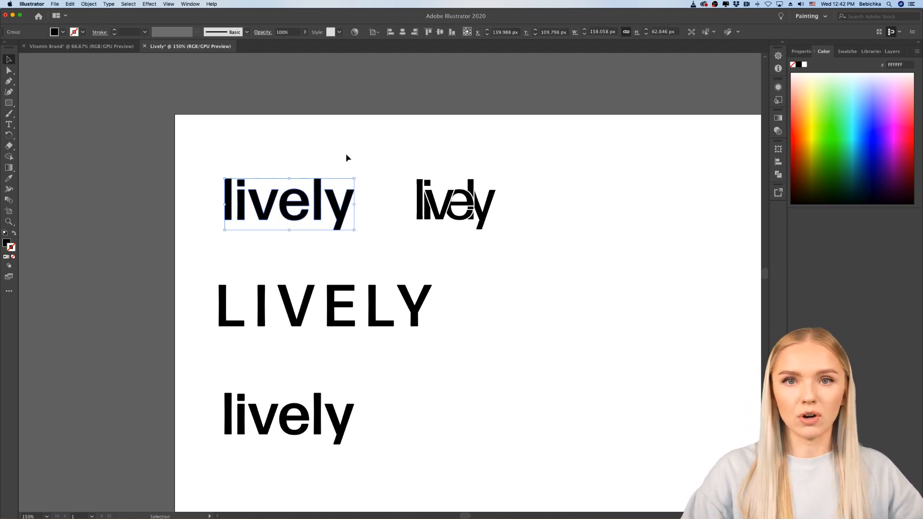
key(super+z)
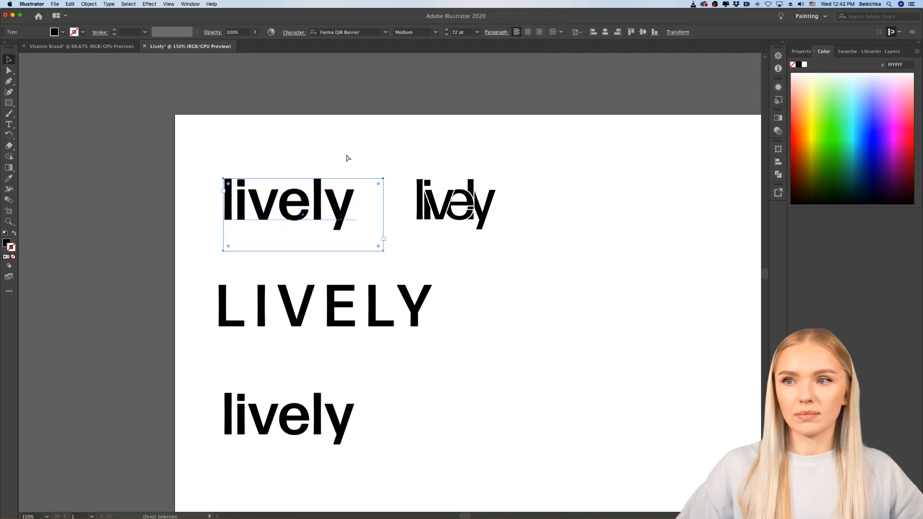
click(528, 303)
Step: Switch to Chrome and preview the Bely fonts with the sample text "lively" at a text size of about 95
mouse_move(450, 517)
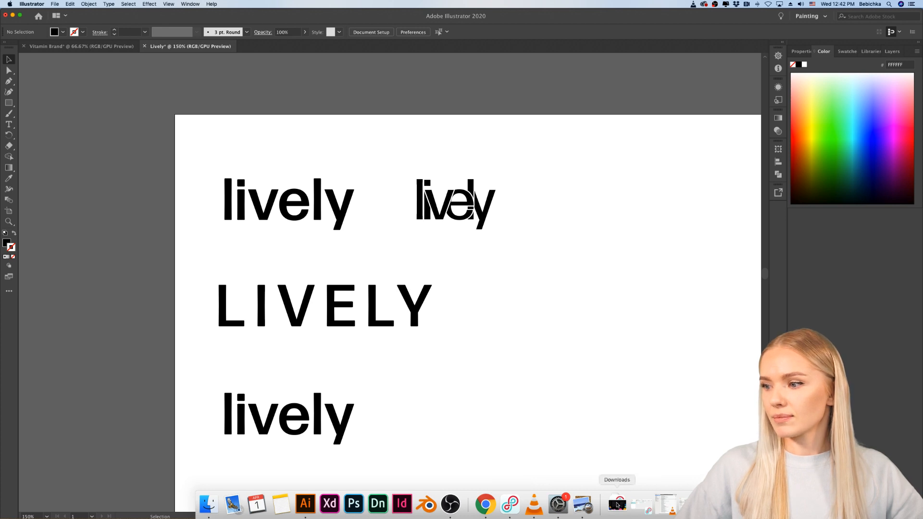
click(486, 504)
scroll(782, 310, down, 5)
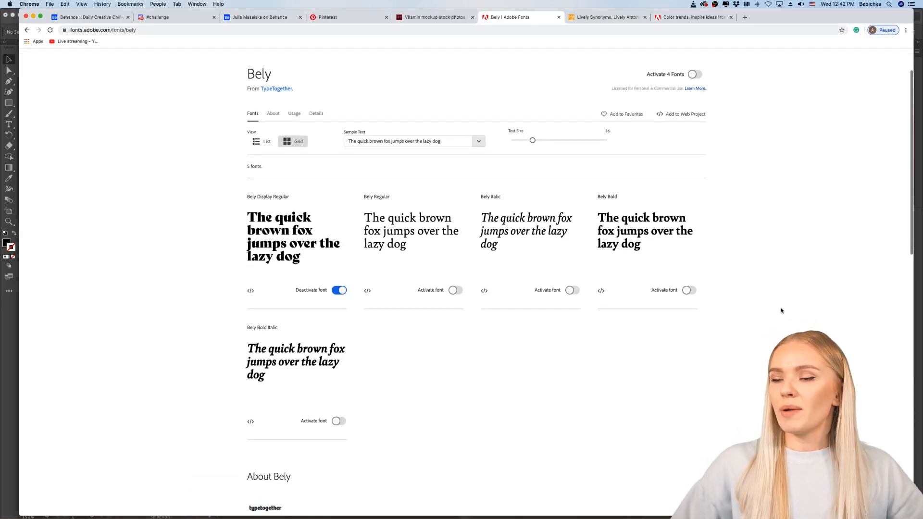
scroll(781, 311, up, 1)
scroll(782, 310, up, 5)
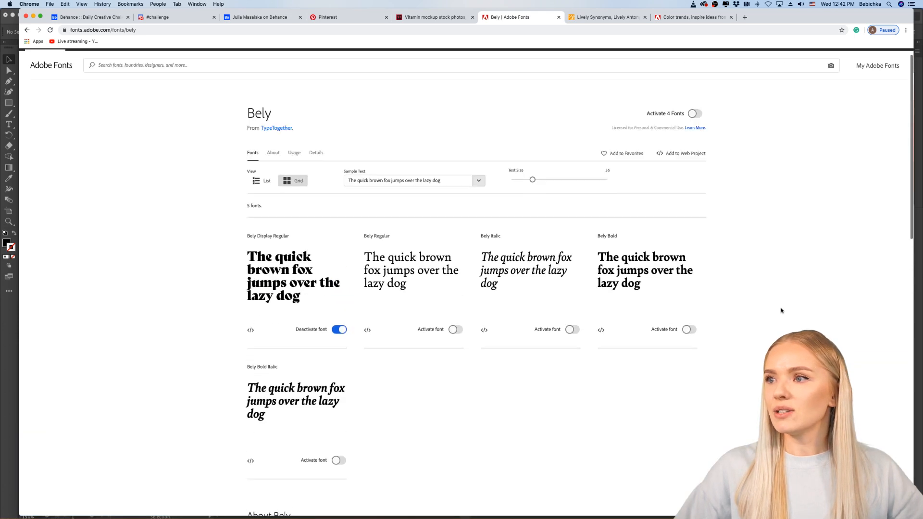
click(434, 195)
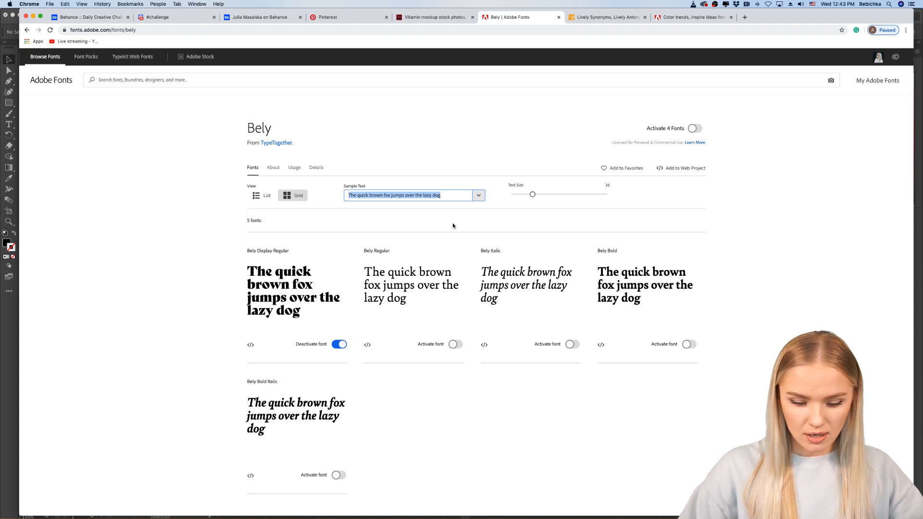
text(lively)
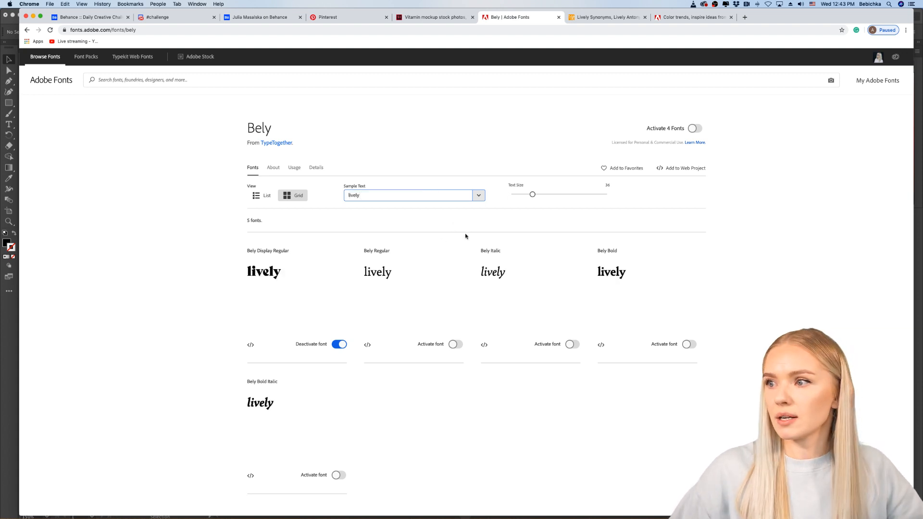
click(509, 217)
drag(532, 196, 583, 198)
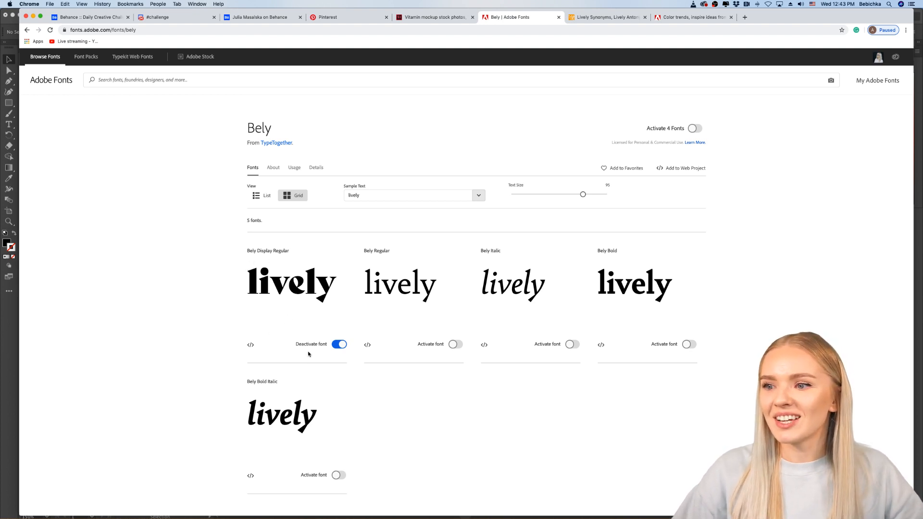
Step: Switch to Illustrator and place a copy of the first "lively" text to the right of the uppercase "LIVELY"
click(5, 422)
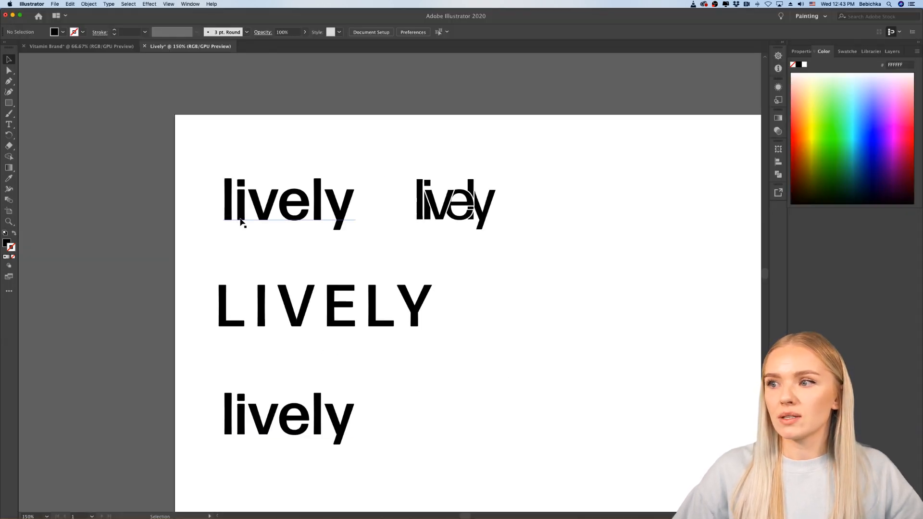
drag(240, 222, 557, 330)
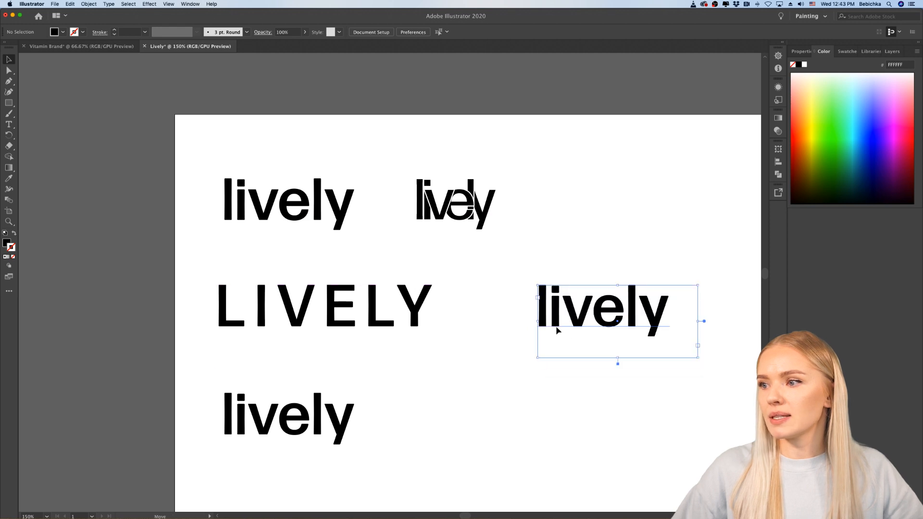
scroll(605, 365, right, 5)
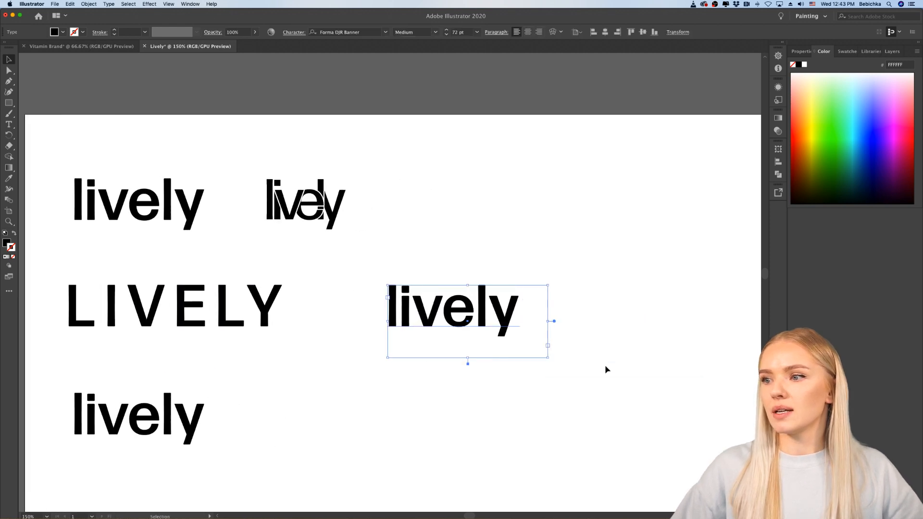
Step: Set the font of the copied "lively" text to Bely Display Regular
double_click(422, 303)
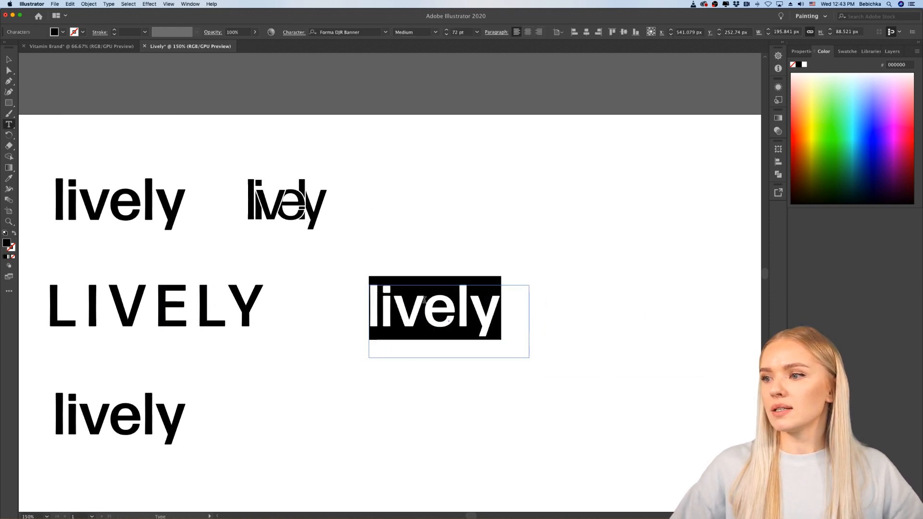
click(802, 51)
click(869, 226)
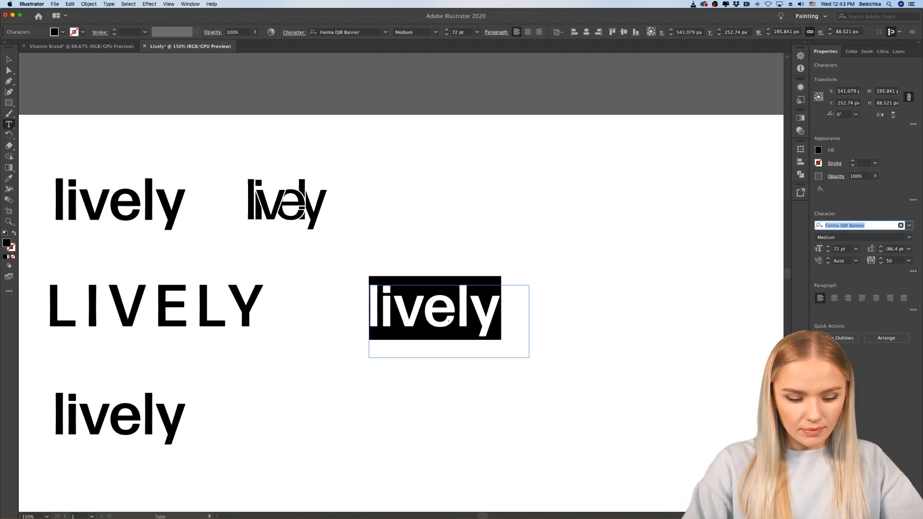
text(bely)
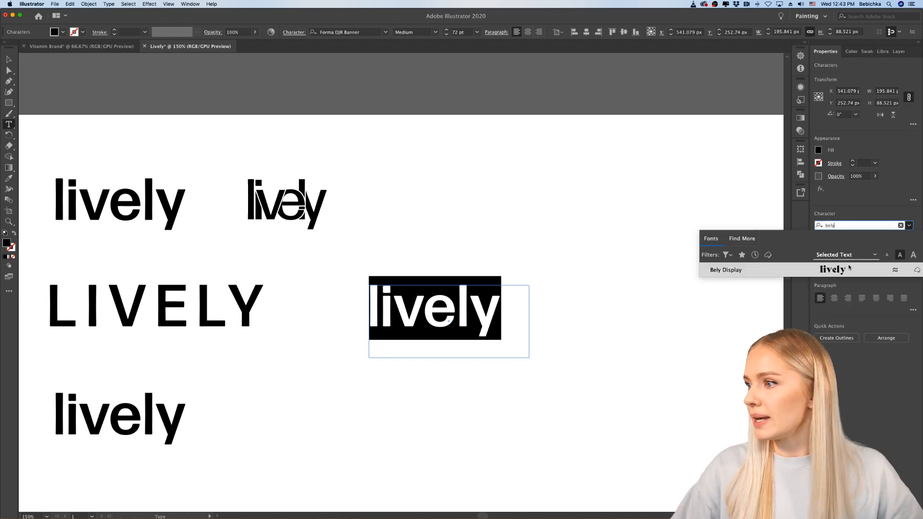
key(Return)
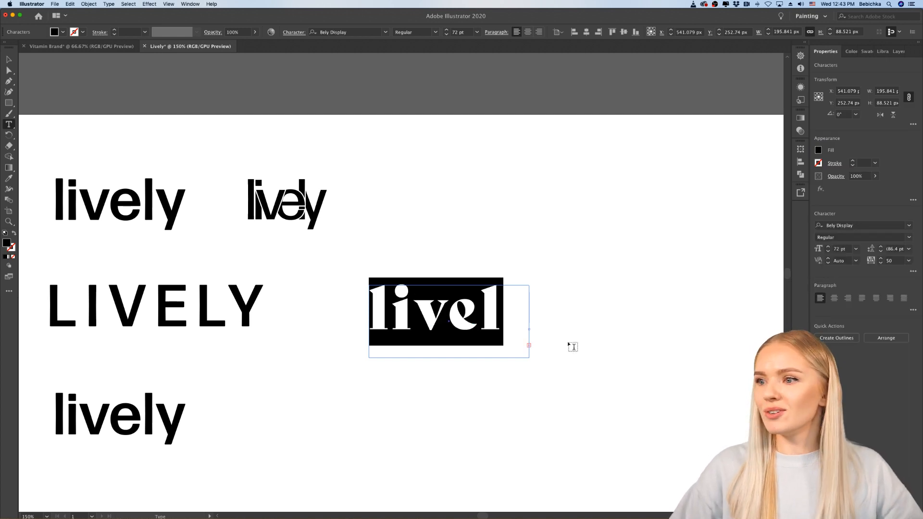
Step: Widen the Bely Display text frame to about 258 px so the whole word "lively" fits, and deselect it
click(13, 59)
drag(530, 323, 577, 323)
click(631, 360)
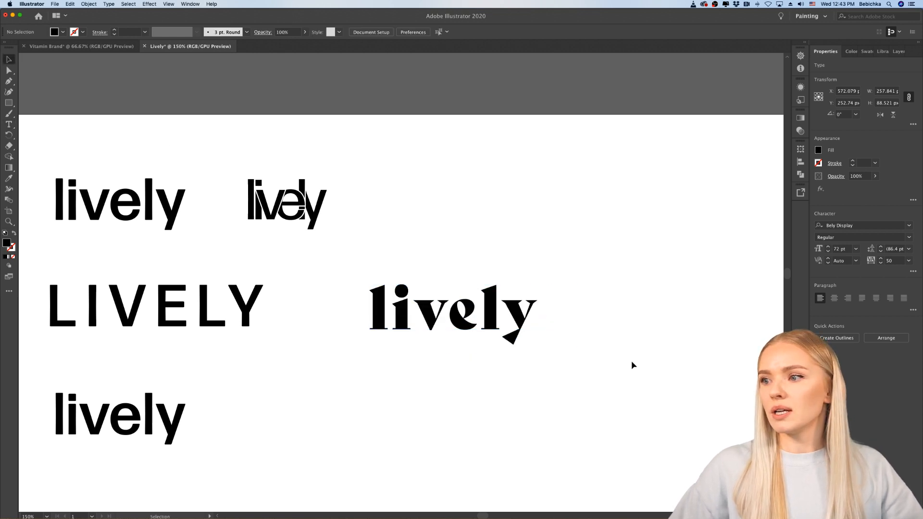
Step: Place a copy of the Bely Display "lively" text directly to the right of the original
scroll(632, 376, left, 2)
scroll(555, 339, up, 3)
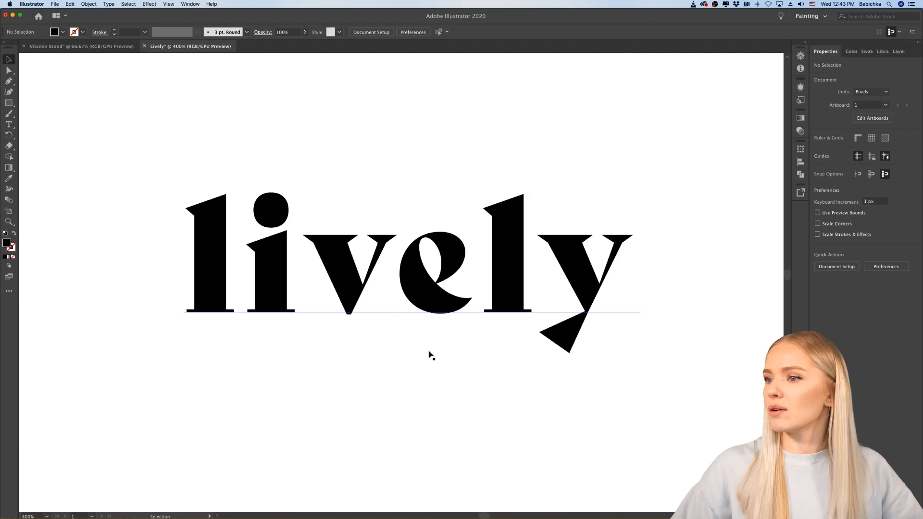
scroll(431, 355, down, 3)
click(450, 349)
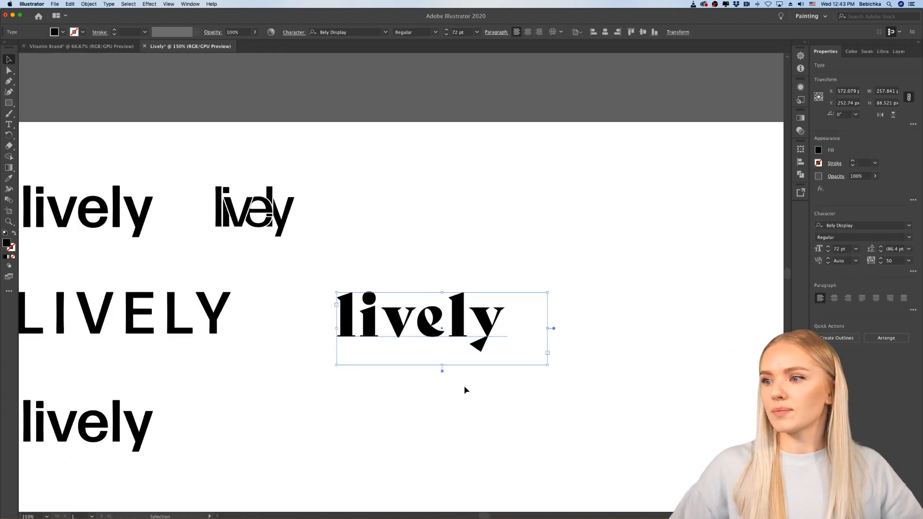
click(464, 386)
drag(464, 332, 648, 332)
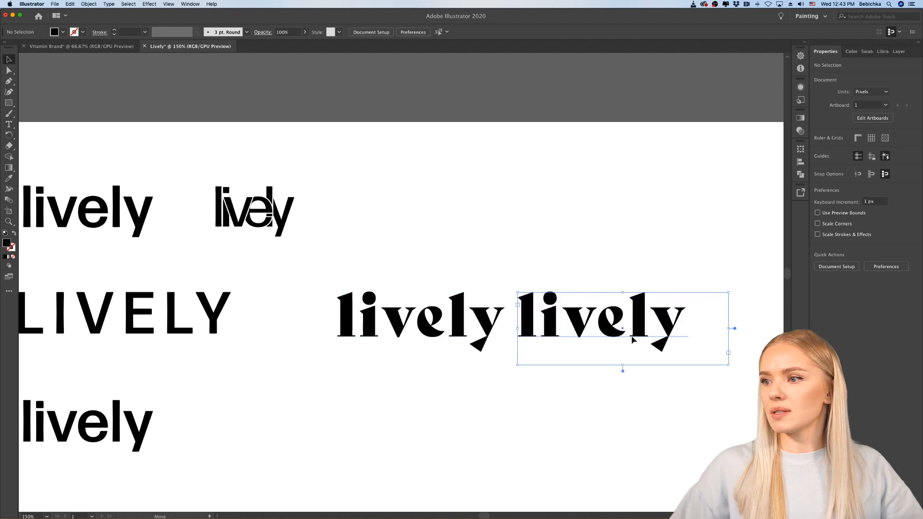
Step: Try the copied Bely Display text in uppercase, and retype it as "Lively" with a capital L
double_click(633, 331)
double_click(632, 330)
text(LIVEL)
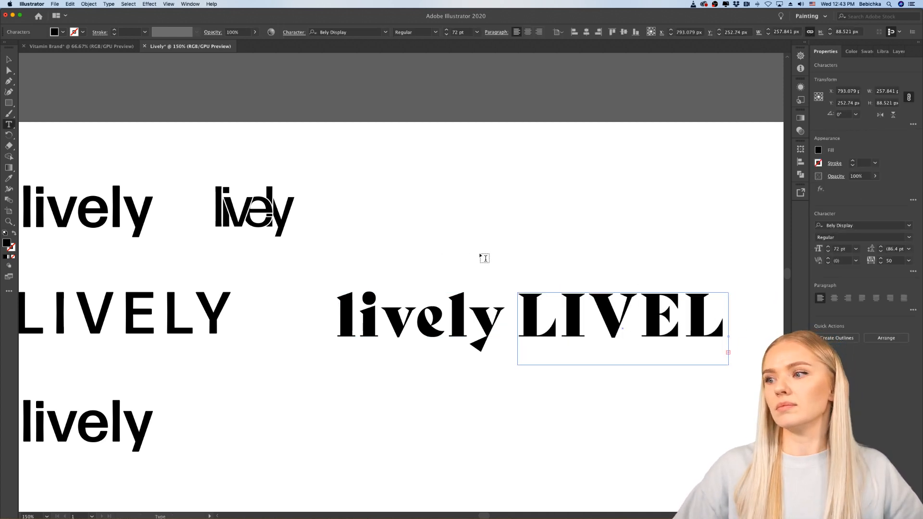
key(BackSpace)
key(BackSpace)
key(BackSpace)
key(BackSpace)
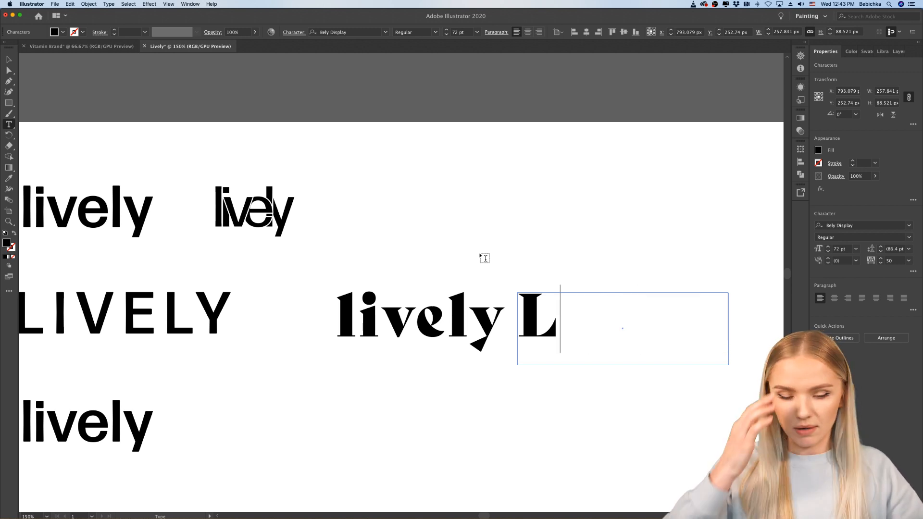
text(ively)
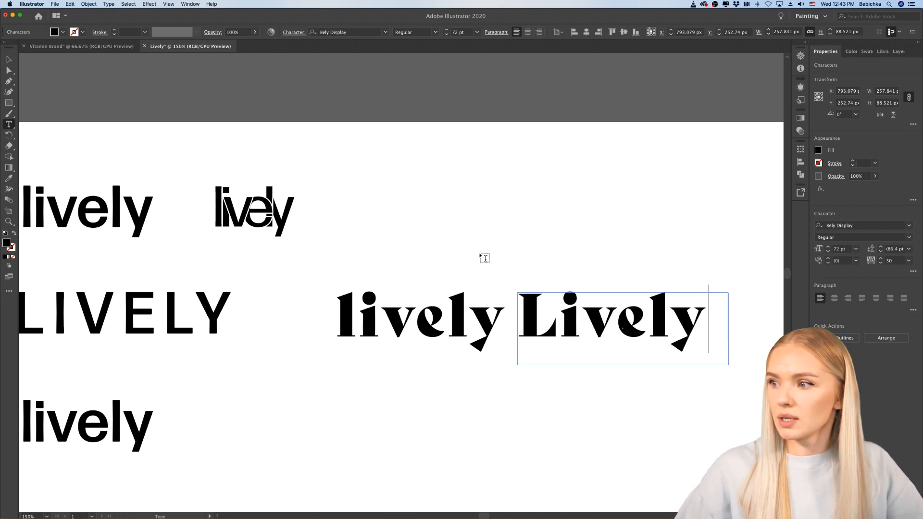
scroll(490, 250, right, 3)
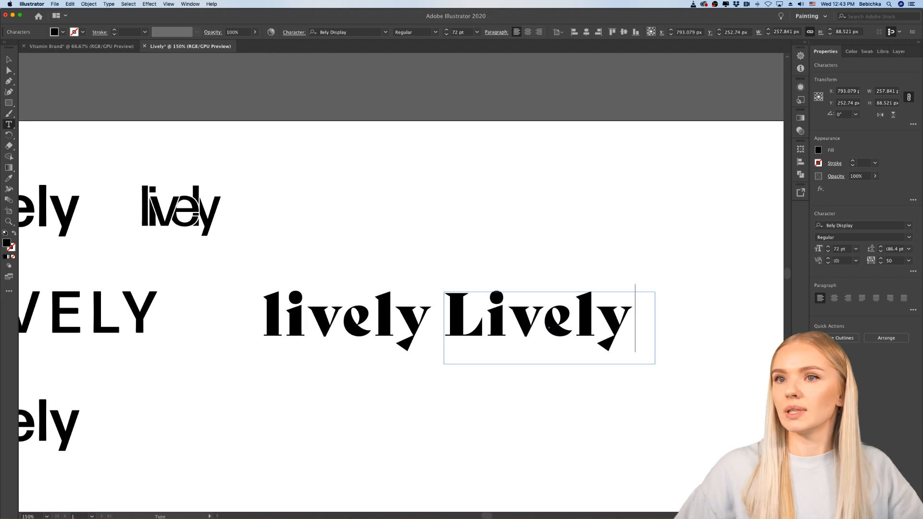
key(Escape)
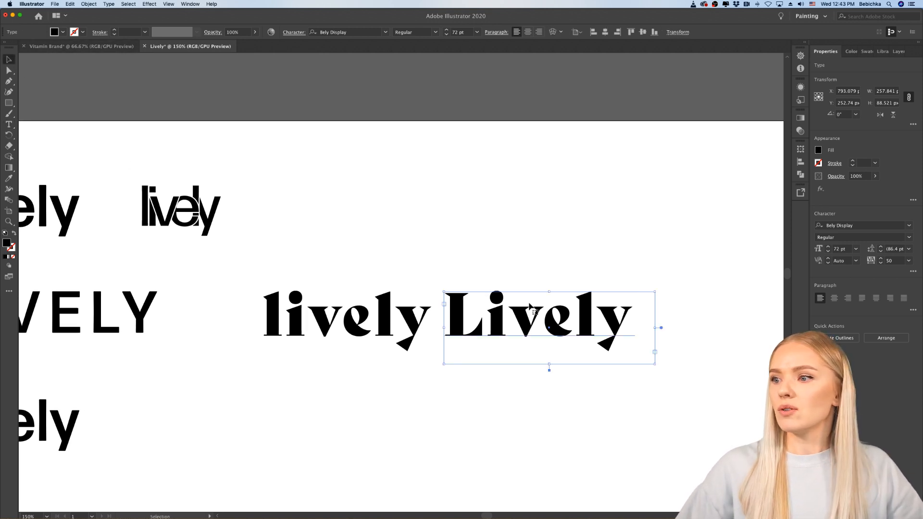
Step: Move the "Lively" text farther right to leave a wide gap after the lowercase Bely Display version, and deselect it
drag(528, 318, 617, 319)
click(607, 254)
scroll(607, 254, right, 3)
scroll(607, 254, down, 1)
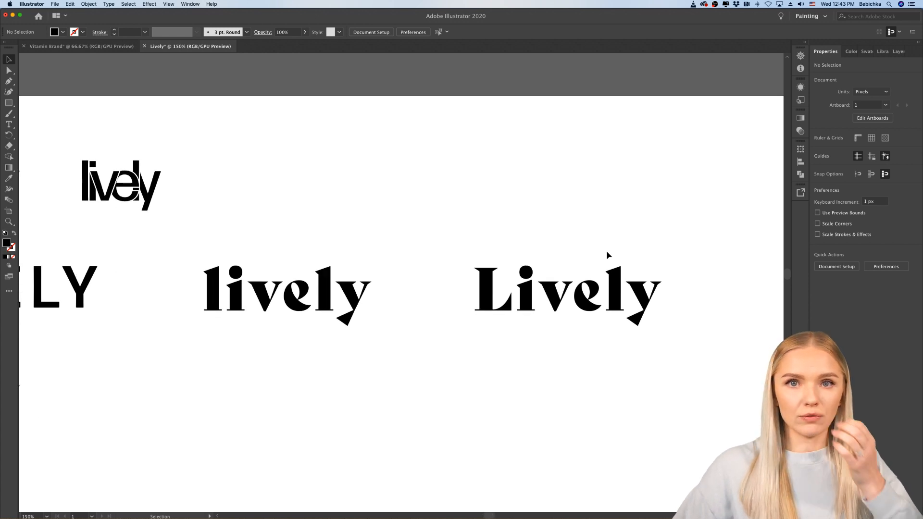
scroll(607, 254, down, 1)
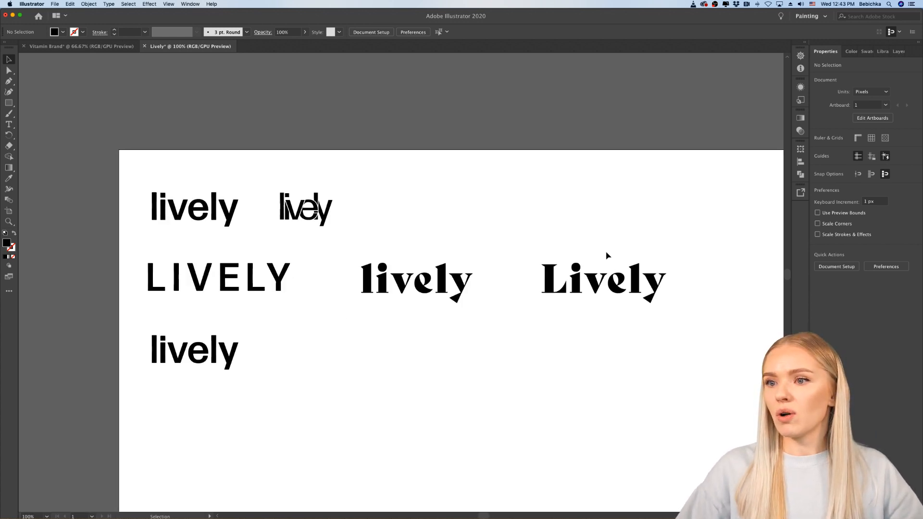
Step: Move the "Lively" text beneath the lowest sans serif "lively" in the left column, and deselect it
scroll(608, 256, left, 1)
scroll(608, 256, up, 1)
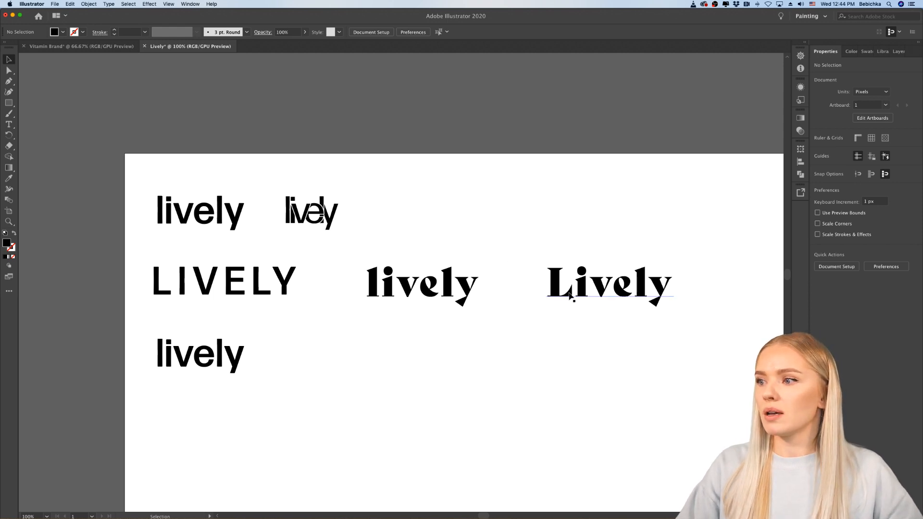
drag(569, 296, 176, 436)
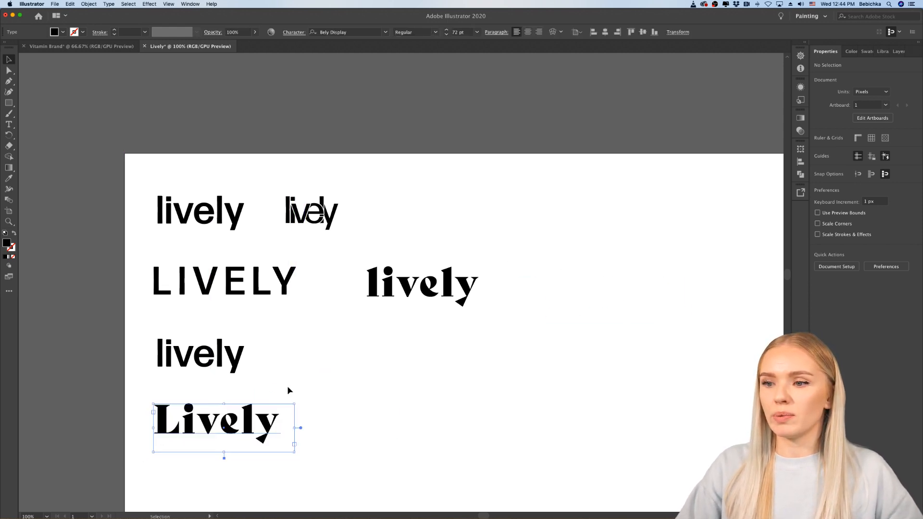
click(289, 389)
scroll(293, 389, down, 5)
scroll(293, 390, left, 2)
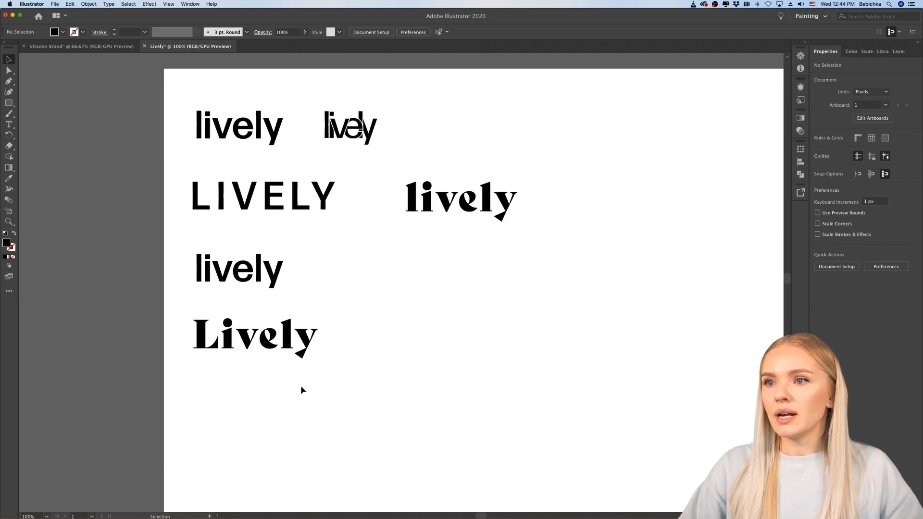
Step: Replace the capital L in the bottom Bely Display text with a lowercase l so it reads "lively"
double_click(220, 342)
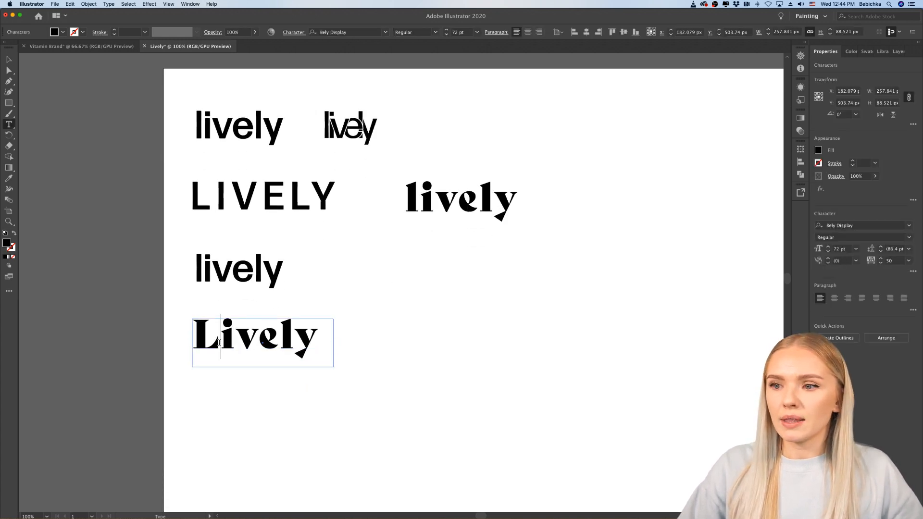
key(BackSpace)
text(l)
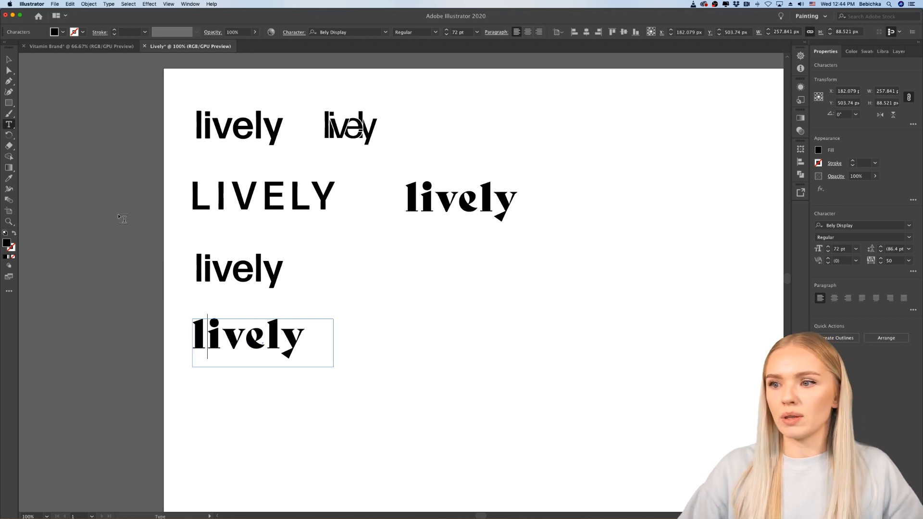
key(Escape)
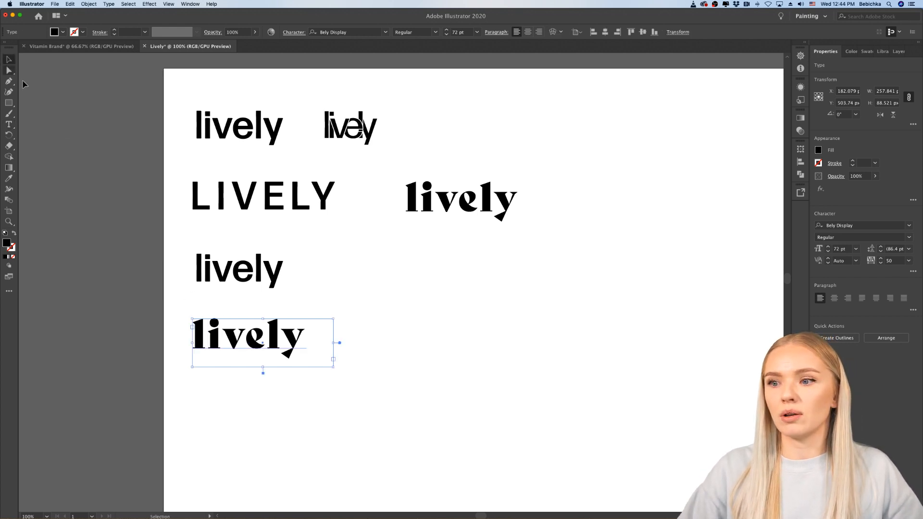
click(198, 443)
Step: Delete the Bely Display "lively" text beside the uppercase "LIVELY"
click(504, 226)
key(Delete)
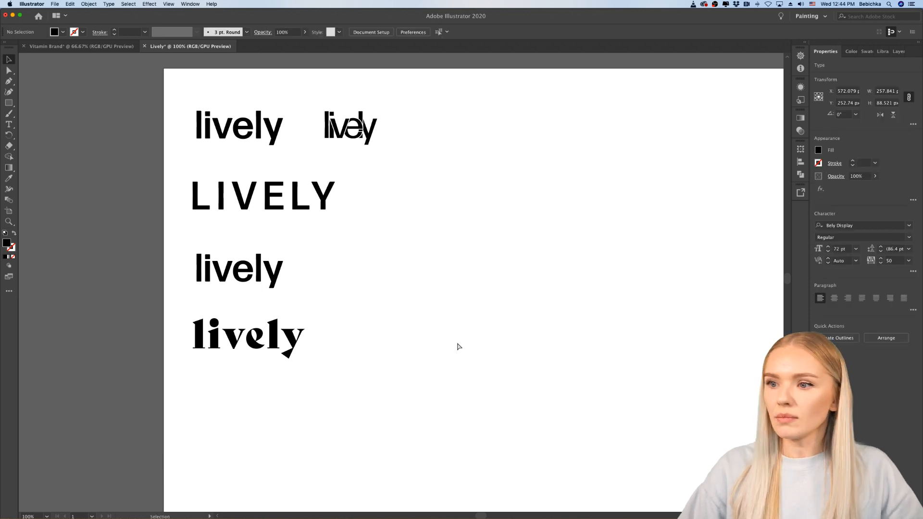
scroll(450, 350, right, 5)
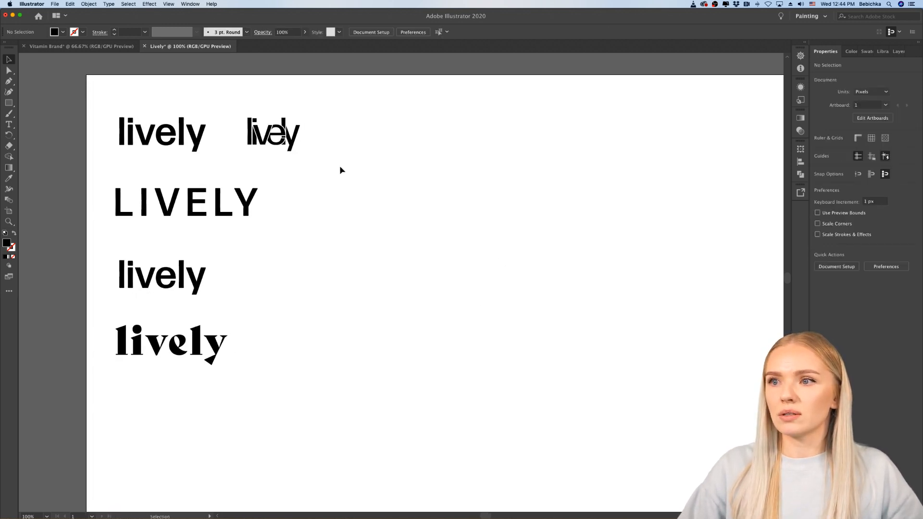
Step: Move the uppercase "LIVELY" slightly down and right to even the spacing and line its left edge up with the sans serif words
scroll(340, 170, left, 2)
click(260, 216)
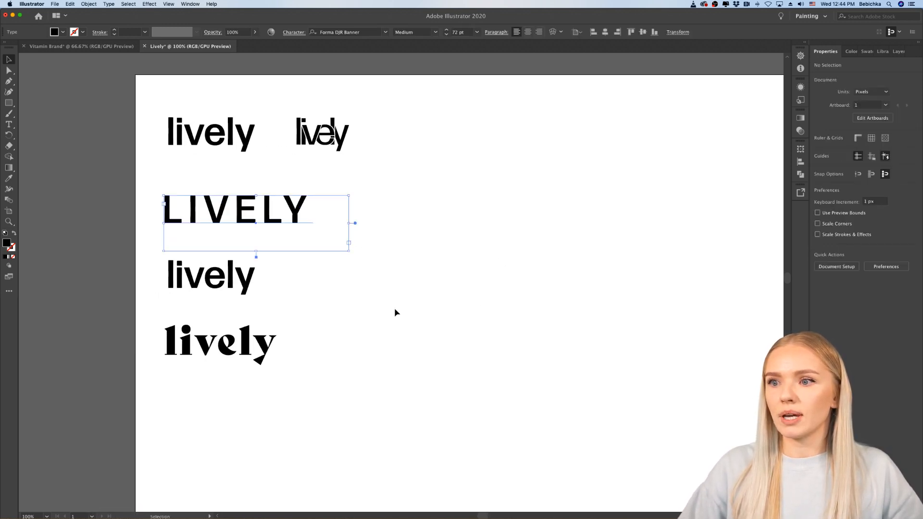
click(411, 320)
scroll(411, 319, right, 3)
scroll(412, 319, left, 2)
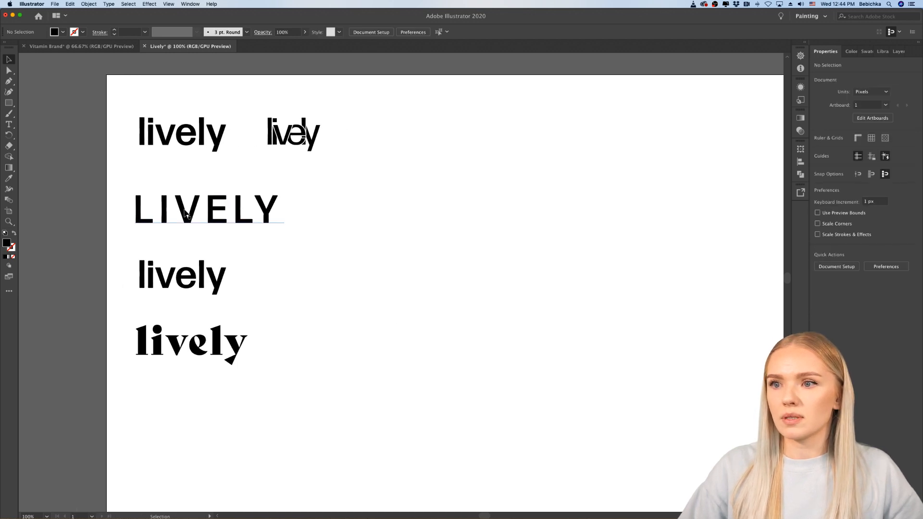
drag(185, 213, 189, 213)
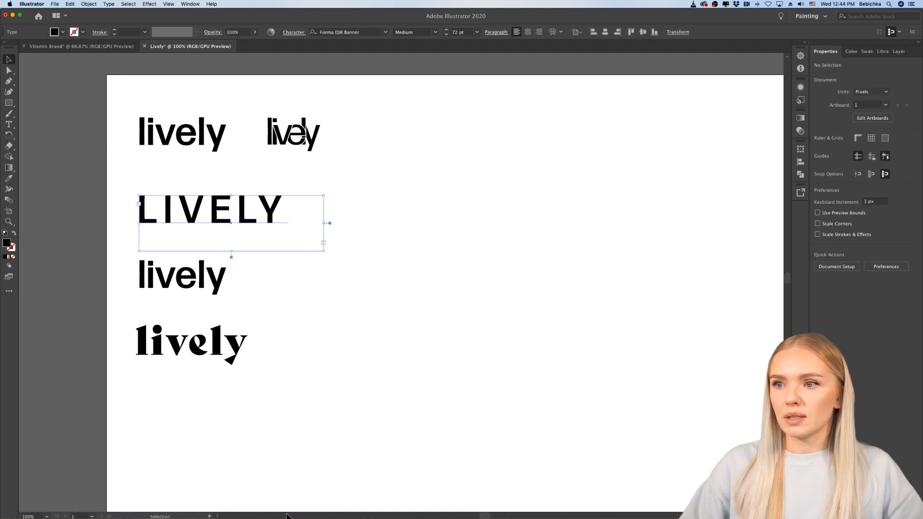
Step: Switch to Chrome and go to page 2 of the serif font results on Adobe Fonts
click(485, 503)
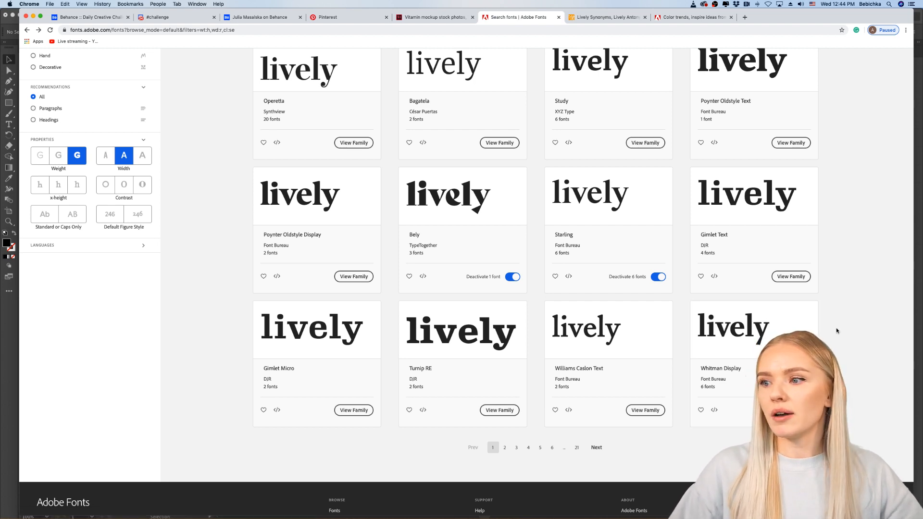
scroll(837, 331, down, 2)
click(505, 393)
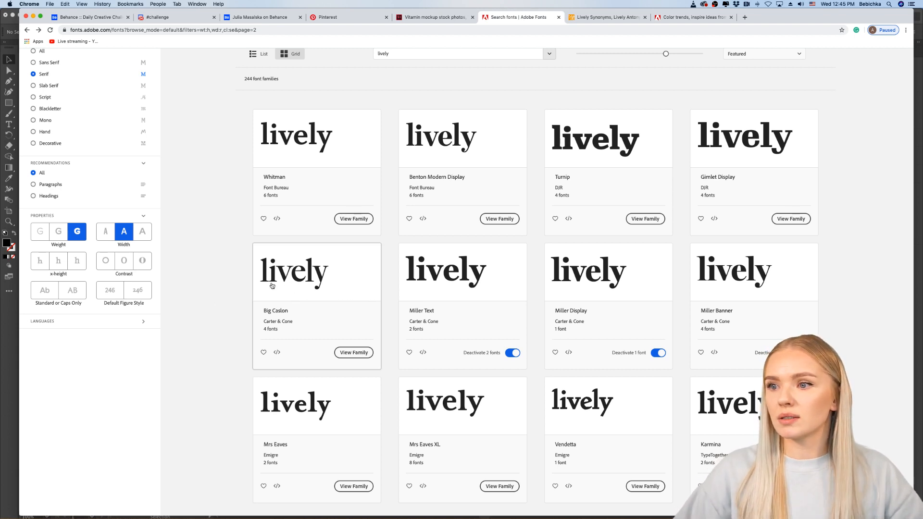
Step: Open the Big Caslon family, activate all its fonts, and return to the font results
click(342, 353)
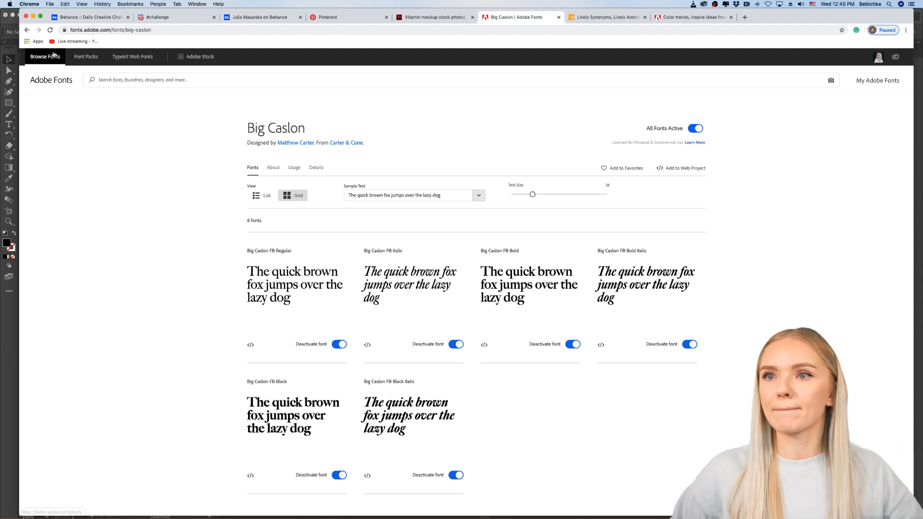
scroll(209, 232, down, 5)
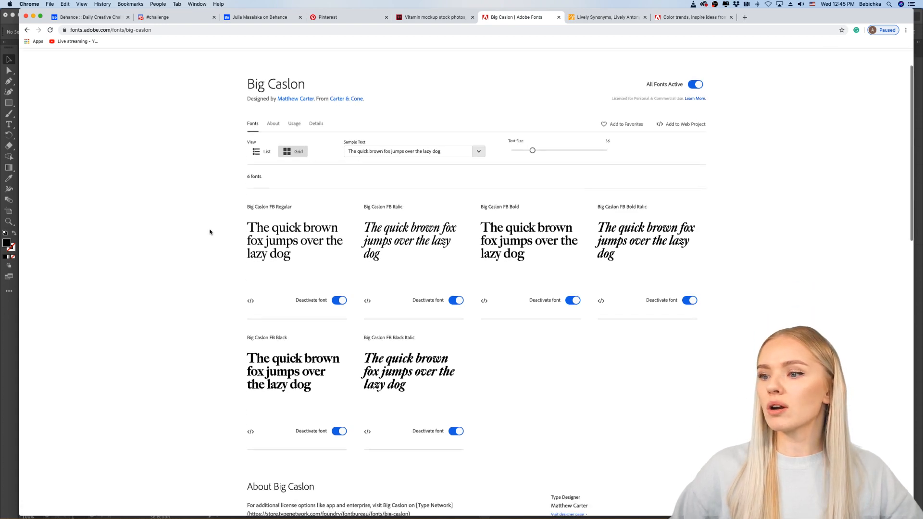
scroll(208, 232, up, 4)
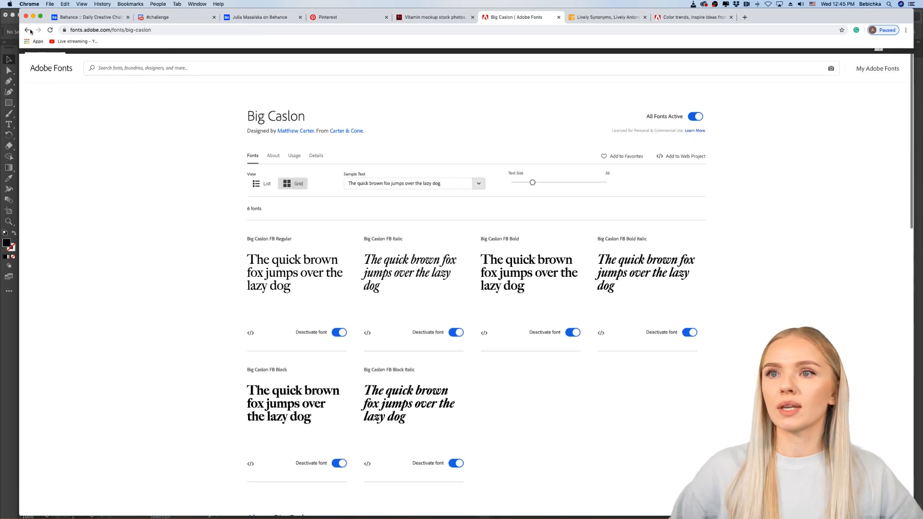
click(27, 30)
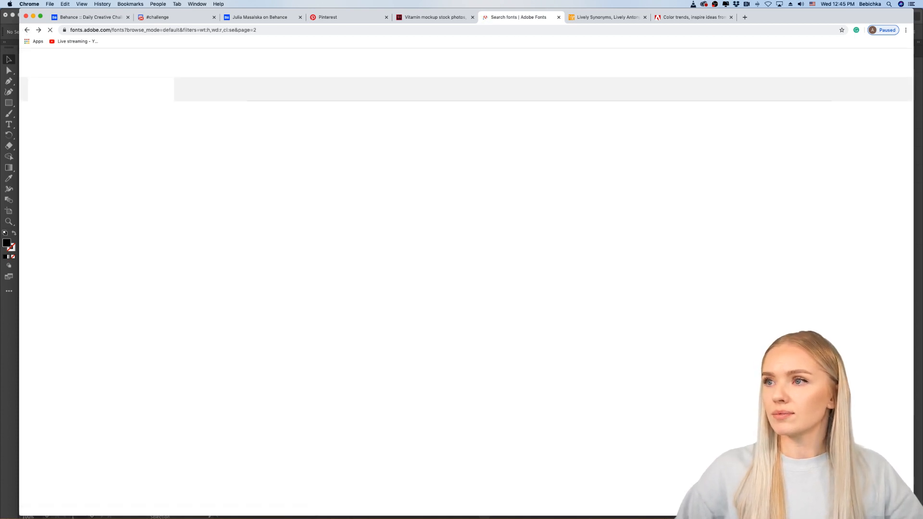
Step: Switch to Illustrator, place a copy of the Bely Display "lively" directly below it, and select all the copy's text
click(12, 355)
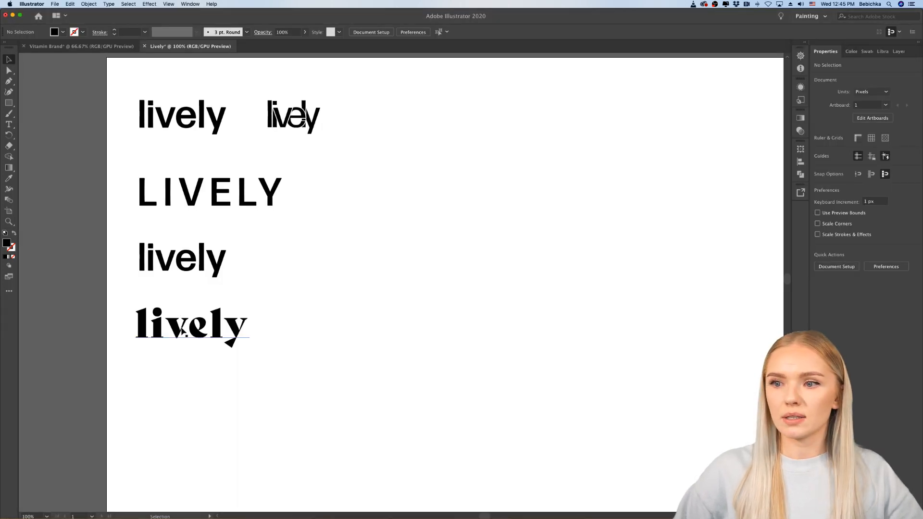
drag(183, 329, 183, 380)
key(t)
key(super+a)
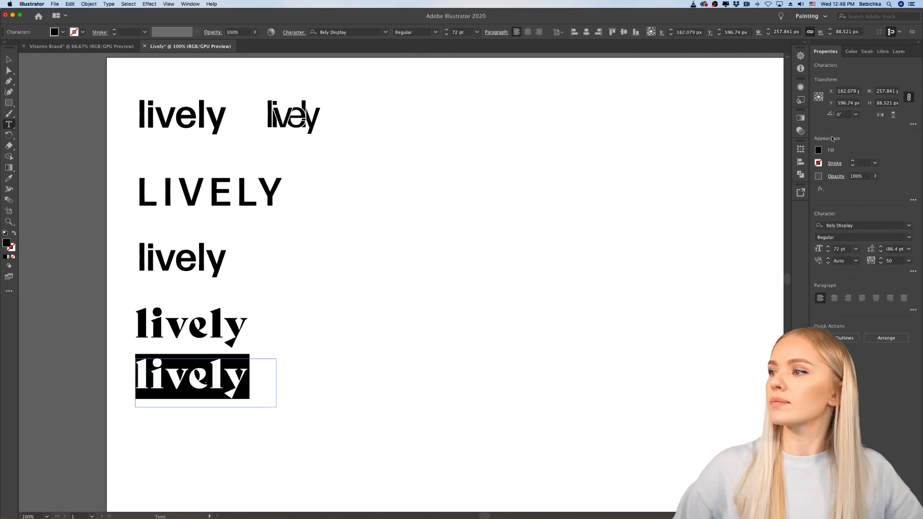
Step: Search the fonts for "caslon", set the copied "lively" text to Adobe Caslon Pro Bold, and deselect it
click(861, 222)
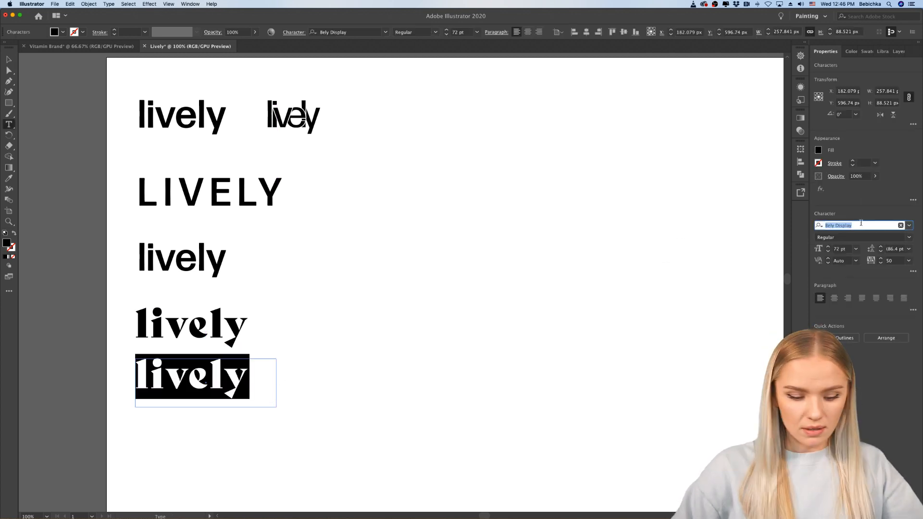
text(caslon)
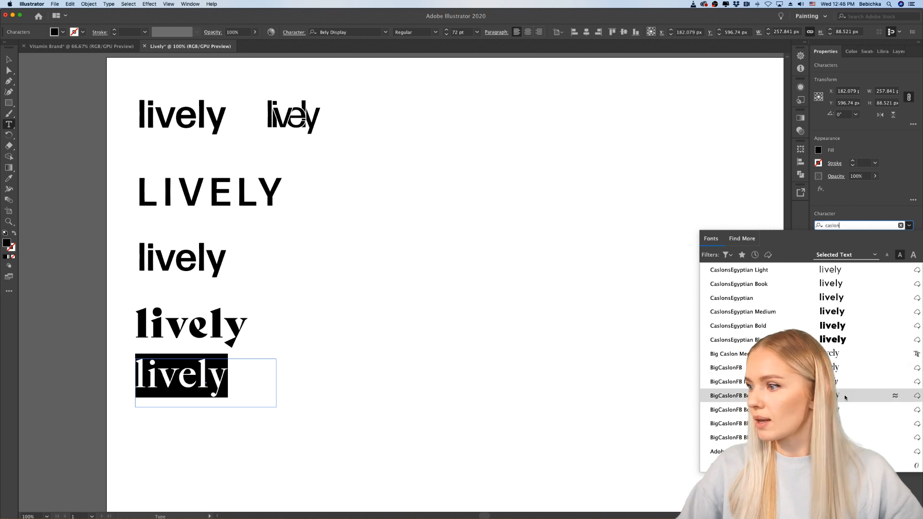
click(847, 464)
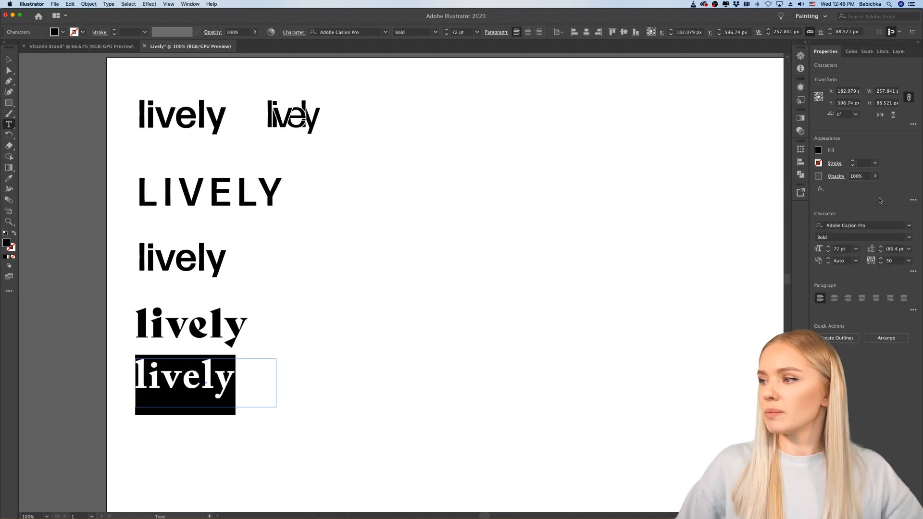
click(909, 238)
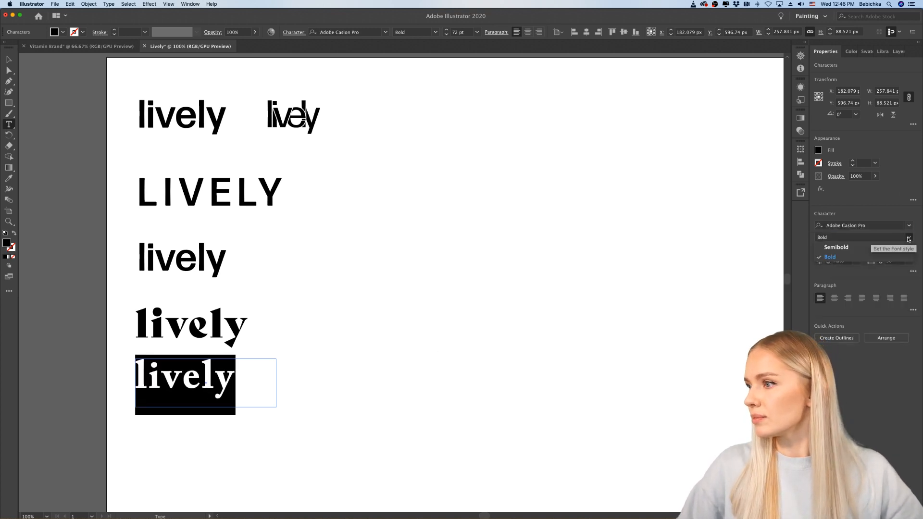
click(910, 228)
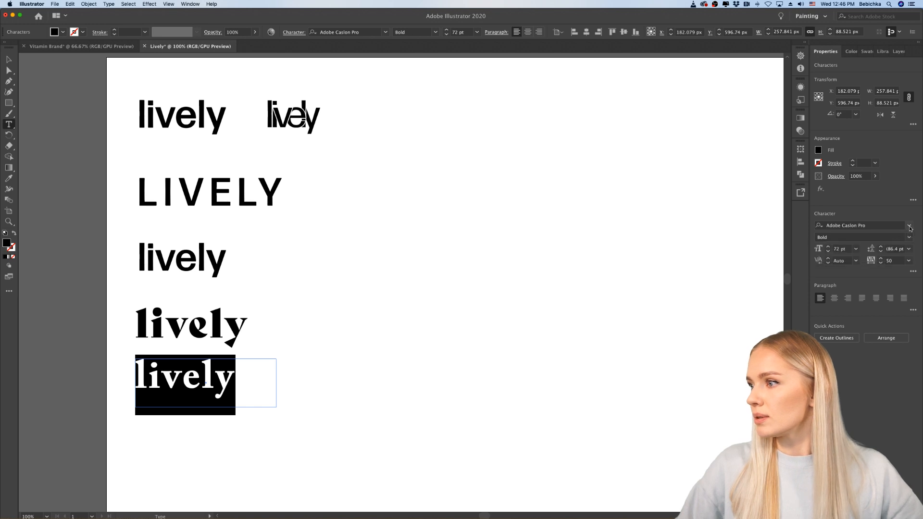
click(650, 259)
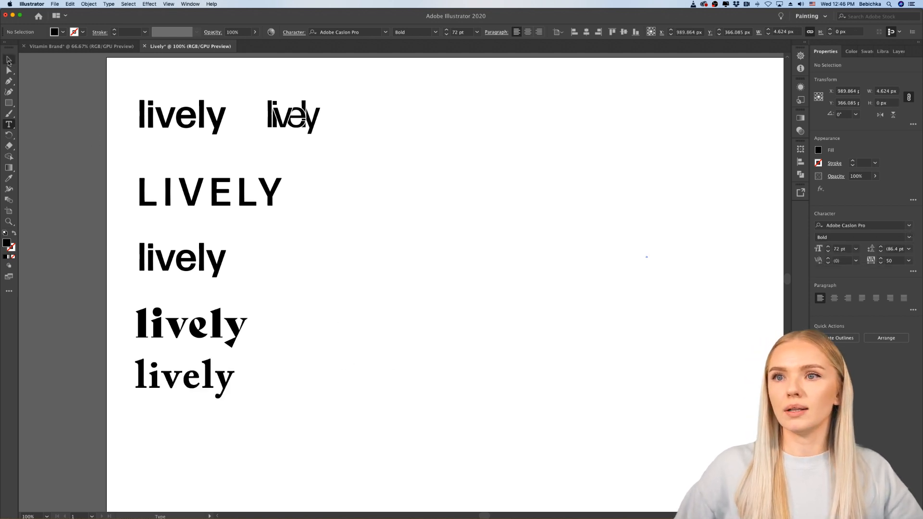
Step: Set the tracking of the Adobe Caslon Pro "lively" text to 0 and deselect it
double_click(181, 378)
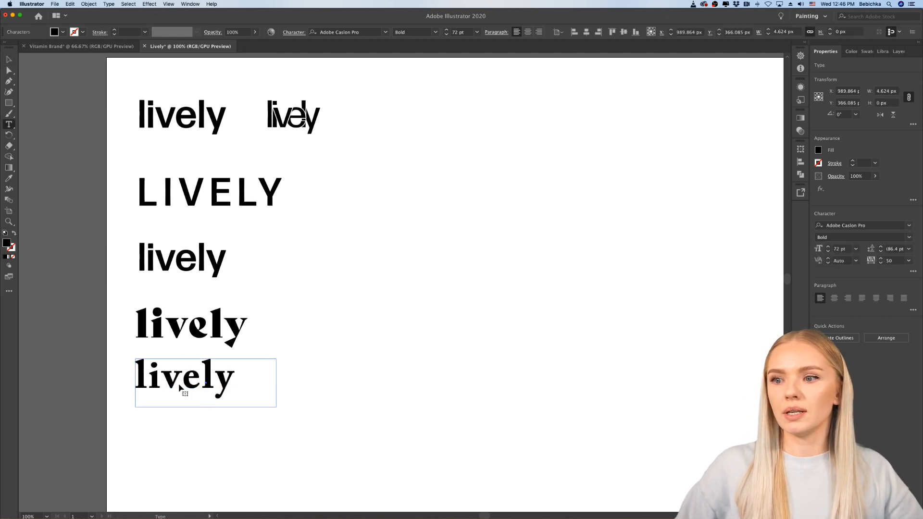
click(909, 261)
click(896, 322)
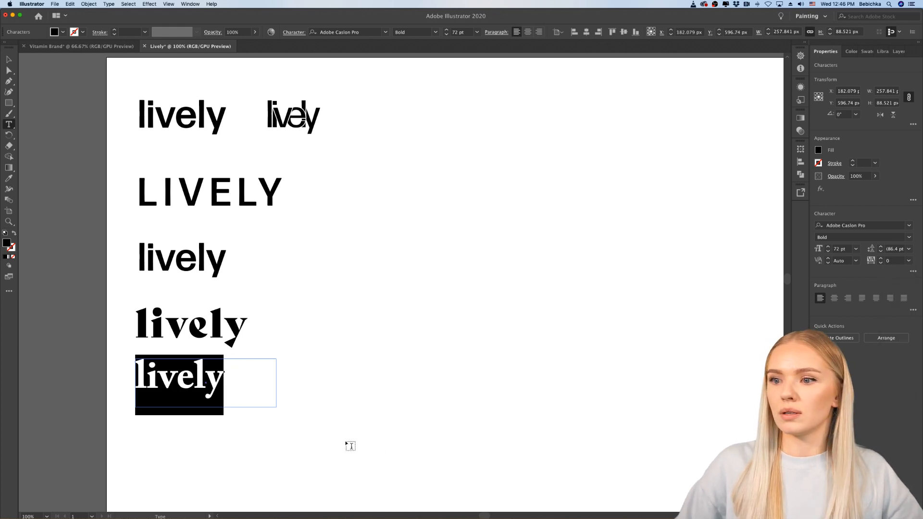
click(9, 59)
click(391, 420)
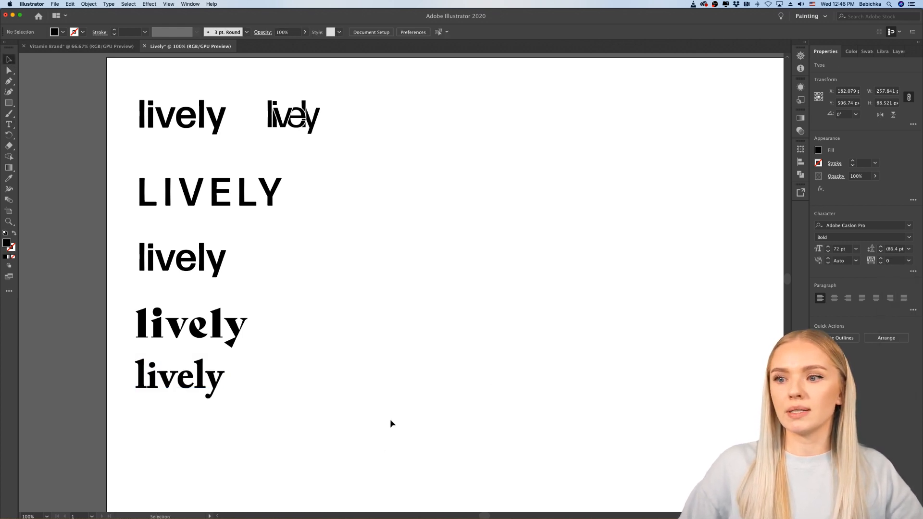
Step: Place a copy of the Caslon "lively" beside the original on the same line and deselect it
scroll(371, 390, up, 2)
scroll(370, 391, right, 2)
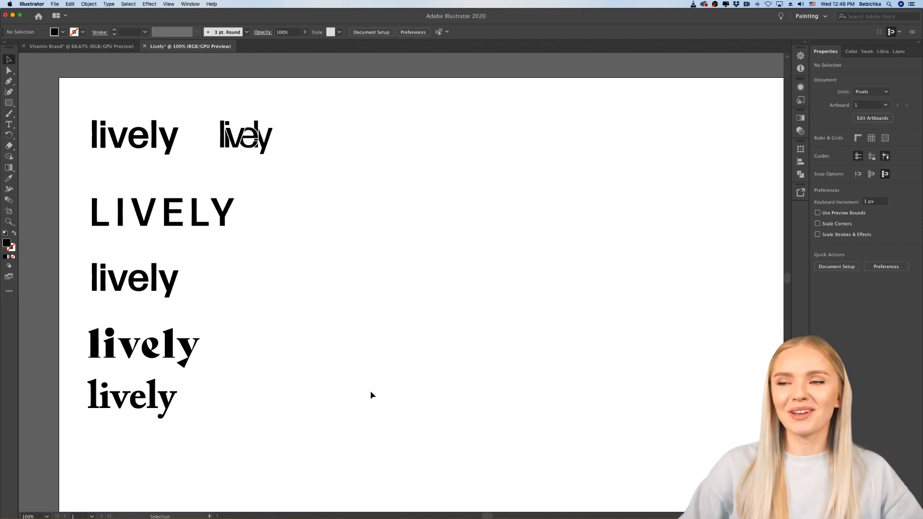
drag(120, 406, 296, 407)
key(super+shift+a)
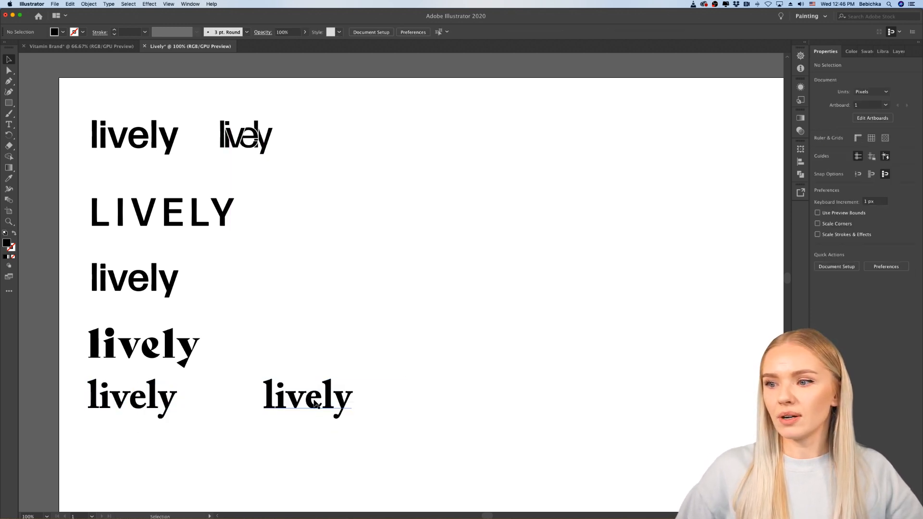
Step: Copy the column of five wordmarks from the artboard onto the pasteboard beside it as editable backups
scroll(443, 387, down, 1)
scroll(439, 389, down, 2)
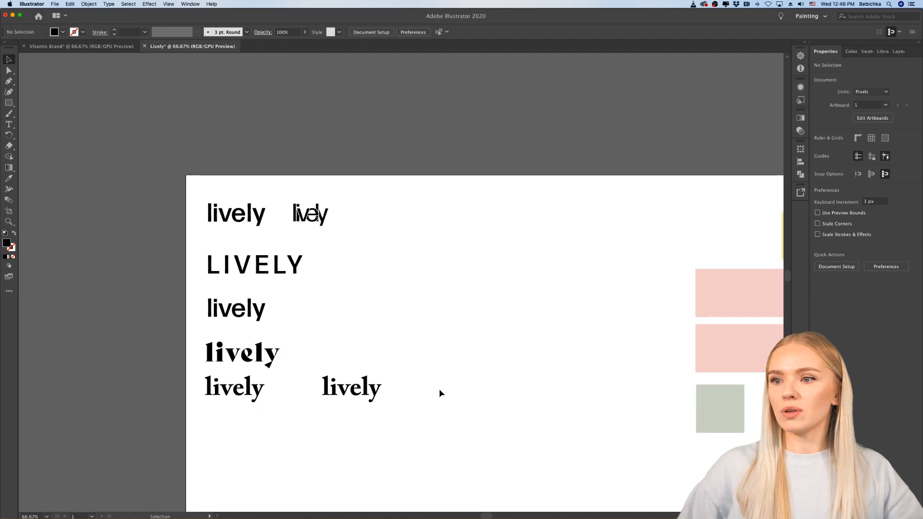
click(241, 198)
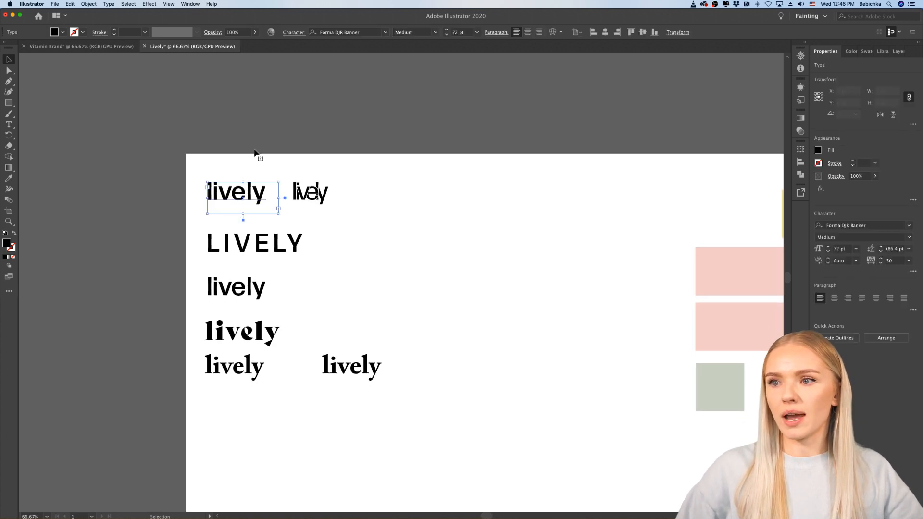
drag(258, 152, 187, 396)
drag(218, 337, 67, 337)
click(444, 337)
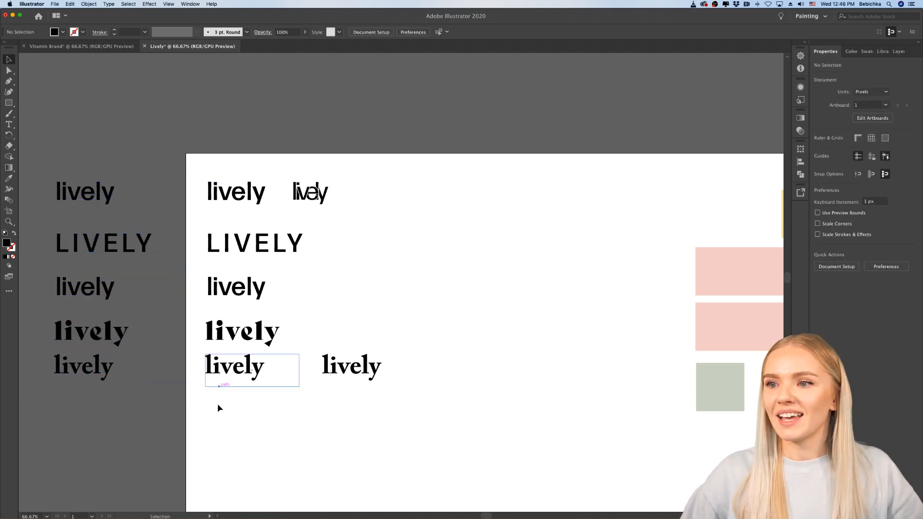
Step: Move the overlapping-letter "lively" farther away from the wordmark column and delete the extra Caslon "lively" copy
drag(323, 199, 498, 207)
click(500, 261)
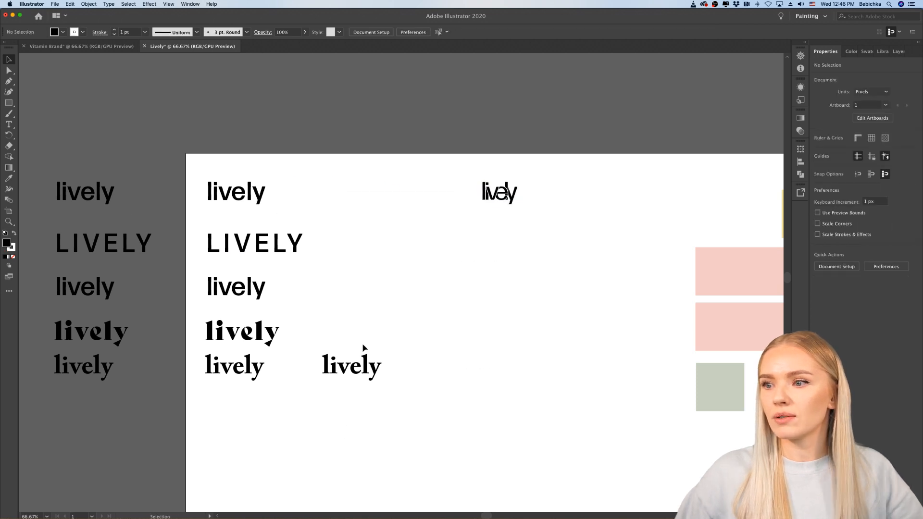
click(353, 373)
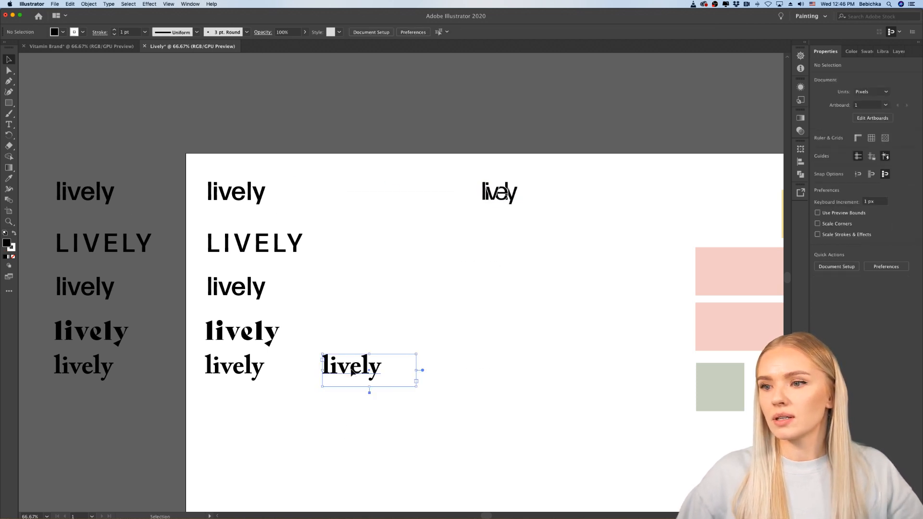
click(396, 406)
scroll(359, 396, up, 2)
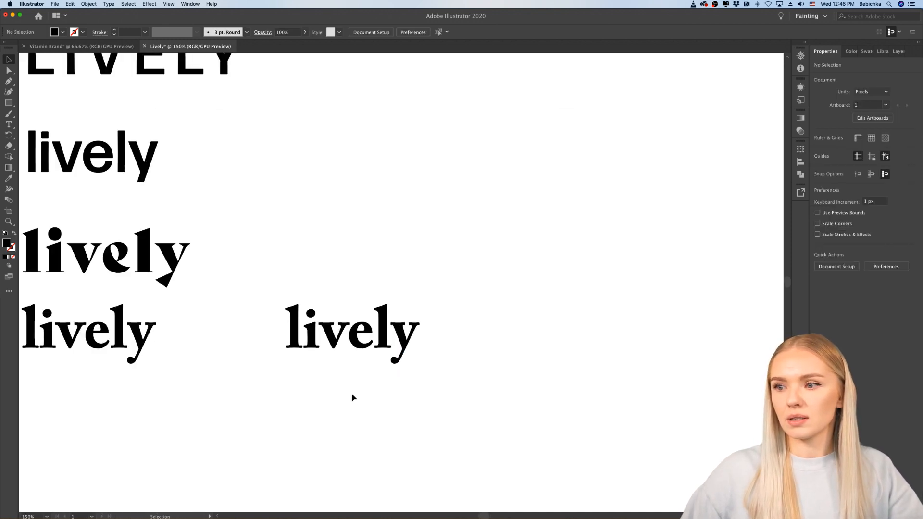
click(352, 346)
key(Delete)
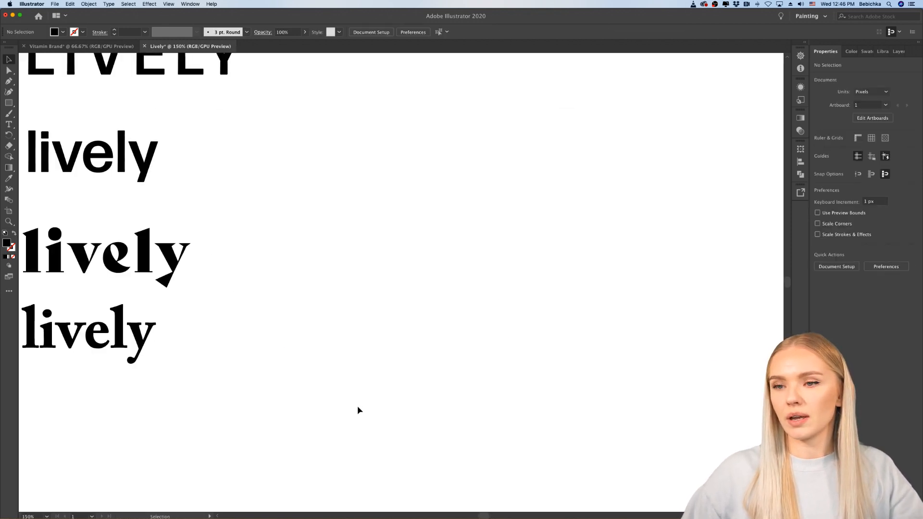
Step: Select the five wordmarks stacked on the artboard and convert them to outlines
scroll(357, 406, down, 1)
scroll(358, 407, up, 1)
scroll(357, 408, right, 1)
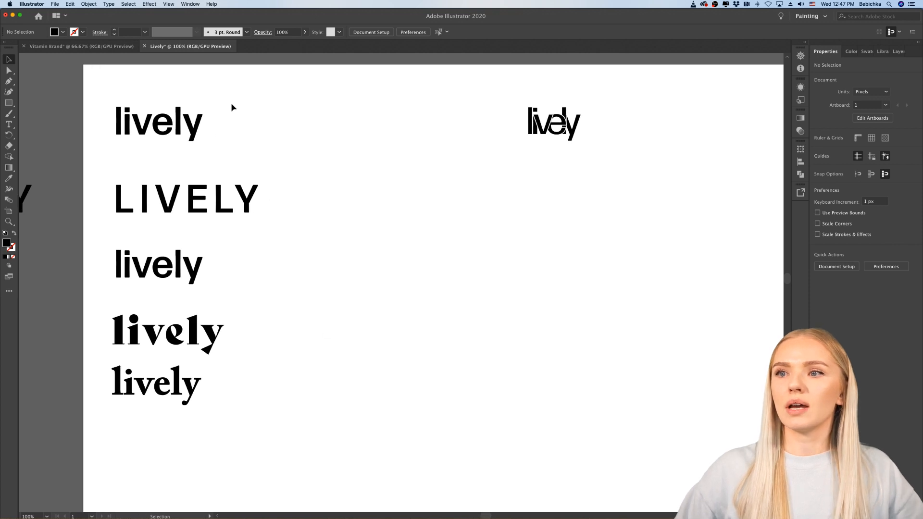
drag(103, 413, 103, 413)
key(super+g)
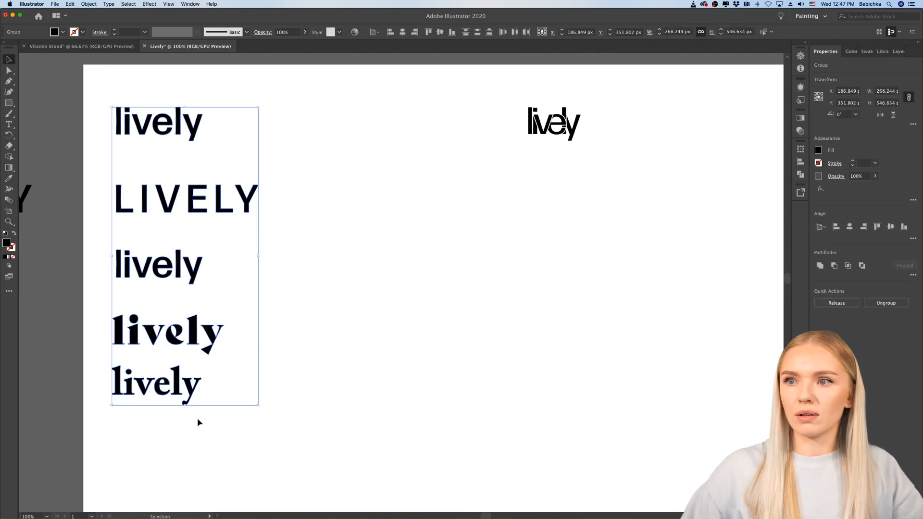
Step: Move the outlined Caslon "lively" straight down near the artboard's lower edge and the Bely "lively" just above it
scroll(268, 435, down, 1)
scroll(266, 431, down, 3)
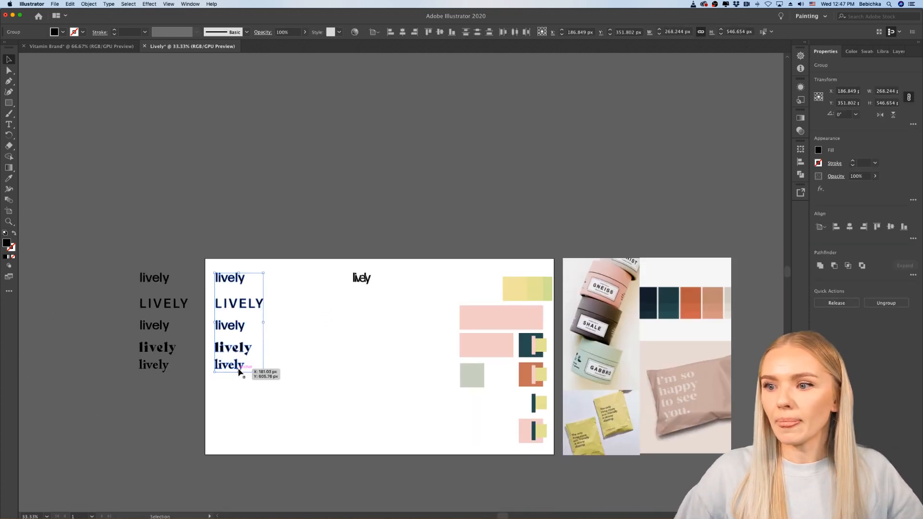
click(257, 371)
drag(240, 372, 236, 447)
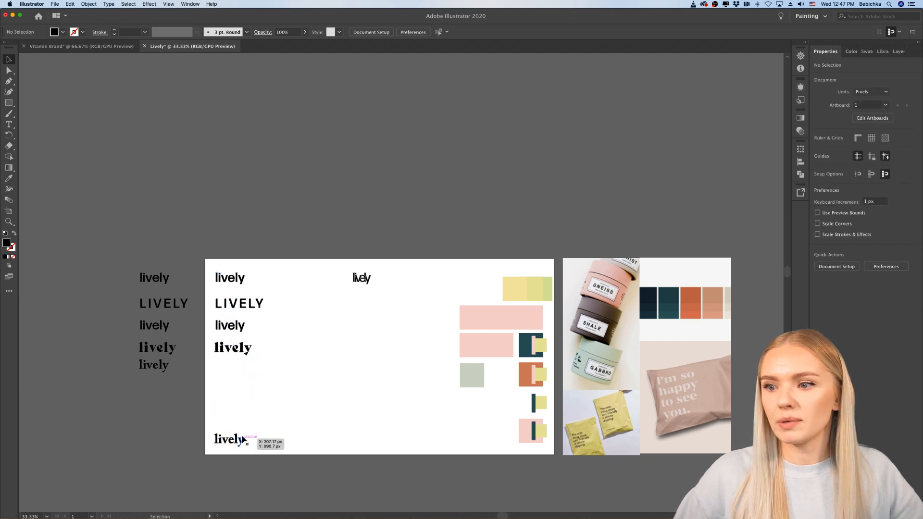
drag(242, 349, 241, 417)
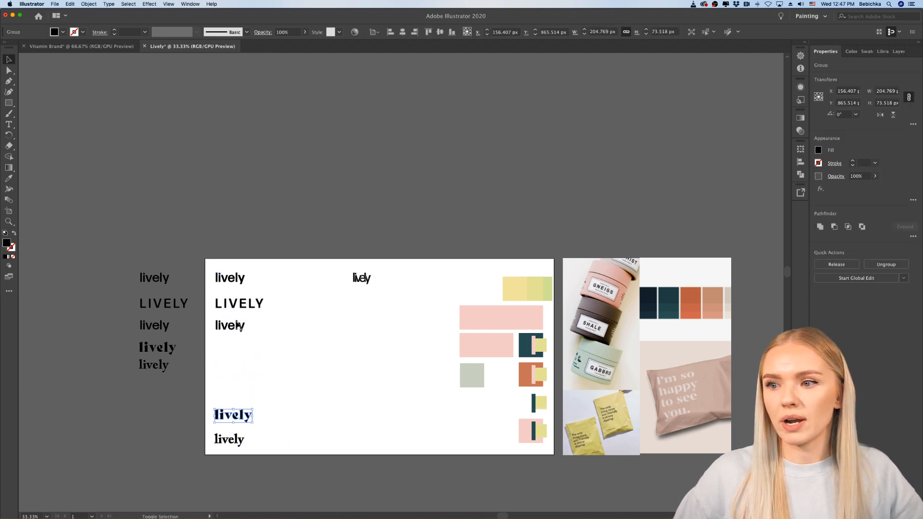
drag(236, 330, 235, 379)
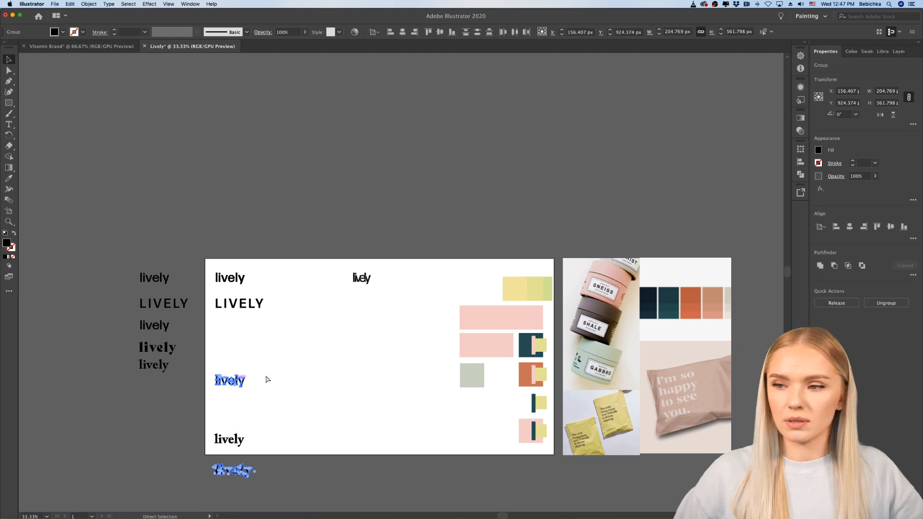
key(super+z)
Step: Move the three outlined sans serif wordmarks straight down, spacing them evenly above the two serif ones
click(256, 344)
drag(234, 325, 236, 383)
drag(241, 310, 240, 352)
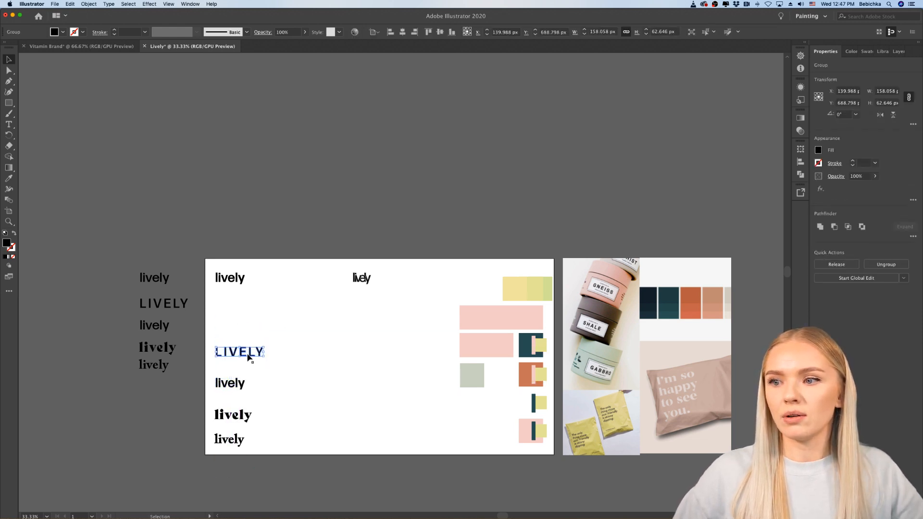
click(248, 295)
drag(237, 284, 236, 325)
Step: Move the overlapping-letter "lively" to the head of the column, above the first sans serif wordmark
scroll(282, 337, down, 2)
drag(388, 253, 233, 287)
click(282, 307)
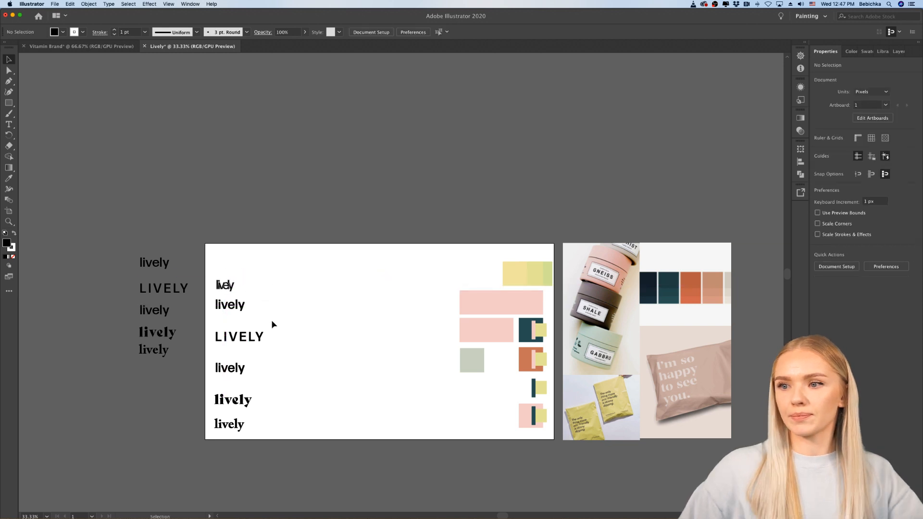
click(217, 287)
key(super+1)
drag(226, 279, 226, 269)
click(383, 325)
scroll(384, 323, down, 1)
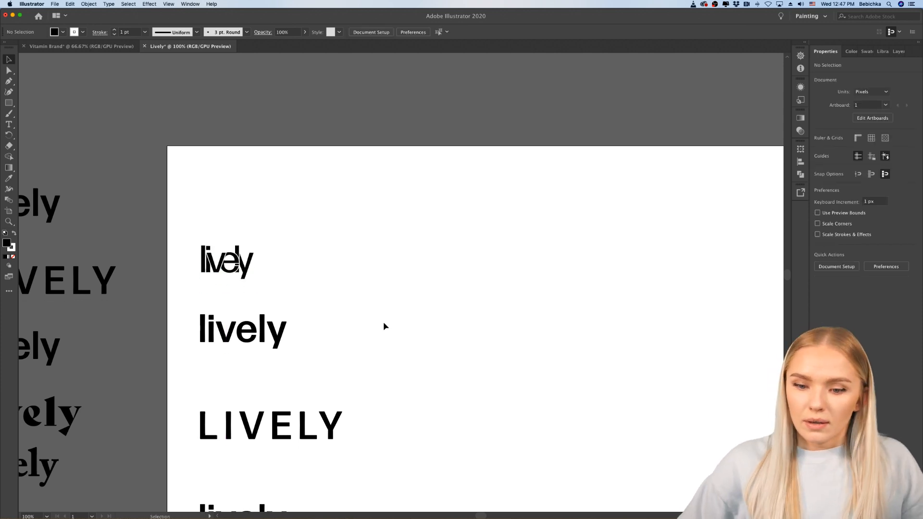
Step: Draw two overlapping black rectangles with white 1 pt strokes beside the wordmarks and scale both up slightly in proportion
scroll(384, 326, right, 5)
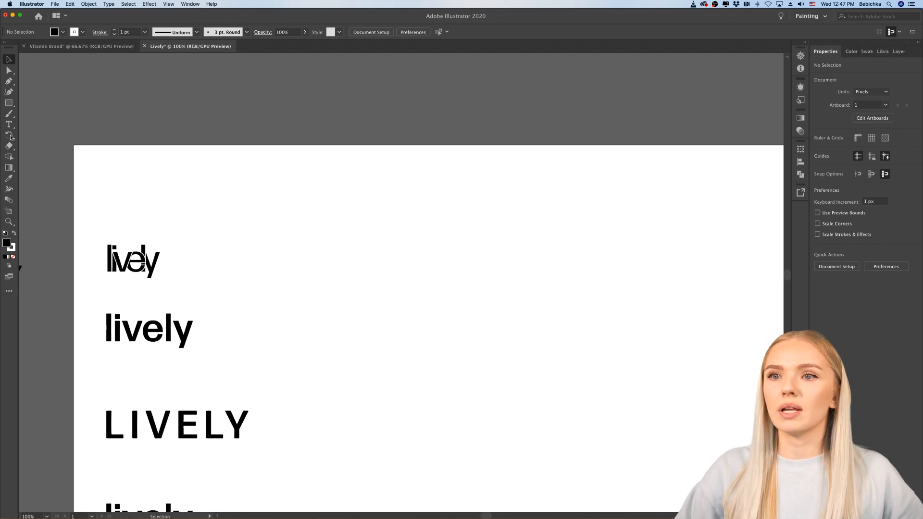
click(9, 102)
mouse_move(310, 250)
mouse_down()
mouse_move(372, 301)
mouse_move(488, 369)
mouse_up()
drag(426, 293, 604, 449)
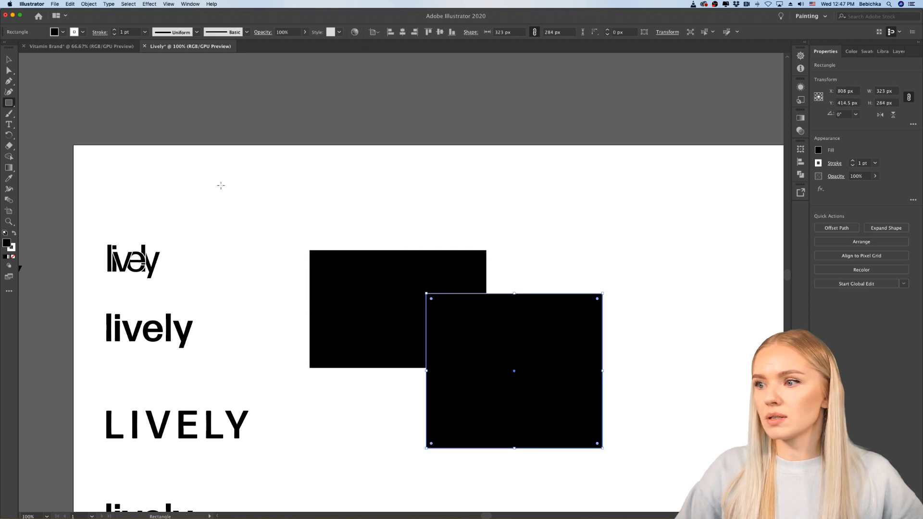
click(9, 58)
drag(453, 322, 451, 324)
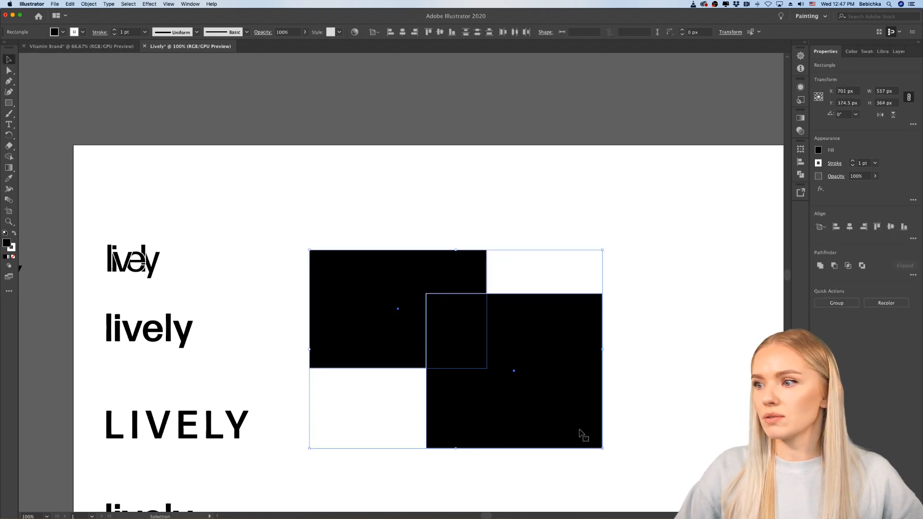
drag(603, 449, 625, 464)
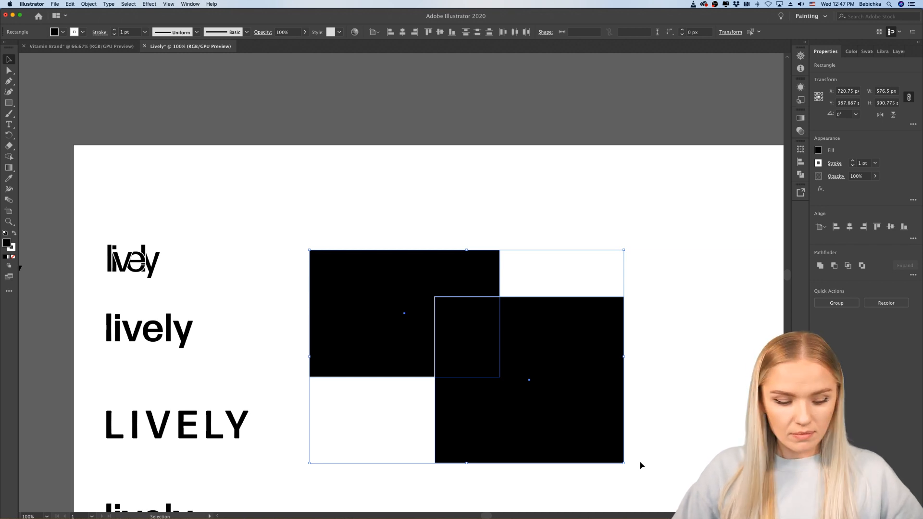
Step: Delete both overlapping black rectangles and return to the wordmark column
click(656, 374)
drag(657, 374, 412, 410)
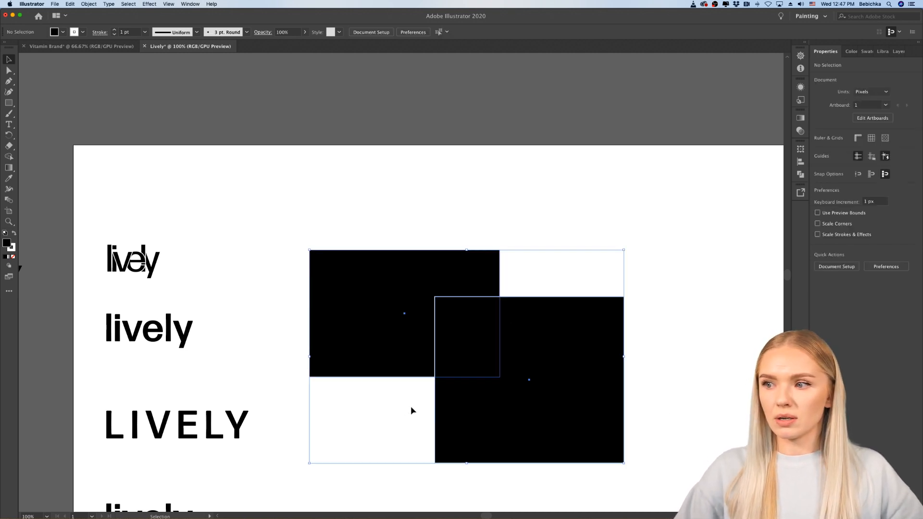
key(a)
key(Delete)
key(v)
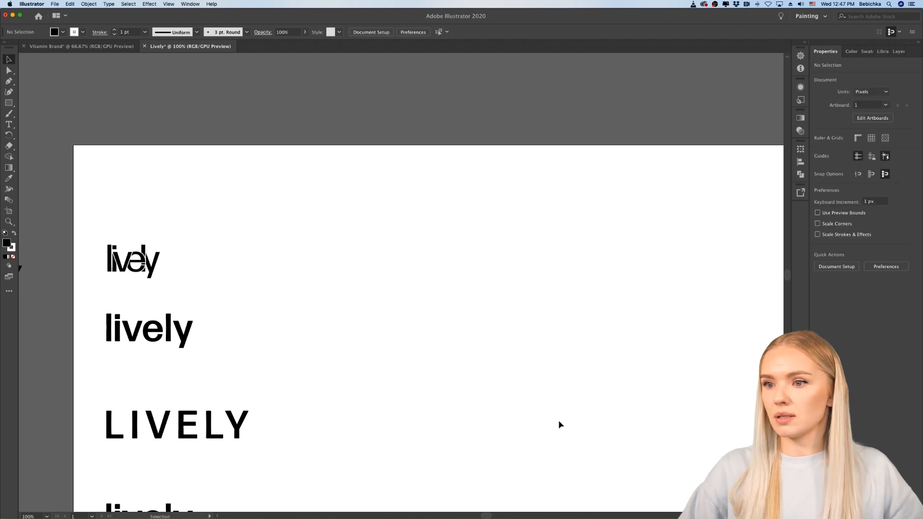
scroll(549, 416, down, 3)
scroll(550, 416, left, 2)
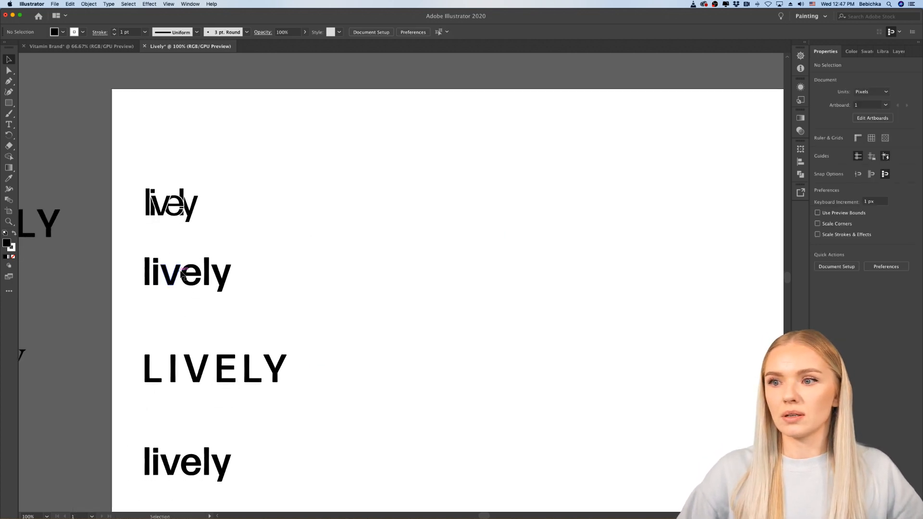
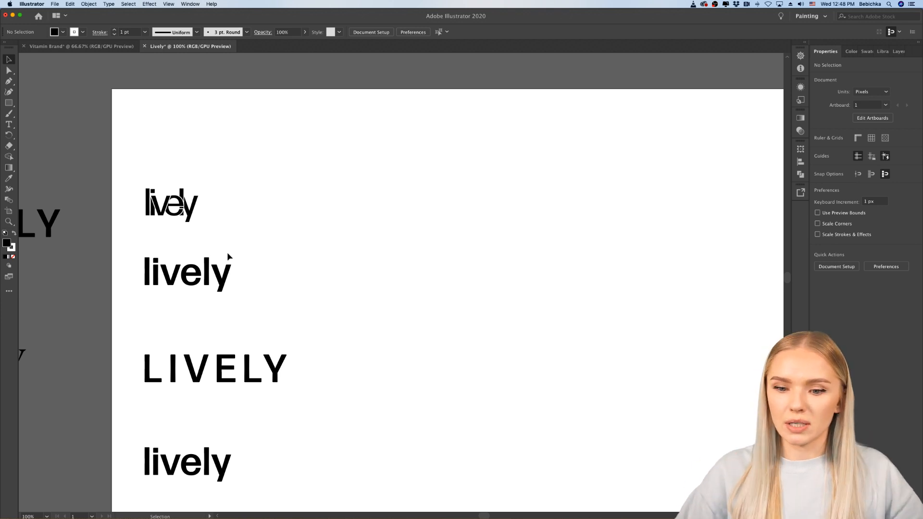
Step: Switch to Chrome and look over the serif font previews of "lively" on Adobe Fonts
scroll(276, 273, down, 2)
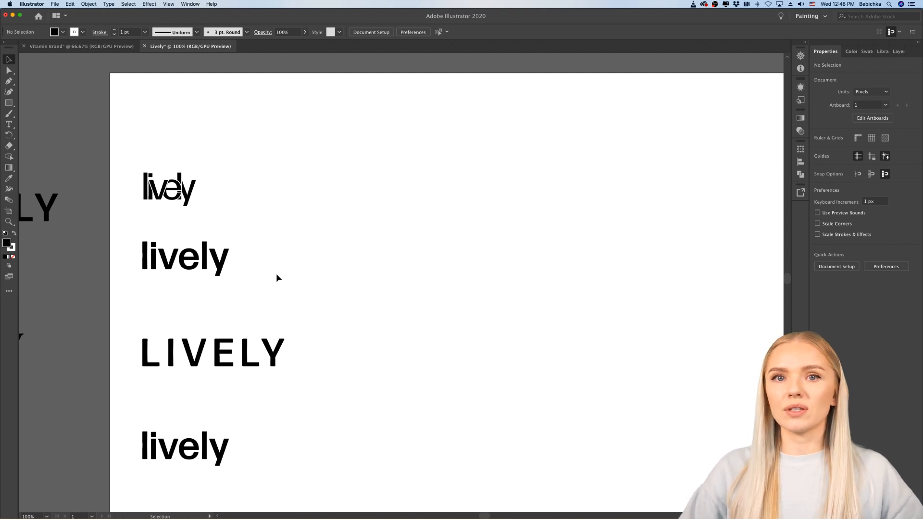
mouse_move(288, 511)
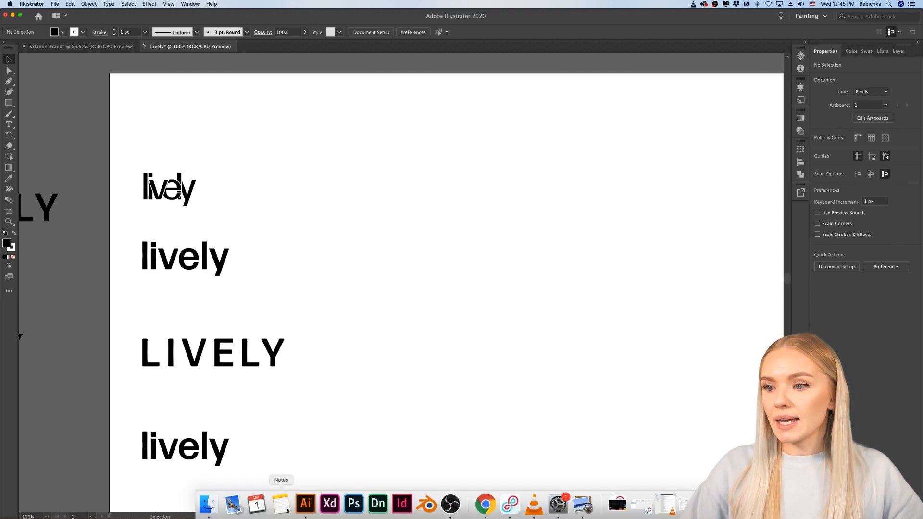
click(486, 504)
scroll(235, 212, up, 3)
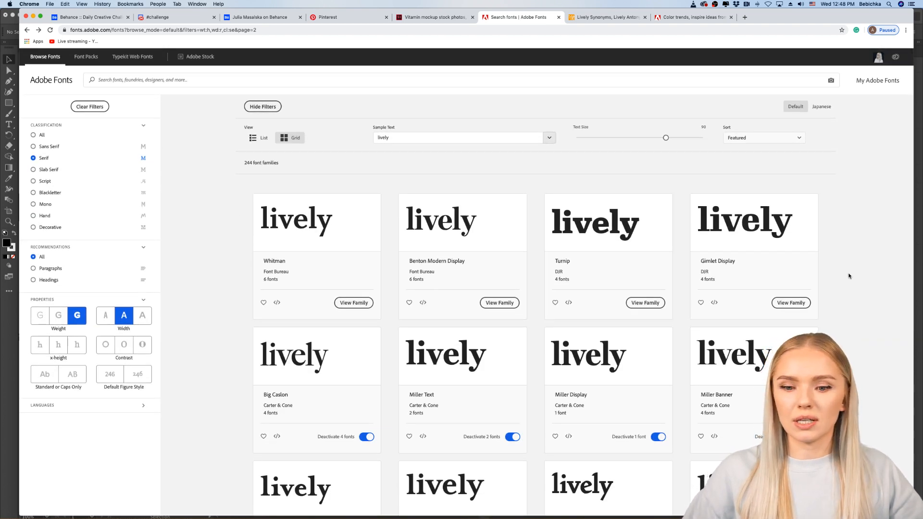
scroll(849, 276, down, 5)
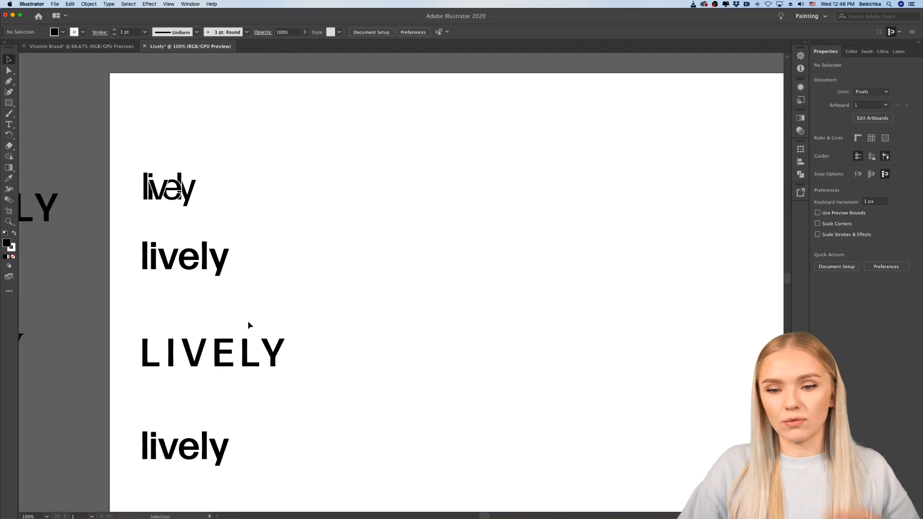
Step: Return to Illustrator and examine the wordmark column against the colour swatches and packaging reference photos
scroll(296, 383, down, 2)
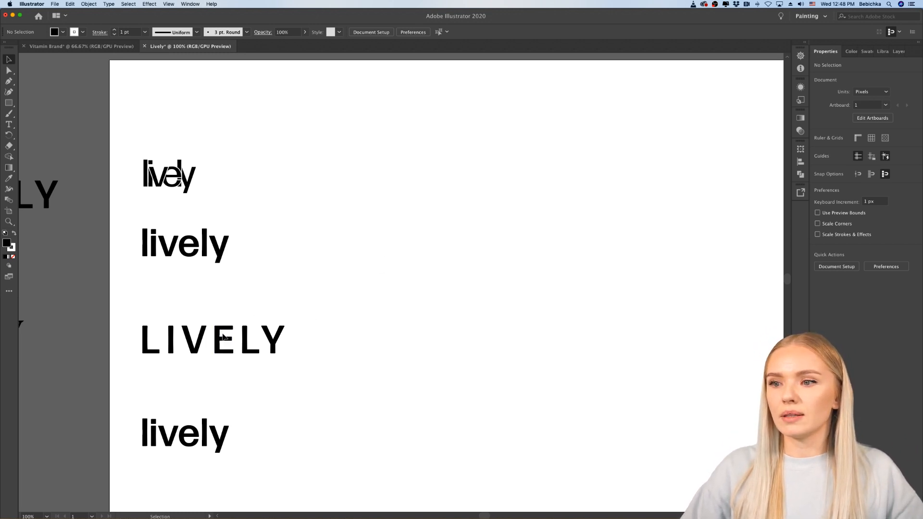
scroll(251, 285, left, 3)
scroll(251, 285, down, 2)
scroll(251, 290, down, 2)
scroll(251, 289, right, 1)
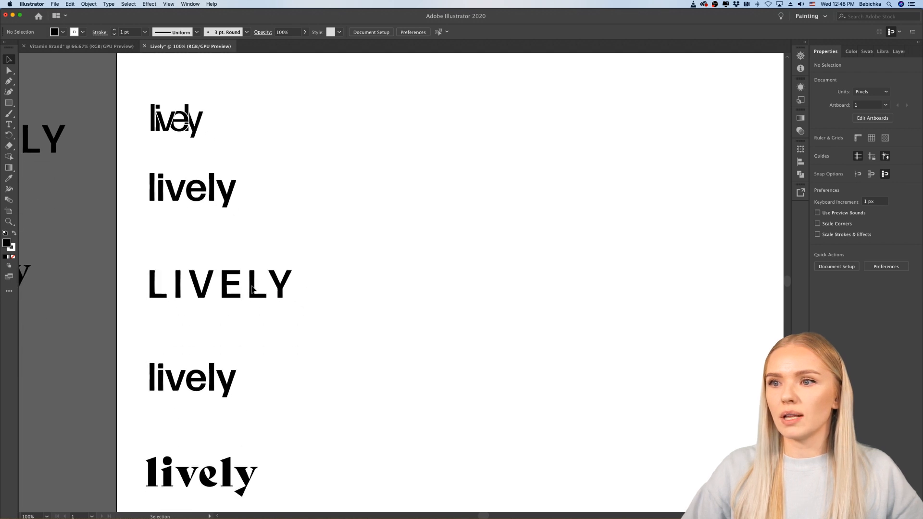
scroll(250, 288, down, 3)
scroll(251, 292, right, 1)
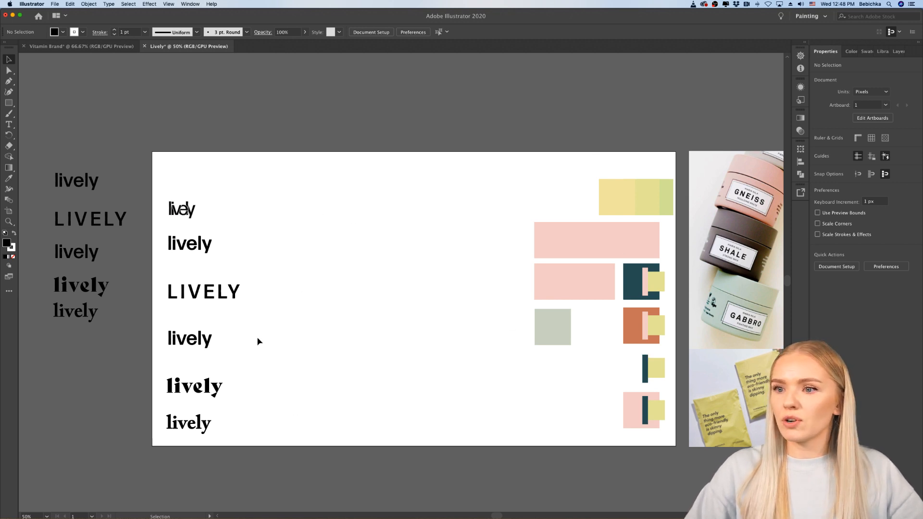
scroll(258, 341, up, 2)
scroll(258, 341, down, 4)
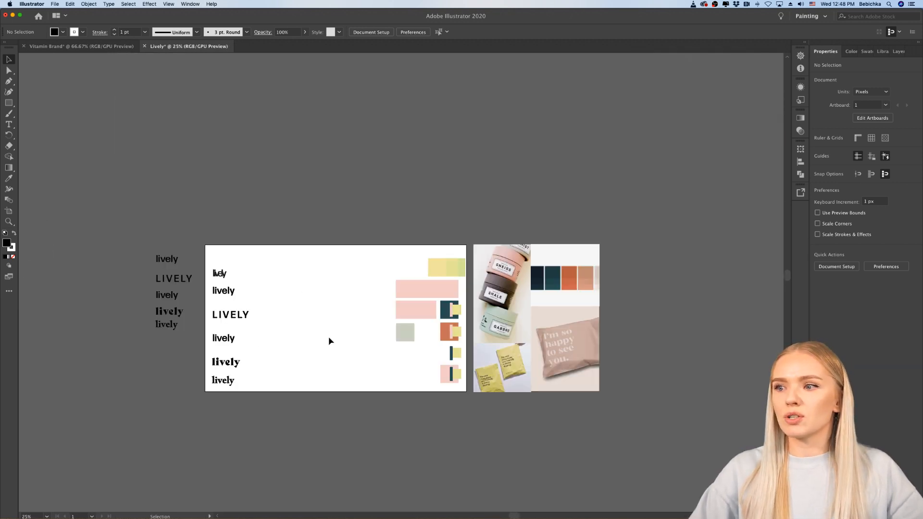
scroll(329, 340, up, 1)
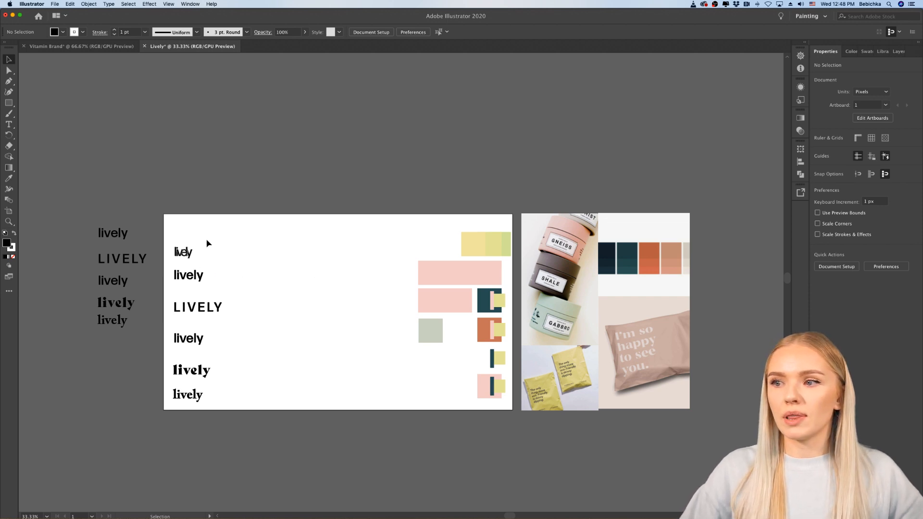
Step: Move the overlapping-letter "lively" slightly up, and shift the whole wordmark column up on the artboard
drag(172, 256, 174, 250)
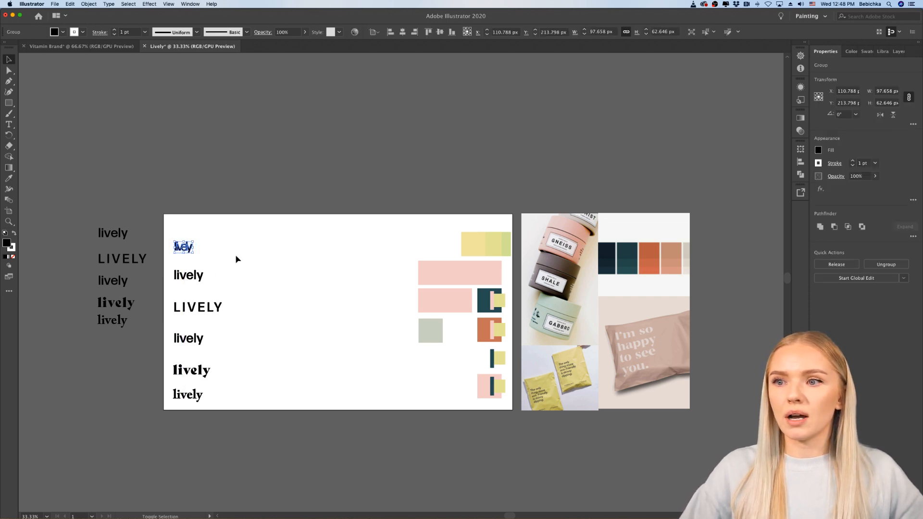
click(235, 259)
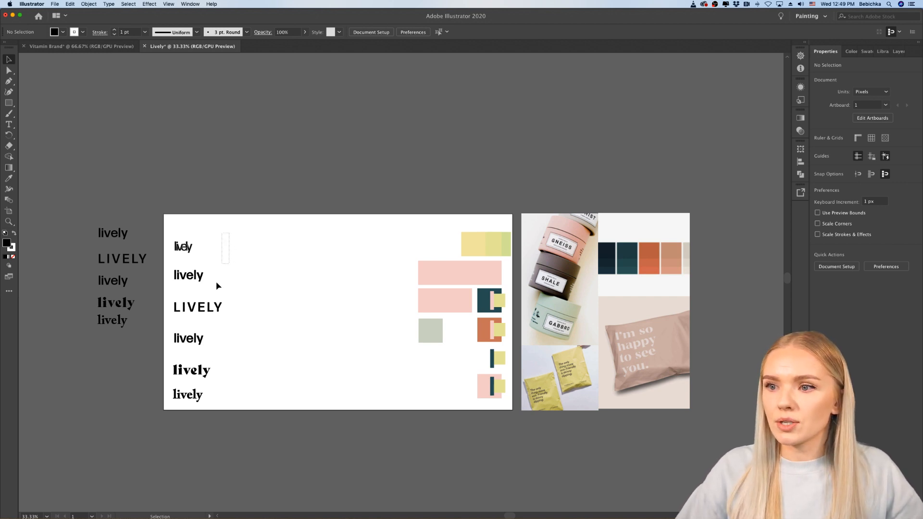
drag(162, 419, 185, 391)
click(241, 246)
click(256, 398)
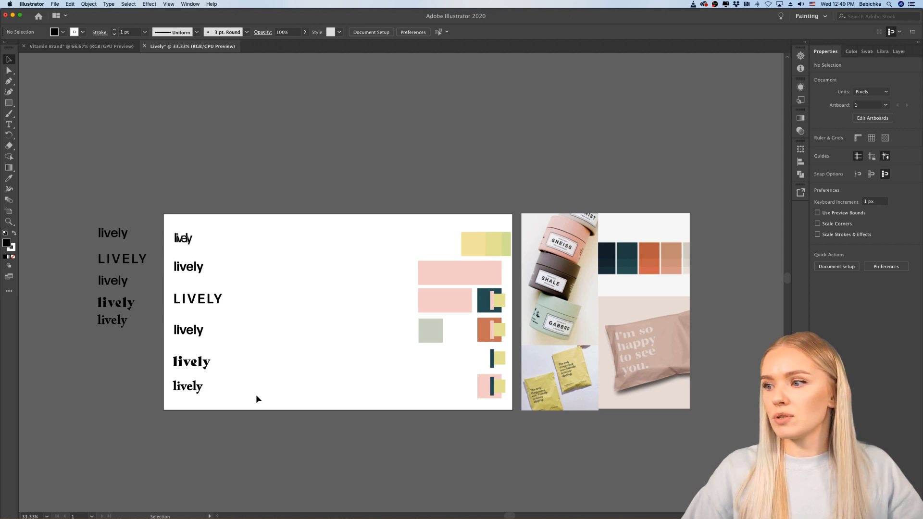
Step: Frame both lowercase sans serif wordmarks with unfilled black 1 pt rectangles, the lower about 339 × 150 px and the upper about 271 × 141 px
scroll(256, 395, left, 1)
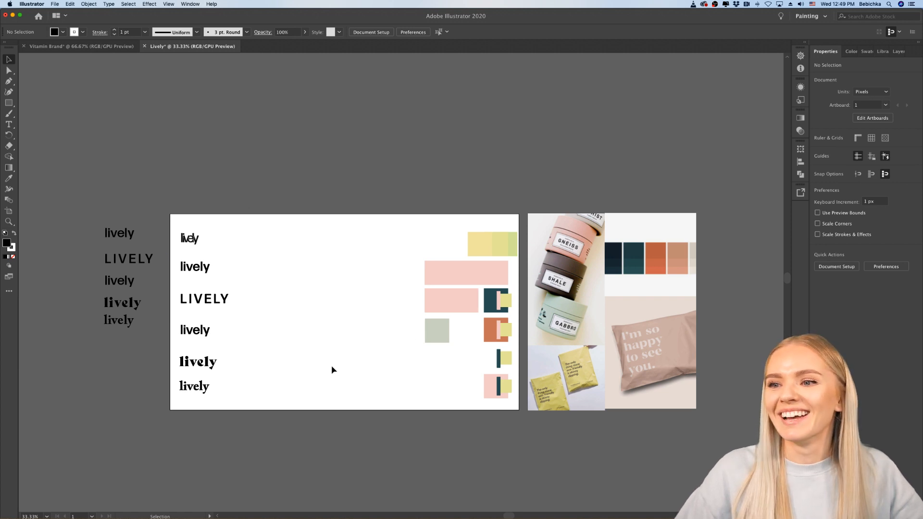
scroll(249, 337, up, 1)
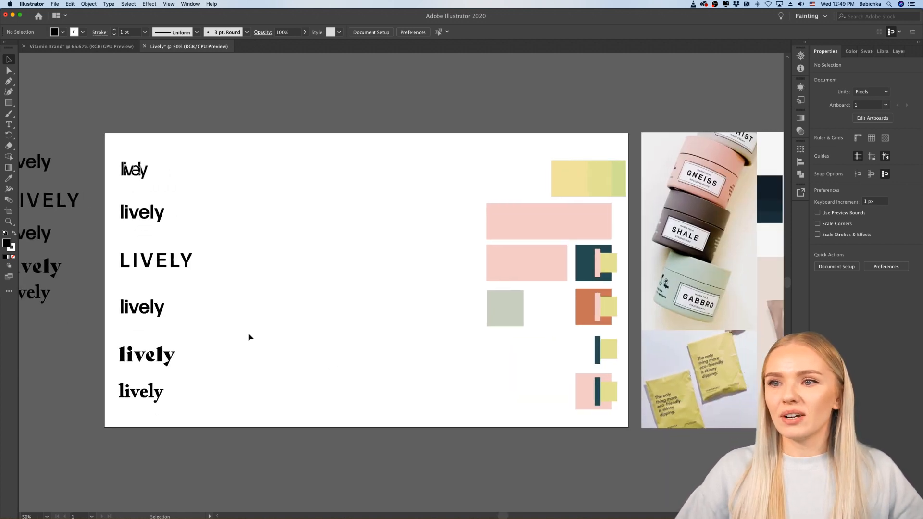
scroll(250, 336, down, 3)
scroll(246, 335, up, 1)
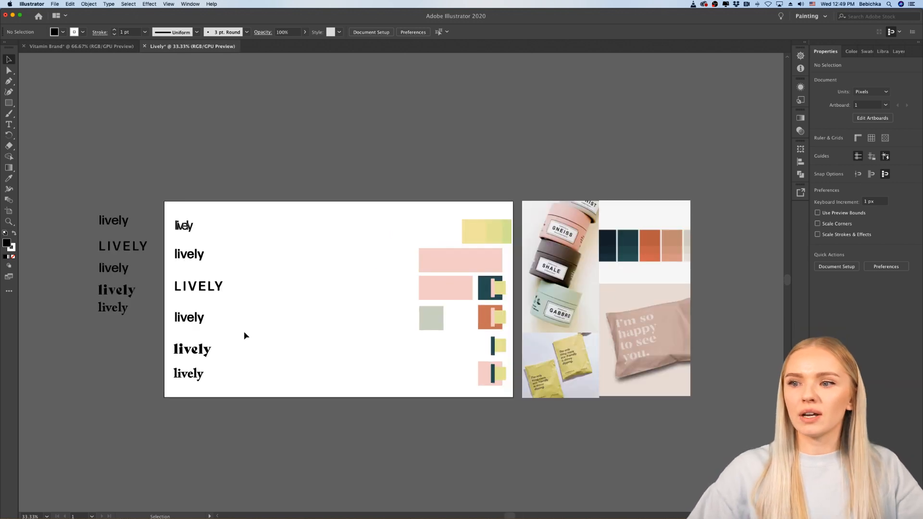
scroll(246, 336, left, 1)
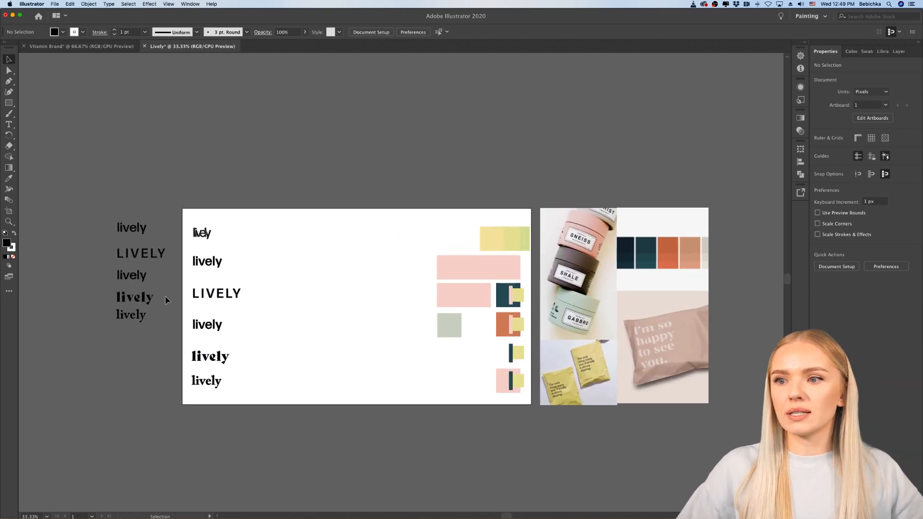
key(m)
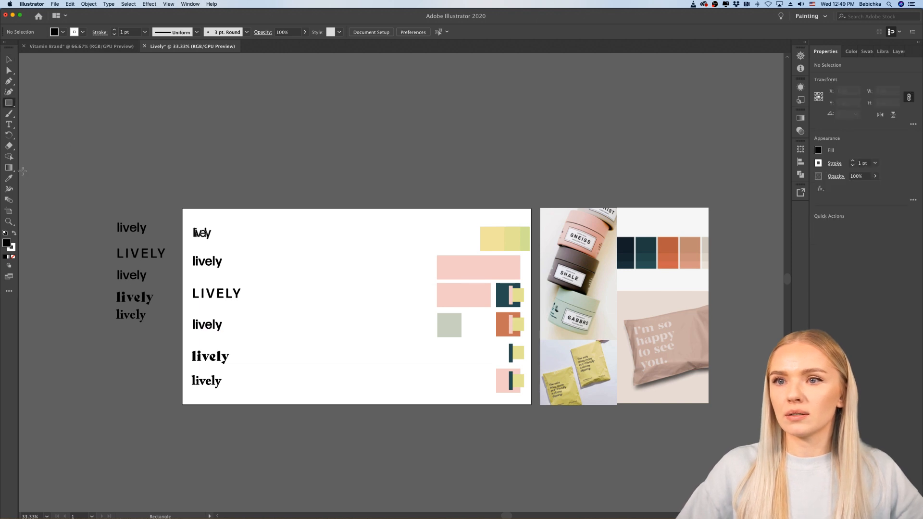
click(14, 234)
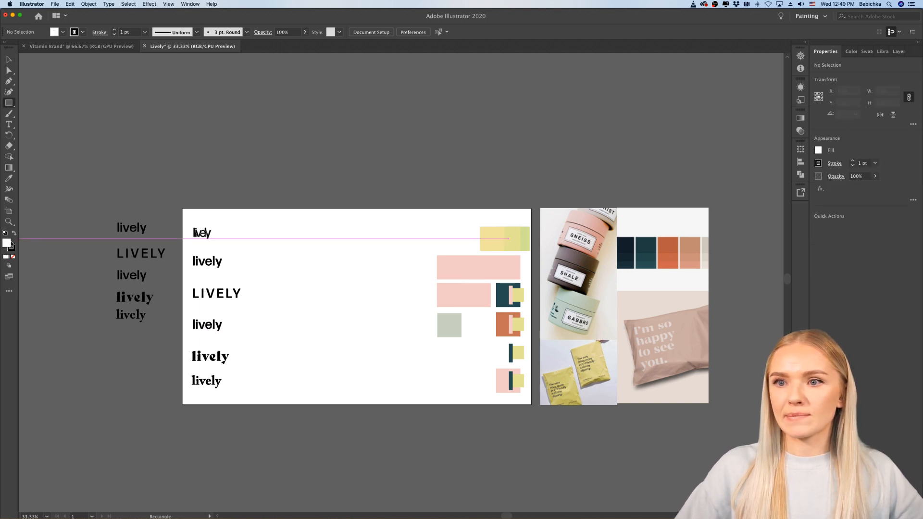
click(13, 256)
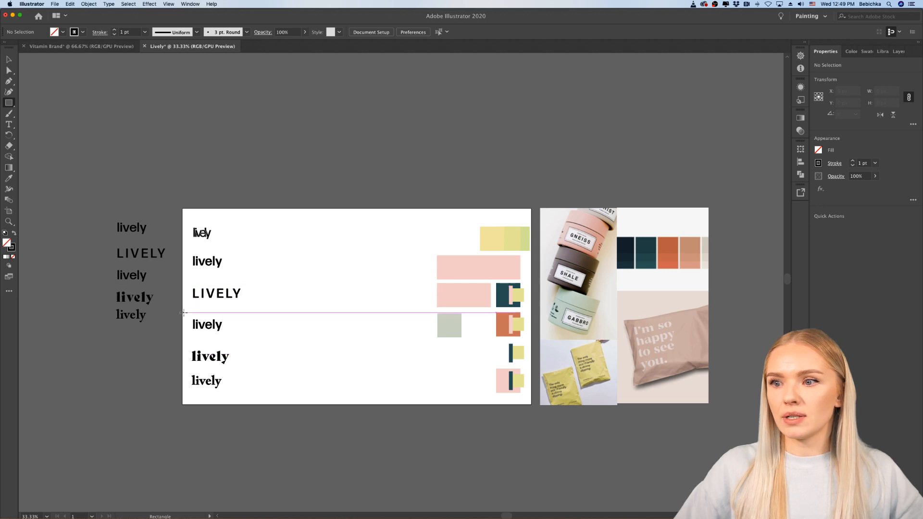
drag(183, 313, 245, 340)
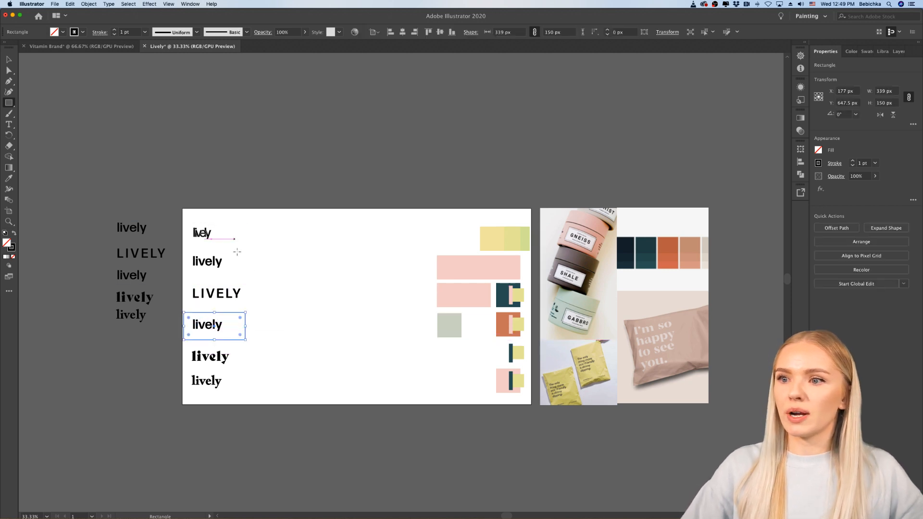
drag(183, 249, 234, 275)
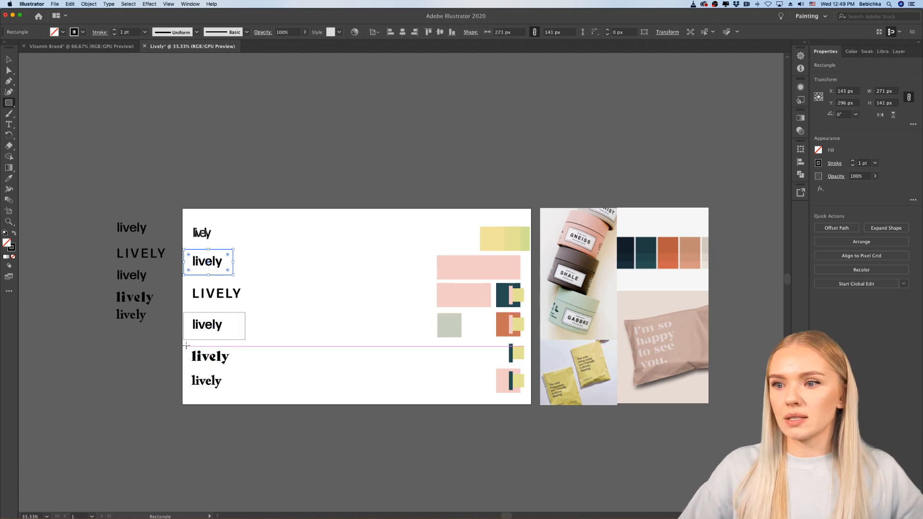
Step: Draw an unfilled rectangle about 299 × 118 px around the bold serif "lively" and undo it
drag(187, 347, 241, 367)
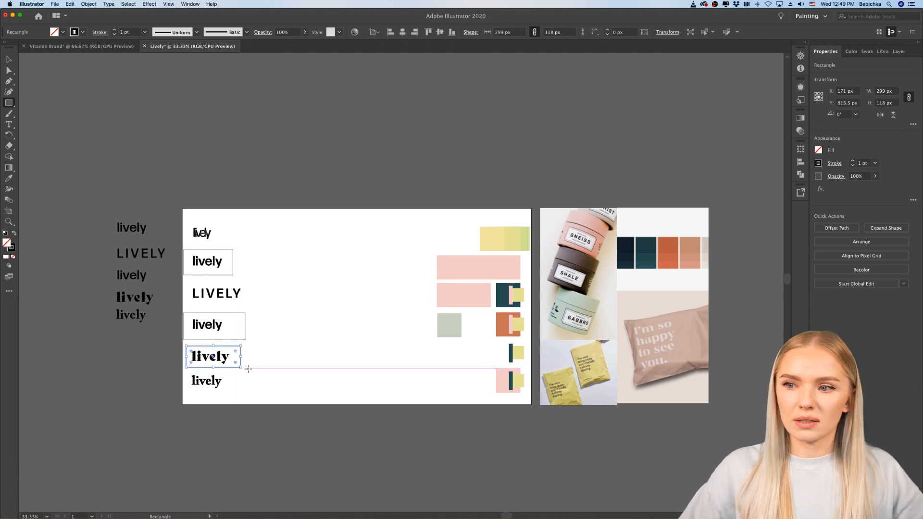
key(super+z)
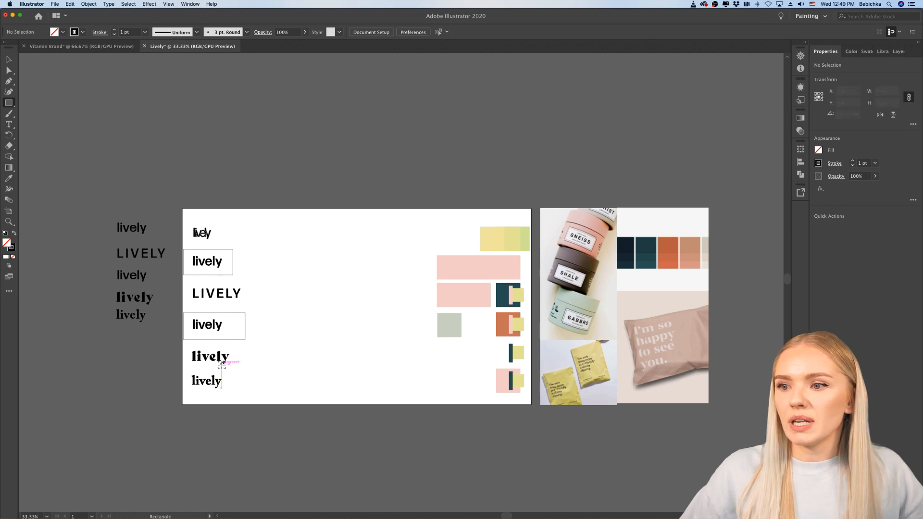
Step: Examine the two serif wordmarks up close and compare them with the framed sans serif variants
scroll(221, 365, up, 3)
scroll(221, 365, down, 1)
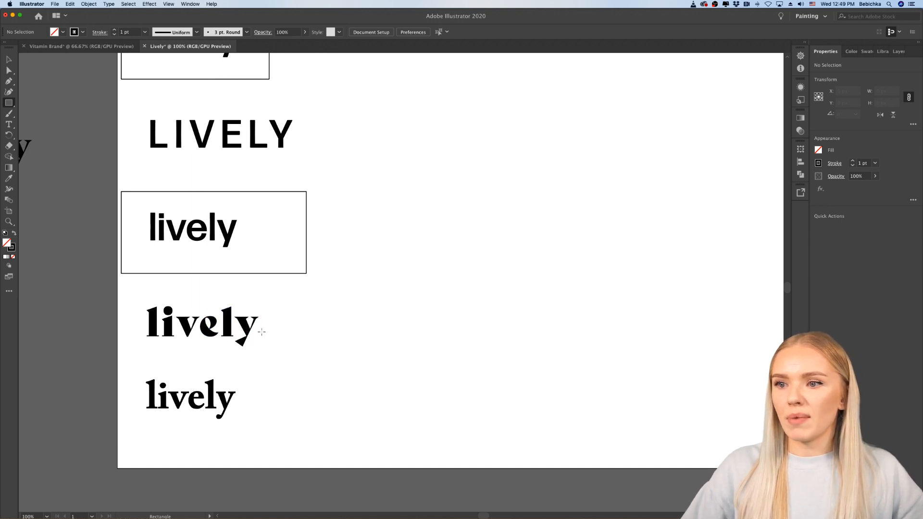
scroll(242, 339, down, 1)
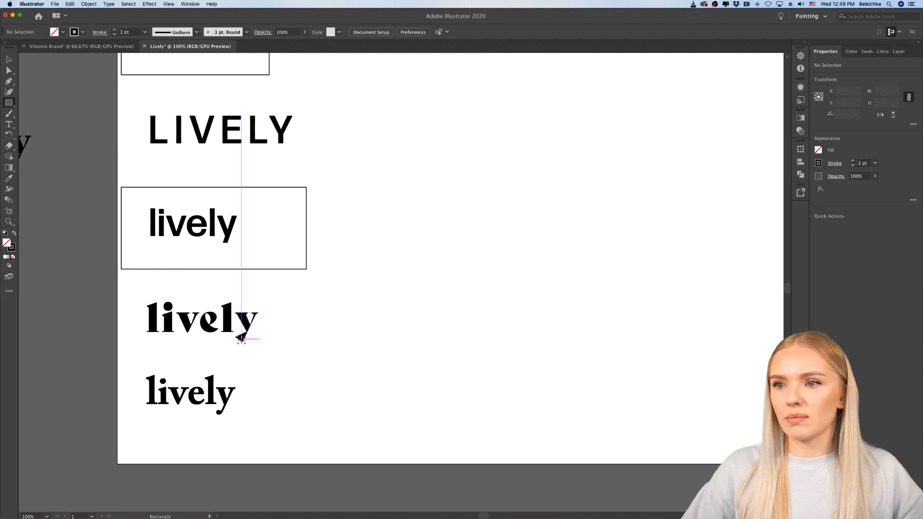
scroll(241, 340, down, 1)
scroll(242, 340, right, 2)
scroll(242, 341, up, 2)
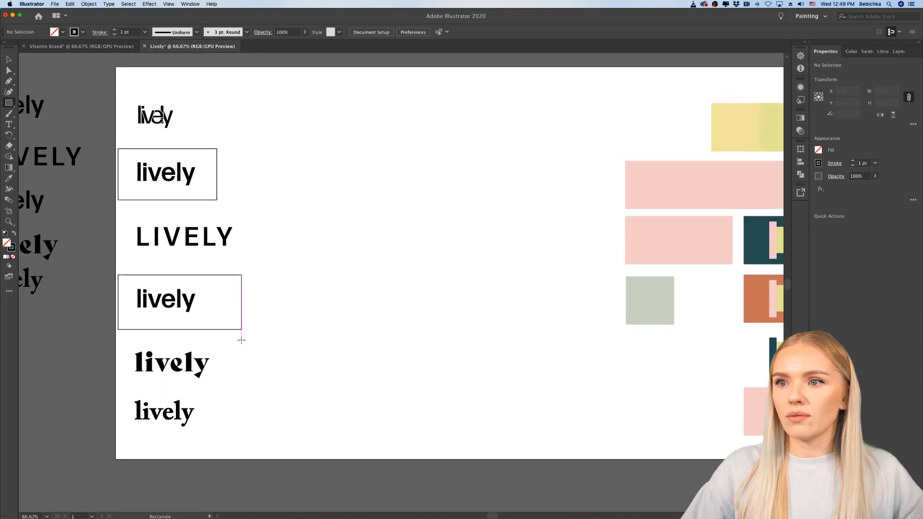
scroll(242, 340, up, 1)
scroll(241, 340, left, 1)
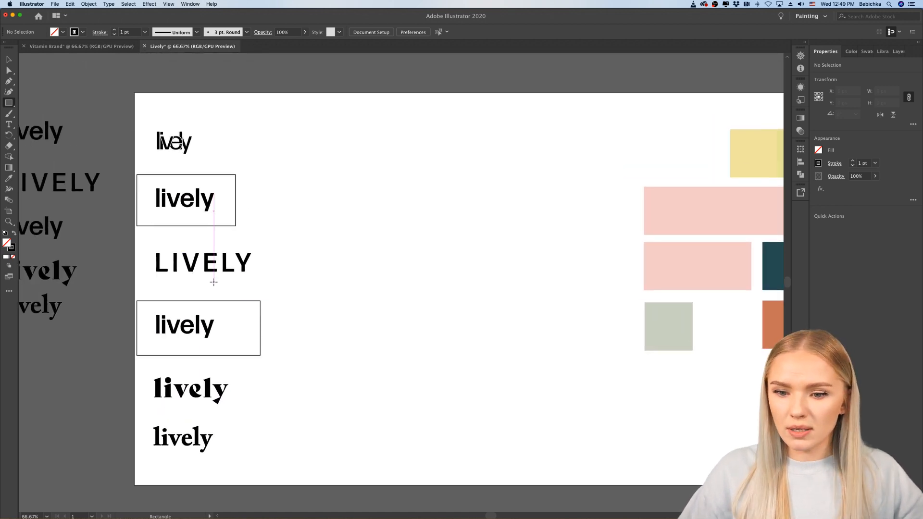
scroll(214, 283, left, 2)
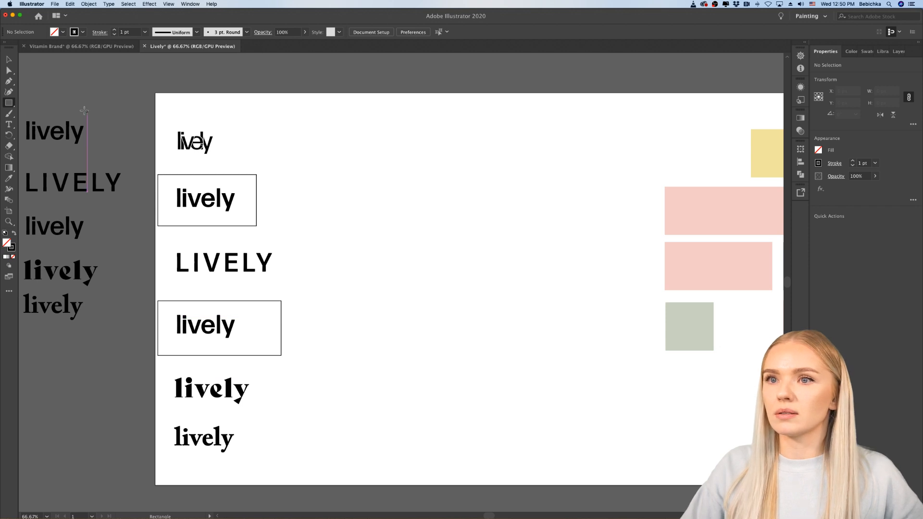
Step: Widen the frame around the upper lowercase sans serif wordmark slightly by moving its right edge outward
click(9, 62)
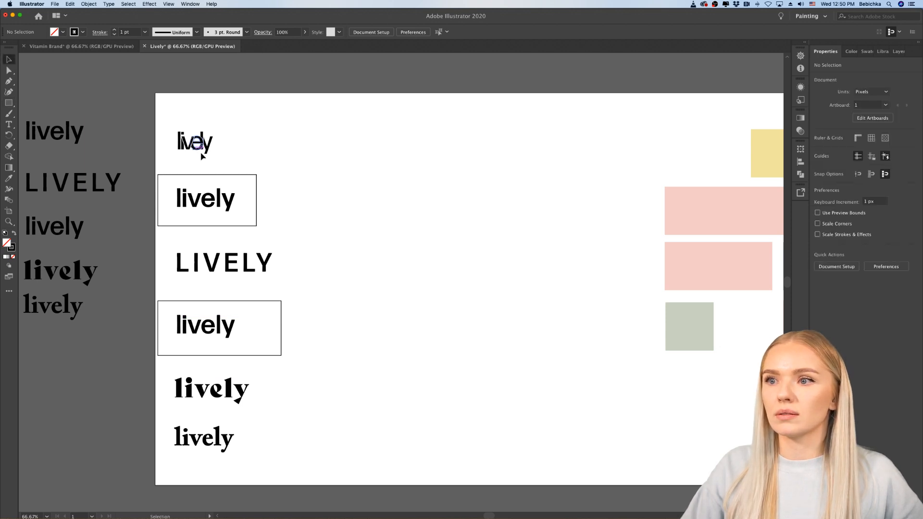
click(255, 181)
mouse_move(255, 182)
mouse_down()
mouse_move(239, 187)
mouse_move(257, 175)
mouse_up()
click(314, 226)
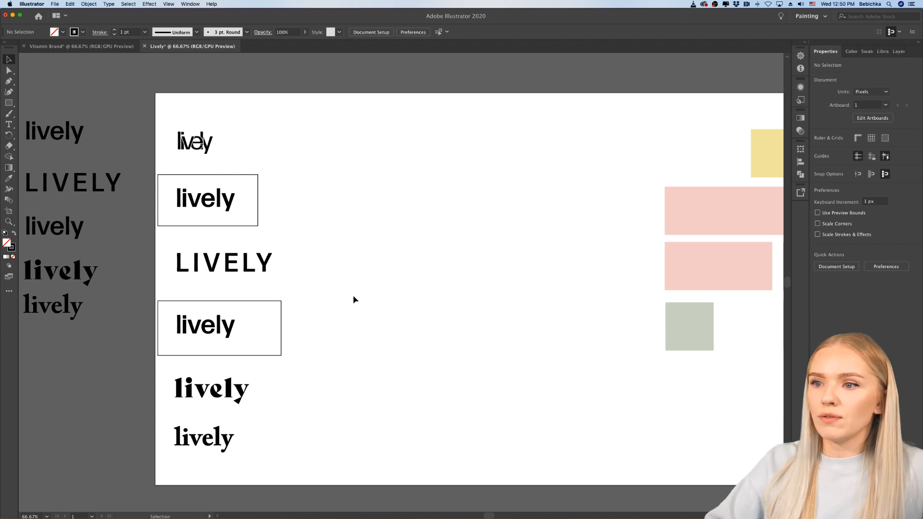
Step: Nudge the frame around the lower lowercase sans serif wordmark up by 3 px
click(282, 336)
key(Up)
key(Up)
key(Up)
key(Up)
key(Up)
key(Up)
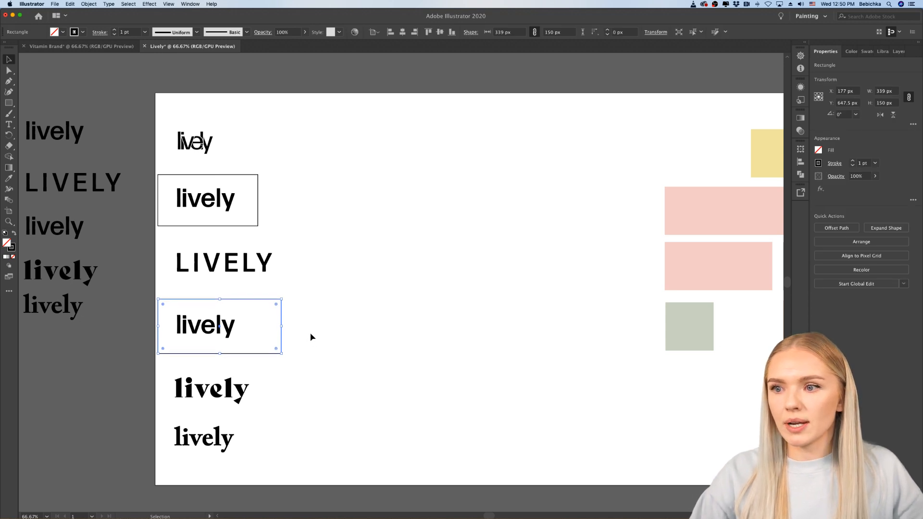
click(311, 337)
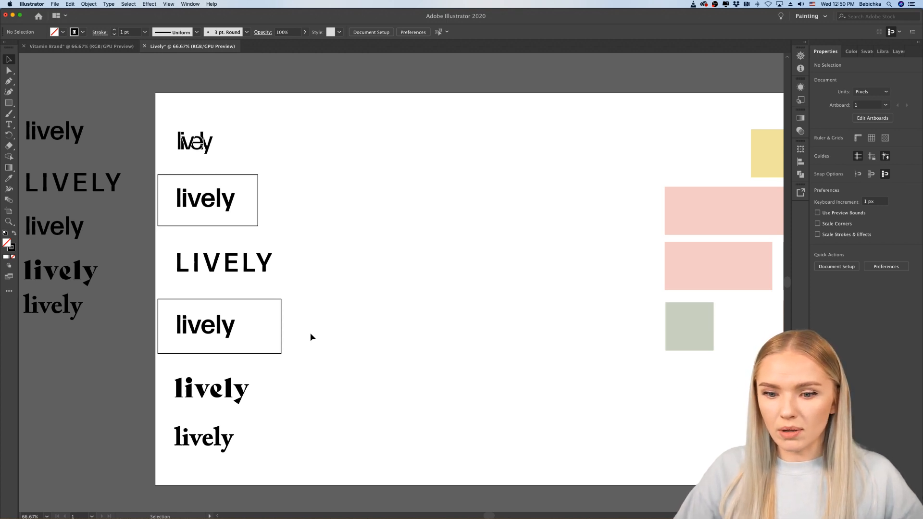
scroll(311, 337, right, 1)
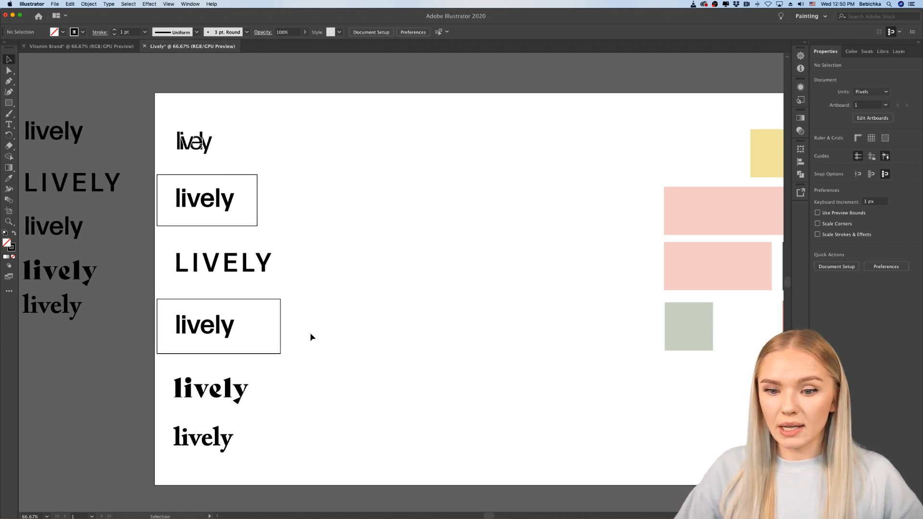
scroll(311, 337, right, 1)
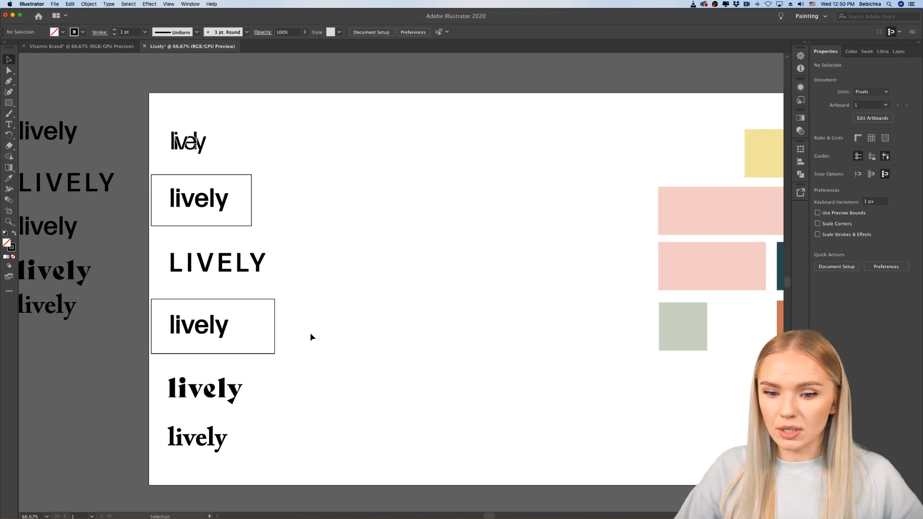
scroll(312, 338, down, 1)
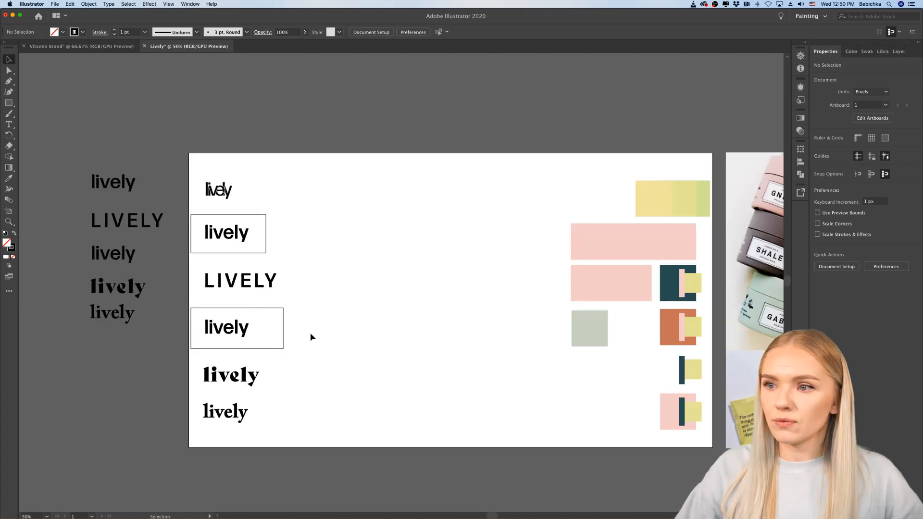
Step: Compare the two framed lowercase sans serif wordmarks with the other variants in the column
scroll(311, 337, right, 3)
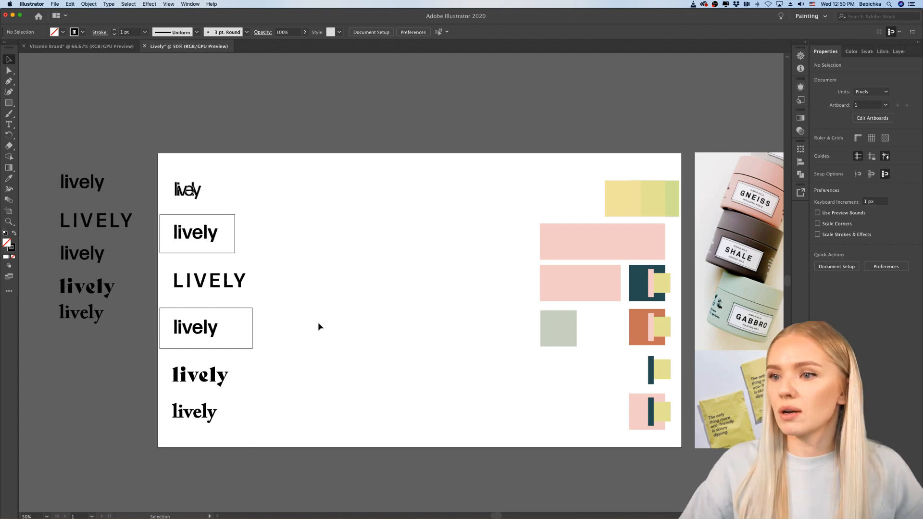
scroll(313, 329, up, 1)
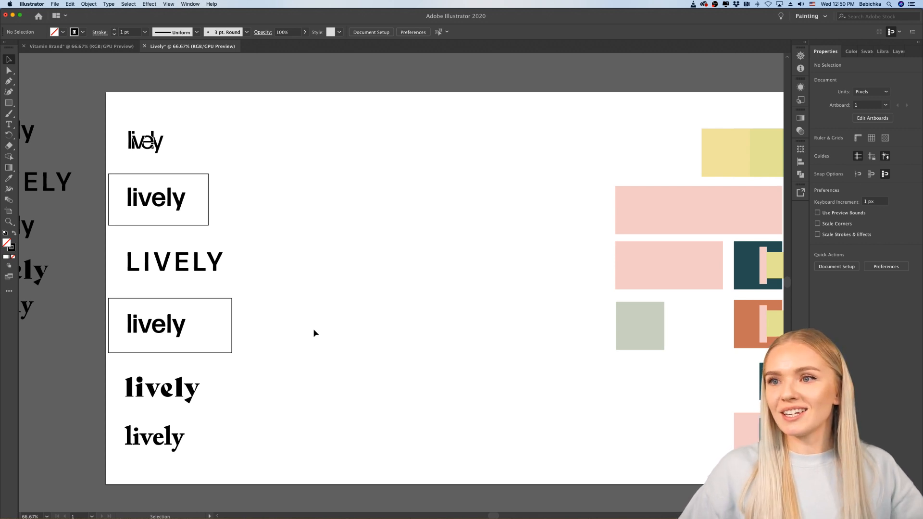
scroll(313, 330, down, 1)
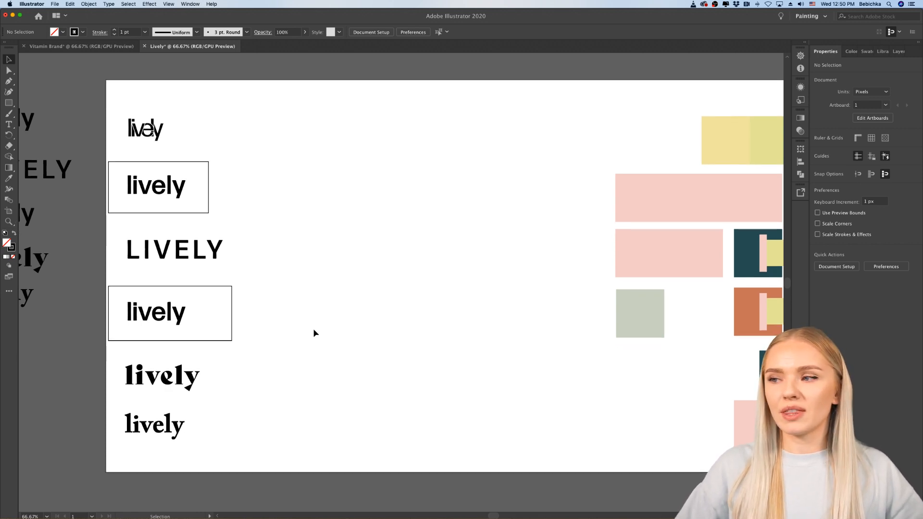
scroll(314, 331, right, 1)
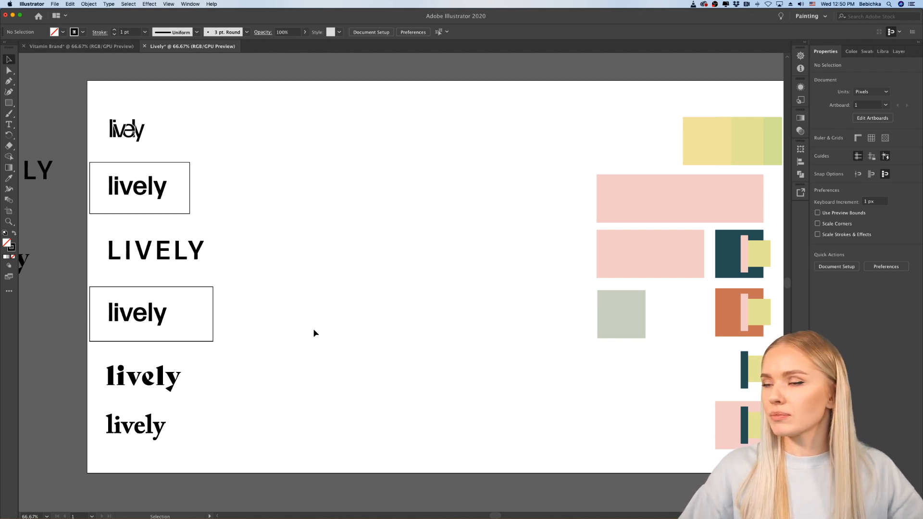
scroll(313, 328, left, 2)
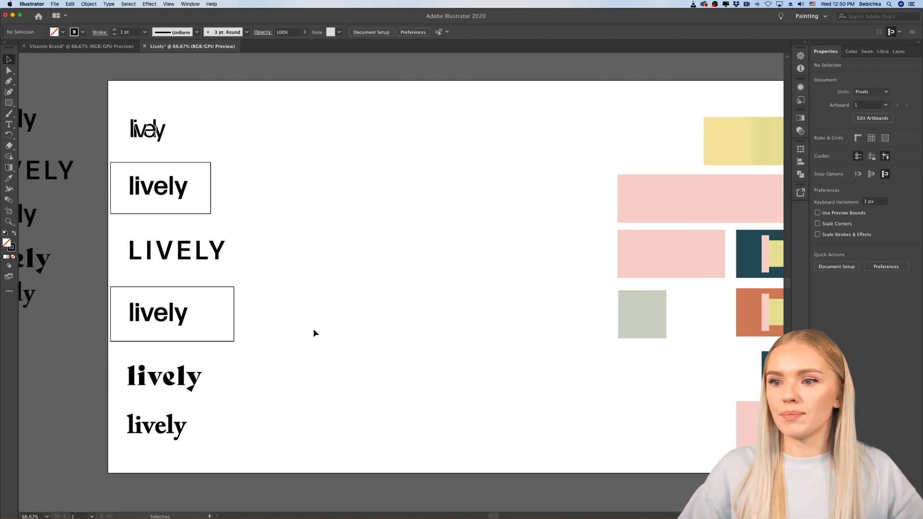
scroll(313, 328, left, 4)
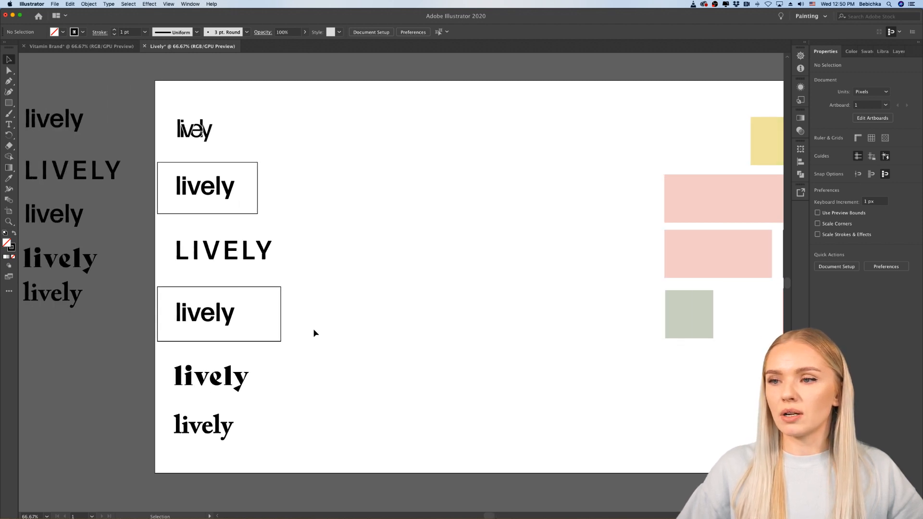
scroll(314, 328, right, 7)
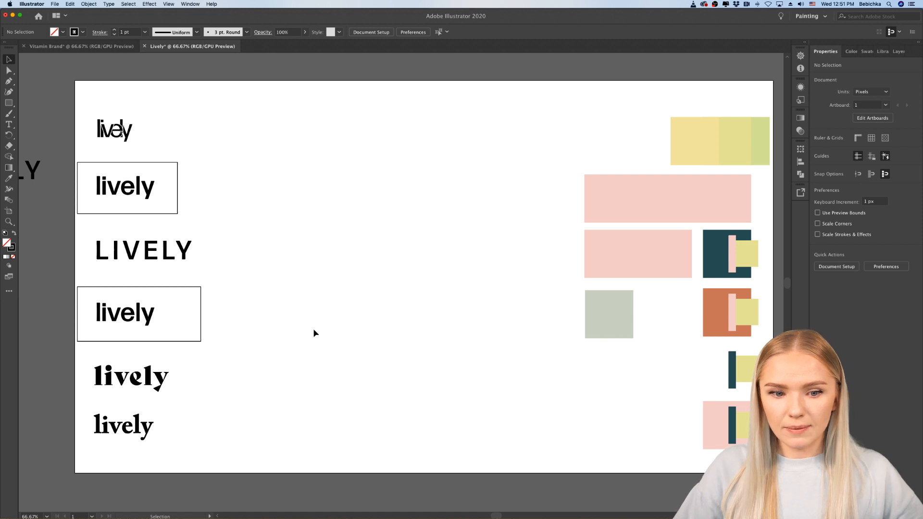
scroll(319, 330, right, 1)
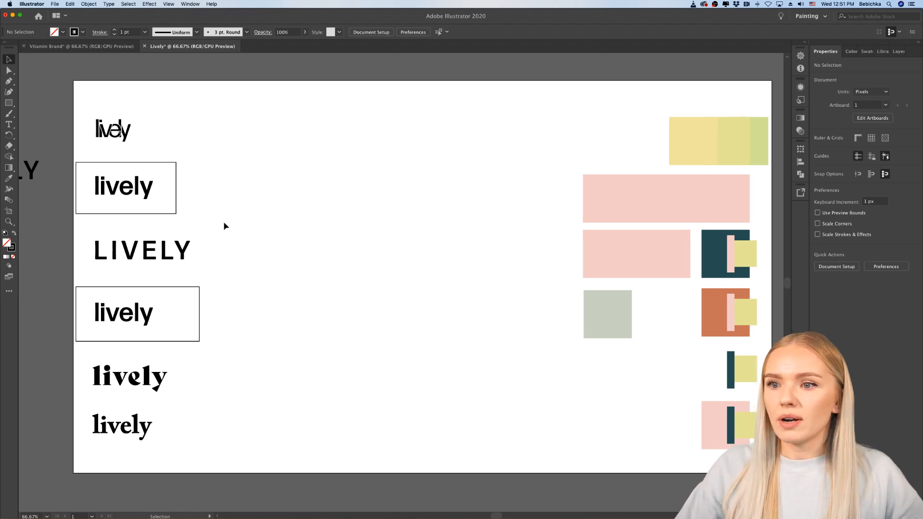
Step: Delete the rectangular frames around the upper and lower lowercase sans serif wordmarks
click(177, 206)
key(Delete)
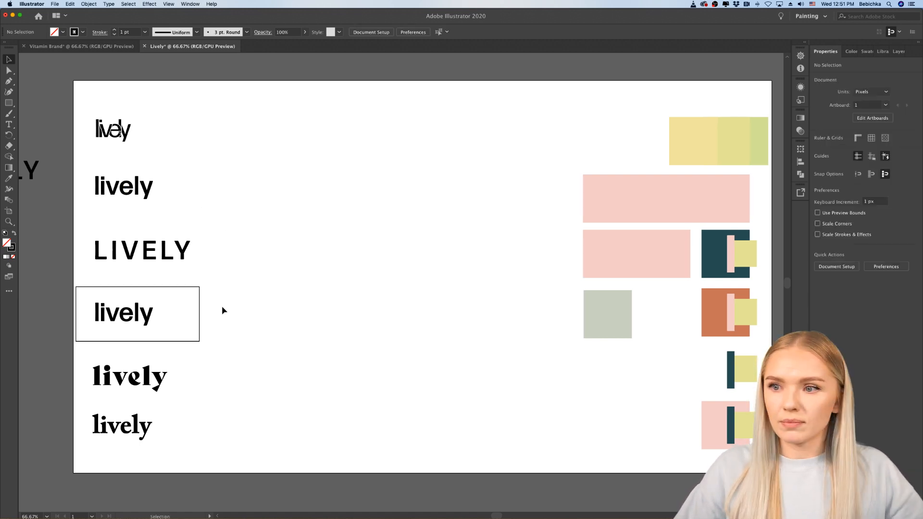
click(197, 316)
key(Delete)
Step: Duplicate the upper lowercase sans serif "lively" wordmark into the empty space to its right on the artboard
scroll(210, 265, up, 2)
scroll(211, 266, left, 3)
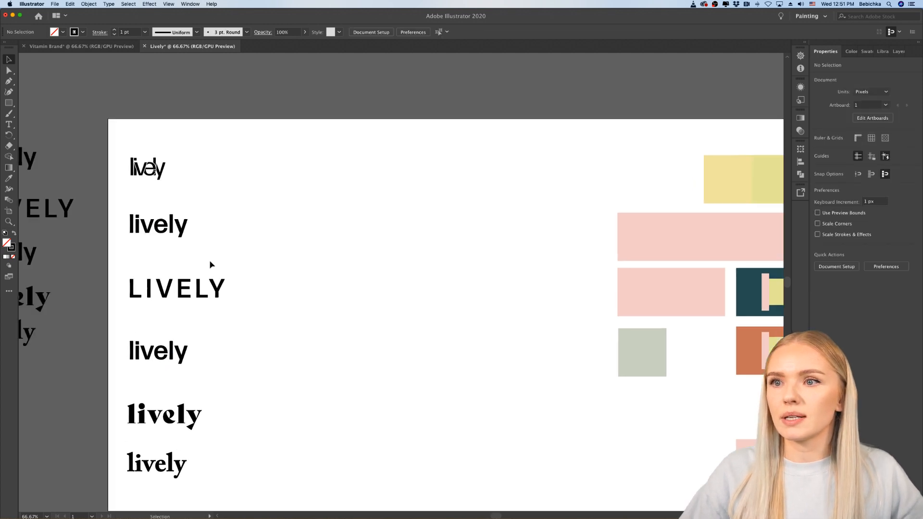
scroll(204, 253, up, 2)
drag(197, 207, 370, 241)
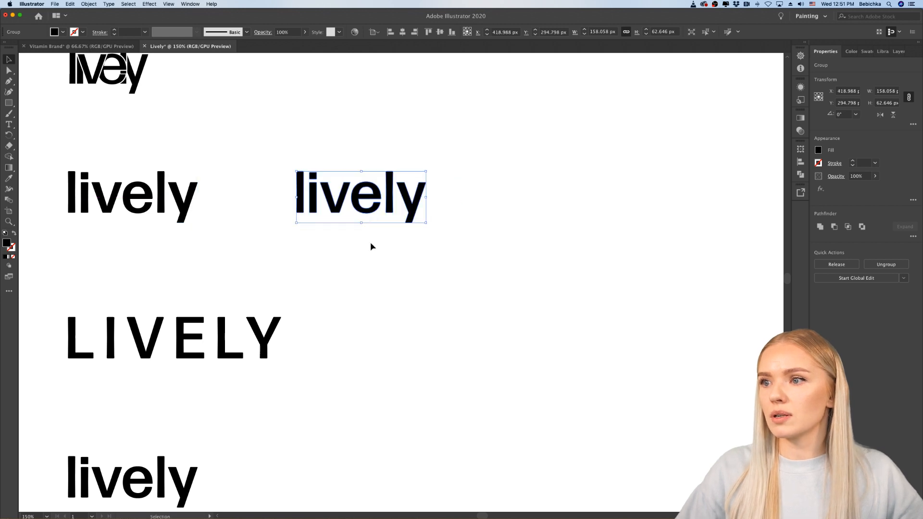
click(370, 240)
Step: Examine the duplicated "lively" wordmark up close and check how its letters are grouped
scroll(375, 226, up, 3)
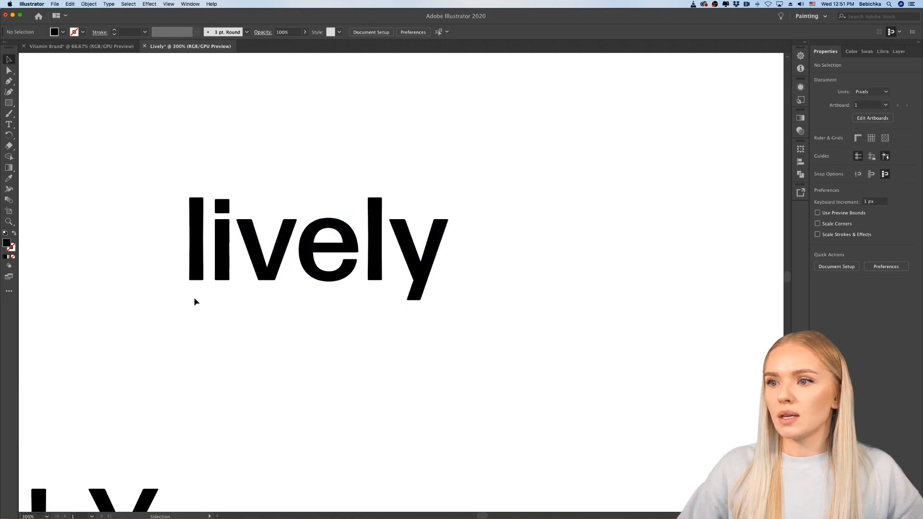
scroll(443, 310, left, 2)
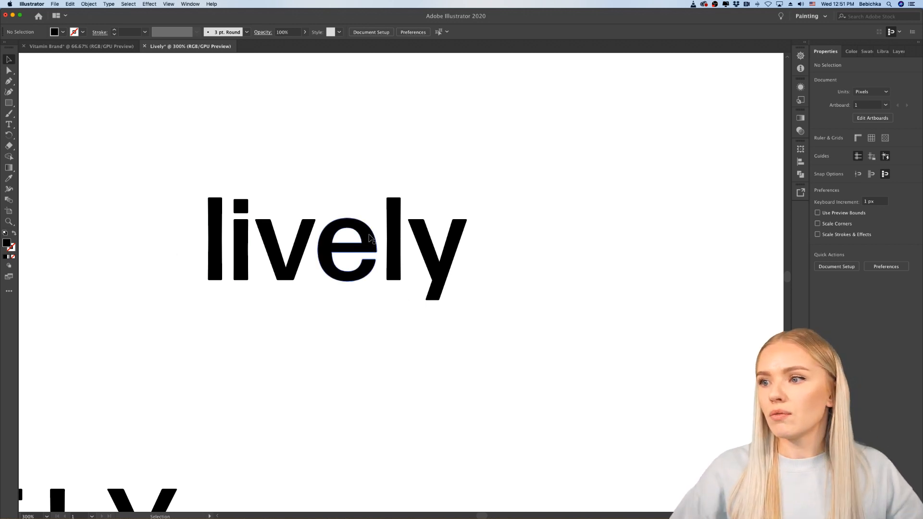
drag(355, 202, 40, 320)
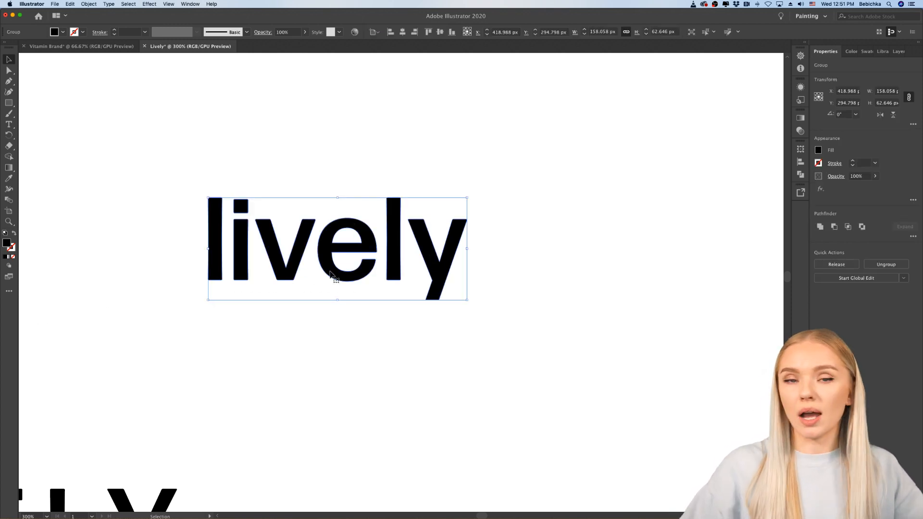
click(397, 304)
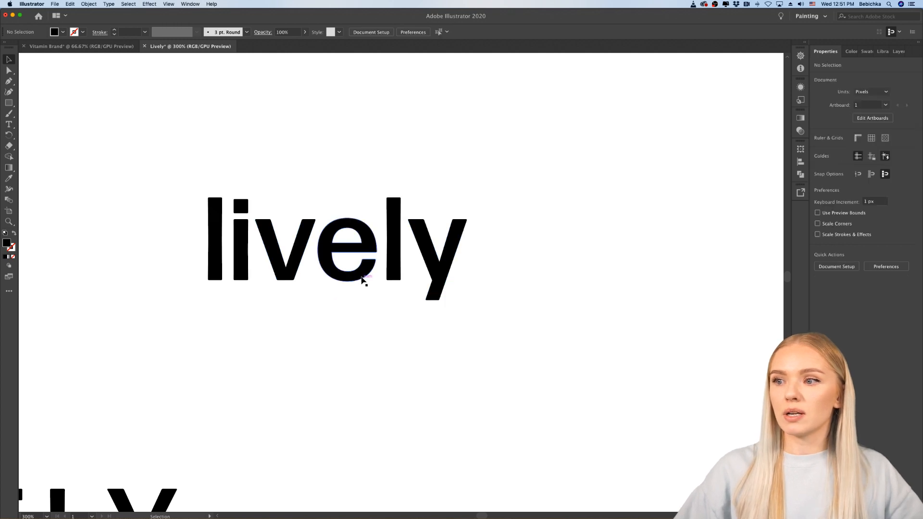
click(362, 278)
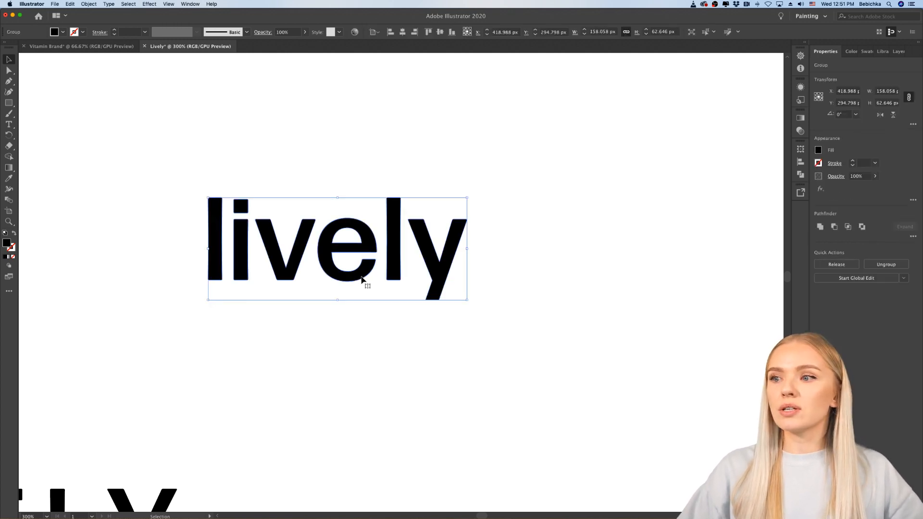
click(354, 334)
click(362, 278)
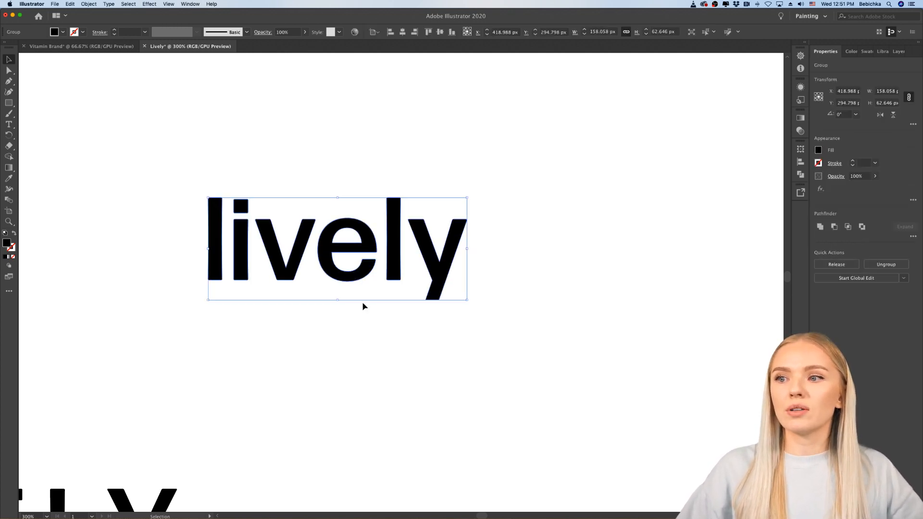
click(353, 331)
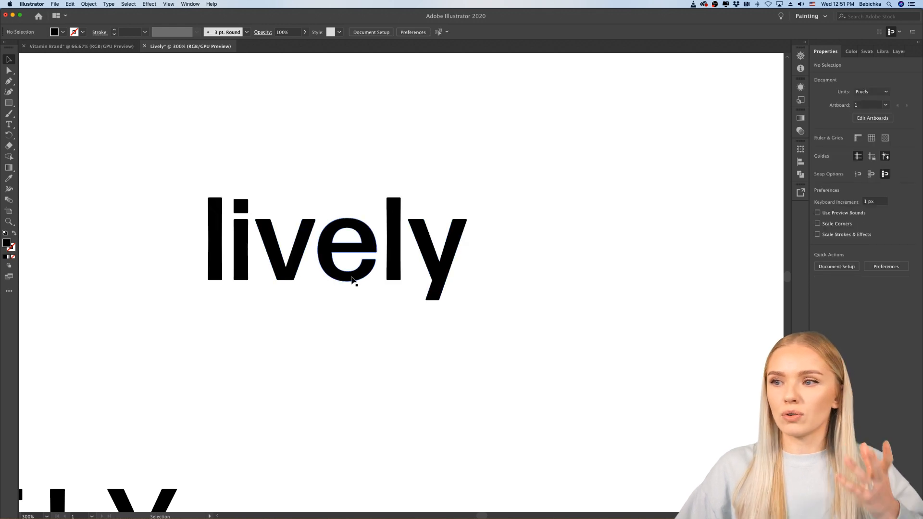
Step: Ungroup the duplicated wordmark and move its letter "e" upward above the neighbouring letters
click(353, 279)
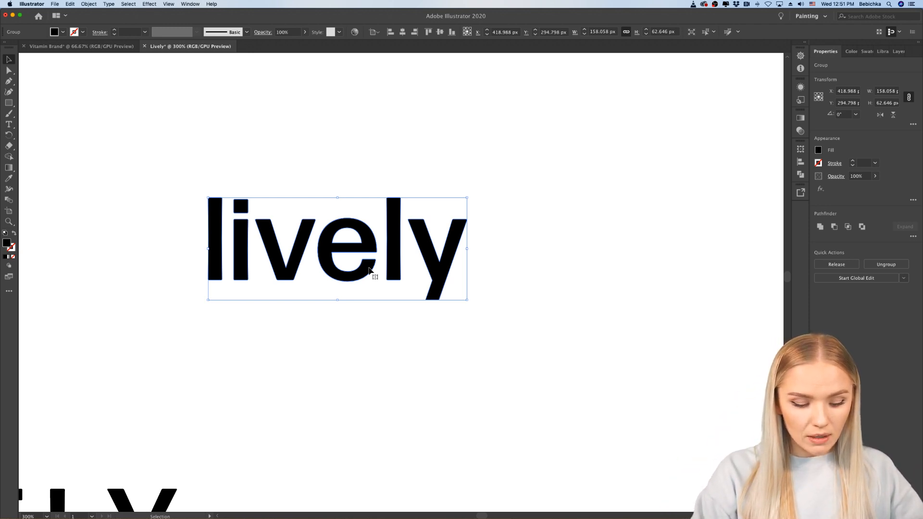
key(shift+super+g)
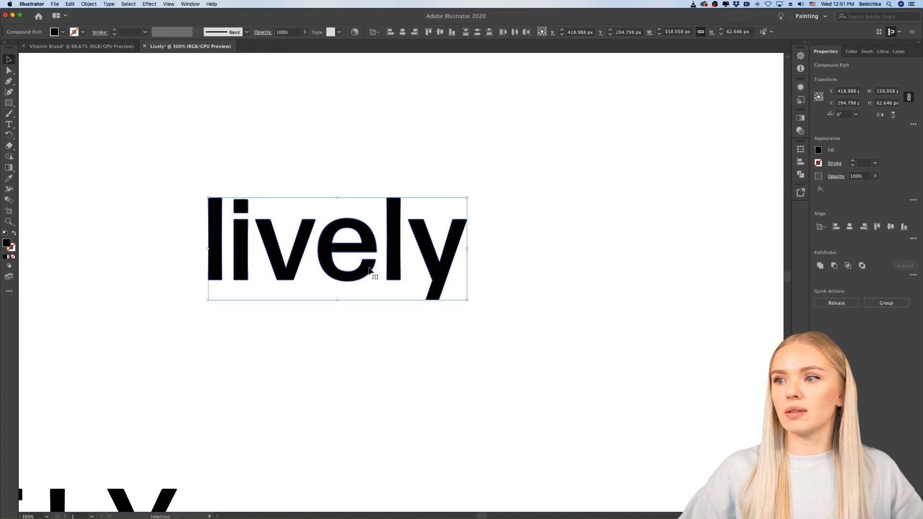
click(364, 327)
drag(363, 270, 370, 212)
click(364, 353)
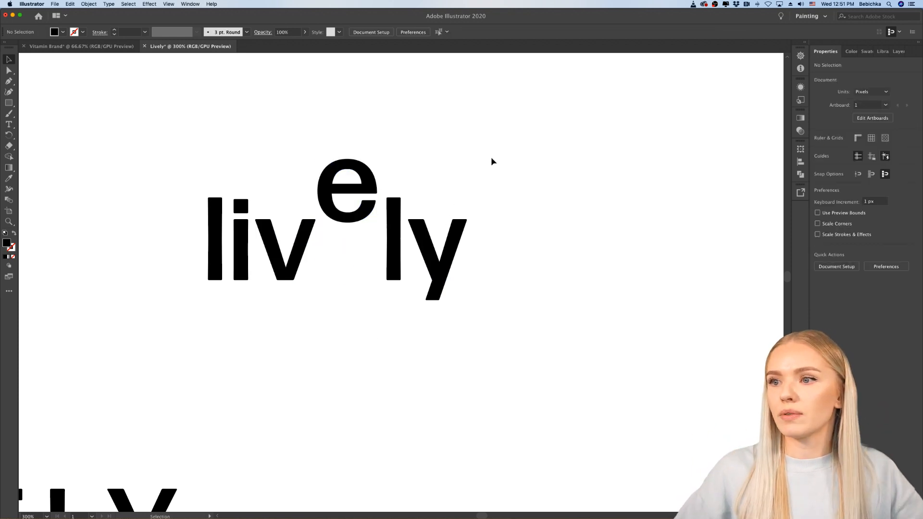
Step: Undo the move of the letter "e" and the ungrouping of the duplicated wordmark
drag(490, 159, 157, 337)
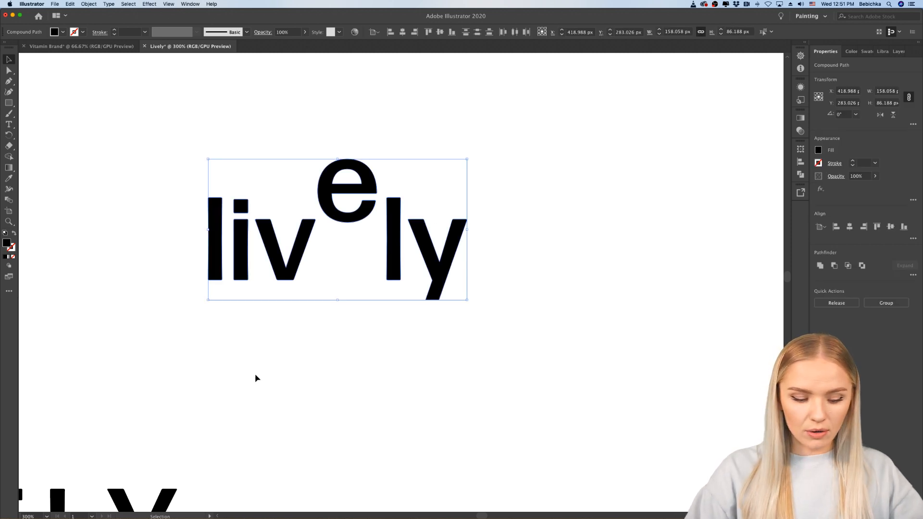
key(super+z)
key(super+z)
key(super+z)
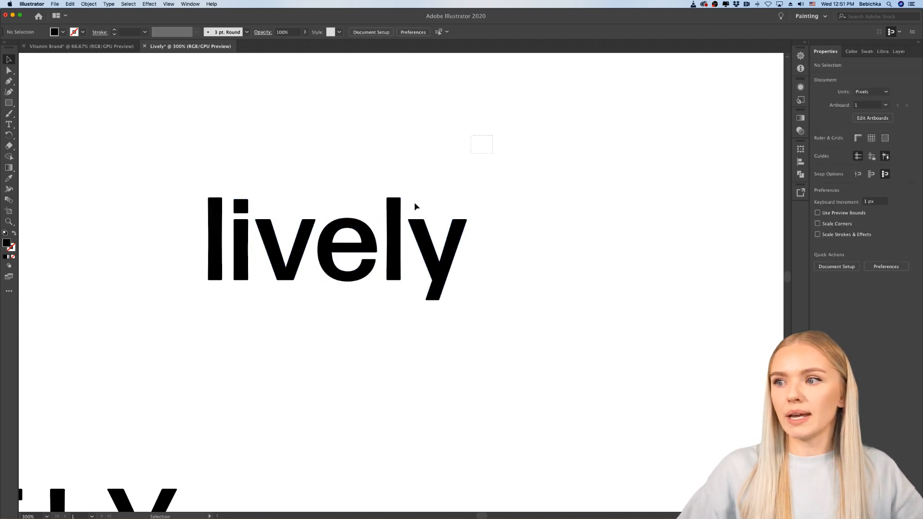
key(super+z)
click(287, 373)
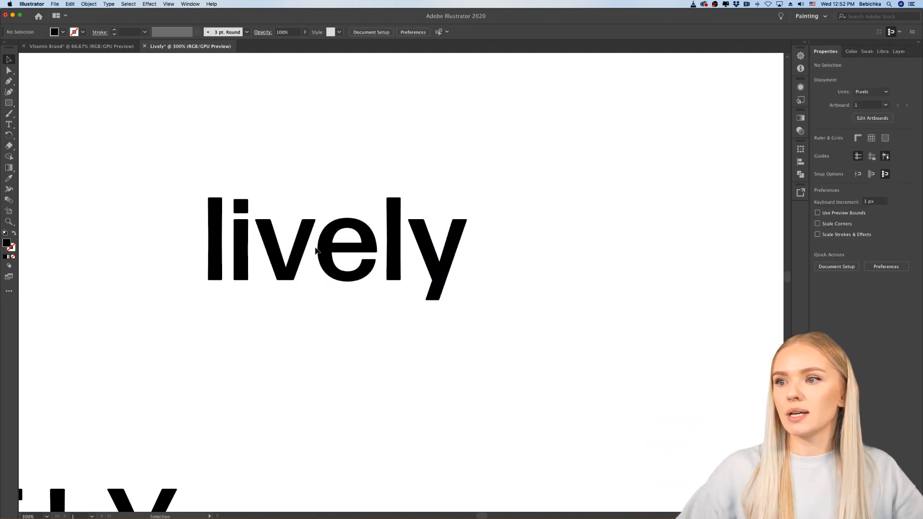
Step: Move the duplicated wordmark as a group to about X 404 px, Y 283 px
click(323, 244)
drag(323, 245, 313, 220)
click(383, 304)
scroll(356, 299, up, 3)
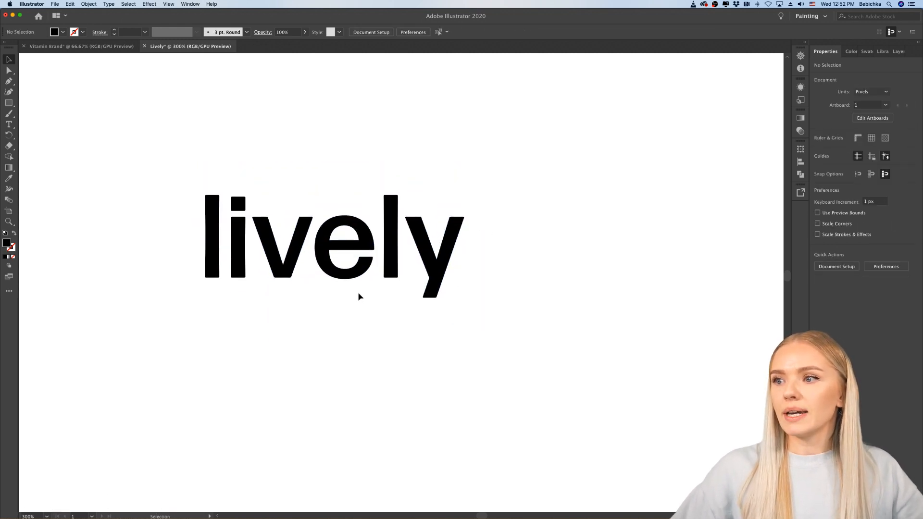
key(a)
key(super+z)
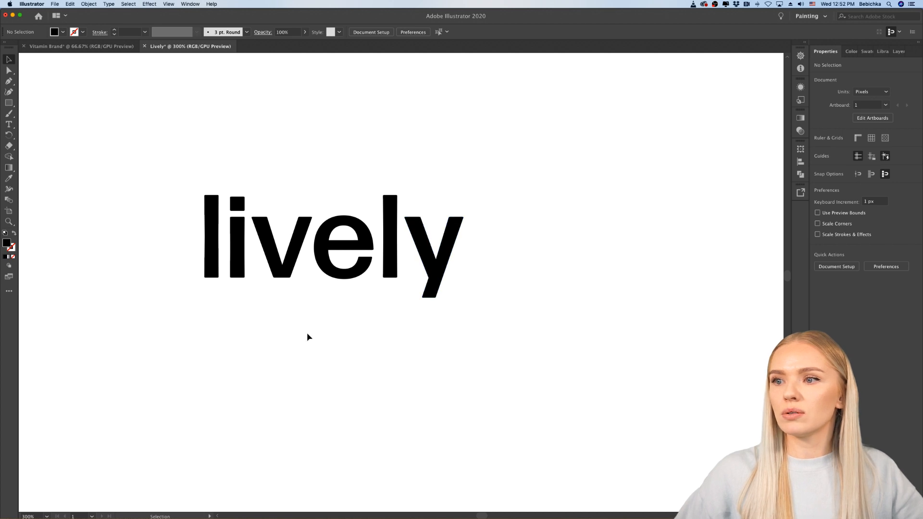
drag(261, 260, 248, 272)
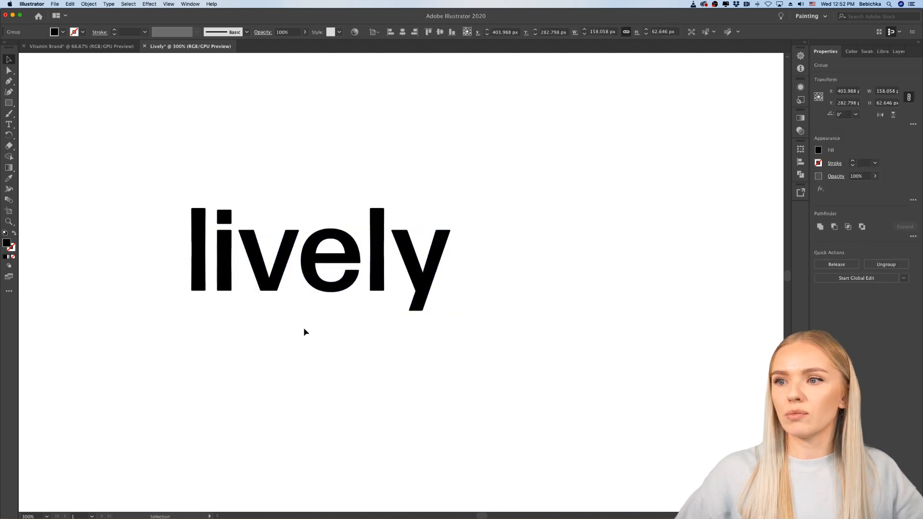
click(304, 327)
Step: Isolate the duplicated wordmark's group and move the letter "i" up so its dot's top aligns with the top of the first "l"
scroll(273, 262, right, 1)
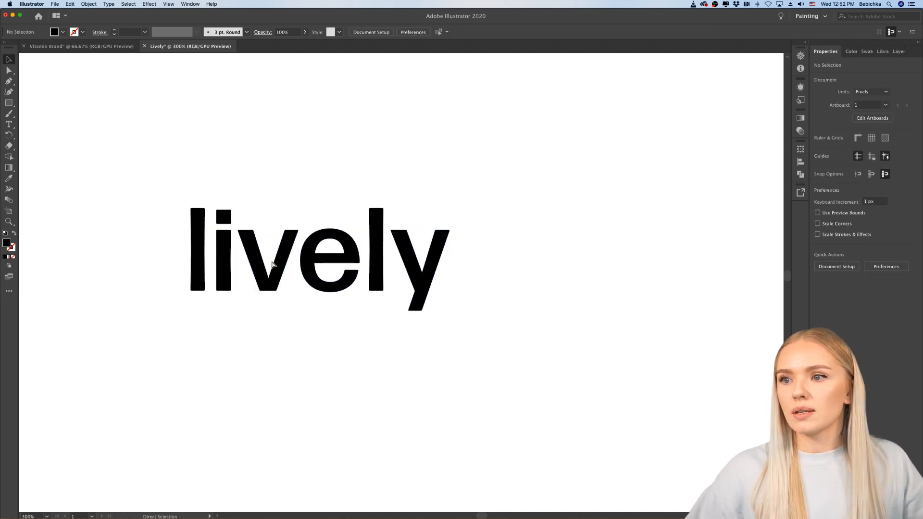
scroll(238, 249, up, 1)
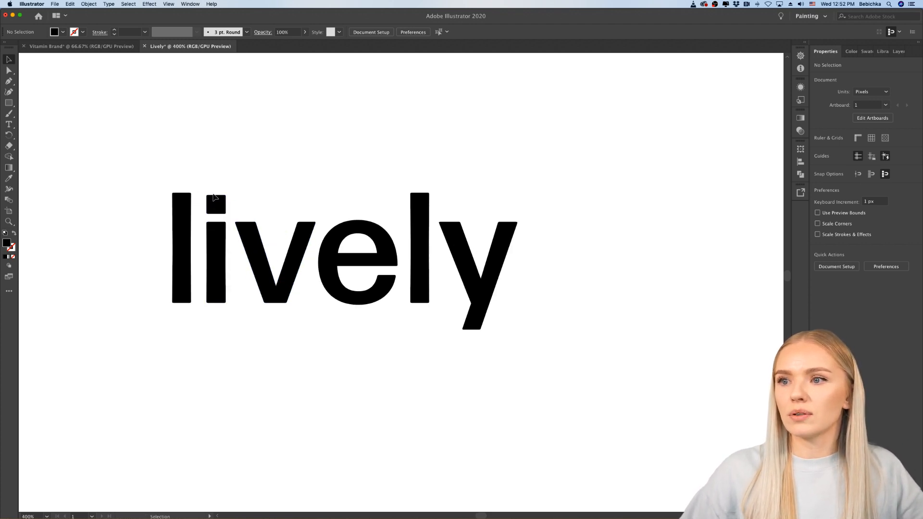
scroll(212, 199, up, 6)
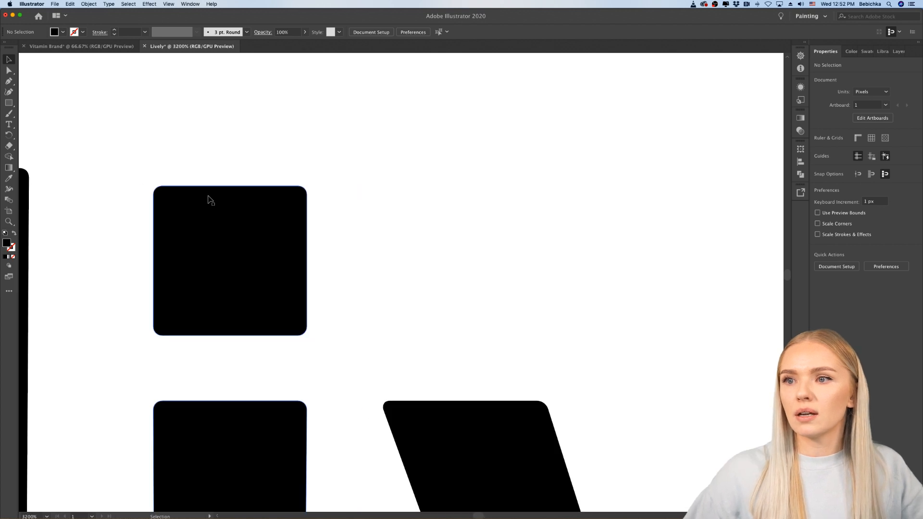
scroll(211, 200, down, 1)
scroll(210, 200, left, 3)
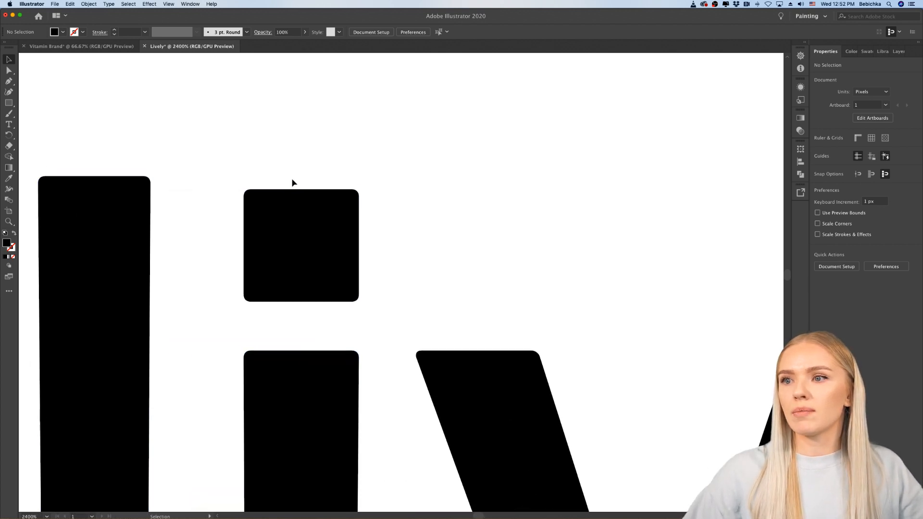
scroll(74, 191, down, 1)
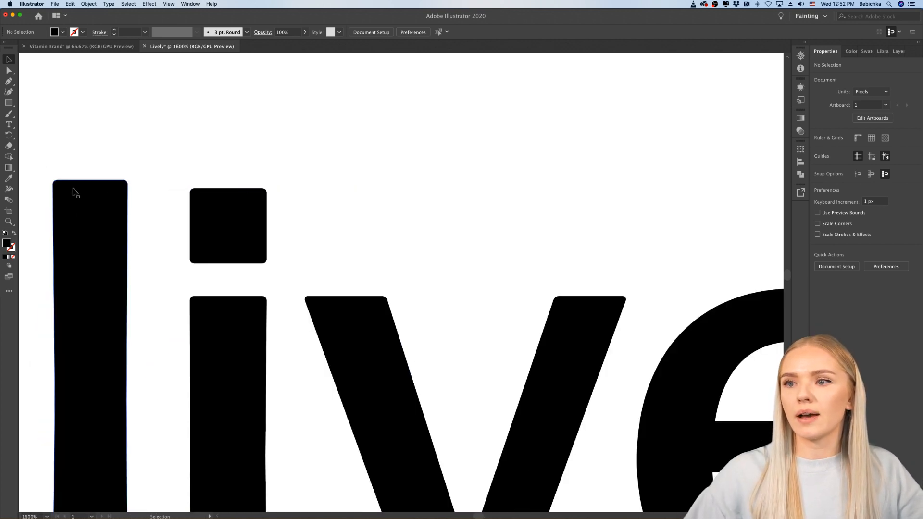
double_click(214, 213)
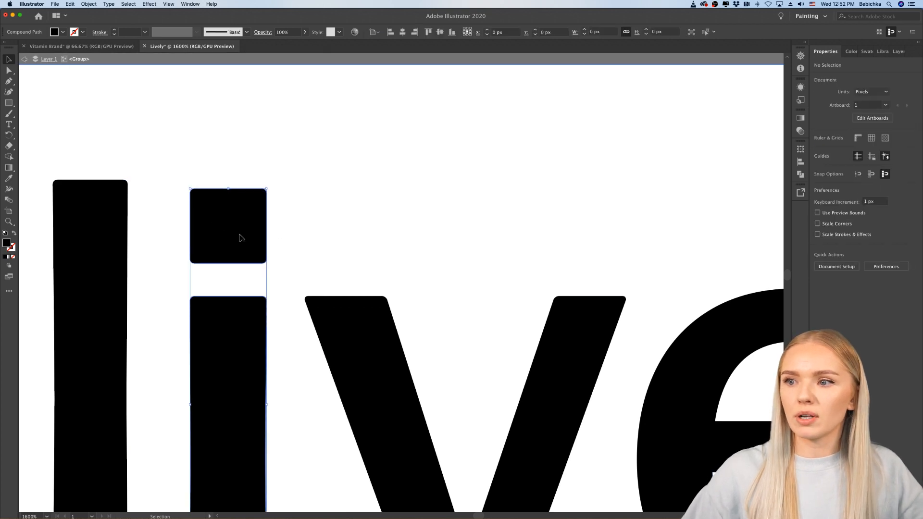
click(314, 229)
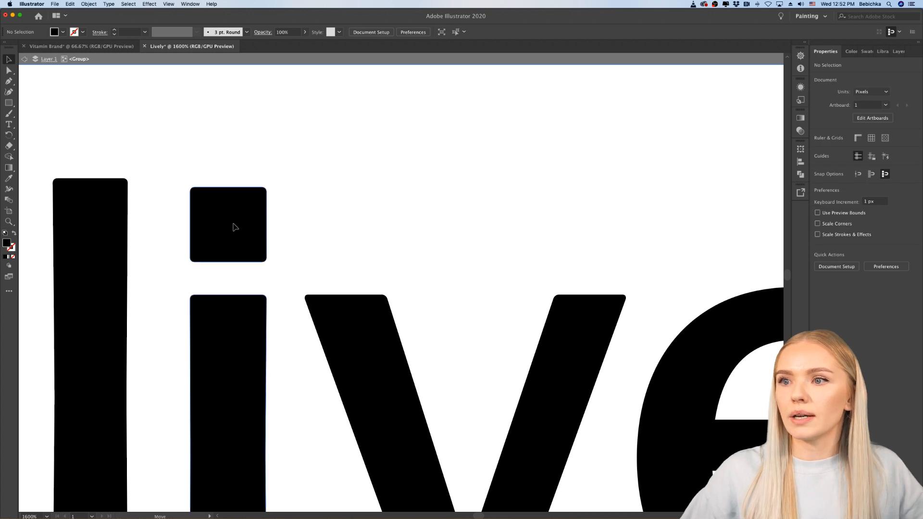
drag(235, 227, 234, 218)
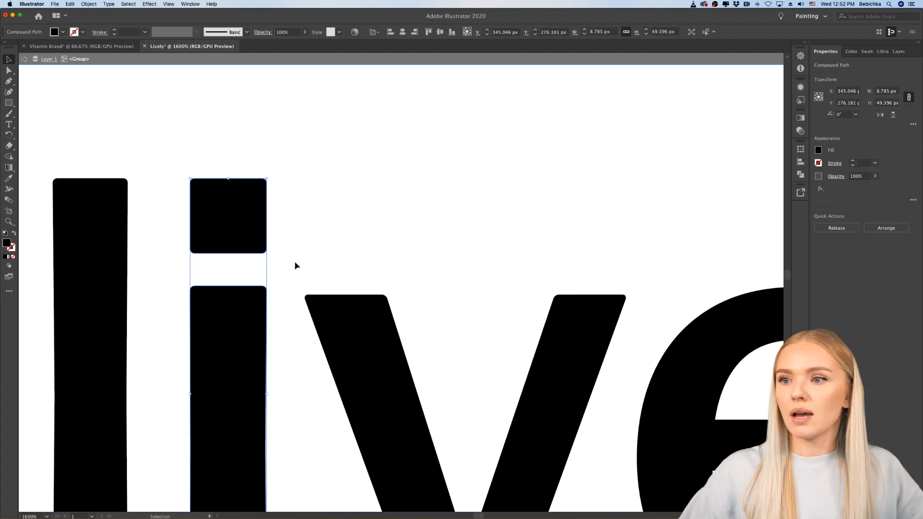
Step: Nudge the letter "i" down 1 px so its base meets the baseline of the first "l", and leave the group isolation
key(super+minus)
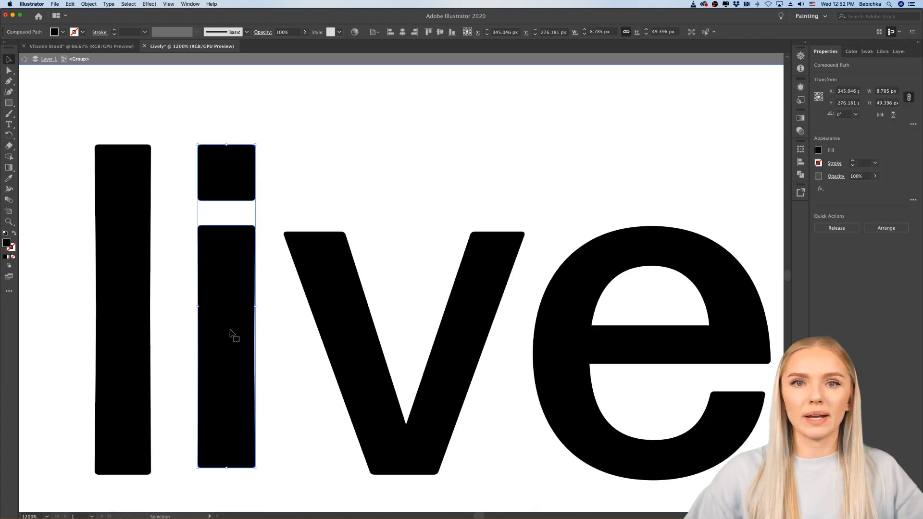
click(272, 175)
click(237, 445)
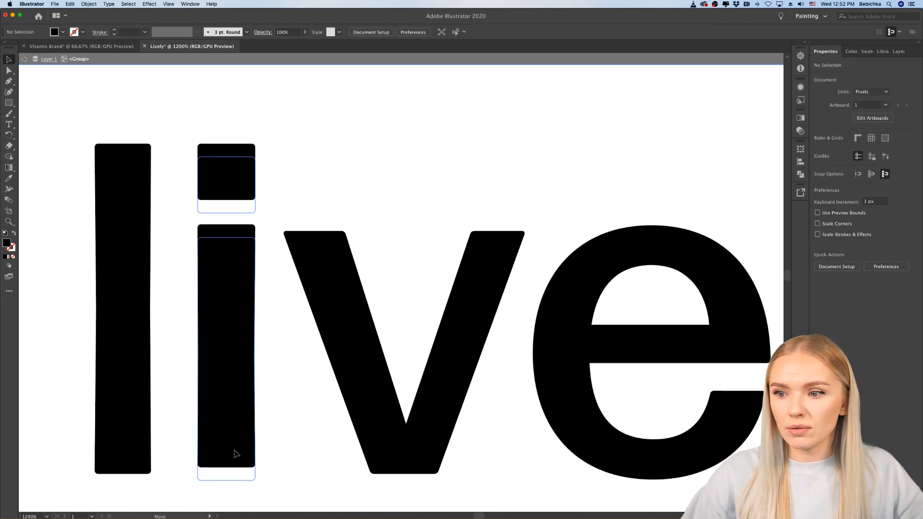
key(Down)
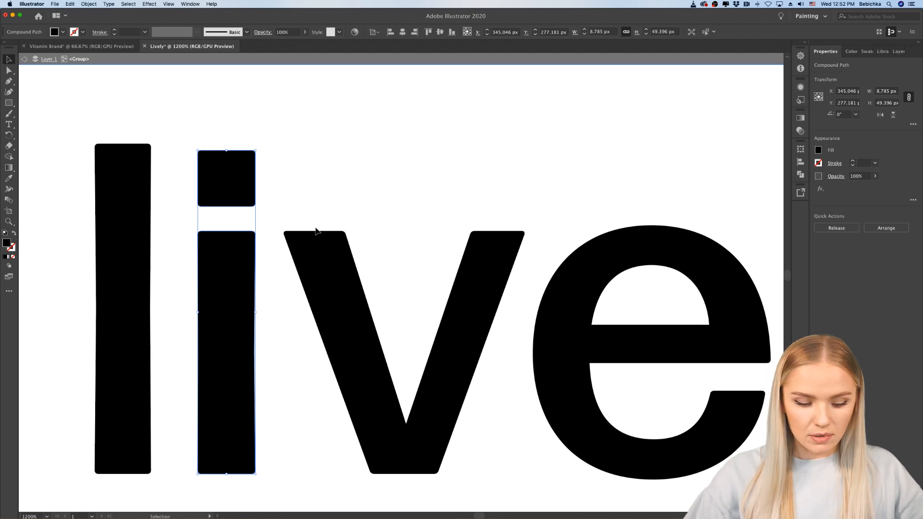
double_click(280, 198)
Step: Ungroup the duplicated wordmark into its separate letters
click(227, 191)
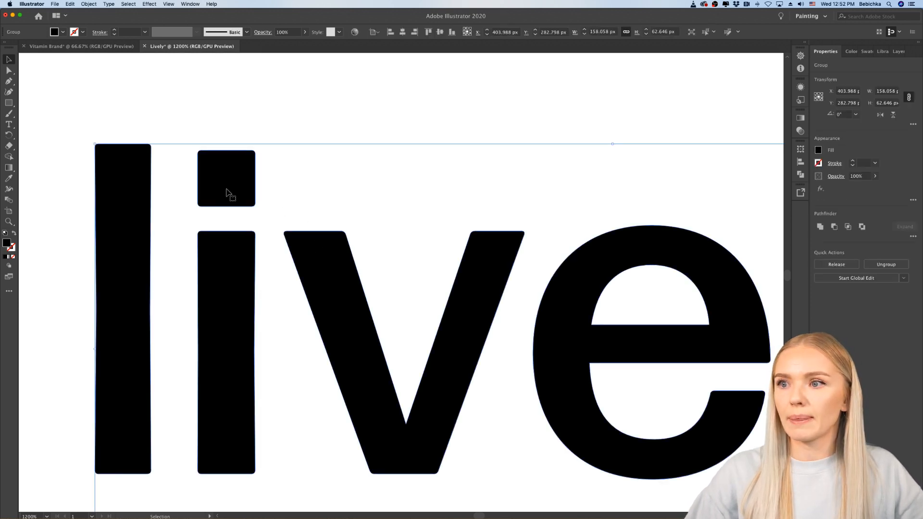
key(super+shift+g)
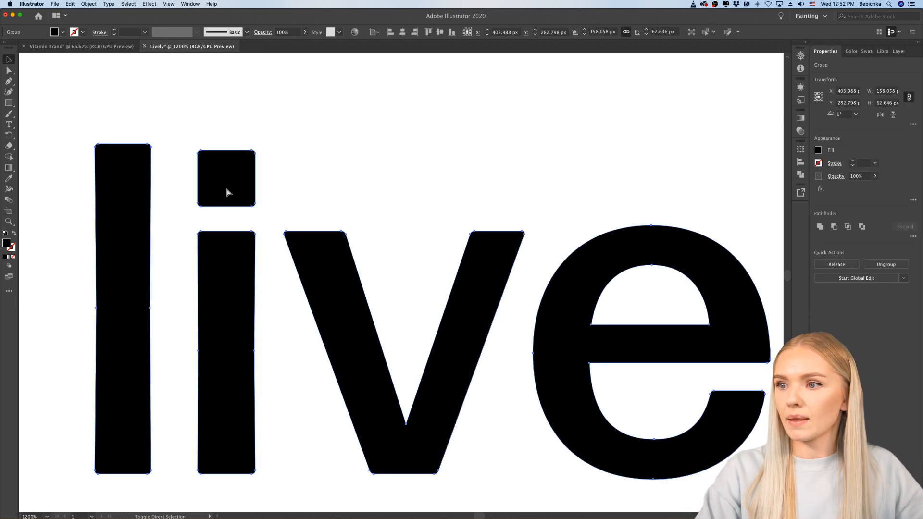
click(286, 84)
Step: Isolate the letter "i" and move only its dot up 1 px to align with the top of the first "l"
click(244, 166)
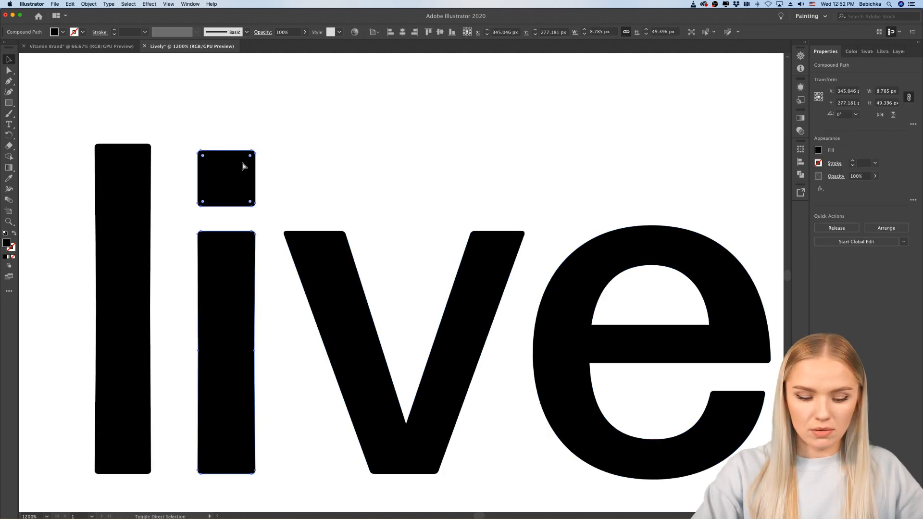
double_click(242, 191)
click(243, 192)
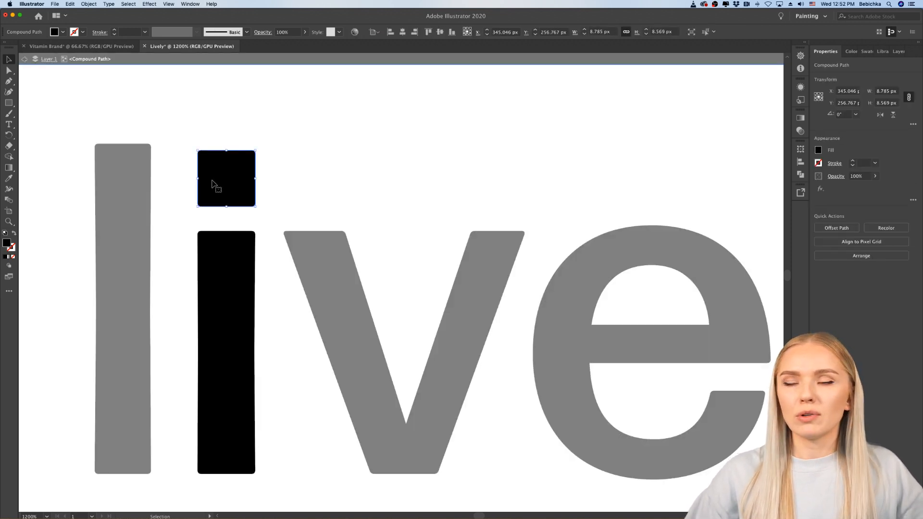
drag(223, 183, 224, 176)
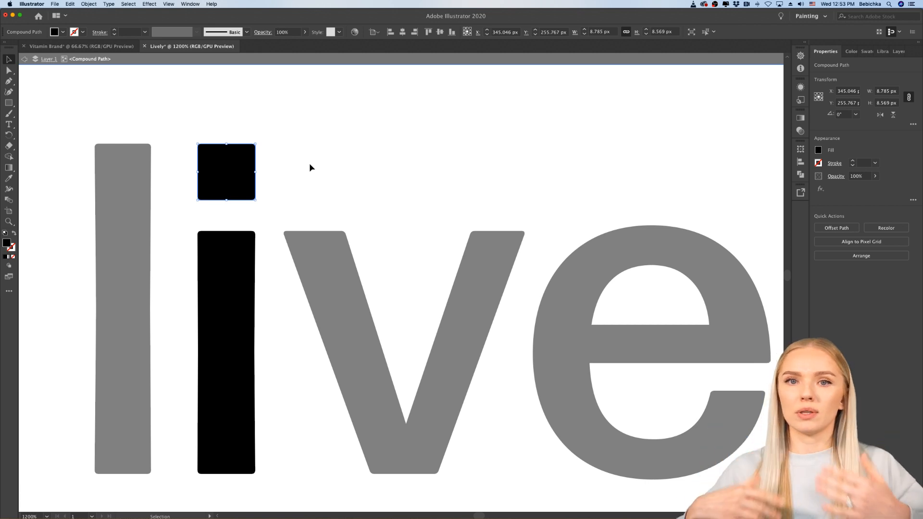
double_click(295, 180)
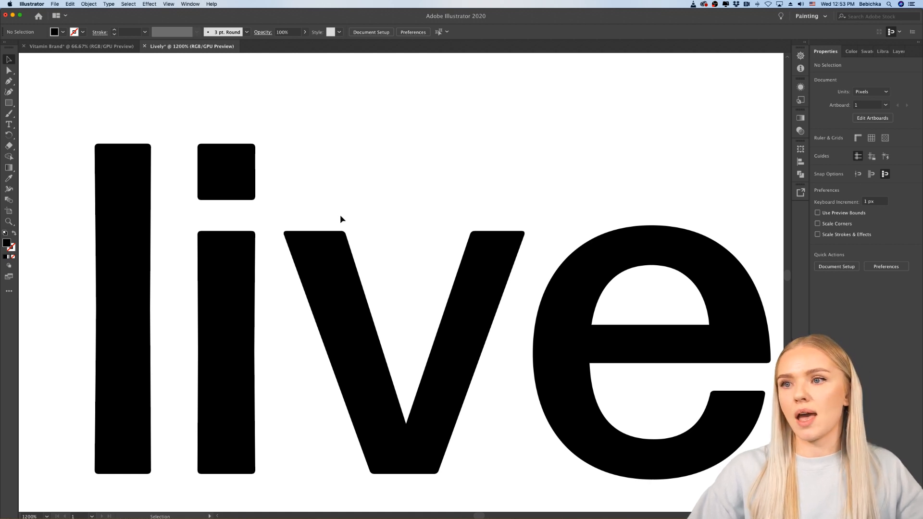
Step: Isolate the letter "y" and move it left about 3 px, closer to the second "l"
scroll(352, 197, down, 2)
scroll(351, 196, right, 2)
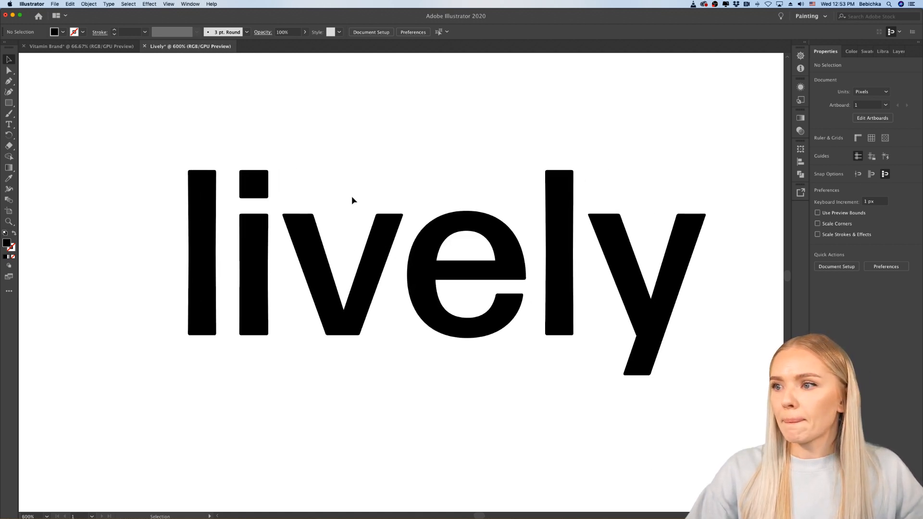
scroll(352, 196, up, 1)
scroll(352, 196, right, 5)
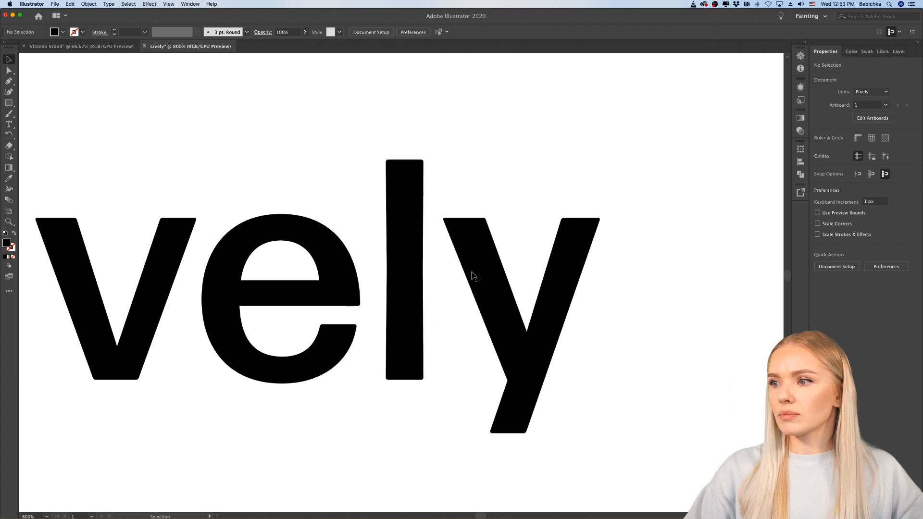
double_click(474, 276)
click(477, 270)
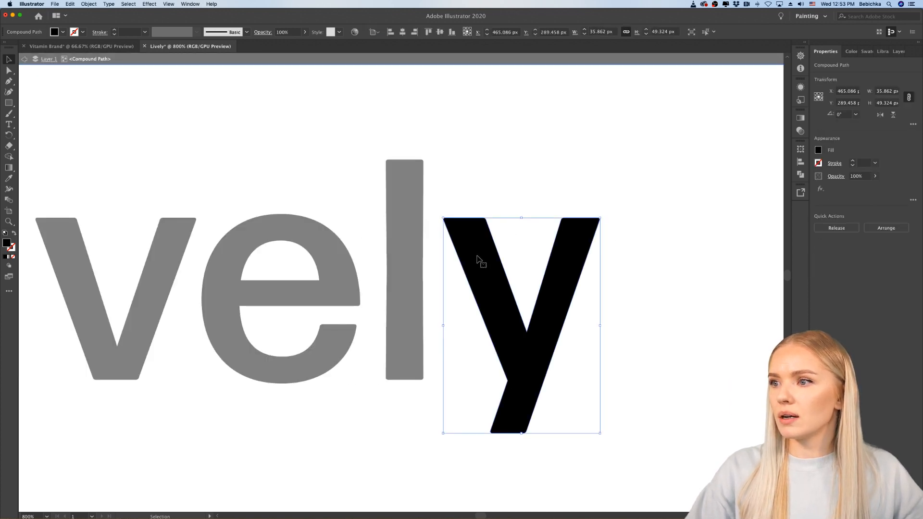
mouse_move(479, 258)
mouse_down()
mouse_move(437, 406)
mouse_move(417, 409)
mouse_move(460, 242)
mouse_move(461, 267)
mouse_move(465, 258)
mouse_up()
click(477, 195)
scroll(477, 195, down, 3)
double_click(487, 187)
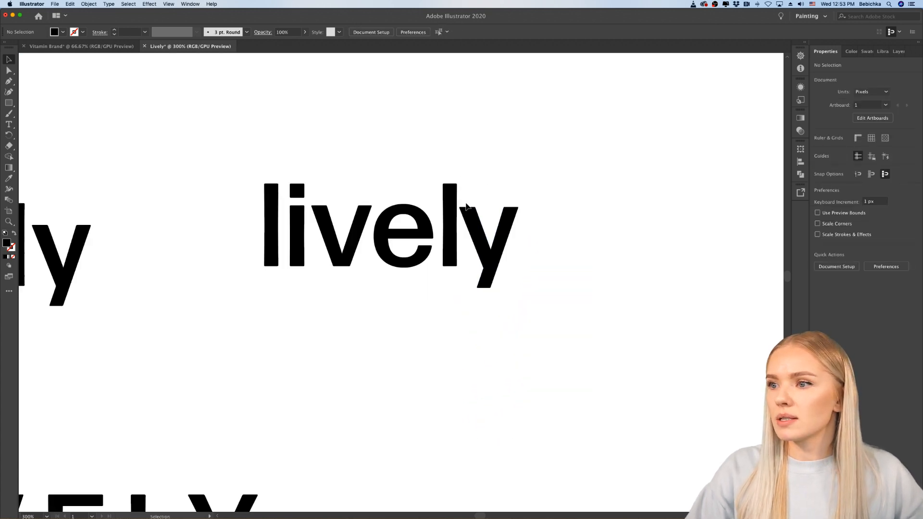
Step: Move the second "l" slightly left toward the letter "e"
scroll(467, 206, up, 3)
click(452, 251)
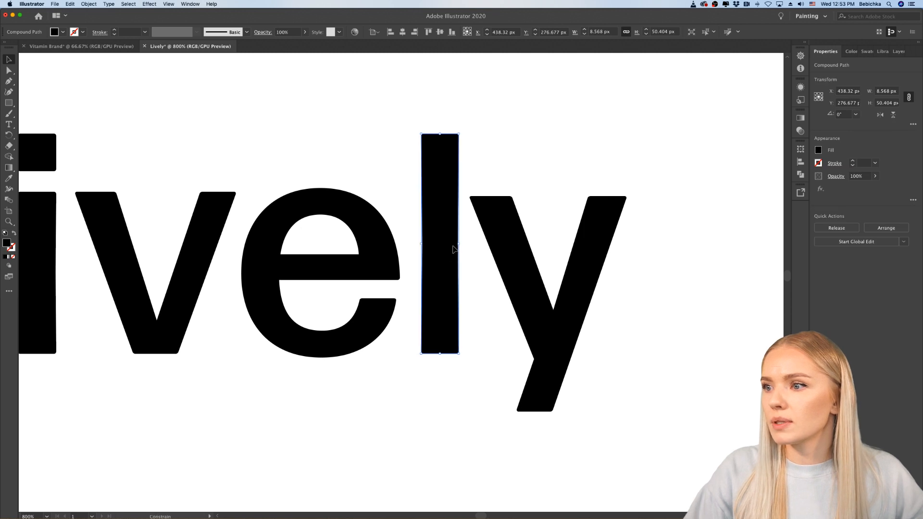
click(511, 173)
scroll(512, 174, left, 5)
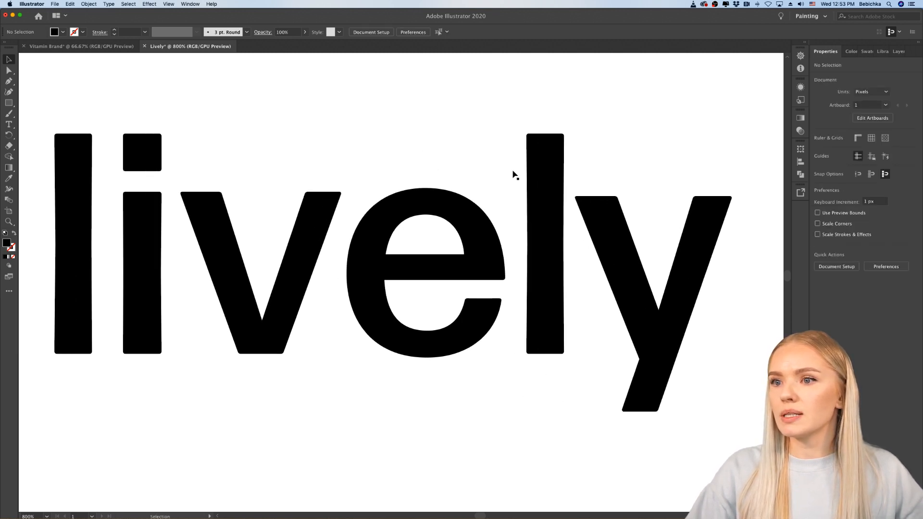
scroll(513, 174, left, 1)
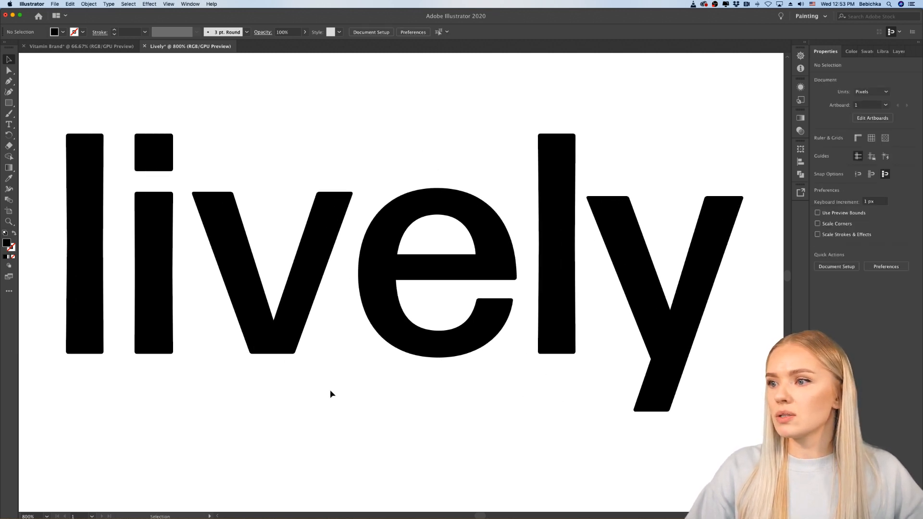
Step: Move the letter "v" straight down so its top sits at the baseline of the neighbouring letters
scroll(330, 390, down, 1)
scroll(329, 390, right, 1)
drag(267, 347, 277, 464)
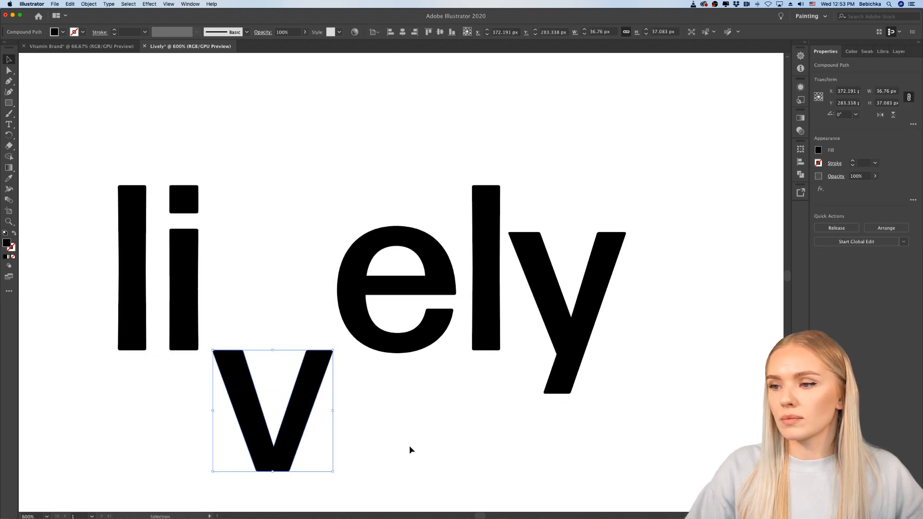
click(457, 433)
scroll(458, 433, down, 4)
scroll(458, 433, up, 4)
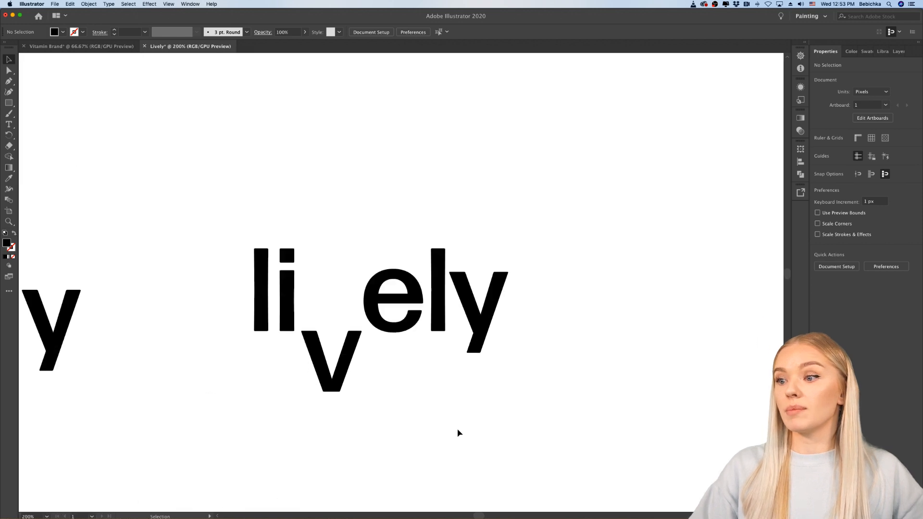
scroll(459, 433, down, 2)
scroll(458, 433, right, 1)
scroll(458, 433, right, 1)
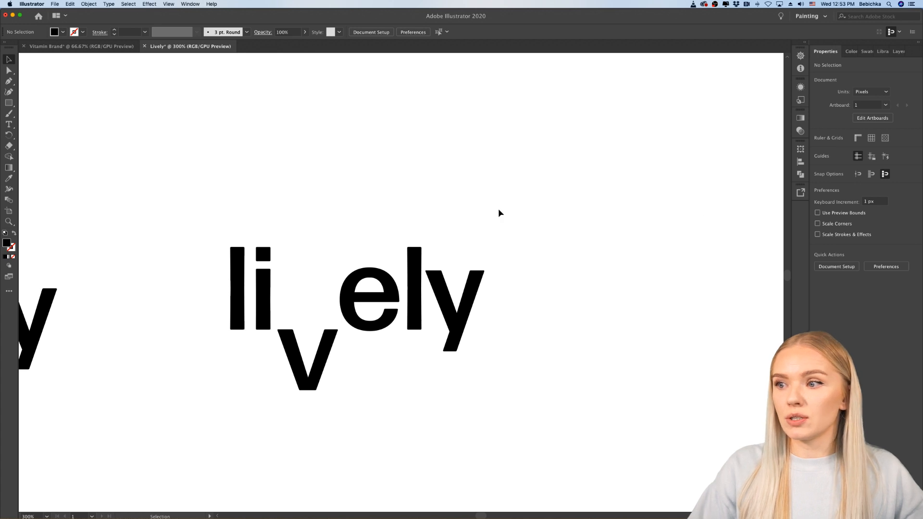
Step: Duplicate all letters of the wordmark with the lowered "v" about 194 px to the right
key(super+minus)
drag(463, 206, 166, 364)
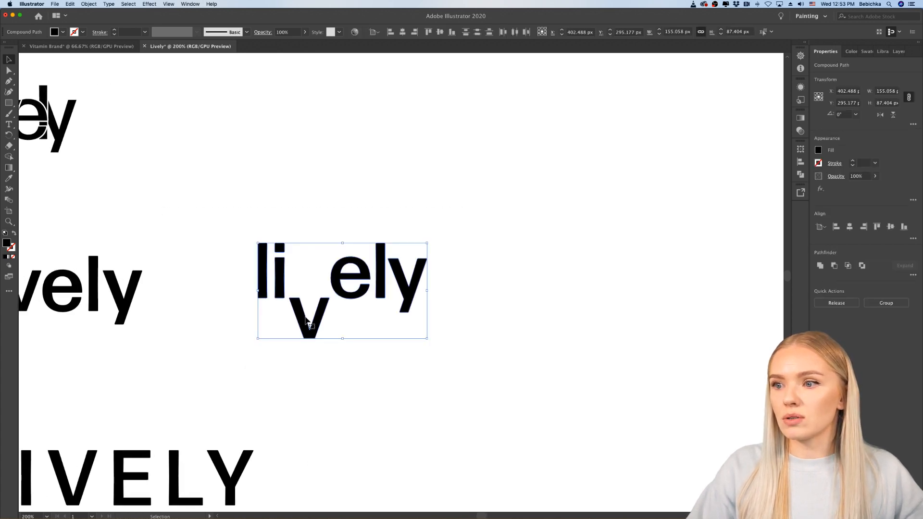
drag(311, 323, 524, 323)
click(595, 368)
scroll(595, 369, right, 4)
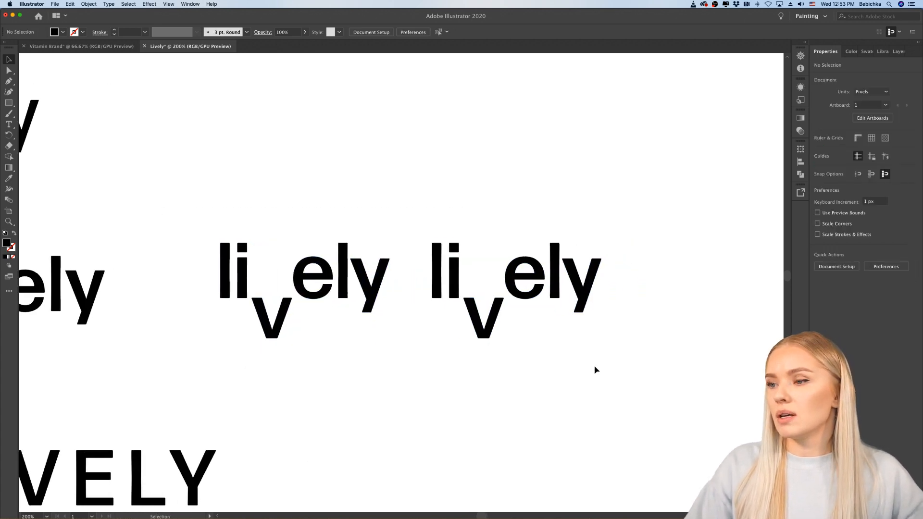
Step: Move the copy's letter "v" back up between the "i" and the "e", near the baseline
scroll(415, 277, up, 2)
scroll(415, 280, right, 4)
click(373, 350)
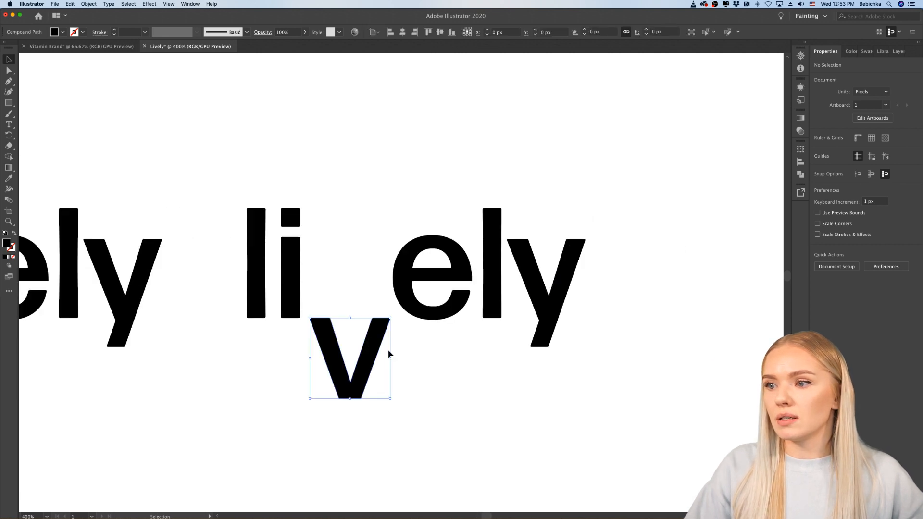
drag(373, 350, 381, 272)
click(414, 406)
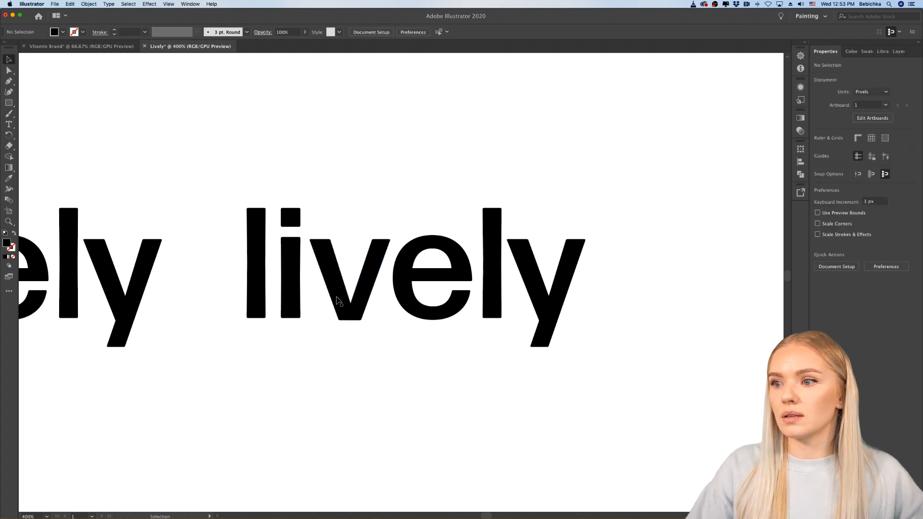
Step: Align the bottom of the copy's "v" to the "i", using the "i" as the key object
click(339, 300)
shift+click(294, 289)
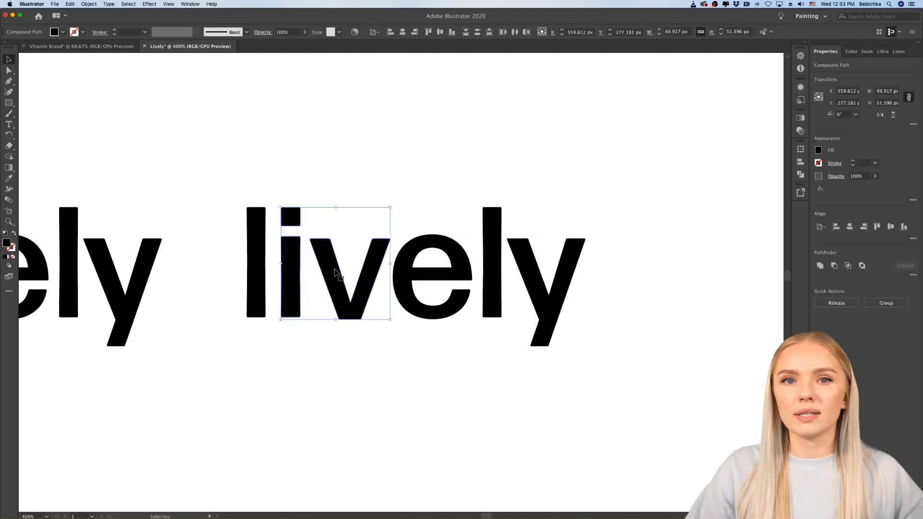
click(297, 279)
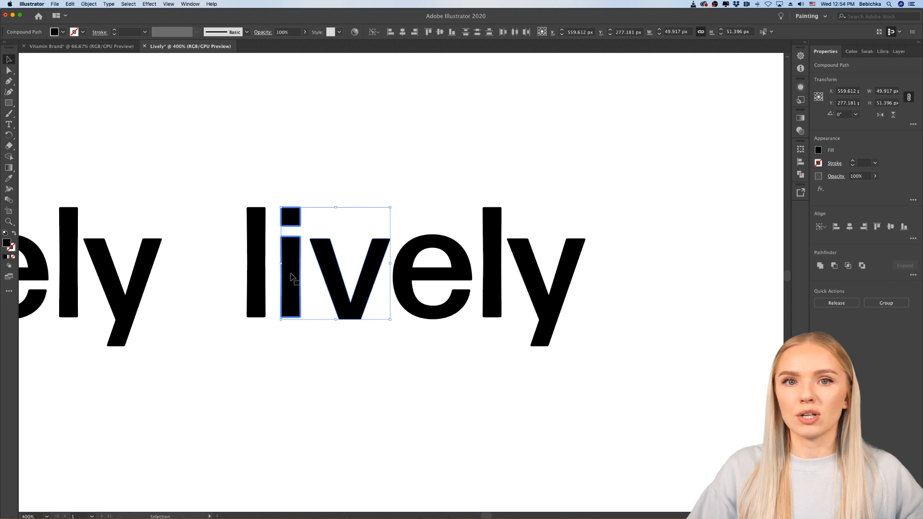
click(903, 227)
click(356, 366)
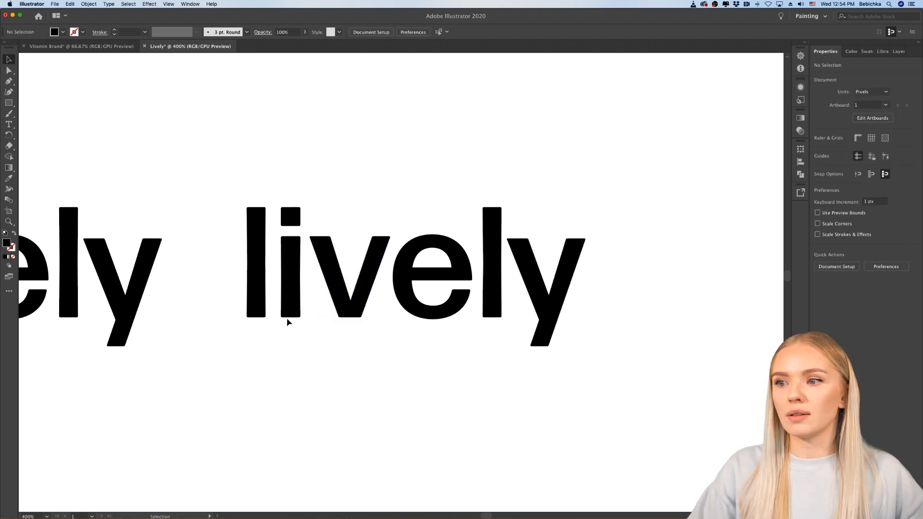
Step: Select the copy's "v" and "i" together and look through the list of available panels for Align
click(331, 298)
shift+click(292, 289)
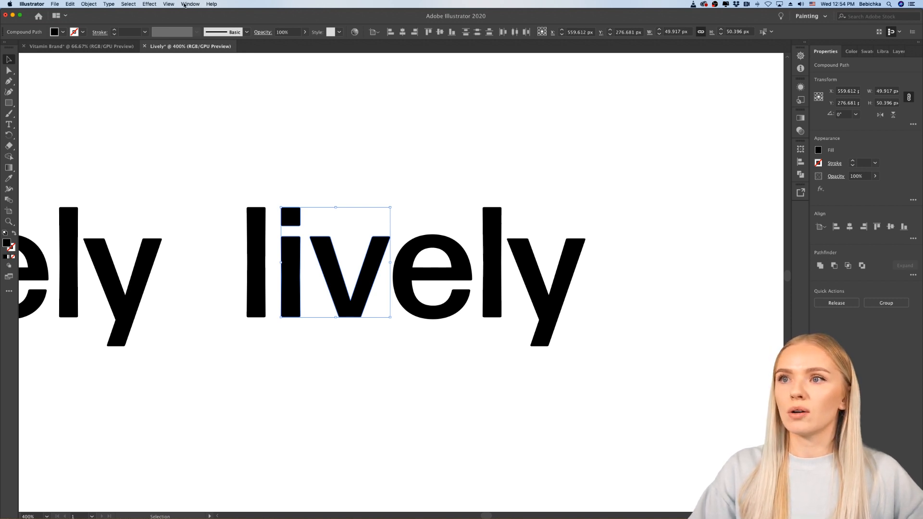
click(184, 5)
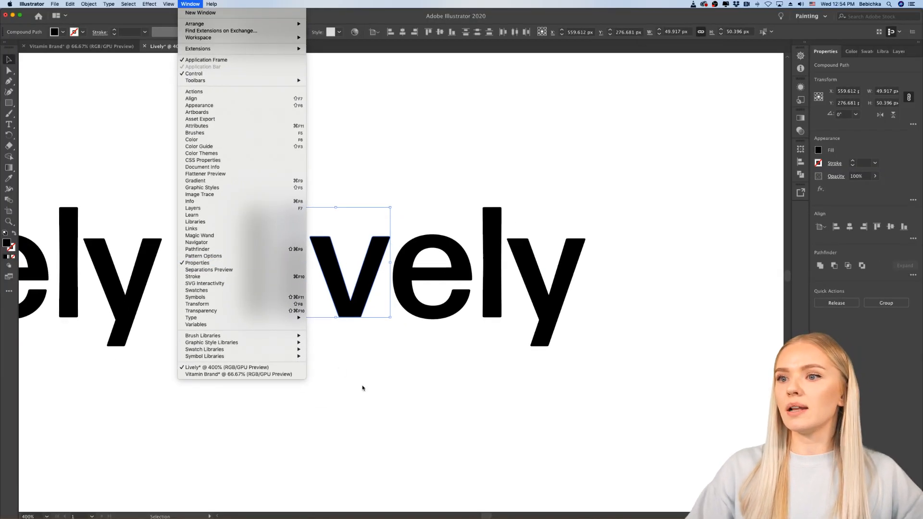
click(362, 389)
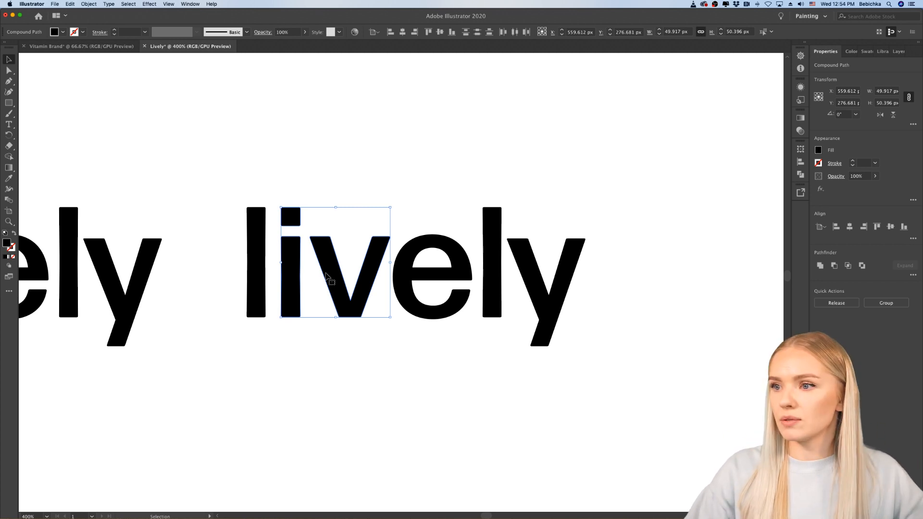
Step: Try to bottom-align the copy's "v" and "i" without a key object, and undo the alignment
shift+click(295, 290)
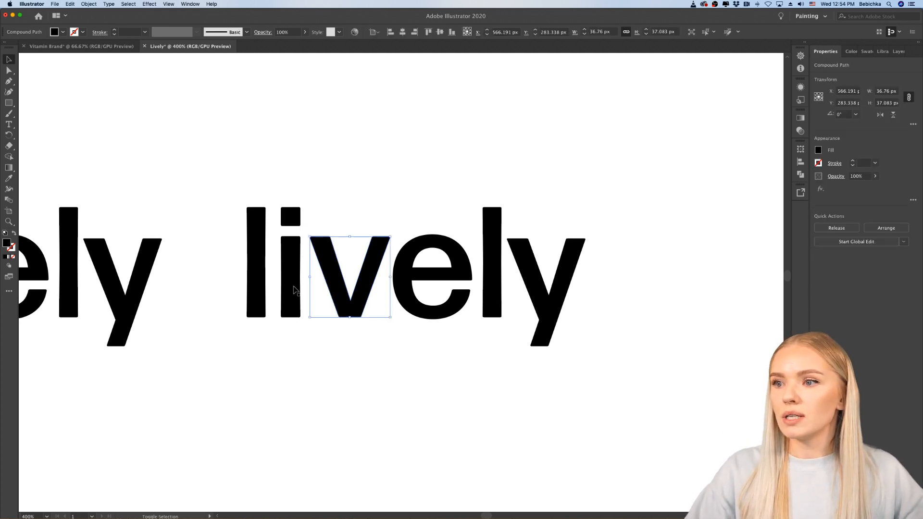
shift+click(295, 290)
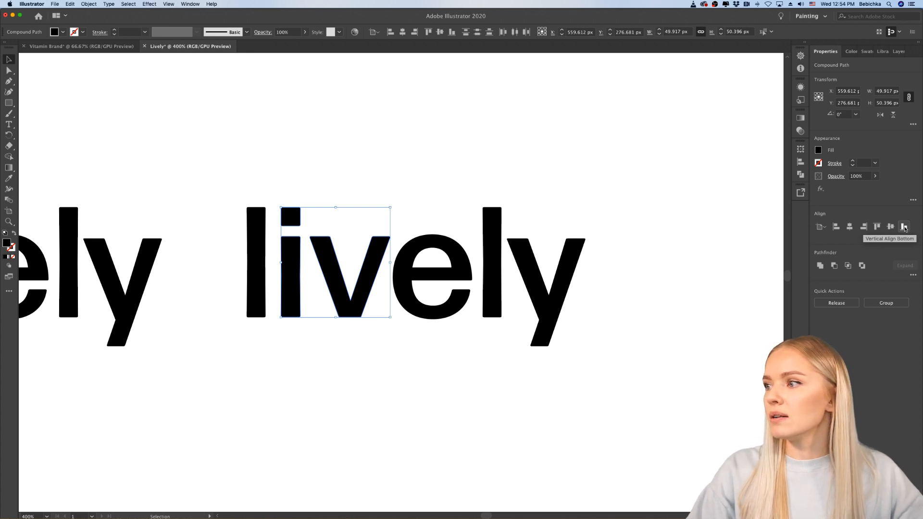
click(905, 227)
key(super+z)
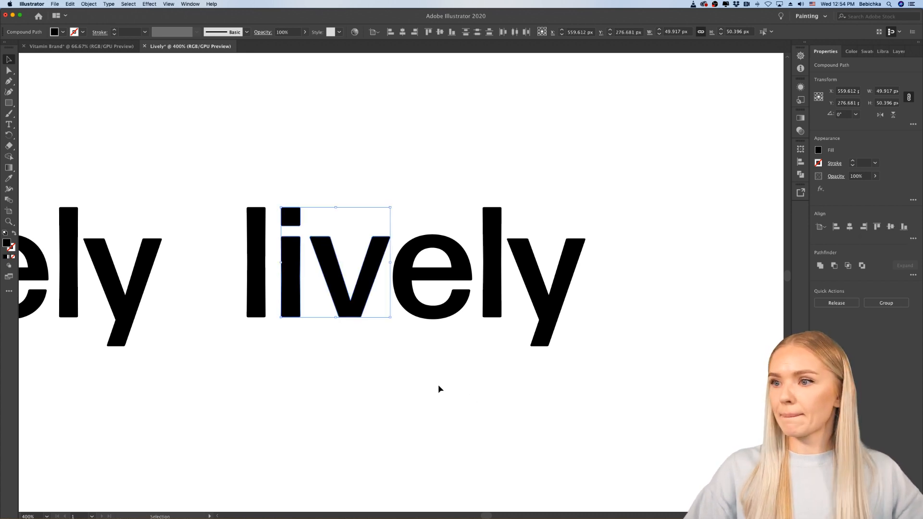
click(439, 387)
click(338, 286)
shift+click(290, 277)
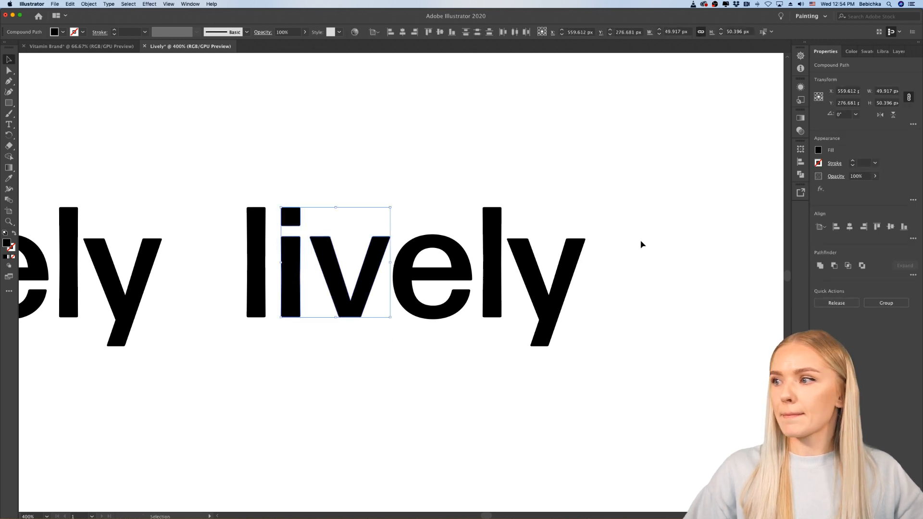
click(904, 227)
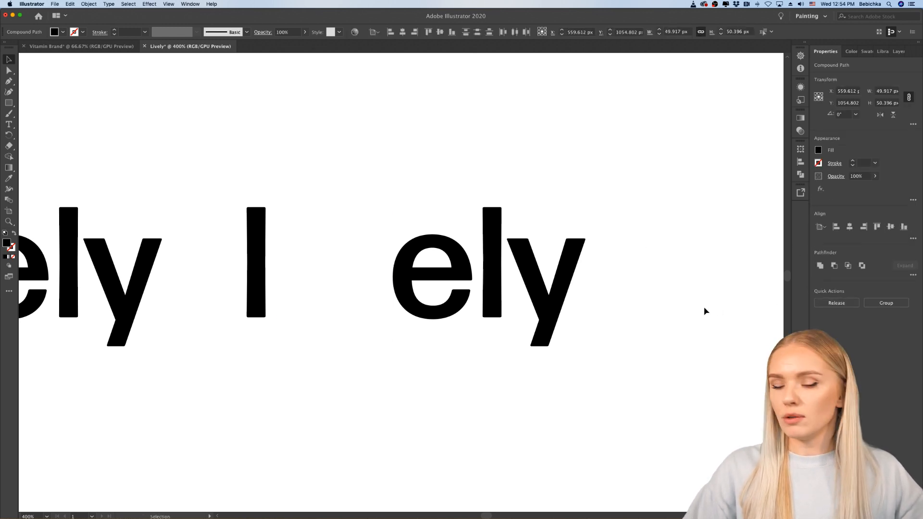
key(super+z)
click(484, 353)
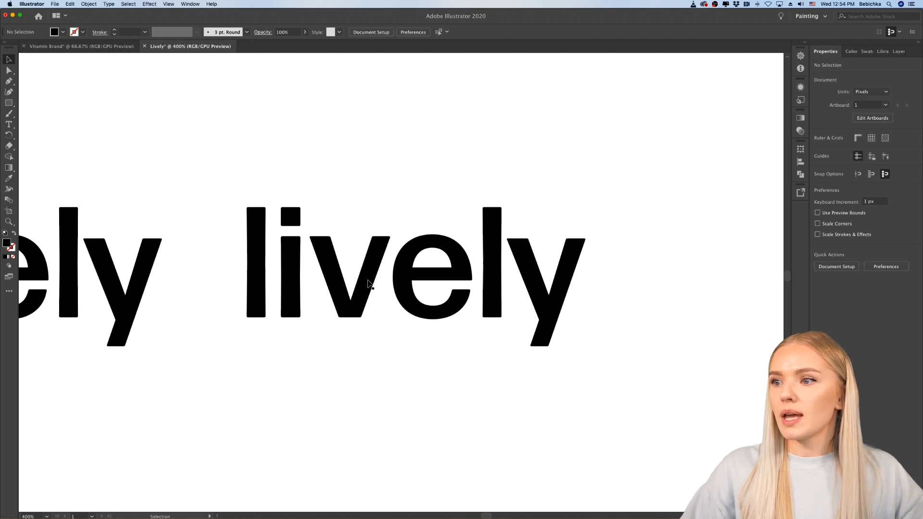
Step: Raise the copy's "v" above the baseline in isolation mode, and select it together with the "i"
double_click(368, 283)
click(373, 257)
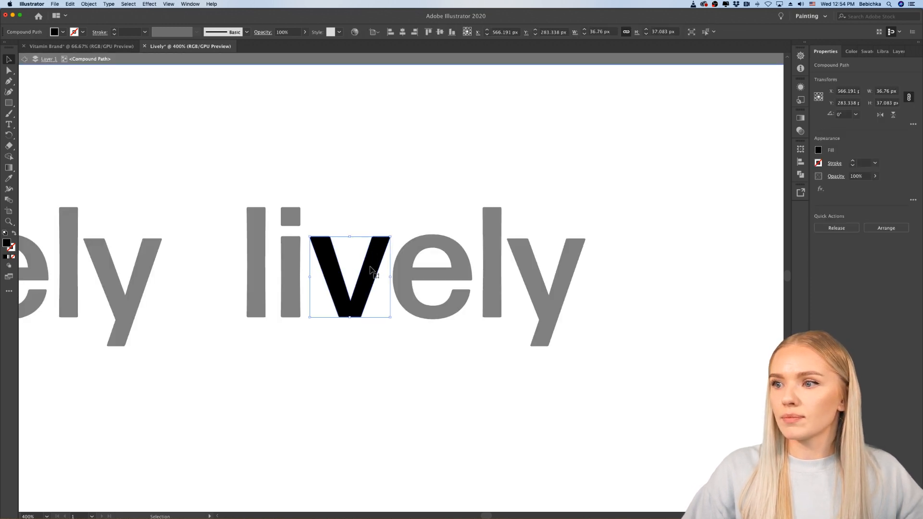
drag(371, 269, 370, 230)
double_click(351, 363)
click(351, 275)
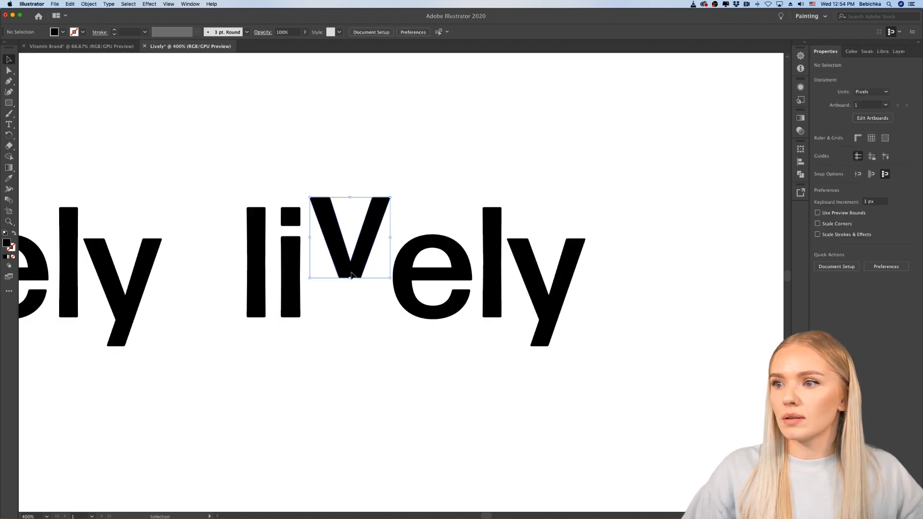
shift+click(297, 299)
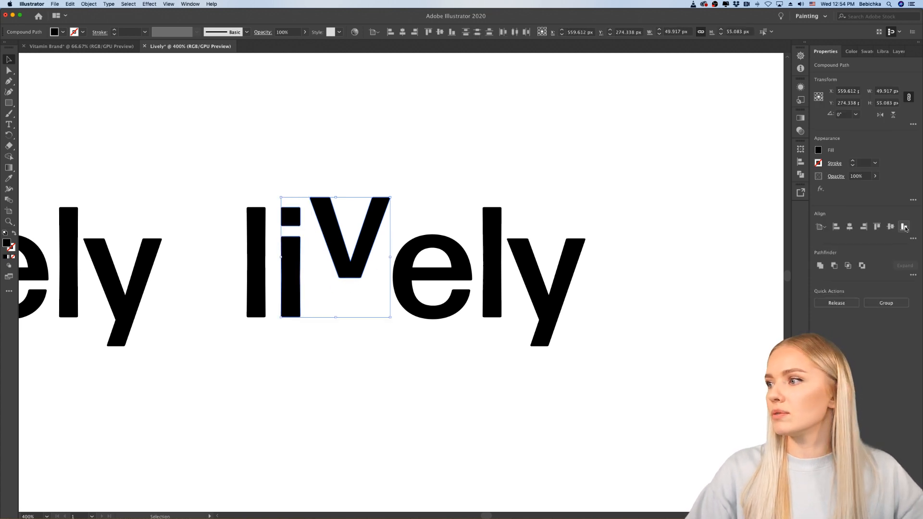
Step: Try to bottom-align the copy's "i" and "v" relative to the artboard, and locate both letters
click(904, 227)
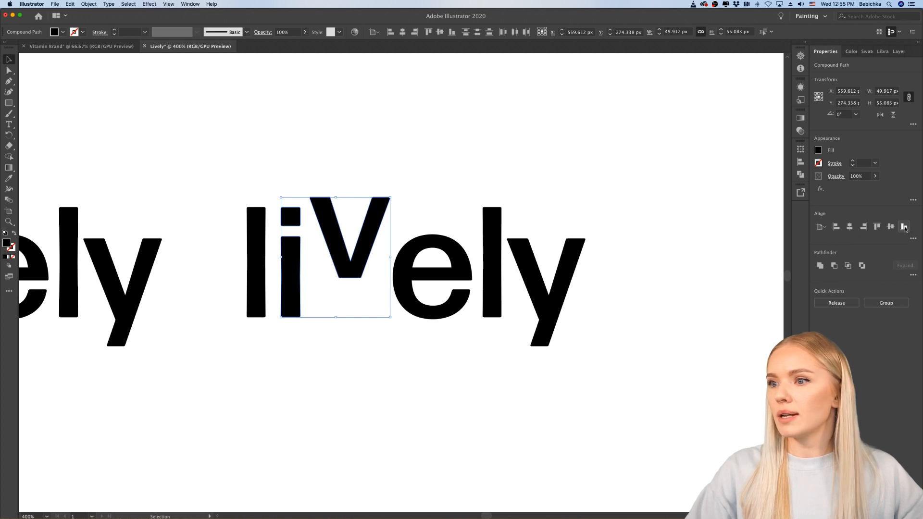
scroll(515, 336, down, 3)
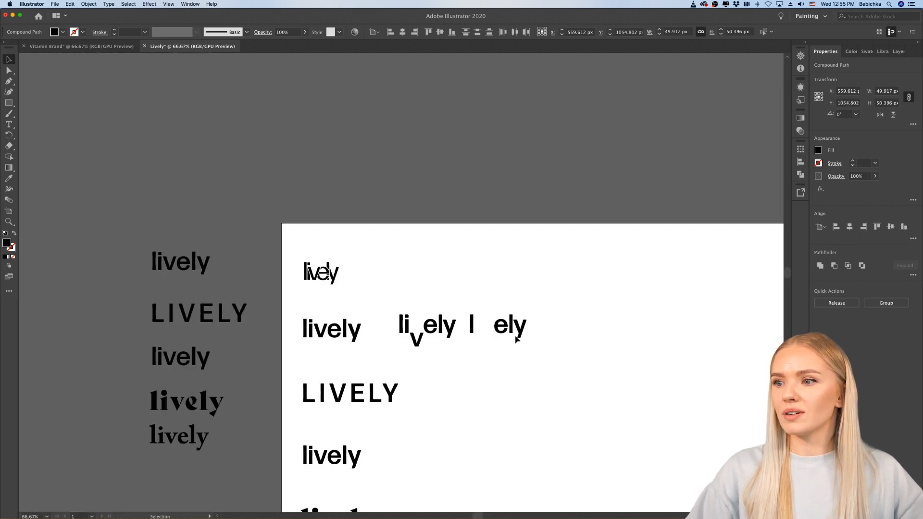
scroll(514, 335, down, 2)
scroll(516, 336, down, 6)
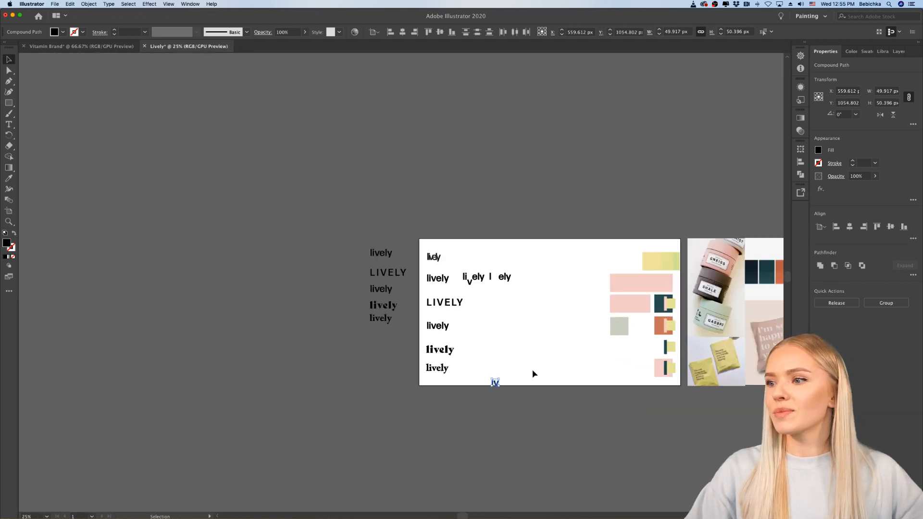
scroll(532, 374, up, 8)
scroll(532, 368, down, 2)
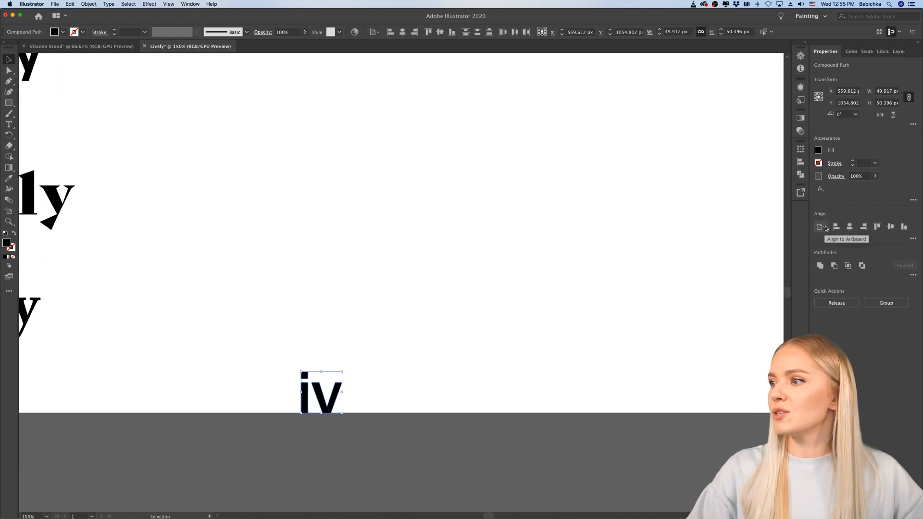
Step: Switch the alignment reference to Align to Selection and undo the artboard alignment of the "i" and "v"
click(826, 228)
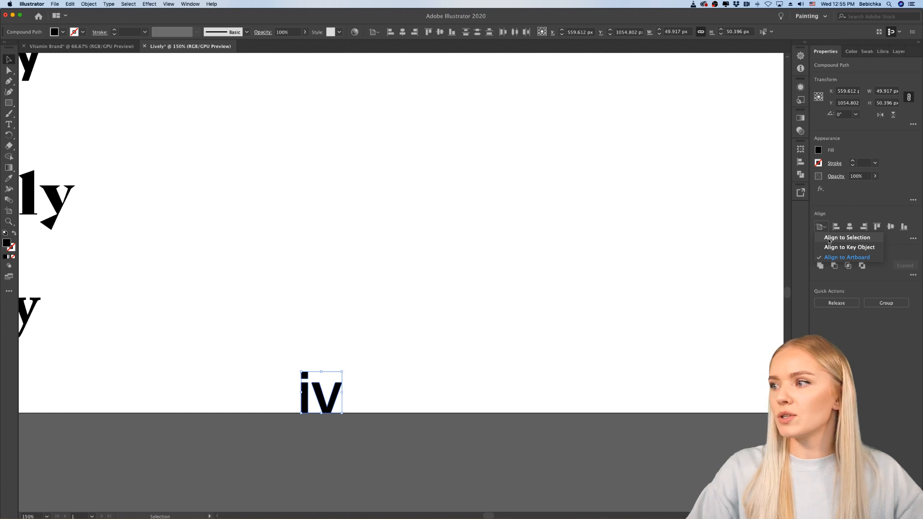
click(524, 246)
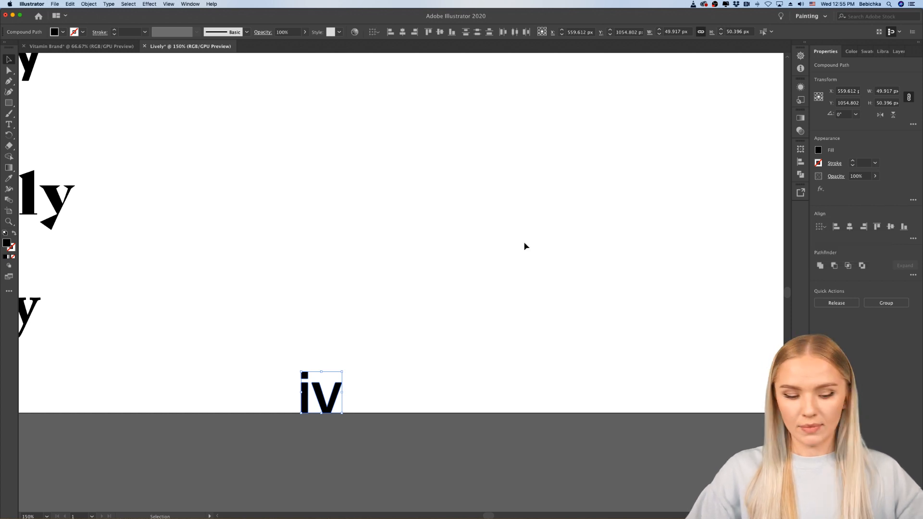
key(cmd+z)
Step: Bottom-align the copy's "i" and "v" relative to the selection, and deselect them
scroll(524, 241, up, 10)
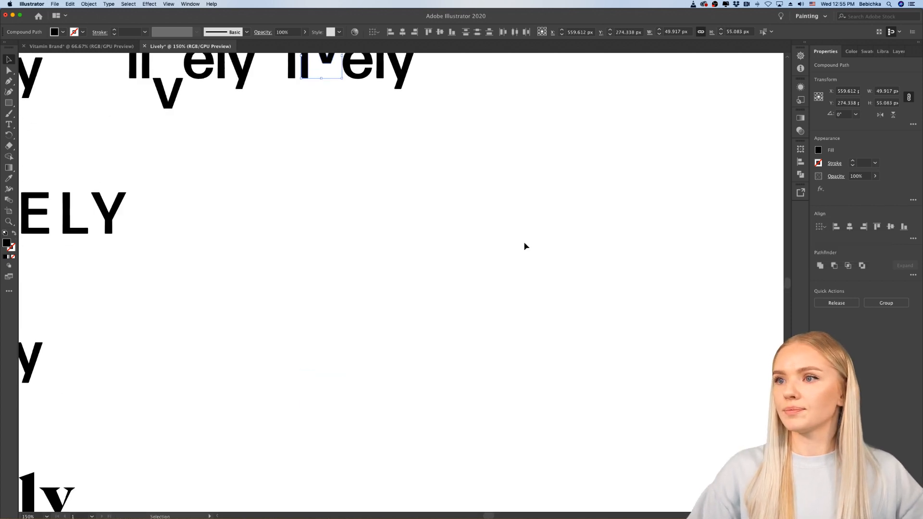
scroll(524, 241, up, 8)
scroll(524, 242, left, 2)
scroll(402, 296, up, 3)
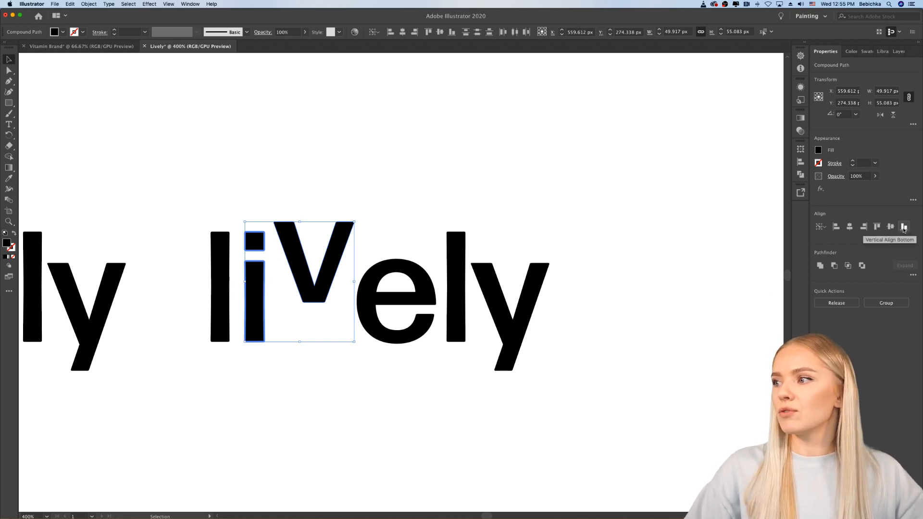
click(904, 228)
click(438, 392)
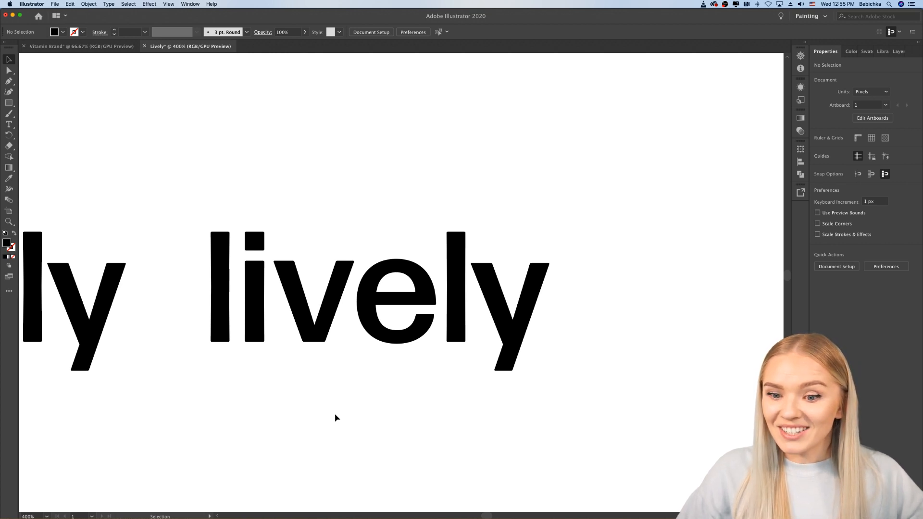
Step: Fill the copy's "v" with the red E52828
scroll(336, 417, left, 2)
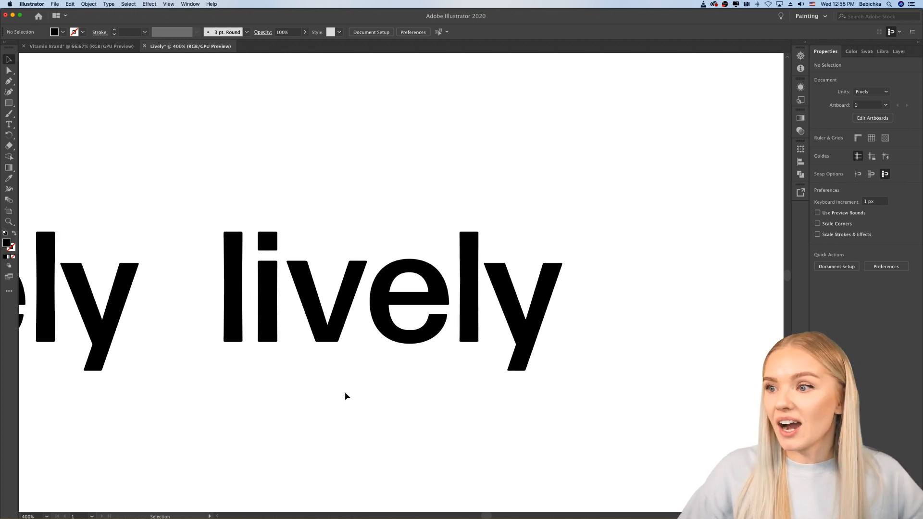
click(327, 332)
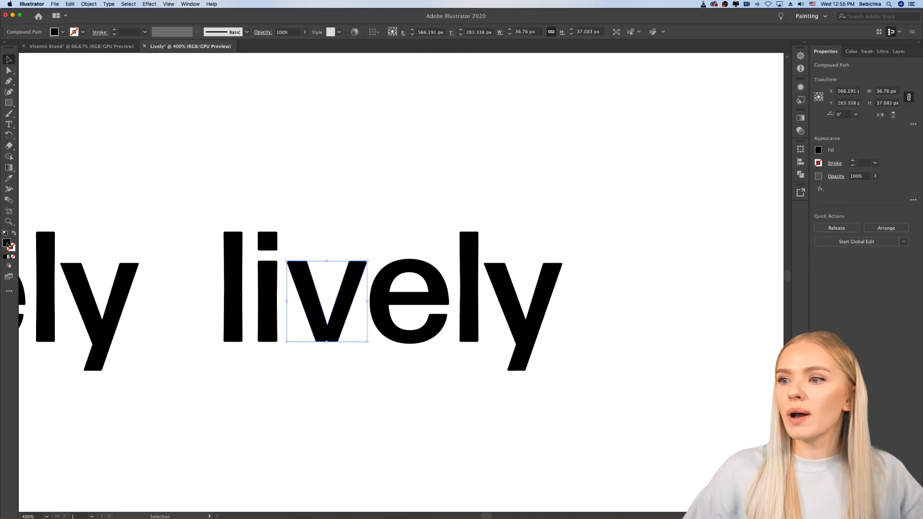
double_click(7, 243)
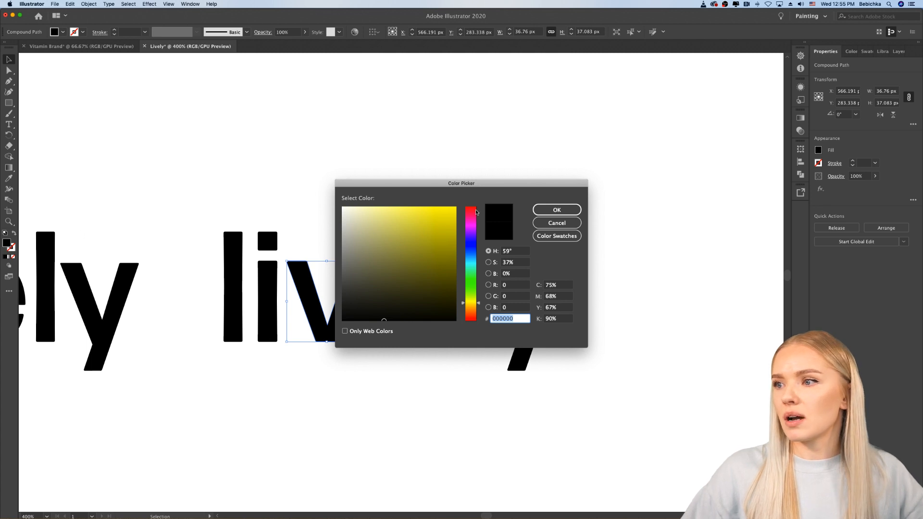
drag(476, 212, 480, 202)
click(438, 219)
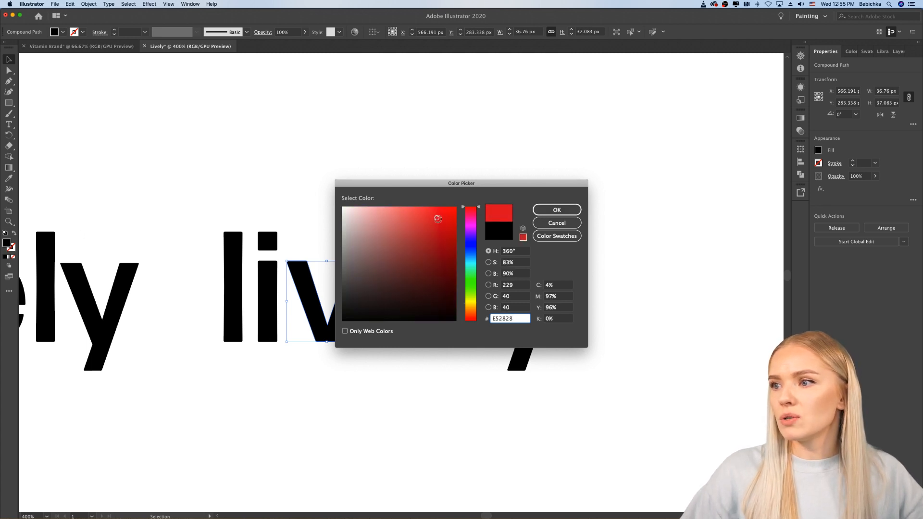
click(553, 210)
click(421, 205)
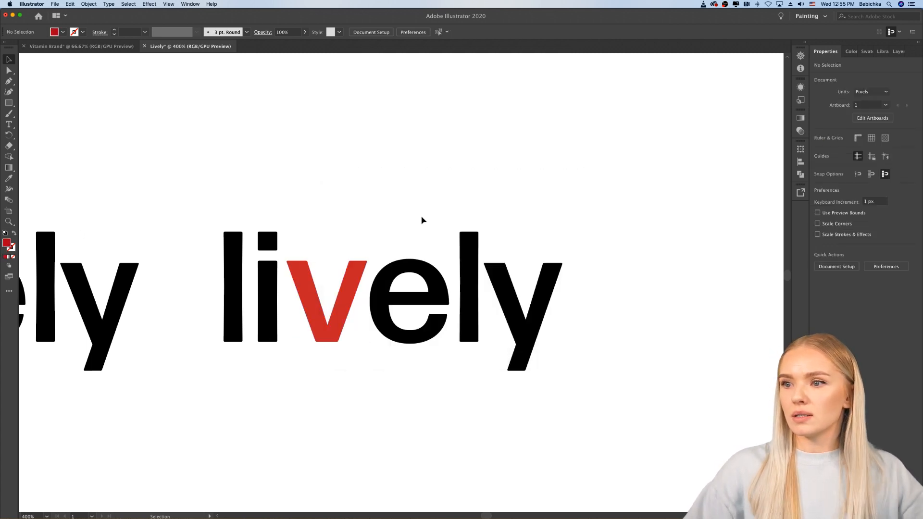
Step: Examine the anchor points at the upper corners of the red "v" up close with the Direct Selection tool
scroll(422, 217, down, 4)
scroll(422, 217, up, 4)
scroll(422, 218, down, 1)
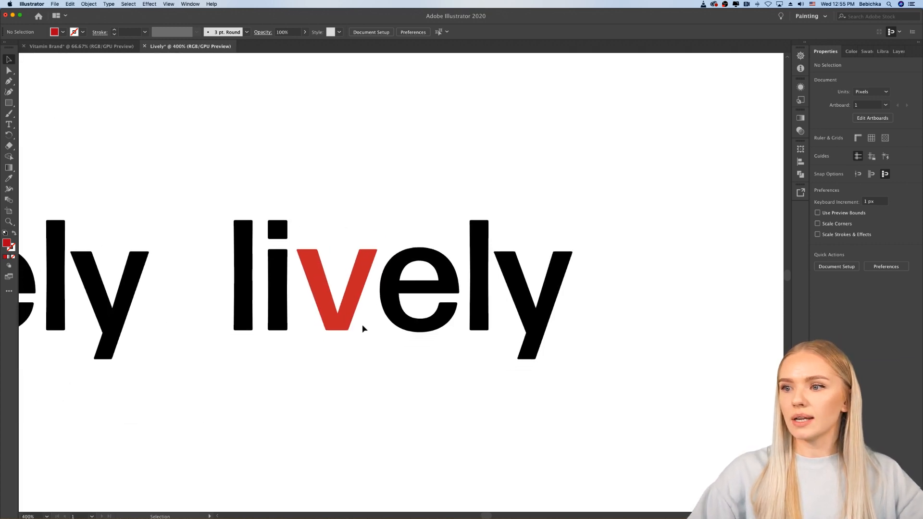
scroll(363, 329, up, 2)
scroll(340, 324, up, 1)
click(276, 233)
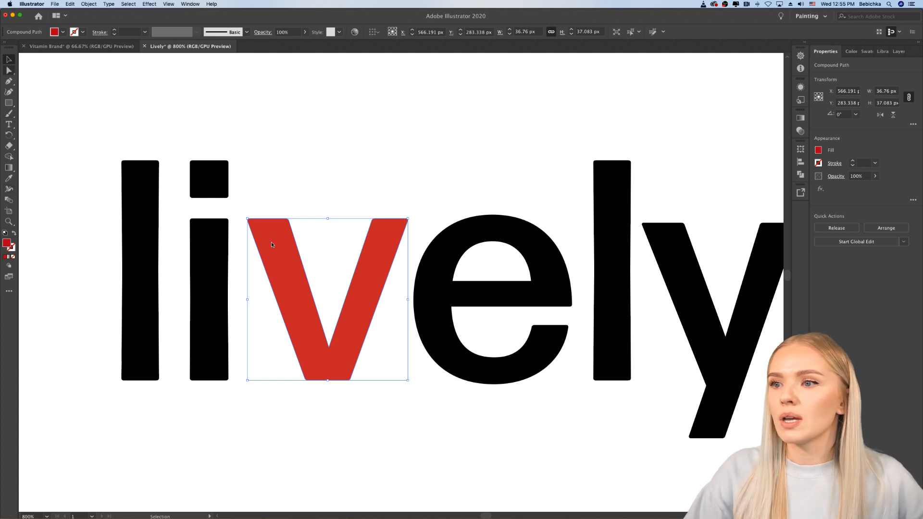
key(a)
scroll(262, 230, up, 4)
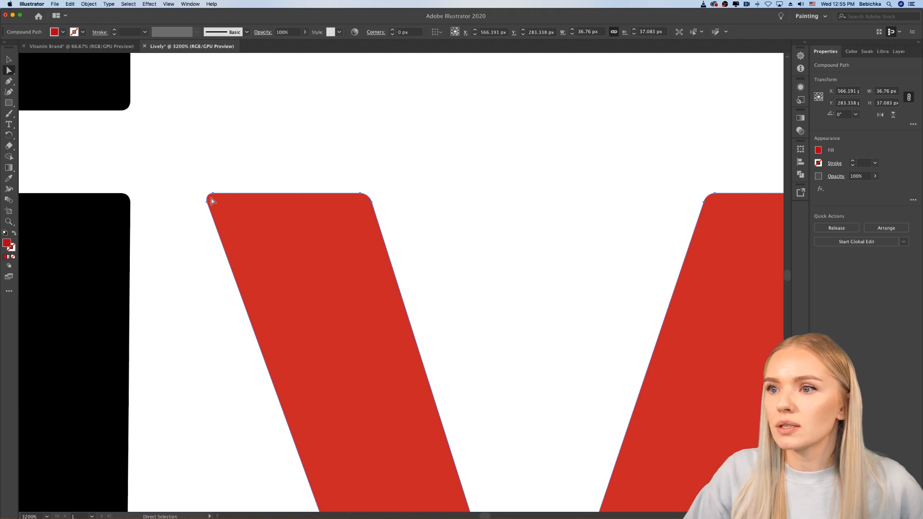
Step: Isolate the red "v" to examine the ends of its arms and its base, and leave isolation mode
click(8, 59)
double_click(223, 215)
click(223, 215)
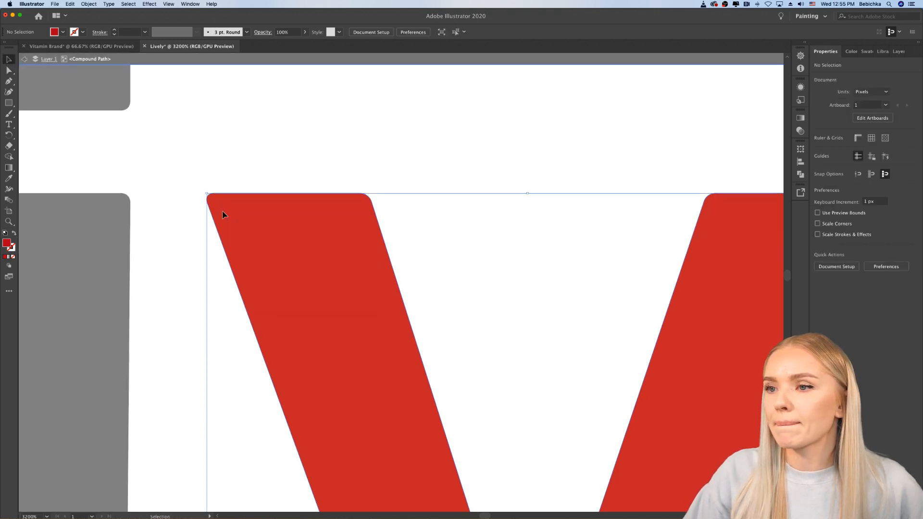
scroll(223, 215, down, 3)
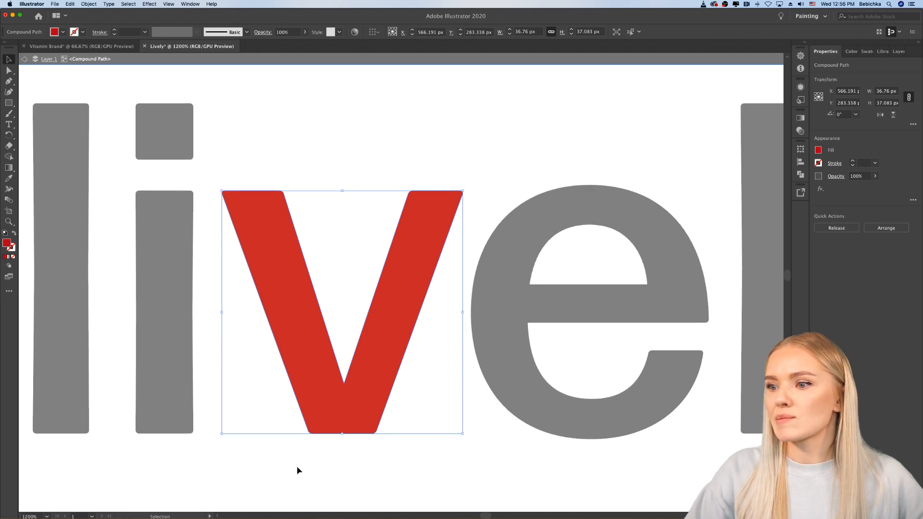
double_click(297, 467)
double_click(339, 430)
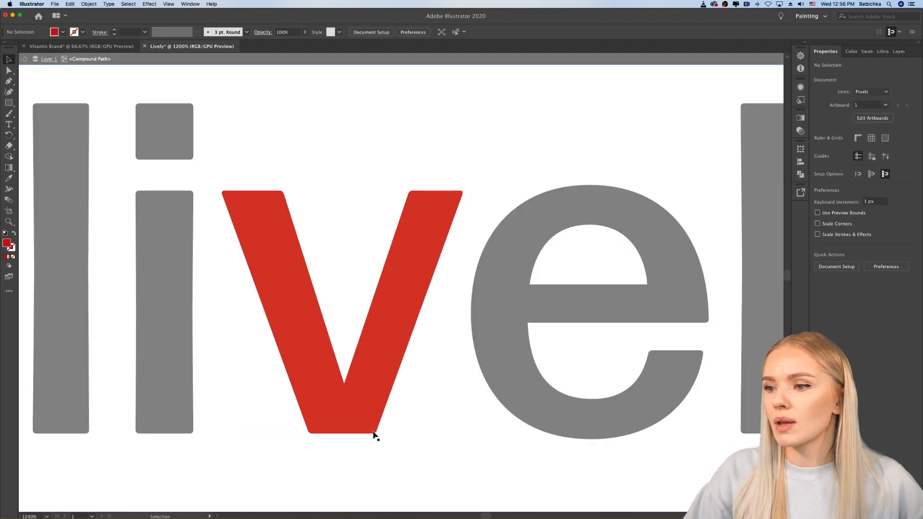
scroll(373, 433, down, 3)
double_click(126, 285)
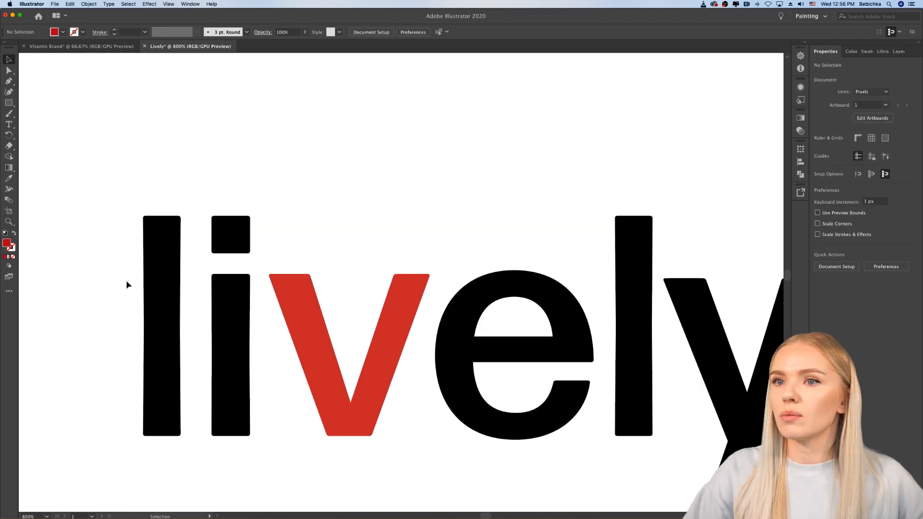
Step: Draw a circle about 8 px wide over the top of the "v"'s left arm and duplicate it onto the right arm
click(9, 103)
drag(11, 106, 70, 114)
scroll(289, 274, up, 4)
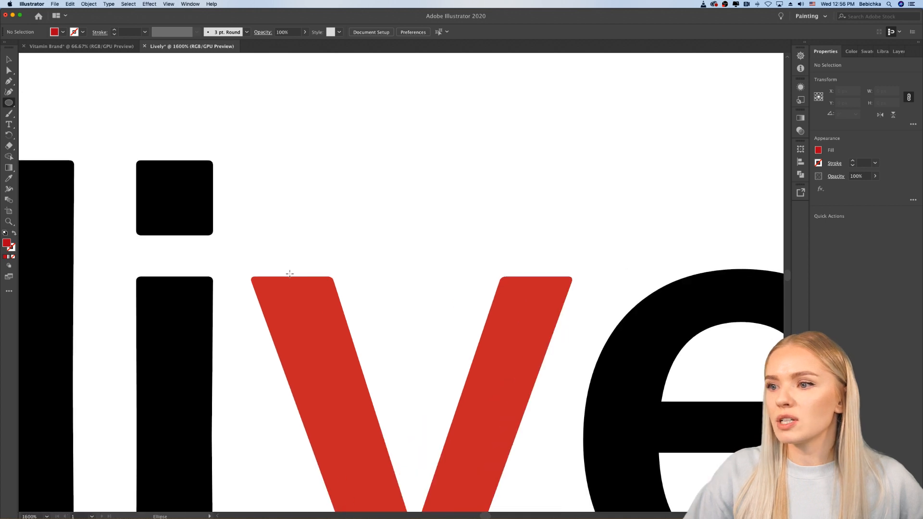
scroll(290, 274, down, 4)
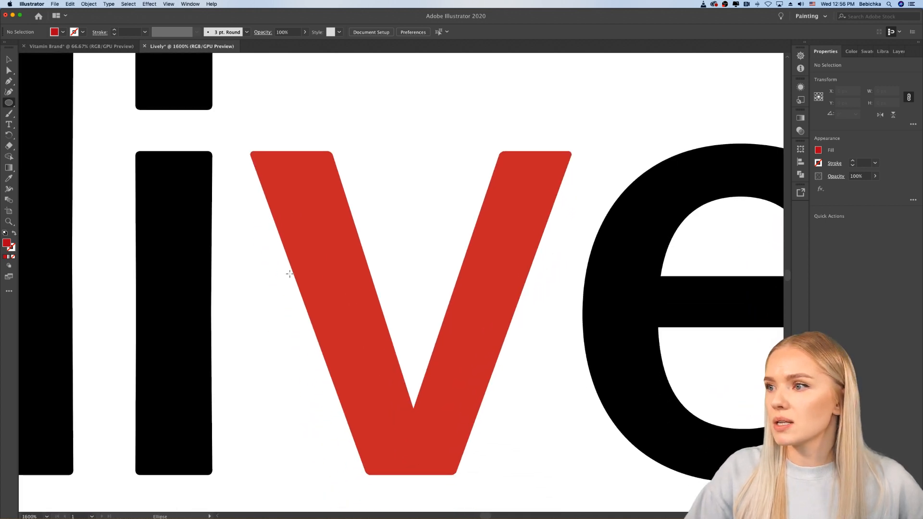
scroll(289, 275, right, 2)
scroll(289, 274, down, 1)
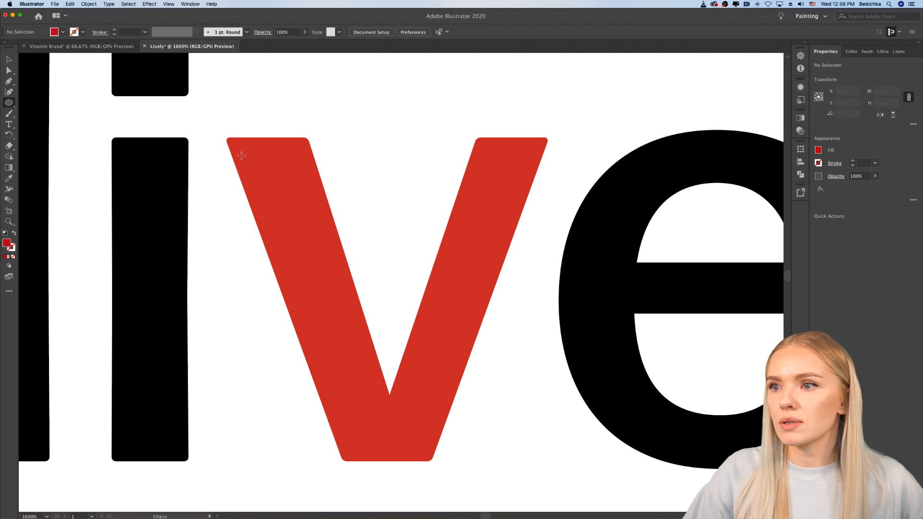
drag(241, 155, 532, 154)
key(v)
key(super+shift+a)
scroll(564, 142, up, 2)
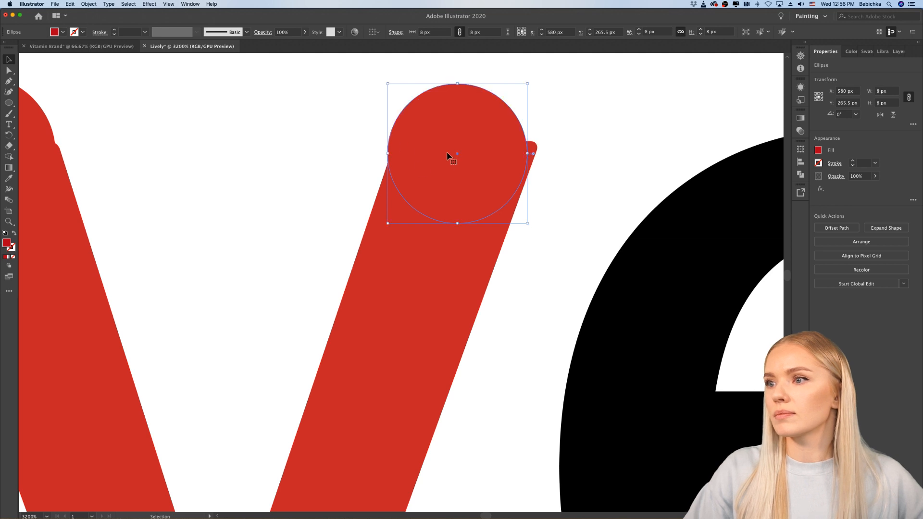
Step: Move the circle on the "v"'s right arm up to Y 265 px and about 1 px to the right
drag(450, 155, 454, 145)
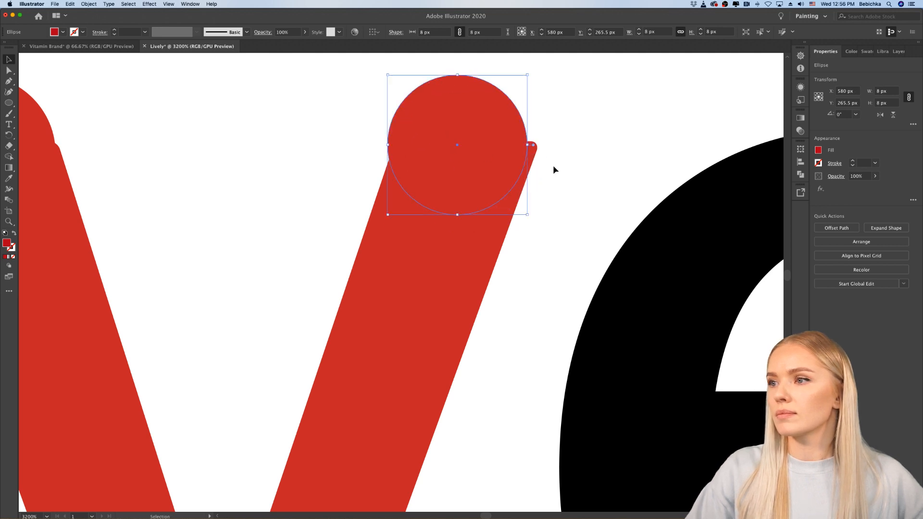
key(Right)
key(Left)
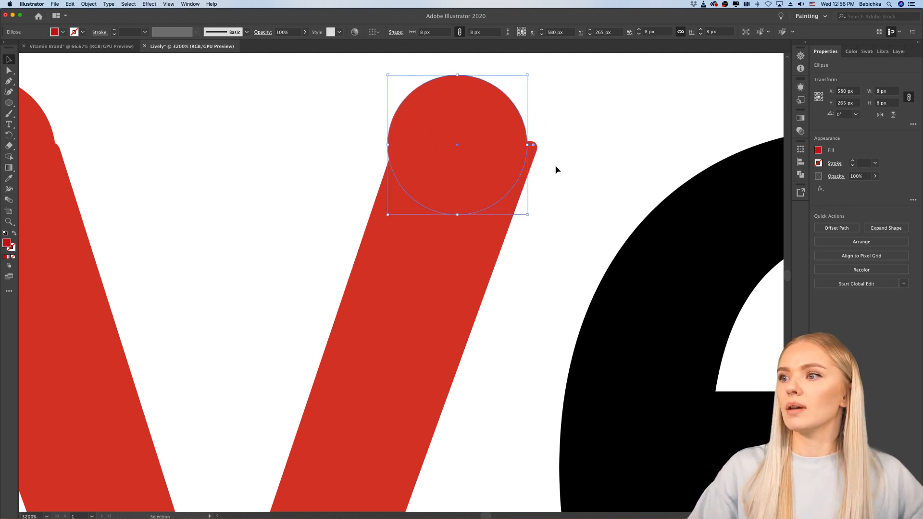
scroll(534, 166, right, 1)
drag(491, 161, 500, 163)
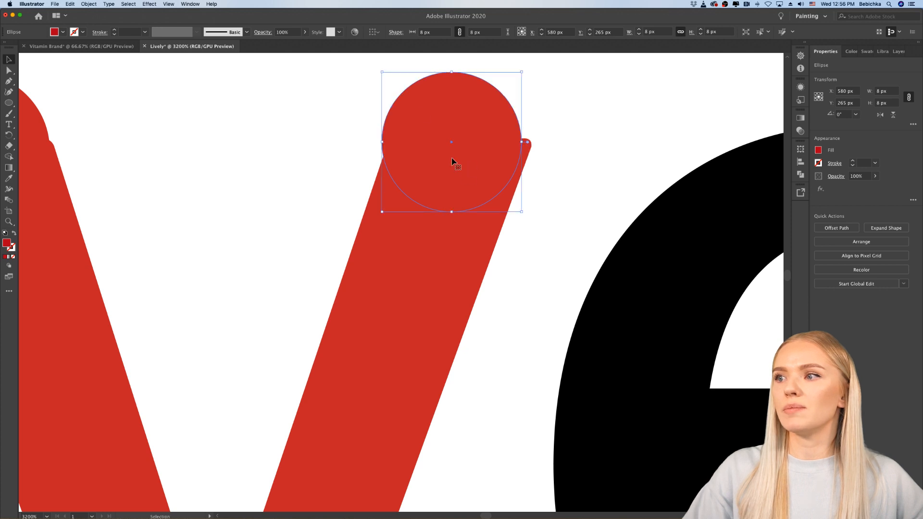
click(555, 128)
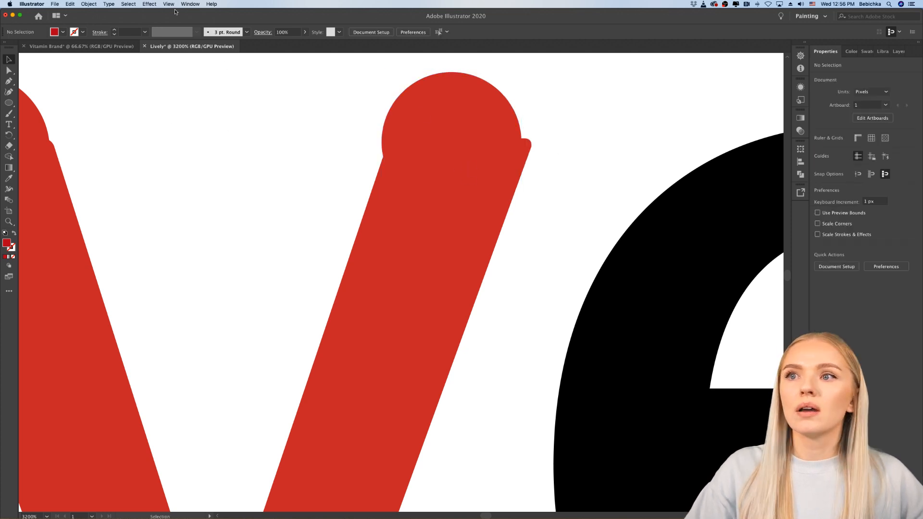
click(466, 134)
mouse_move(488, 131)
mouse_down()
mouse_move(429, 132)
mouse_move(478, 127)
mouse_up()
click(543, 245)
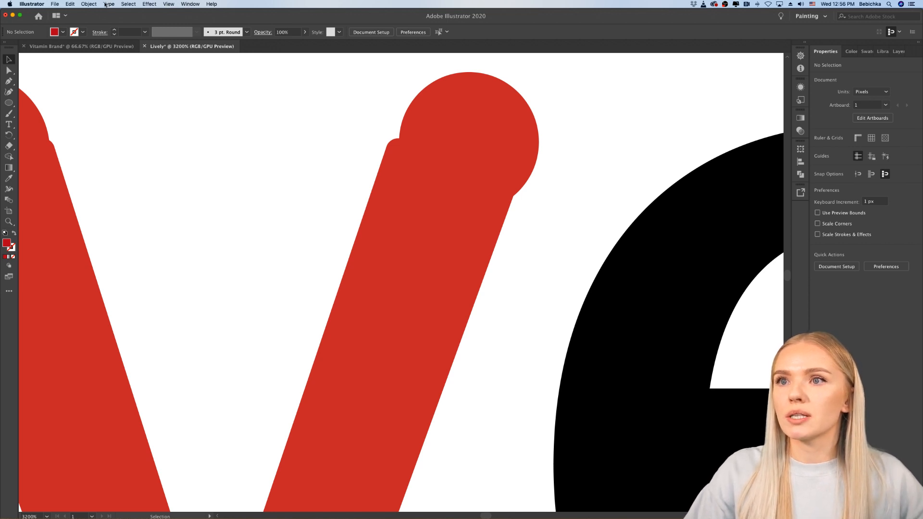
Step: Turn off Snap to Pixel so objects can be positioned freely
click(189, 5)
mouse_move(170, 5)
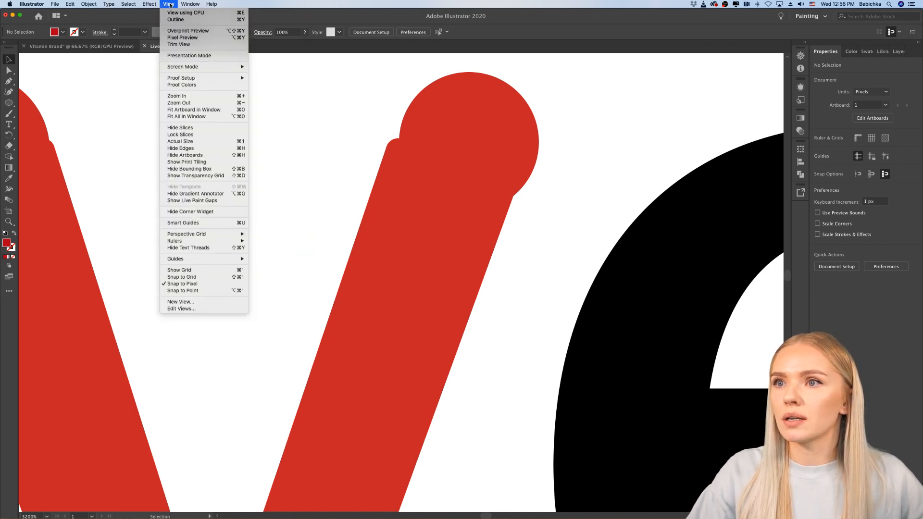
click(183, 285)
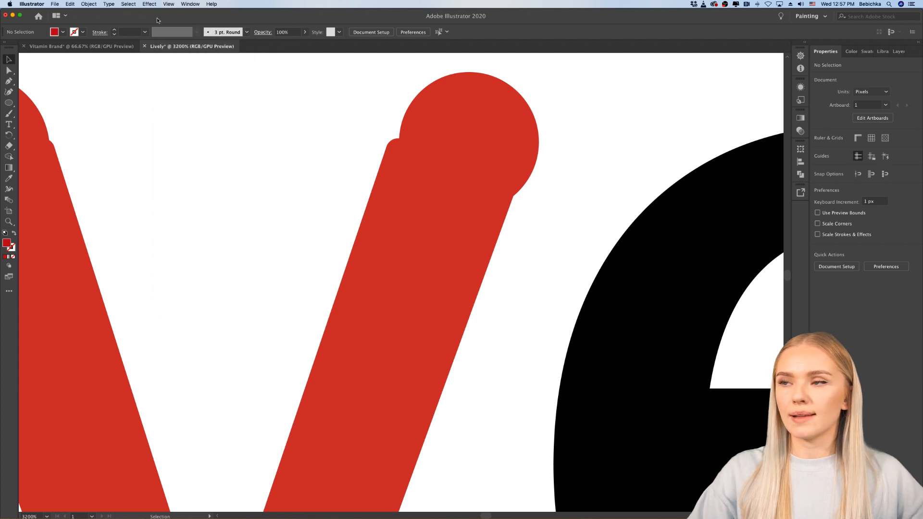
Step: Shift the 8 px circle on the red "v"'s right arm to the left so it sits over the arm's end
mouse_move(509, 138)
mouse_down()
mouse_move(428, 165)
mouse_move(440, 151)
mouse_move(489, 154)
mouse_up()
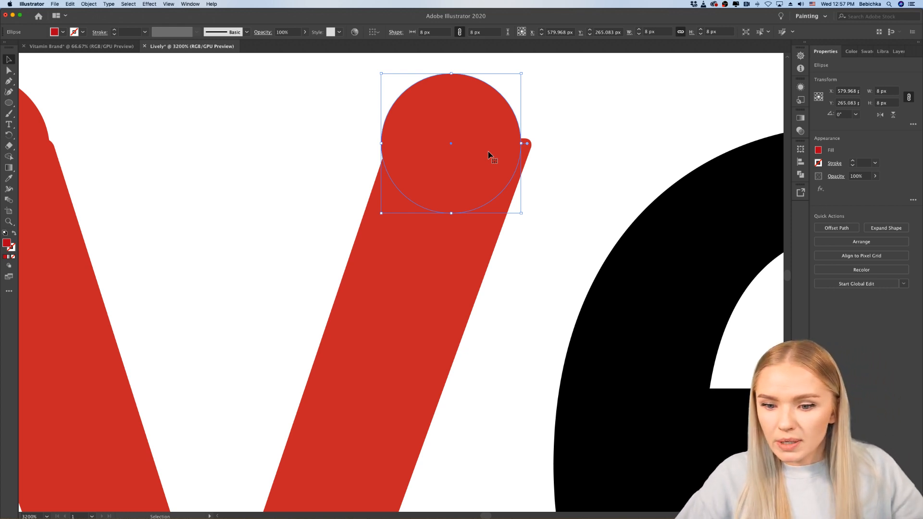
click(550, 177)
scroll(550, 176, down, 1)
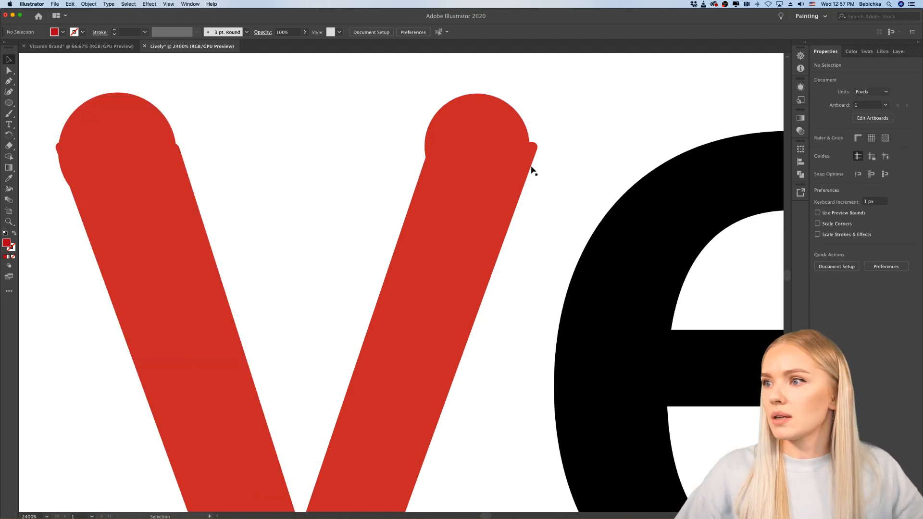
drag(512, 153, 485, 143)
click(539, 176)
click(486, 145)
click(558, 206)
scroll(558, 206, down, 6)
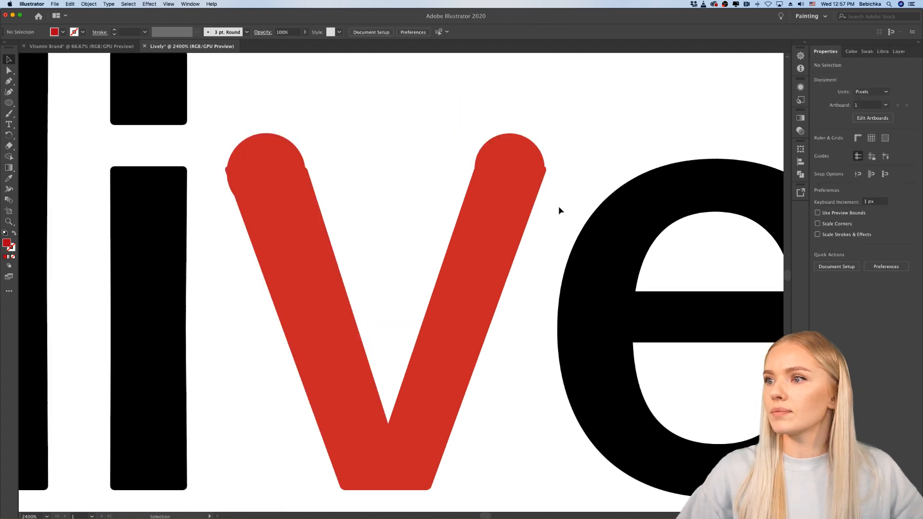
scroll(559, 206, down, 2)
scroll(559, 206, up, 5)
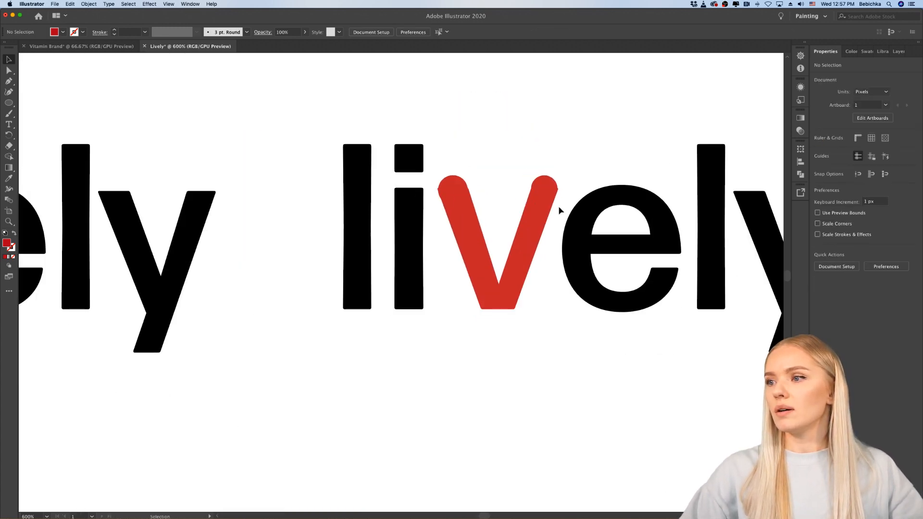
Step: Raise the anchor point of the red "v"'s inner notch to about Y 275 px, making the notch much shallower
click(9, 71)
click(443, 363)
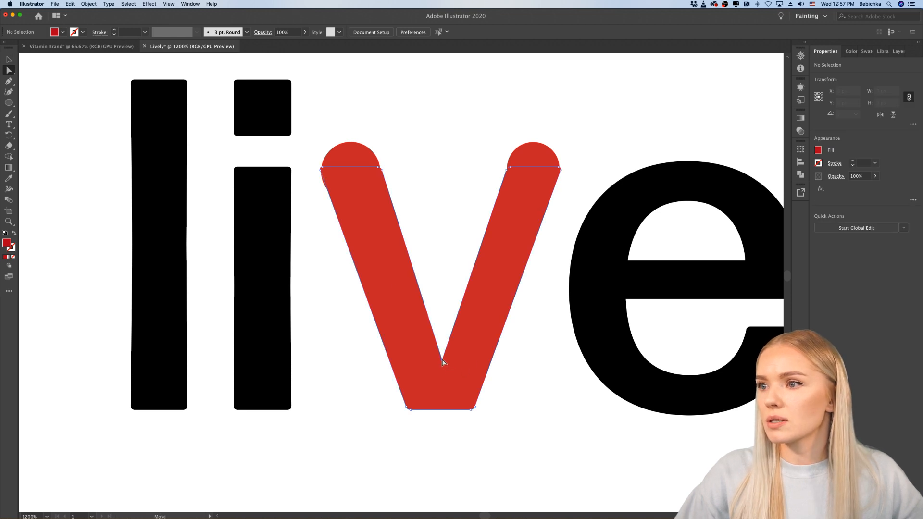
drag(444, 300, 444, 296)
click(523, 379)
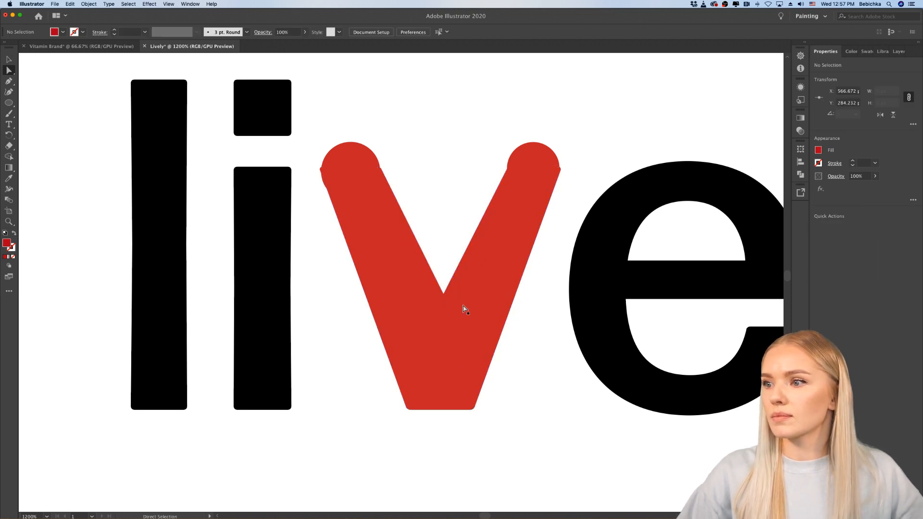
drag(444, 295, 443, 218)
click(532, 324)
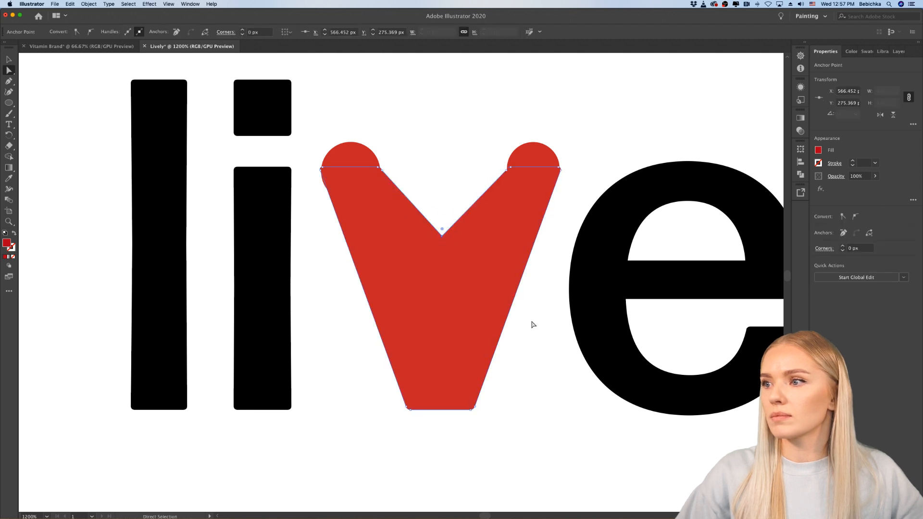
Step: Examine the red "v" with its shallow notch against the other letters, both across the whole wordmark and close up
scroll(526, 399, down, 3)
scroll(526, 398, down, 2)
scroll(528, 389, up, 5)
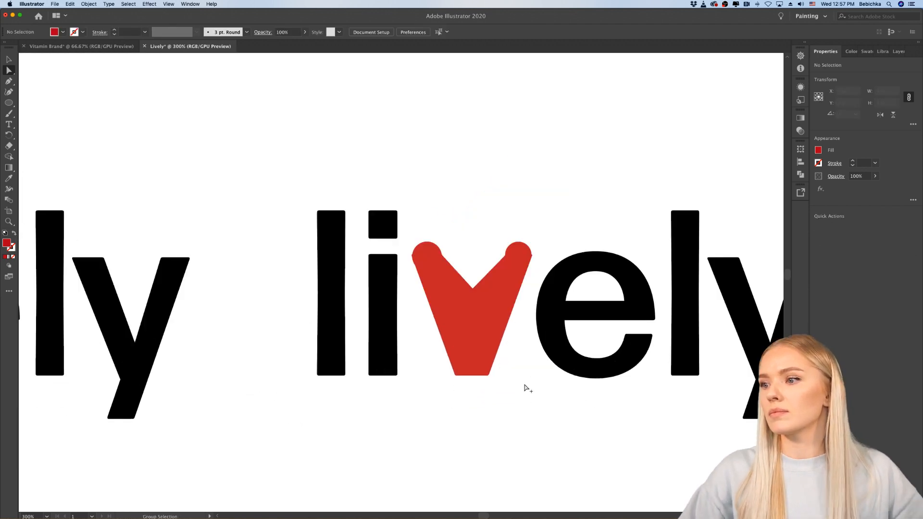
click(451, 371)
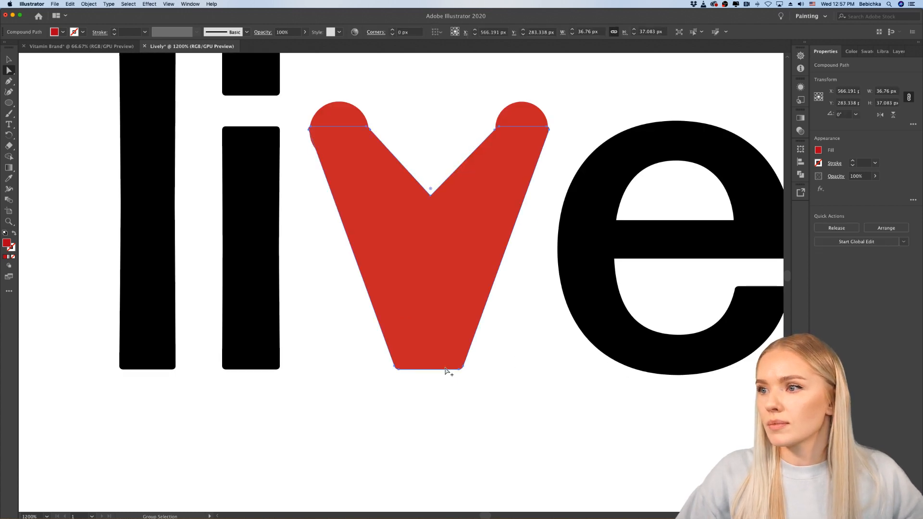
scroll(448, 370, up, 1)
scroll(447, 370, down, 1)
click(513, 412)
scroll(515, 414, down, 4)
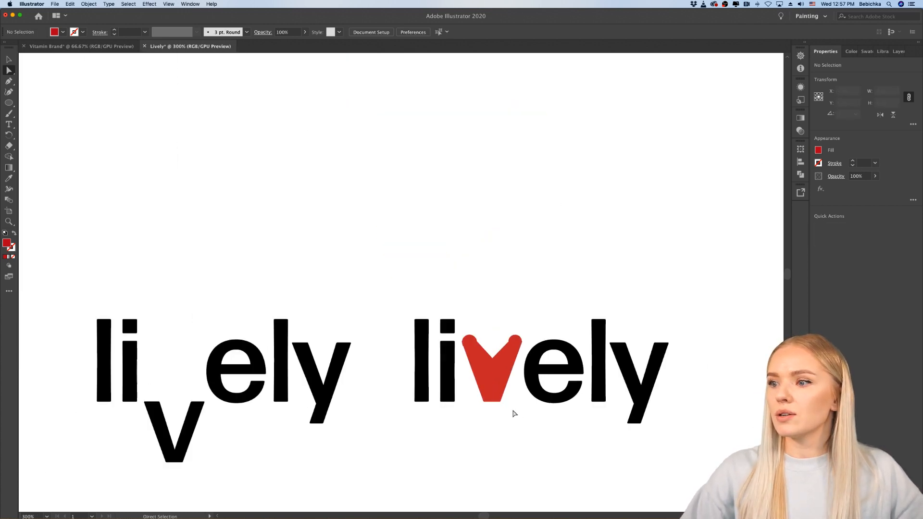
scroll(500, 407, right, 2)
scroll(484, 401, up, 3)
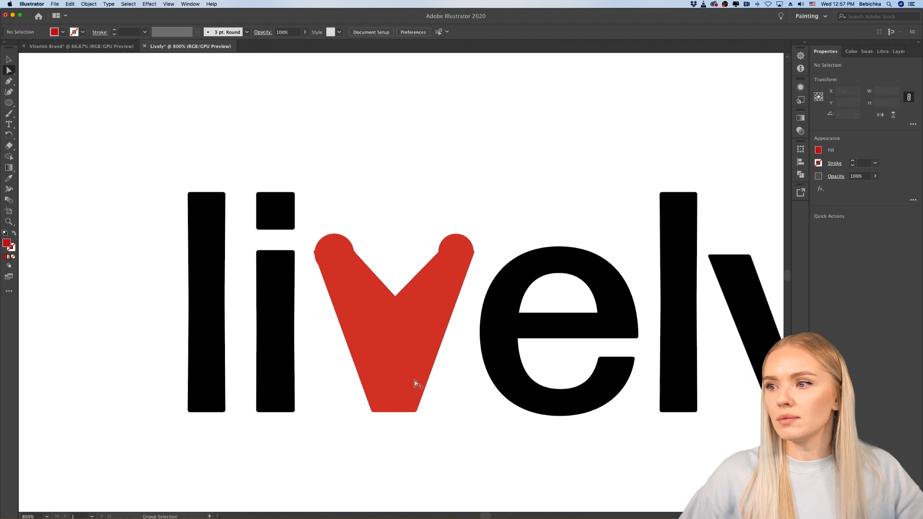
scroll(408, 383, up, 1)
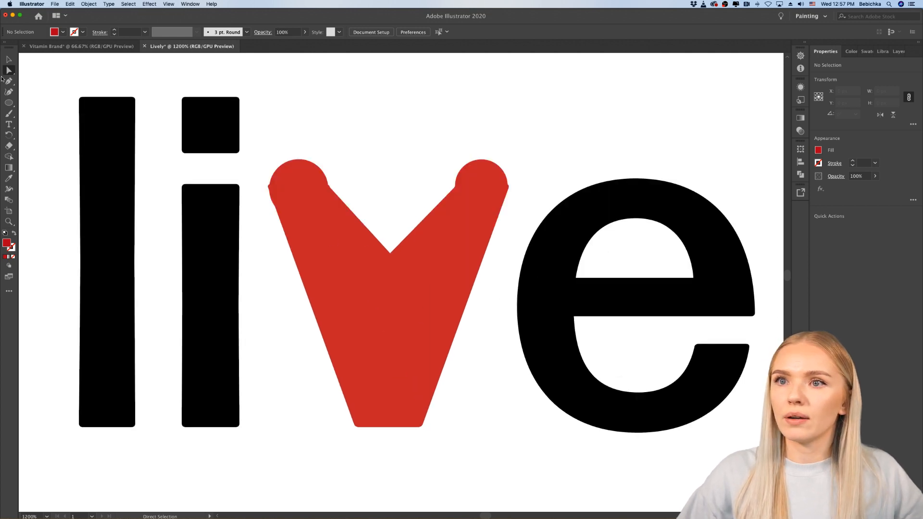
Step: Draw a closed, narrower "v" with the Pen tool over the red letter, running from both circles to a small flat tip at the baseline
click(8, 81)
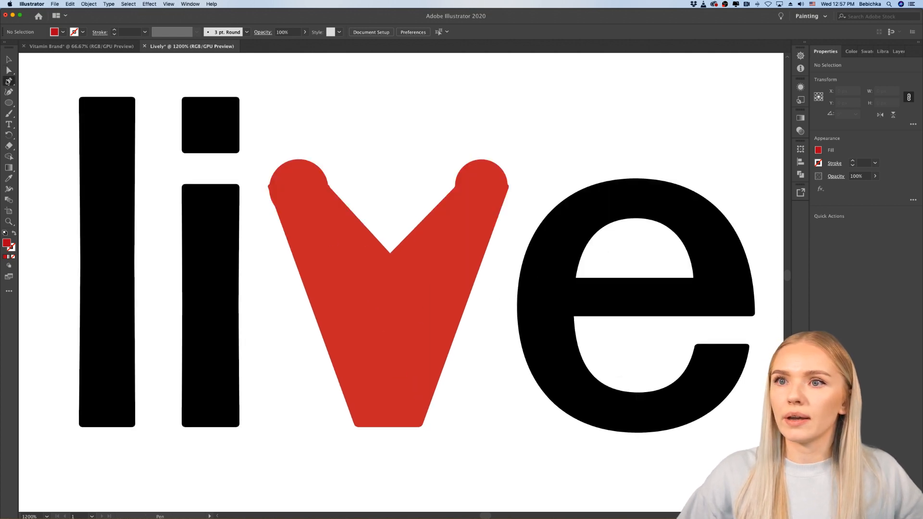
click(271, 197)
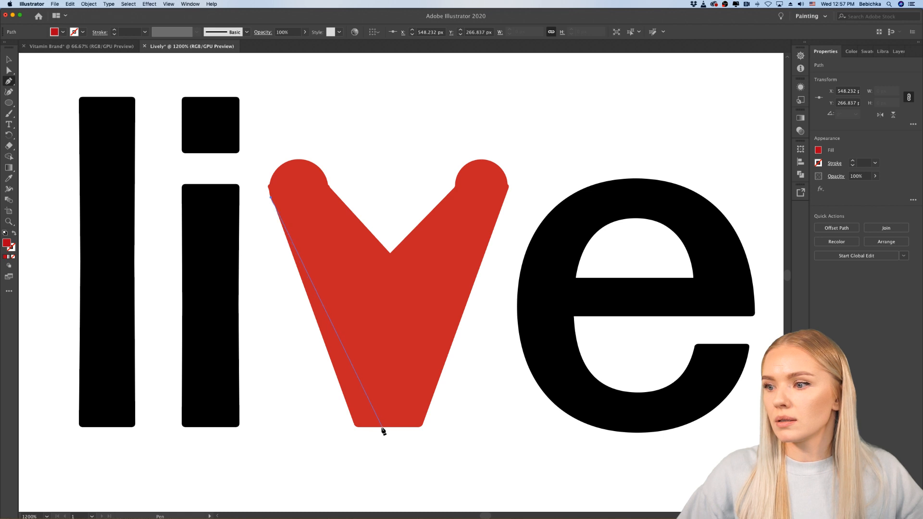
click(382, 428)
click(394, 428)
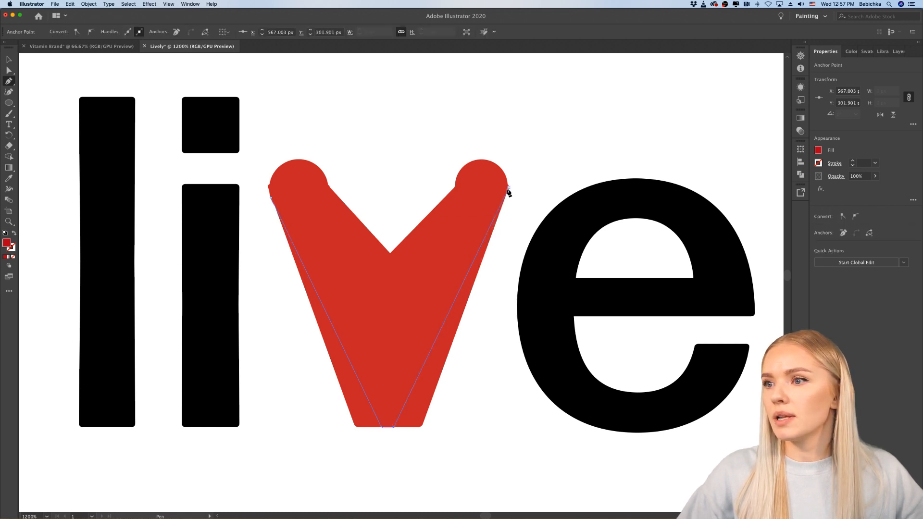
click(506, 194)
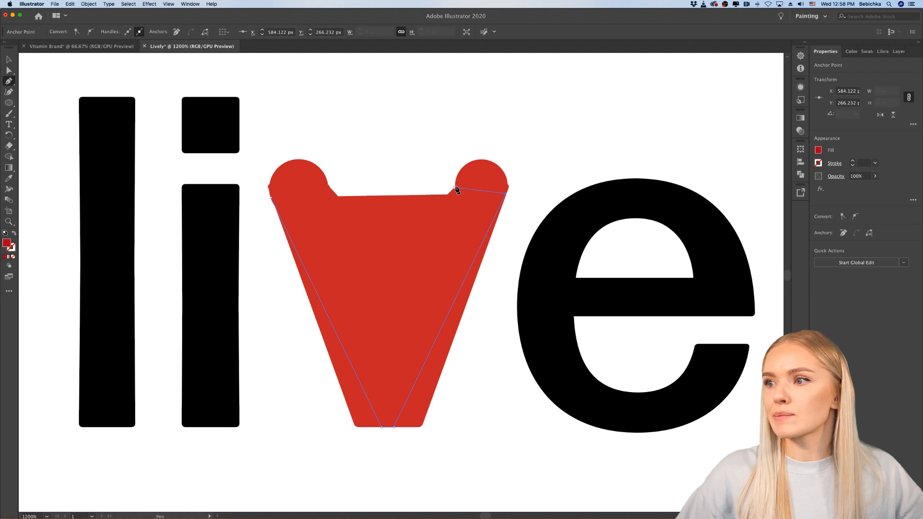
click(456, 180)
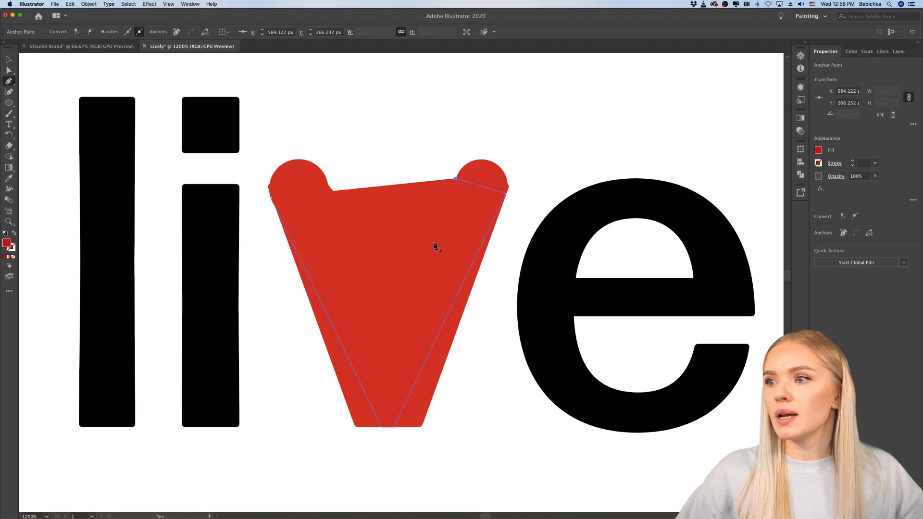
click(389, 337)
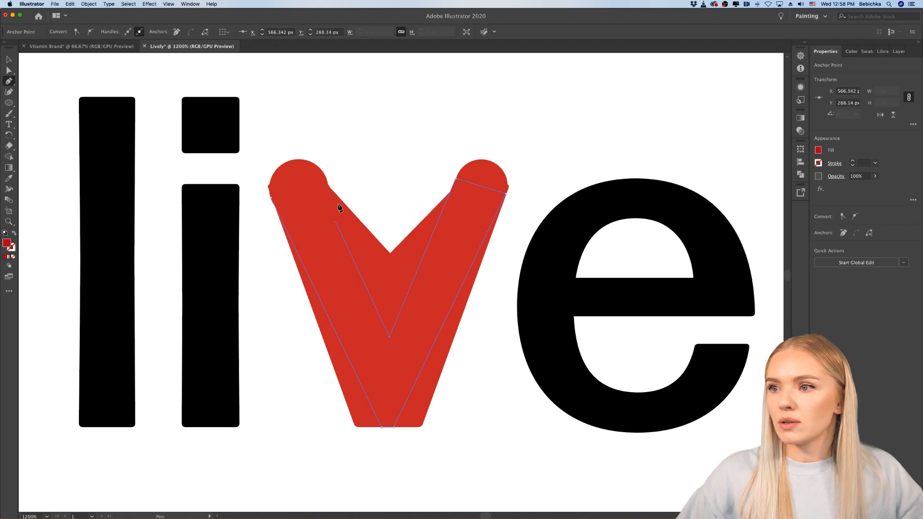
click(328, 181)
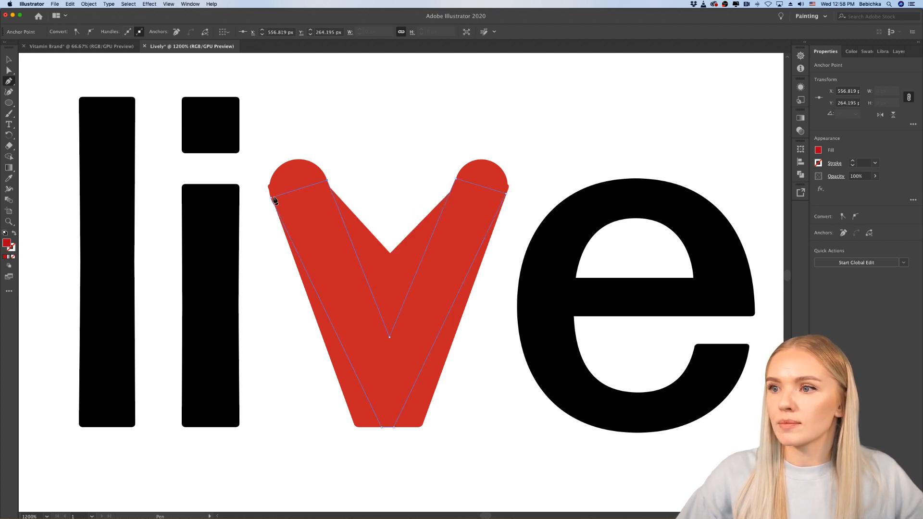
click(271, 198)
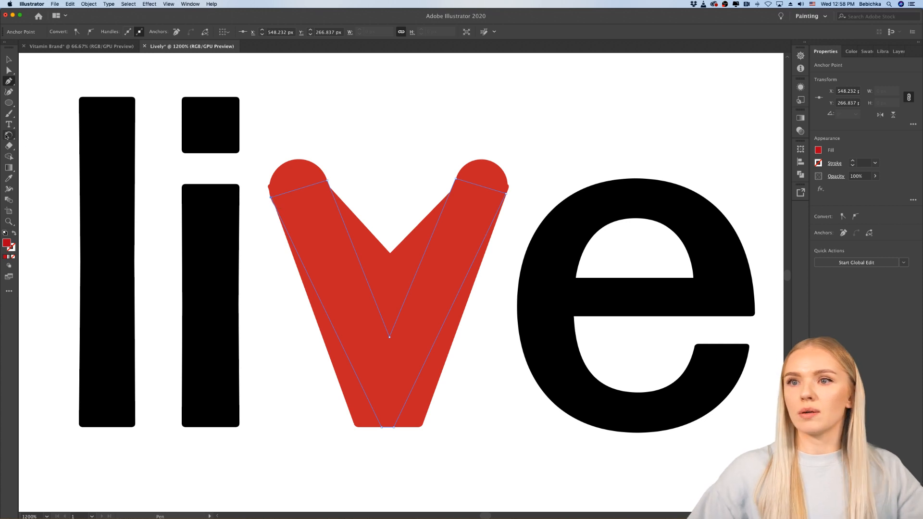
Step: Replace the 9 px circle on the red "v"'s left arm with a duplicate of the right arm's 8 px circle
click(9, 59)
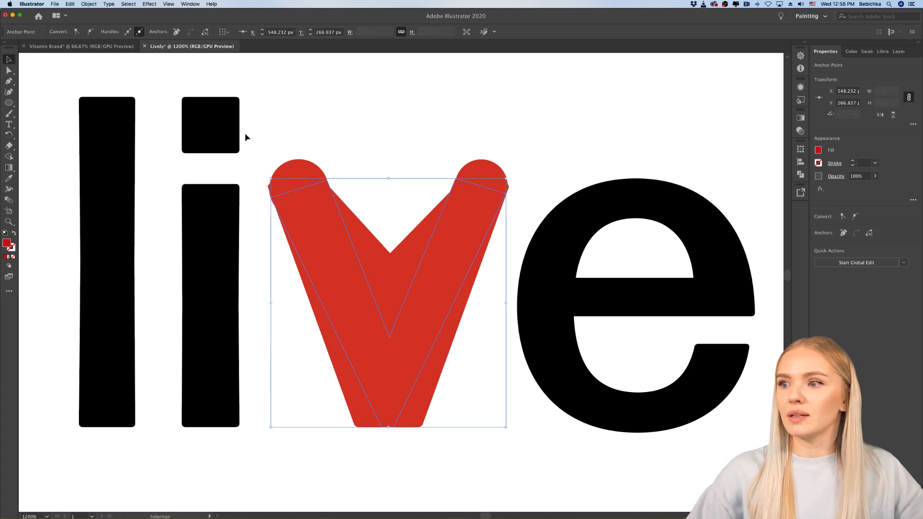
shift+click(489, 171)
shift+click(309, 171)
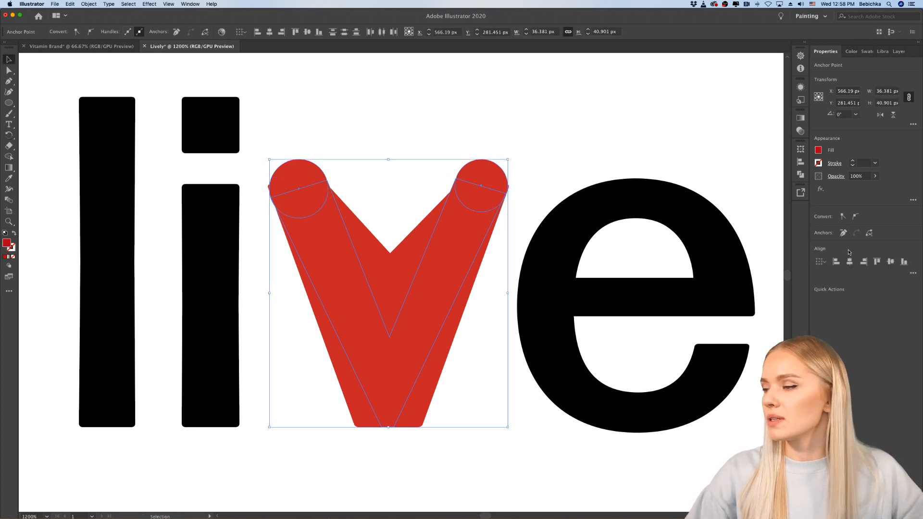
click(542, 112)
click(309, 175)
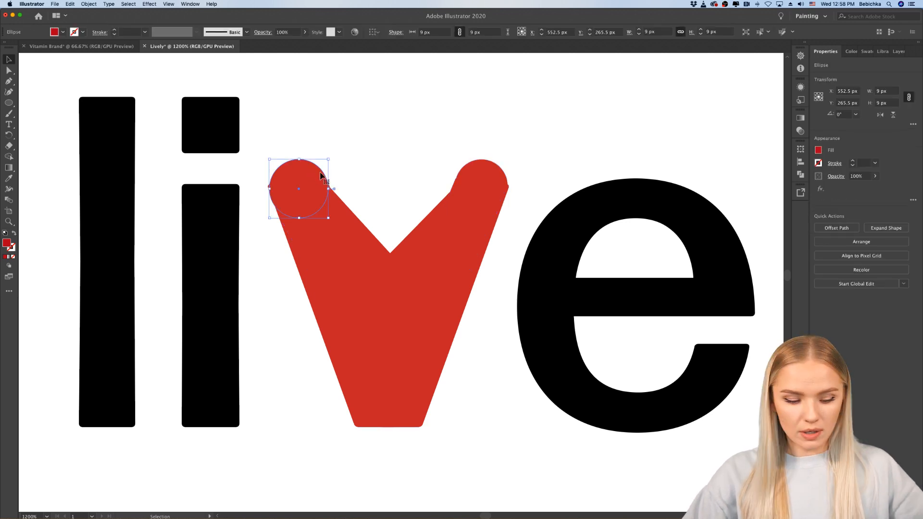
key(Delete)
drag(490, 174, 312, 168)
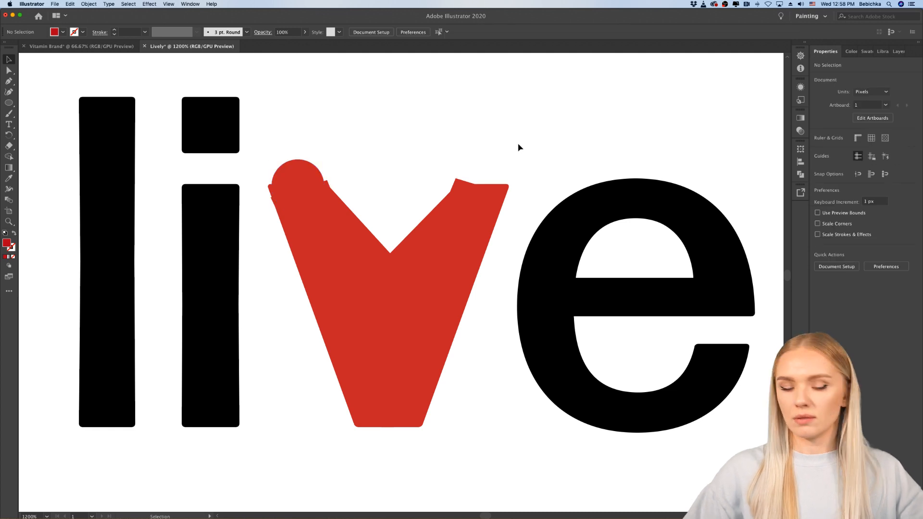
key(super+z)
drag(490, 175, 305, 173)
click(428, 148)
Step: Move the pen-drawn "v" straight down out of the red letter to about Y 347 px, below the wordmark
scroll(428, 148, down, 4)
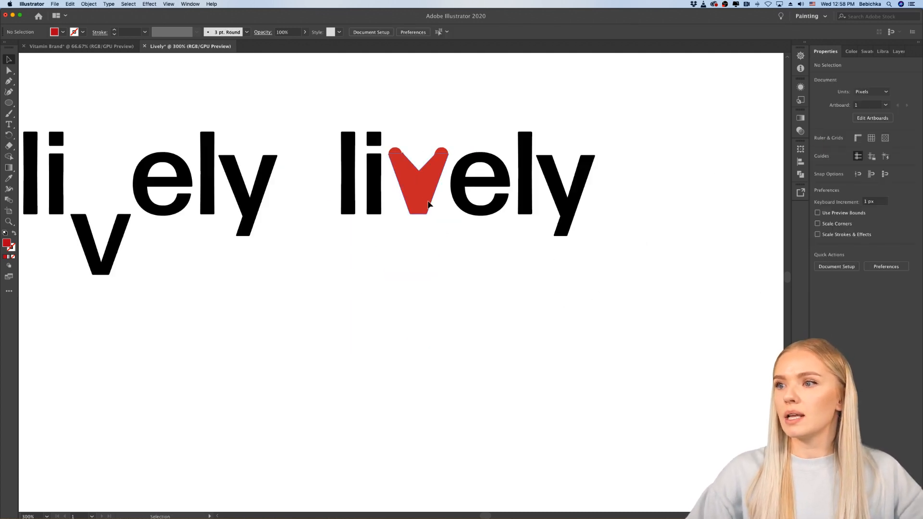
click(428, 204)
shift+click(444, 152)
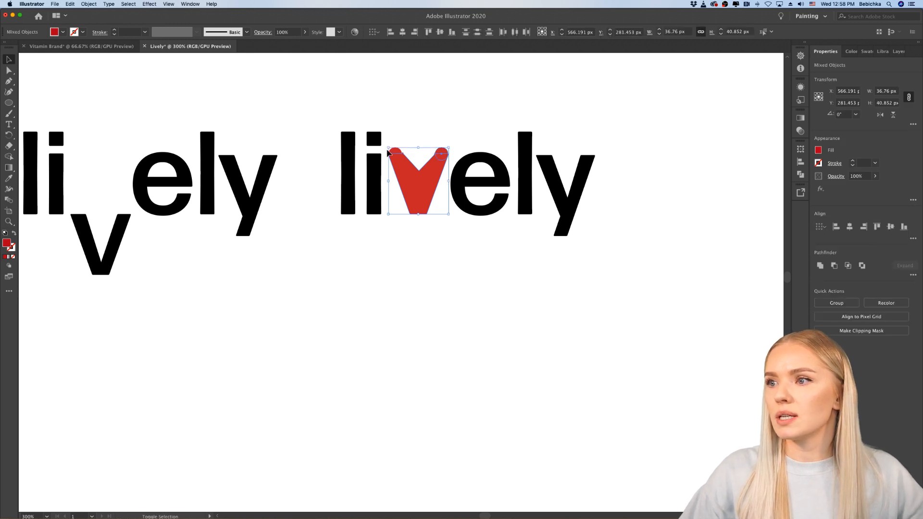
drag(418, 186, 426, 289)
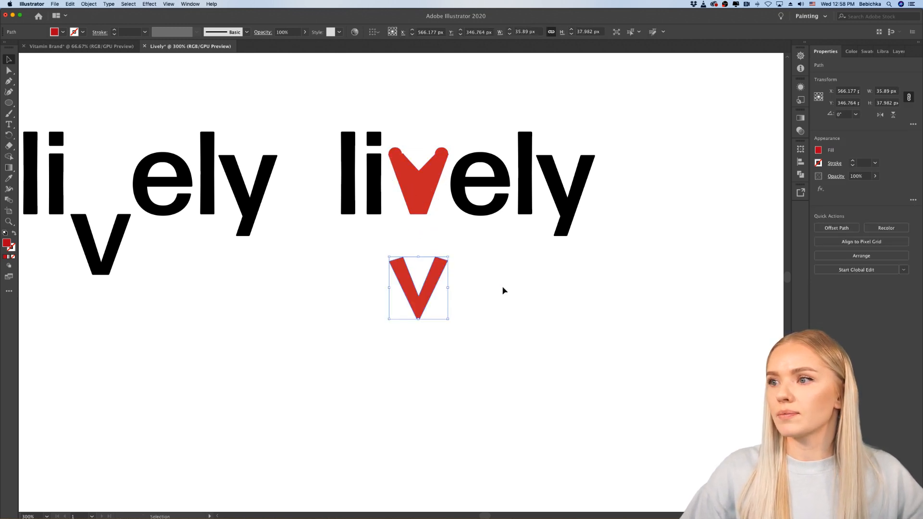
click(503, 290)
Step: Move both 8 px circles together from the wordmark's red "v" down onto the arm ends of the separate narrow "v"
click(442, 155)
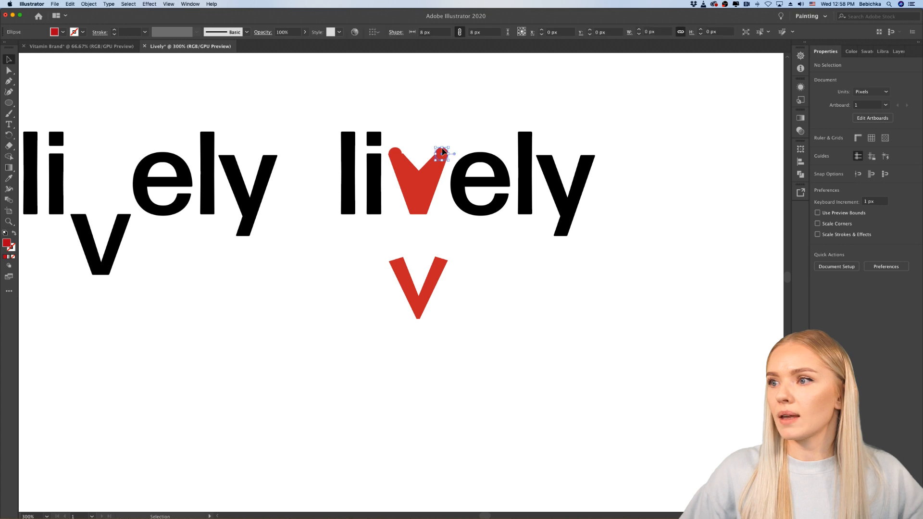
shift+click(390, 153)
drag(391, 153, 395, 257)
click(453, 295)
Step: Nudge each circle so it caps its arm of the narrow "v", lowering the right one and moving the left one down and right
scroll(454, 291, up, 5)
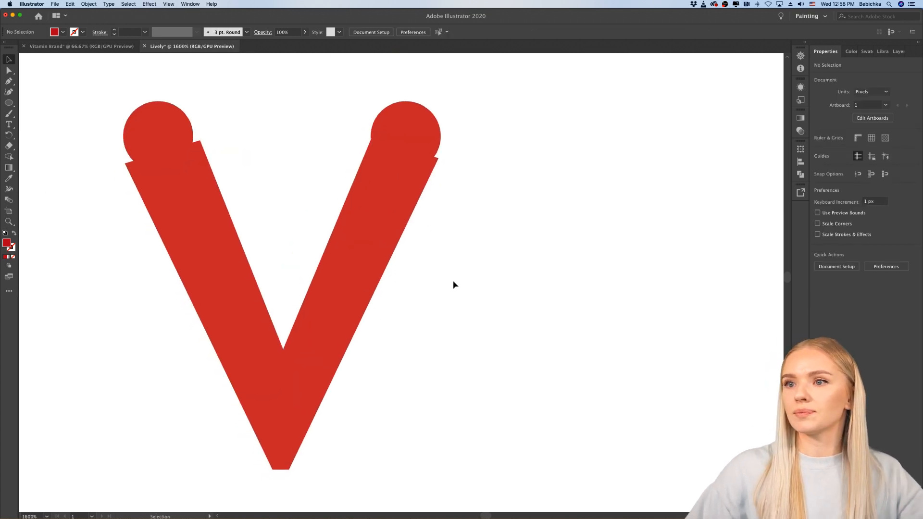
scroll(453, 285, left, 3)
drag(475, 127, 474, 133)
click(536, 223)
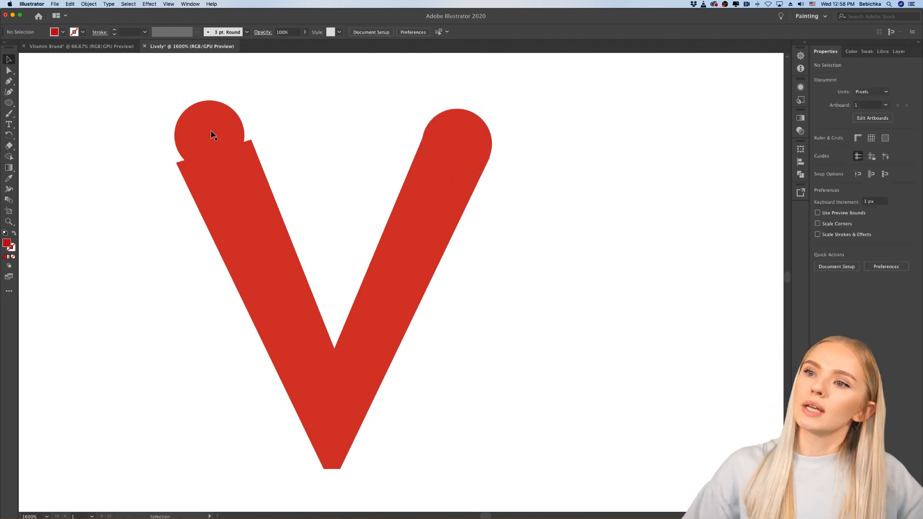
drag(228, 126, 236, 140)
click(169, 165)
Step: Pull the protruding outer corner point of the narrow "v"'s left arm inward onto the circle's edge
scroll(170, 165, up, 5)
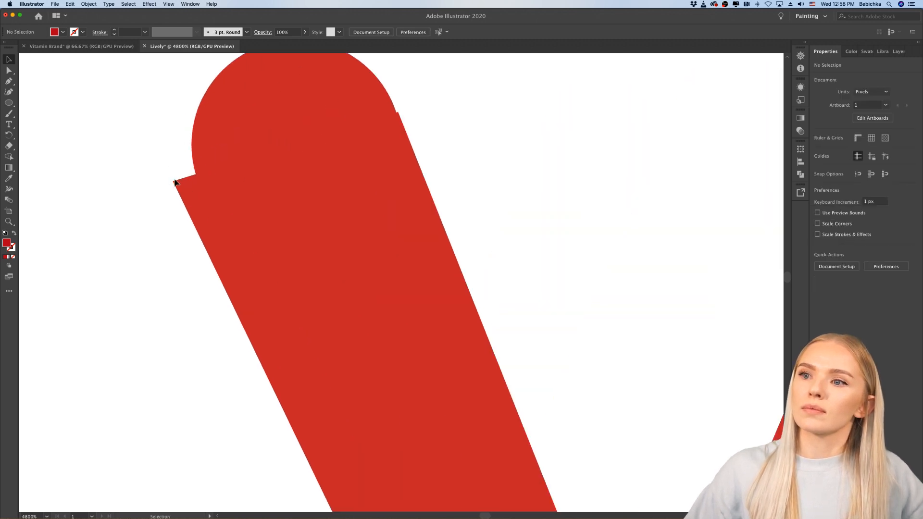
click(8, 70)
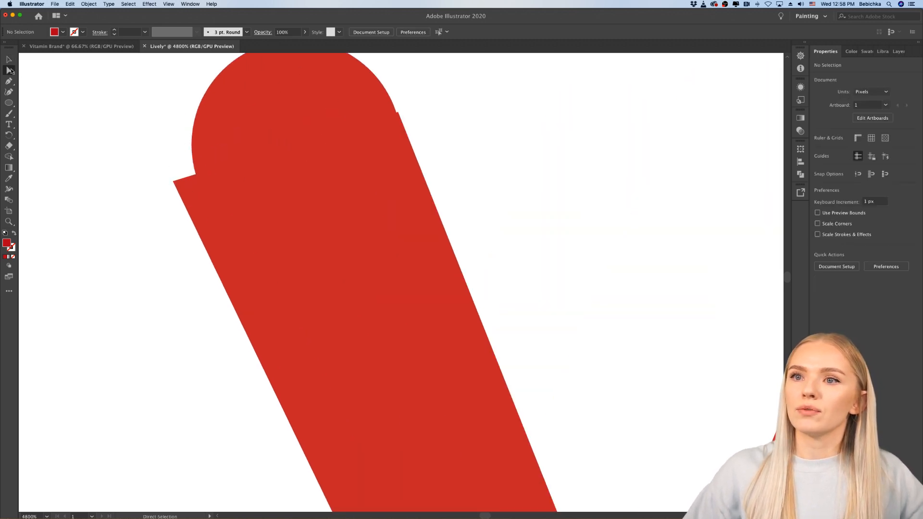
click(174, 182)
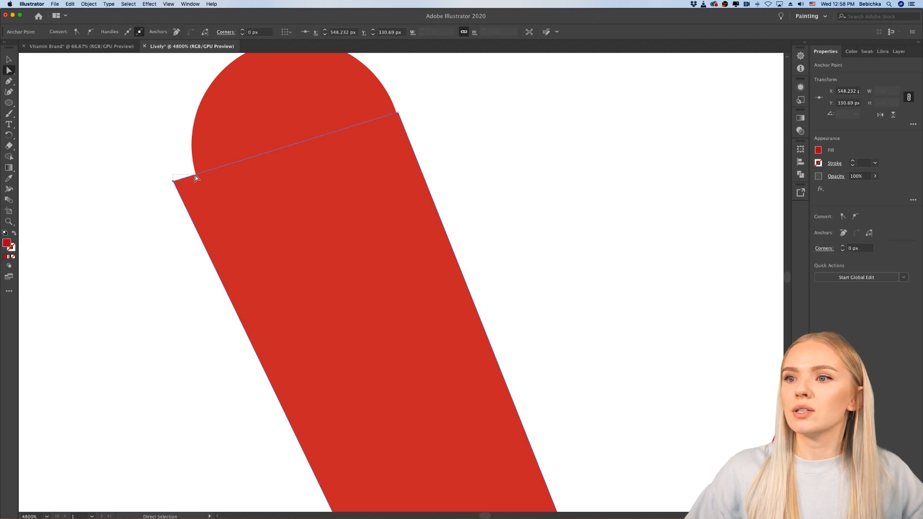
drag(173, 182, 196, 175)
click(120, 197)
scroll(120, 197, down, 5)
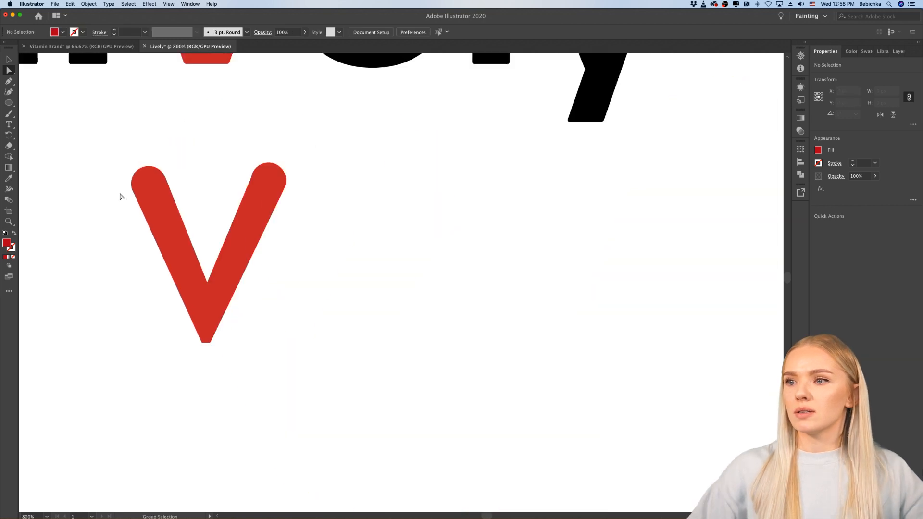
scroll(120, 197, down, 4)
scroll(188, 252, up, 10)
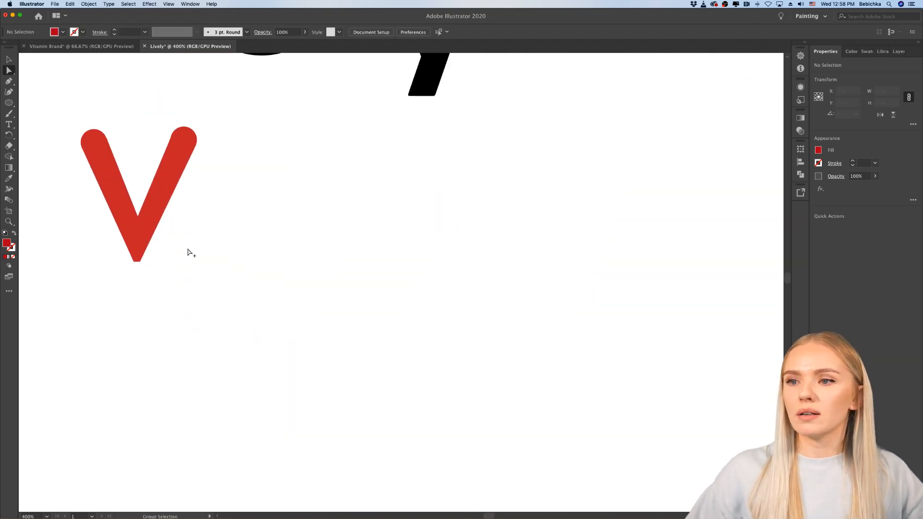
Step: Raise the inner notch point of the narrow red "v" straight up to about Y 349 px, thickening the join above the tip
scroll(187, 252, down, 2)
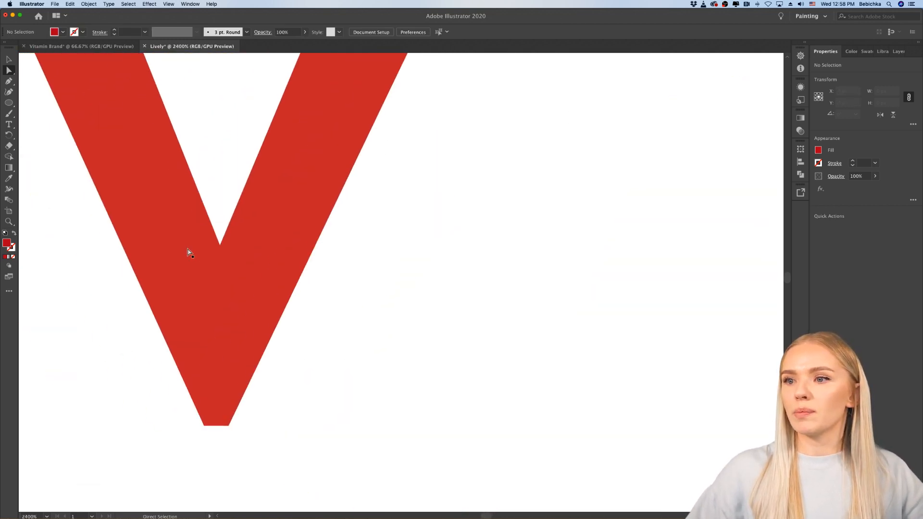
drag(220, 248, 220, 205)
click(339, 320)
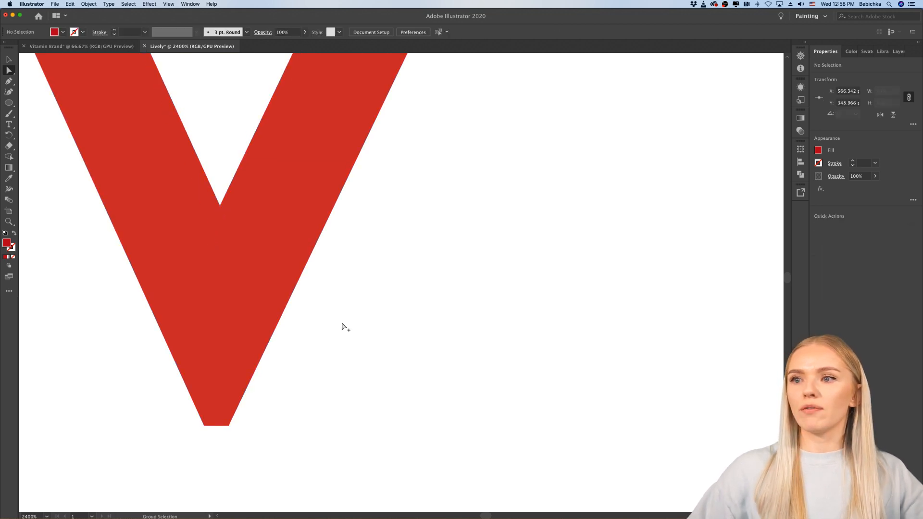
Step: Delete the wide red "v" from between "li" and "ely" in the lowercase wordmark
scroll(344, 326, down, 6)
scroll(344, 326, up, 1)
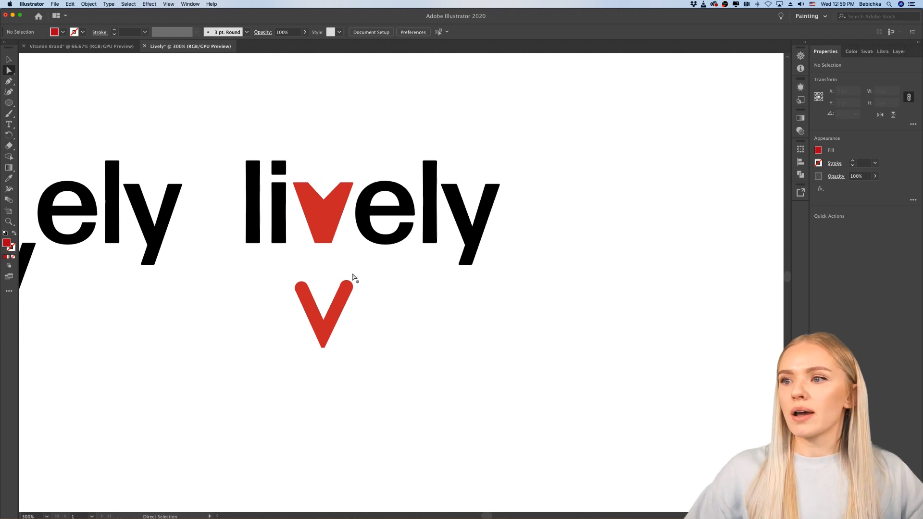
click(327, 215)
key(Delete)
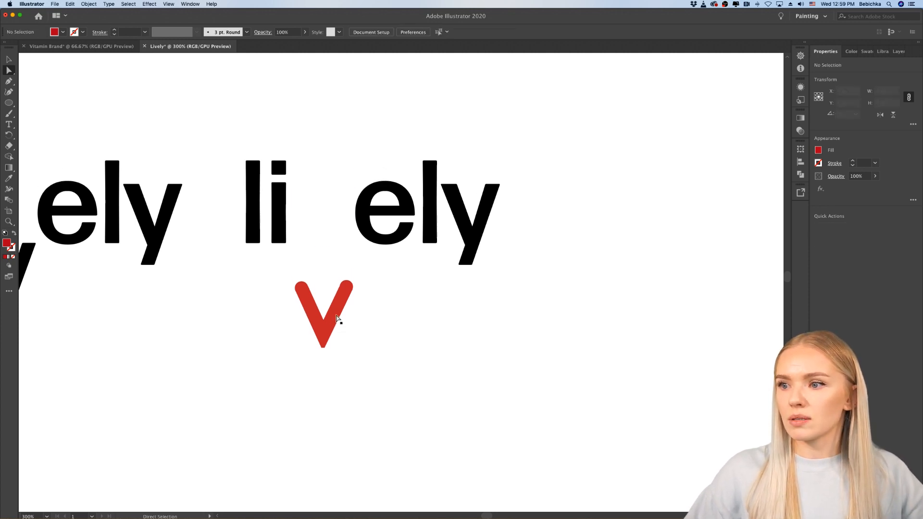
Step: Align the two circles on the narrow "v"'s arm ends to each other by their vertical centers
drag(296, 331, 295, 332)
scroll(344, 289, up, 3)
scroll(344, 290, down, 1)
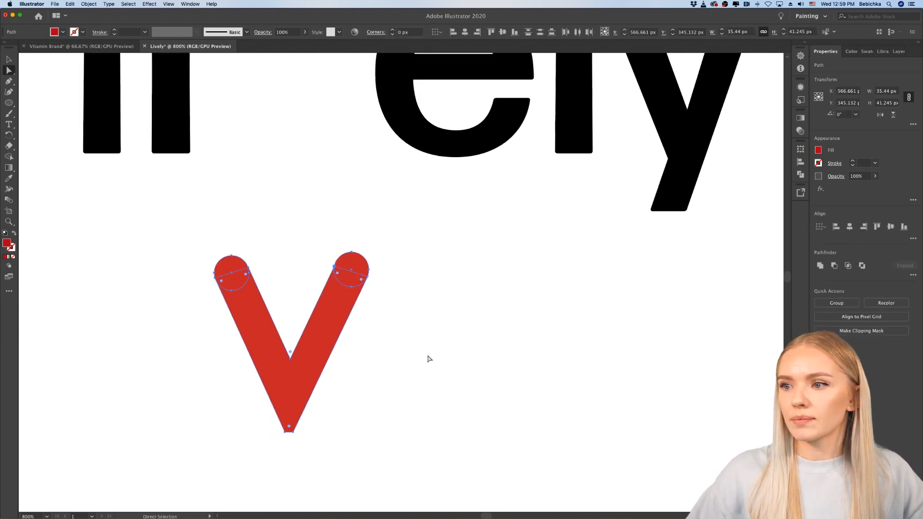
click(429, 357)
click(348, 269)
shift+click(232, 264)
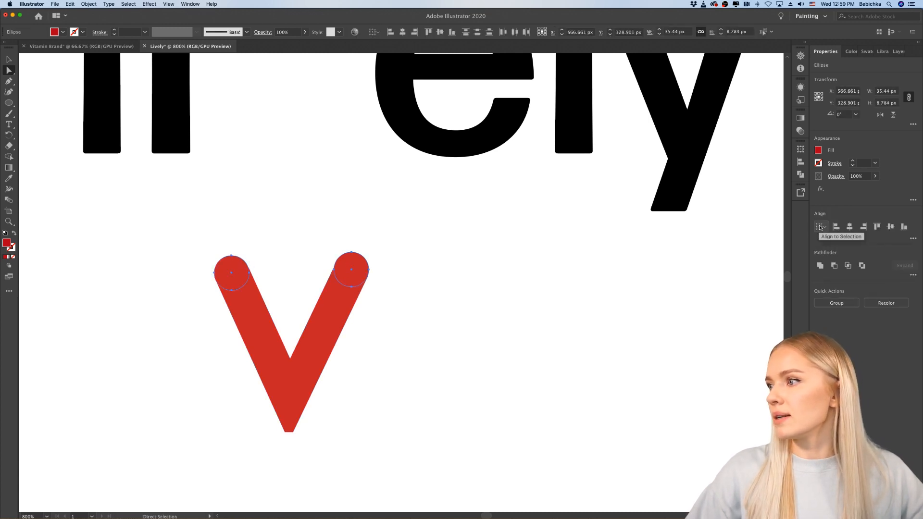
click(891, 227)
click(369, 301)
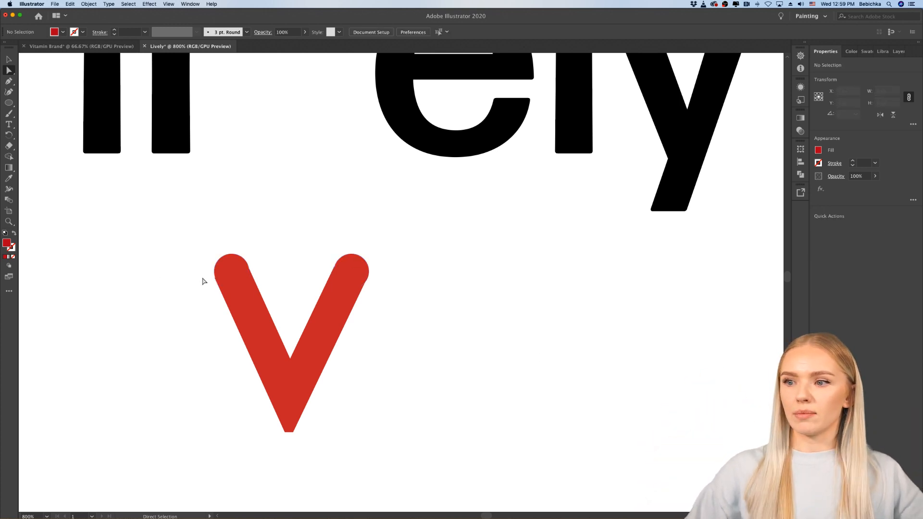
Step: Move the narrow red "v" with its round arm ends up into the gap between "li" and "ely"
scroll(203, 281, down, 4)
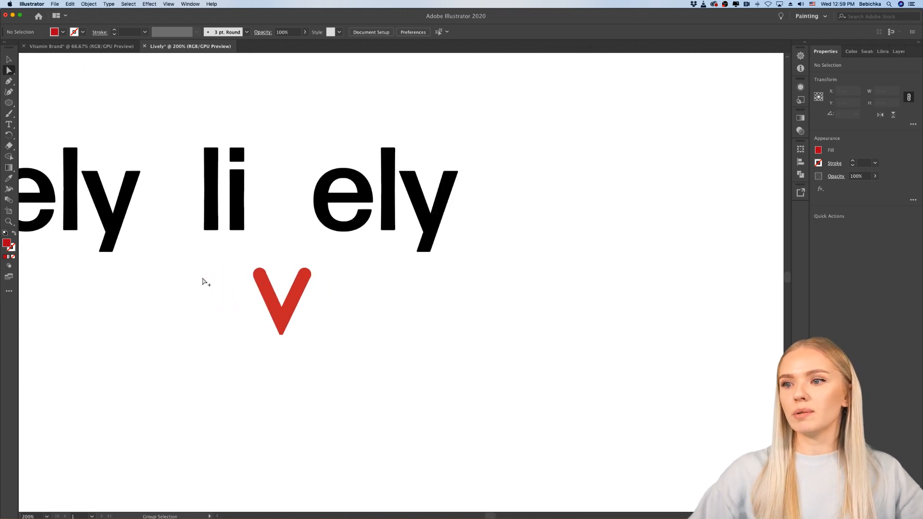
scroll(203, 281, up, 2)
click(253, 348)
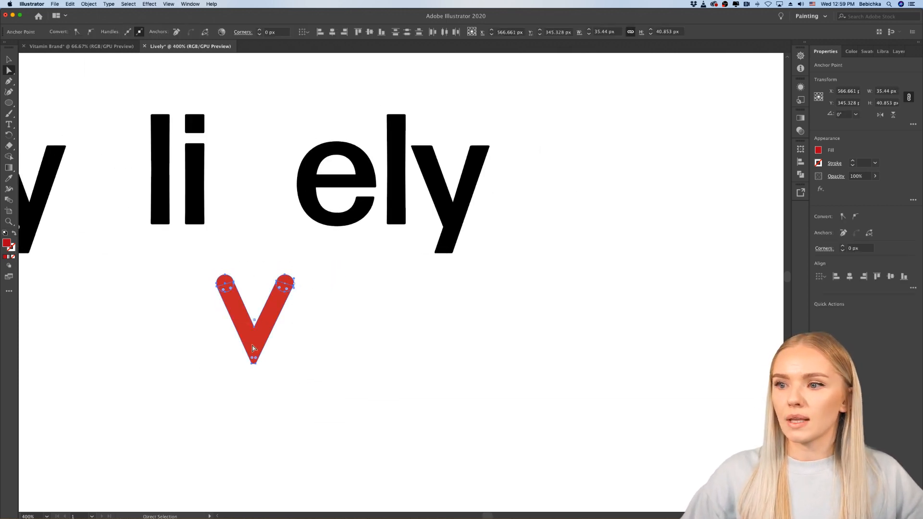
key(v)
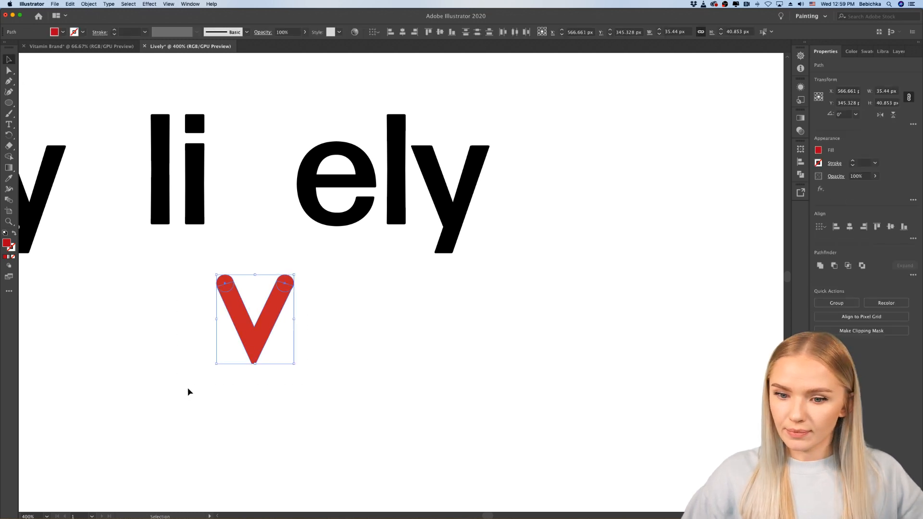
drag(253, 353, 250, 222)
click(301, 303)
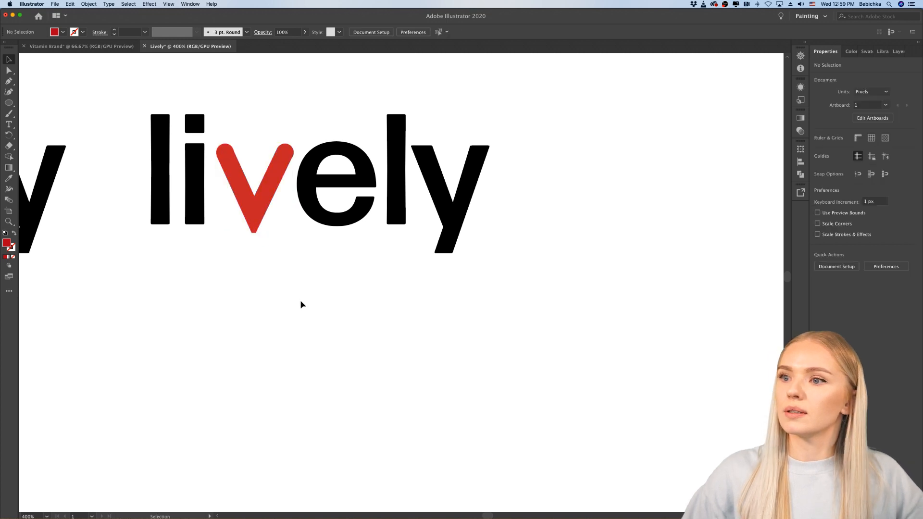
Step: Nudge the red "v" slightly left within the wordmark to X 564.661 px
scroll(302, 304, left, 3)
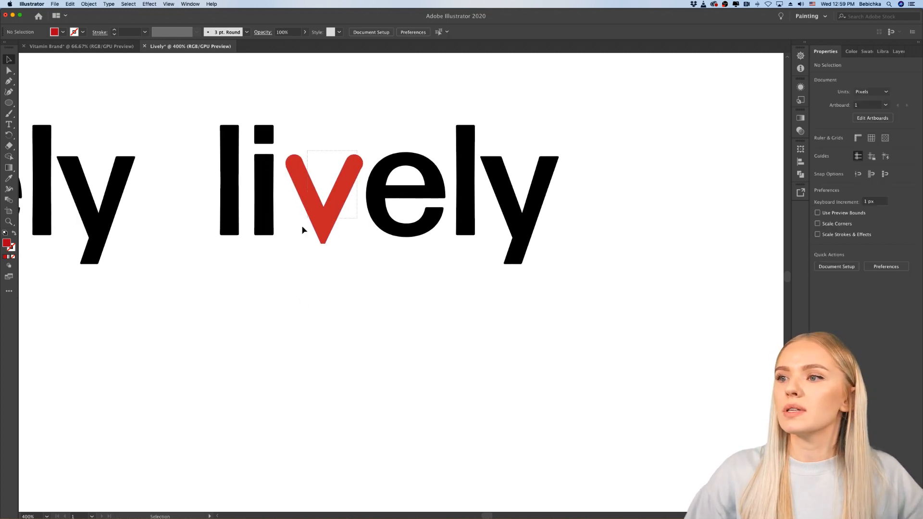
click(318, 234)
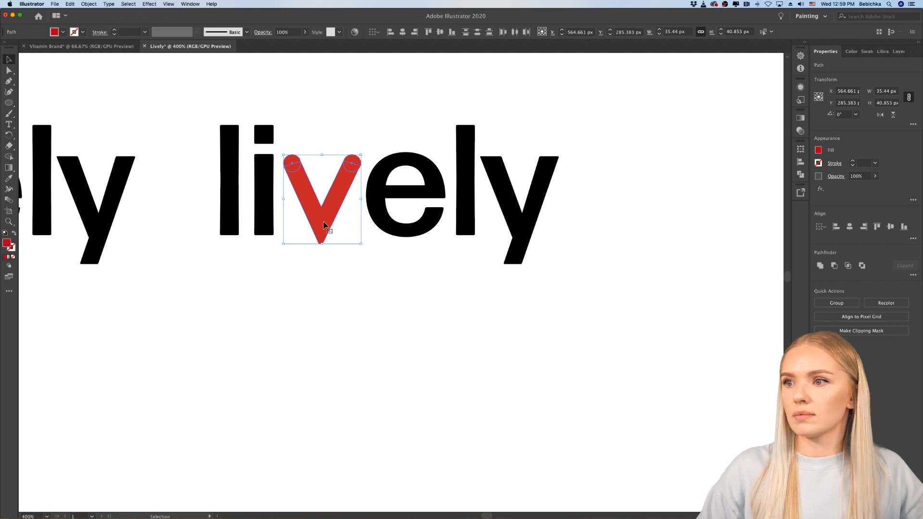
click(330, 275)
Step: Examine the red-"v" wordmark beside the other "lively" versions and close up for spacing and balance
key(super+minus)
key(super+minus)
key(super+minus)
key(super+minus)
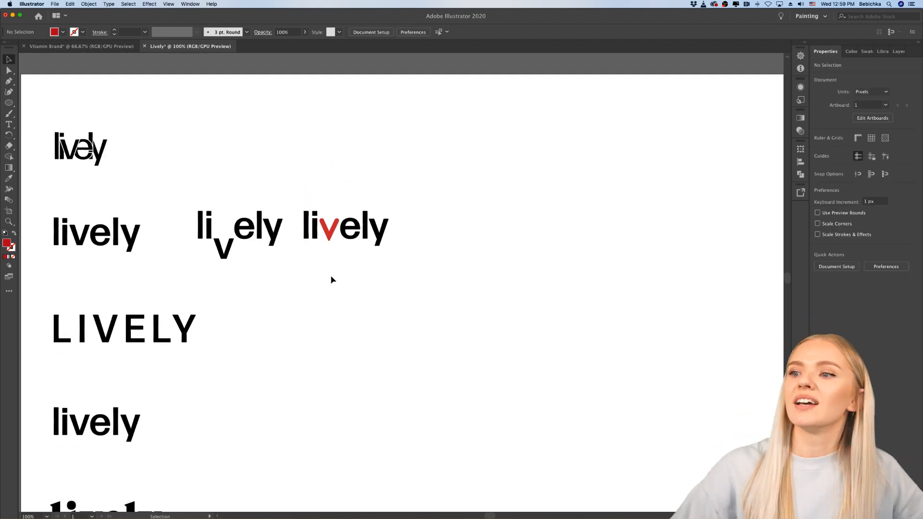
key(super+plus)
key(super+plus)
key(super+plus)
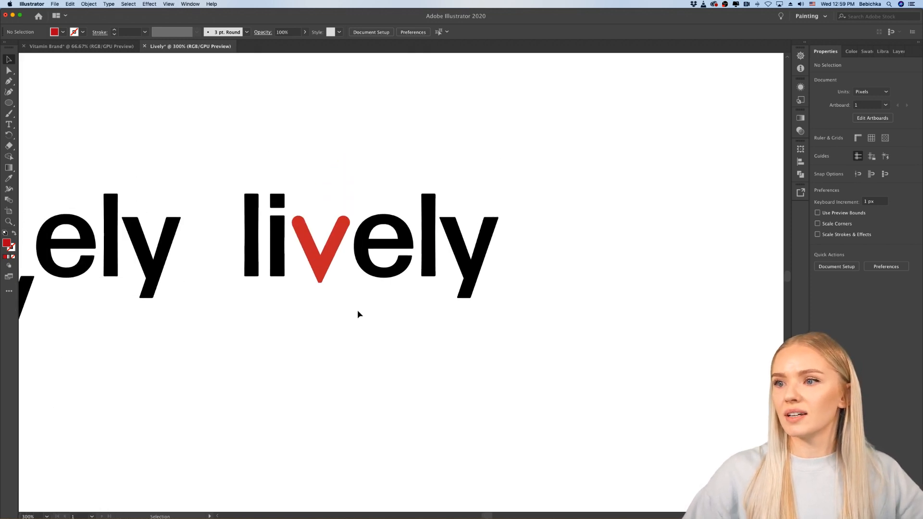
scroll(358, 311, down, 4)
scroll(358, 310, down, 2)
scroll(363, 260, up, 4)
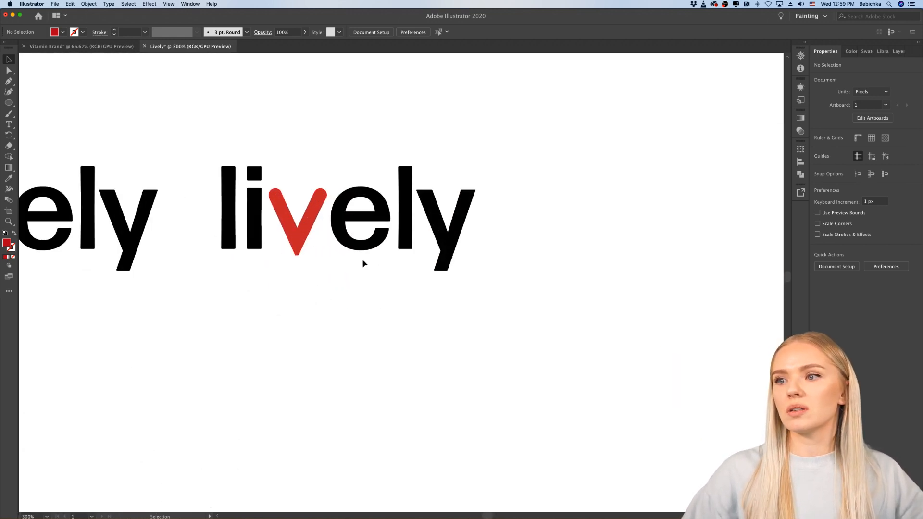
Step: Duplicate the black "li" and "ely" letters straight down below the red-"v" wordmark
click(236, 226)
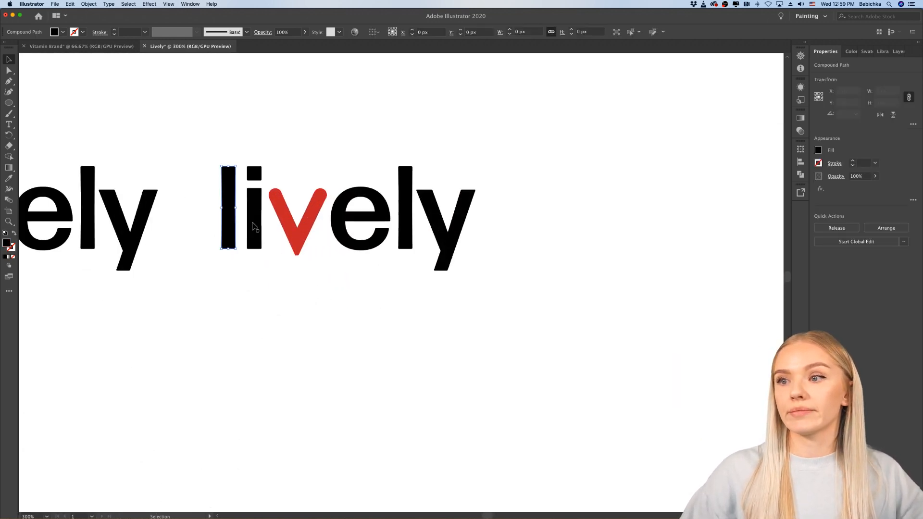
shift+click(340, 221)
shift+click(406, 232)
shift+click(433, 212)
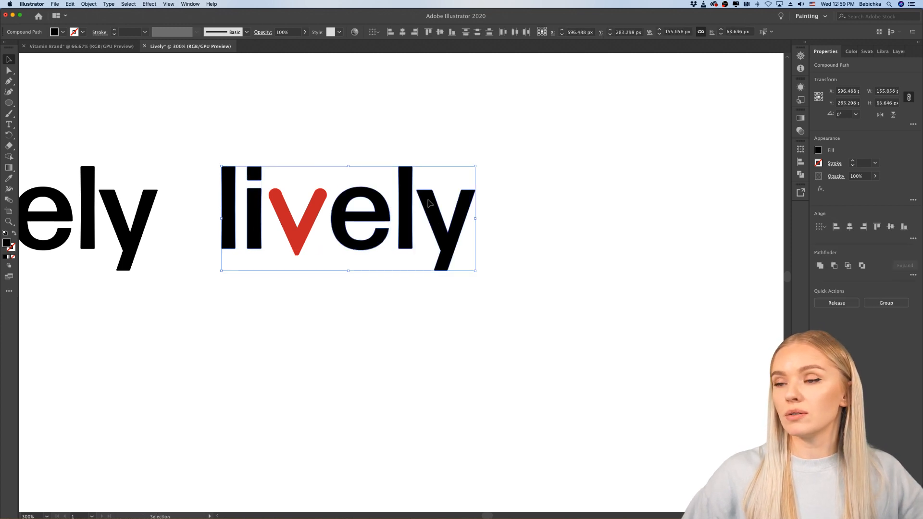
drag(429, 203, 428, 356)
click(316, 431)
scroll(309, 423, up, 3)
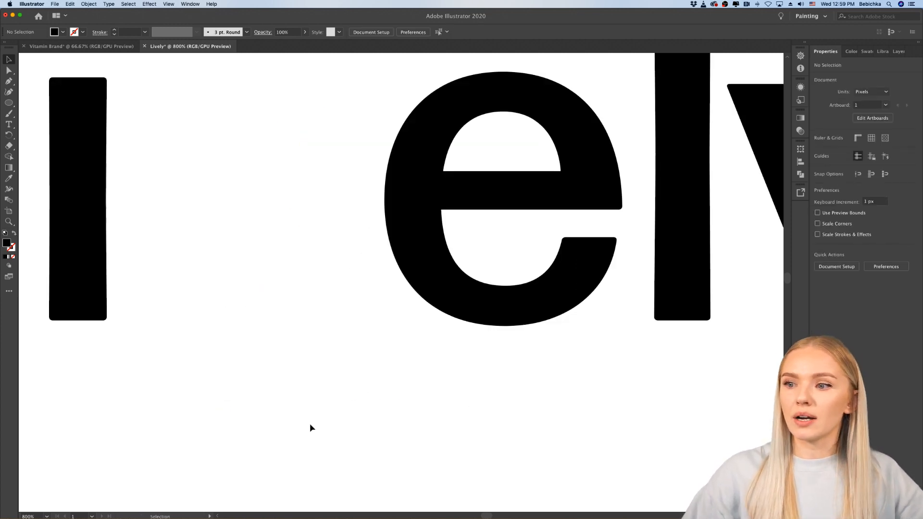
scroll(310, 423, down, 1)
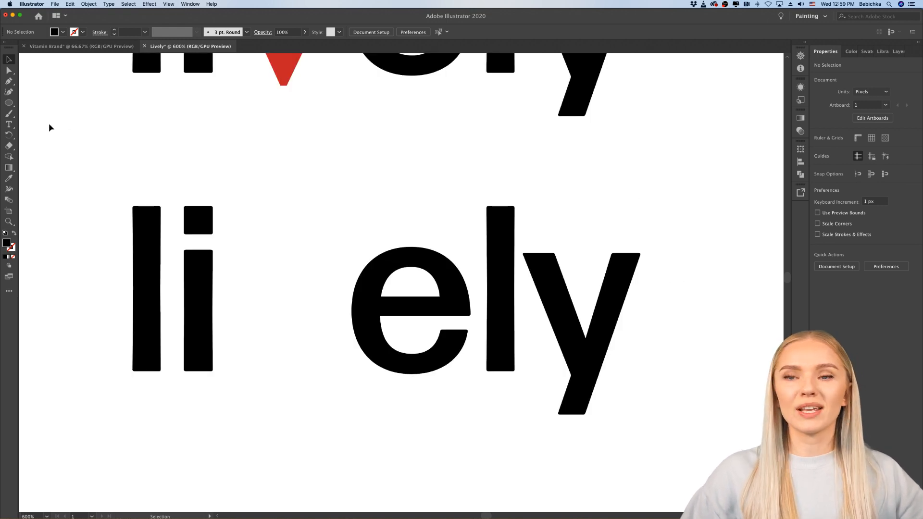
Step: Draw a black circle about 17 px wide after the duplicated "li" and place a copy of it directly beside it, before the "e"
click(9, 103)
drag(229, 256, 317, 303)
click(8, 57)
click(314, 369)
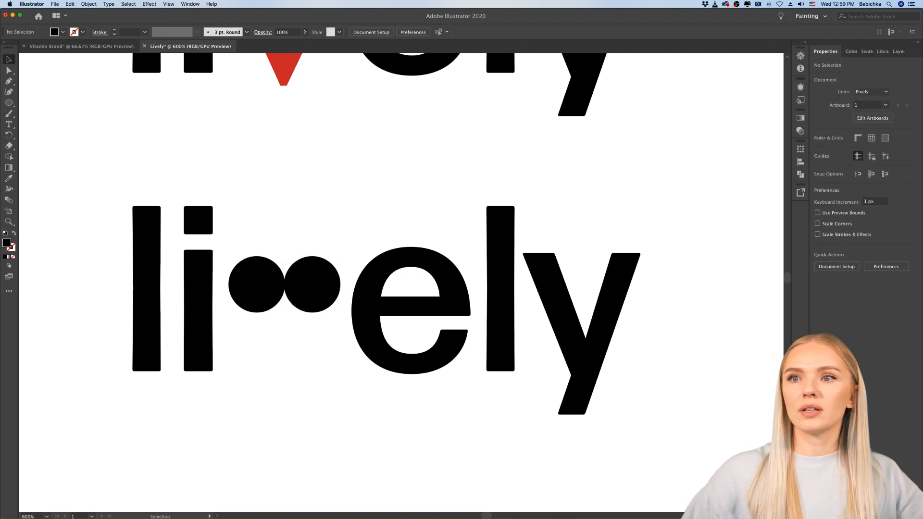
Step: Draw a black square about 22 px wide below the two circles and rotate it 45° into a diamond
click(9, 103)
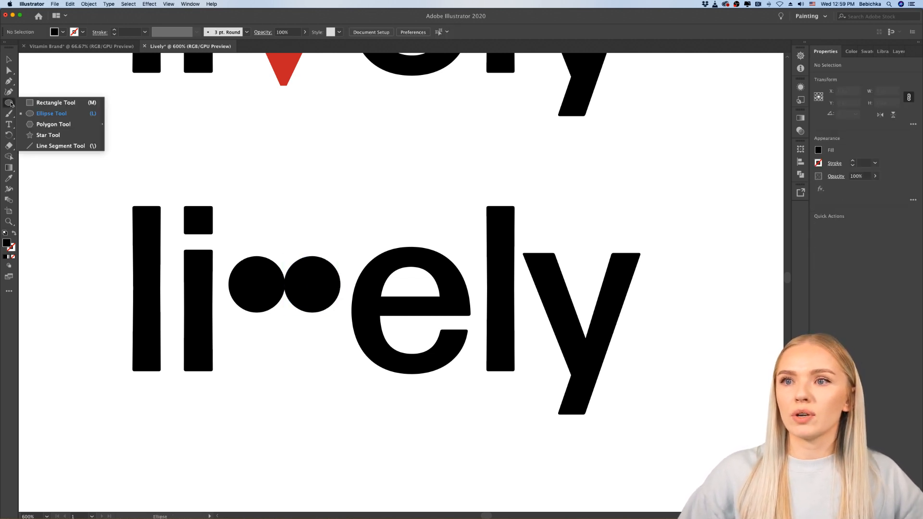
click(41, 103)
drag(279, 369, 318, 402)
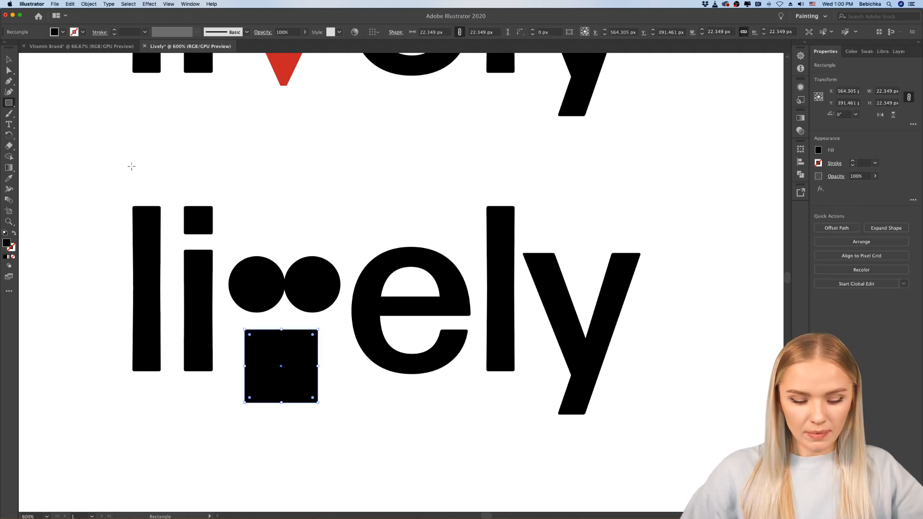
key(v)
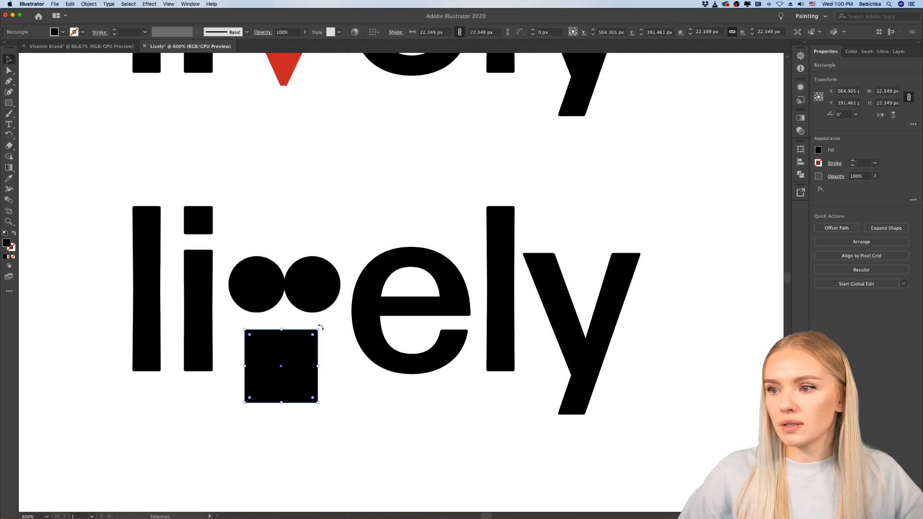
drag(320, 328, 285, 310)
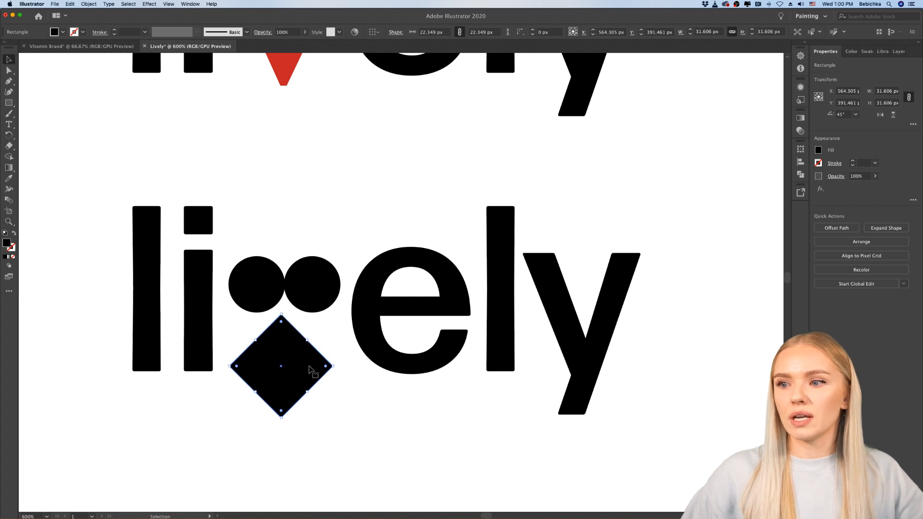
Step: Center the diamond under the two circles, resize it to about 30 px across and raise it until its lower sides continue their outer curves
scroll(290, 377, up, 2)
scroll(290, 376, left, 2)
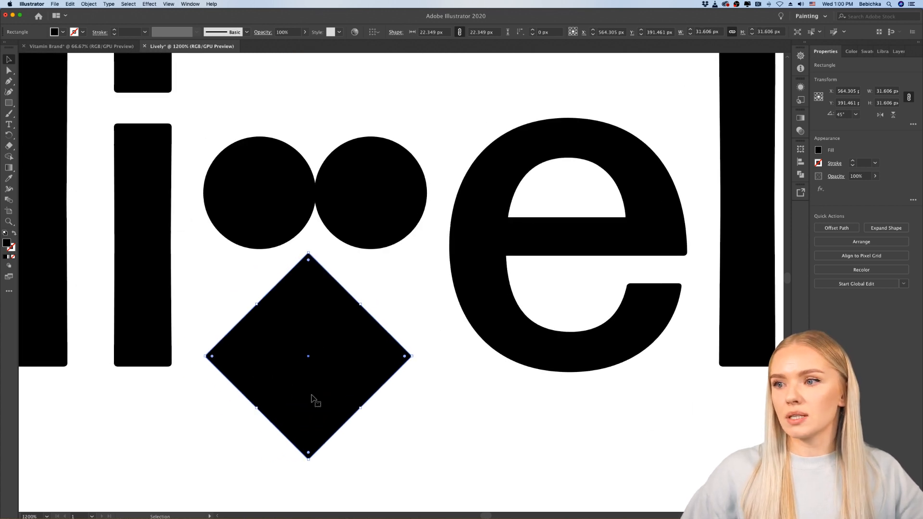
drag(308, 462, 326, 291)
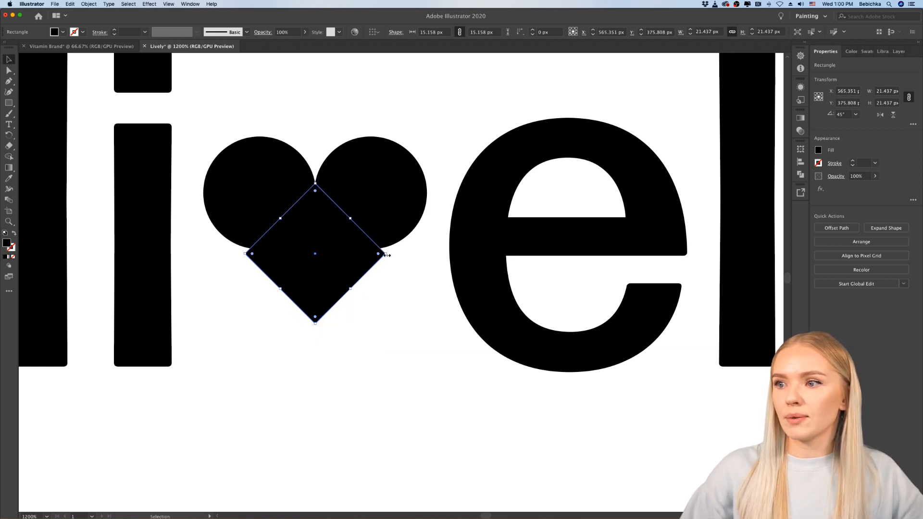
drag(385, 254, 406, 254)
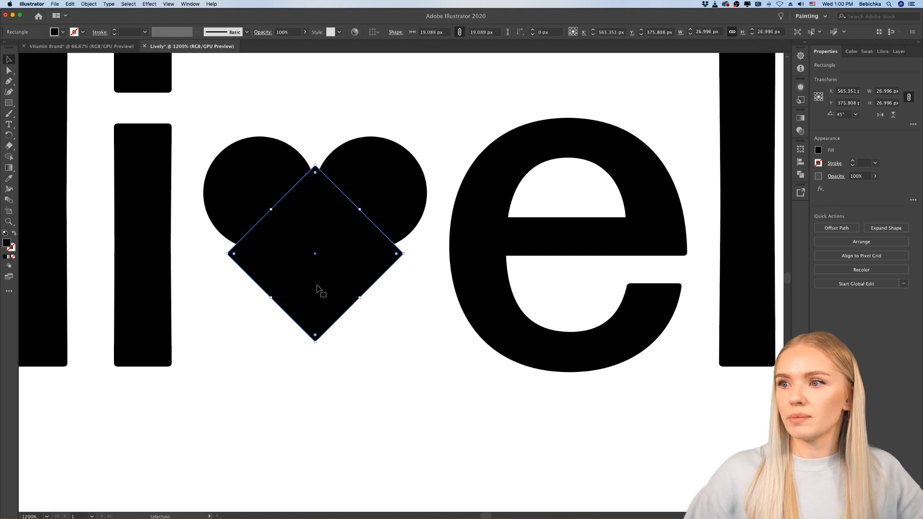
drag(315, 294, 315, 281)
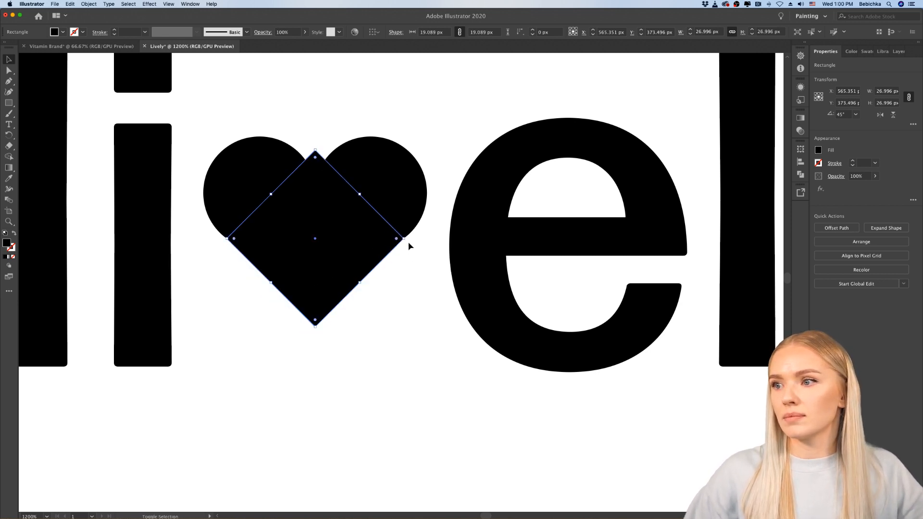
drag(405, 239, 415, 240)
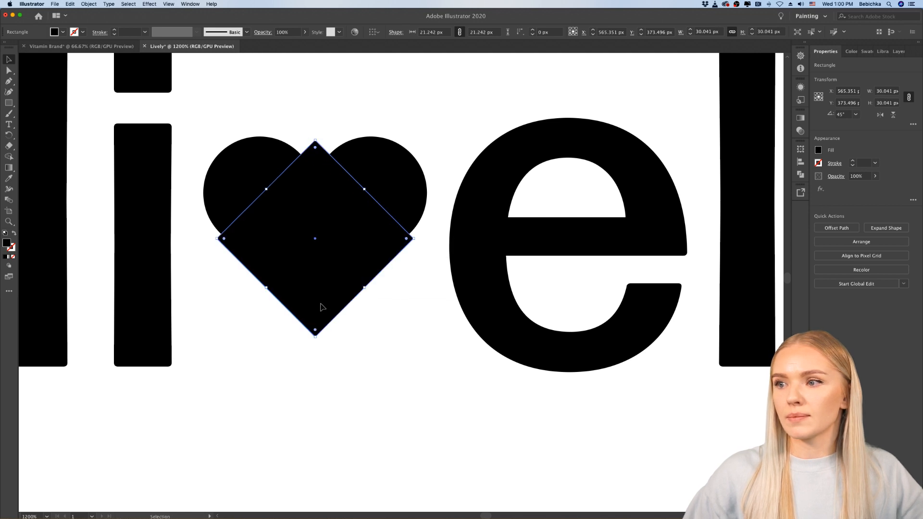
drag(320, 305, 323, 299)
click(370, 382)
Step: Split the two circles and the diamond along their overlaps with the Pathfinder Divide operation
click(395, 186)
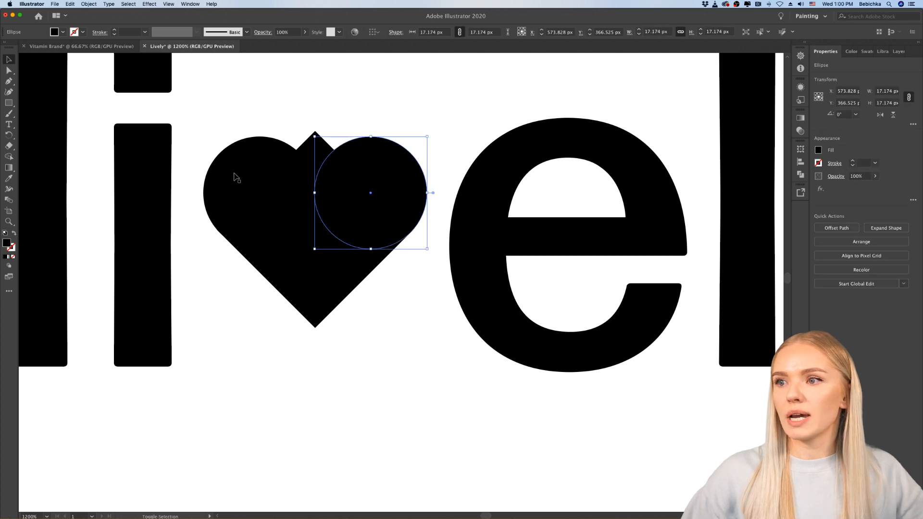
shift+click(266, 179)
shift+click(309, 280)
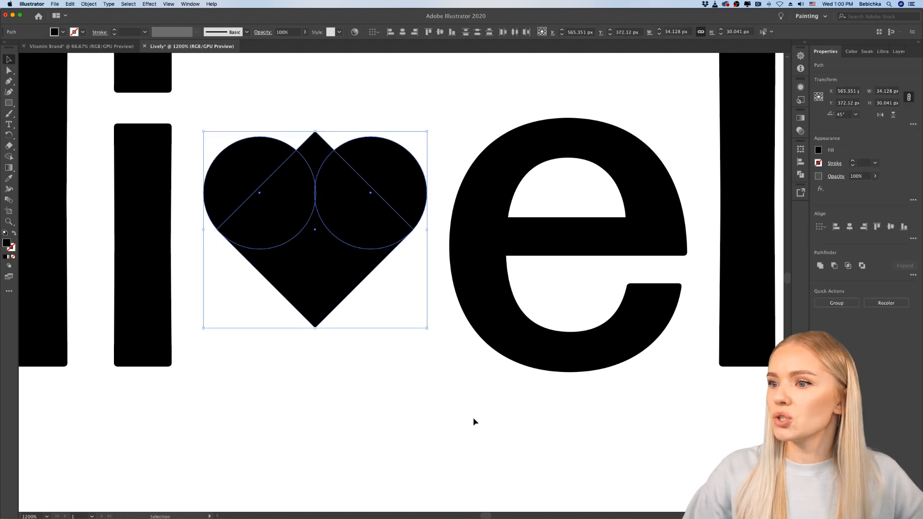
click(913, 275)
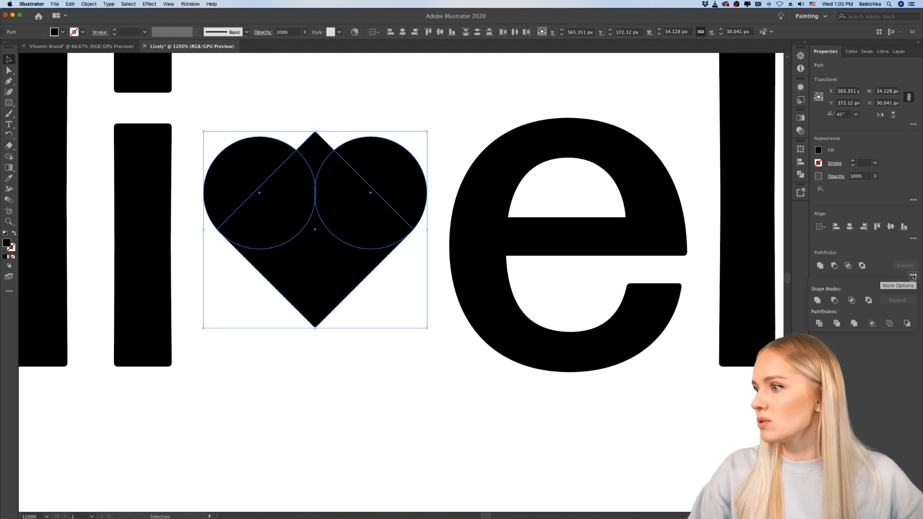
click(819, 324)
click(439, 387)
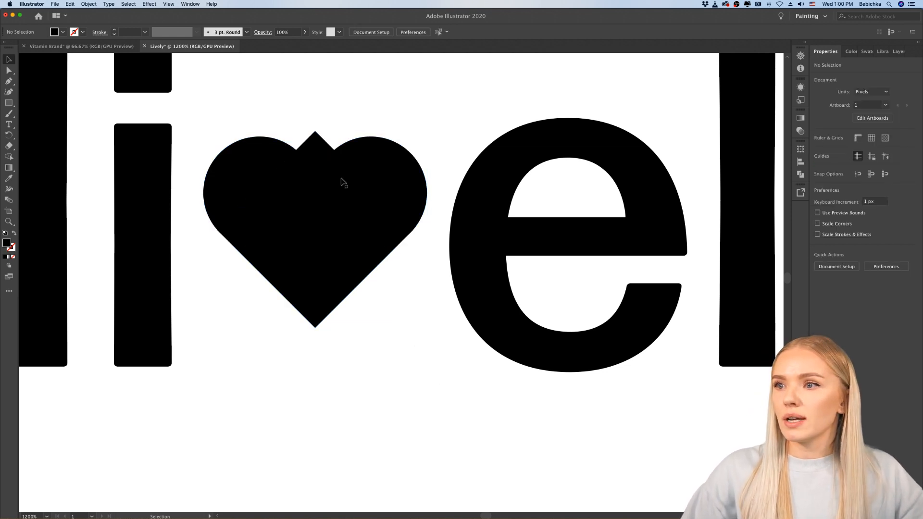
Step: Delete the pointed piece between the heart's two lobes and unite the remaining pieces into one shape
double_click(322, 147)
click(324, 148)
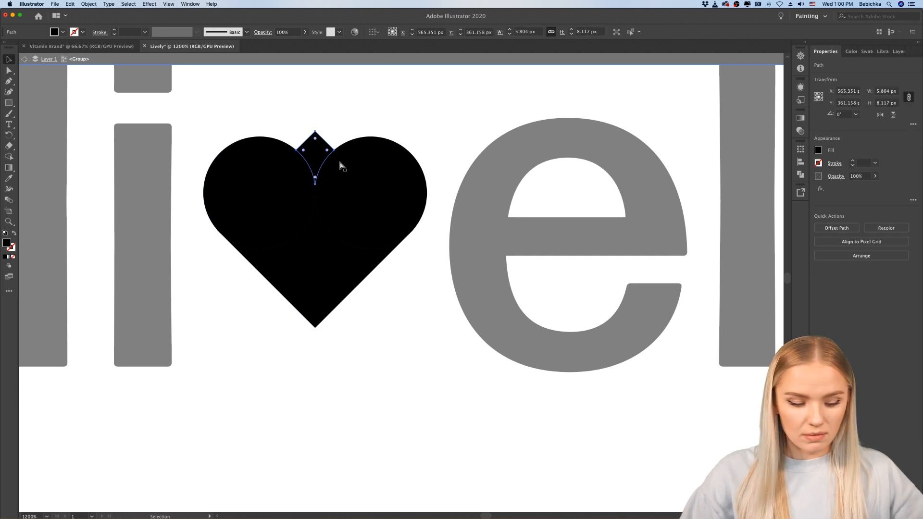
key(Delete)
double_click(376, 321)
scroll(385, 354, down, 2)
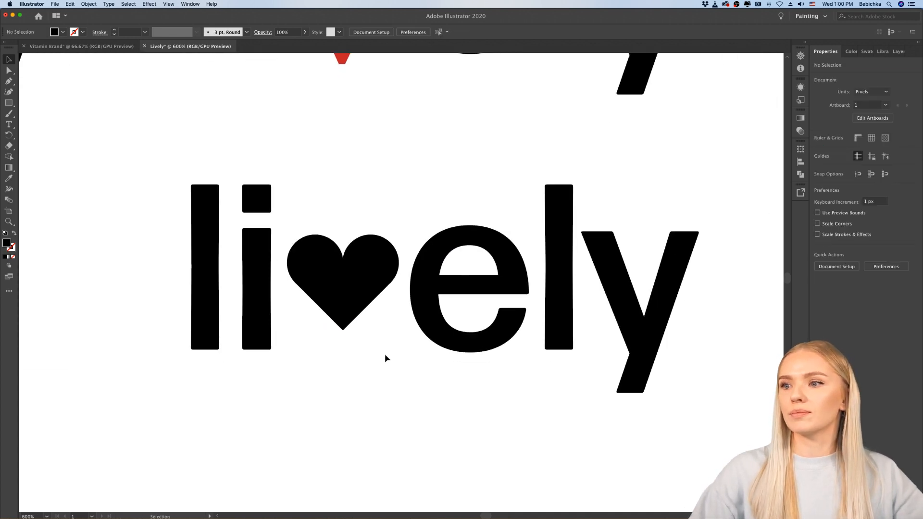
click(362, 294)
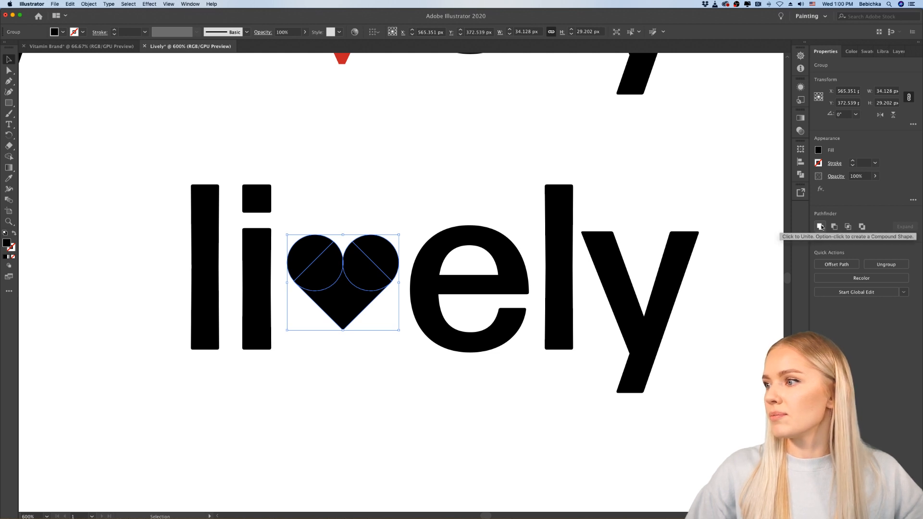
click(821, 227)
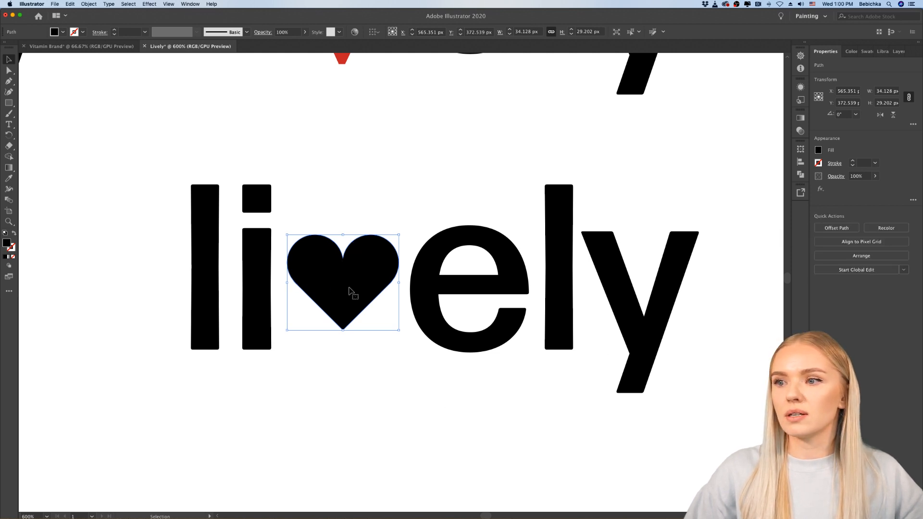
Step: Lower the heart to the letters' baseline and enlarge it proportionally to about 43 px wide with its tip kept on the baseline
drag(350, 288, 349, 309)
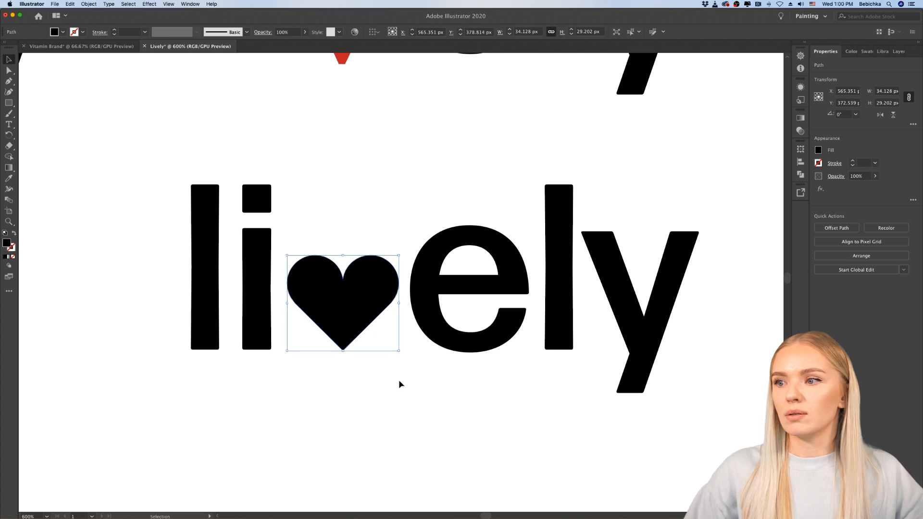
click(389, 365)
click(364, 312)
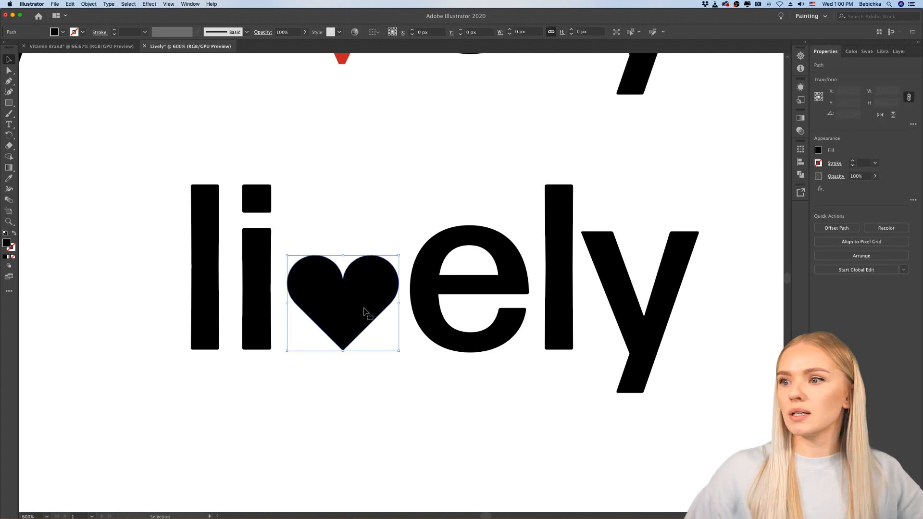
drag(343, 255, 343, 230)
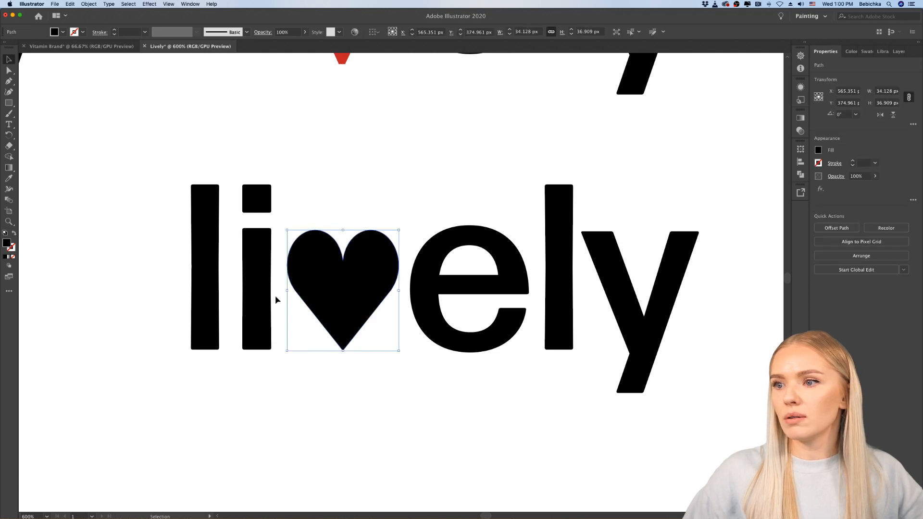
key(super+z)
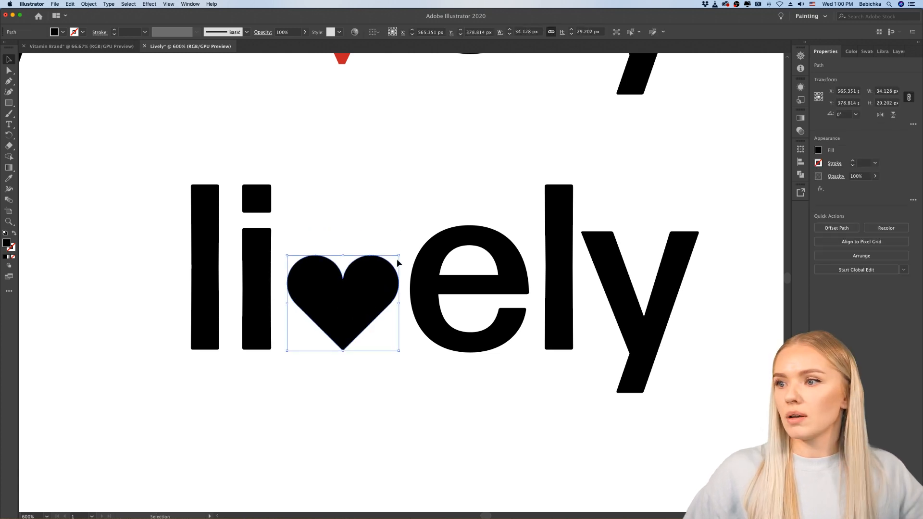
drag(398, 255, 429, 231)
click(274, 383)
Step: Shift the letters "ely" together to the right so they clear the enlarged heart with even letter spacing
click(524, 290)
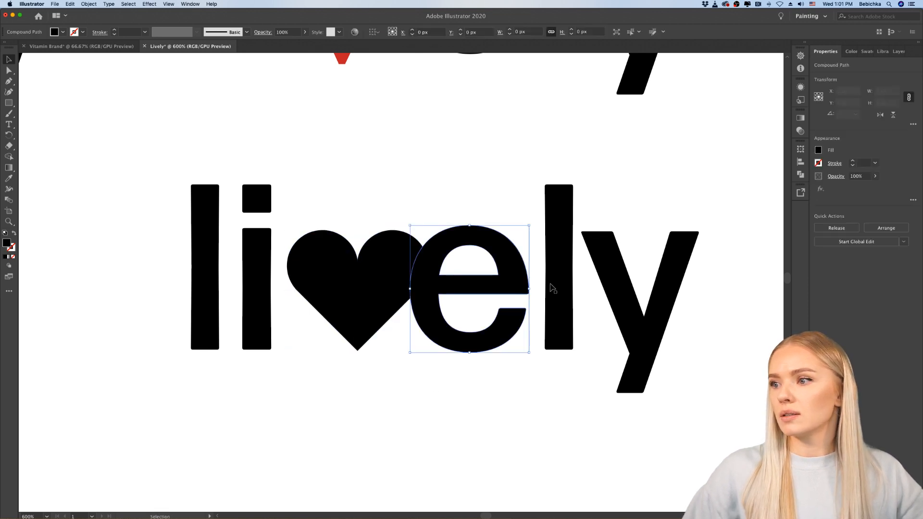
shift+click(562, 288)
shift+click(679, 269)
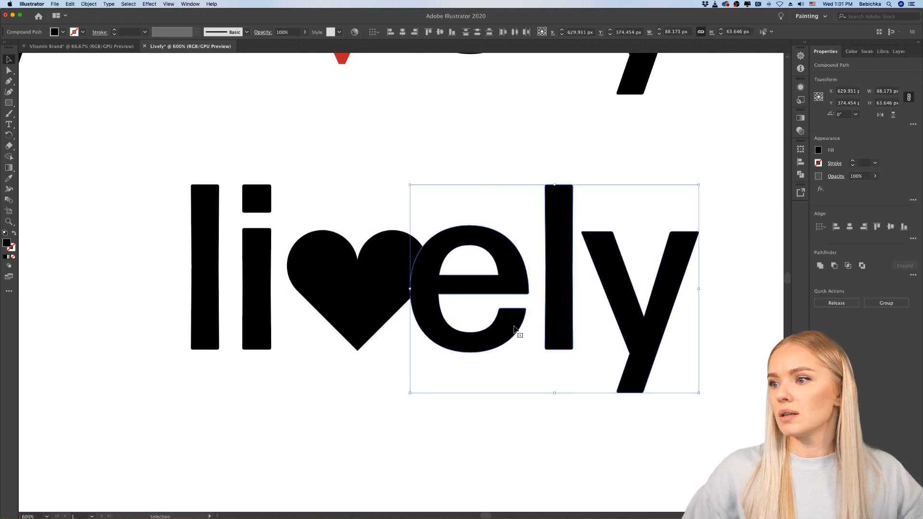
drag(515, 329, 548, 329)
click(433, 425)
key(super+1)
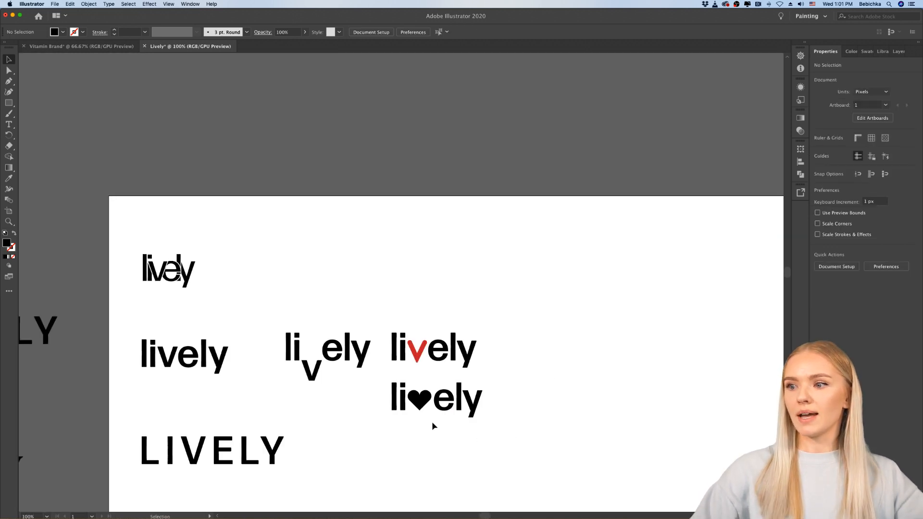
Step: Color the heart with the red sampled from the "v" of the wordmark above using the Eyedropper
scroll(433, 423, down, 2)
scroll(438, 384, up, 5)
scroll(439, 385, down, 3)
click(337, 340)
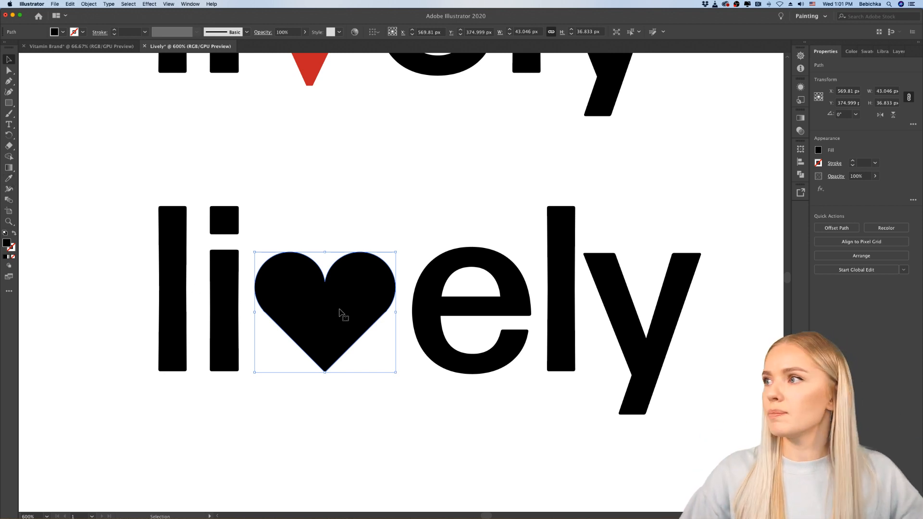
click(8, 179)
click(310, 66)
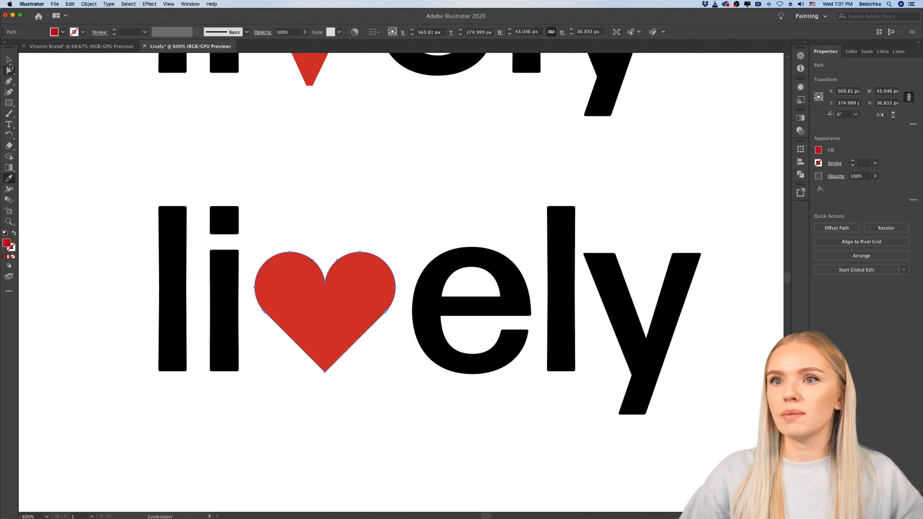
click(9, 59)
click(111, 175)
Step: Move the whole heart wordmark up into the second row, to the right of the red "v" version
scroll(110, 175, down, 4)
scroll(111, 175, left, 5)
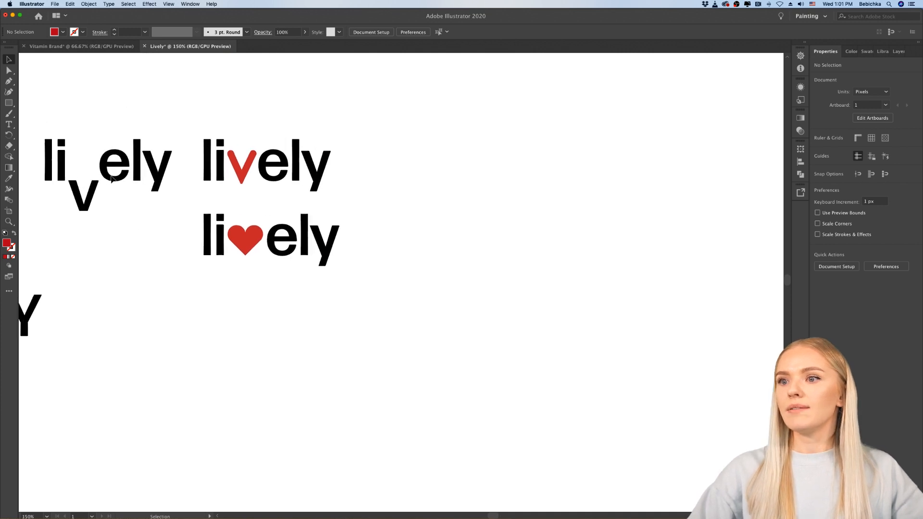
scroll(112, 176, down, 1)
scroll(111, 179, down, 1)
scroll(115, 181, left, 4)
scroll(116, 181, up, 1)
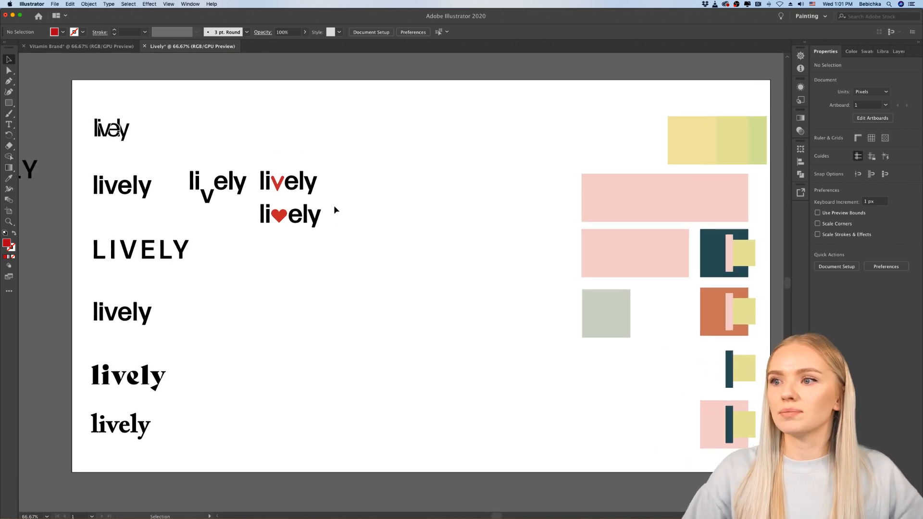
drag(249, 233, 359, 181)
click(263, 228)
scroll(264, 228, left, 2)
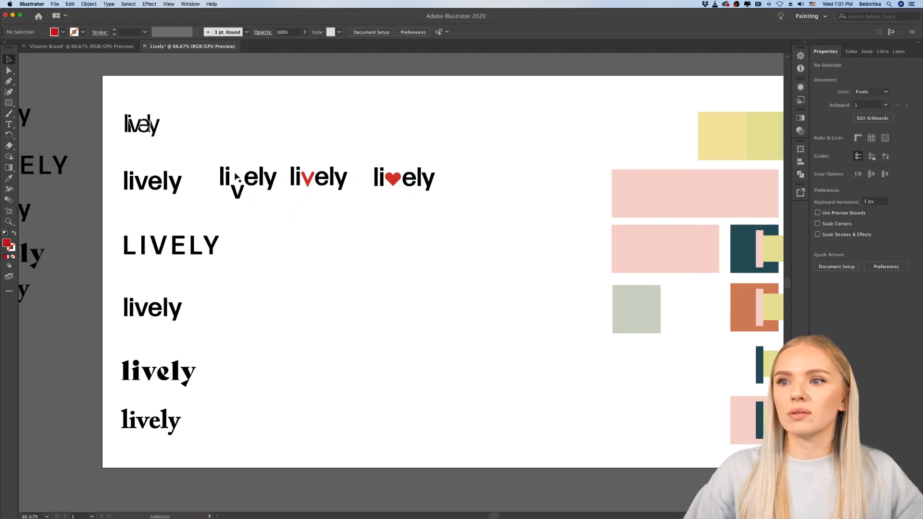
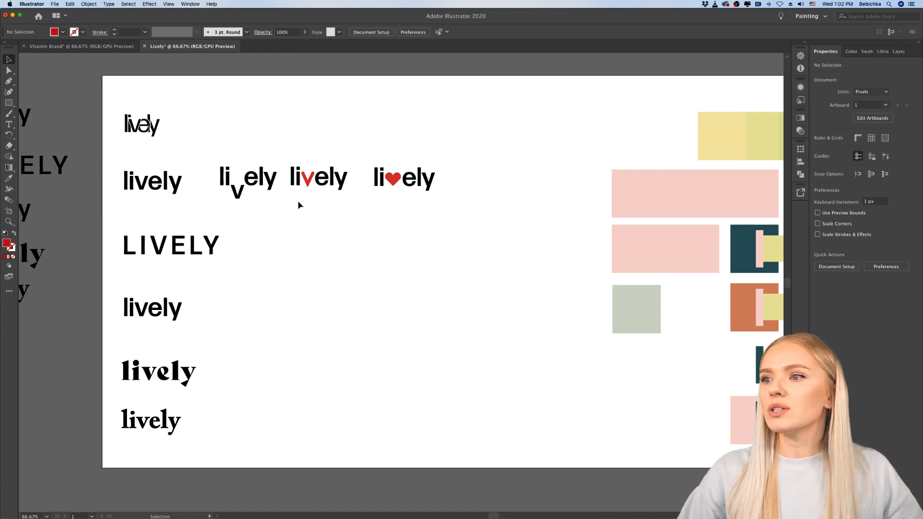
Step: Examine the wordmark variants across the rows, comparing the dropped "v", red "v" and heart versions with the remaining fonts
scroll(298, 201, left, 1)
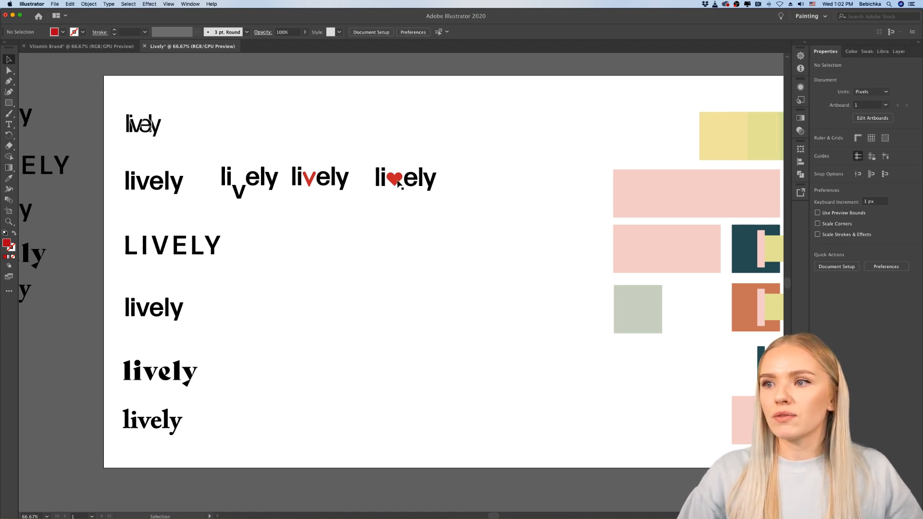
scroll(398, 180, up, 5)
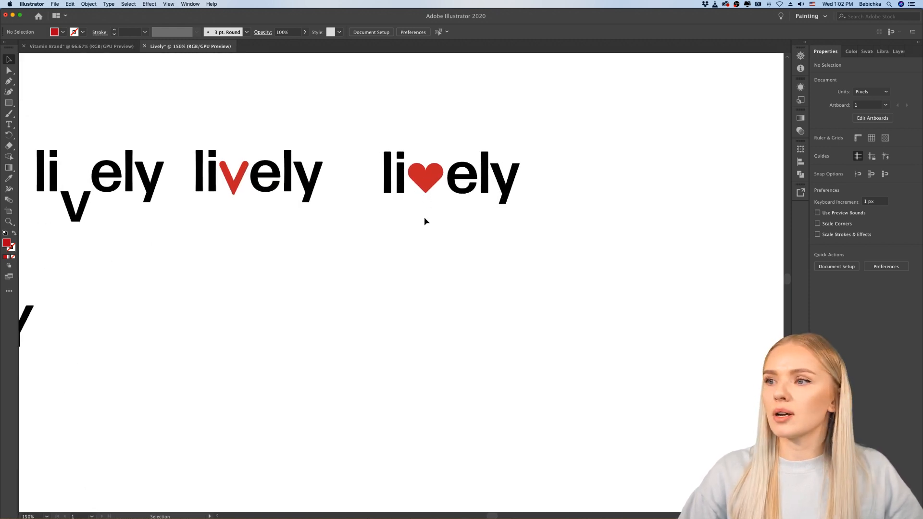
scroll(425, 218, down, 1)
scroll(425, 219, left, 2)
scroll(425, 219, down, 1)
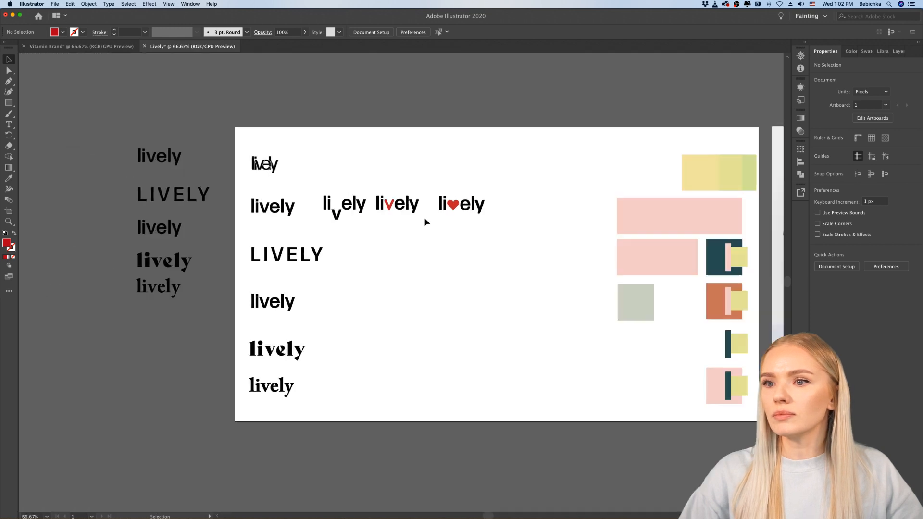
scroll(424, 219, right, 2)
scroll(262, 264, up, 2)
scroll(262, 267, left, 1)
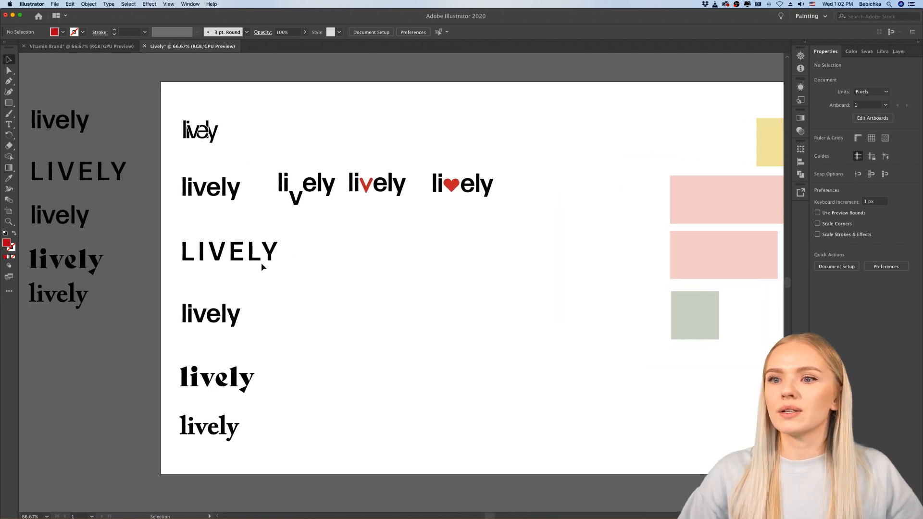
scroll(263, 267, left, 1)
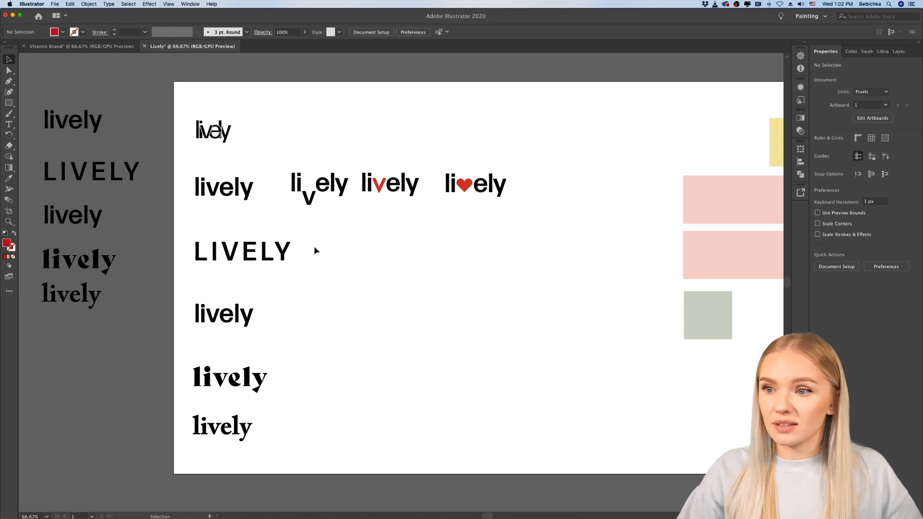
scroll(314, 246, down, 2)
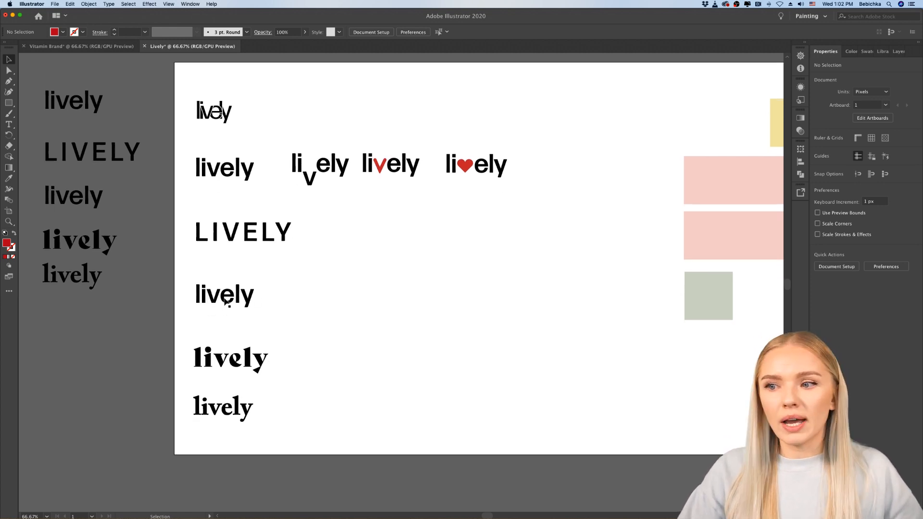
drag(226, 302, 704, 387)
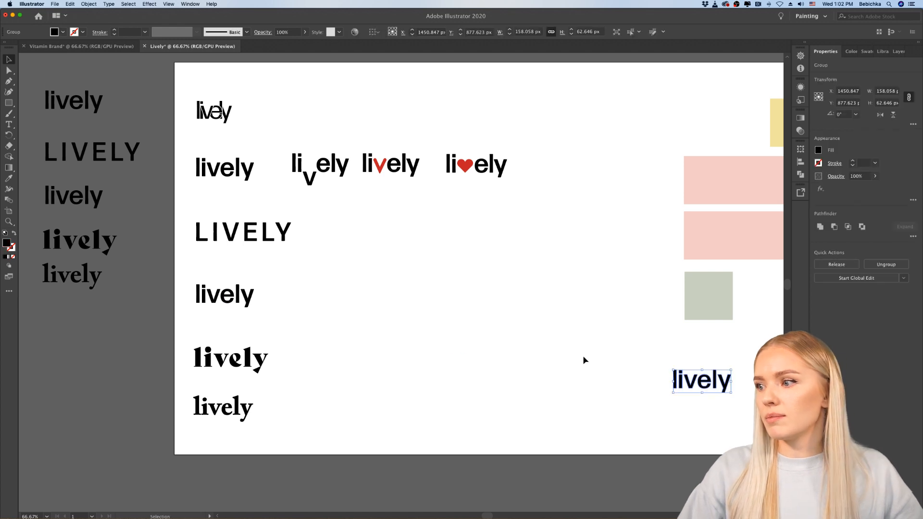
click(583, 360)
key(super+z)
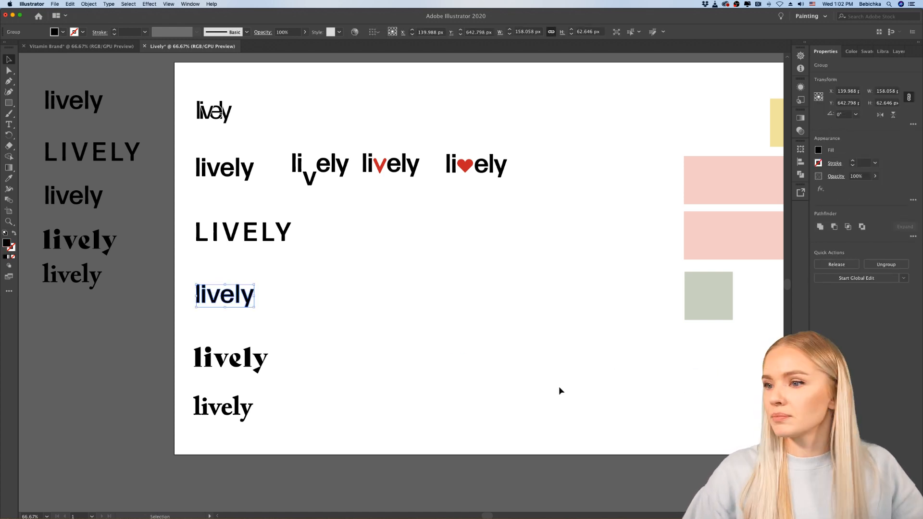
click(369, 339)
Step: Duplicate the uppercase "LIVELY" wordmark in its row and place the copy to the right of the original
scroll(369, 339, right, 1)
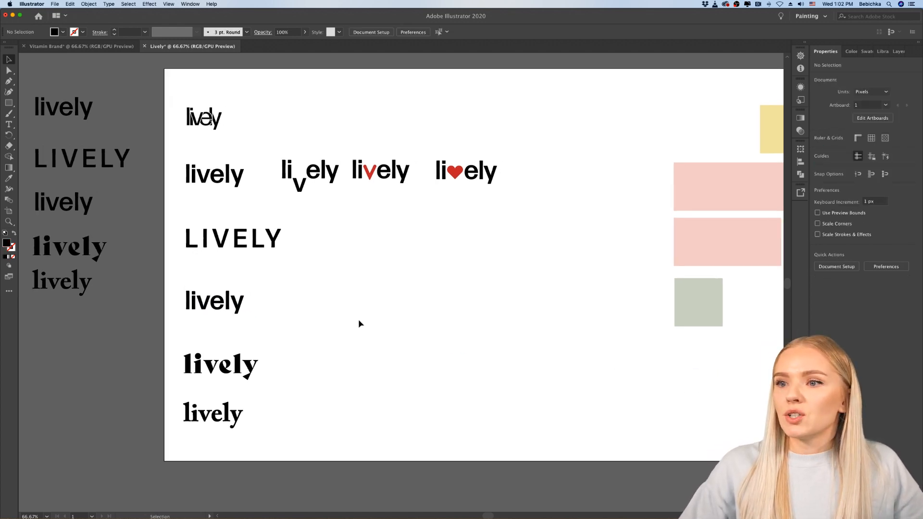
drag(255, 238, 377, 239)
click(377, 293)
scroll(377, 293, up, 4)
scroll(377, 293, up, 5)
scroll(377, 292, down, 3)
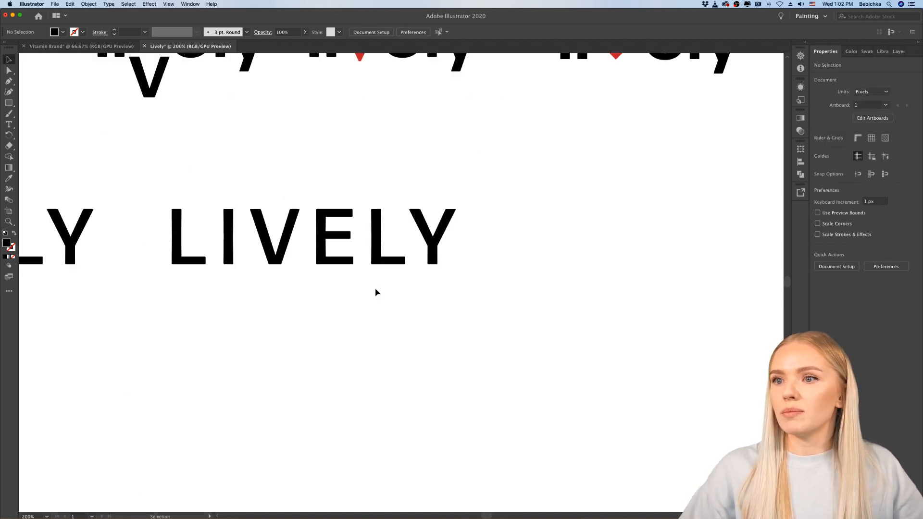
Step: Within the copied "LIVELY" group, rotate the "I" about 33° clockwise into a slash and nudge it slightly upward
scroll(376, 293, left, 2)
click(264, 257)
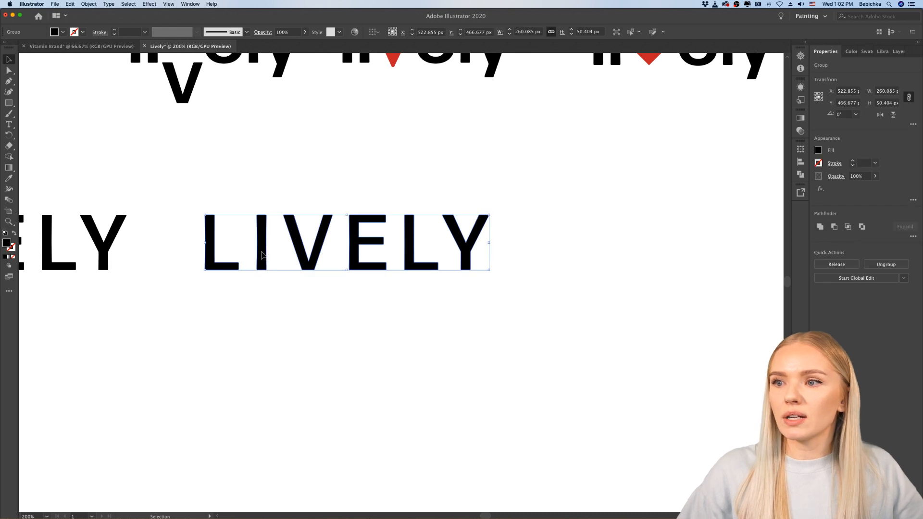
double_click(264, 258)
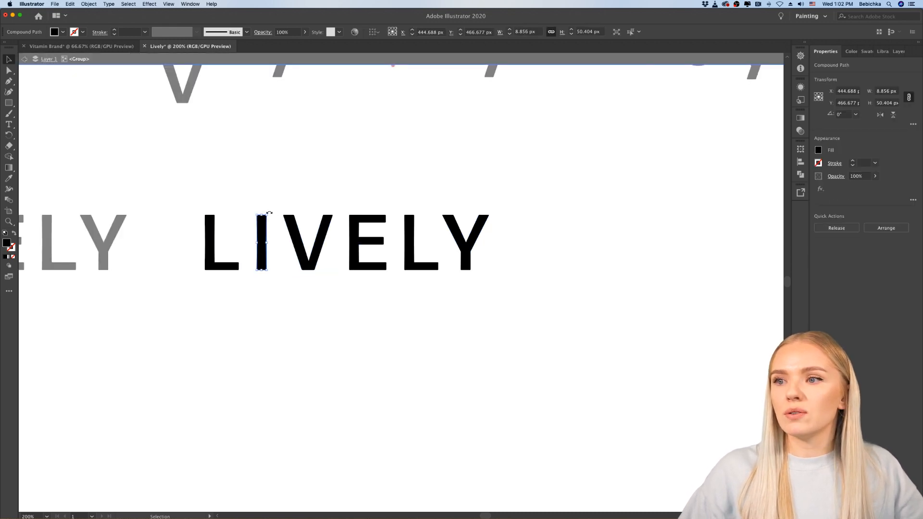
drag(269, 213, 284, 224)
click(292, 337)
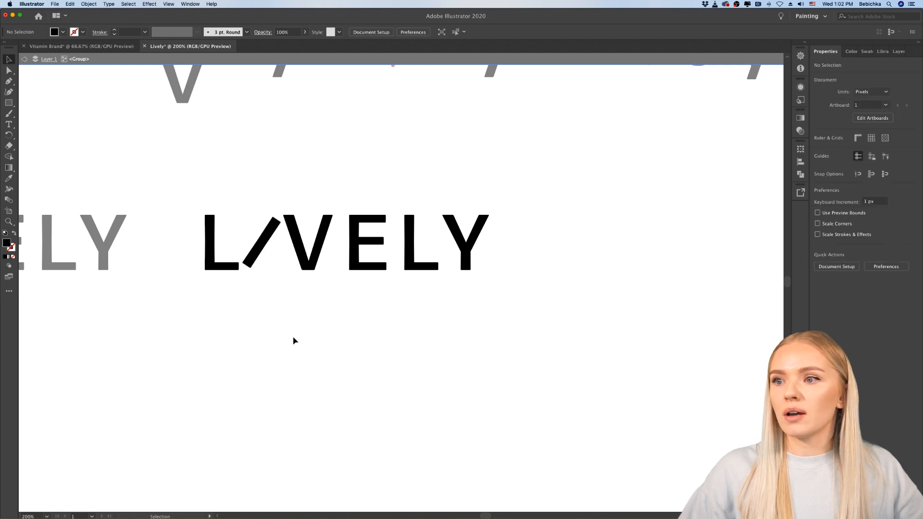
click(258, 265)
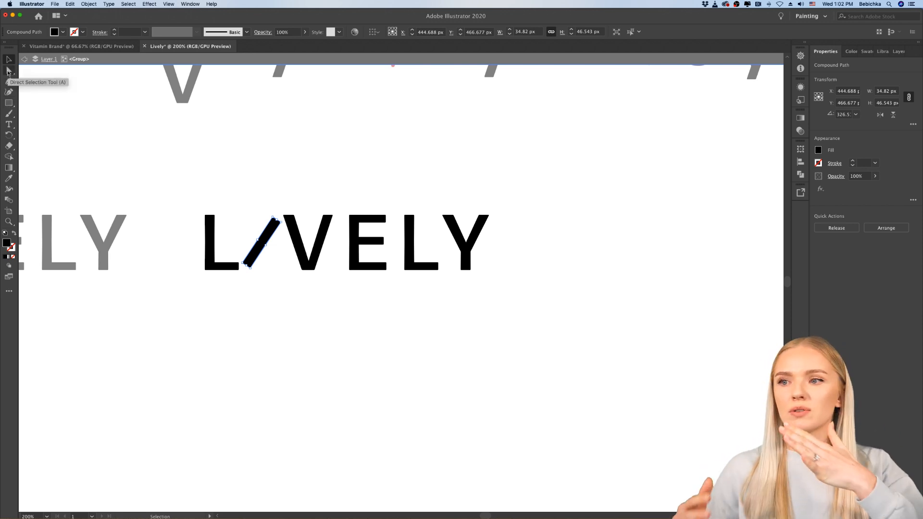
click(250, 260)
drag(250, 260, 250, 259)
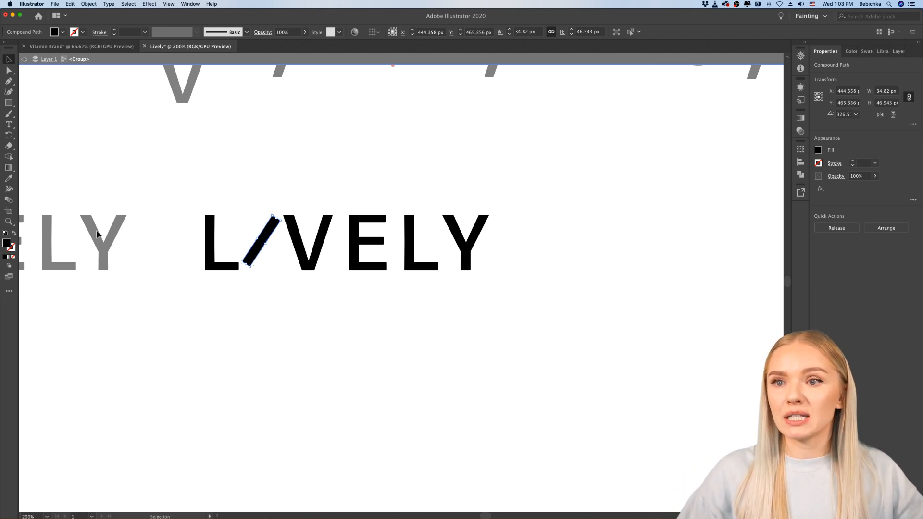
Step: Color the slanted "I" with the red sampled from the "v" of the wordmark above using the Eyedropper, and finish editing the group
click(9, 179)
key(super+minus)
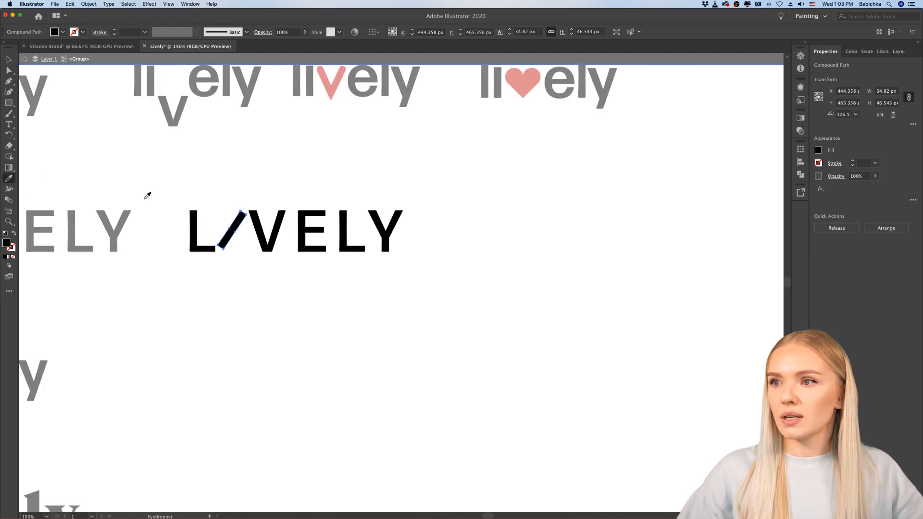
scroll(144, 196, up, 2)
click(329, 123)
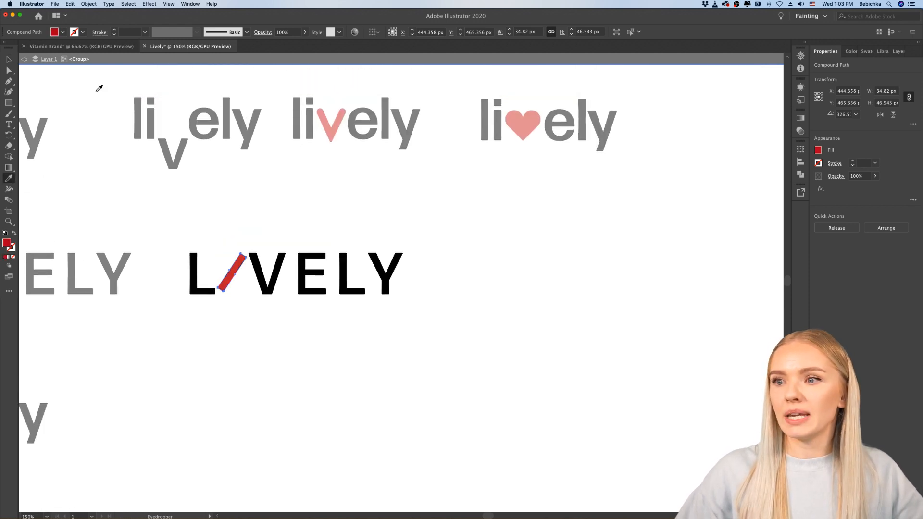
click(8, 59)
double_click(280, 368)
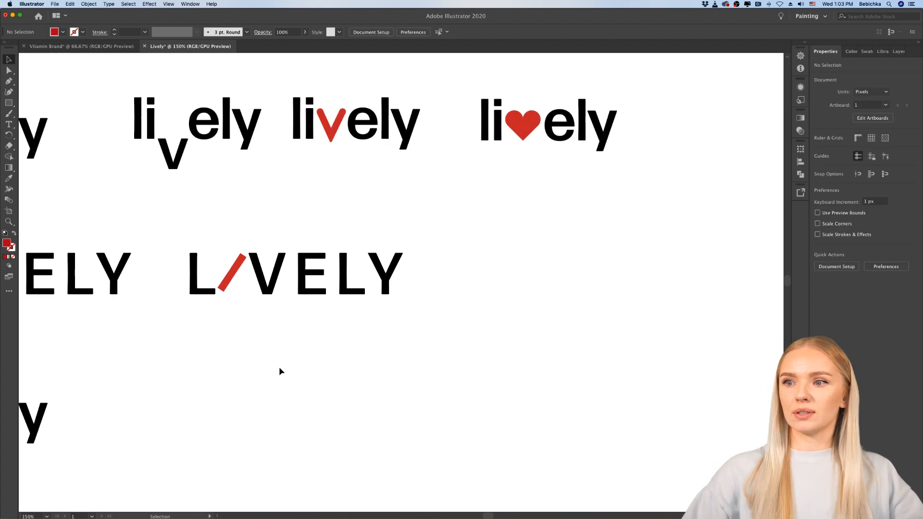
Step: Tilt the red slash to about 42° clockwise from vertical and lengthen it to reach from the "L" foot to the "V" top
scroll(276, 345, up, 3)
scroll(258, 302, up, 2)
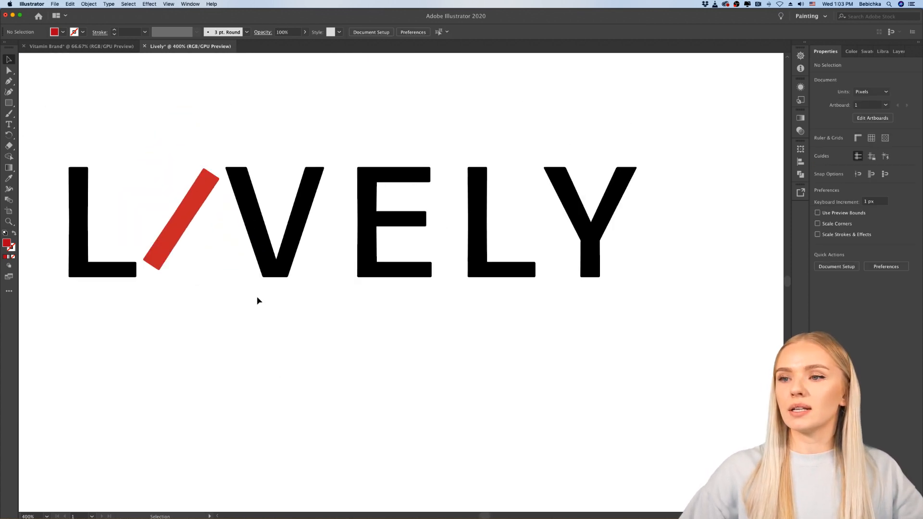
click(179, 217)
double_click(192, 193)
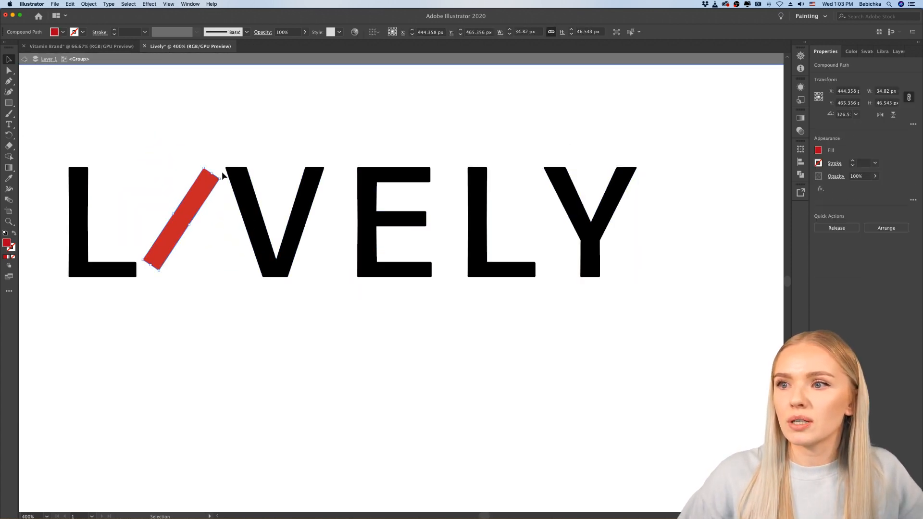
drag(222, 176, 227, 185)
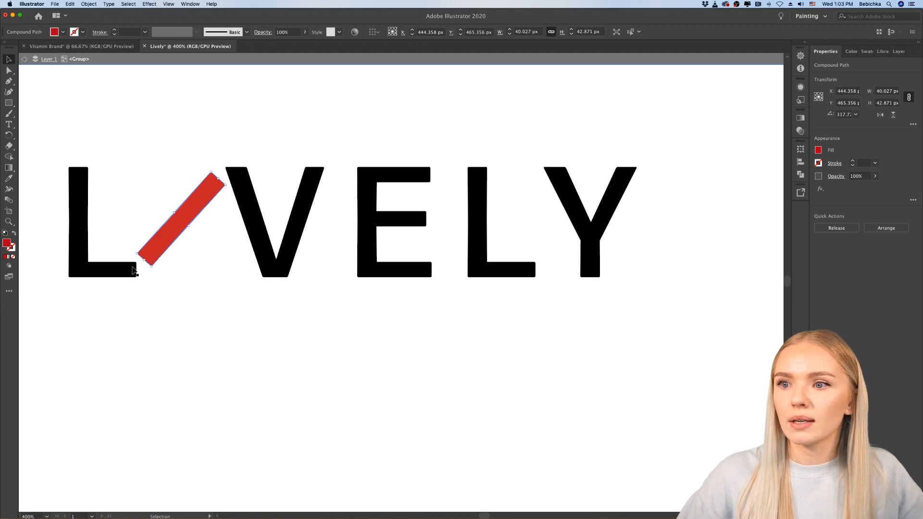
drag(142, 263, 134, 272)
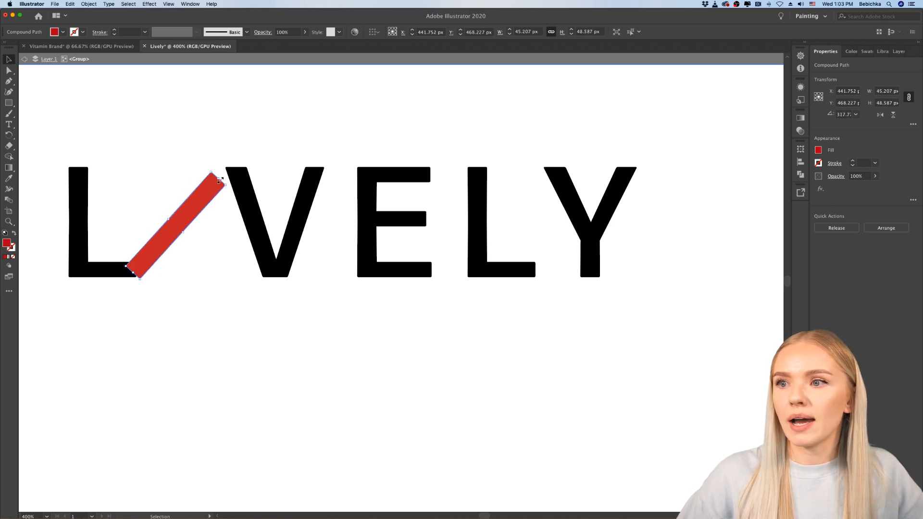
drag(219, 179, 236, 168)
click(241, 401)
key(super+minus)
key(super+minus)
key(super+minus)
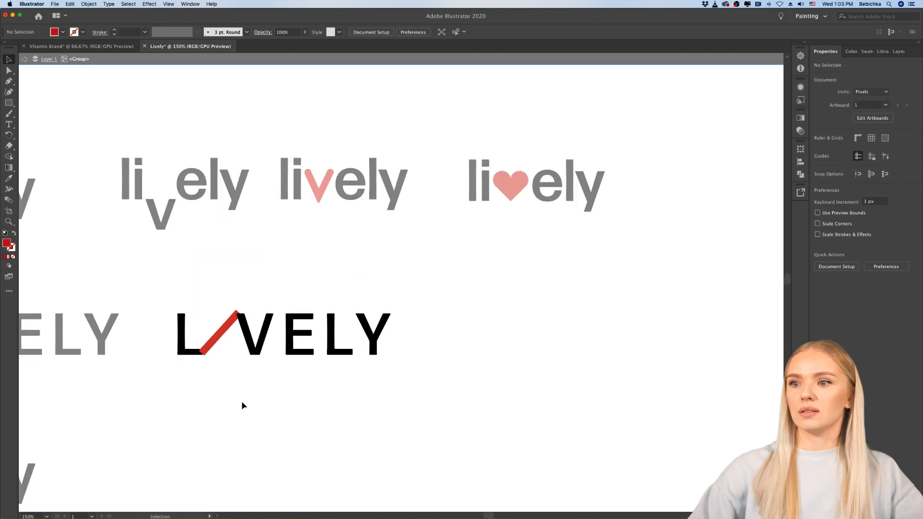
Step: Draw a red circle about 12 px in diameter beside the slash's upper end as the "I" dot, and leave group editing
scroll(236, 390, down, 1)
scroll(223, 351, up, 1)
scroll(223, 351, up, 1)
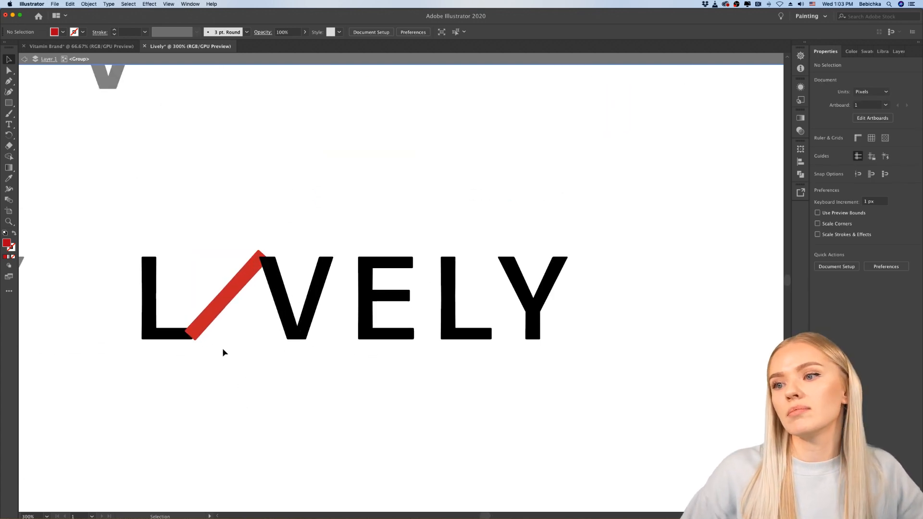
scroll(222, 353, up, 1)
key(super+equal)
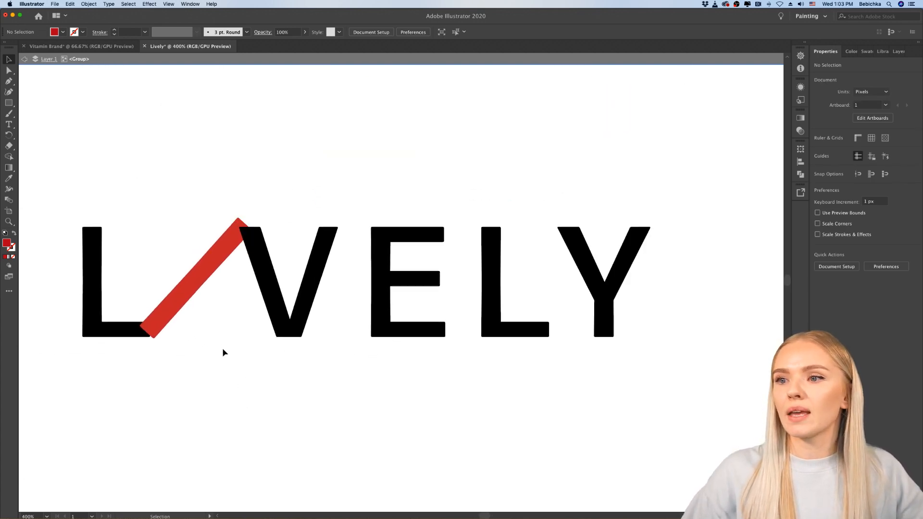
drag(8, 102, 43, 113)
mouse_move(210, 200)
mouse_down()
mouse_move(237, 225)
mouse_move(224, 248)
mouse_up()
click(8, 59)
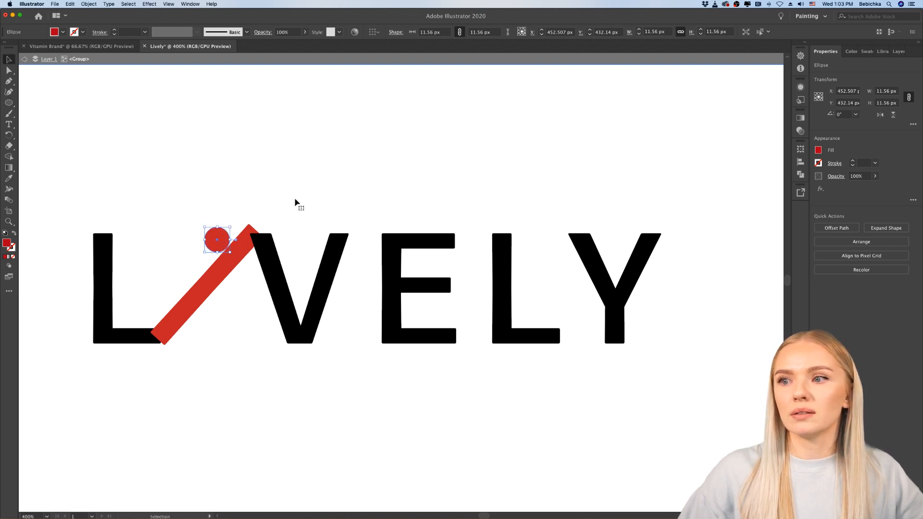
click(303, 202)
scroll(303, 202, down, 3)
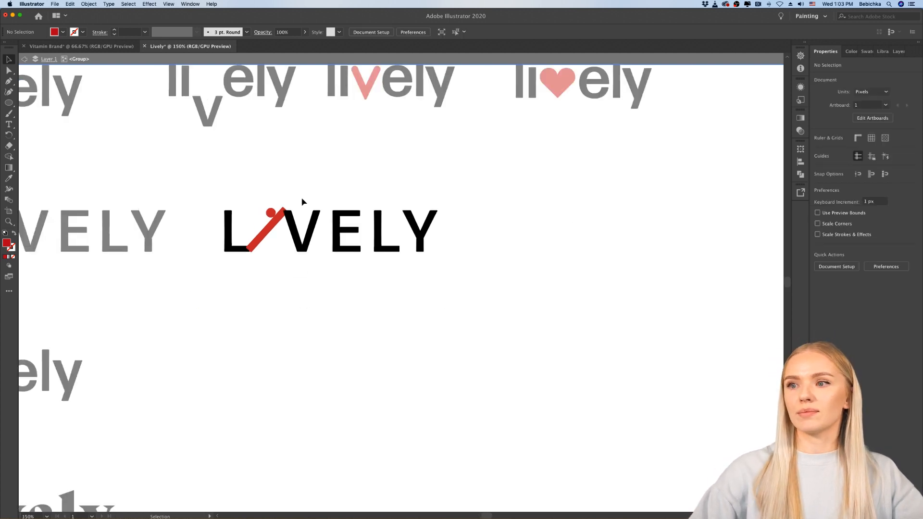
scroll(303, 202, up, 3)
click(303, 281)
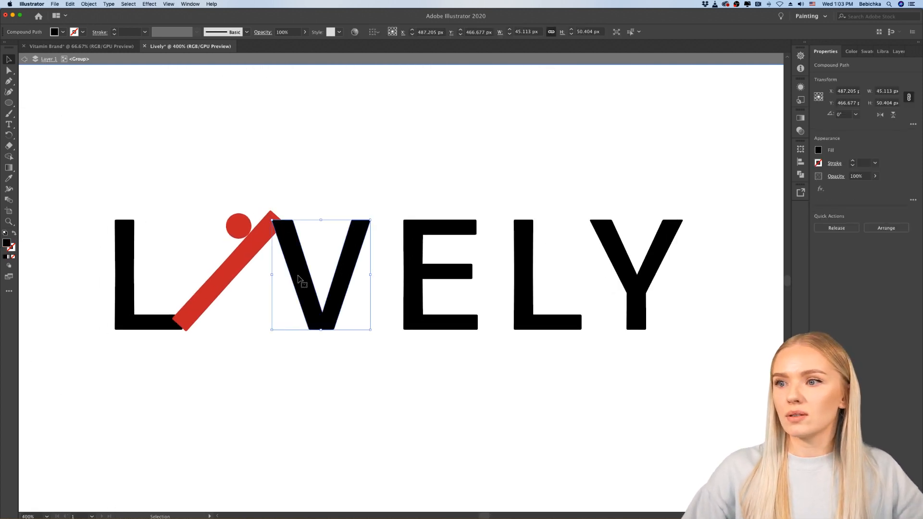
click(252, 358)
scroll(255, 356, down, 4)
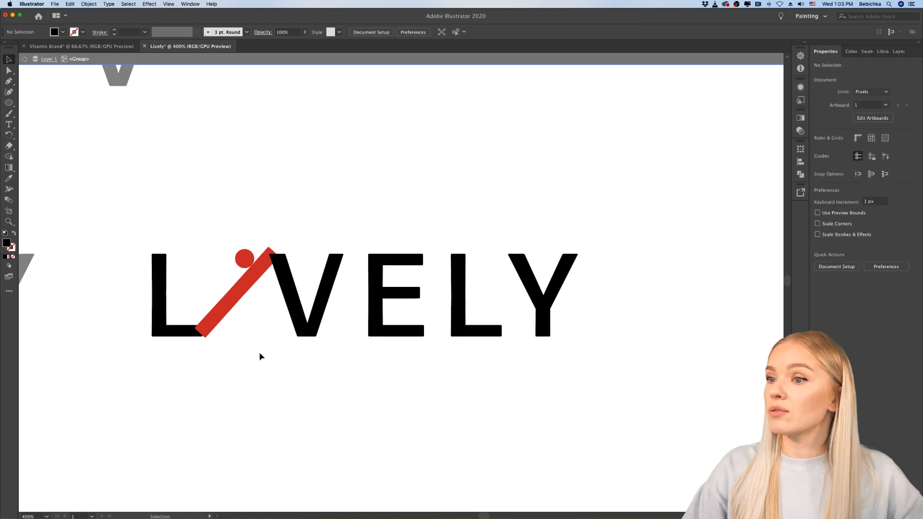
key(Escape)
Step: Reposition the "LIVELY" wordmark with the red slanted "I" slightly farther right, keeping it in line with the plain uppercase version
scroll(259, 356, down, 4)
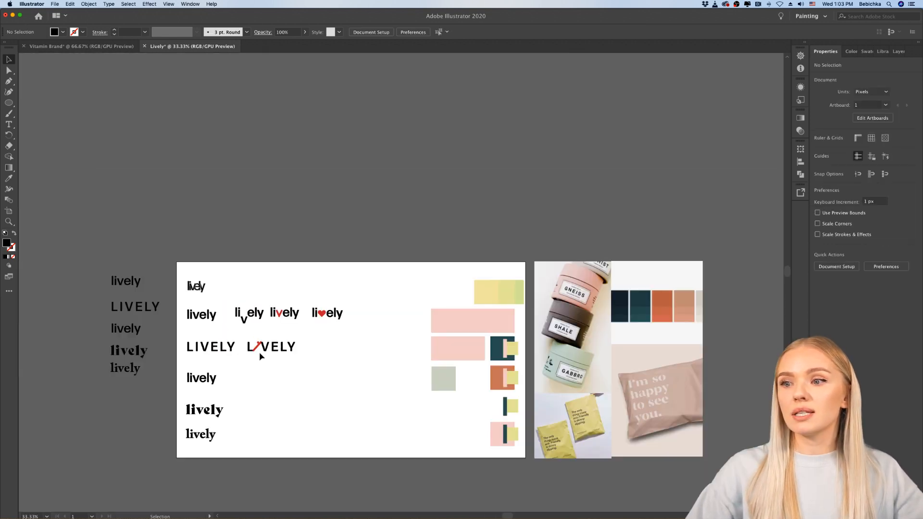
scroll(259, 356, up, 3)
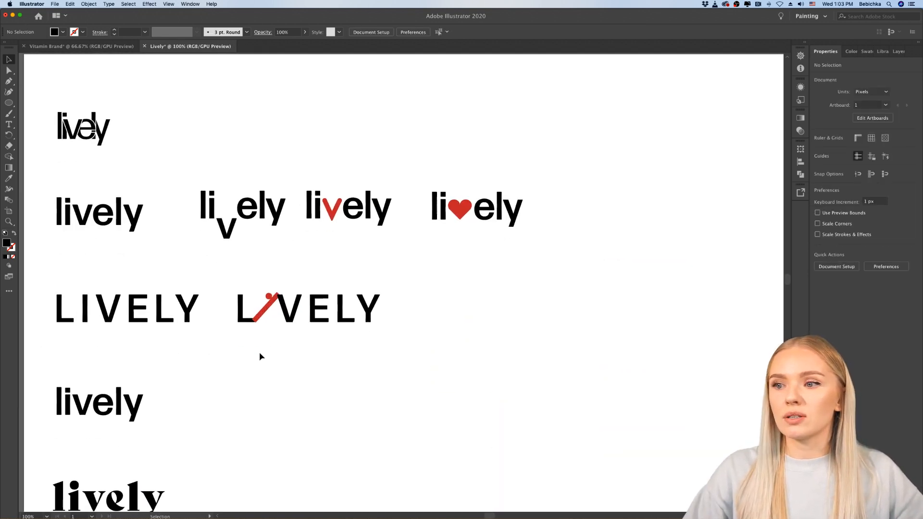
scroll(259, 356, up, 2)
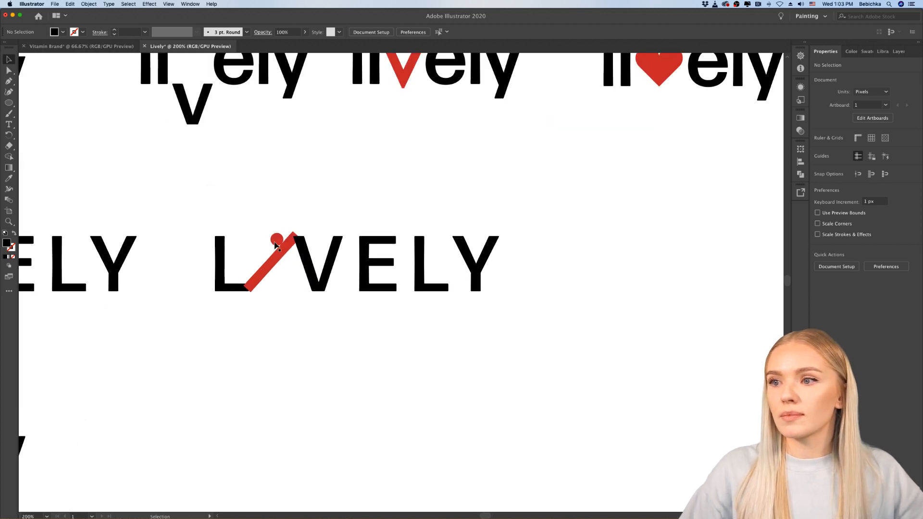
drag(277, 239, 300, 223)
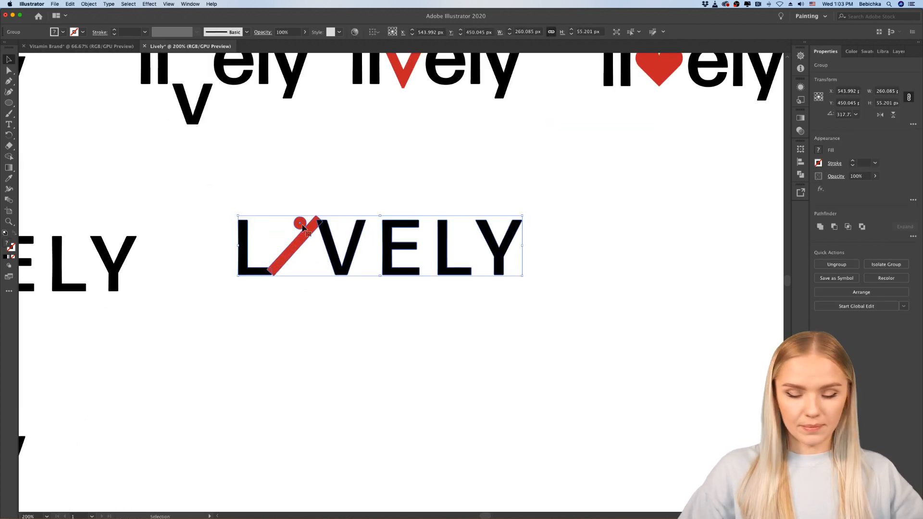
drag(335, 258, 320, 275)
scroll(351, 306, right, 5)
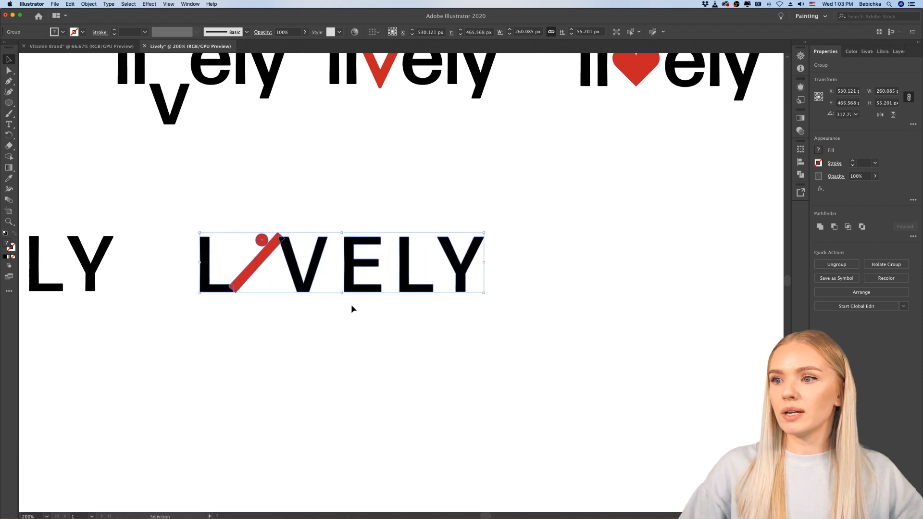
scroll(351, 306, down, 2)
scroll(351, 306, right, 2)
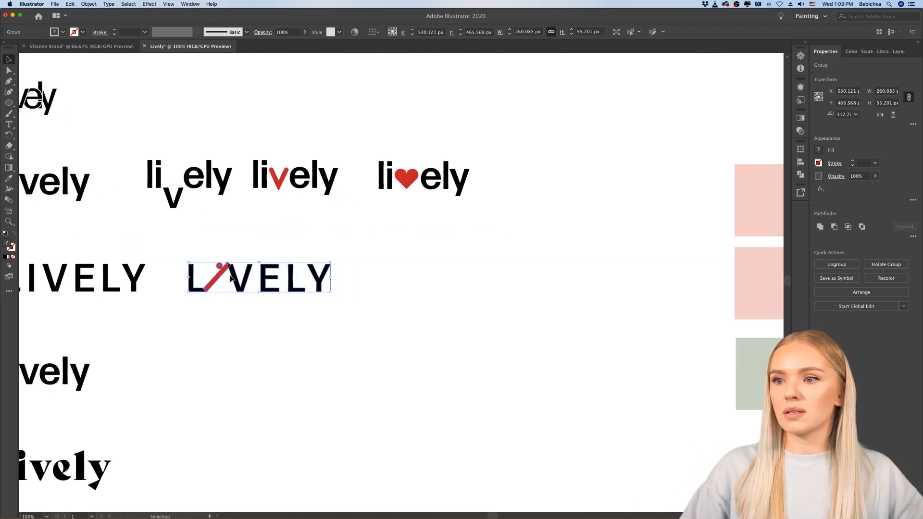
Step: Duplicate the "LIVELY" wordmark with the slanted red "I" about 325 px to the right in the same row
drag(233, 275, 410, 275)
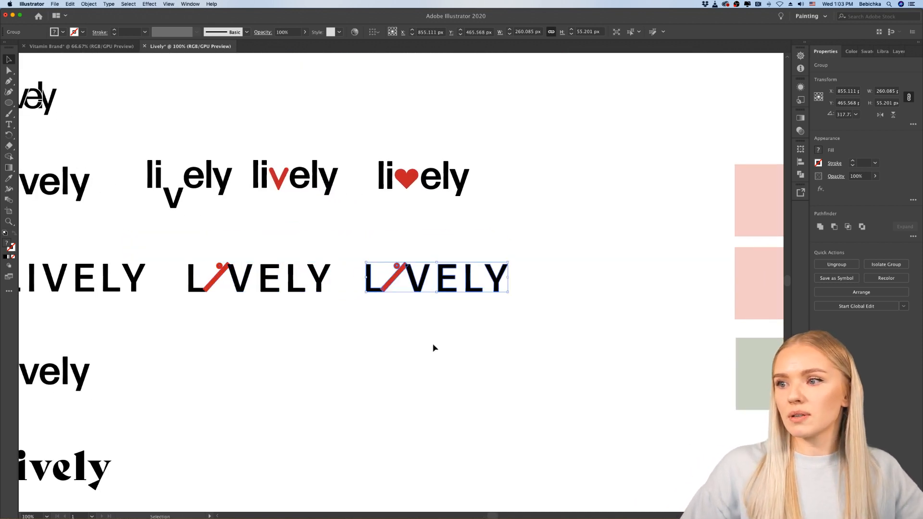
click(432, 347)
Step: In the copied wordmark, shorten the red slash at its upper end, move the red dot just beyond its tip, and leave group editing
scroll(440, 292, up, 2)
scroll(441, 294, up, 1)
scroll(354, 284, up, 2)
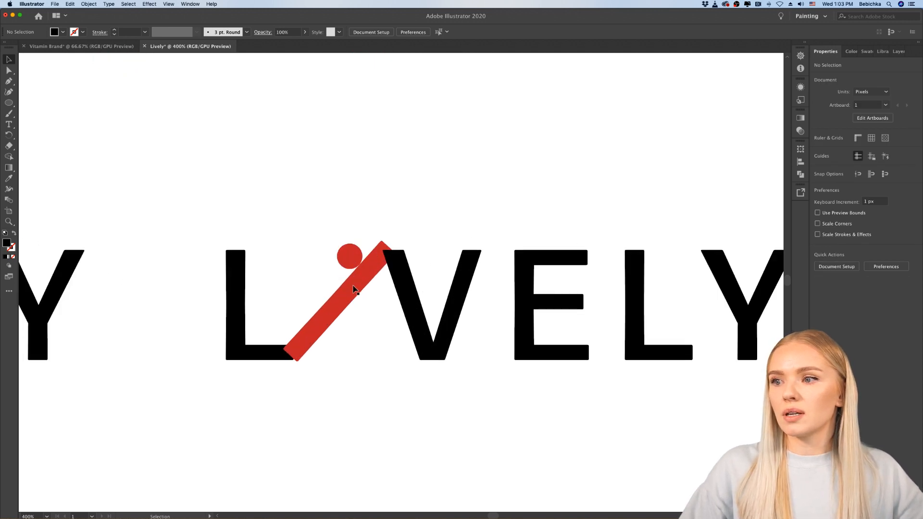
double_click(354, 289)
click(353, 289)
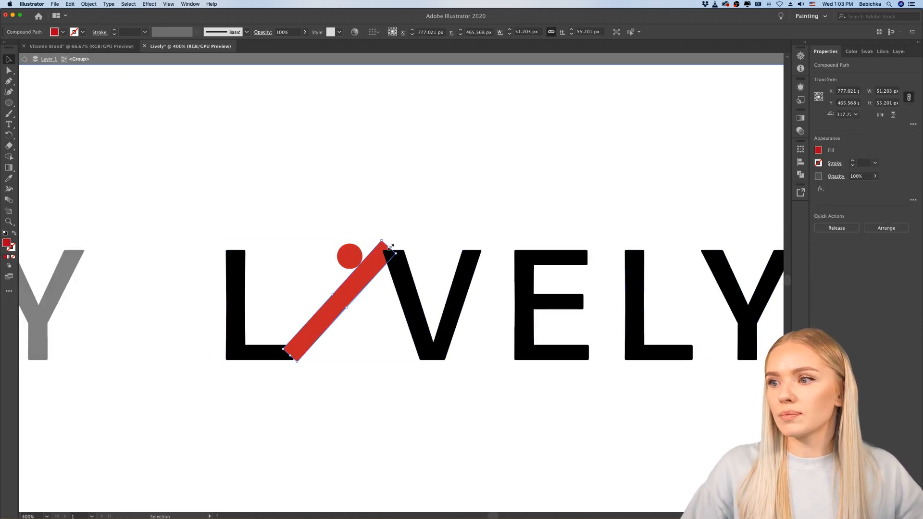
drag(390, 247, 373, 275)
click(382, 332)
click(397, 343)
scroll(338, 371, down, 2)
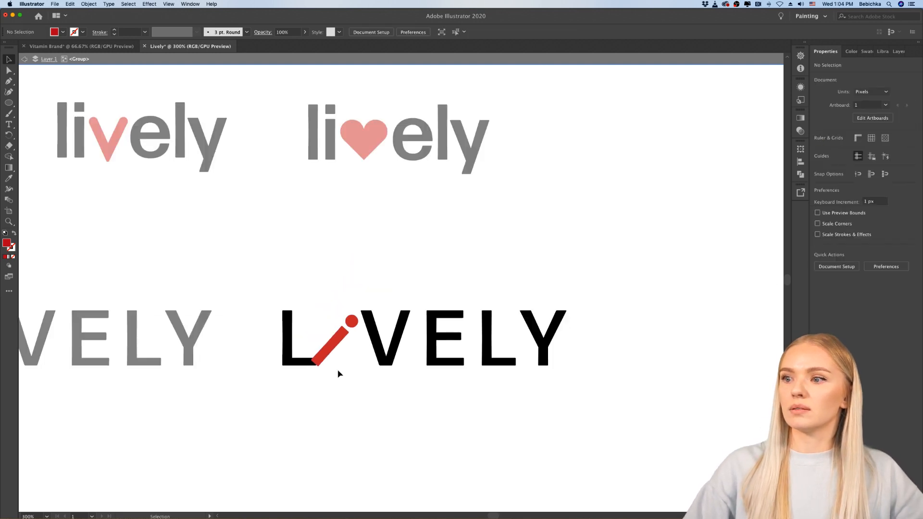
scroll(338, 372, down, 2)
scroll(338, 371, down, 1)
double_click(338, 371)
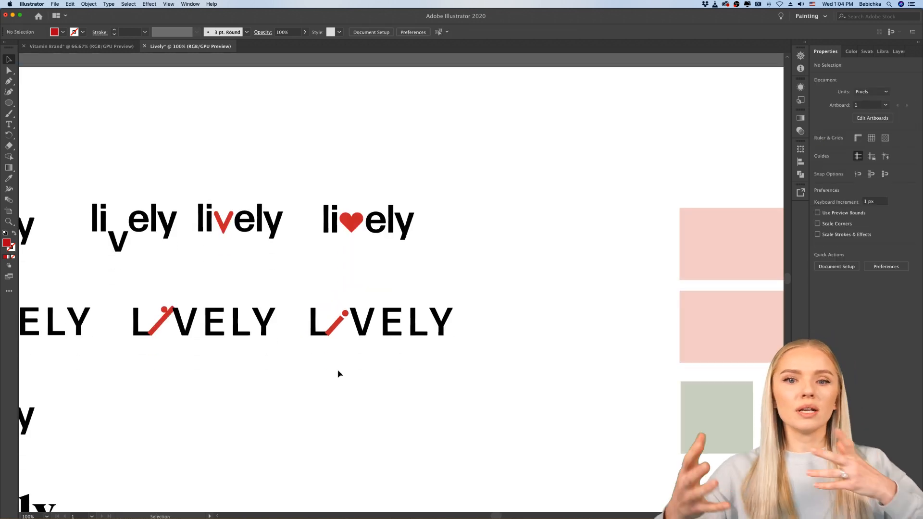
Step: Review the wordmark variants across the artboard, ending at the lowercase "lively" in the row below the uppercase versions
scroll(366, 347, down, 1)
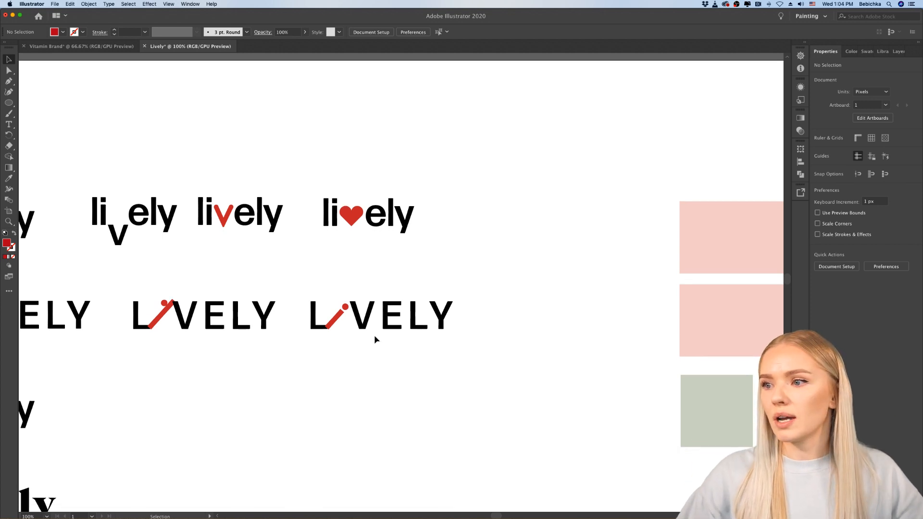
scroll(374, 337, up, 3)
scroll(374, 336, down, 4)
scroll(374, 336, down, 1)
scroll(387, 317, down, 1)
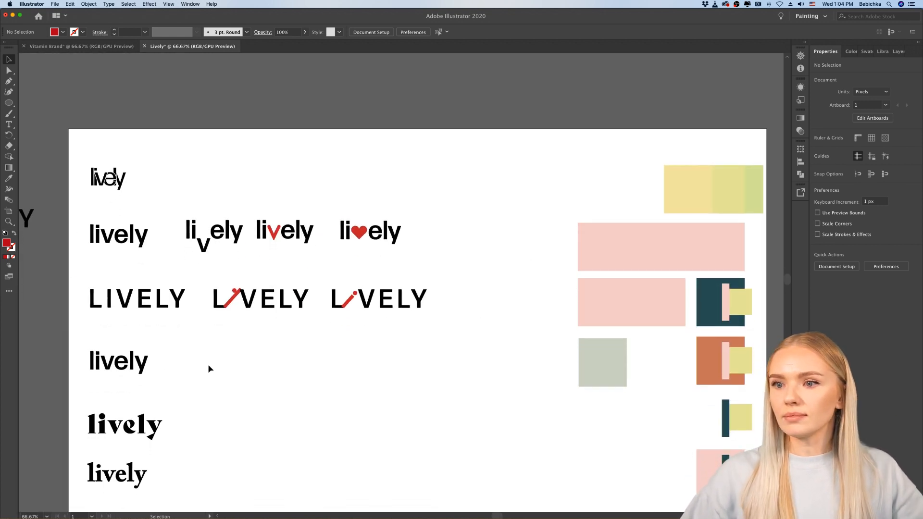
scroll(217, 336, down, 2)
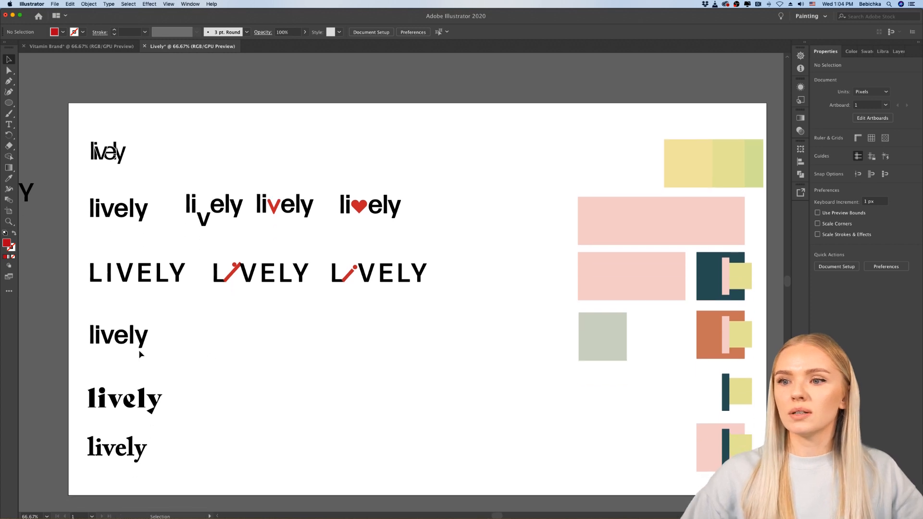
scroll(140, 353, up, 2)
scroll(139, 353, left, 1)
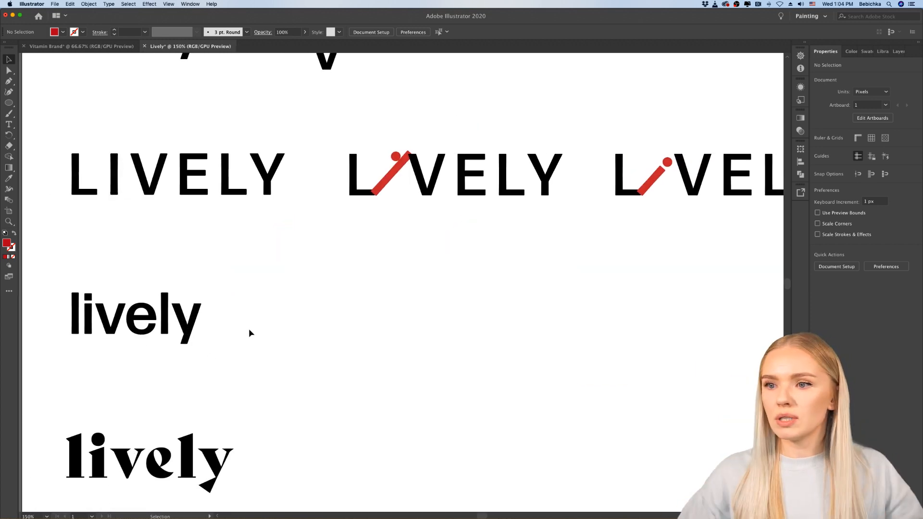
drag(181, 322, 454, 321)
click(399, 396)
key(super+z)
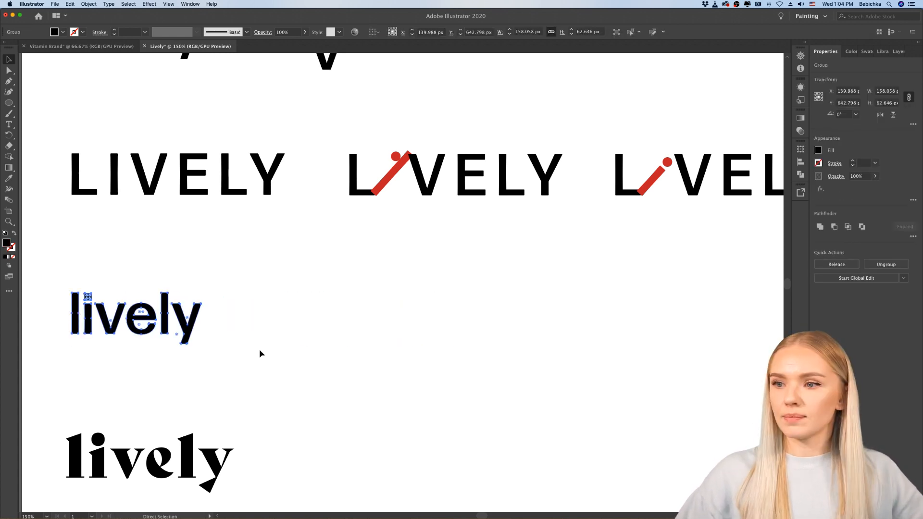
Step: Duplicate the lowercase "lively" below the uppercase row about 362 px to the right, keeping both level
drag(150, 321, 448, 324)
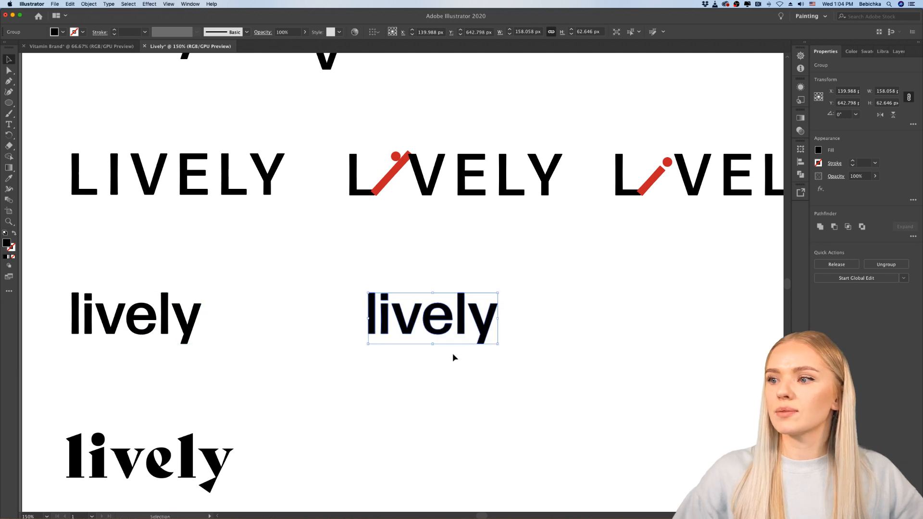
click(454, 358)
Step: Move the square "i" dot of the copied "lively" slightly up to align with the top of the "l", and leave group editing
scroll(437, 327, up, 4)
double_click(229, 206)
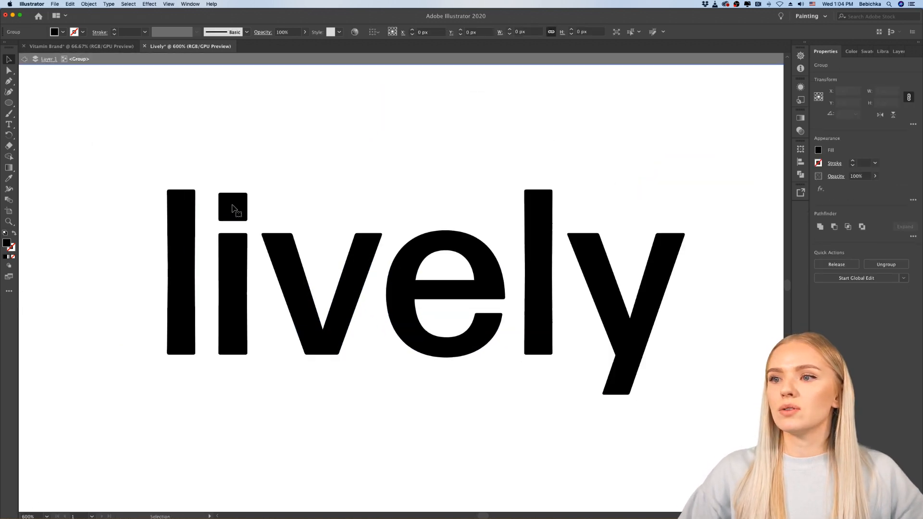
click(232, 209)
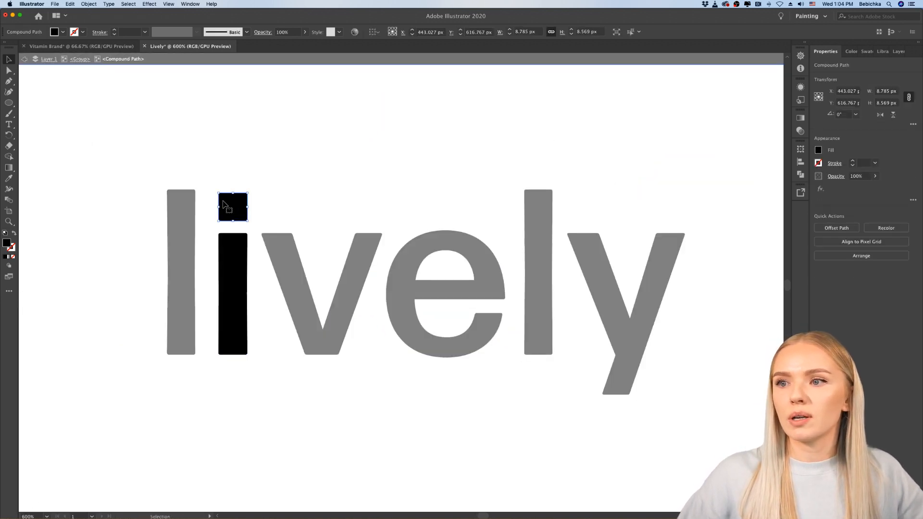
scroll(231, 205, up, 4)
drag(243, 198, 243, 195)
double_click(357, 232)
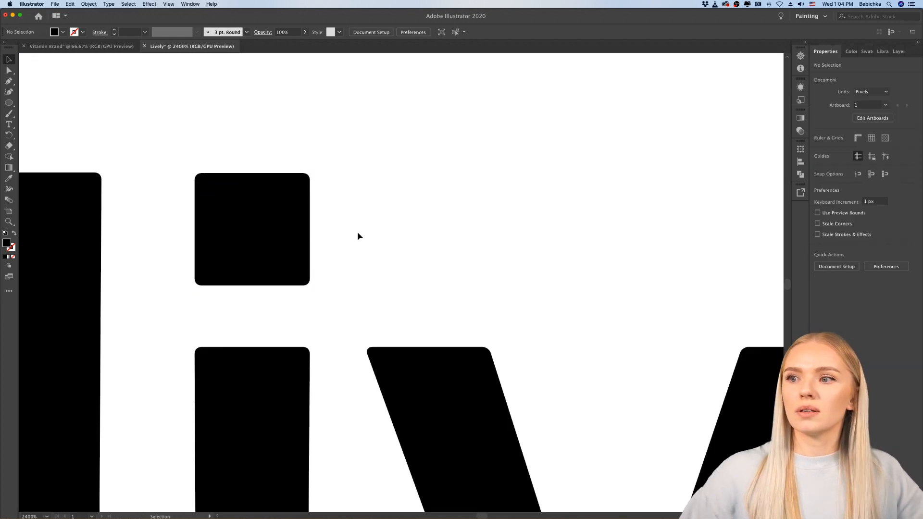
Step: Draw a rectangle about 172 × 70 px around the copied "lively", with a black stroke and no fill
scroll(357, 233, down, 4)
scroll(351, 235, right, 3)
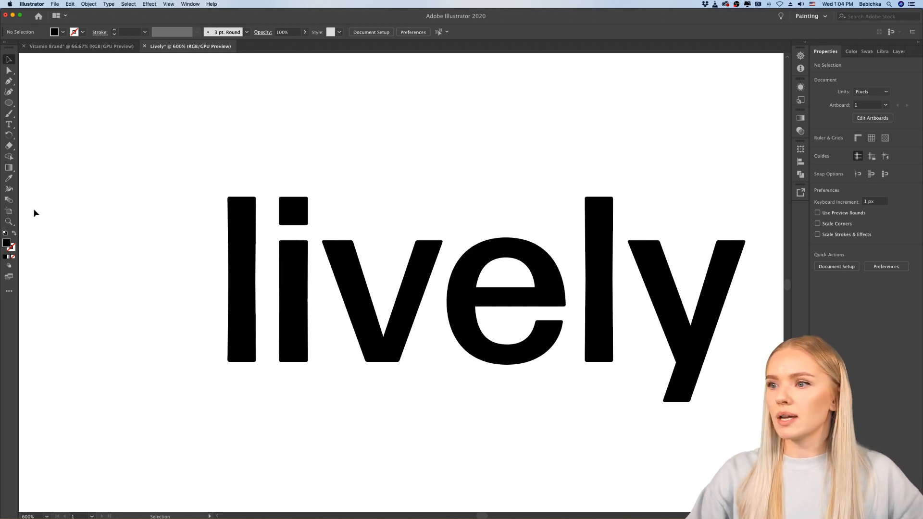
scroll(360, 188, down, 3)
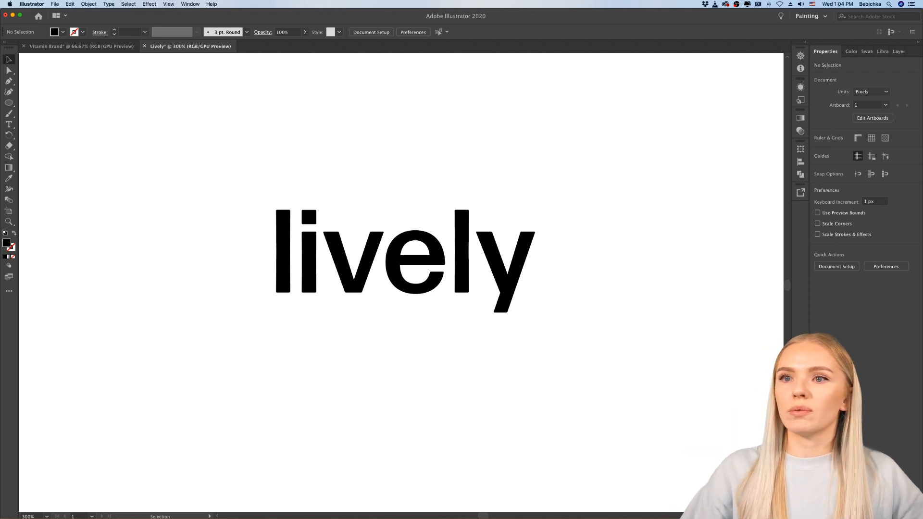
drag(8, 106, 48, 102)
drag(263, 196, 544, 310)
click(14, 234)
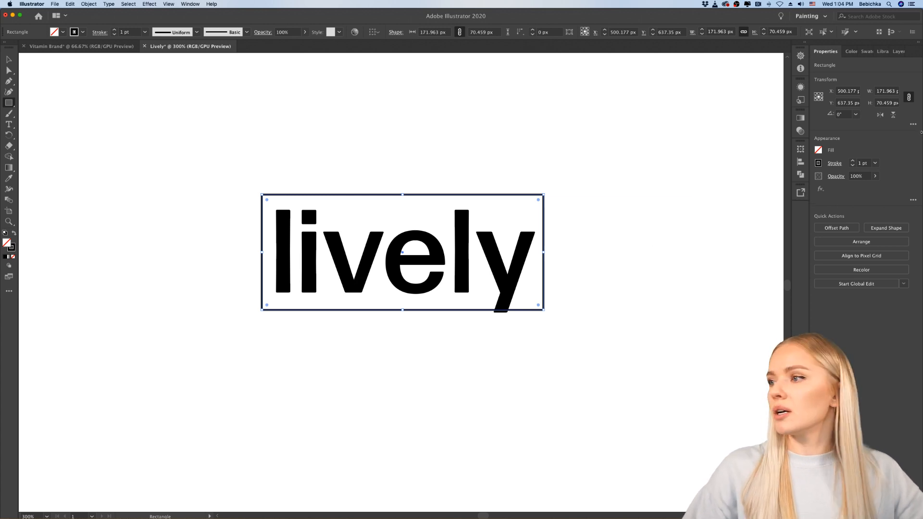
Step: Set the stroke weight of the rectangular frame to 6 pt
click(853, 162)
click(853, 162)
click(853, 162)
click(852, 162)
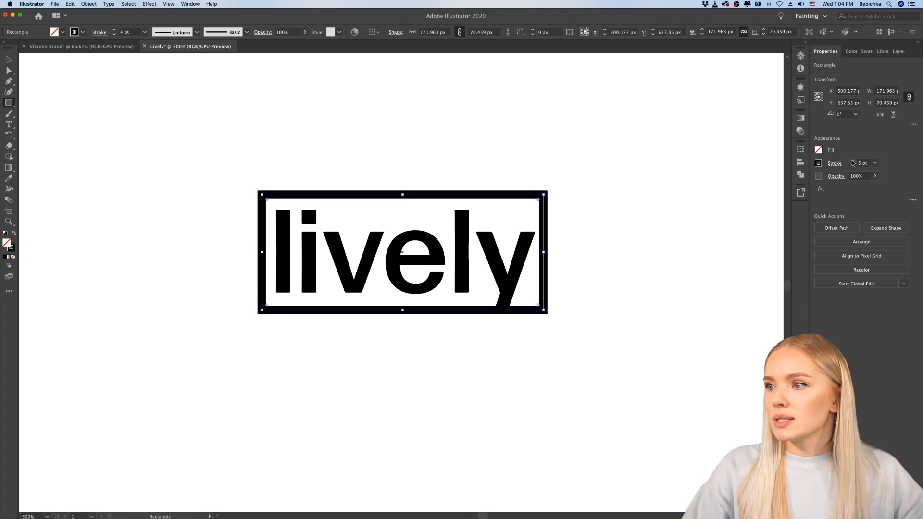
click(852, 162)
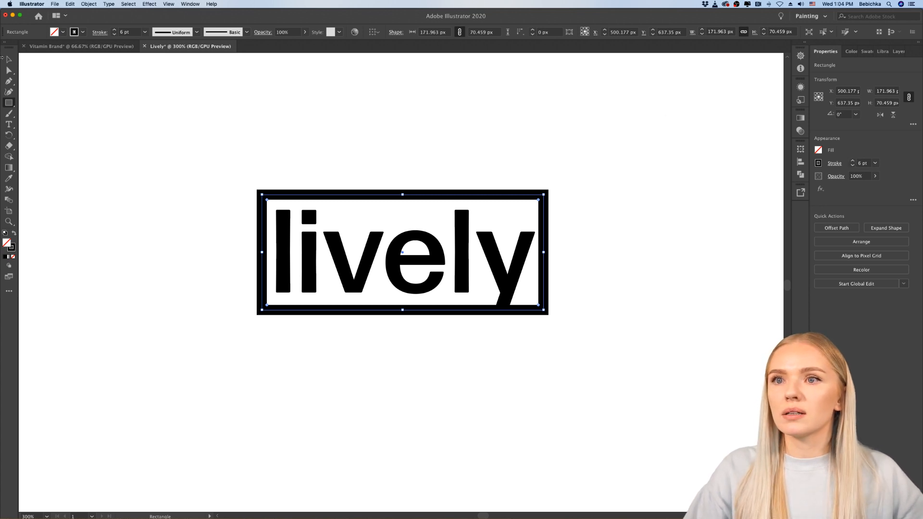
Step: Enlarge the frame to about 181 × 75 px and shift it slightly right and down so its lower bar covers the tip of the "y"
click(8, 59)
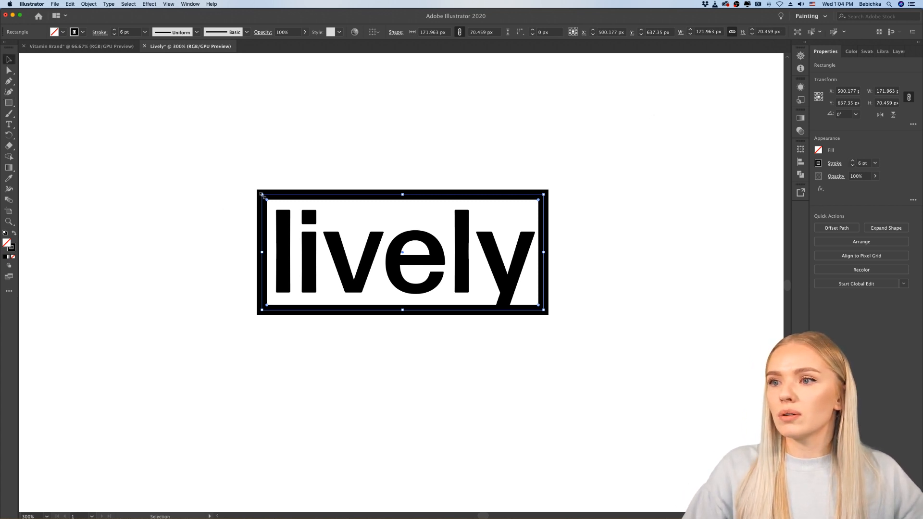
drag(262, 195, 248, 187)
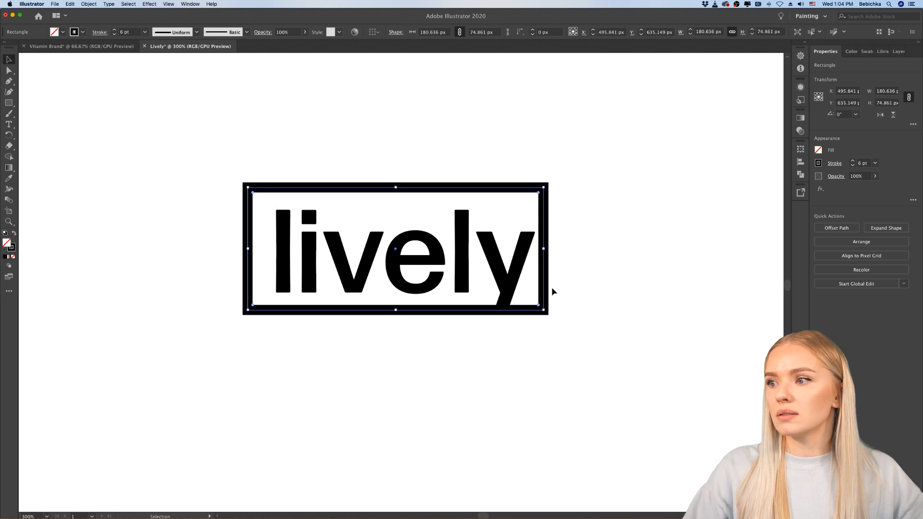
drag(545, 288, 546, 295)
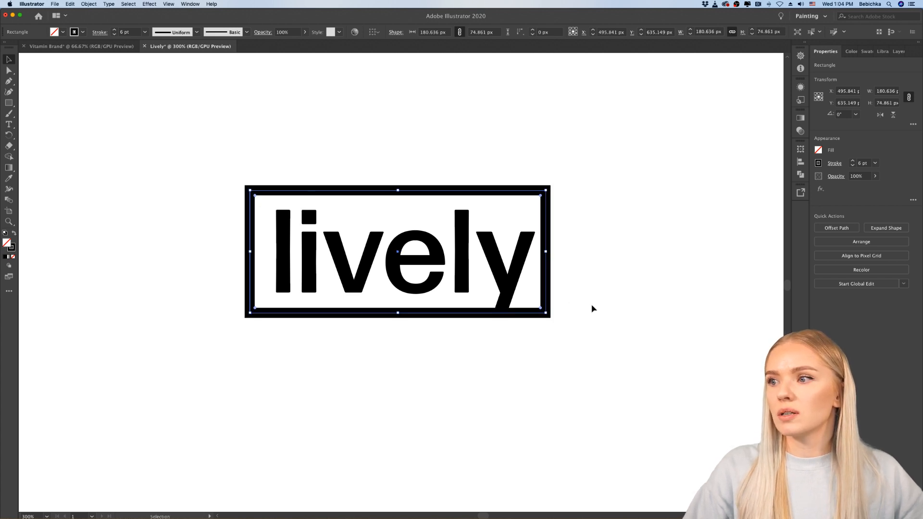
click(580, 337)
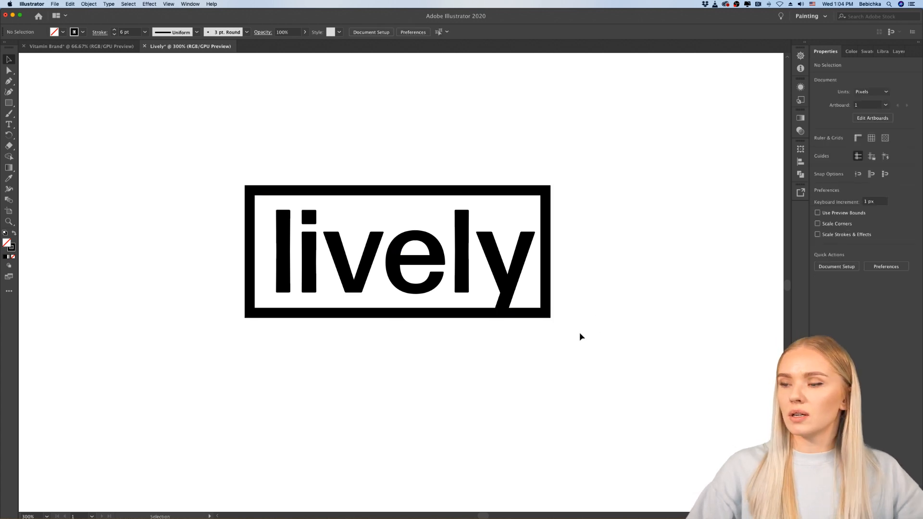
Step: Widen the frame to about 183 px by extending its right edge past the "y"
click(508, 300)
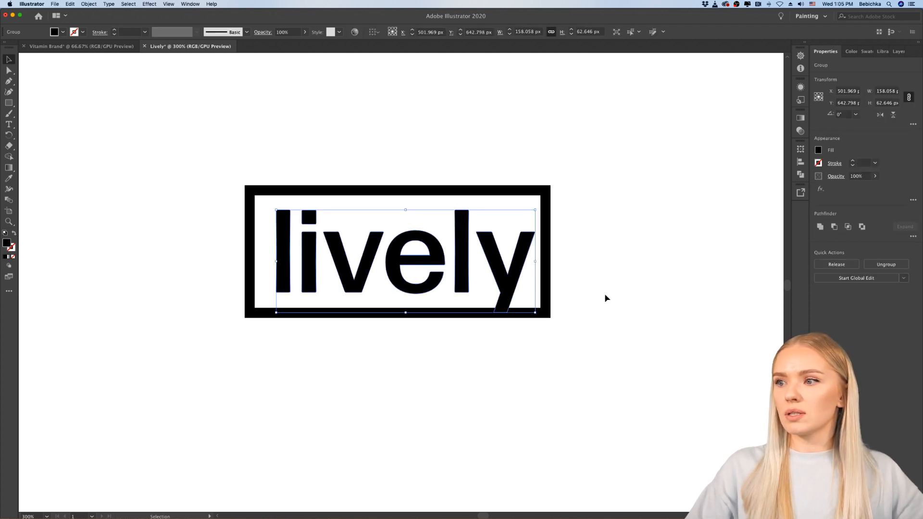
click(605, 294)
click(547, 254)
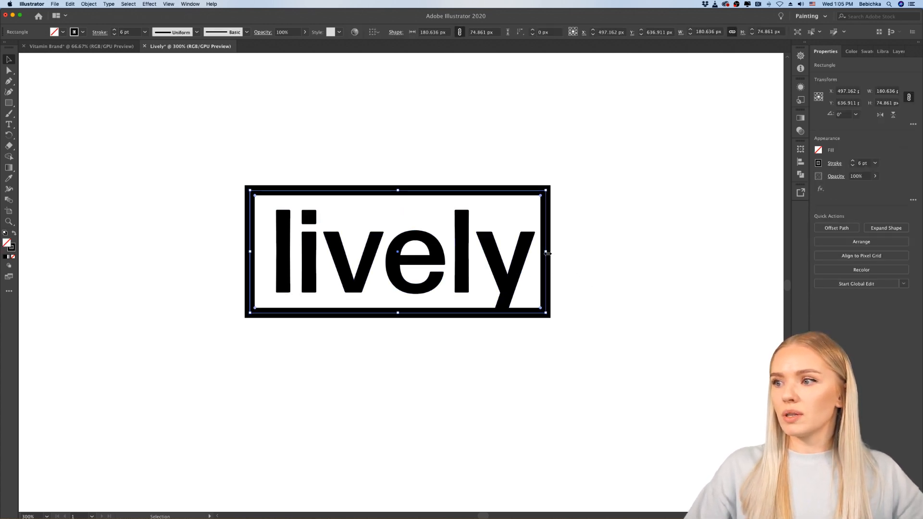
drag(547, 253, 551, 253)
click(581, 303)
scroll(581, 317, down, 3)
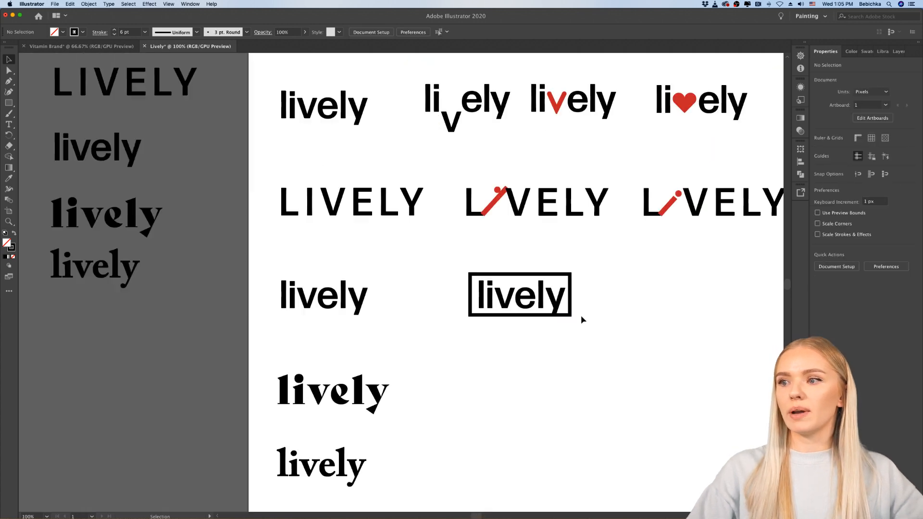
scroll(582, 319, up, 5)
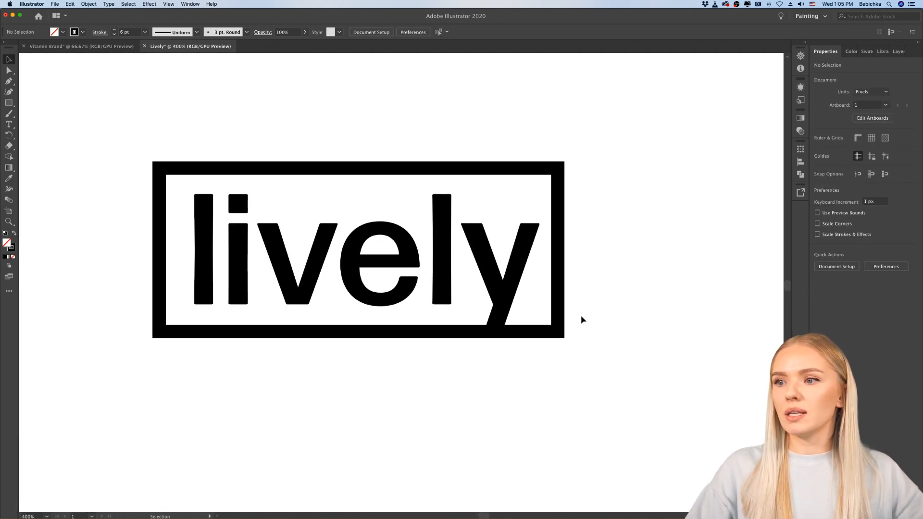
double_click(501, 318)
click(500, 318)
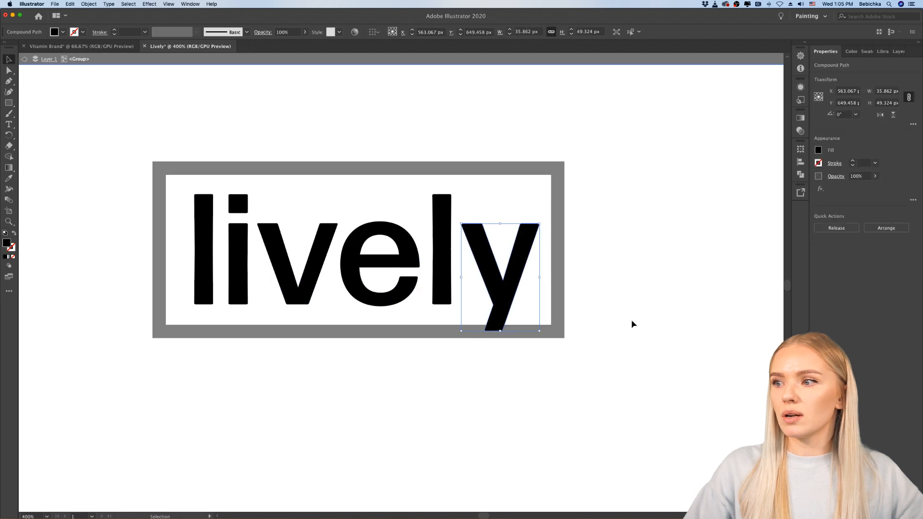
double_click(632, 325)
Step: Convert the frame's stroke into a filled shape with Outline Stroke
click(560, 314)
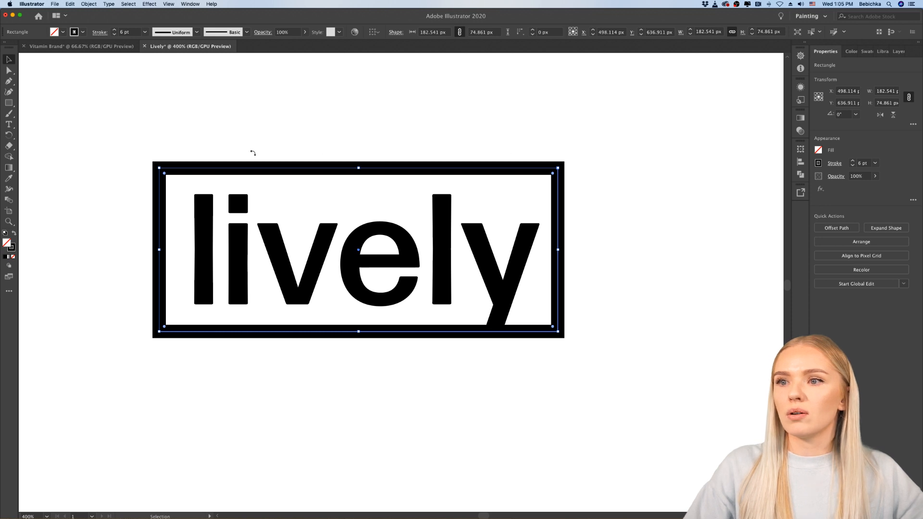
click(89, 5)
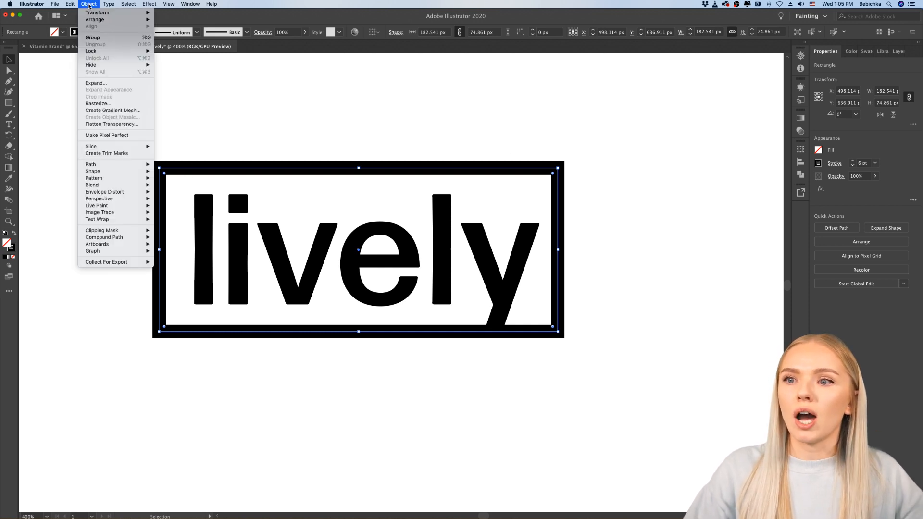
mouse_move(114, 167)
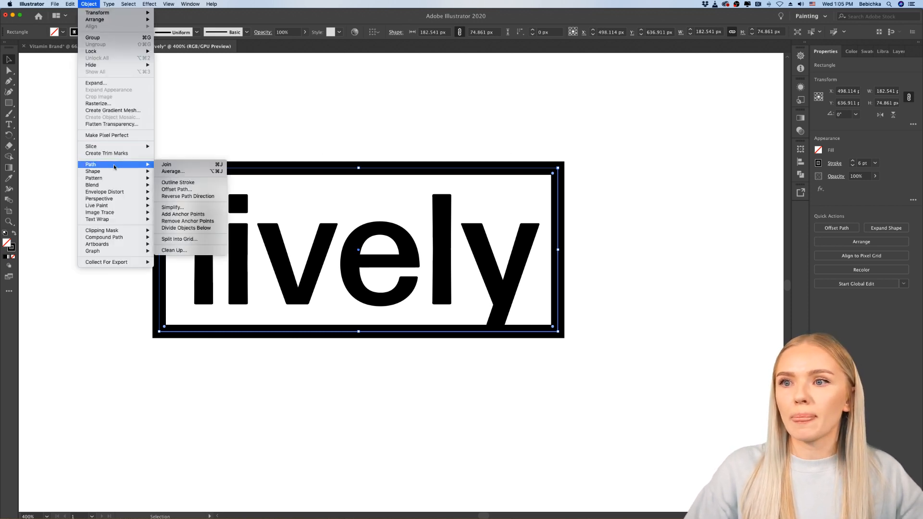
click(186, 183)
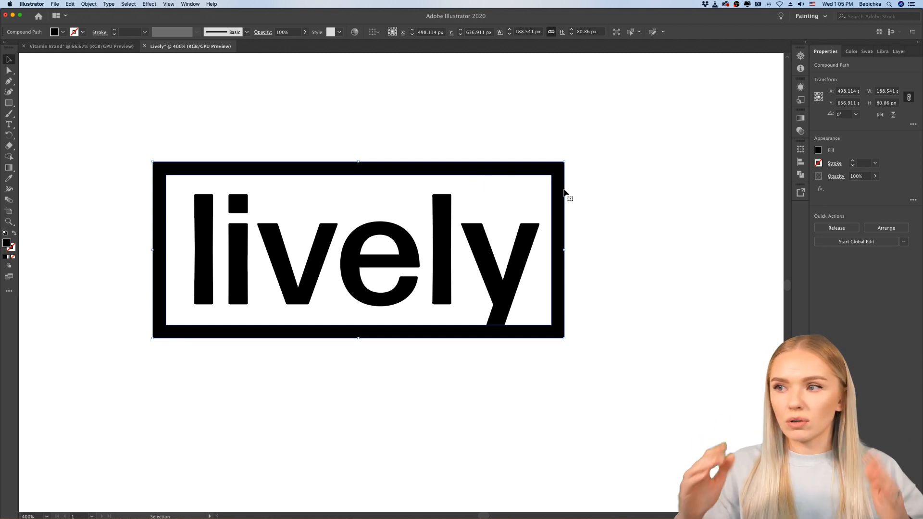
click(578, 208)
click(547, 327)
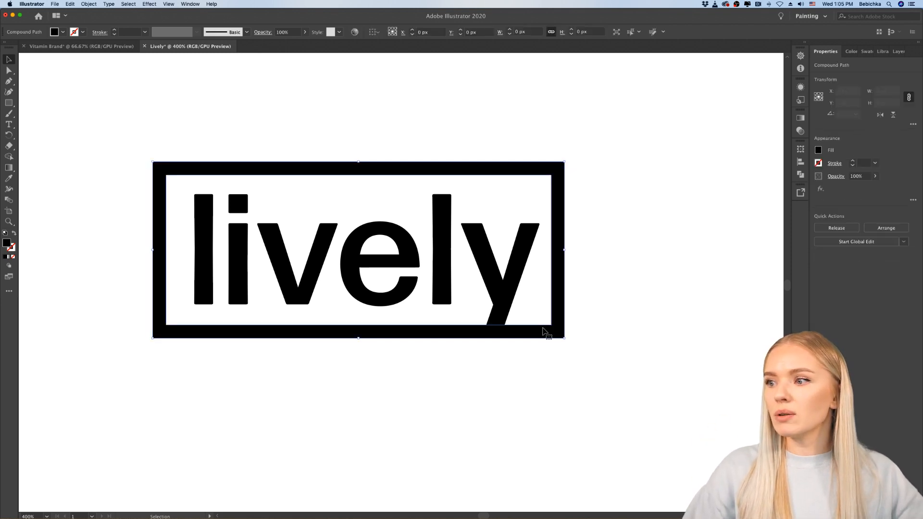
shift+click(503, 315)
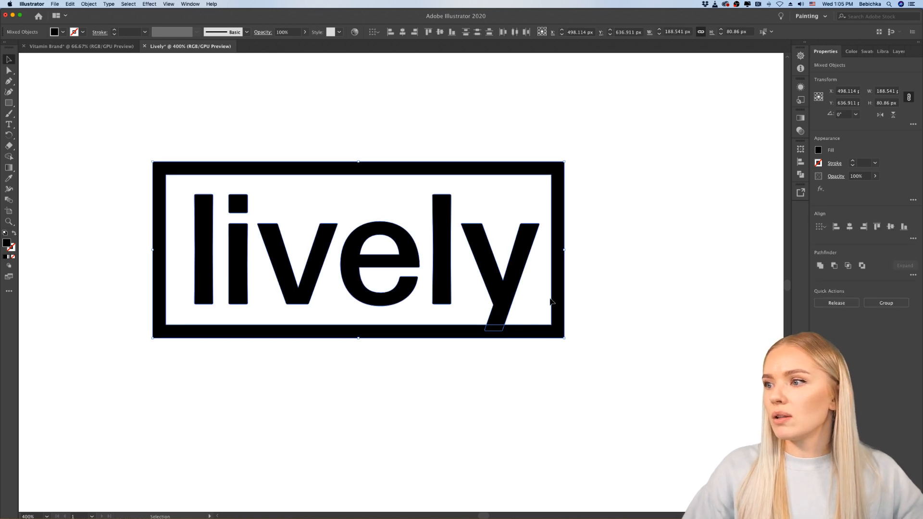
click(534, 302)
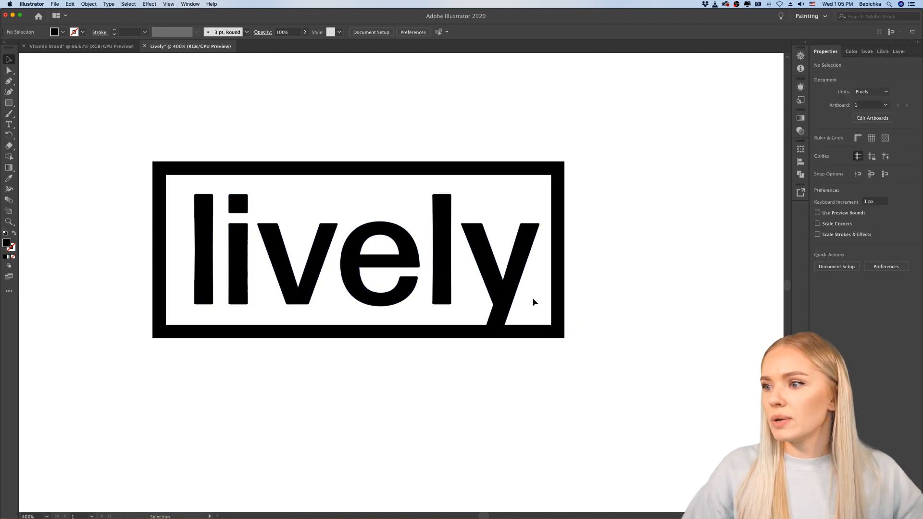
Step: Draw a rectangle about 15 × 12 px below the frame and fill it with white (FFFFFF)
click(9, 106)
click(49, 101)
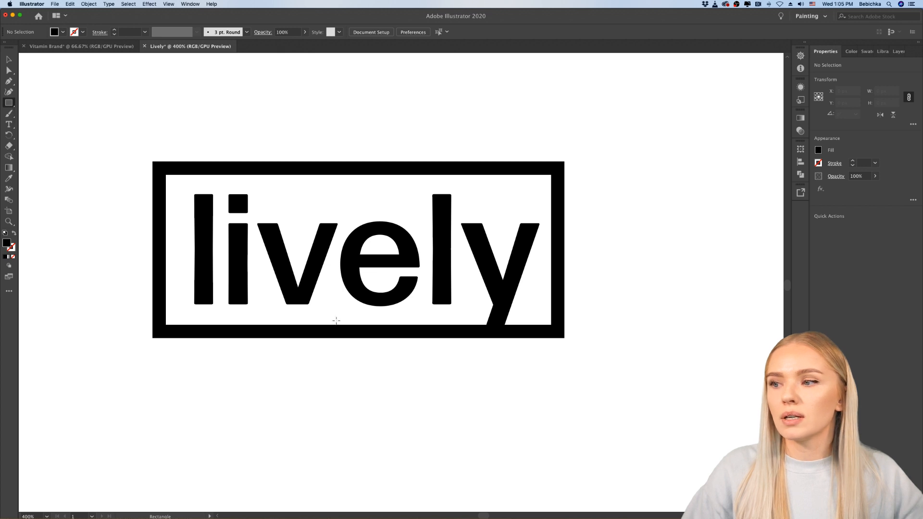
drag(394, 360, 426, 388)
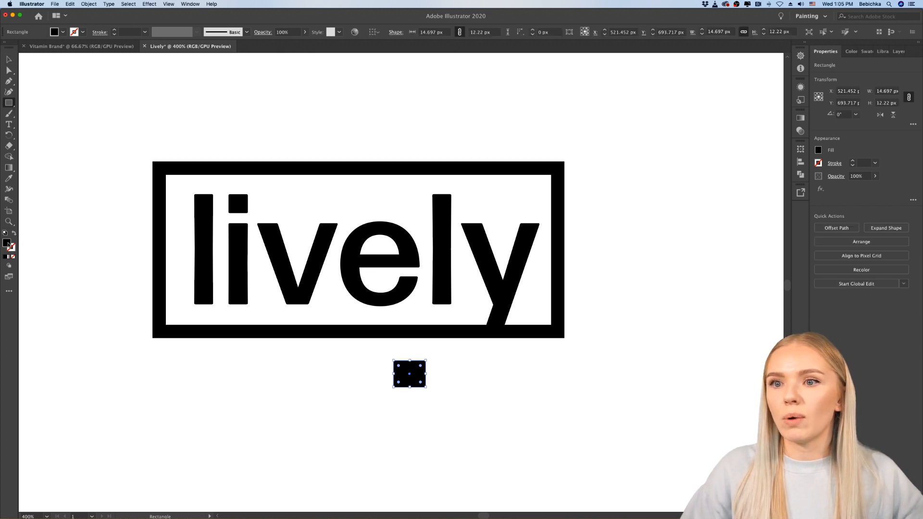
double_click(8, 244)
drag(356, 228, 335, 203)
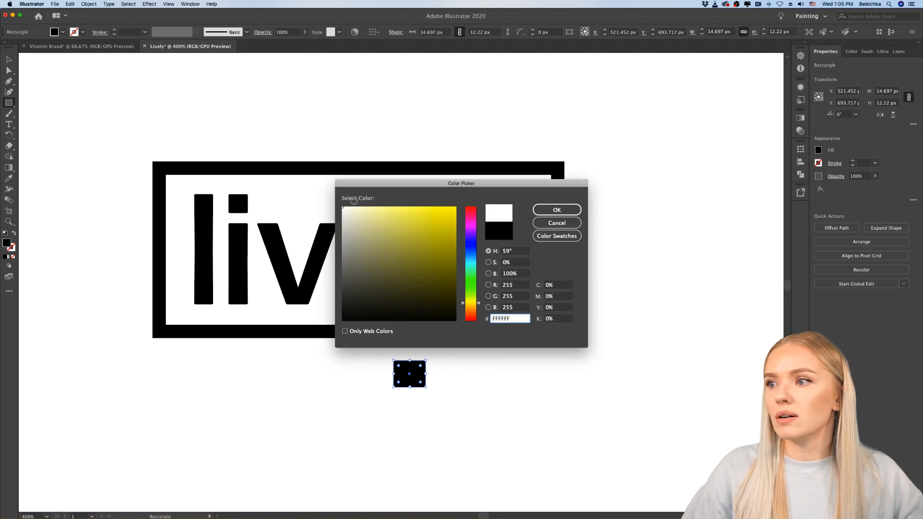
click(557, 210)
key(v)
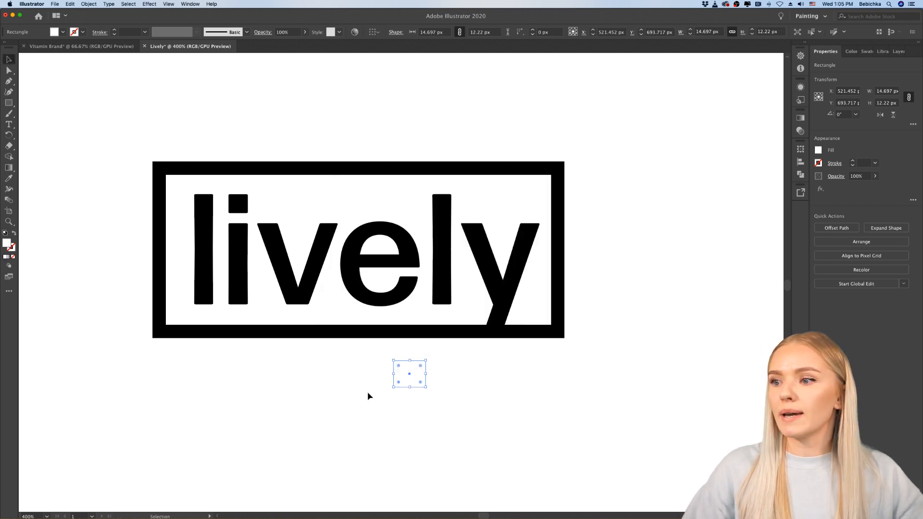
Step: Place the white rectangle, rotated to about 344° and stretched to about 15 × 13 px, over the frame's lower bar at the tip of the "y"
drag(413, 378, 447, 366)
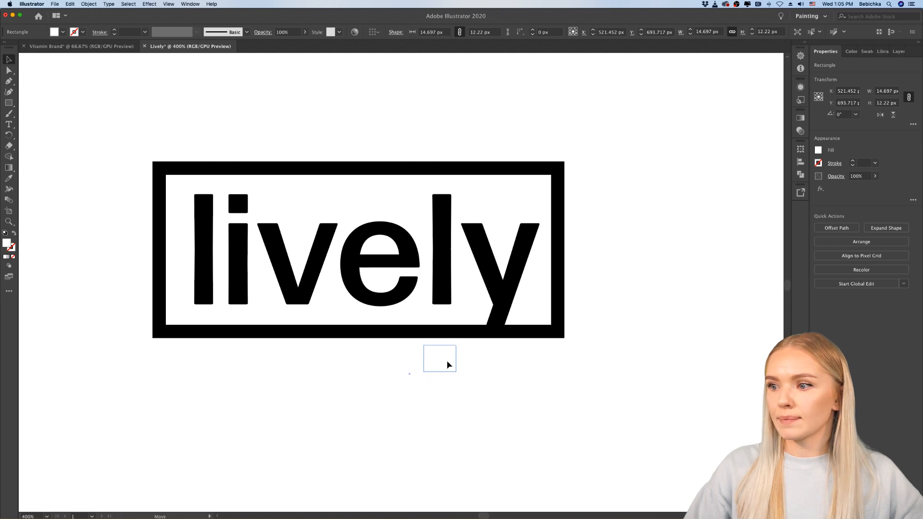
drag(492, 342, 524, 365)
key(super+equal)
key(super+equal)
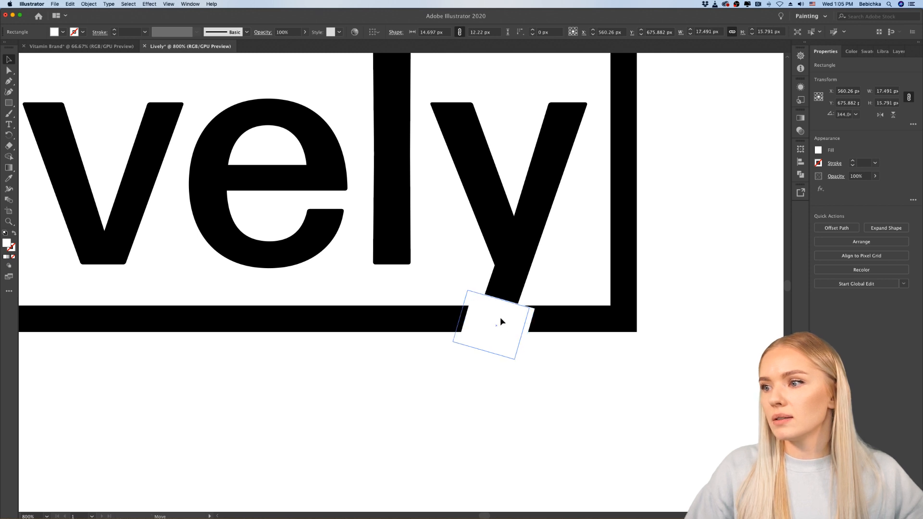
drag(506, 327, 500, 295)
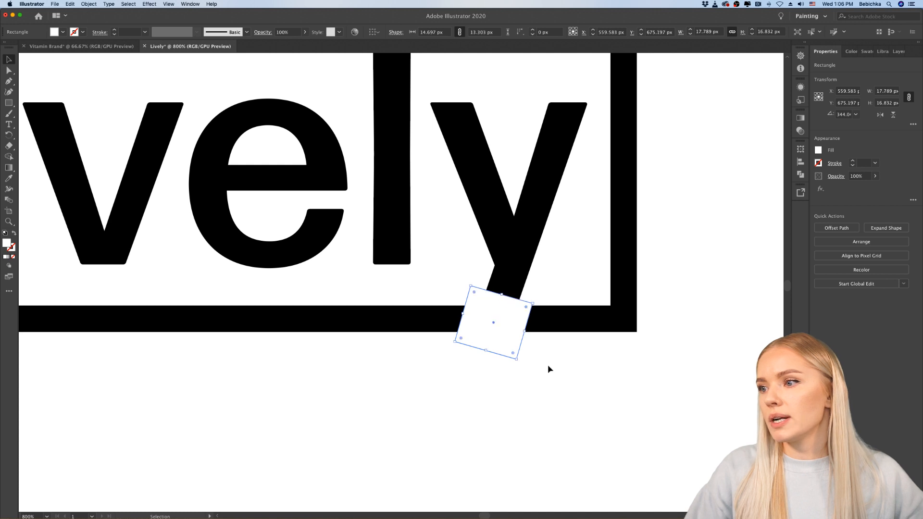
click(546, 356)
click(518, 329)
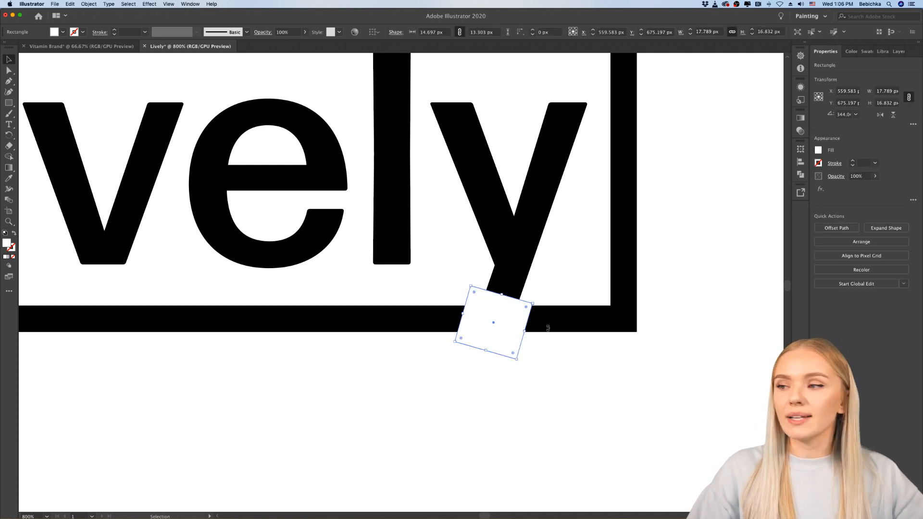
Step: Subtract the white rectangle from the frame with Minus Front, cutting a slanted gap in the lower bar around the "y"
shift+click(601, 327)
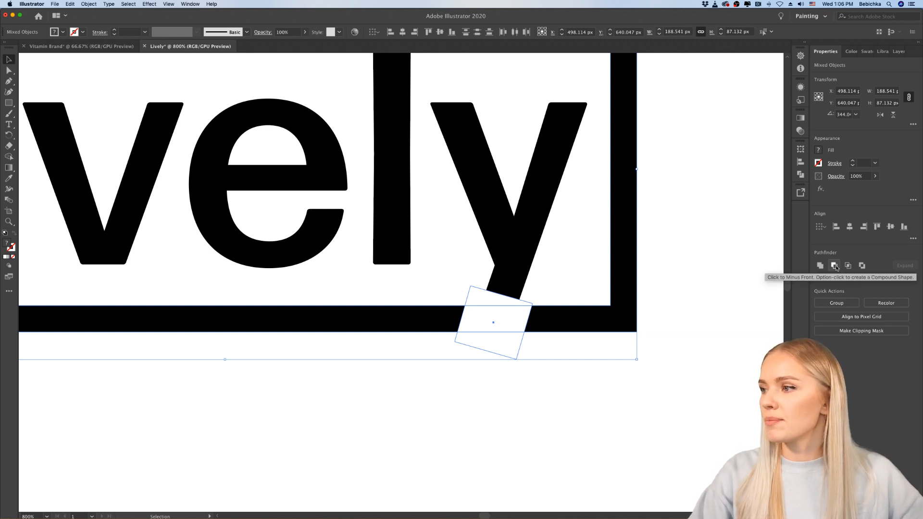
click(836, 267)
click(656, 403)
scroll(656, 404, down, 3)
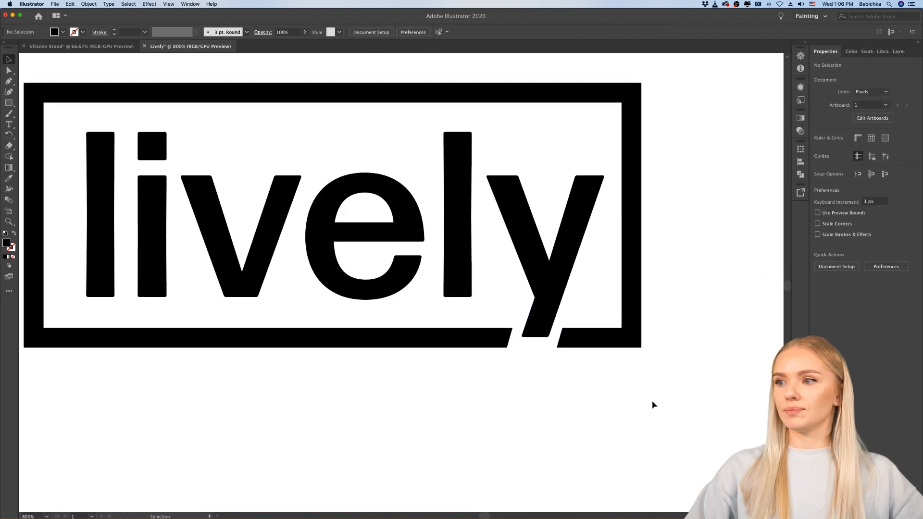
scroll(643, 377, up, 3)
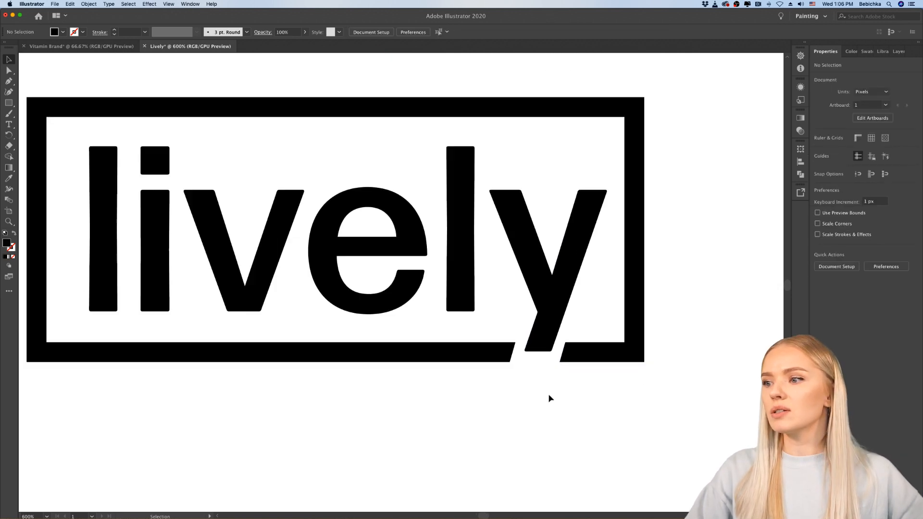
Step: Draw a closed black four-sided shape with the Pen tool that extends the "y" tail along its slant through the gap and below the frame
scroll(549, 397, up, 2)
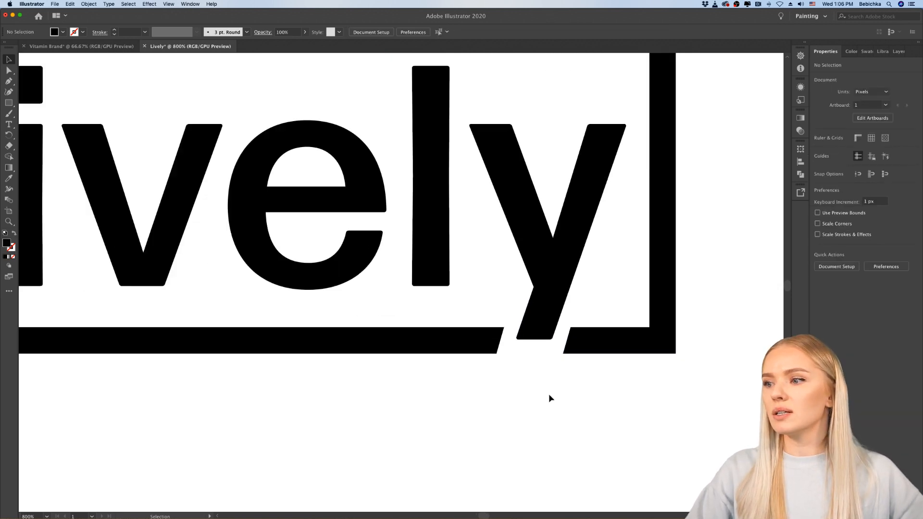
click(7, 103)
click(7, 103)
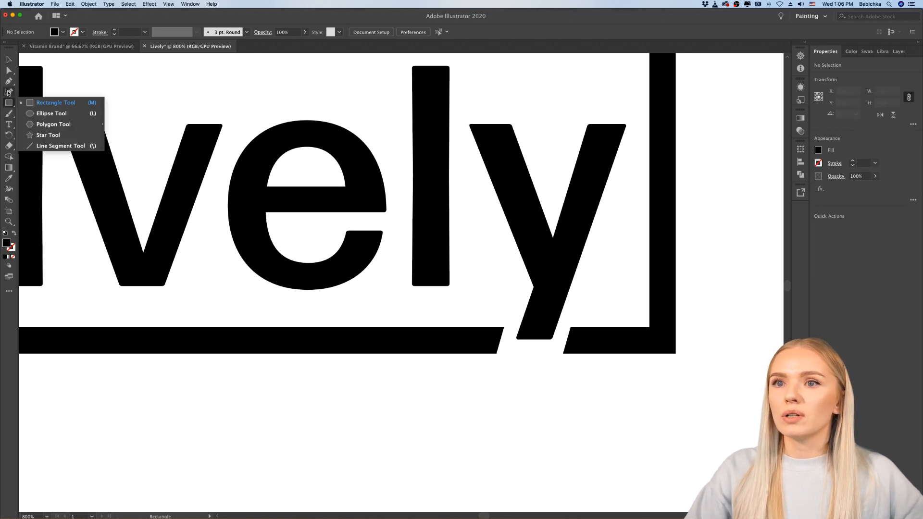
click(9, 82)
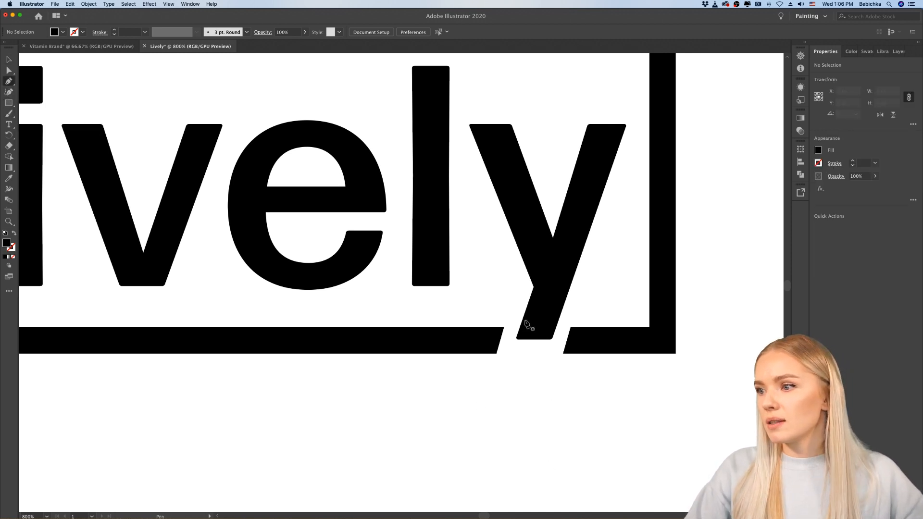
scroll(525, 323, up, 3)
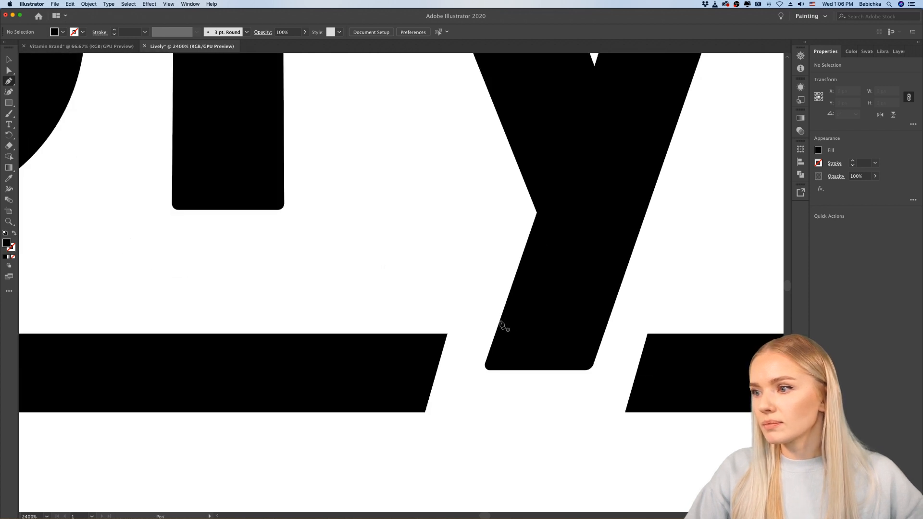
click(500, 321)
scroll(502, 323, down, 3)
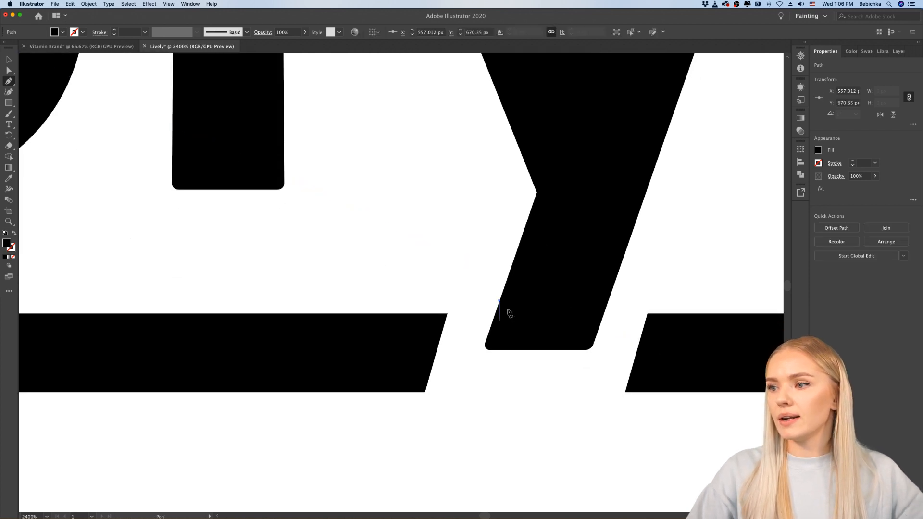
click(443, 454)
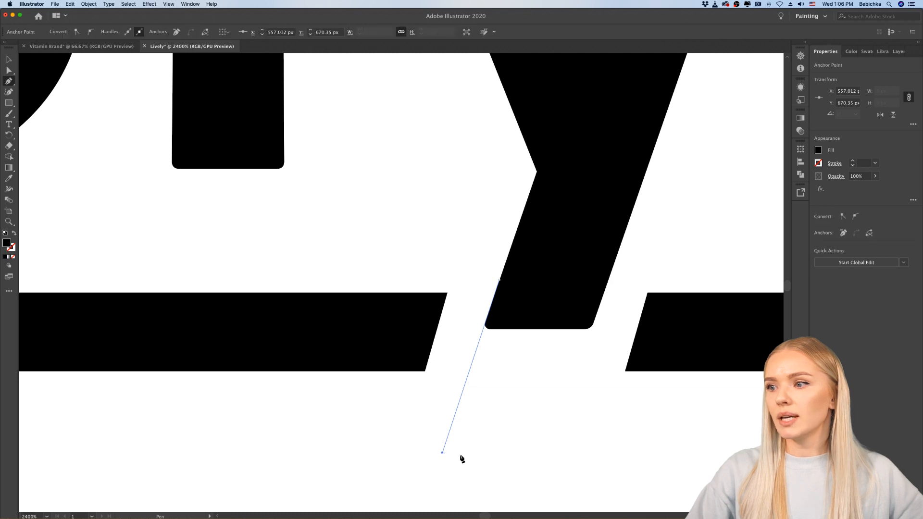
click(560, 453)
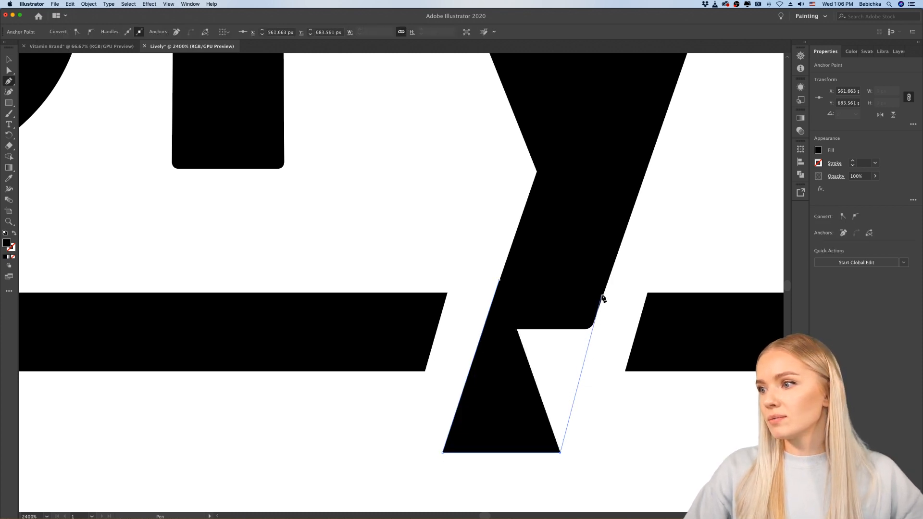
key(super+z)
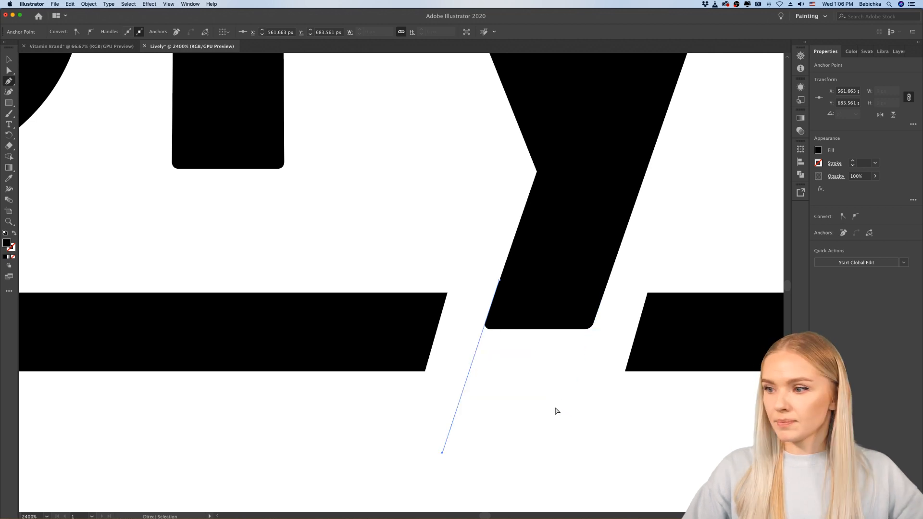
click(546, 453)
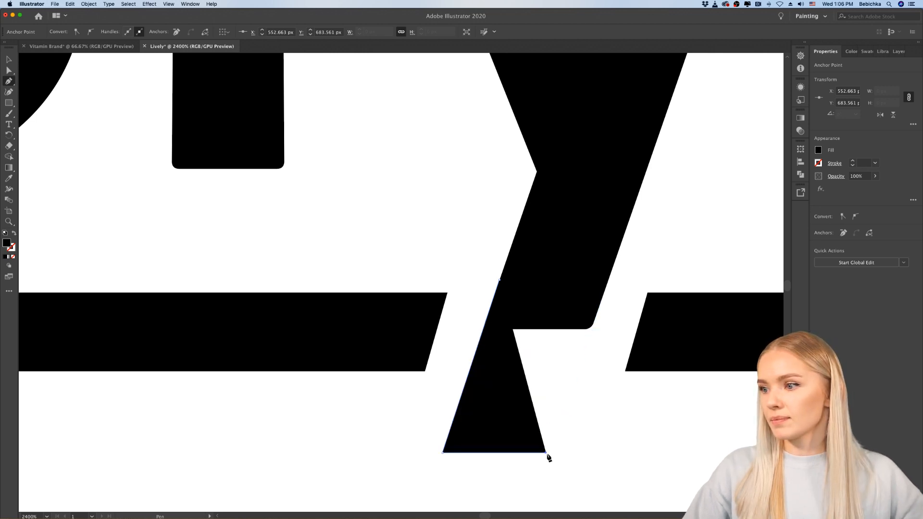
click(604, 292)
click(500, 280)
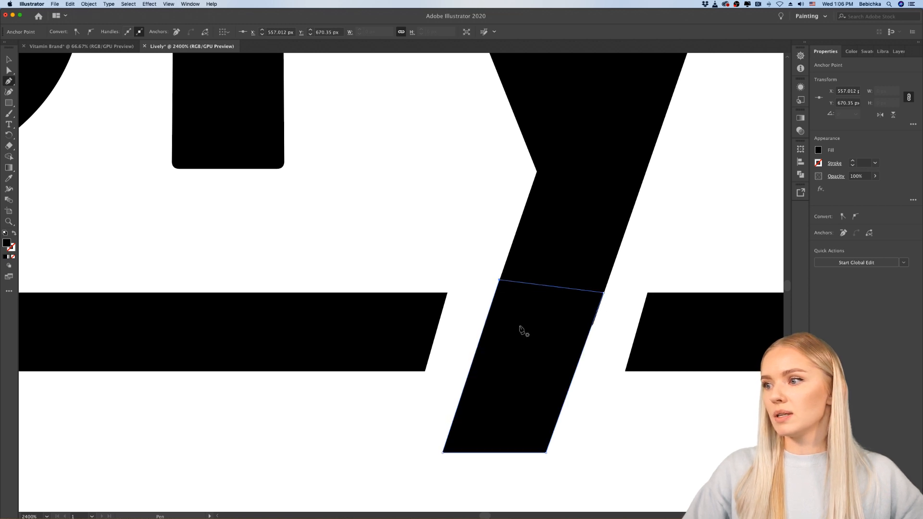
key(super+0)
click(7, 59)
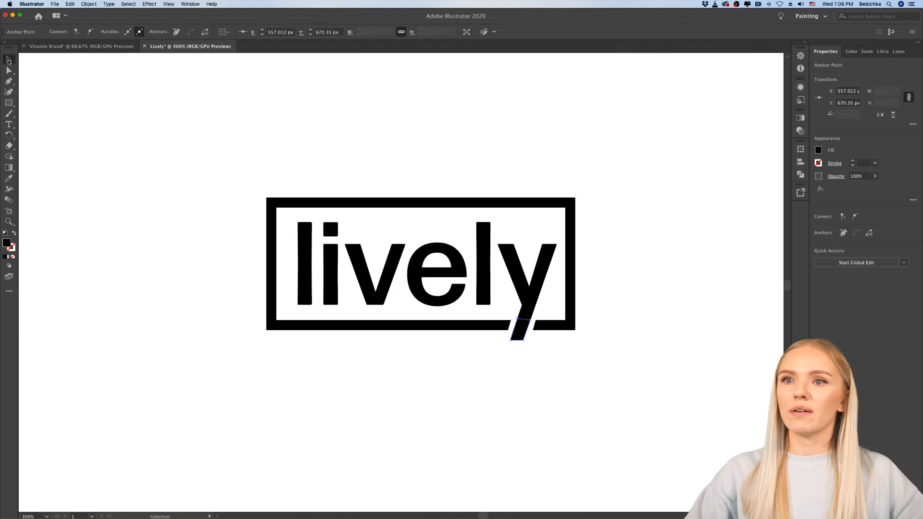
click(135, 303)
Step: Examine the framed wordmark with the extended "y" up close and beside the other logo variants
scroll(151, 321, down, 5)
scroll(172, 325, up, 5)
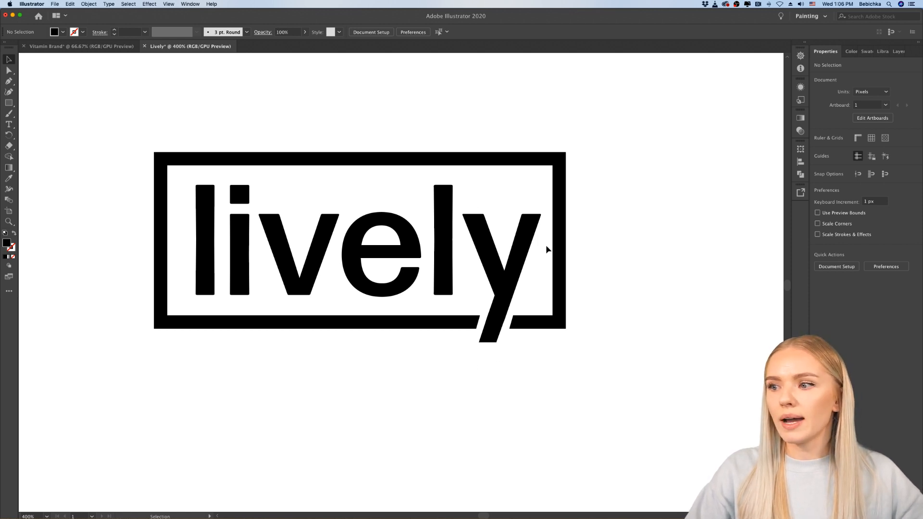
scroll(553, 380, up, 2)
scroll(529, 375, left, 3)
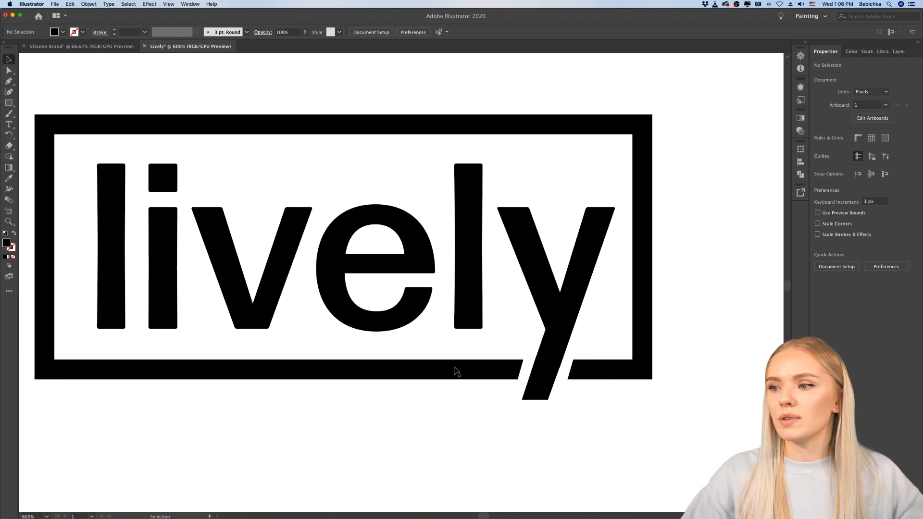
scroll(454, 370, down, 3)
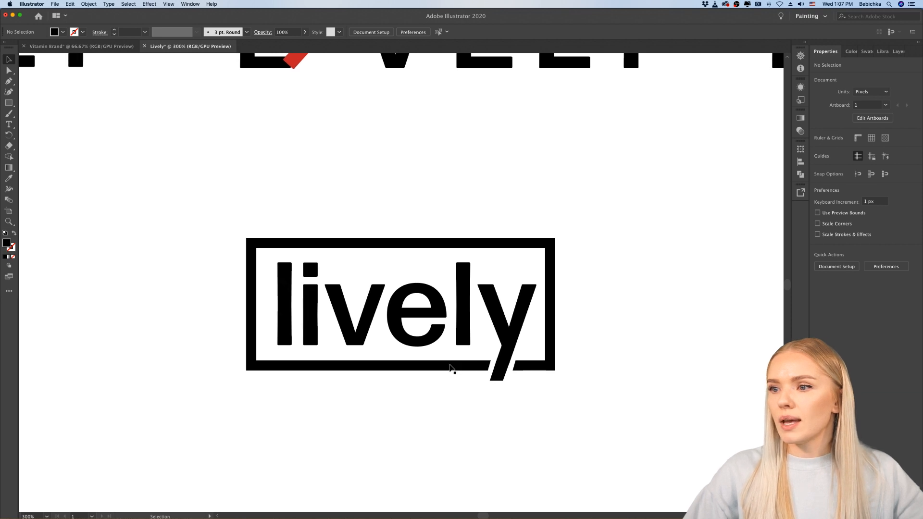
scroll(451, 370, down, 8)
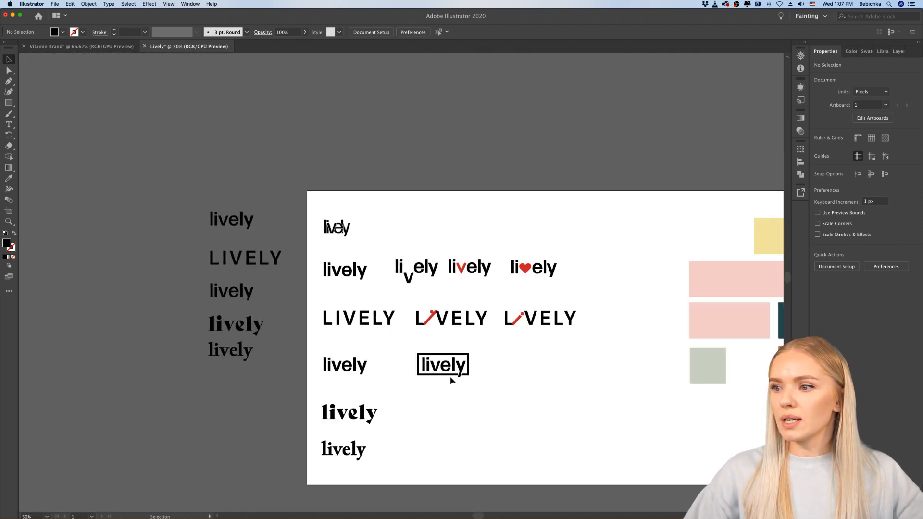
scroll(451, 377, down, 2)
scroll(460, 362, up, 1)
scroll(459, 362, down, 2)
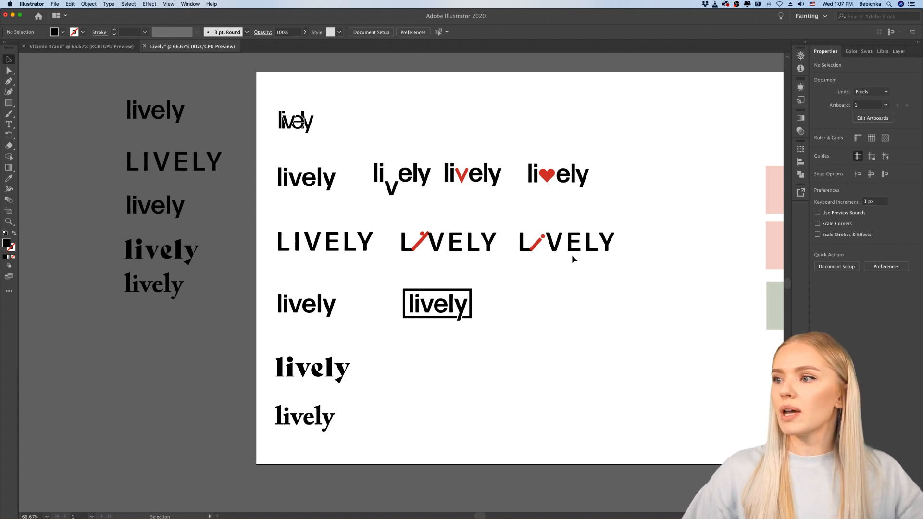
Step: Recolor the frame with the sage green sampled from the square color swatch using the Eyedropper
scroll(471, 338, up, 5)
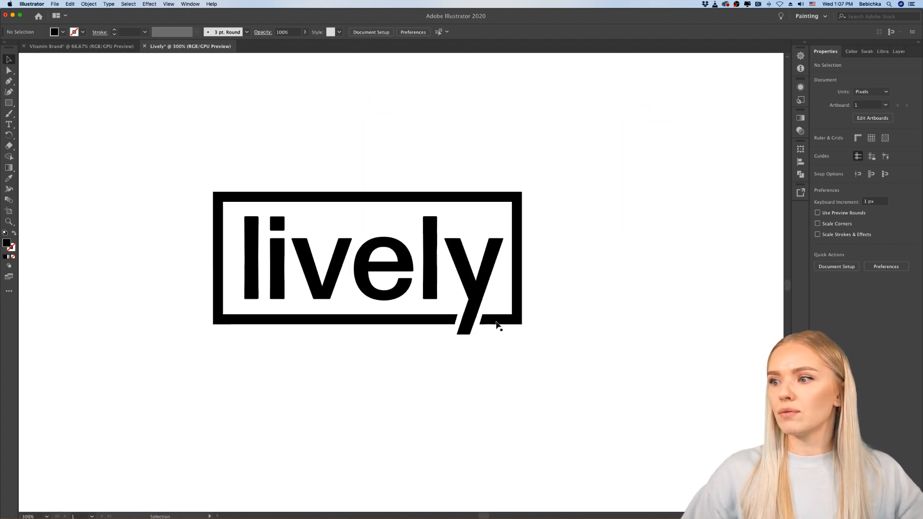
click(497, 325)
scroll(261, 391, down, 2)
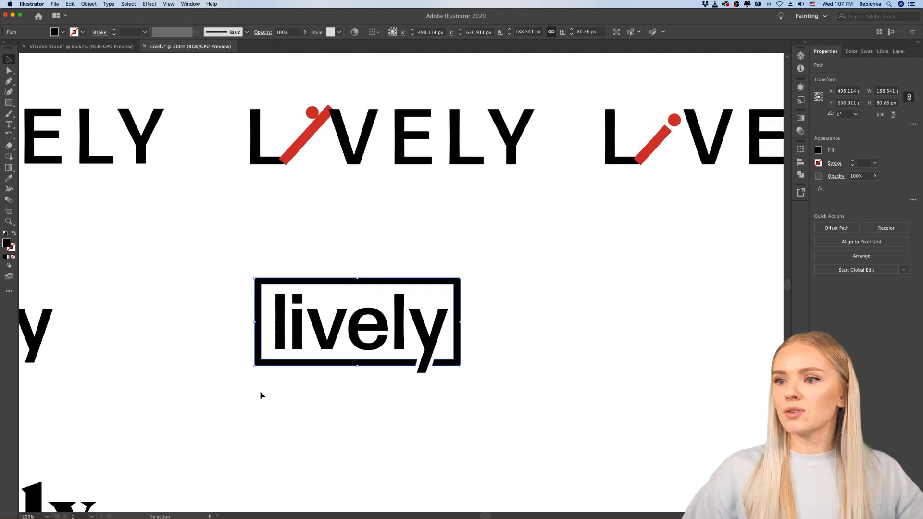
click(9, 178)
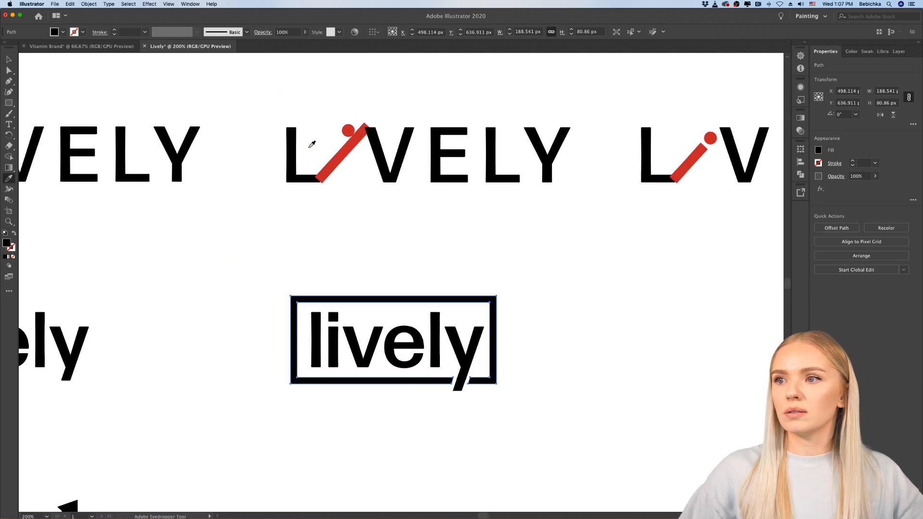
scroll(369, 226, down, 2)
scroll(369, 226, right, 5)
scroll(369, 226, right, 3)
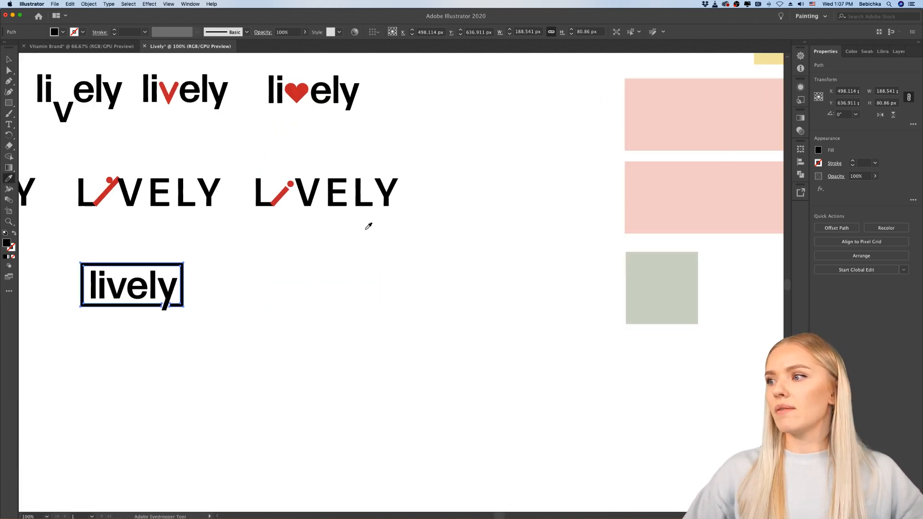
click(696, 282)
scroll(47, 300, left, 6)
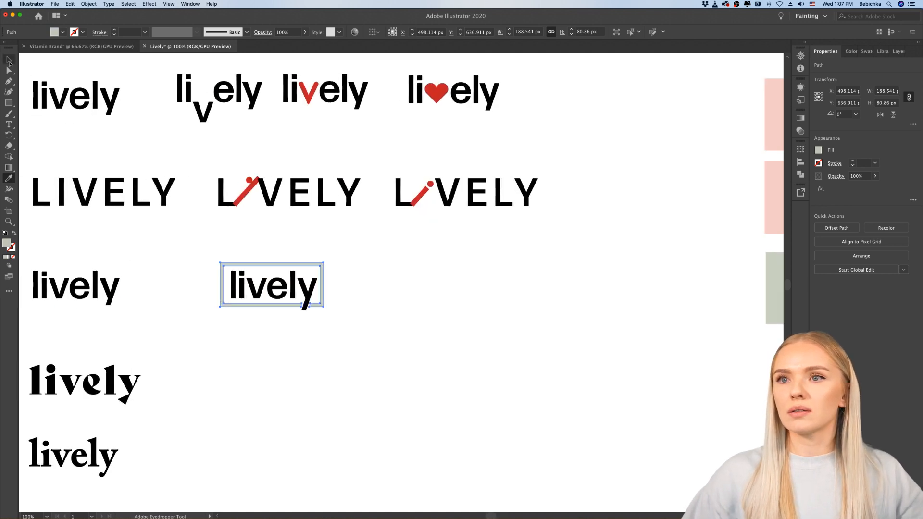
click(8, 59)
click(229, 359)
scroll(229, 359, up, 3)
scroll(228, 359, up, 3)
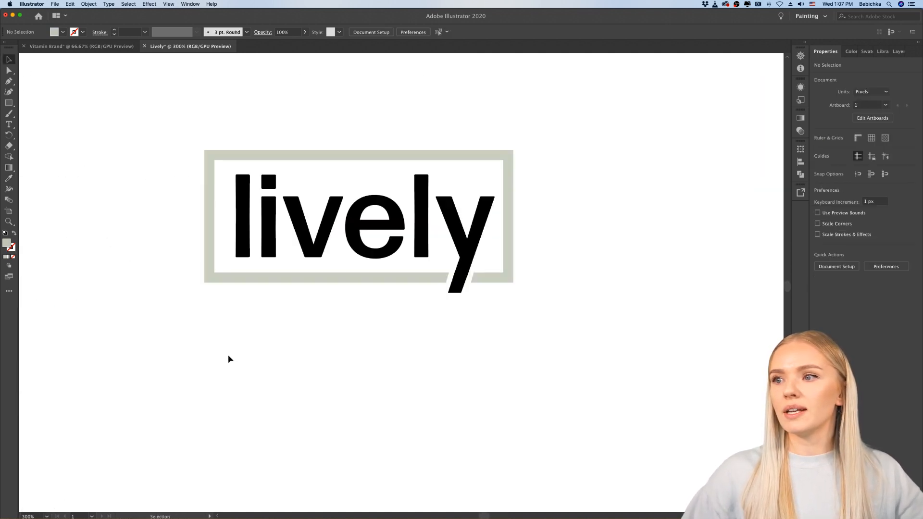
Step: Merge the "lively" lettering and the black "y" tail extension into one shape with Pathfinder Unite
scroll(229, 358, down, 4)
scroll(229, 359, down, 1)
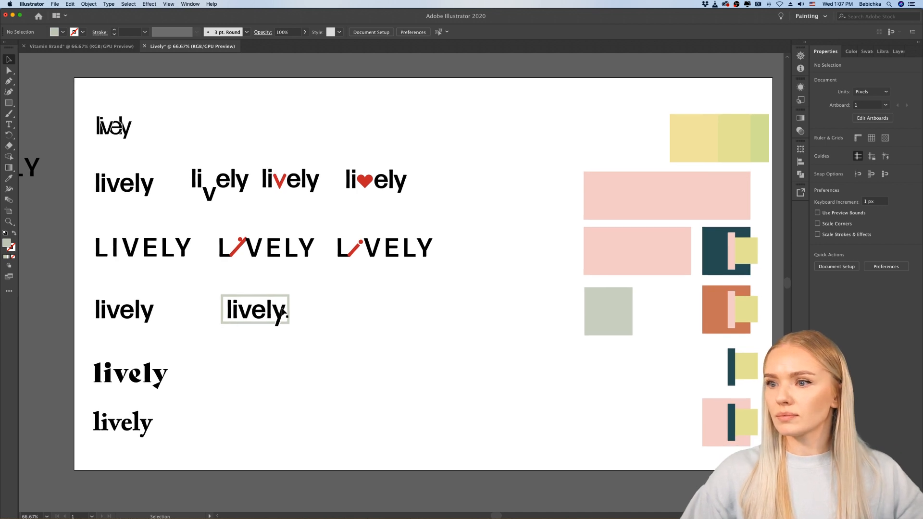
click(281, 314)
scroll(281, 314, up, 6)
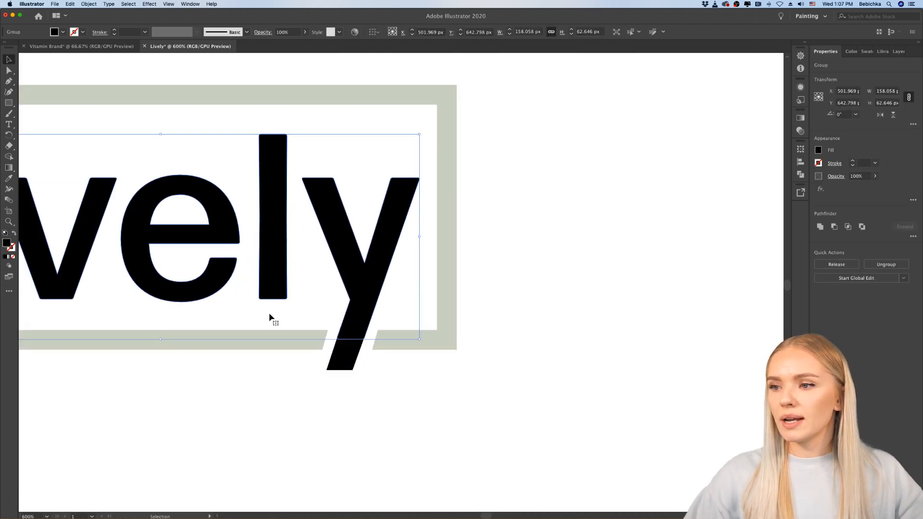
click(348, 368)
shift+click(367, 289)
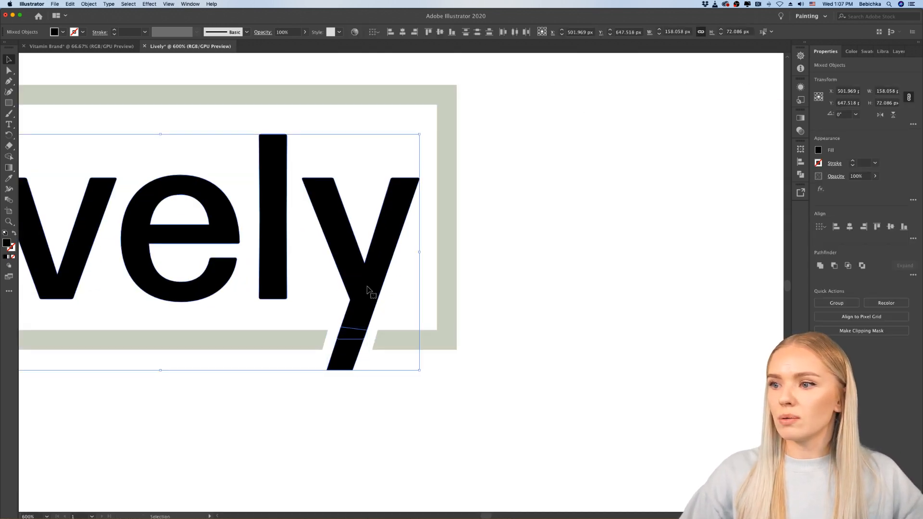
click(821, 266)
click(549, 385)
Step: Examine the merged wordmark among the variants and up close, comparing the letters' corners with the end of the "y" tail
key(super+minus)
key(super+minus)
key(super+minus)
key(super+minus)
key(super+minus)
key(super+minus)
key(super+minus)
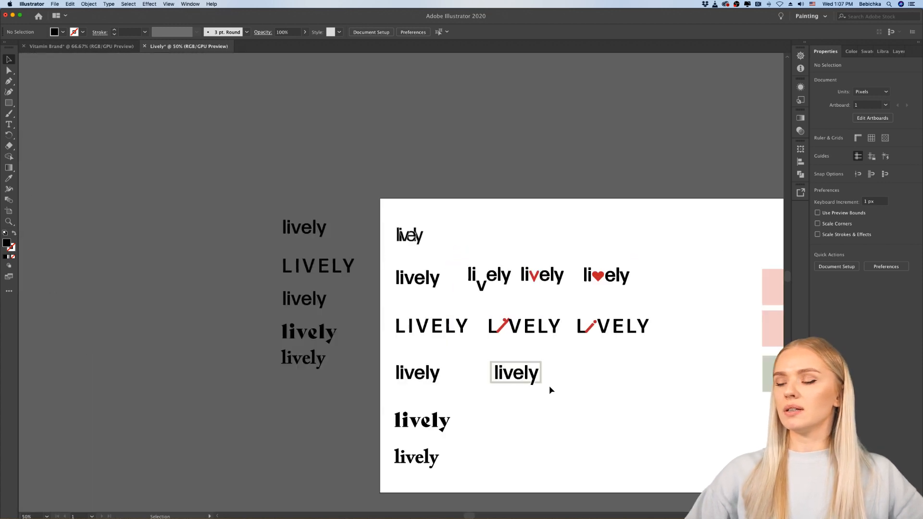
key(super+equal)
key(super+equal)
key(super+equal)
key(super+equal)
key(super+equal)
key(super+equal)
key(super+equal)
key(super+equal)
key(super+equal)
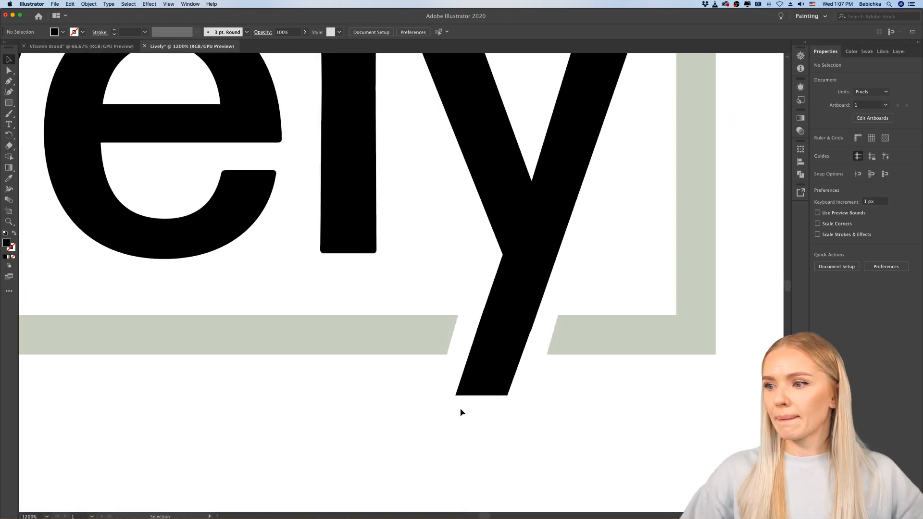
key(super+minus)
key(super+minus)
drag(432, 307, 475, 339)
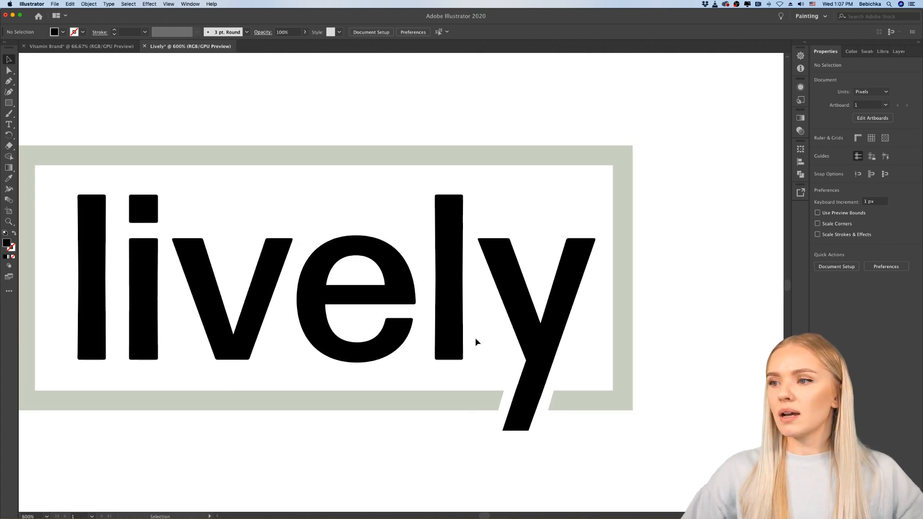
key(super+equal)
key(super+equal)
key(super+equal)
key(super+equal)
key(super+equal)
key(super+equal)
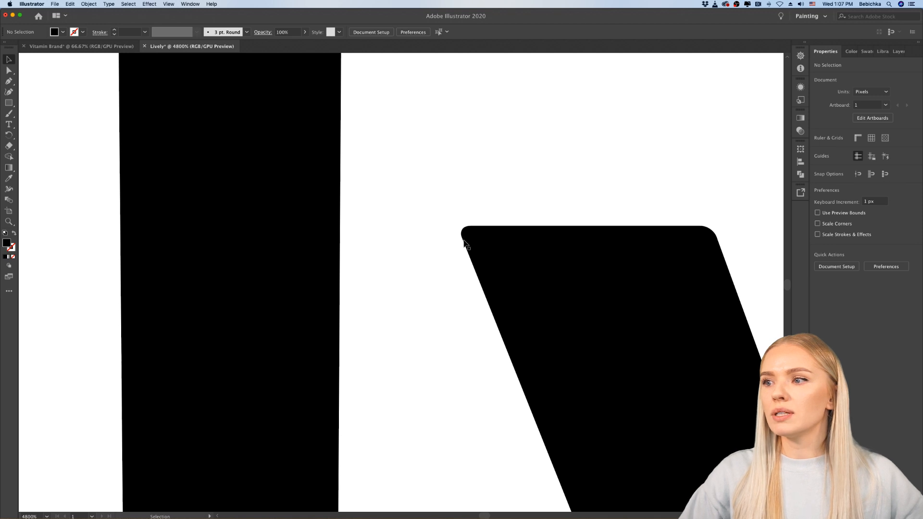
key(super+minus)
key(super+minus)
key(super+minus)
key(super+minus)
key(super+minus)
key(super+minus)
key(super+minus)
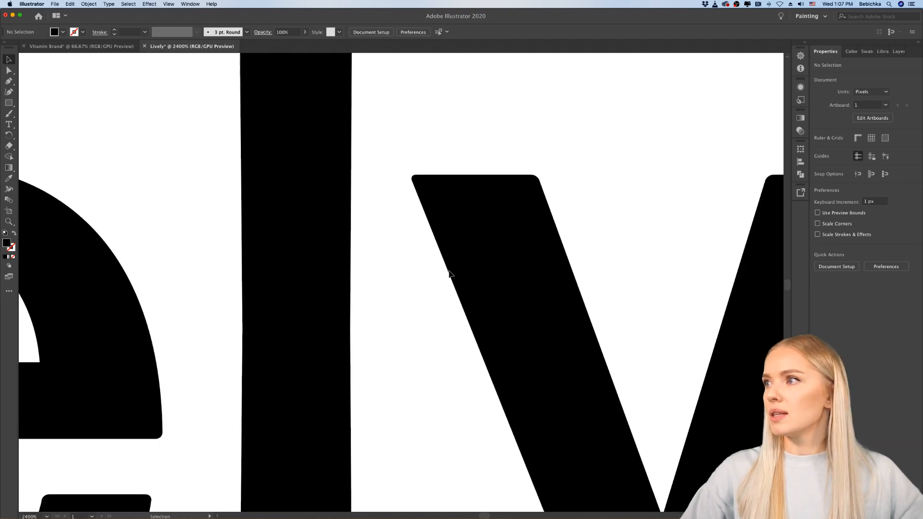
key(super+equal)
key(super+equal)
key(super+equal)
key(super+equal)
key(super+equal)
key(super+equal)
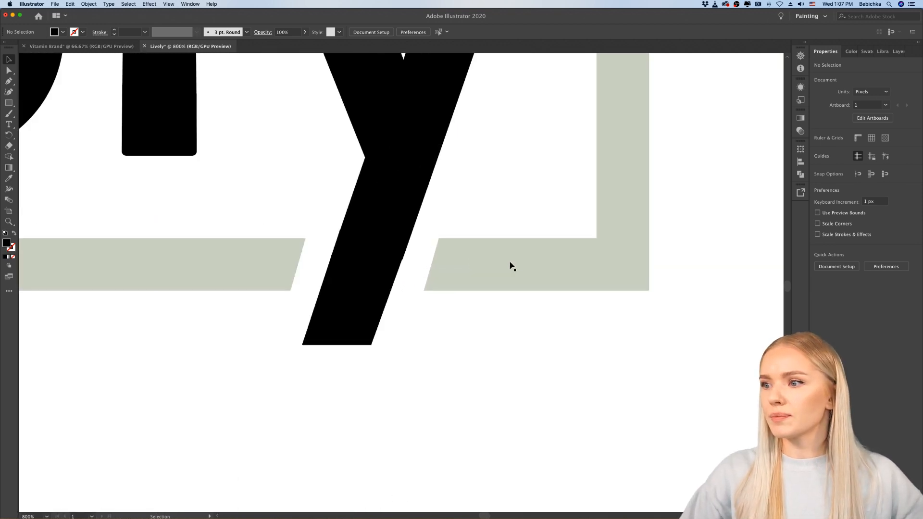
key(super+minus)
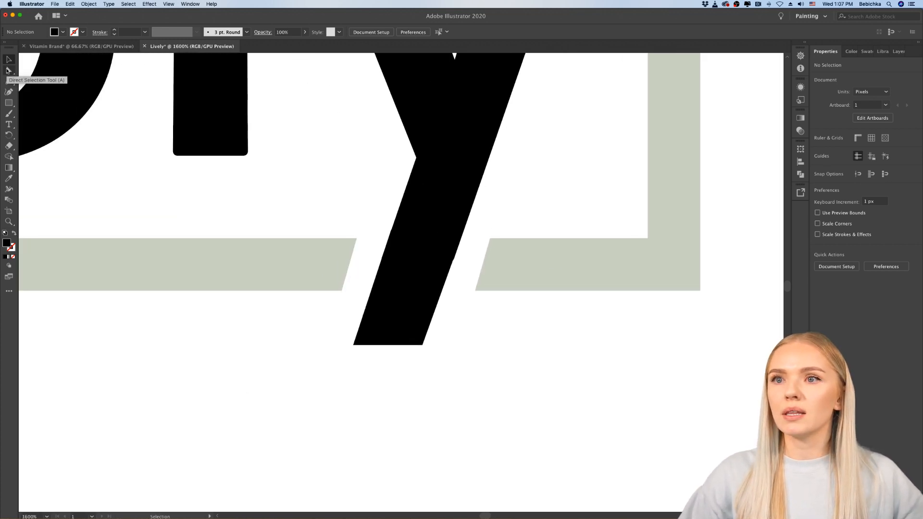
Step: Round both lower corners of the "y" tail with Direct Selection, giving the right one a radius of about 0.72 px
click(7, 71)
scroll(356, 350, up, 4)
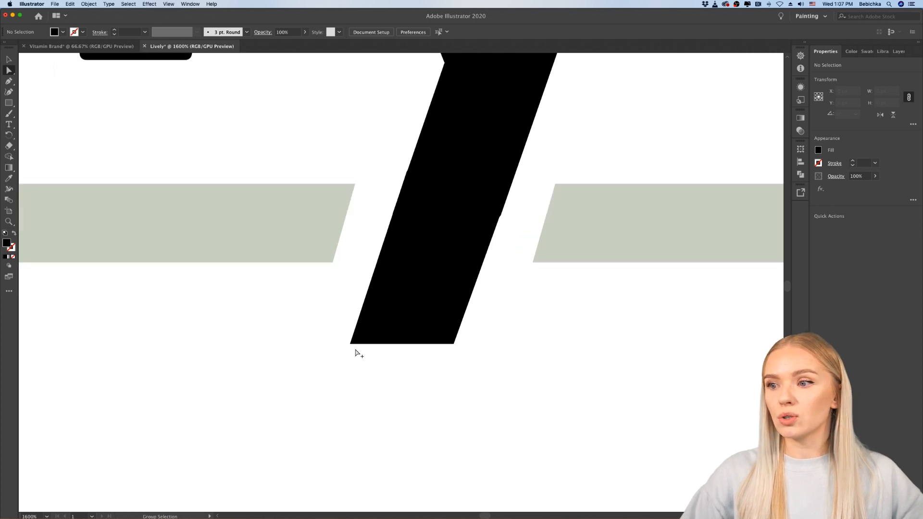
click(307, 338)
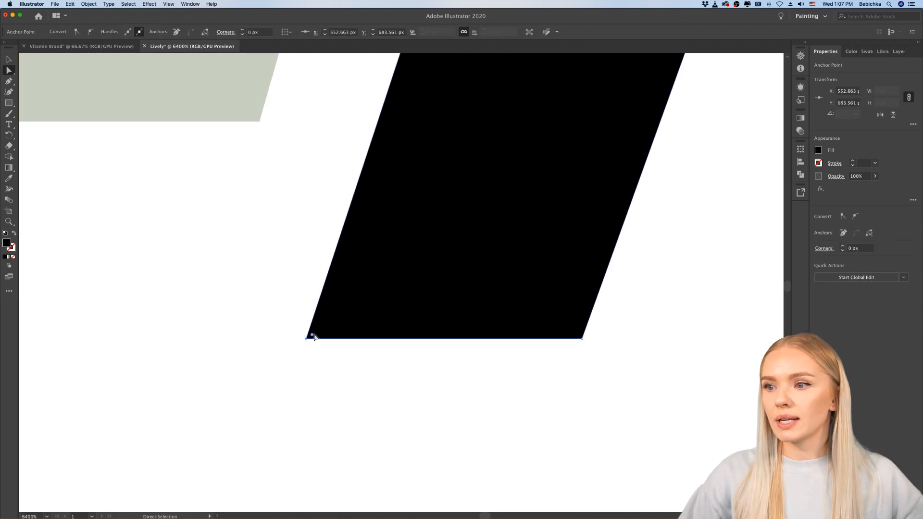
drag(313, 334, 330, 323)
click(582, 340)
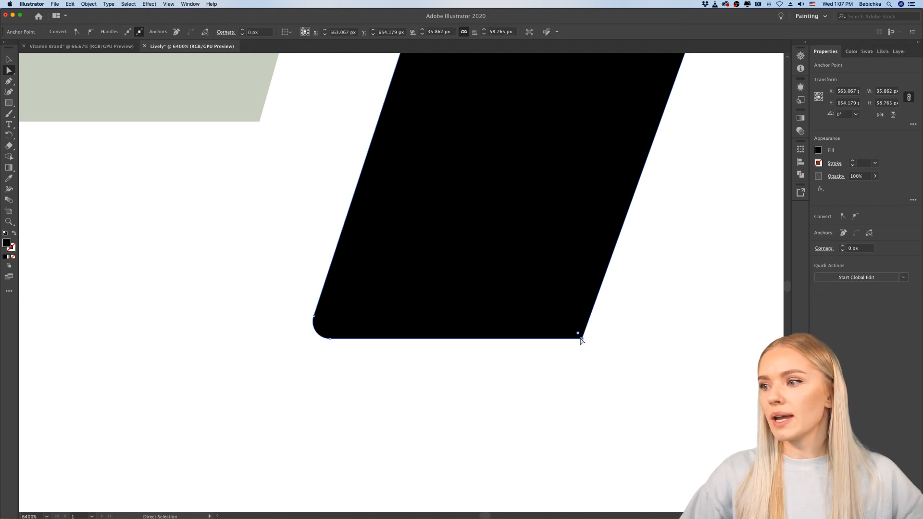
drag(579, 330, 564, 315)
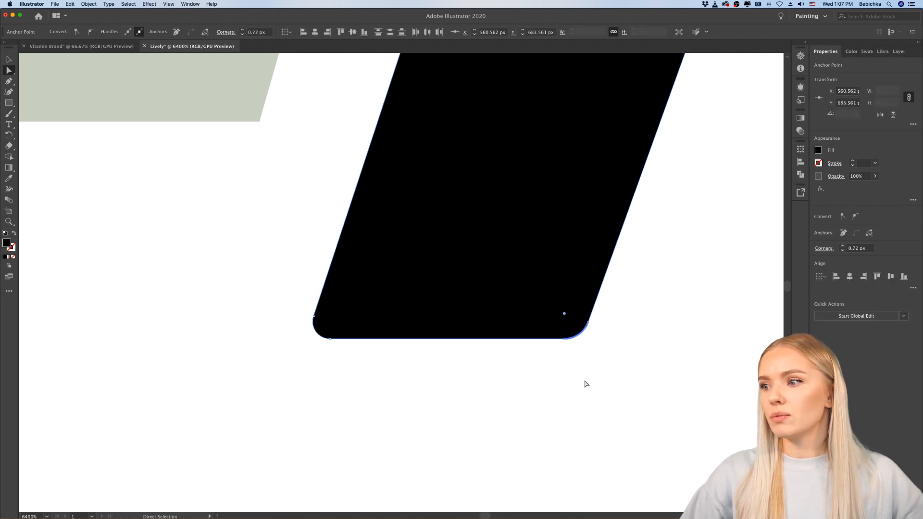
scroll(585, 382, down, 2)
scroll(586, 382, right, 2)
scroll(588, 385, down, 2)
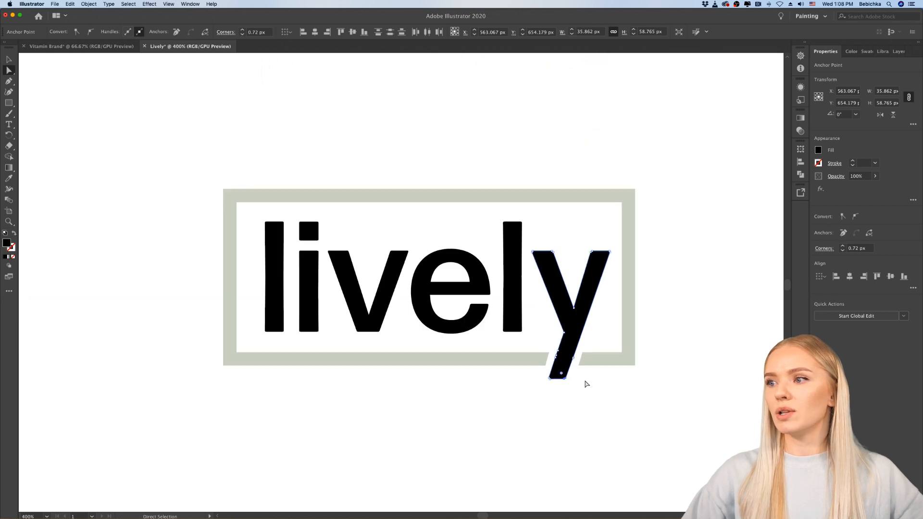
scroll(588, 383, up, 2)
key(v)
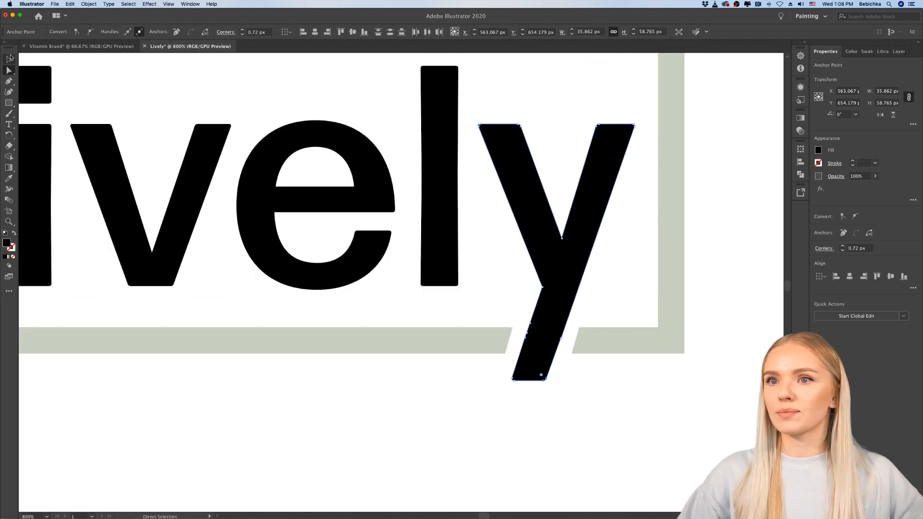
click(389, 426)
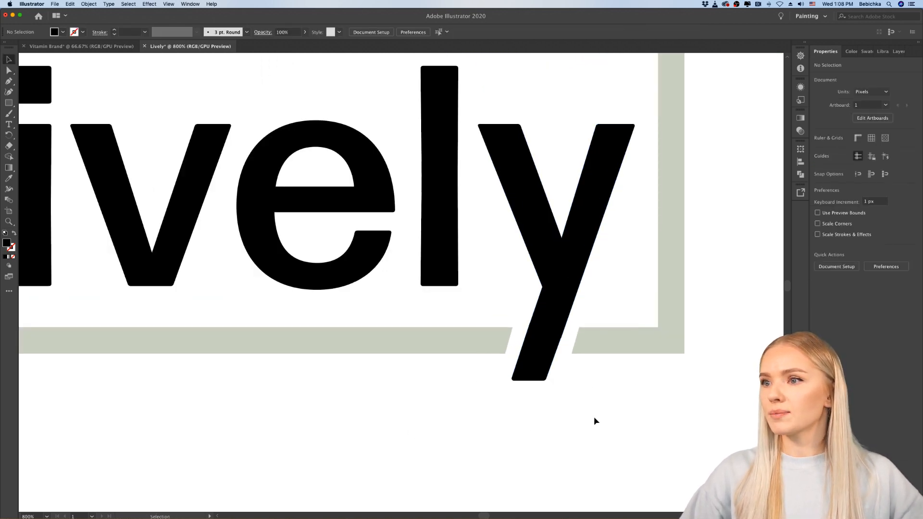
Step: Round the four frame corners beside the slanted gap around the "y" to a radius of about 0.52 px
scroll(614, 386, up, 3)
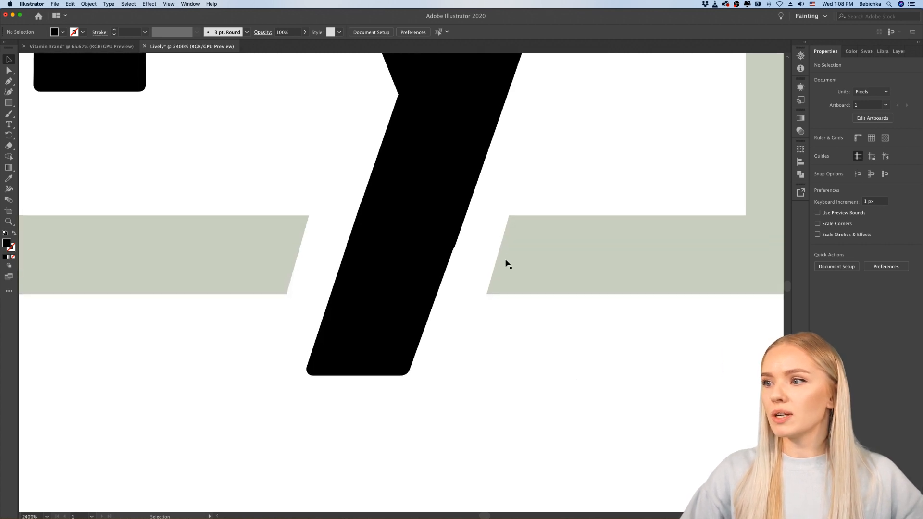
click(506, 264)
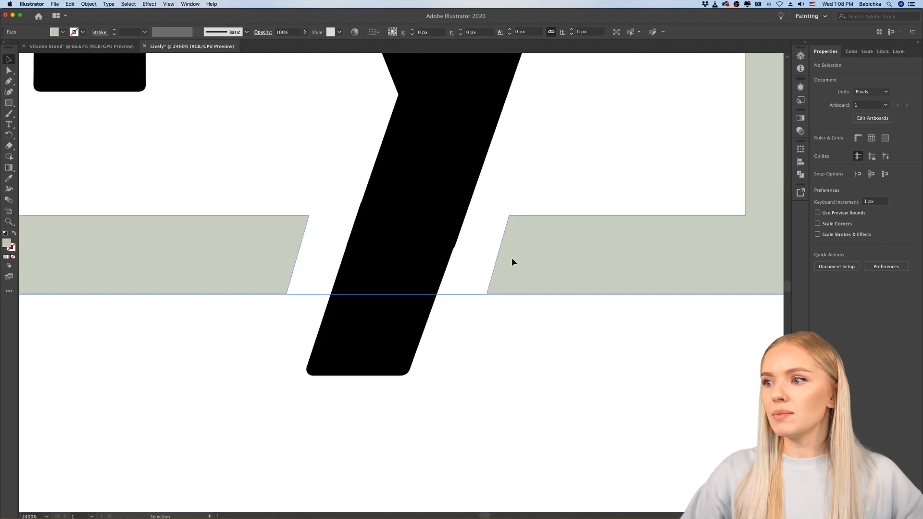
click(7, 70)
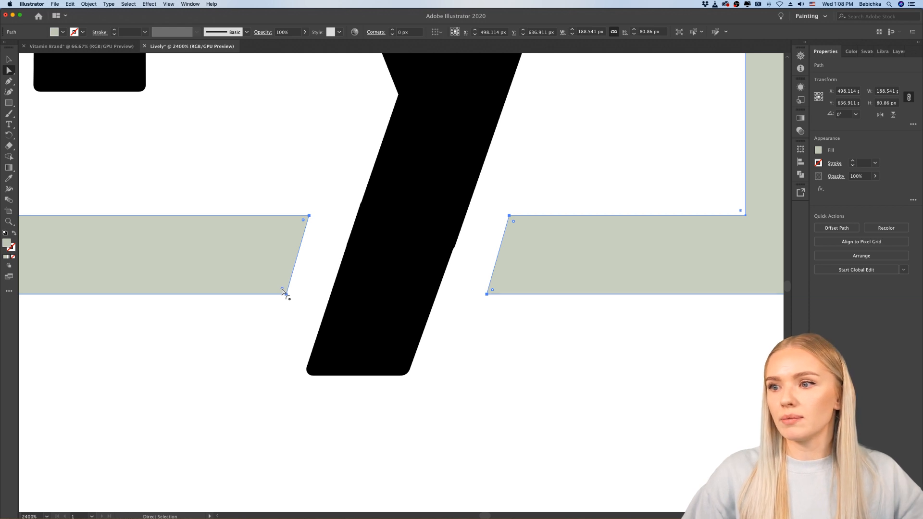
drag(282, 290, 282, 288)
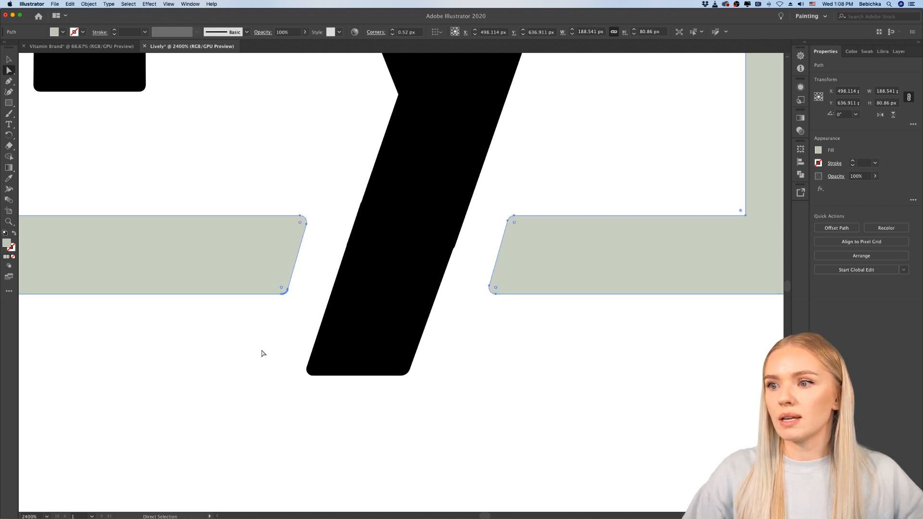
click(263, 353)
Step: Examine the rounded "y" tail and gap ends against the frame's outer corners, both up close and at full logo size
scroll(263, 356, down, 5)
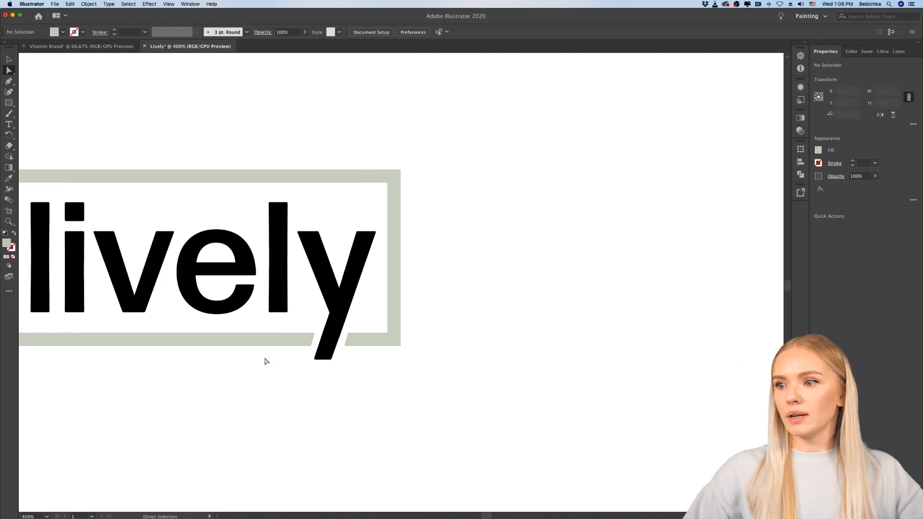
scroll(419, 369, up, 5)
scroll(419, 368, down, 3)
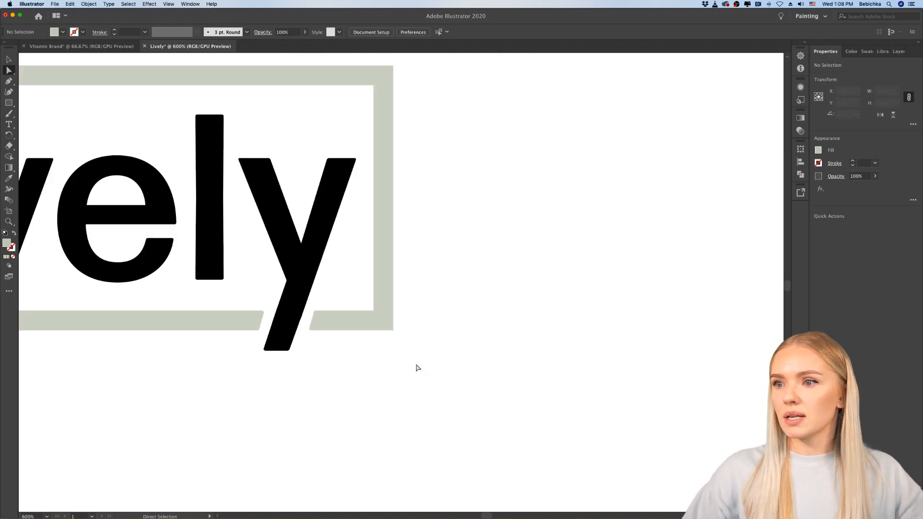
scroll(404, 355, up, 2)
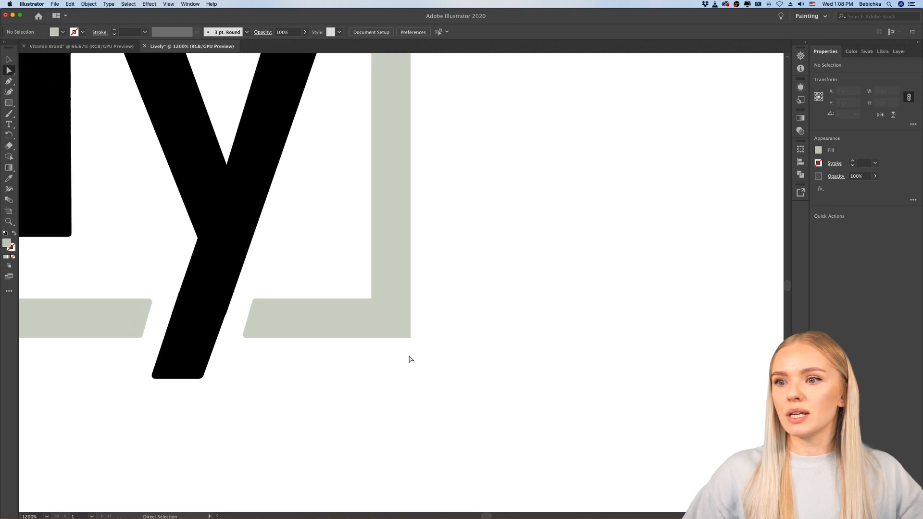
scroll(281, 249, up, 5)
scroll(281, 249, left, 5)
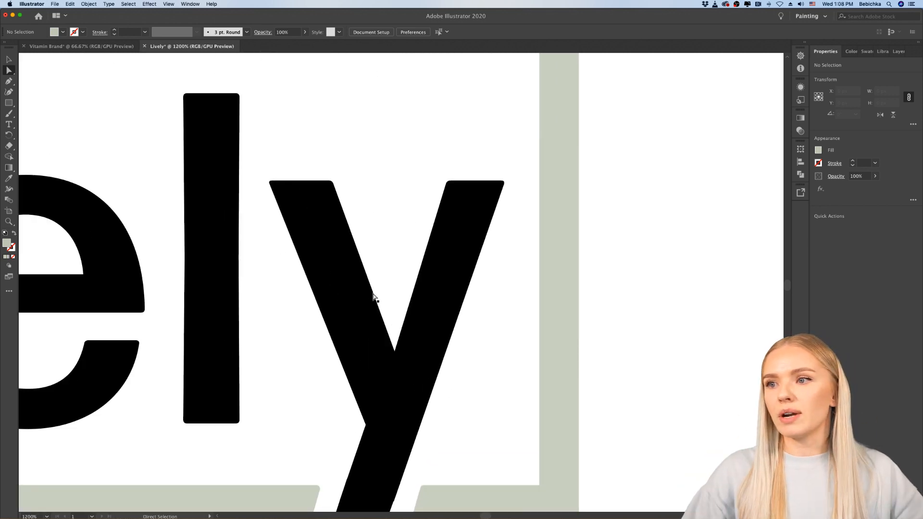
scroll(406, 357, up, 2)
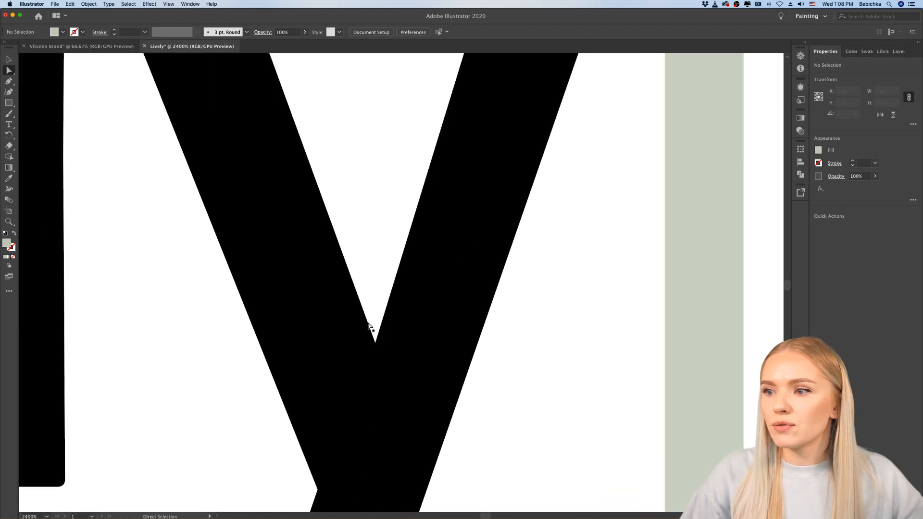
scroll(375, 345, down, 5)
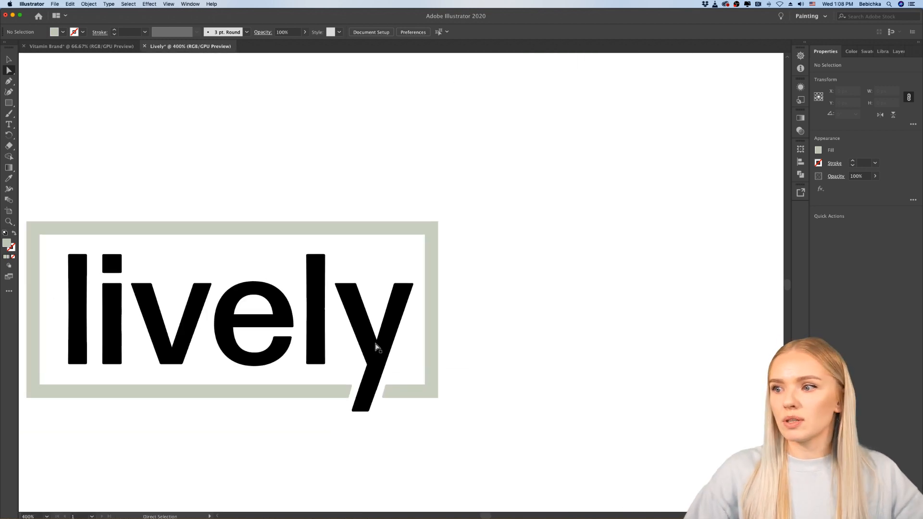
scroll(430, 351, down, 1)
scroll(429, 354, up, 3)
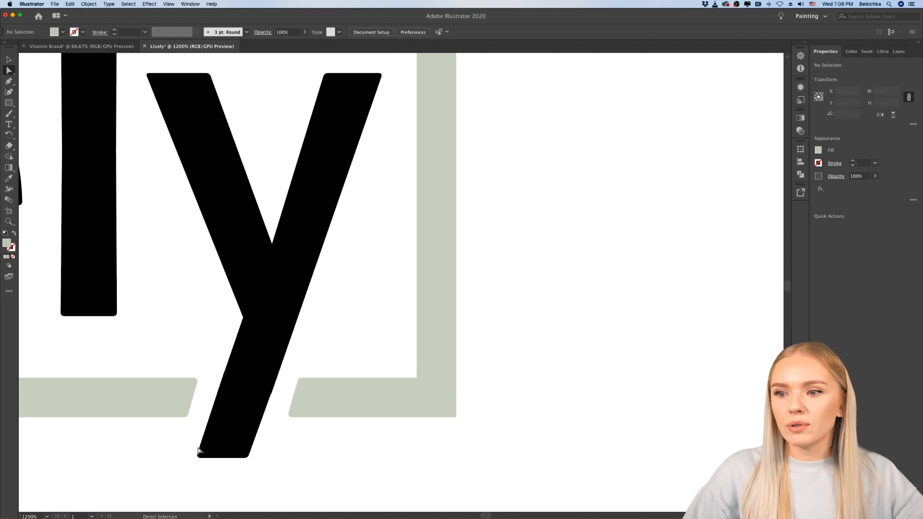
scroll(466, 428, up, 2)
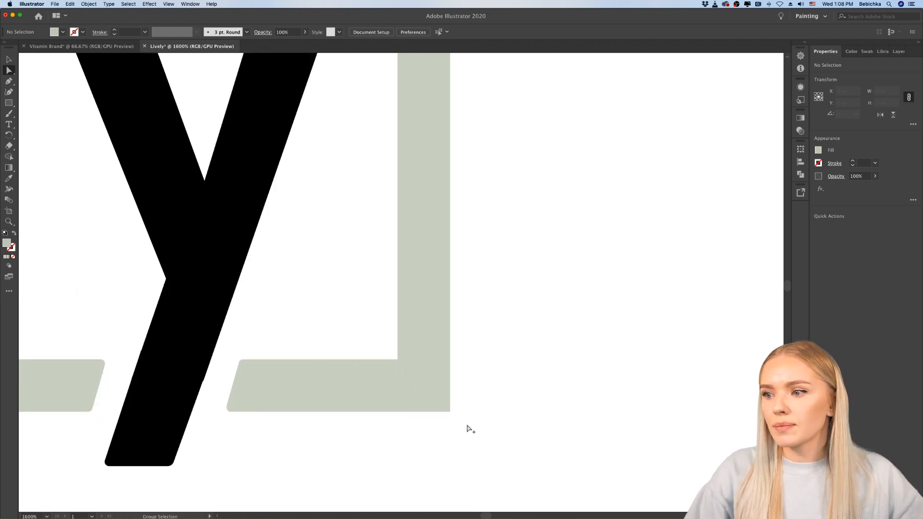
scroll(428, 410, down, 6)
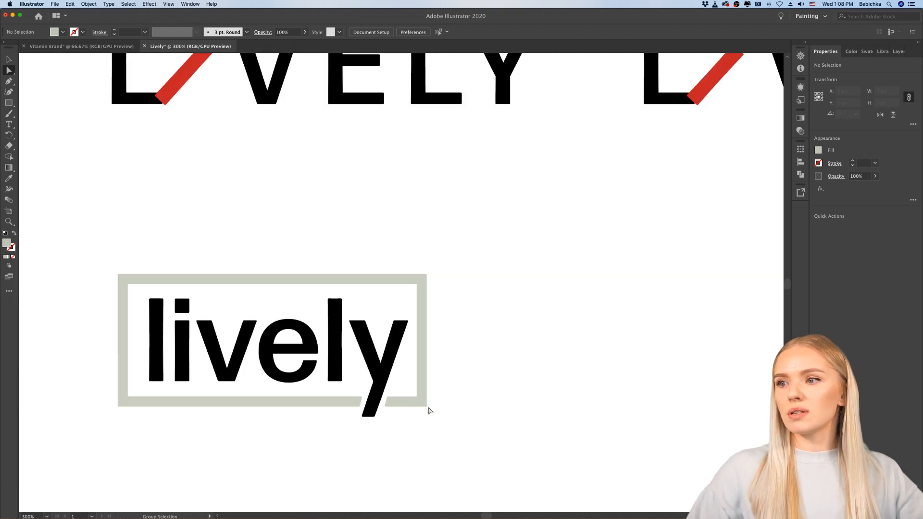
scroll(428, 411, left, 2)
scroll(290, 416, up, 1)
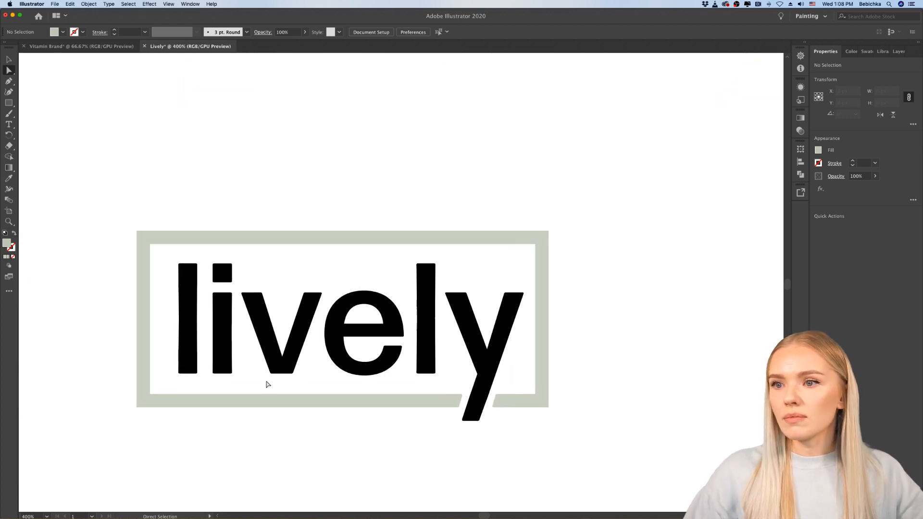
Step: Select the frame's four outer corner points and round them to a radius of about 0.28 px
scroll(265, 383, left, 1)
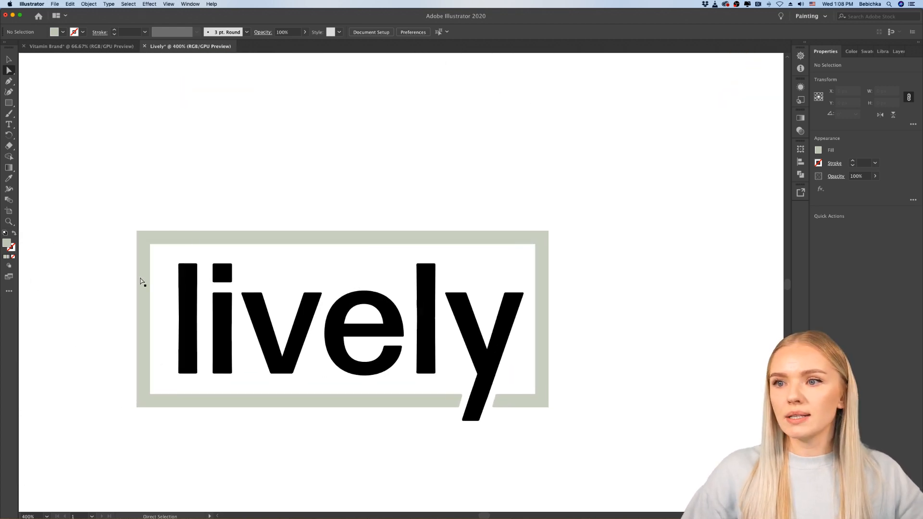
click(137, 232)
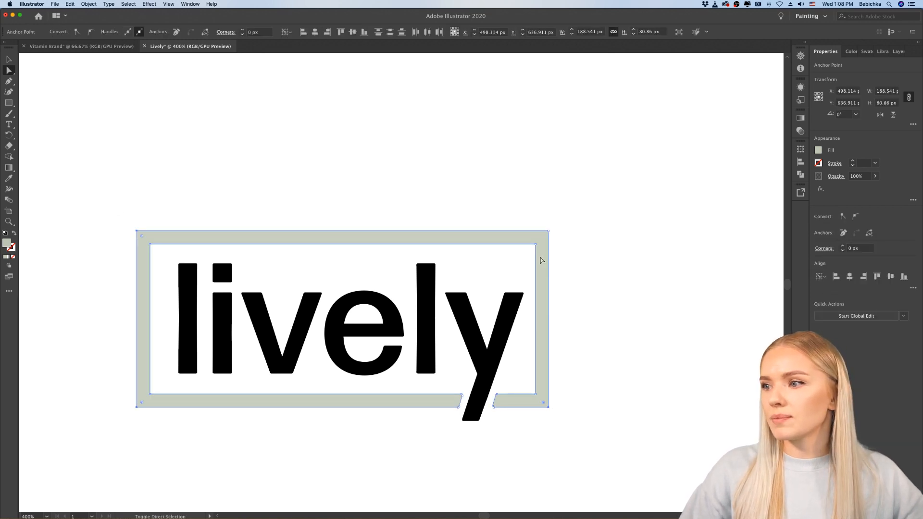
shift+click(549, 231)
scroll(556, 229, up, 8)
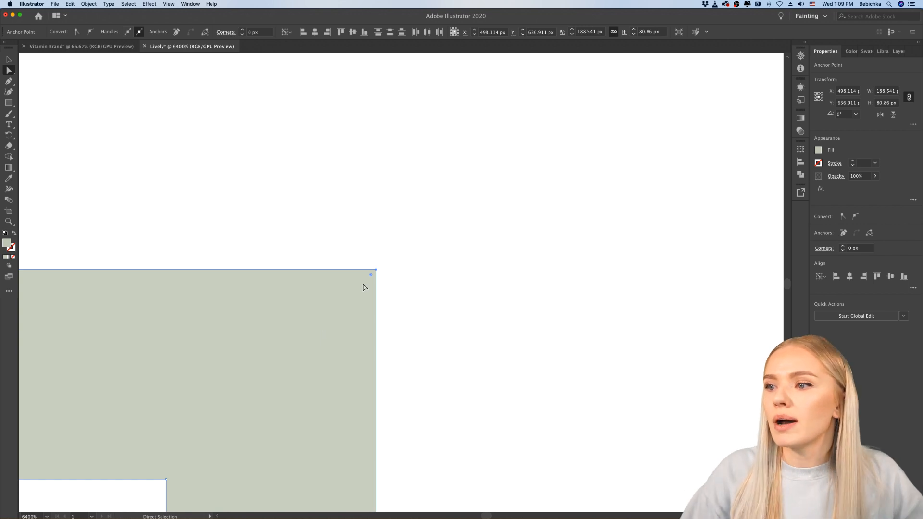
drag(371, 277, 369, 281)
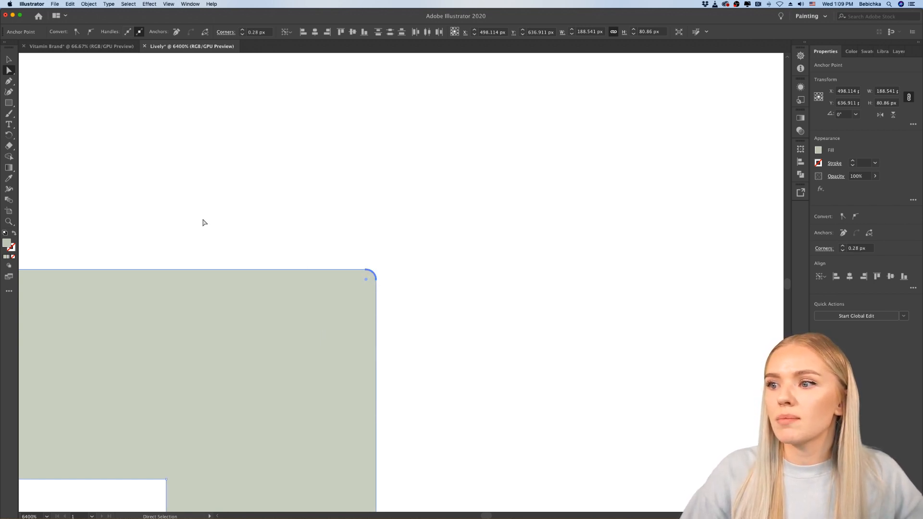
Step: Deselect the frame and examine its rounded outer corners against the letters' corners, up close and at full logo size
click(10, 60)
click(304, 247)
scroll(304, 248, down, 4)
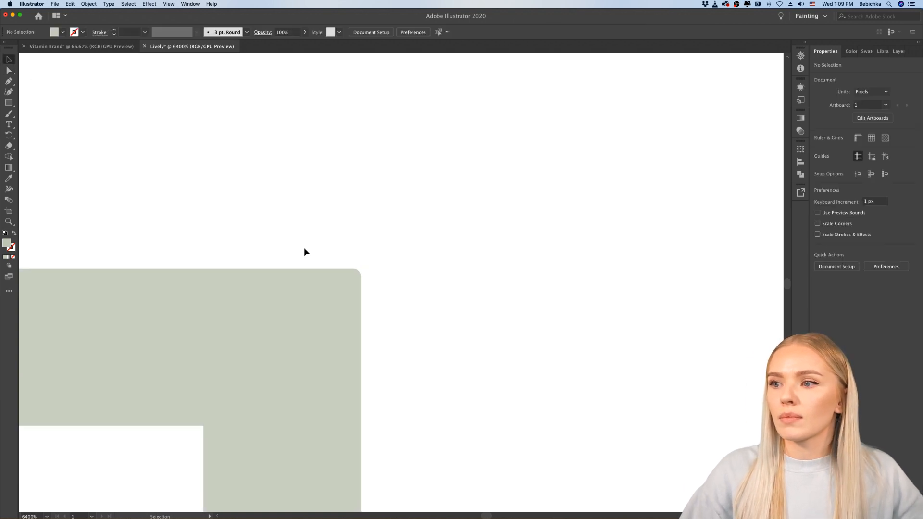
scroll(304, 252, down, 5)
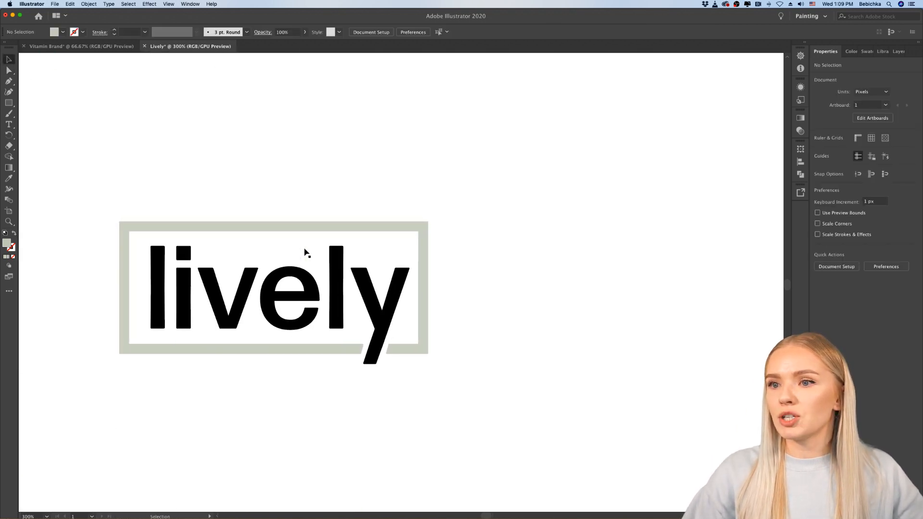
scroll(112, 232, up, 8)
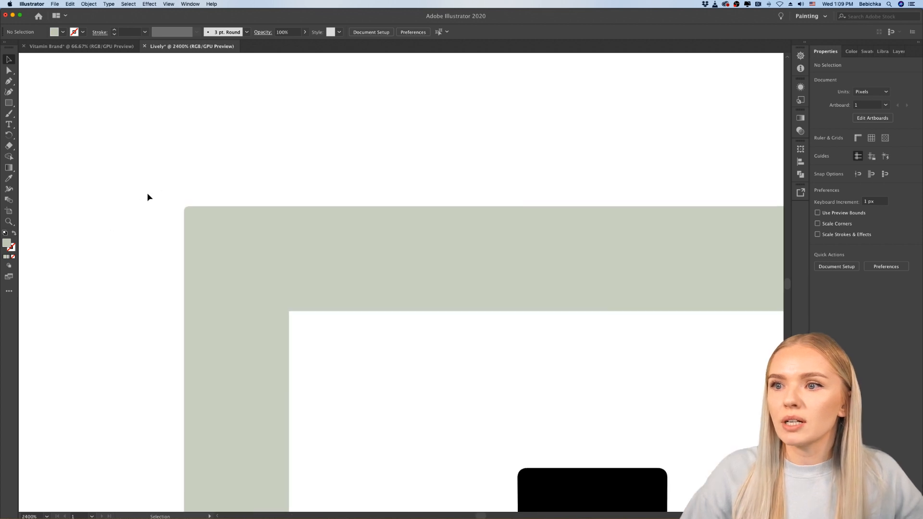
scroll(126, 250, down, 8)
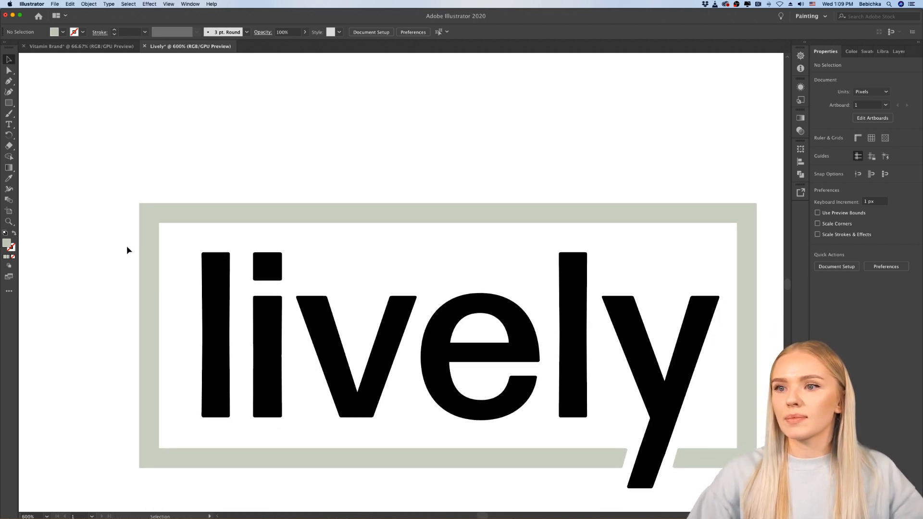
scroll(429, 242, up, 6)
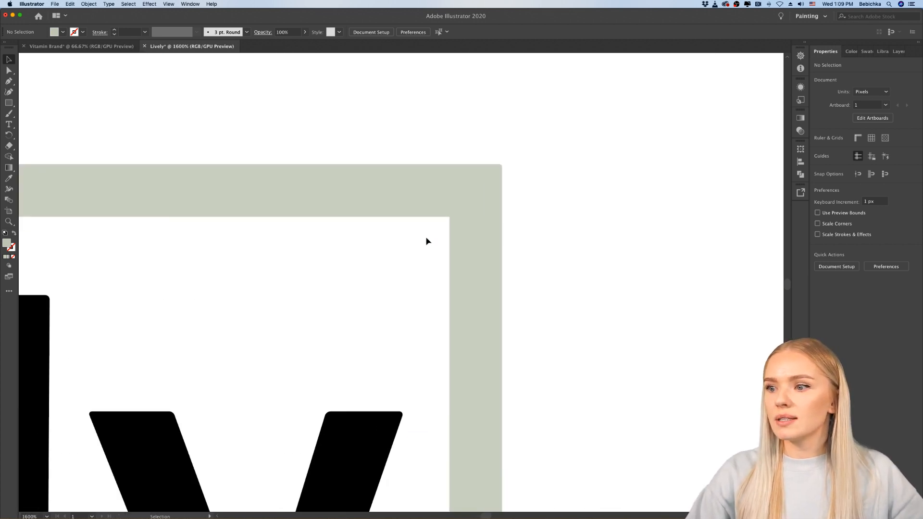
Step: Try rounding all of the frame's corners together, including the inner ones and those beside the "y" gap
key(a)
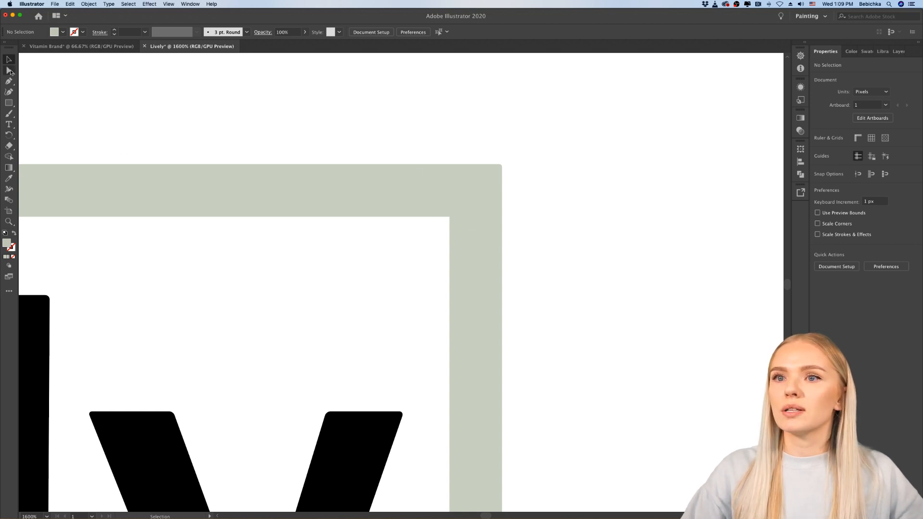
click(500, 167)
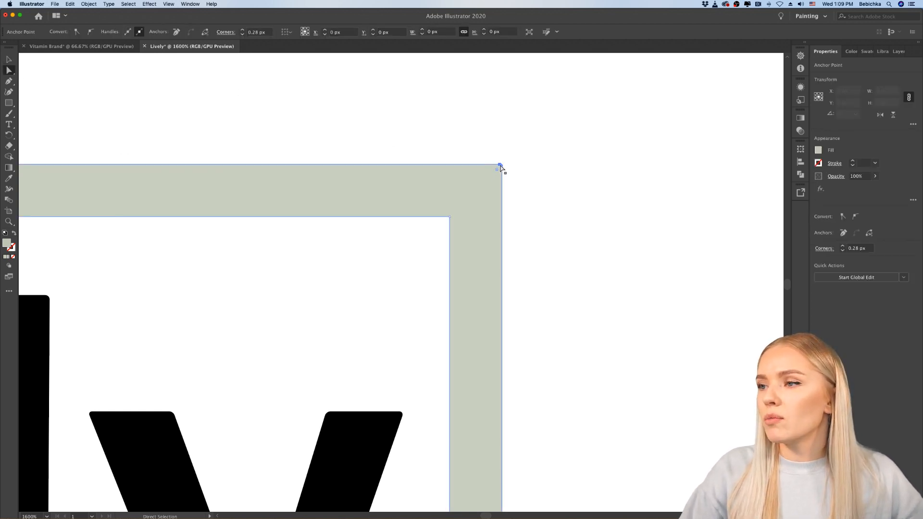
scroll(505, 199, down, 6)
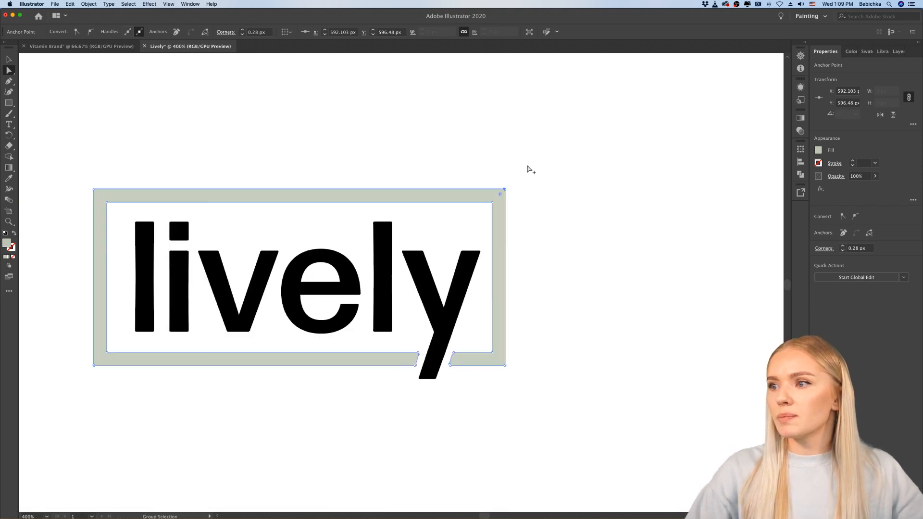
scroll(528, 217, down, 3)
scroll(497, 205, up, 1)
click(532, 198)
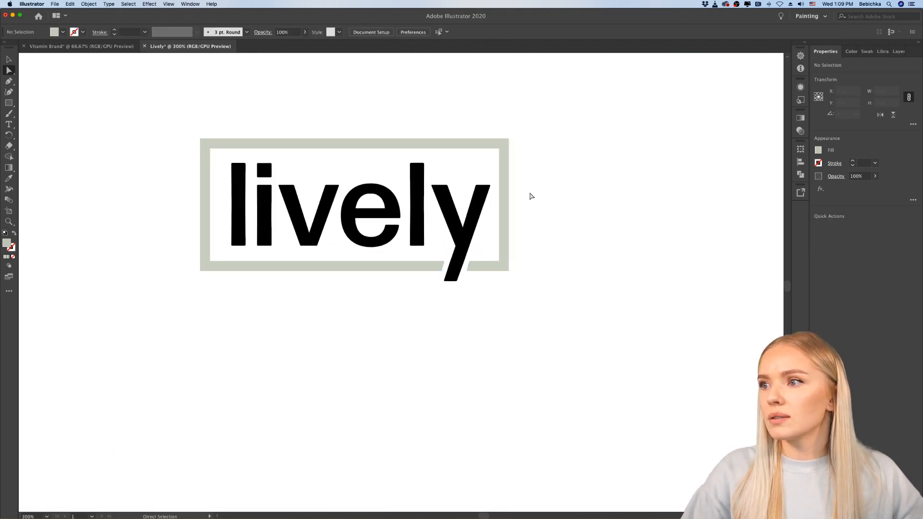
scroll(519, 152, up, 1)
click(508, 154)
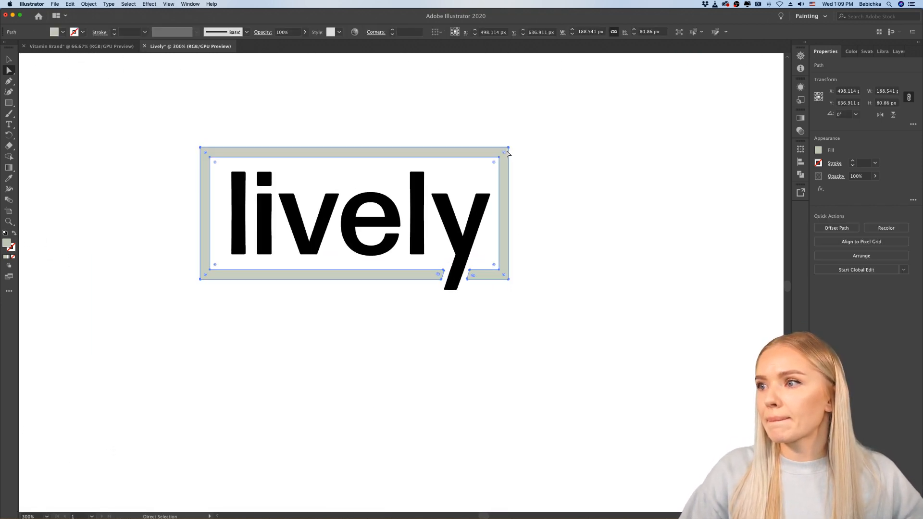
drag(504, 153, 508, 277)
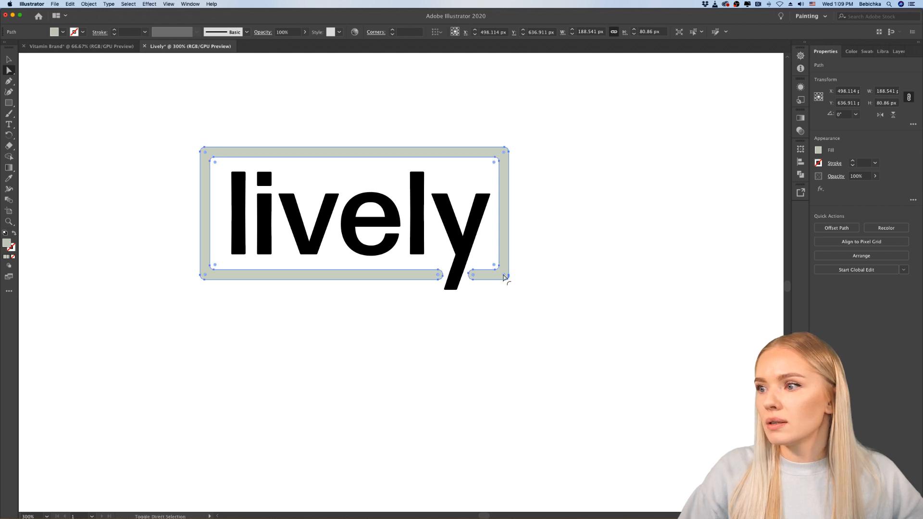
key(super+z)
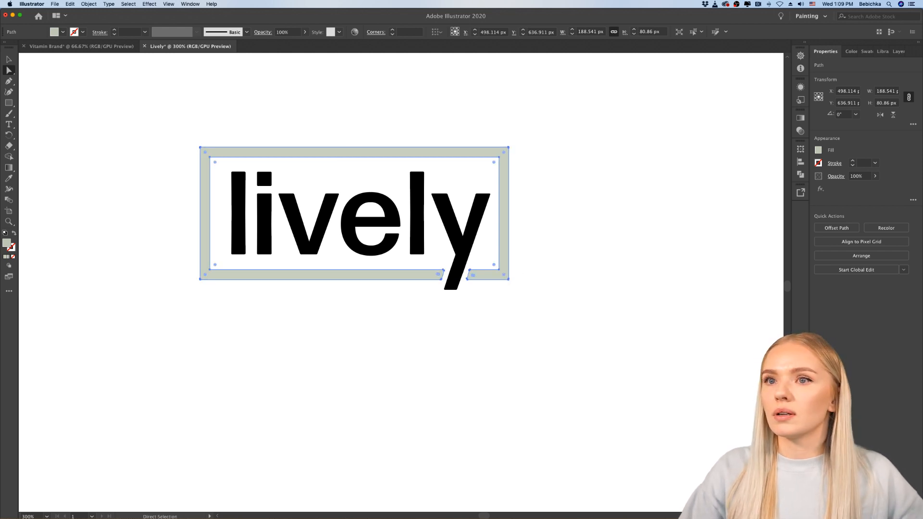
Step: Revert the frame's earlier outer rounding and round its four outer corners to a radius of about 0.94 px
key(v)
key(a)
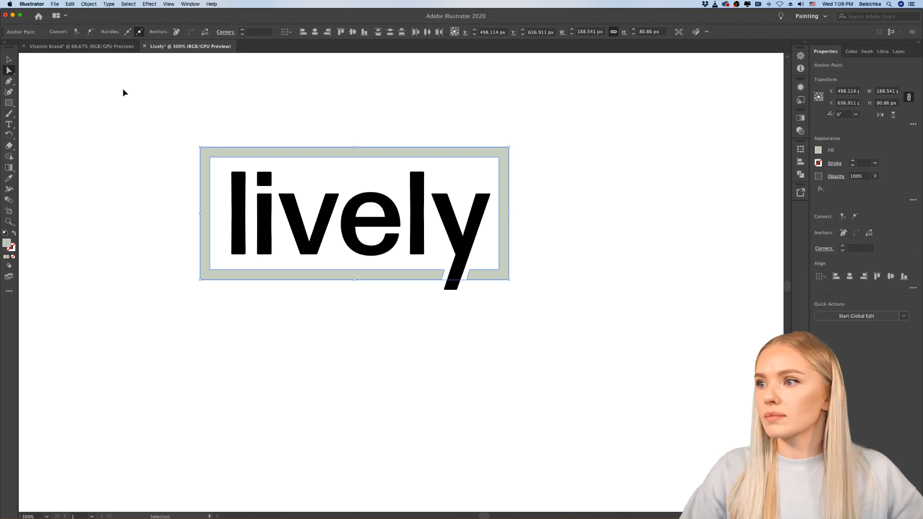
scroll(493, 164, up, 15)
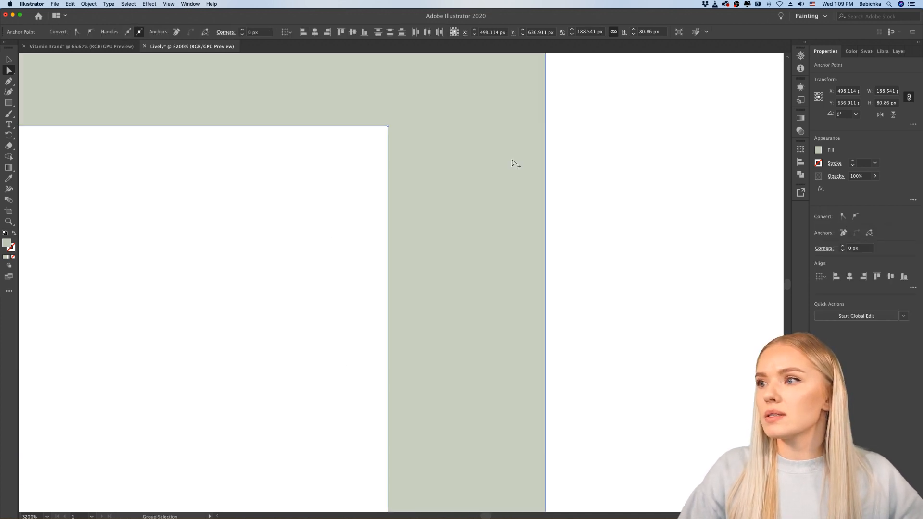
scroll(513, 162, down, 5)
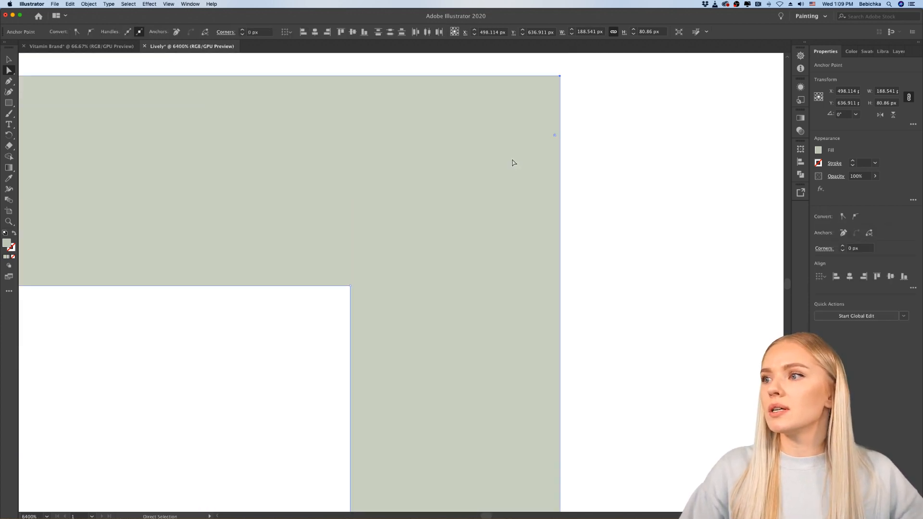
drag(556, 85, 529, 112)
scroll(532, 146, down, 15)
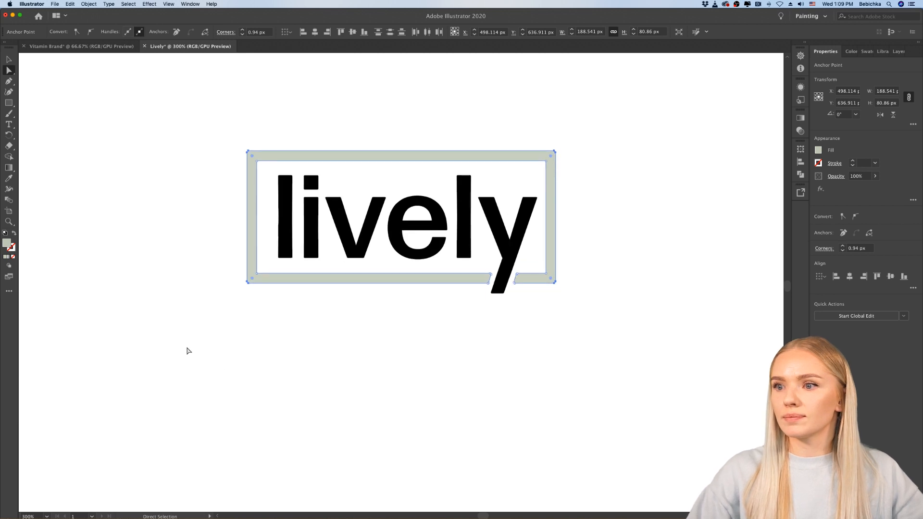
Step: Compare the frame's rounded outer corners with the corners of the letters, and clear the selection
scroll(229, 309, up, 10)
scroll(229, 308, down, 5)
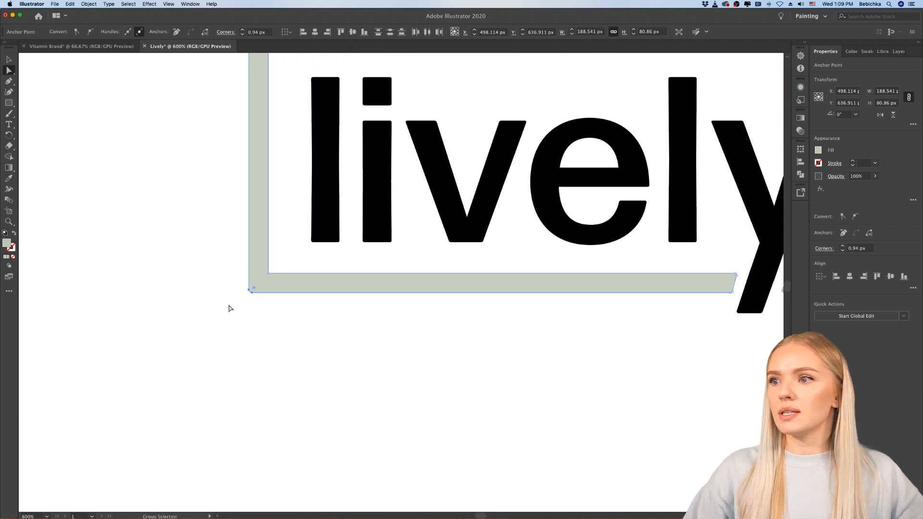
scroll(266, 268, up, 3)
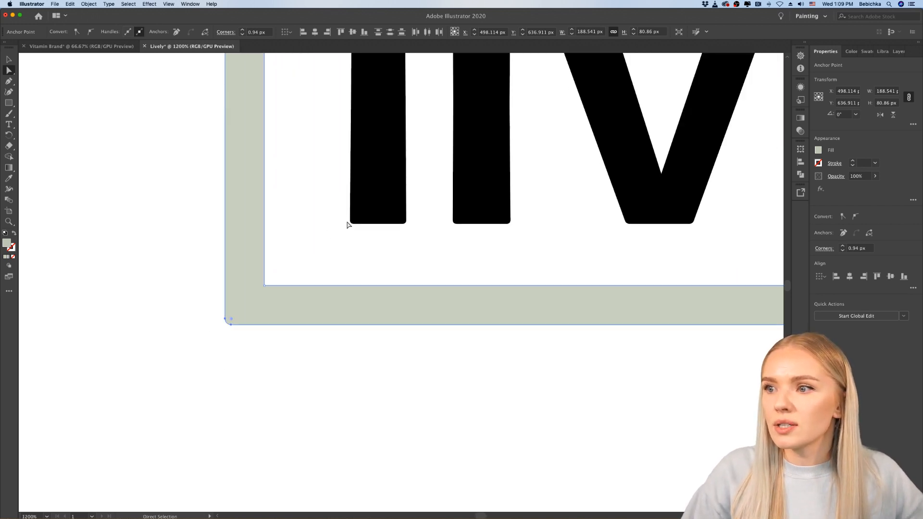
scroll(427, 270, down, 3)
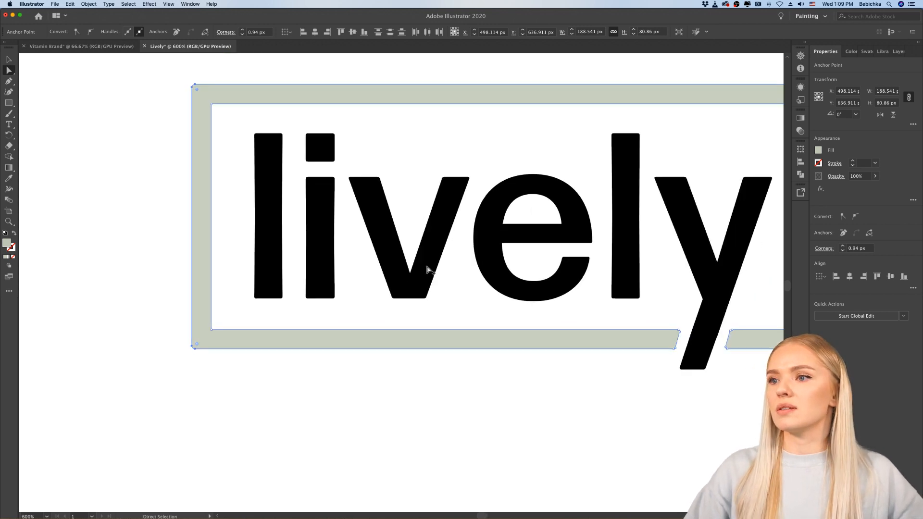
scroll(427, 270, down, 2)
scroll(371, 194, right, 4)
click(8, 60)
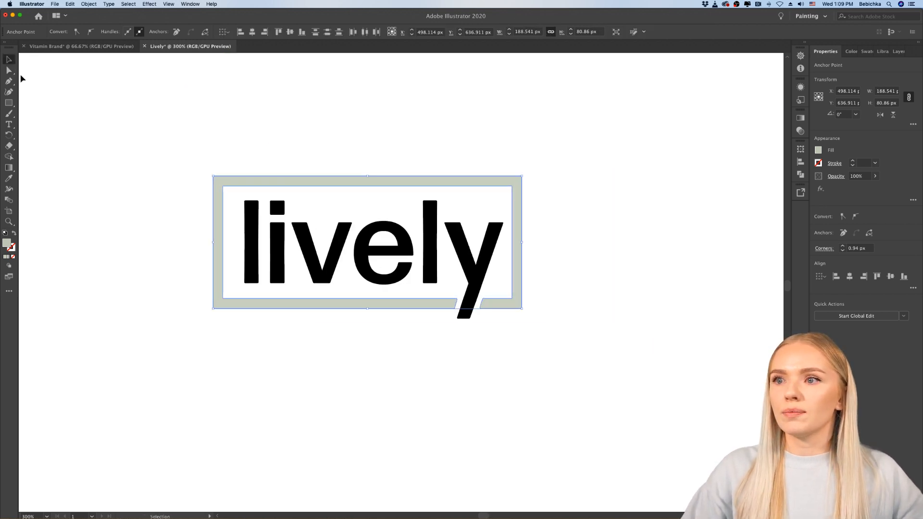
click(99, 268)
Step: Review the framed logo among the other variants and inspect the gap around the "y" tail up close
scroll(404, 368, down, 4)
scroll(407, 366, up, 5)
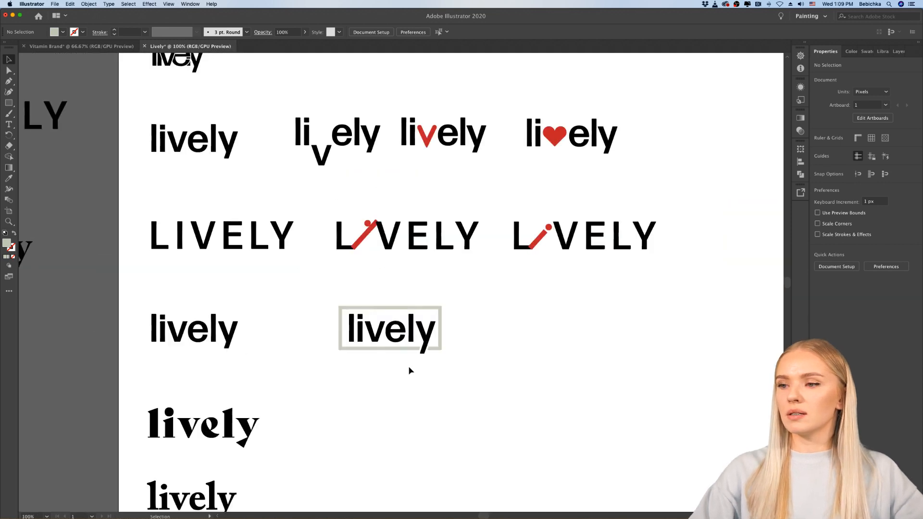
scroll(407, 364, up, 2)
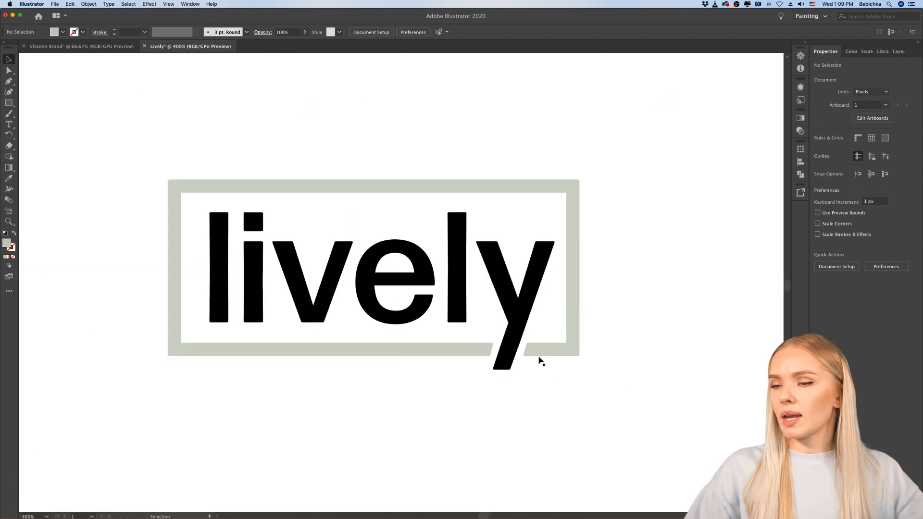
scroll(541, 361, up, 4)
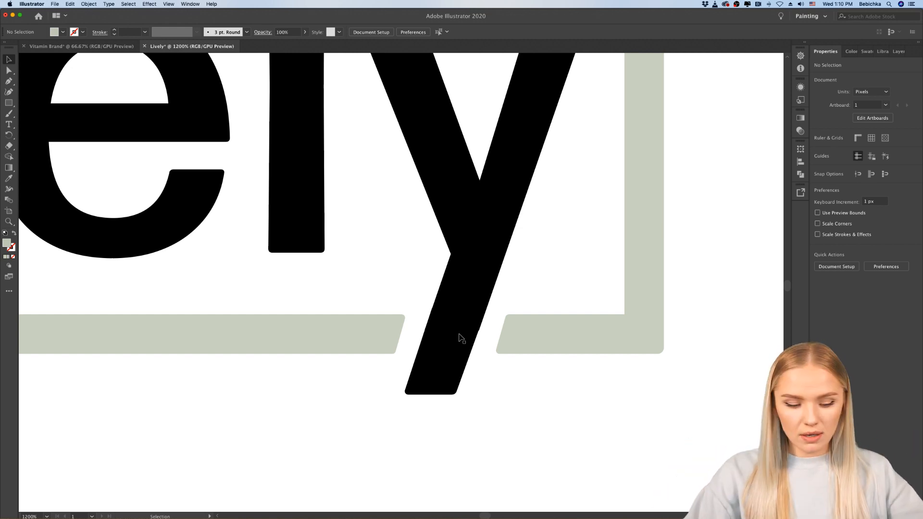
scroll(460, 338, down, 3)
scroll(459, 337, down, 4)
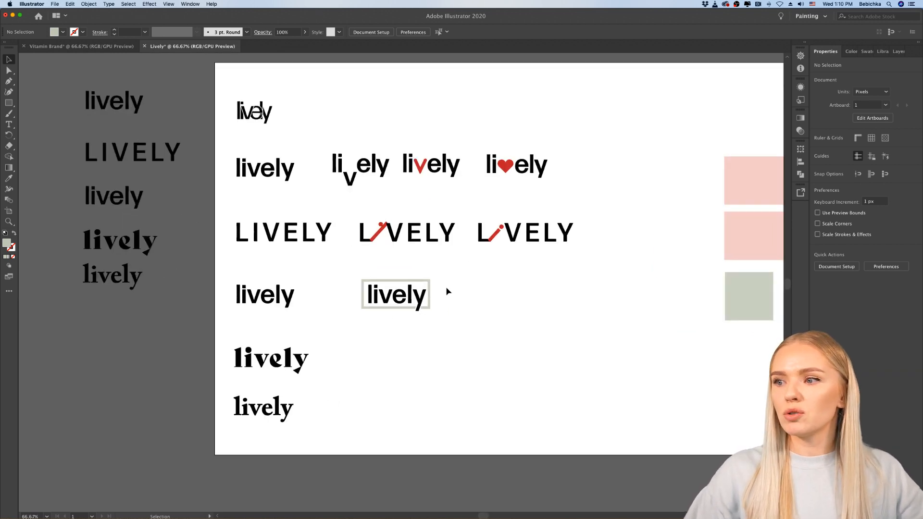
scroll(446, 293, up, 4)
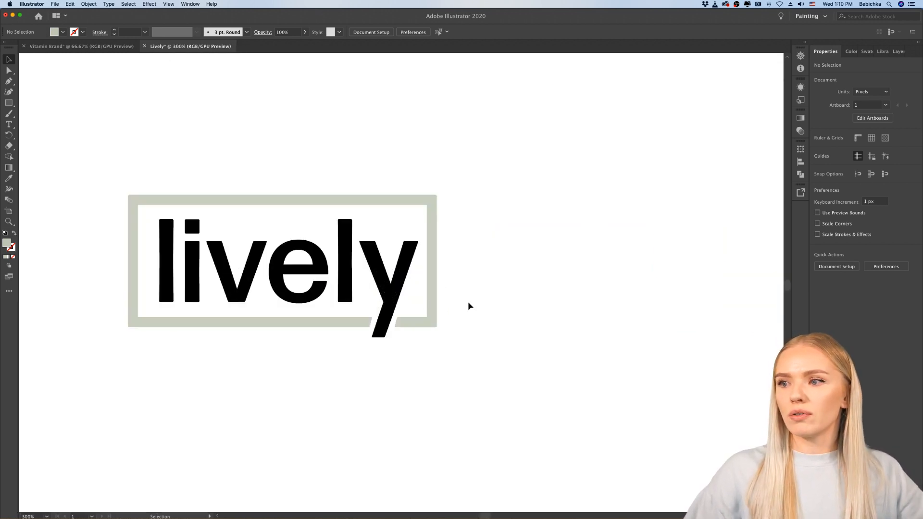
scroll(468, 306, down, 4)
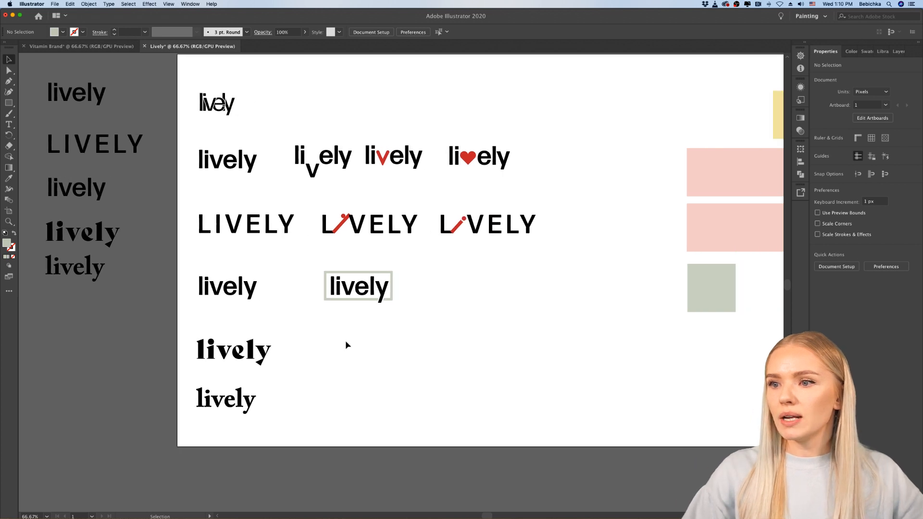
Step: Duplicate the framed "lively" logo into the empty space beside it in the same row
drag(427, 266, 297, 325)
alt+drag(355, 294, 478, 294)
click(501, 345)
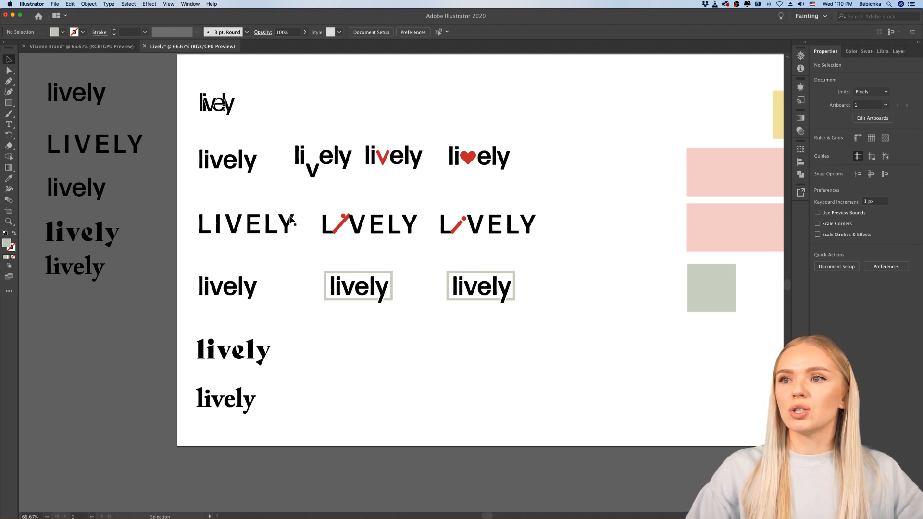
Step: Delete the green frame from the duplicated logo, keeping only its "lively" lettering
scroll(366, 307, right, 3)
scroll(374, 304, up, 3)
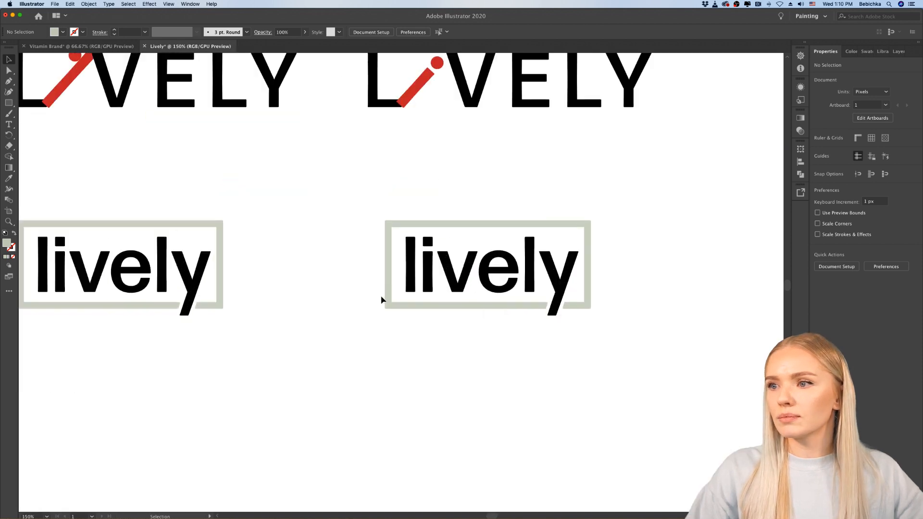
scroll(381, 300, right, 2)
scroll(389, 297, up, 2)
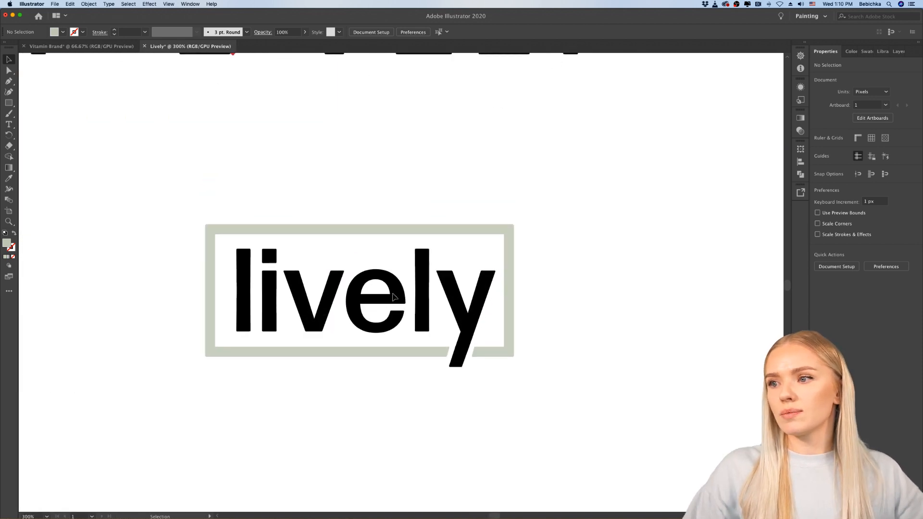
scroll(256, 318, up, 1)
scroll(255, 313, down, 2)
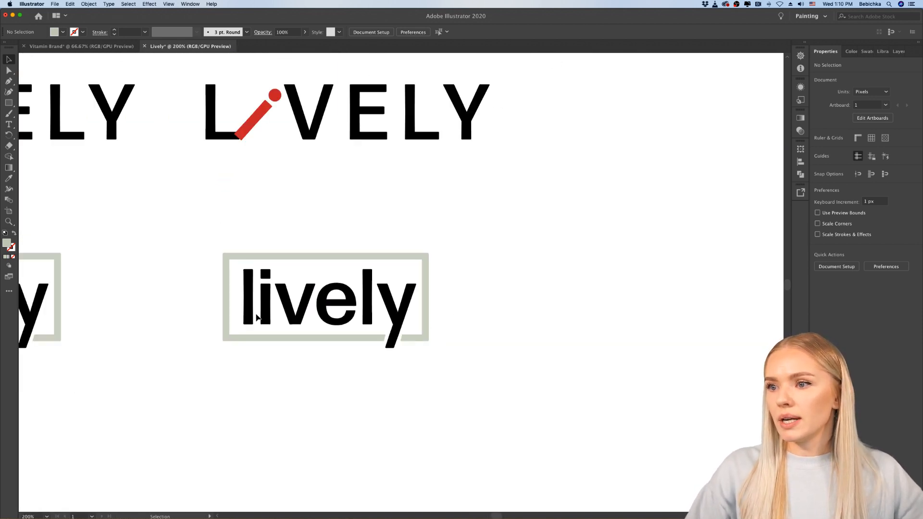
scroll(328, 356, right, 1)
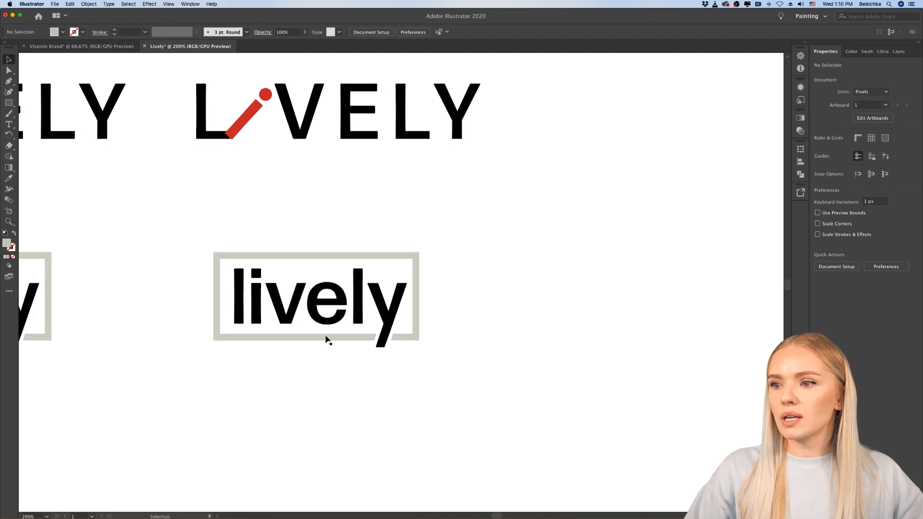
click(326, 339)
key(Delete)
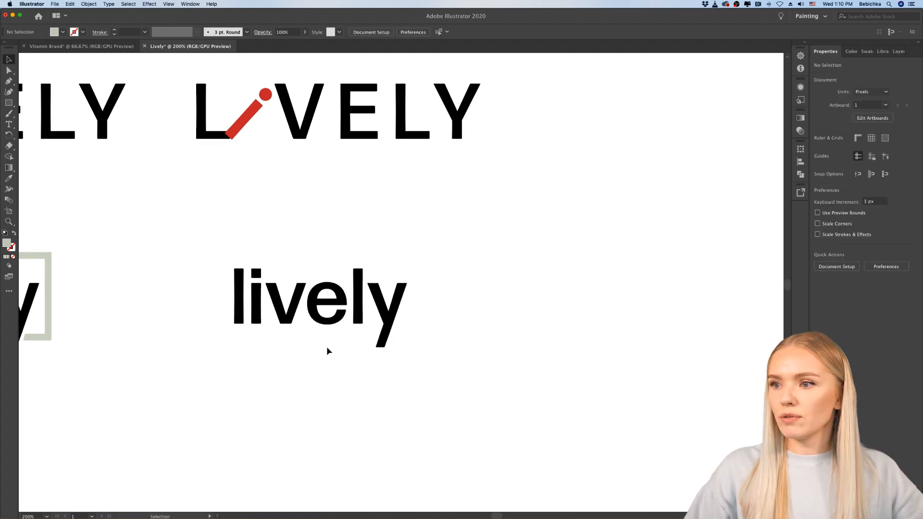
Step: Draw a curved tail about 11 by 25 px with the Curvature tool, from the second "l" stem down toward the "y"
scroll(324, 336, up, 3)
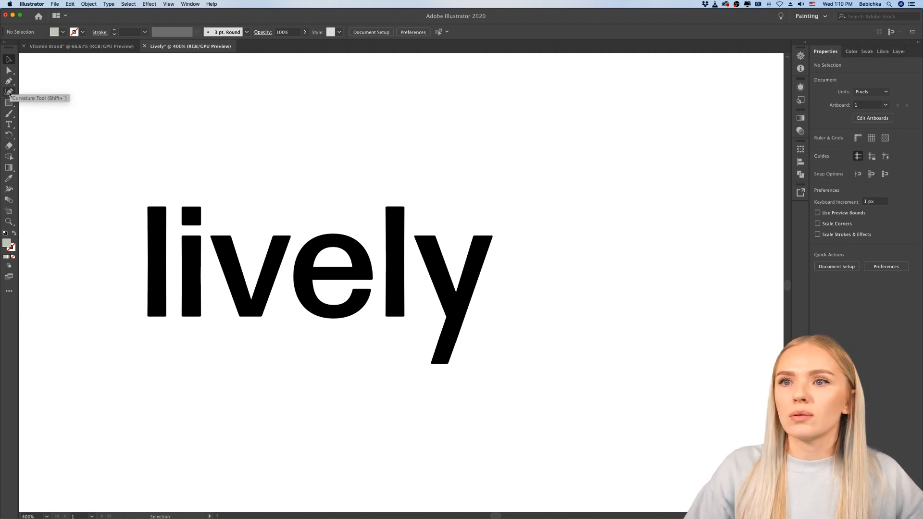
click(8, 92)
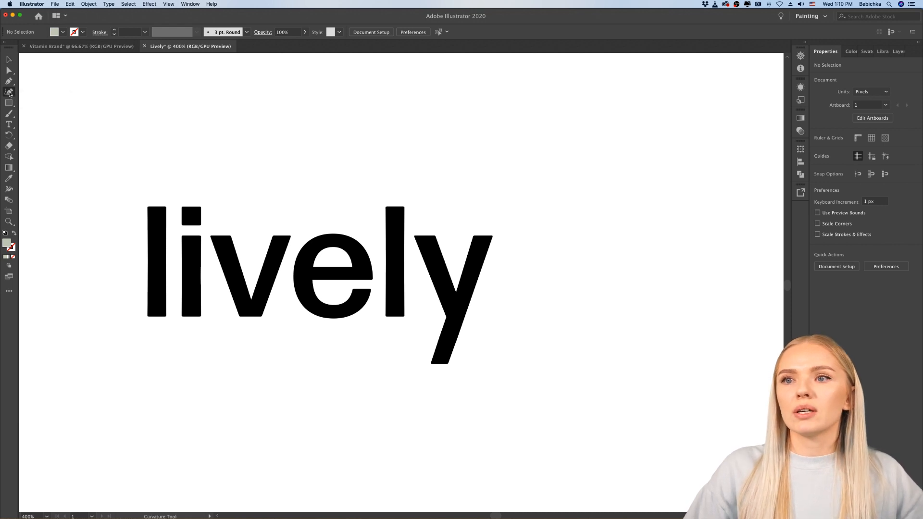
scroll(412, 350, up, 3)
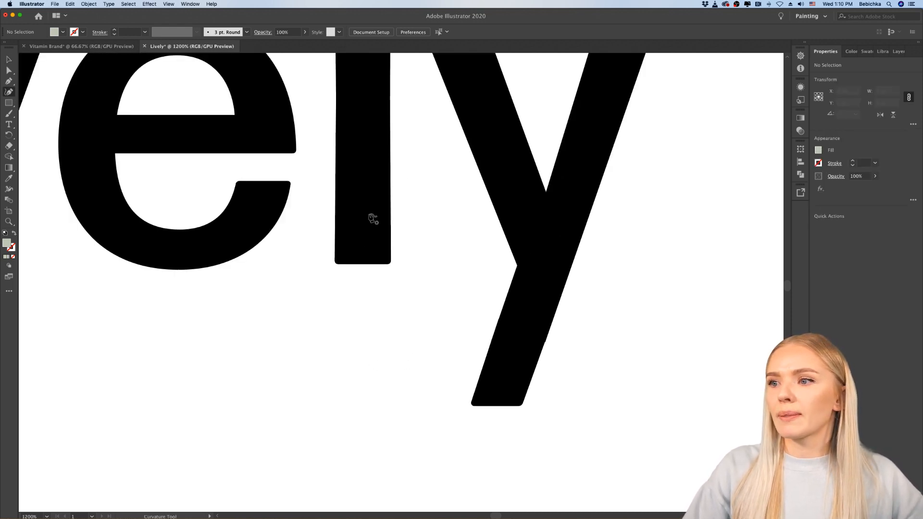
click(364, 219)
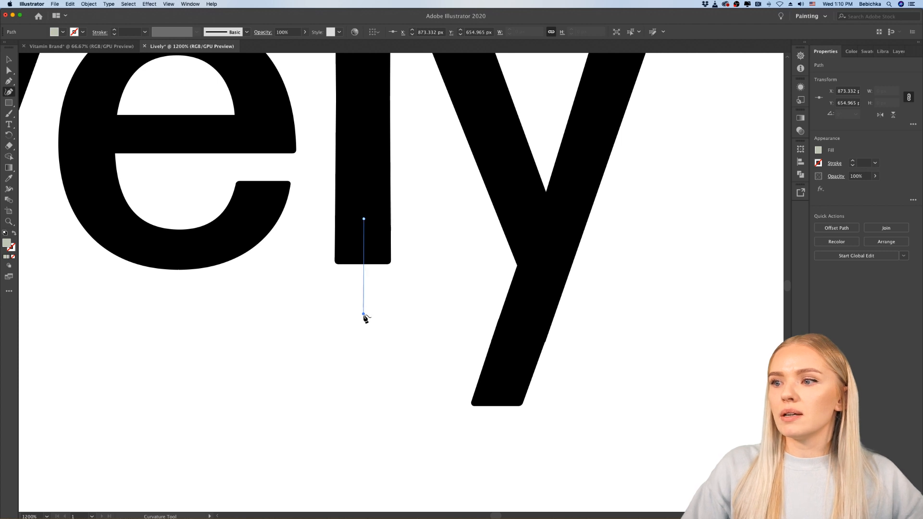
click(364, 314)
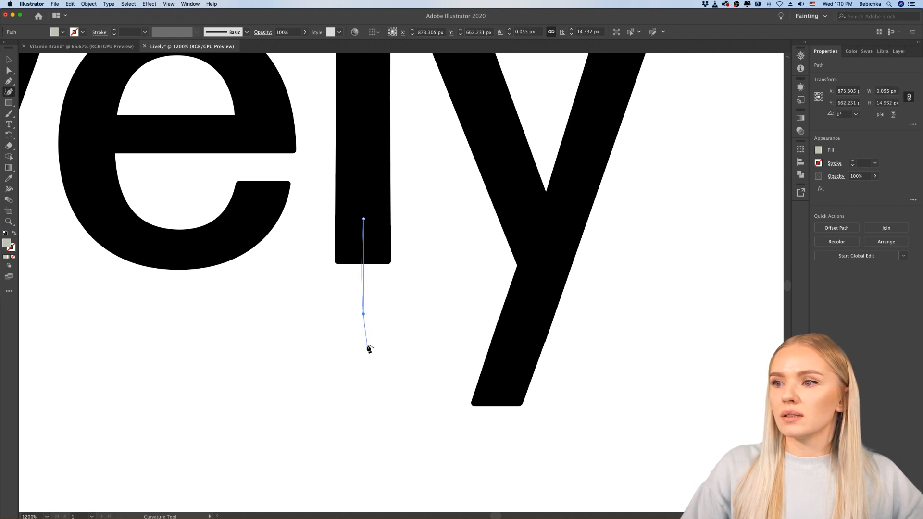
click(366, 345)
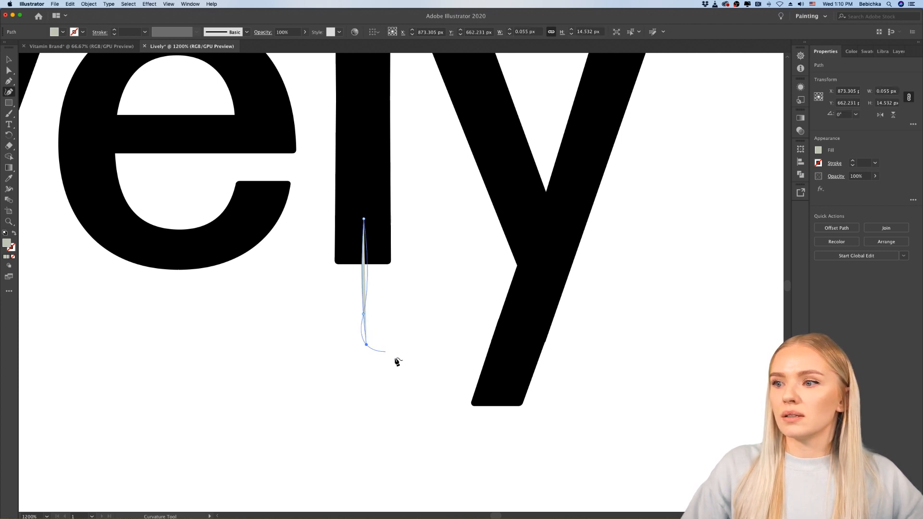
click(436, 380)
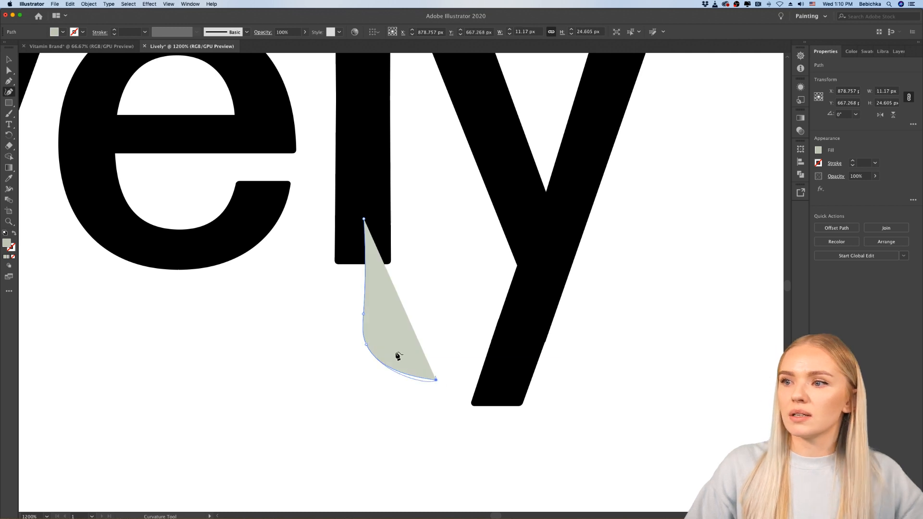
click(8, 60)
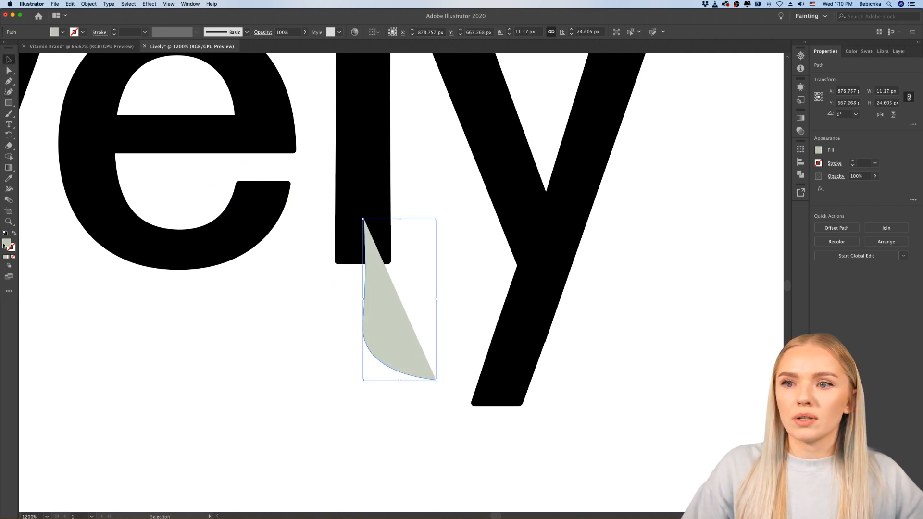
Step: Swap the tail's fill for a stroke, set it to 8 pt black, and clear the selection
click(14, 234)
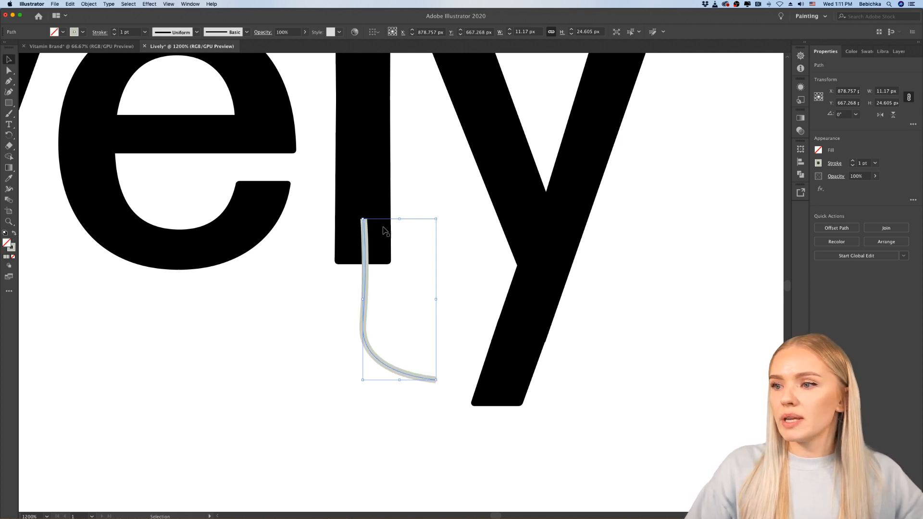
click(853, 160)
click(853, 161)
click(852, 160)
click(853, 160)
click(852, 160)
click(853, 160)
click(852, 160)
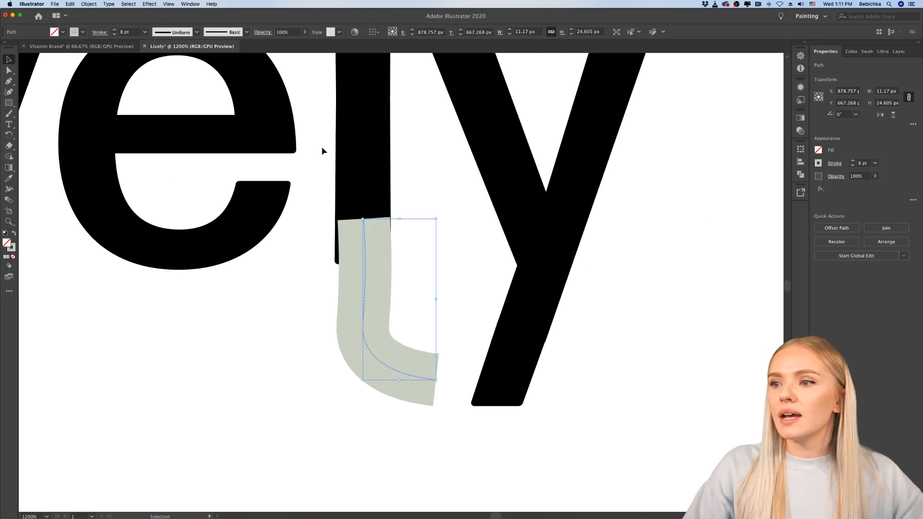
double_click(12, 247)
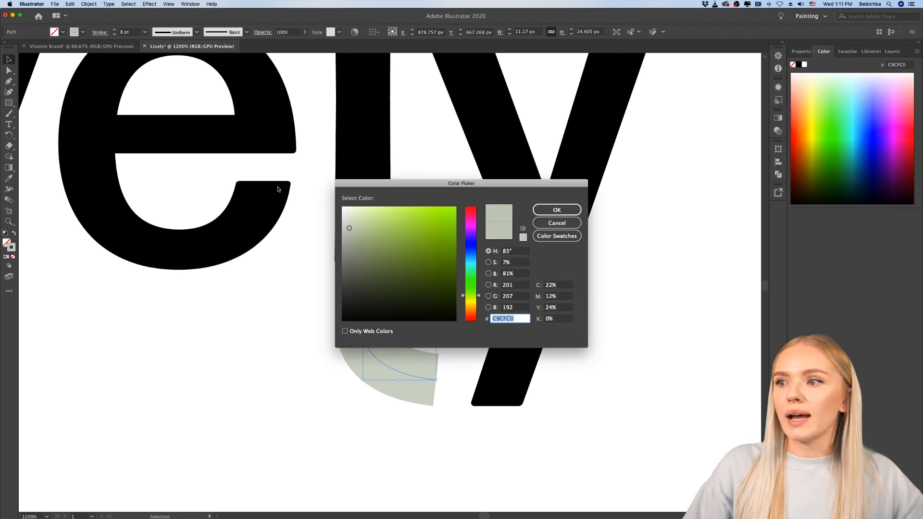
drag(366, 289, 336, 333)
click(557, 210)
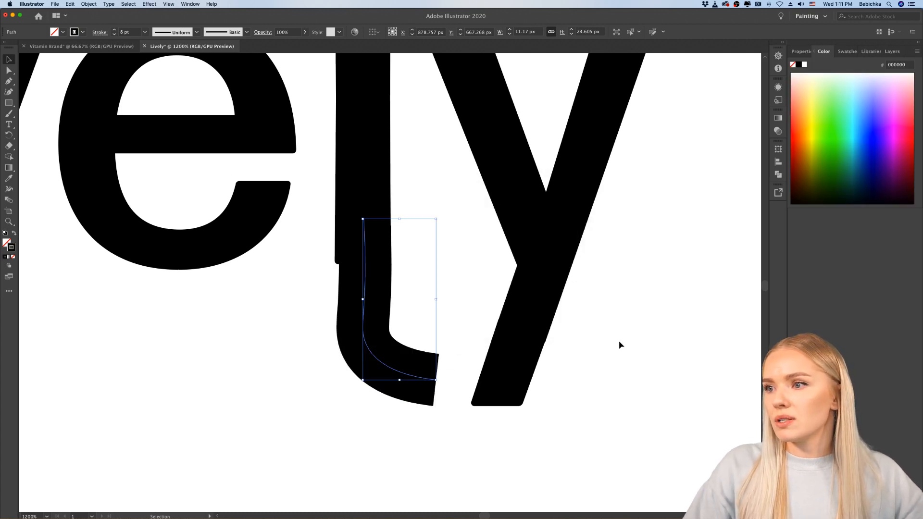
click(627, 367)
Step: Rotate the second "l" tail slightly counterclockwise and view the wordmark among the other variants
scroll(604, 393, down, 2)
scroll(604, 394, down, 2)
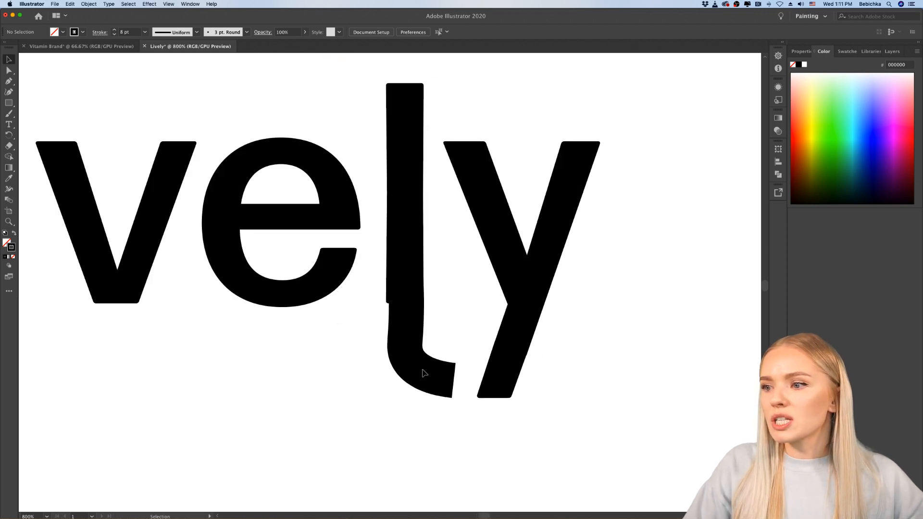
click(449, 383)
drag(454, 384, 462, 378)
click(493, 310)
scroll(459, 323, down, 6)
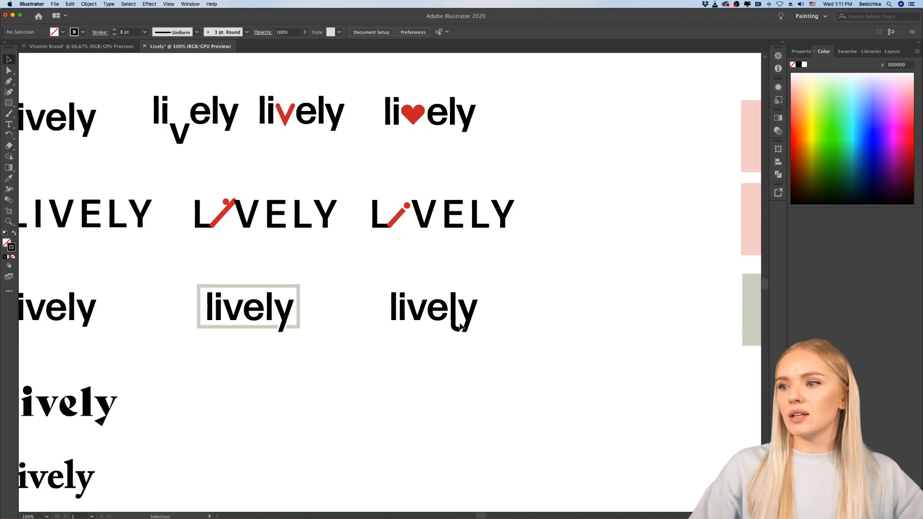
Step: Inspect where the curved tail joins the second "l", and delete the tail path
scroll(460, 323, up, 3)
scroll(422, 351, up, 5)
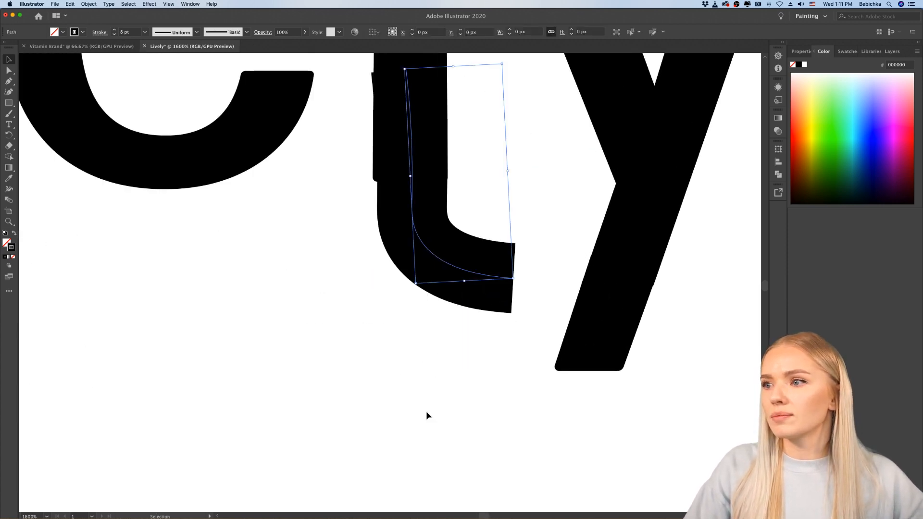
scroll(415, 419, down, 3)
scroll(415, 412, up, 3)
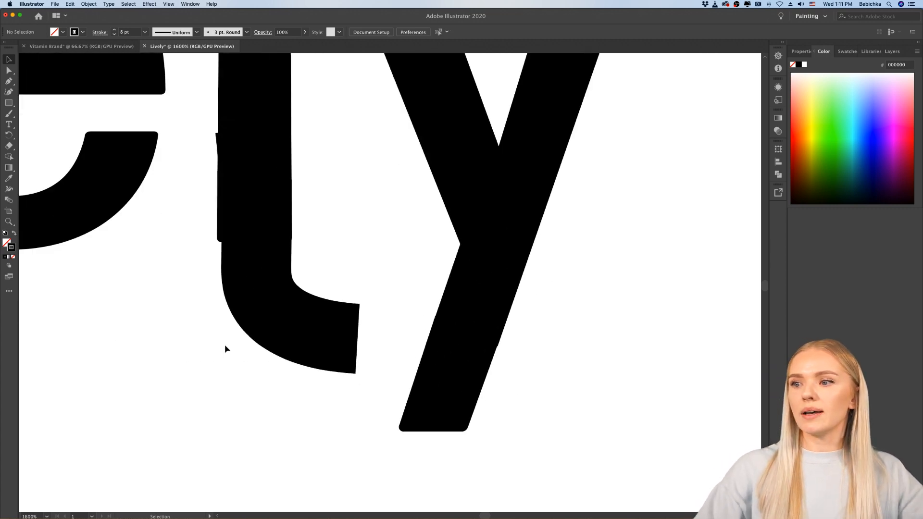
scroll(224, 348, down, 4)
scroll(225, 354, up, 3)
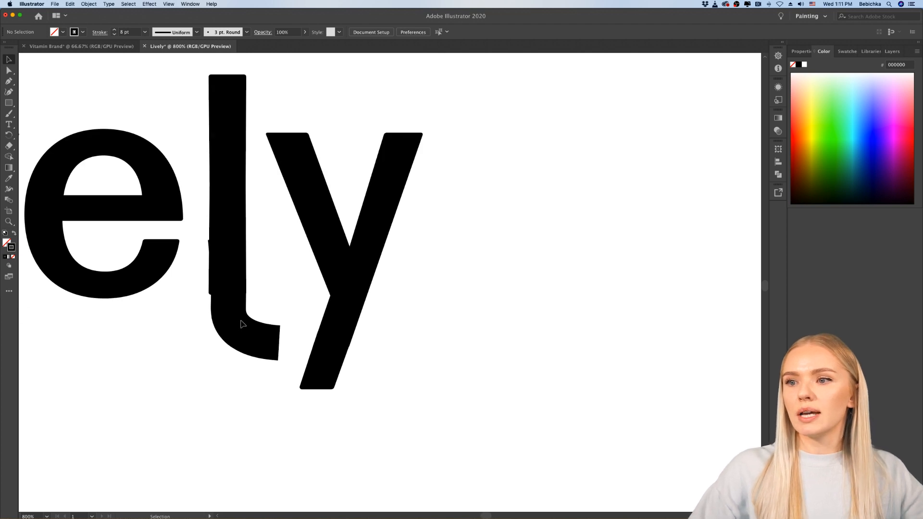
click(237, 330)
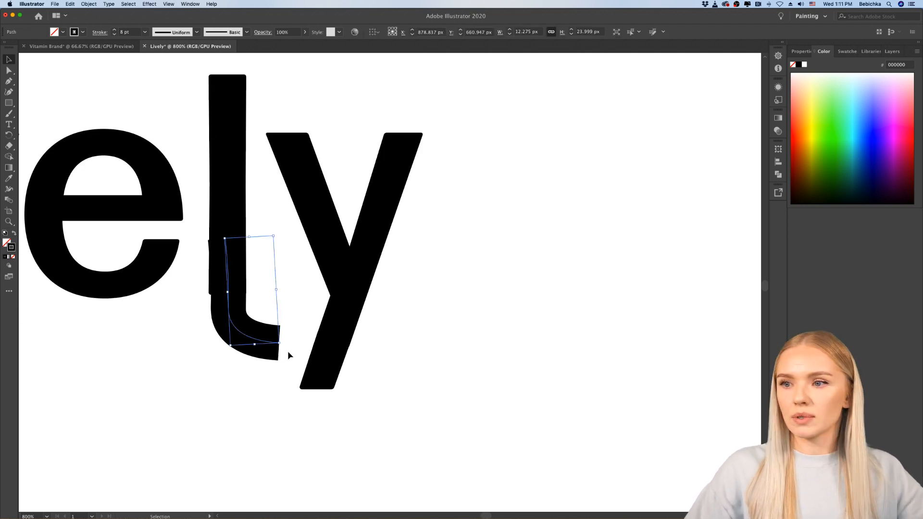
key(Delete)
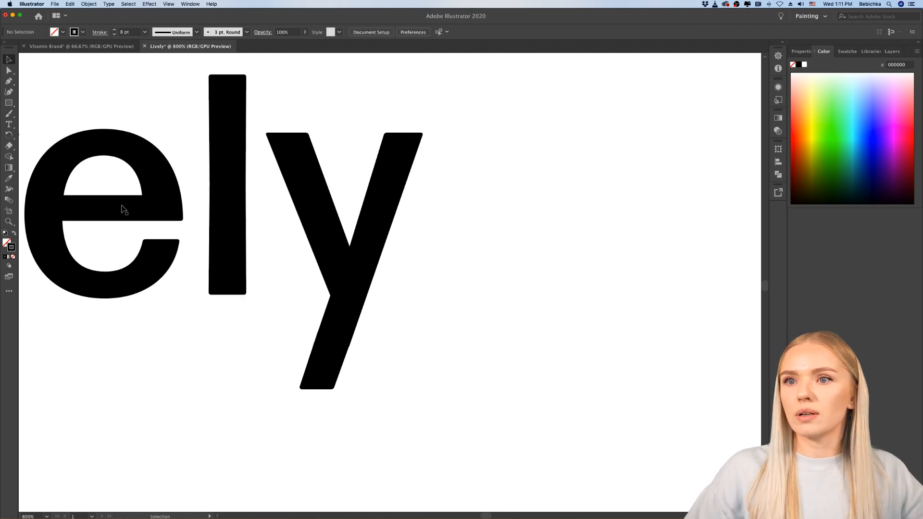
Step: Draw a U-shaped hook about 17 by 16 px with the Pencil tool, from the second "l" base toward the "y"
click(9, 114)
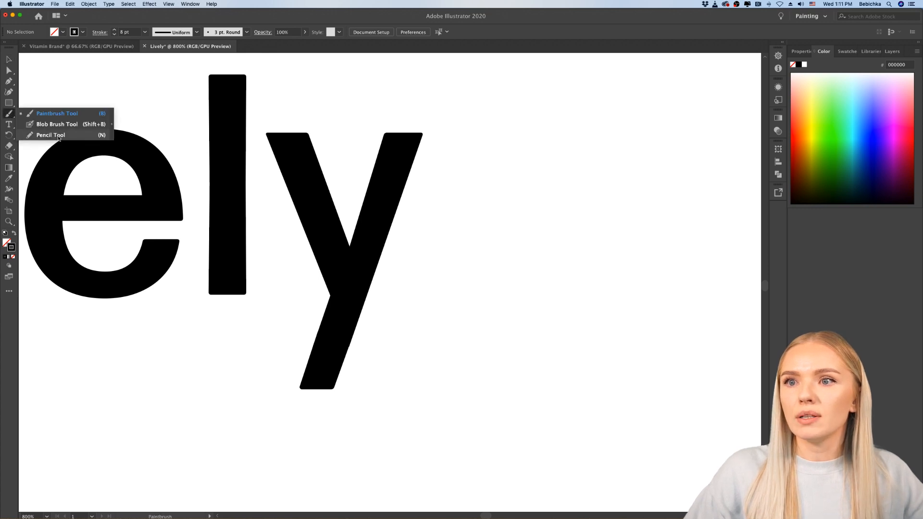
click(44, 135)
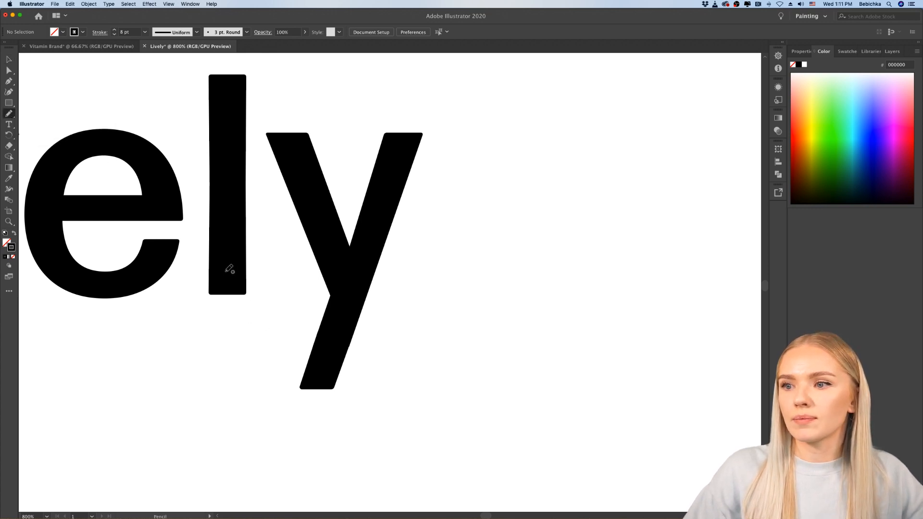
mouse_move(226, 272)
mouse_down()
mouse_move(227, 294)
mouse_move(255, 336)
mouse_move(297, 298)
mouse_up()
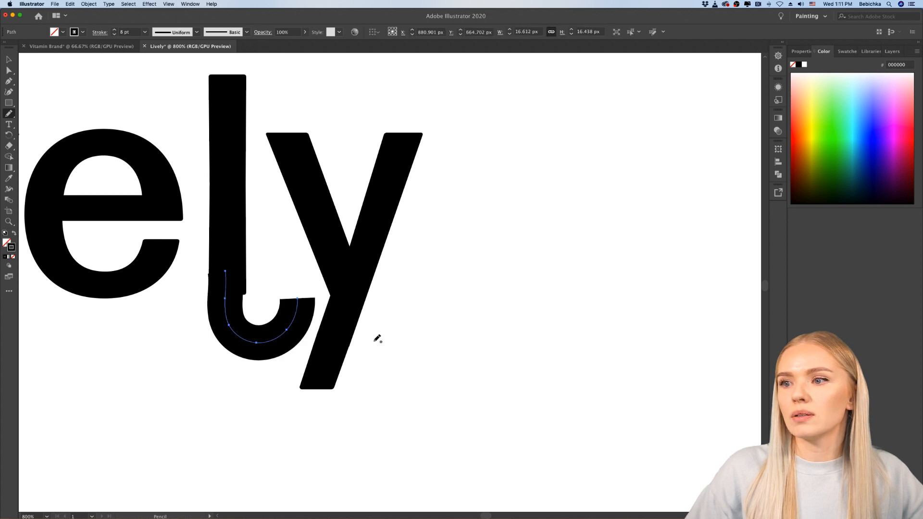
scroll(377, 336, left, 2)
scroll(380, 342, down, 2)
scroll(380, 341, up, 3)
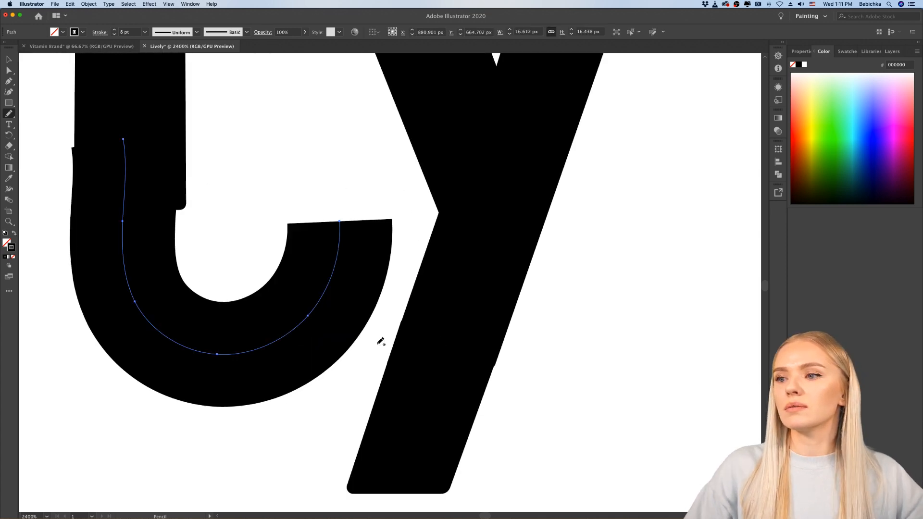
Step: Draw a matching pencil hook about 15 by 19 px from the base of the first "l", curving under the "i"
scroll(381, 342, down, 3)
scroll(346, 343, left, 3)
scroll(232, 319, up, 4)
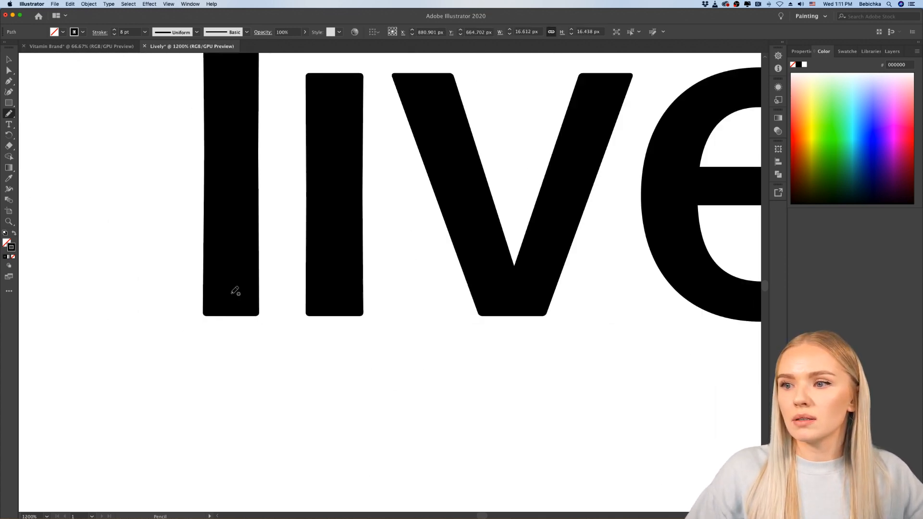
mouse_move(233, 291)
mouse_down()
mouse_move(235, 354)
mouse_move(258, 411)
mouse_move(337, 360)
mouse_up()
scroll(419, 383, down, 3)
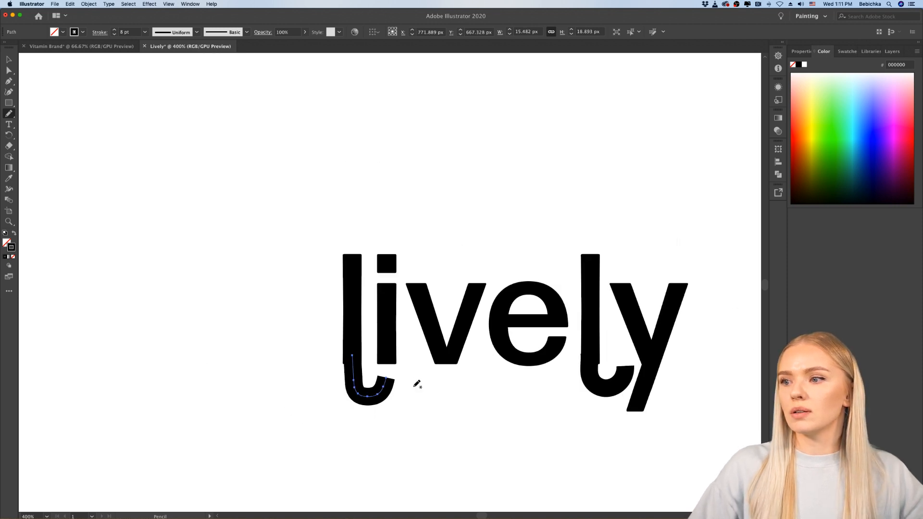
Step: Clear the selection and review the hooked "lively" wordmark among the other logo variants and up close
scroll(417, 383, right, 3)
scroll(417, 383, down, 2)
key(v)
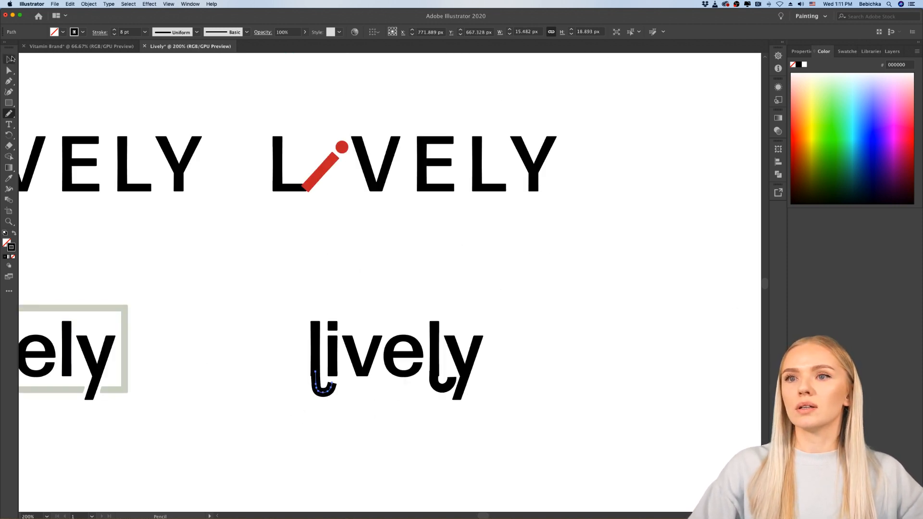
click(535, 379)
scroll(535, 377, down, 3)
scroll(535, 376, right, 1)
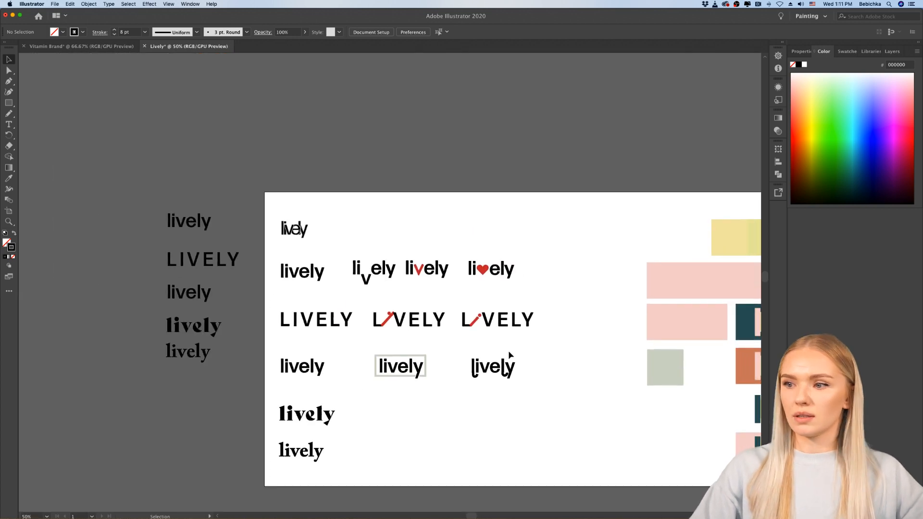
scroll(510, 397, up, 3)
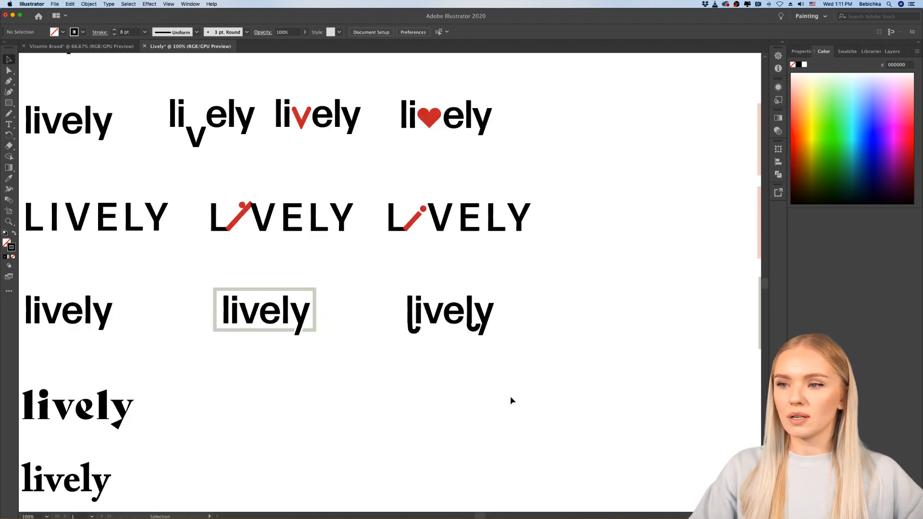
scroll(490, 344, up, 2)
scroll(491, 345, up, 2)
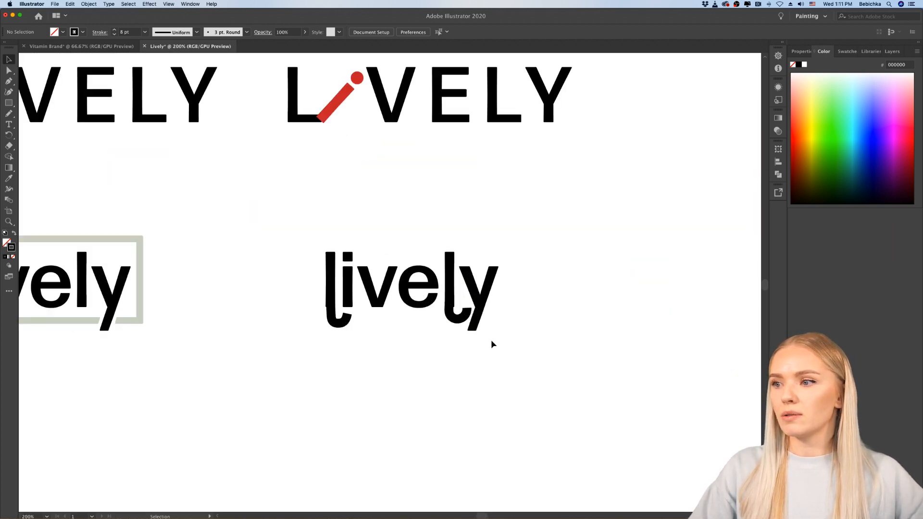
scroll(492, 344, up, 2)
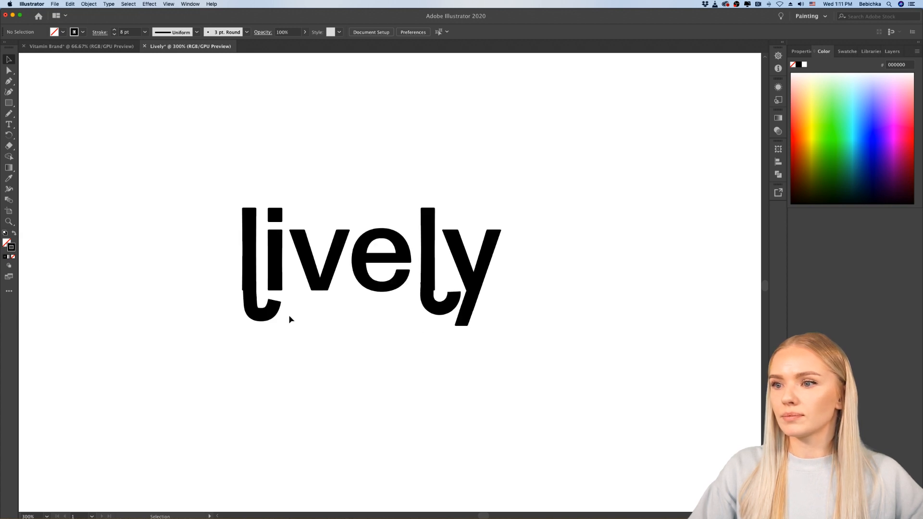
Step: Widen the first "l" hook slightly outward on its stem side, and clear the selection
click(255, 317)
scroll(255, 317, up, 2)
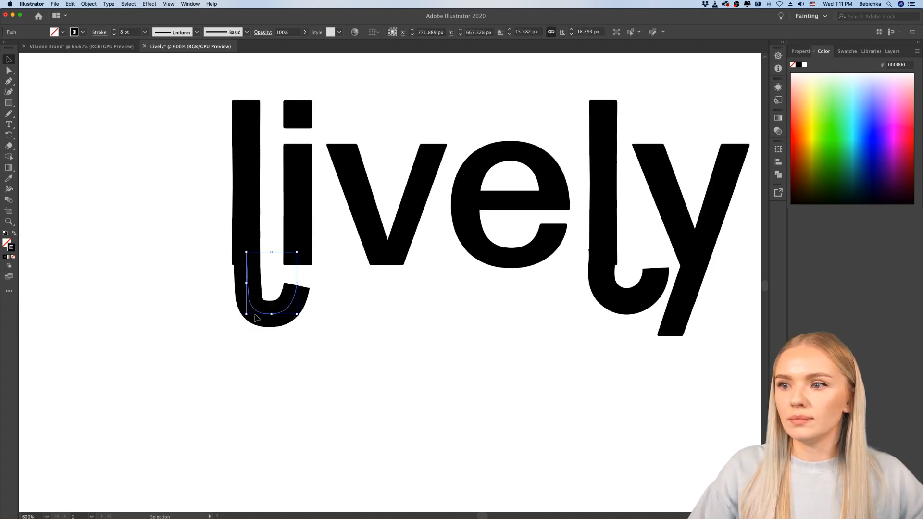
scroll(249, 287, up, 2)
drag(238, 274, 233, 273)
click(450, 345)
scroll(451, 345, down, 4)
scroll(451, 345, right, 5)
scroll(451, 345, down, 2)
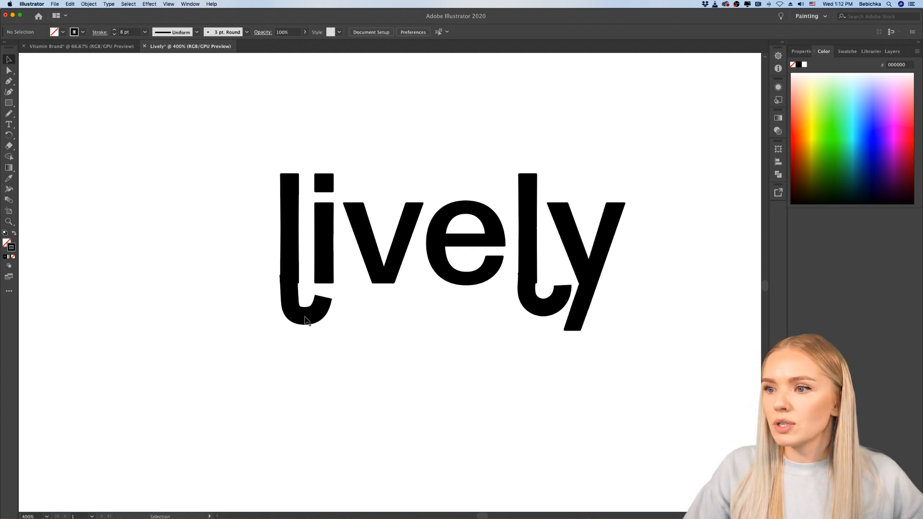
Step: Stretch the open end of the first "l" hook outward to the edge of the "i", making it about 17 px wide
click(306, 321)
drag(326, 298, 334, 299)
click(357, 349)
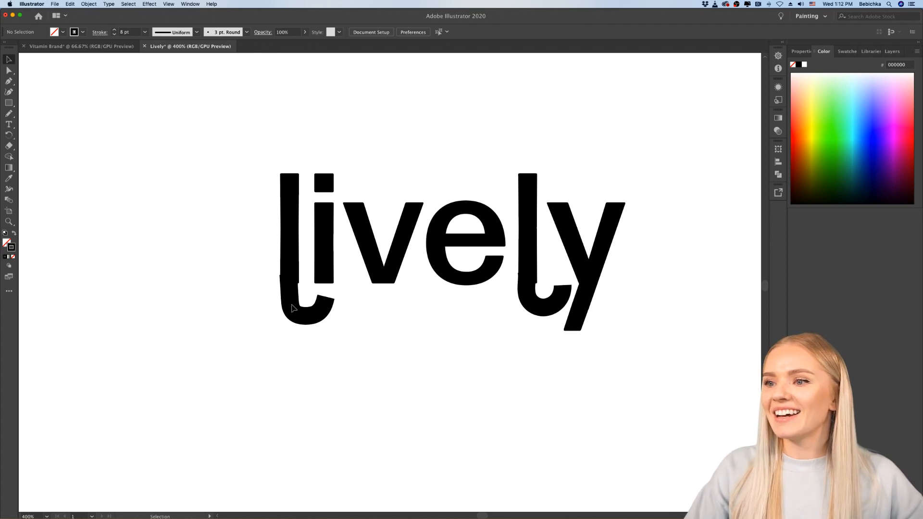
Step: Pull the stem side of the first "l" hook slightly inward to sit within the letter's stem, and clear the selection
click(292, 297)
scroll(292, 298, up, 3)
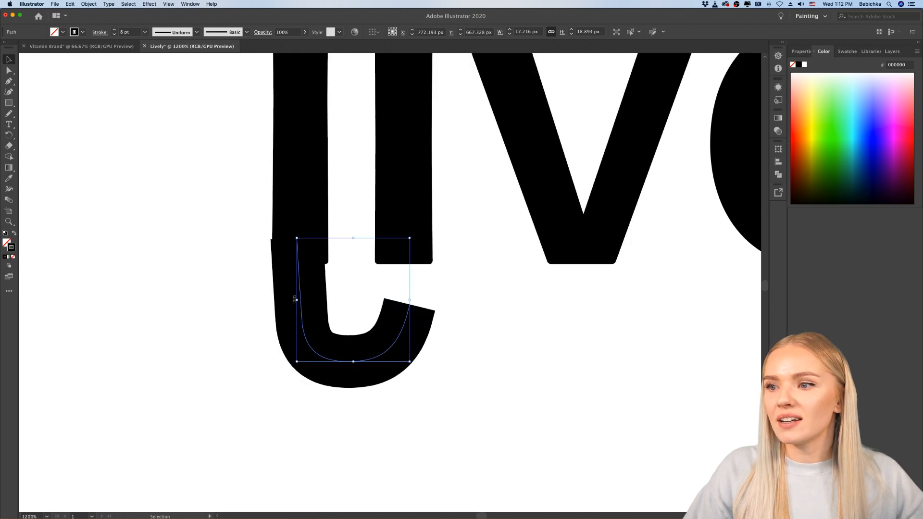
drag(297, 238, 301, 238)
click(462, 368)
scroll(463, 372, right, 2)
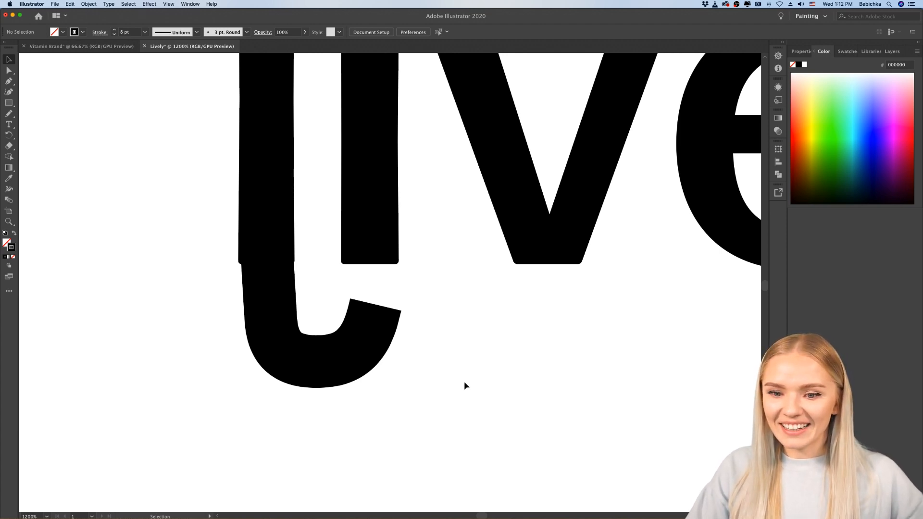
Step: Examine the hooks below both "l" letters of the unframed wordmark up close and among the other logo variants
scroll(464, 386, right, 3)
scroll(465, 383, up, 1)
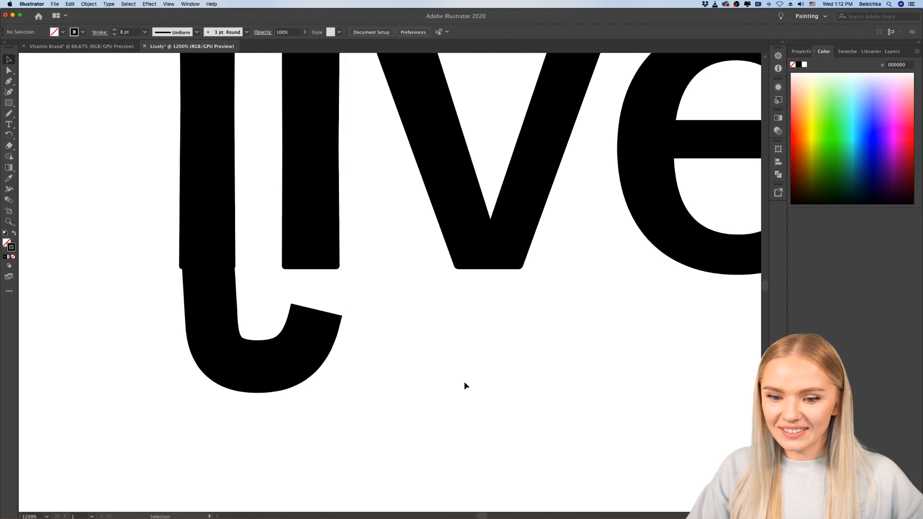
scroll(464, 383, down, 3)
scroll(465, 382, right, 2)
scroll(465, 383, right, 1)
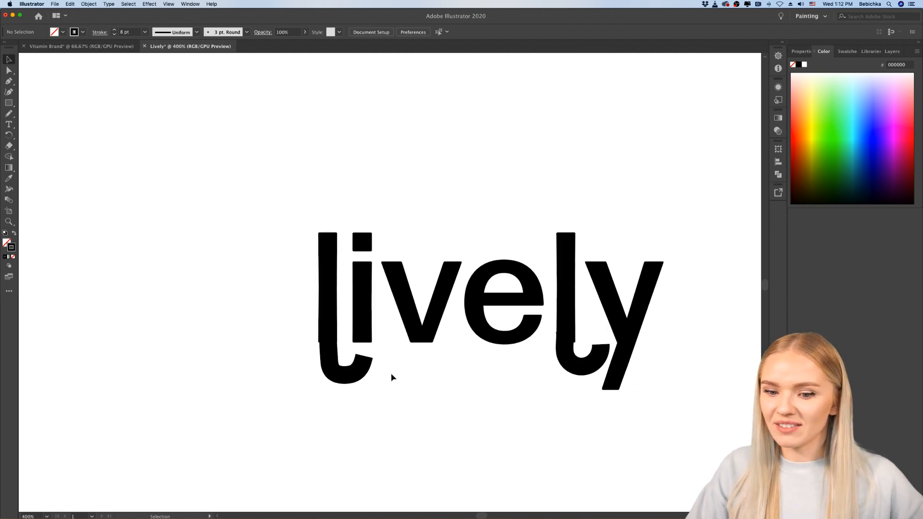
scroll(393, 374, down, 2)
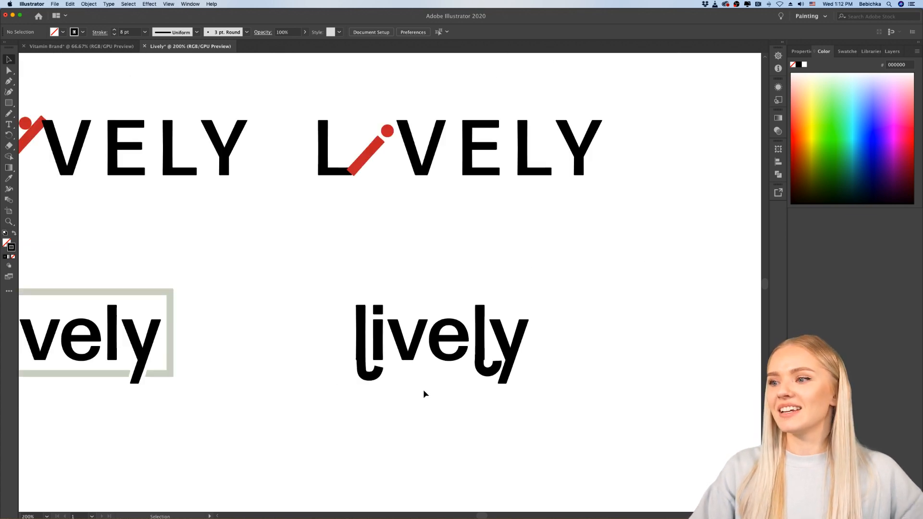
scroll(423, 393, down, 1)
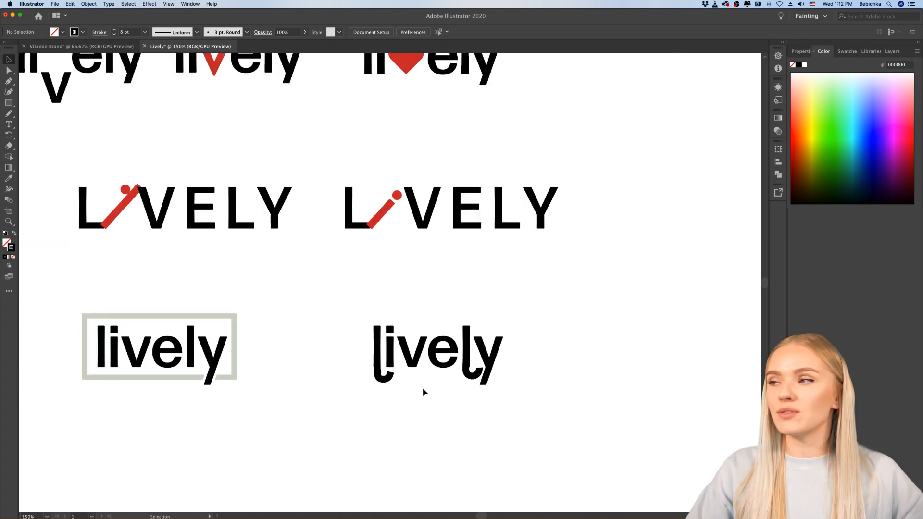
scroll(458, 388, down, 1)
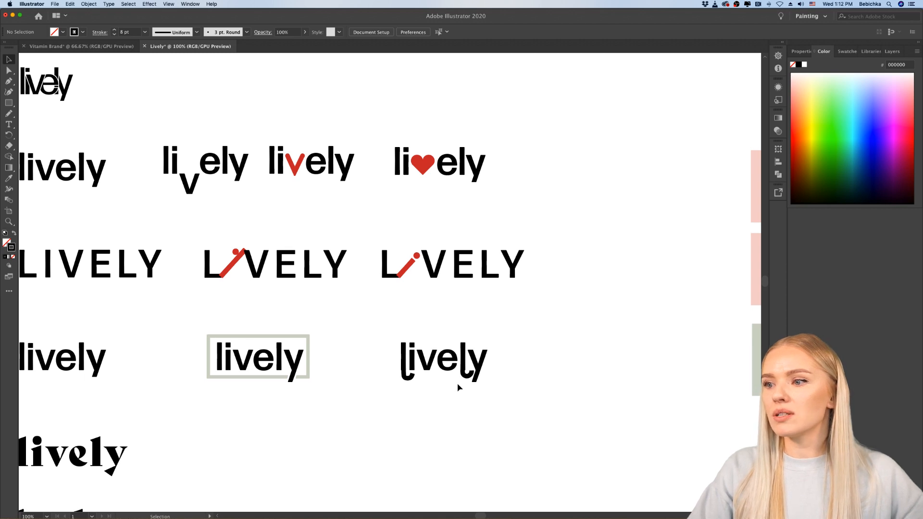
scroll(459, 387, up, 2)
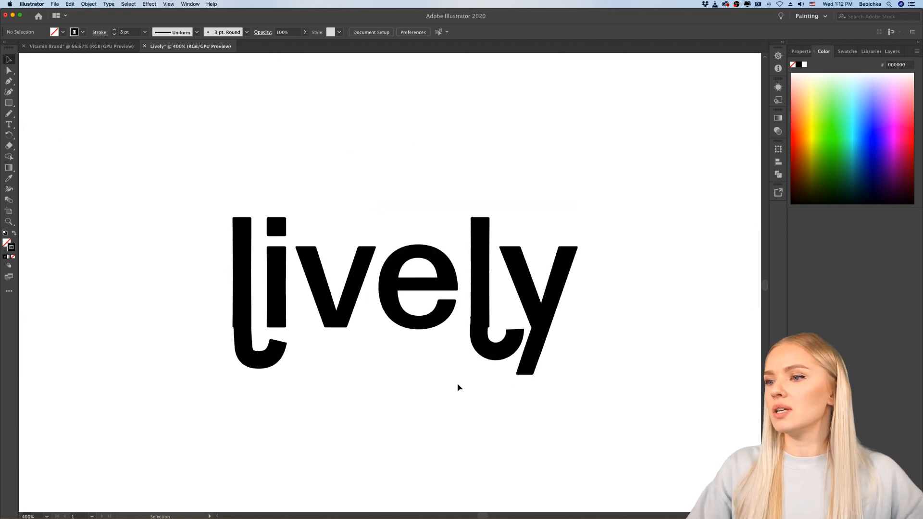
Step: Place a copy of the hooked "lively" wordmark beside the original, and clear the selection
scroll(458, 387, down, 3)
drag(495, 314, 390, 397)
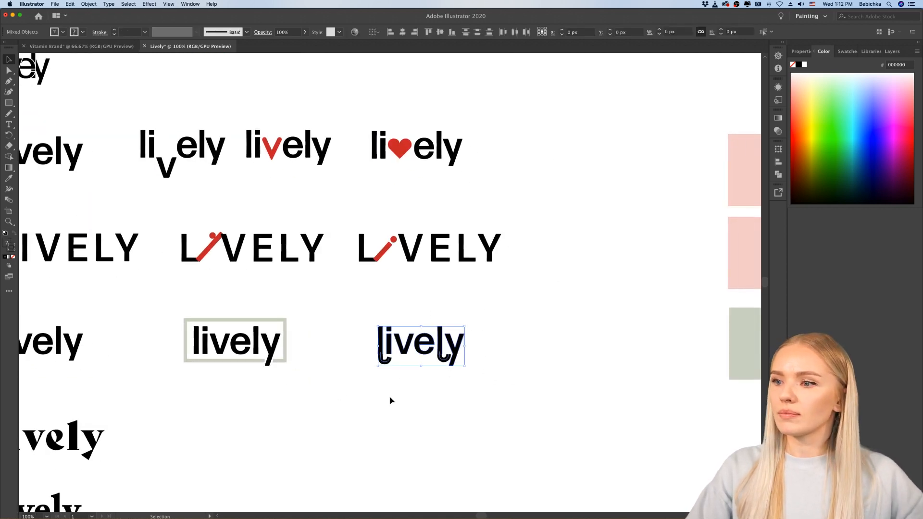
drag(409, 351, 541, 351)
click(537, 421)
scroll(480, 389, right, 5)
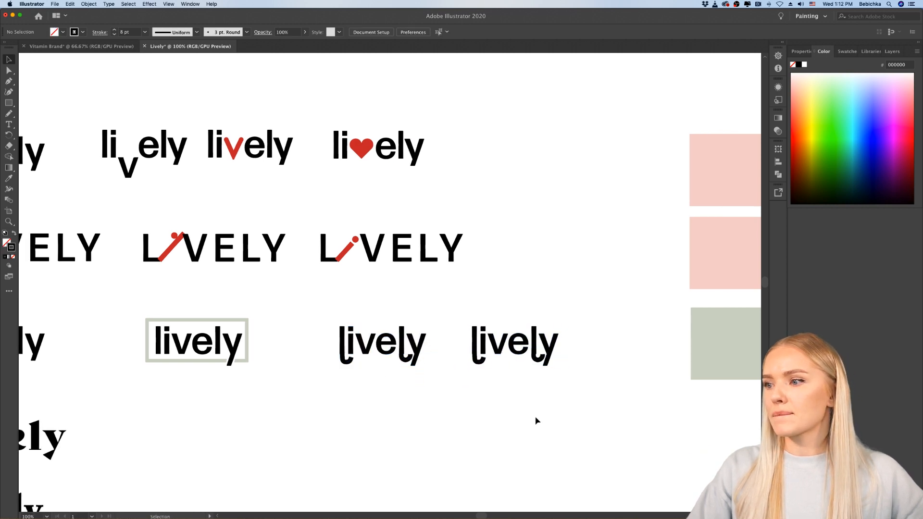
Step: Delete the hooks below both "l" letters in the copied wordmark
scroll(428, 361, up, 2)
scroll(385, 382, left, 1)
scroll(385, 379, up, 1)
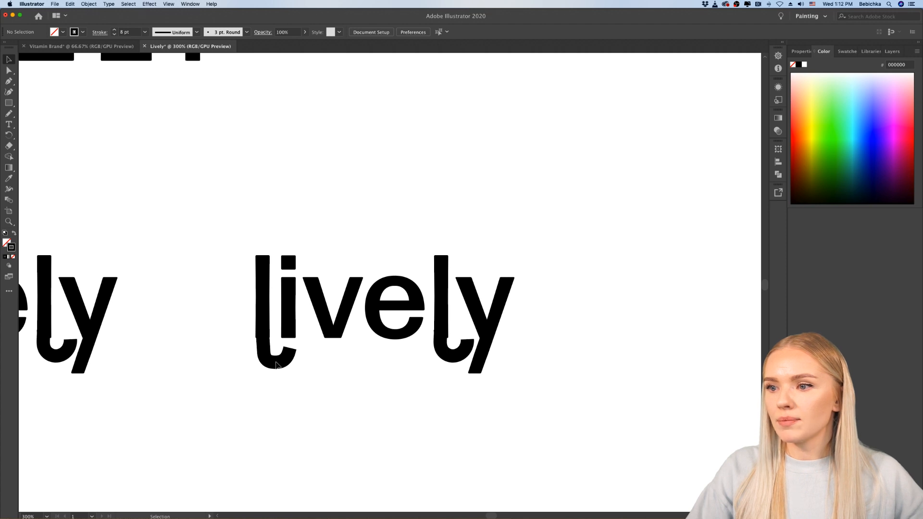
click(272, 366)
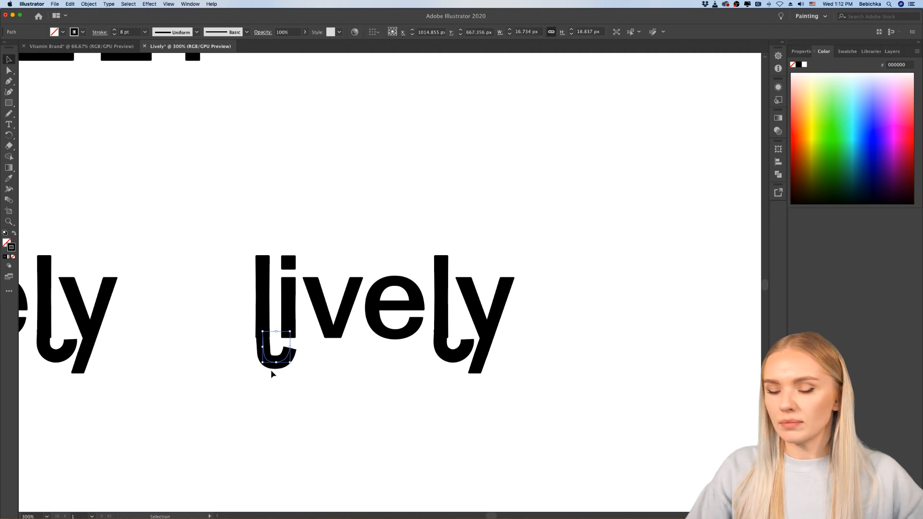
key(Delete)
click(456, 356)
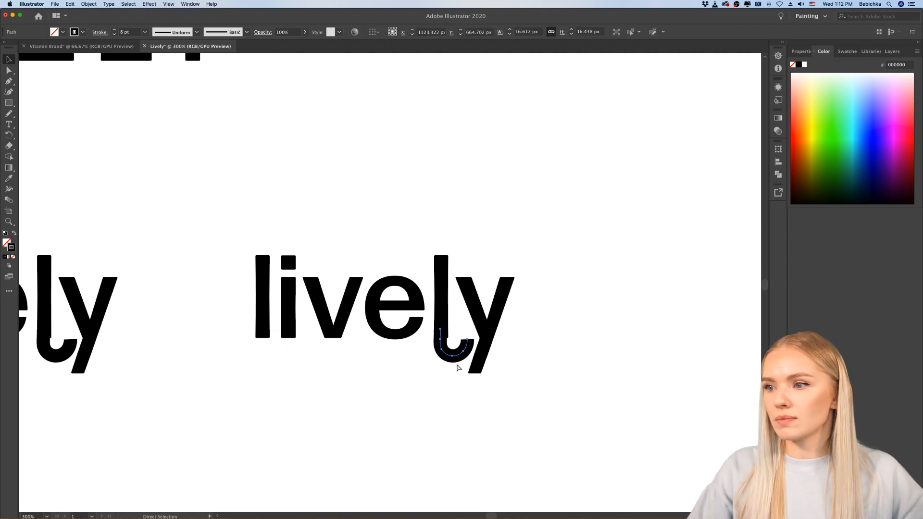
key(Delete)
Step: Draw a large open curve about 117 by 85 px beside the plain wordmark with the Pencil tool, using no fill and a black 6 pt stroke
scroll(423, 376, up, 1)
scroll(423, 376, right, 1)
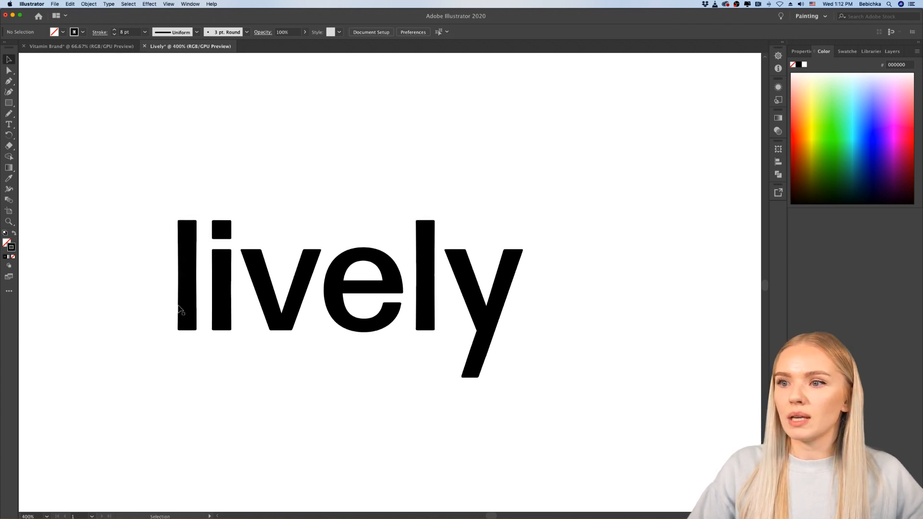
click(188, 289)
click(138, 268)
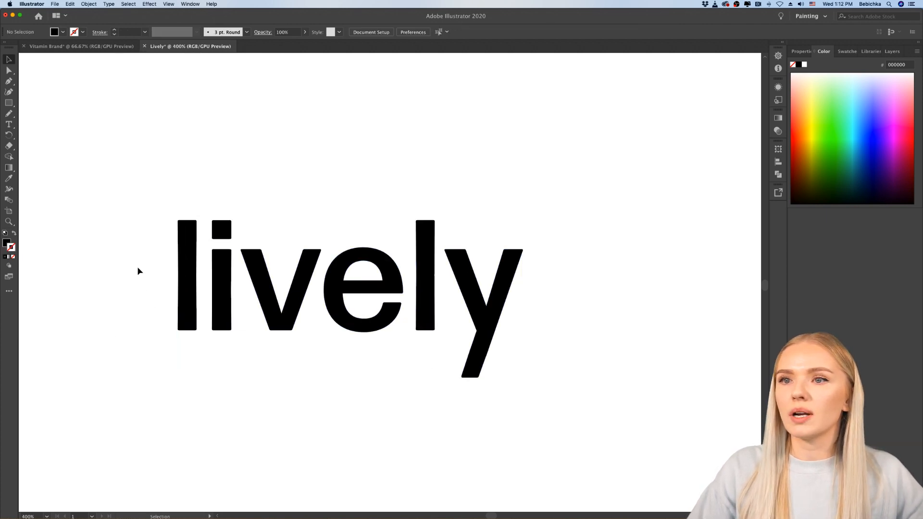
click(9, 113)
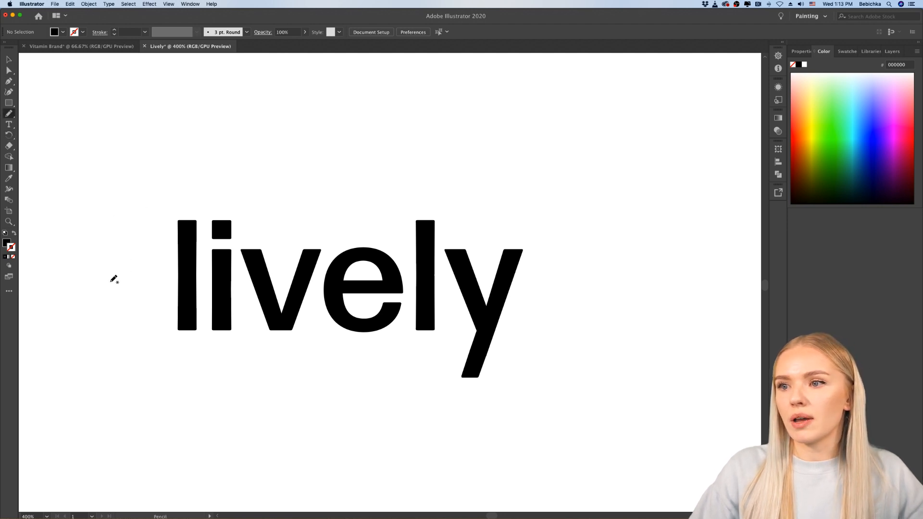
scroll(122, 264, down, 1)
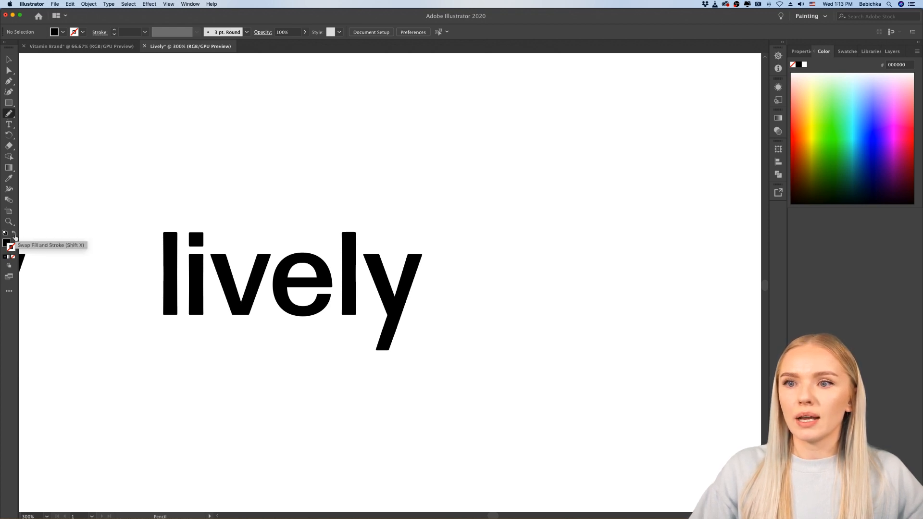
click(14, 236)
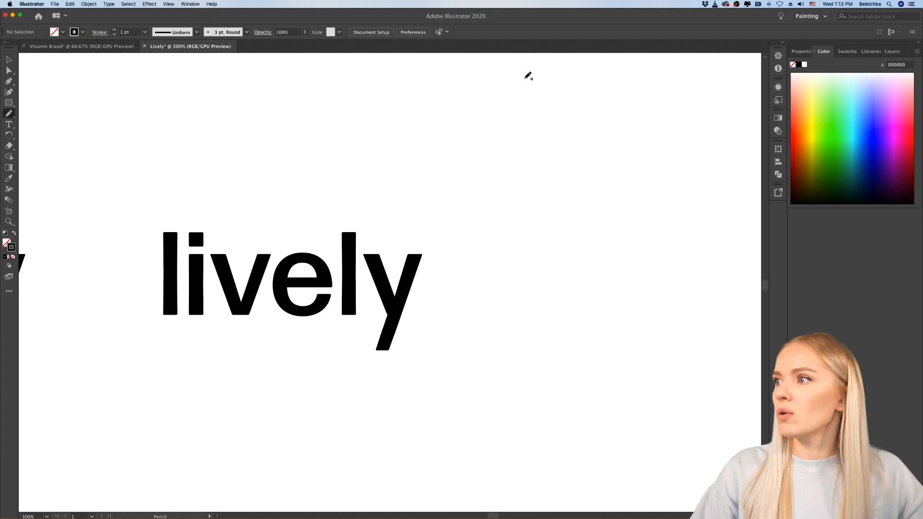
click(801, 51)
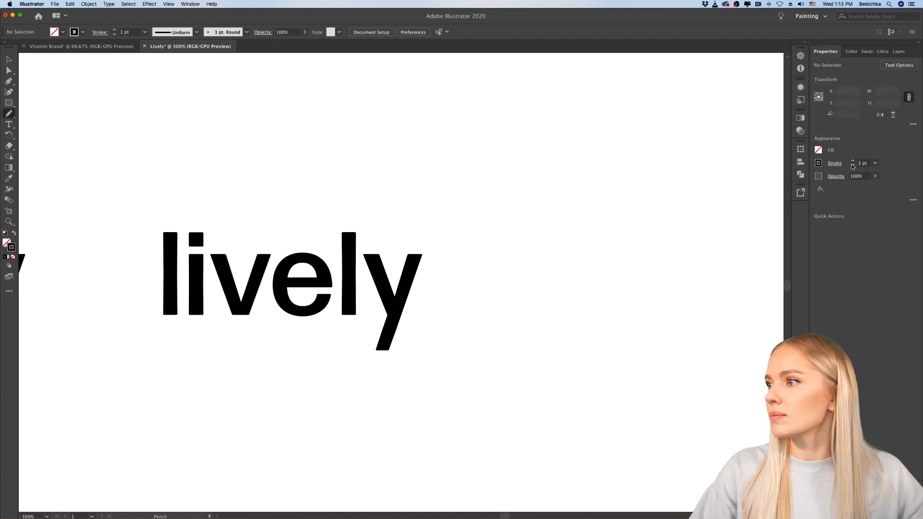
click(853, 161)
click(853, 161)
click(853, 161)
click(853, 161)
mouse_move(467, 182)
mouse_down()
mouse_move(486, 258)
mouse_move(660, 295)
mouse_up()
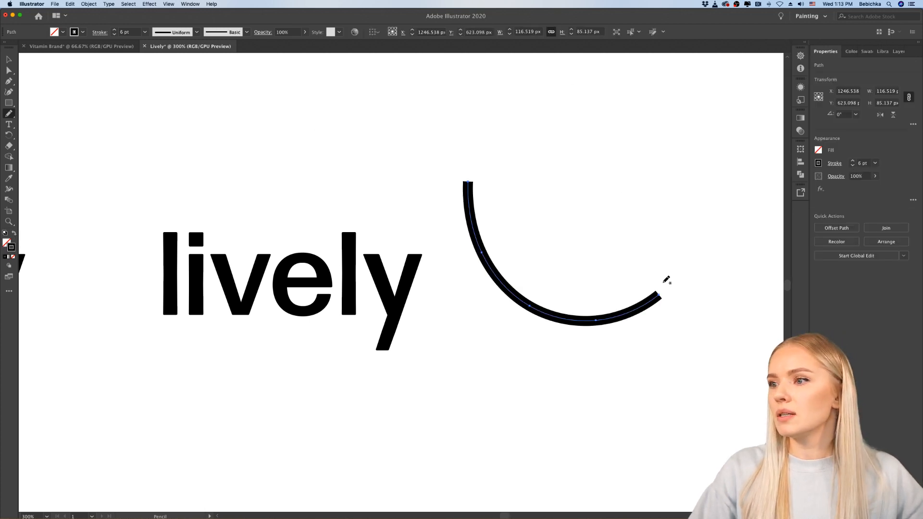
Step: Set the stroke weight to 7 pt on the large curve, and delete the curve
click(852, 161)
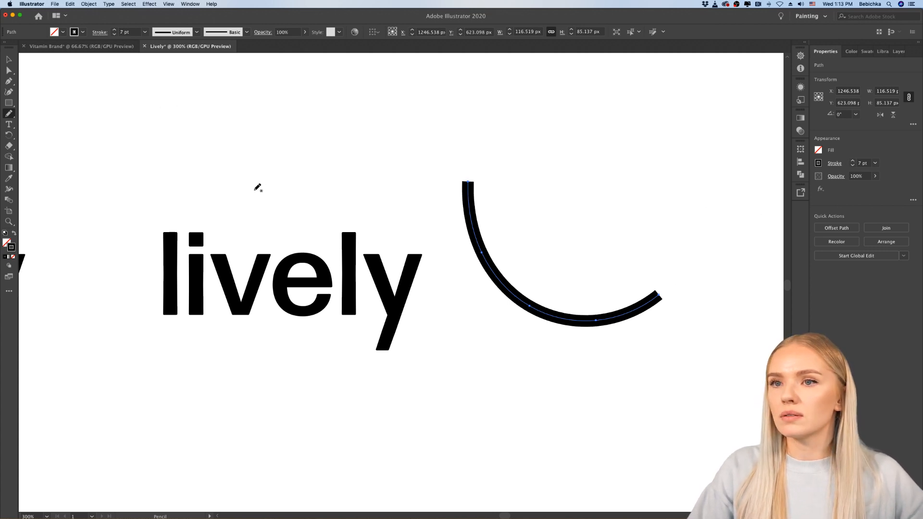
click(10, 62)
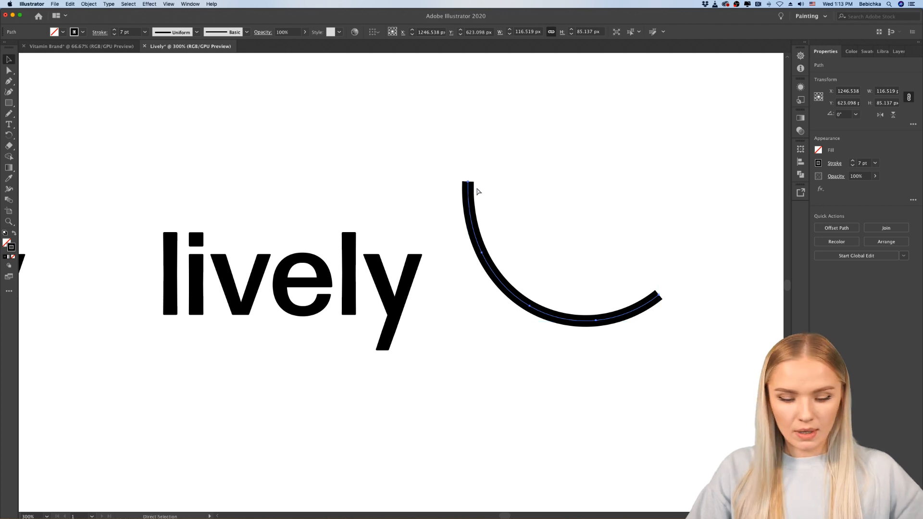
key(Delete)
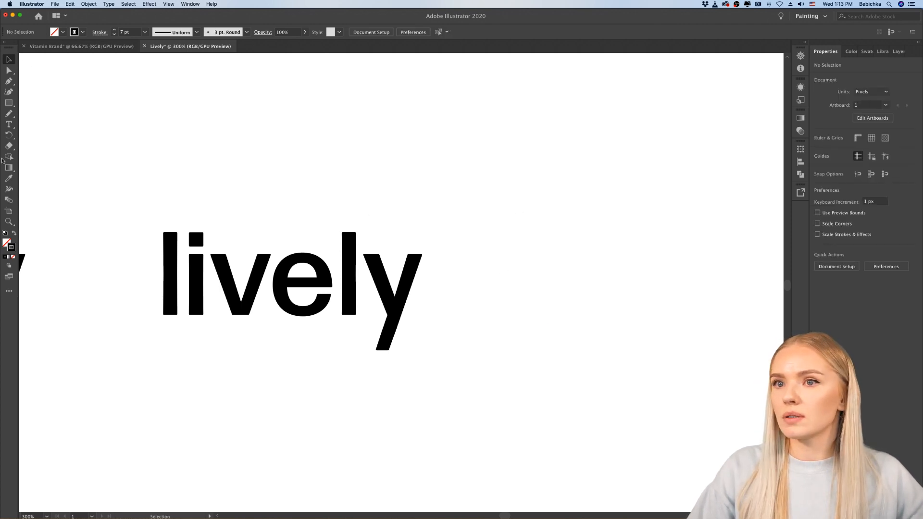
Step: Draw a looped "e" about 61 by 48 px and a tall slanted "l" about 32 by 81 px beside the wordmark with the Pencil tool
click(9, 113)
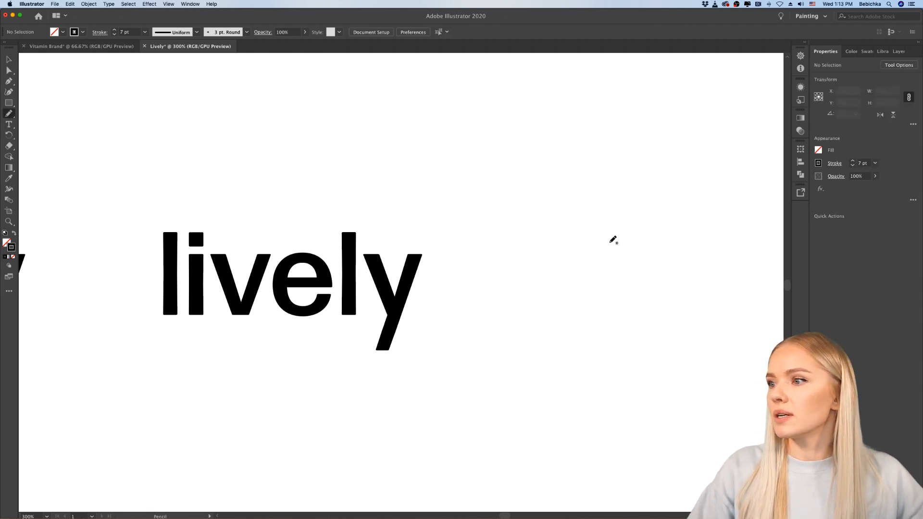
mouse_move(556, 235)
mouse_down()
mouse_move(630, 245)
mouse_move(576, 240)
mouse_move(658, 277)
mouse_up()
scroll(690, 276, right, 3)
scroll(689, 275, down, 1)
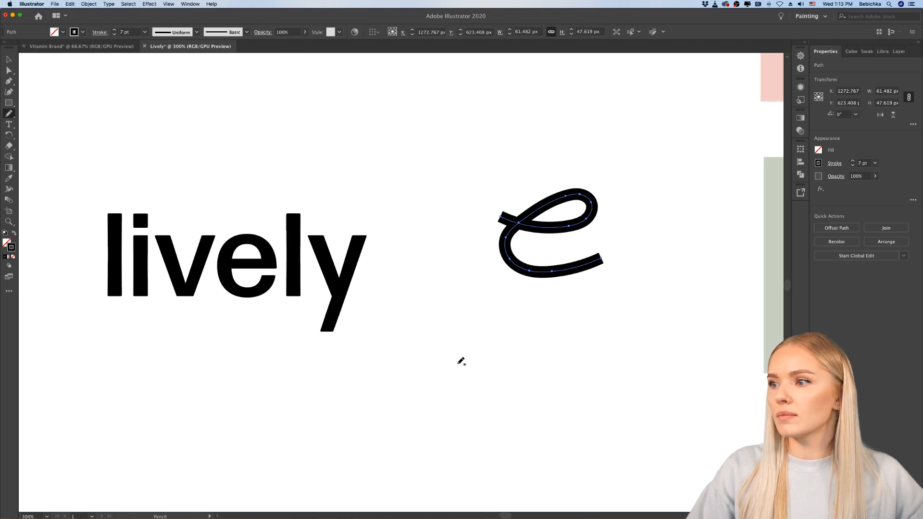
mouse_move(428, 353)
mouse_down()
mouse_move(410, 412)
mouse_move(459, 387)
mouse_up()
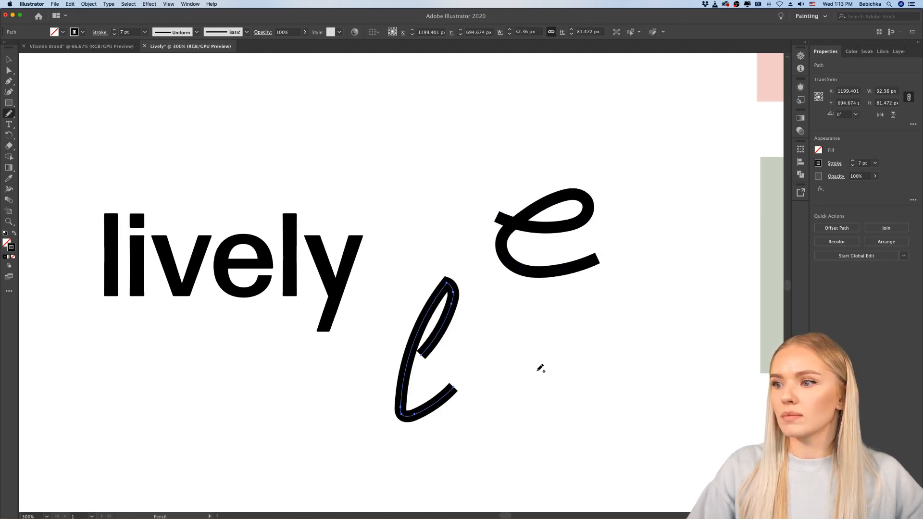
Step: Draw a looping cursive "L" about 113 by 51 px beside the slanted "l" and a small looped "l" about 38 by 56 px below the wordmark
scroll(502, 351, right, 2)
scroll(491, 351, right, 1)
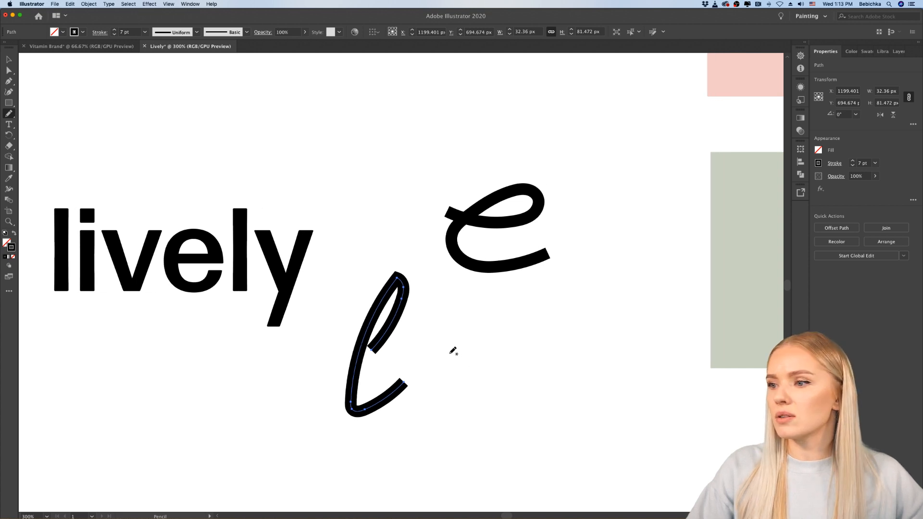
mouse_move(446, 351)
mouse_down()
mouse_move(534, 319)
mouse_move(422, 381)
mouse_move(602, 389)
mouse_up()
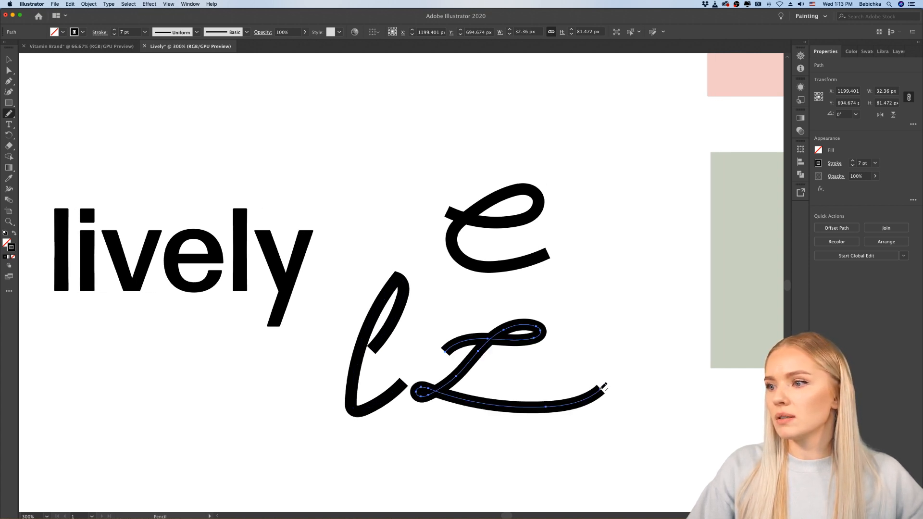
scroll(604, 386, right, 1)
scroll(604, 384, down, 2)
scroll(604, 384, right, 2)
scroll(603, 383, left, 5)
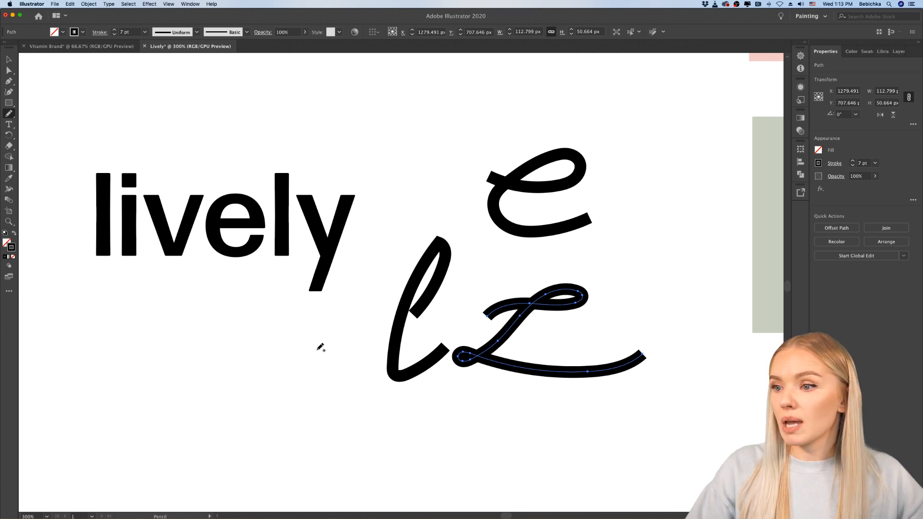
mouse_move(307, 387)
mouse_down()
mouse_move(317, 348)
mouse_move(301, 425)
mouse_move(326, 439)
mouse_move(355, 425)
mouse_up()
scroll(414, 433, down, 2)
scroll(414, 433, right, 2)
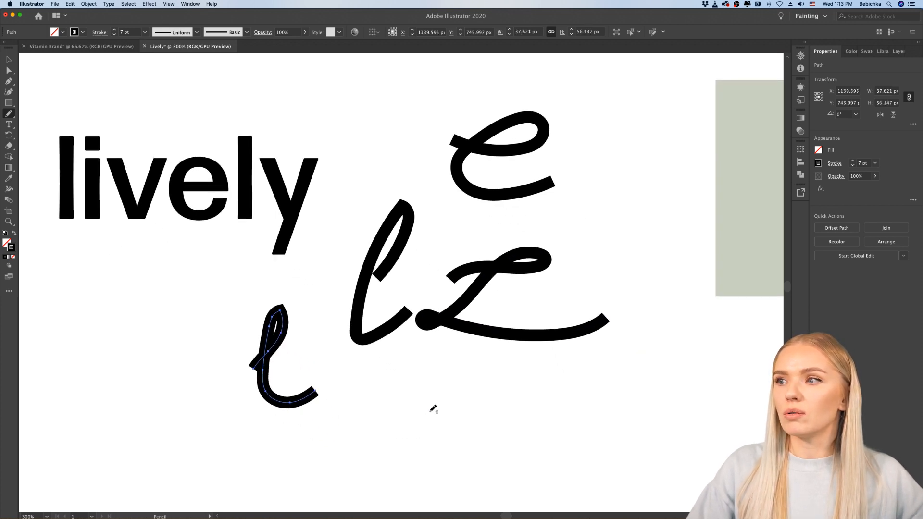
scroll(432, 408, down, 1)
scroll(432, 409, right, 1)
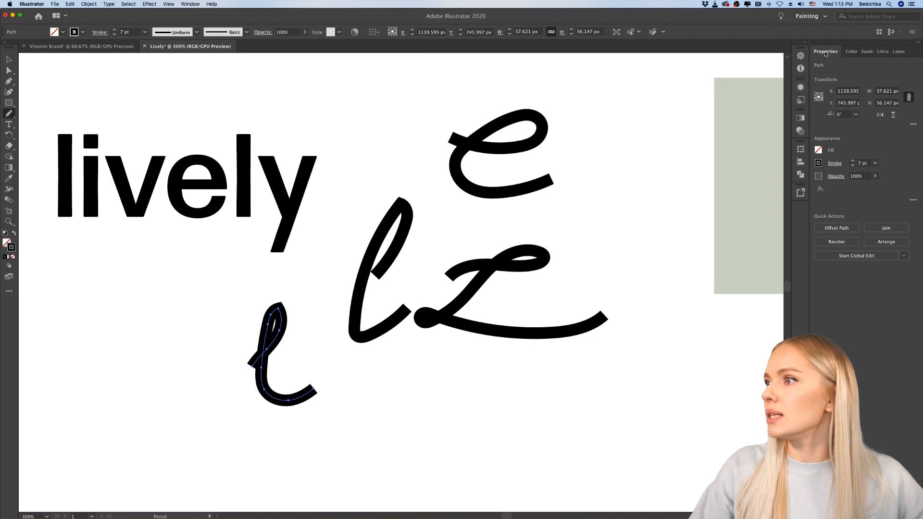
click(9, 92)
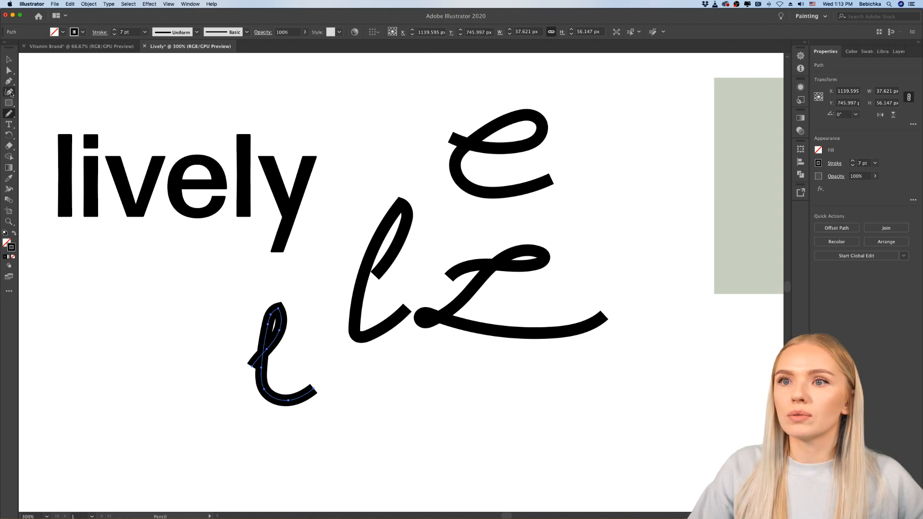
click(9, 114)
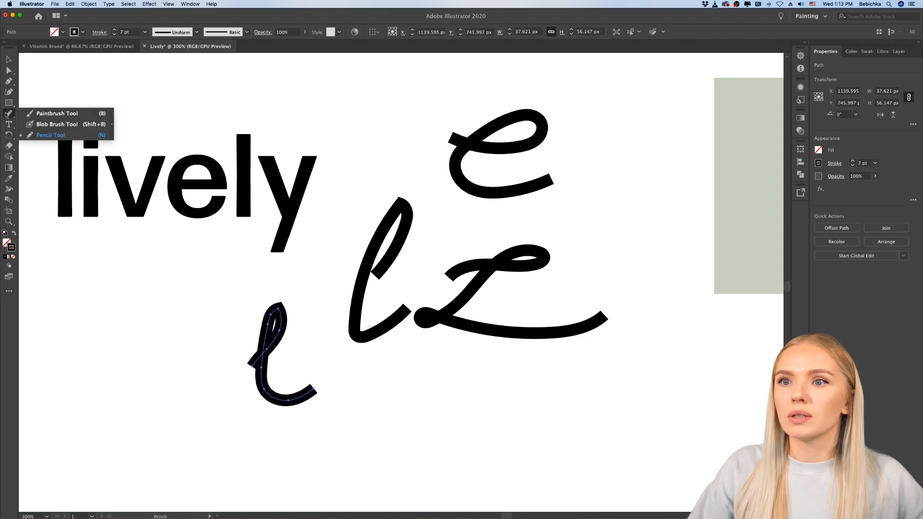
click(55, 113)
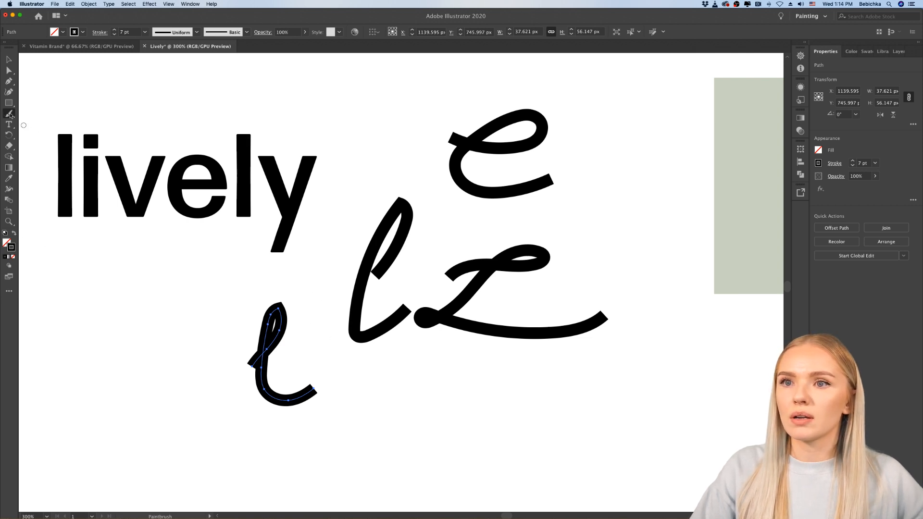
drag(9, 115, 33, 135)
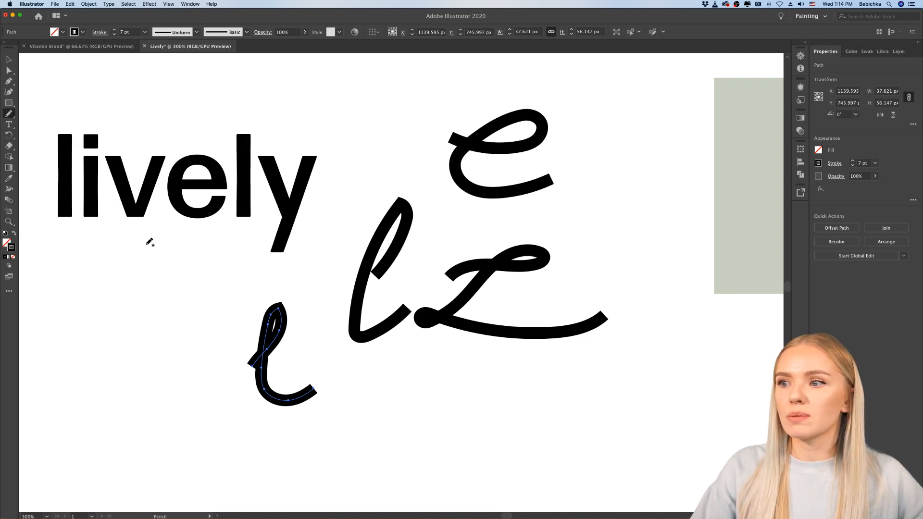
Step: Draw a second looping cursive "L" with a wide lower loop below the other script letters, using the Pencil tool
scroll(369, 369, down, 3)
scroll(368, 369, right, 3)
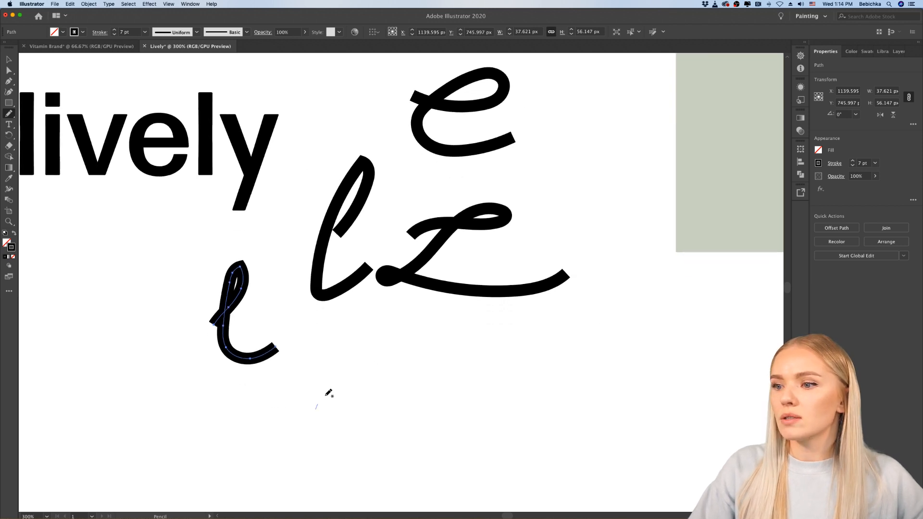
mouse_move(316, 409)
mouse_down()
mouse_move(414, 402)
mouse_move(486, 386)
mouse_move(423, 401)
mouse_move(317, 455)
mouse_move(309, 435)
mouse_move(415, 454)
mouse_move(488, 446)
mouse_up()
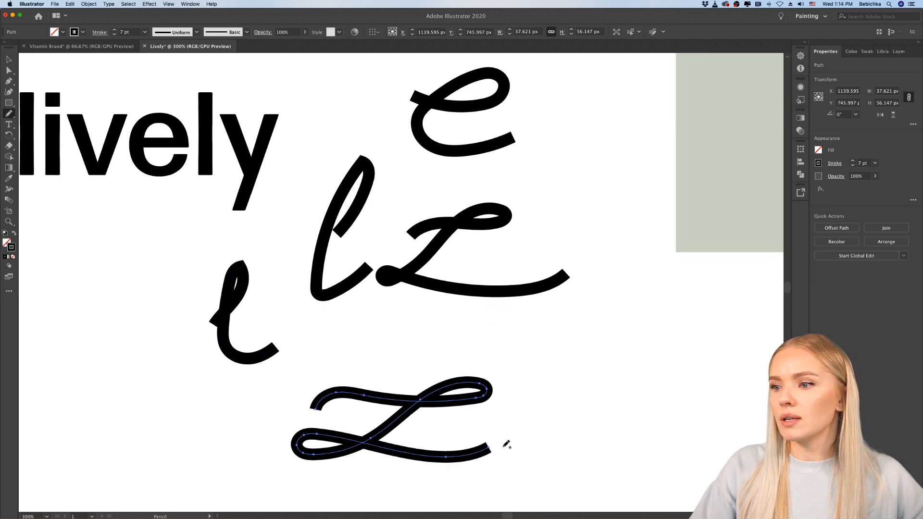
Step: Duplicate the letters "ively" from the plain wordmark and place the copy directly after the lower script "L"
scroll(504, 448, right, 1)
scroll(515, 443, down, 1)
scroll(375, 367, right, 3)
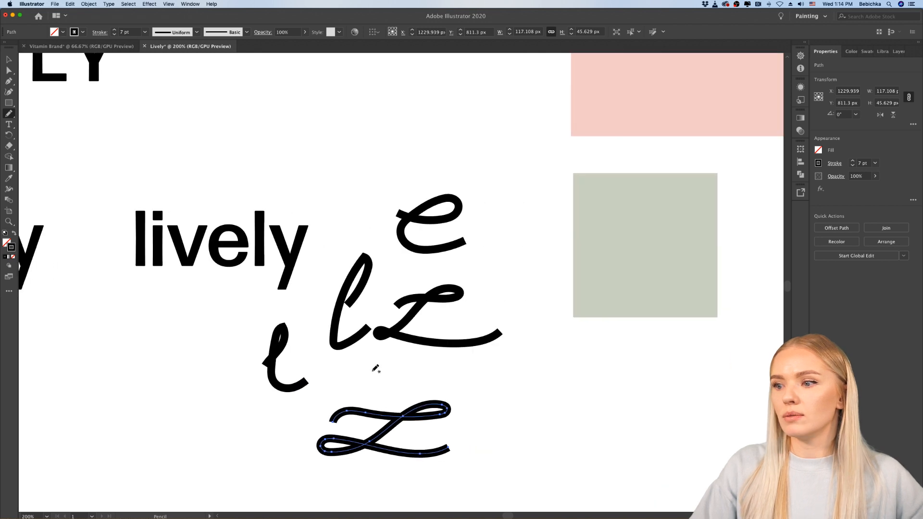
click(9, 59)
click(521, 451)
scroll(521, 451, right, 2)
scroll(520, 451, down, 1)
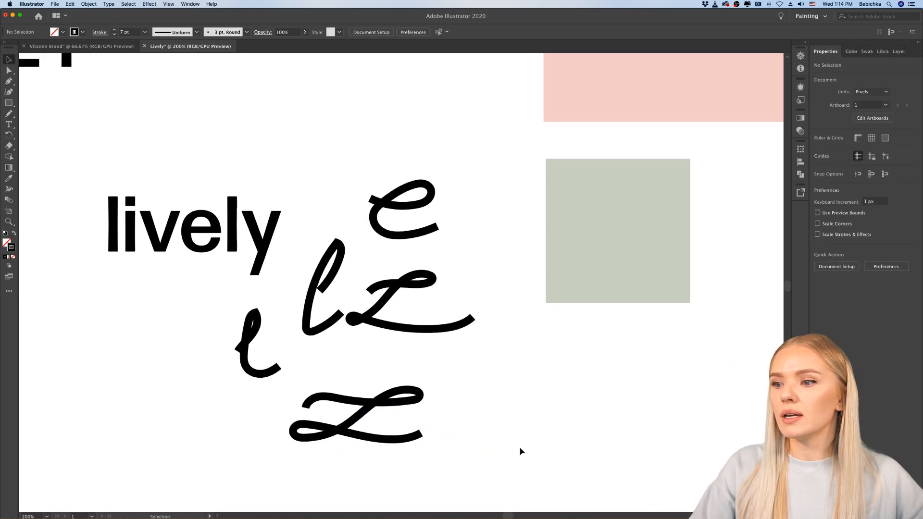
double_click(186, 230)
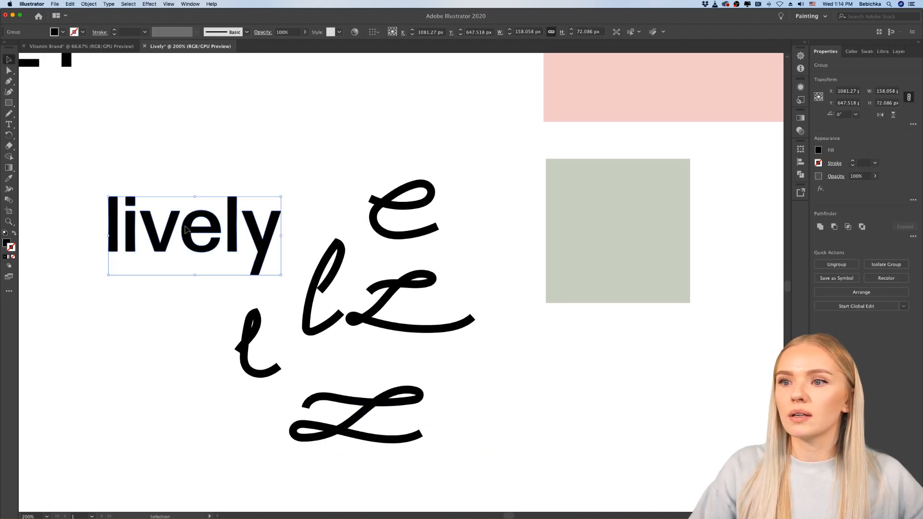
click(136, 255)
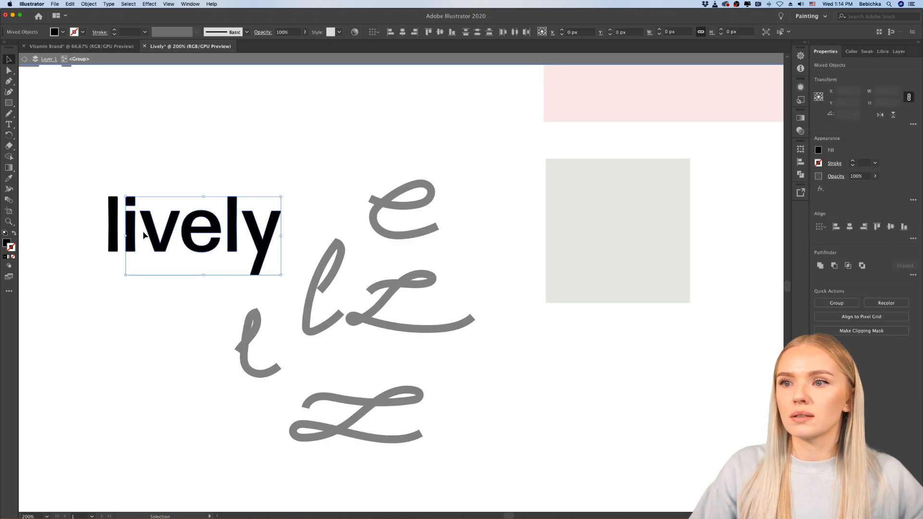
drag(140, 225, 451, 422)
click(604, 429)
double_click(604, 430)
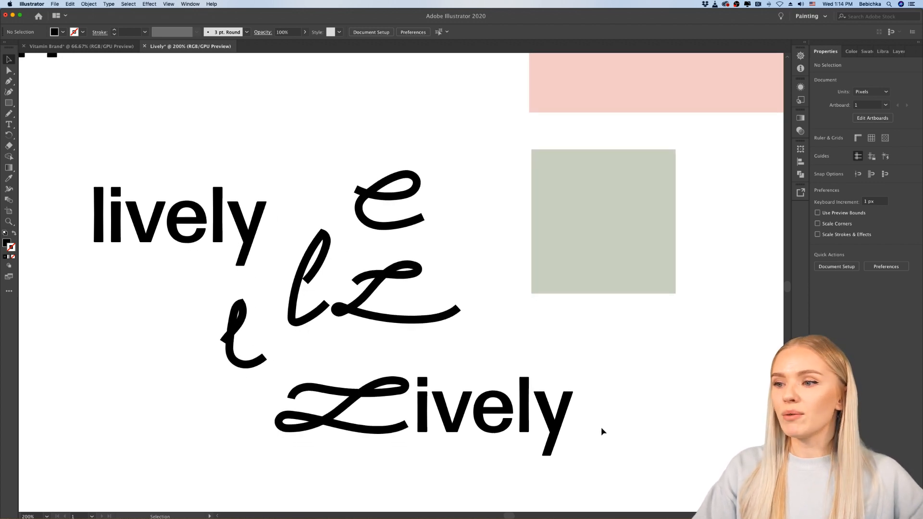
Step: Delete the looped "e", slanted "l", upper script "L" and small looped "l" sketches around the plain wordmark
scroll(601, 428, up, 2)
scroll(616, 425, left, 3)
scroll(616, 425, down, 2)
scroll(618, 427, left, 3)
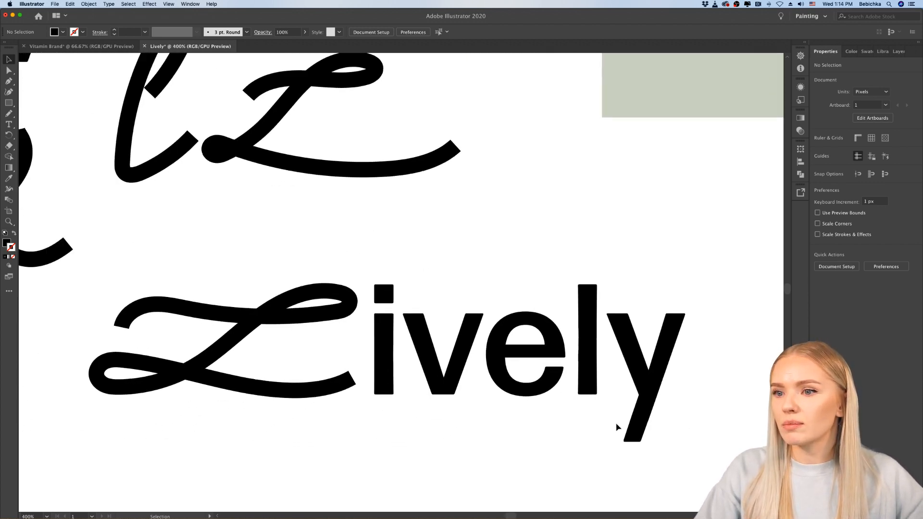
scroll(249, 434, down, 4)
drag(288, 283, 232, 362)
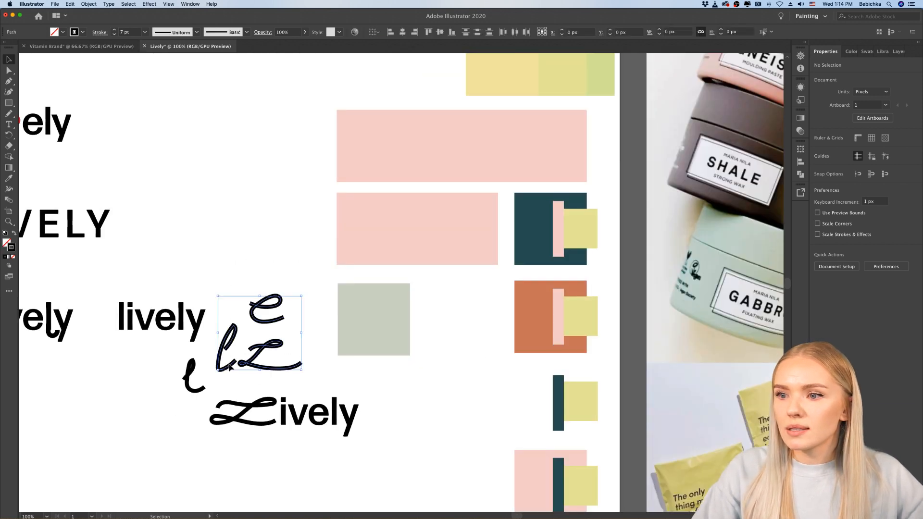
key(Delete)
click(184, 382)
key(Delete)
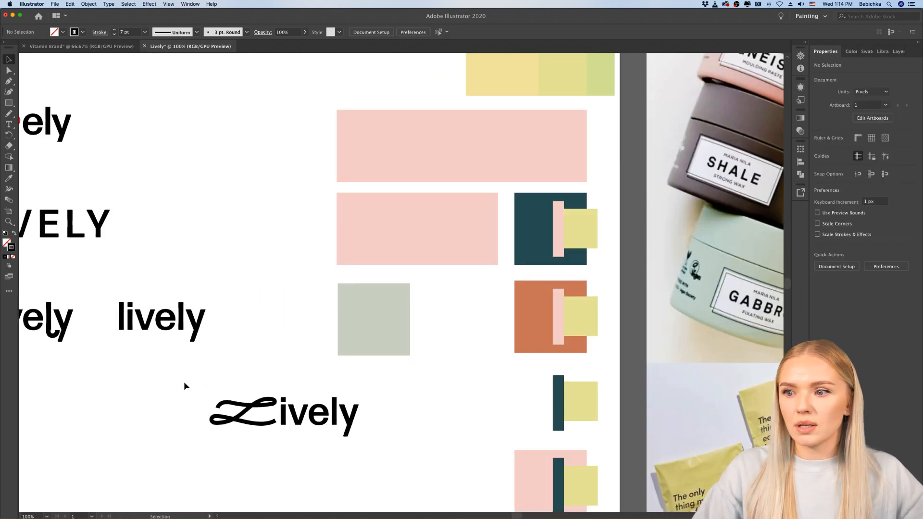
scroll(183, 382, down, 1)
scroll(183, 382, up, 4)
scroll(184, 382, down, 2)
scroll(195, 385, left, 2)
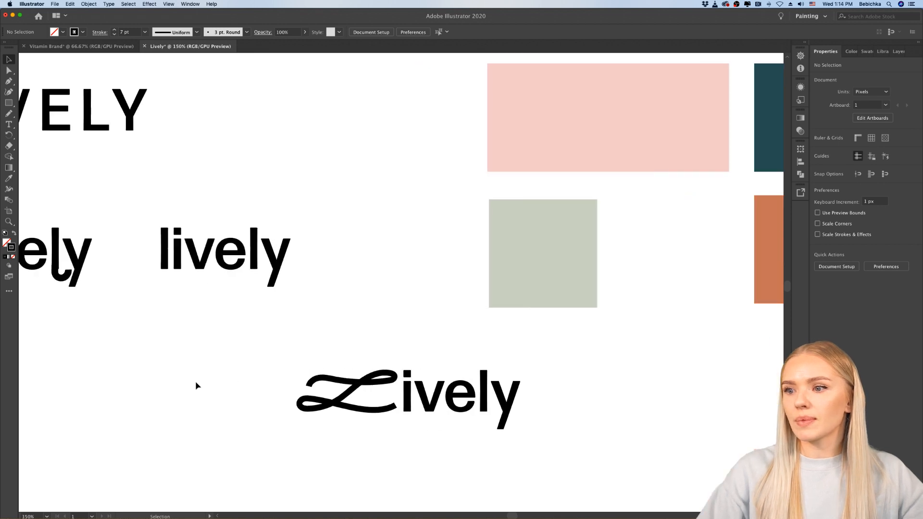
click(366, 409)
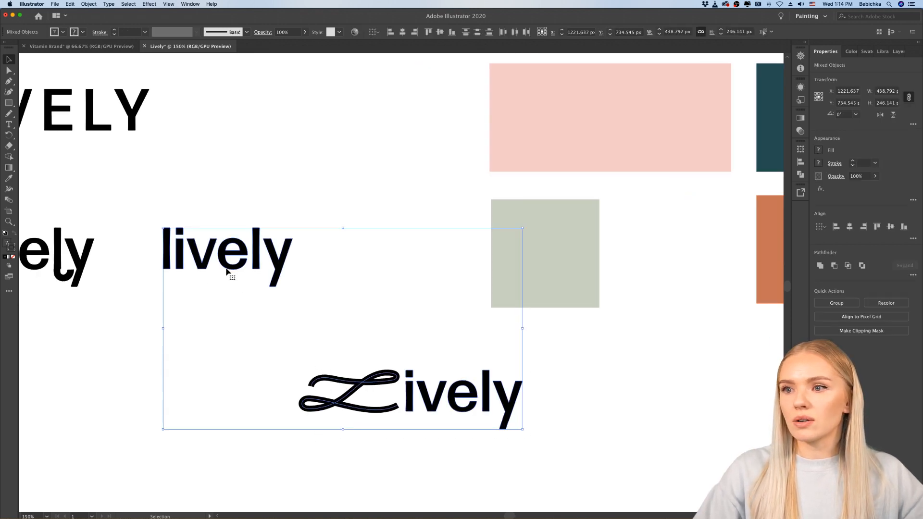
click(241, 271)
click(237, 257)
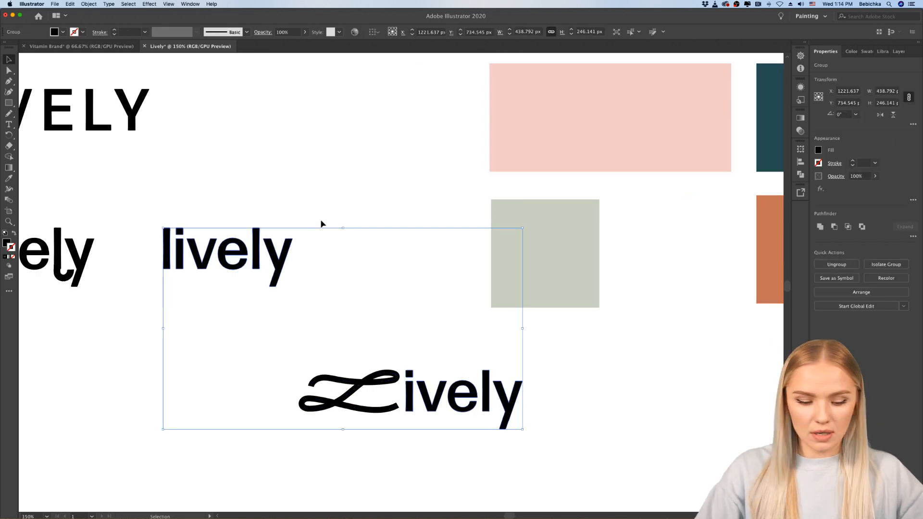
key(a)
key(v)
click(326, 230)
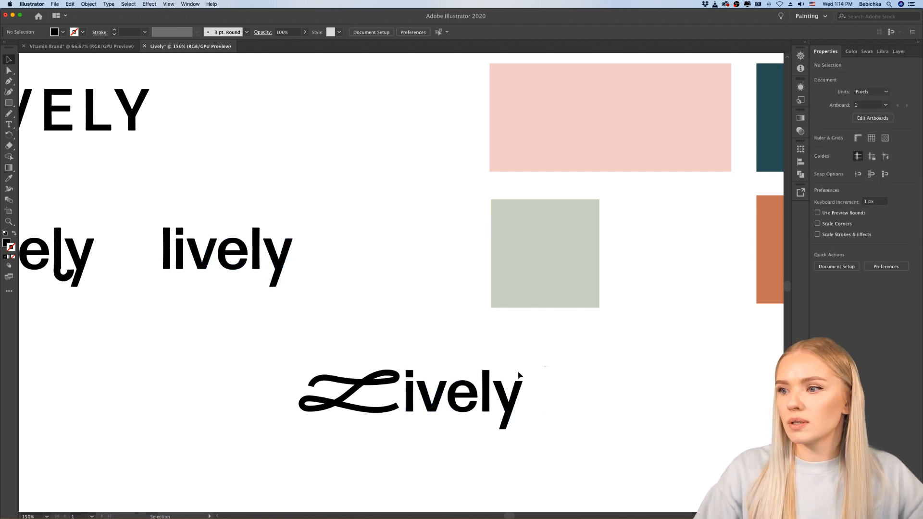
Step: Move the script "L" together with its "ively" letters to just below the plain "lively" wordmark
drag(519, 375, 393, 422)
drag(207, 369, 232, 379)
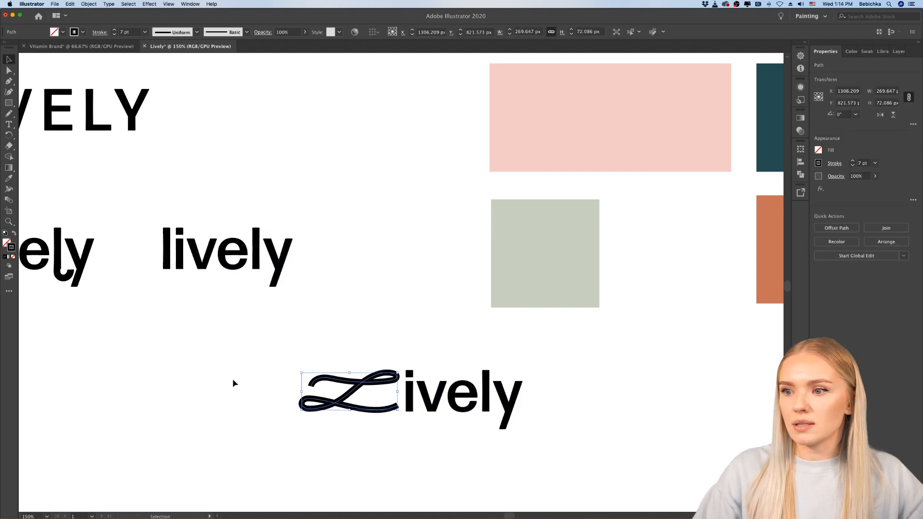
drag(340, 372, 515, 414)
drag(406, 400, 258, 347)
click(284, 402)
Step: Duplicate the script "L" straight below the script wordmark as a standalone letter mark
scroll(284, 399, down, 2)
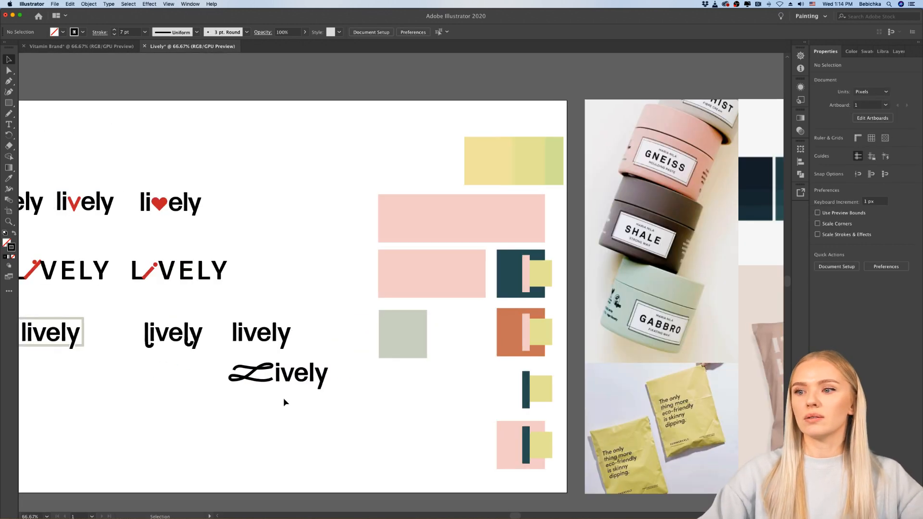
scroll(284, 399, left, 3)
scroll(378, 393, up, 4)
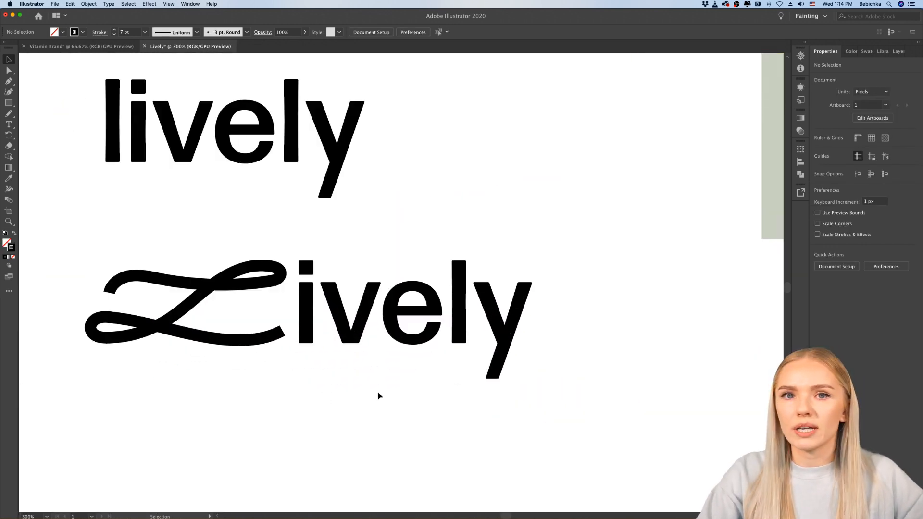
scroll(377, 391, down, 3)
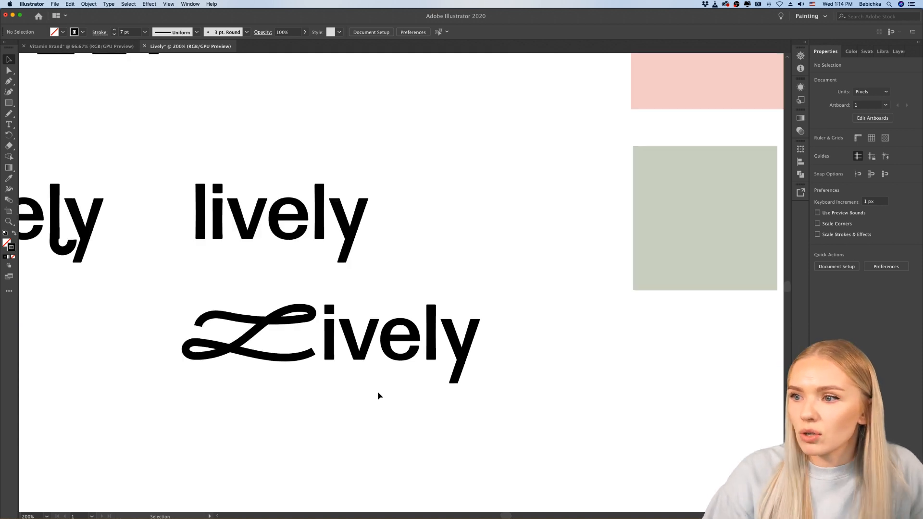
scroll(377, 392, down, 1)
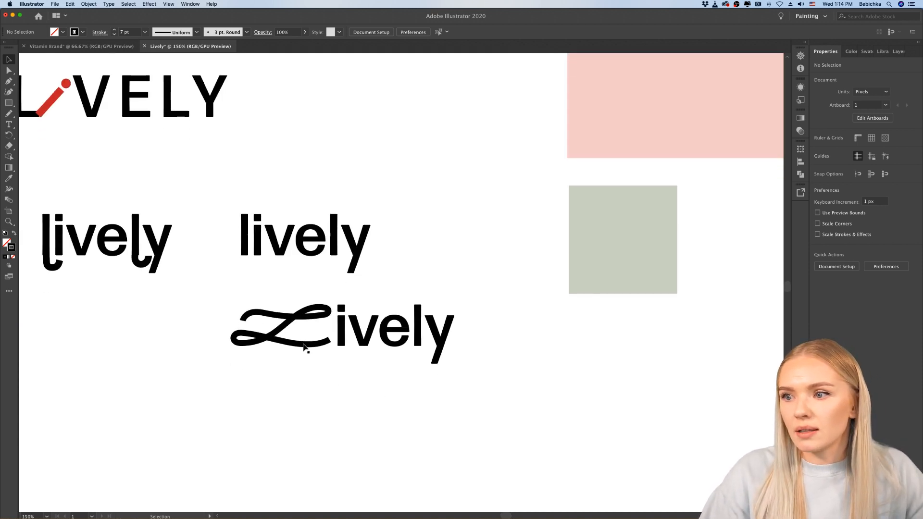
drag(303, 344, 301, 442)
click(336, 450)
scroll(335, 450, left, 2)
scroll(335, 450, down, 1)
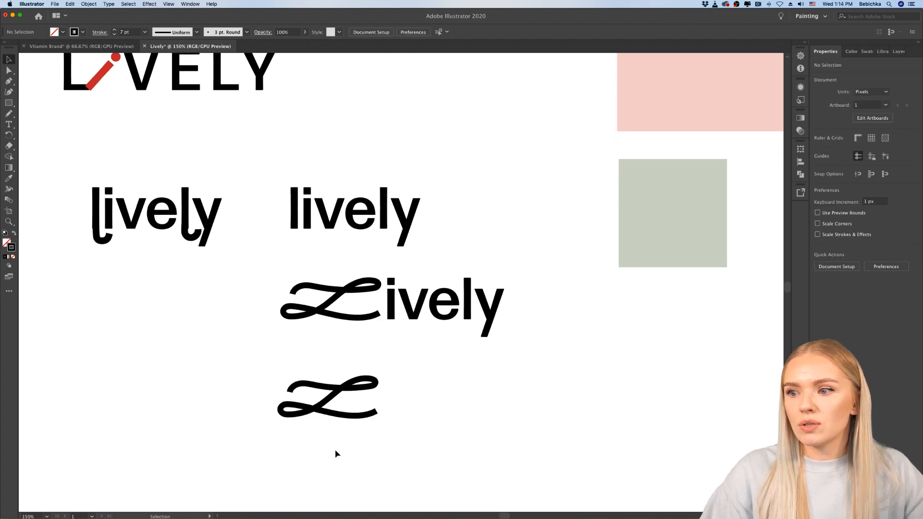
Step: Move the photo of stacked jars over the artboard's lower edge, beside the standalone script "L"
scroll(335, 453, up, 3)
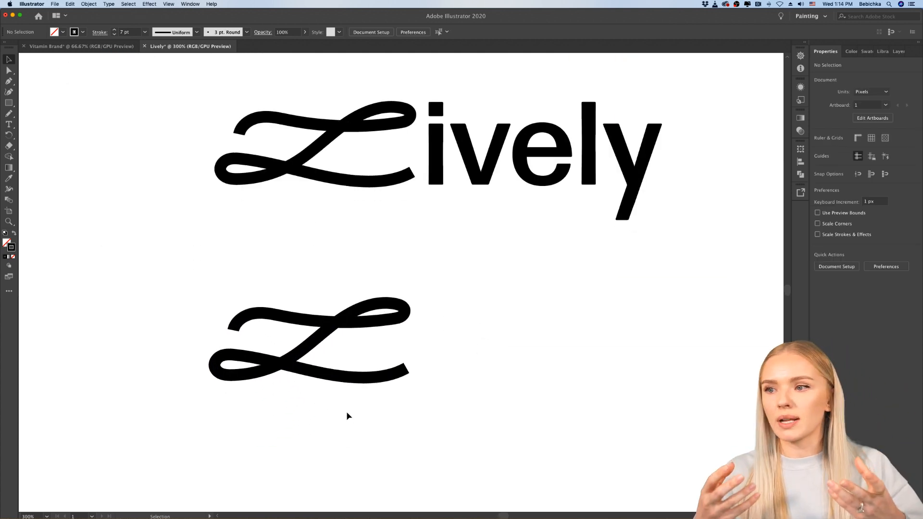
scroll(349, 417, down, 5)
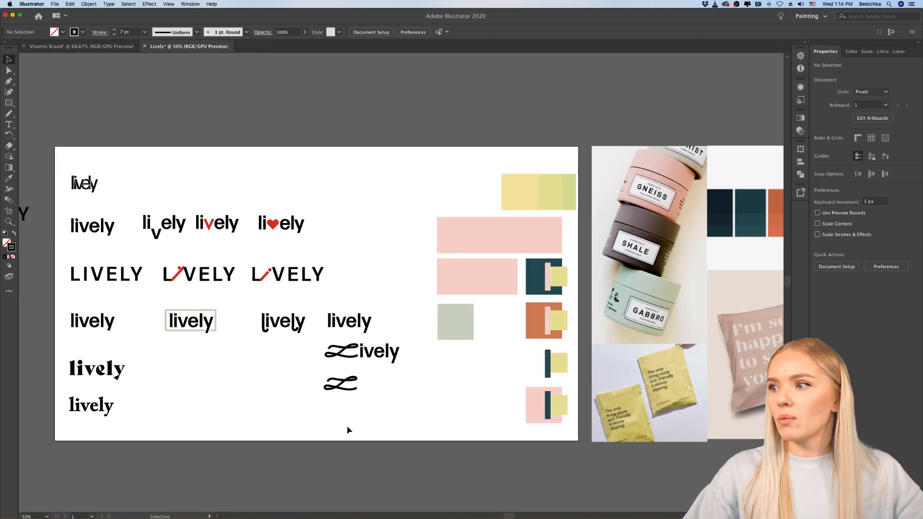
scroll(347, 427, right, 3)
drag(630, 264, 416, 404)
scroll(416, 407, down, 3)
drag(409, 290, 414, 371)
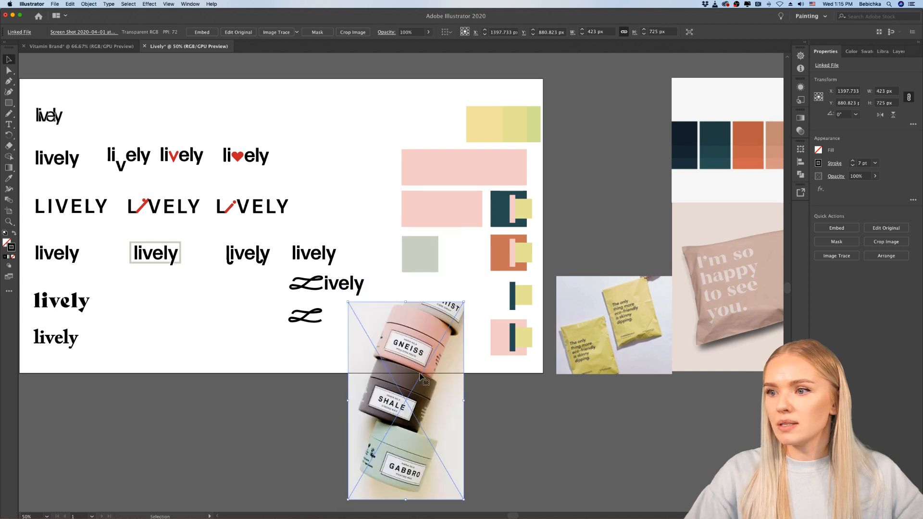
scroll(369, 333, down, 1)
scroll(368, 333, down, 3)
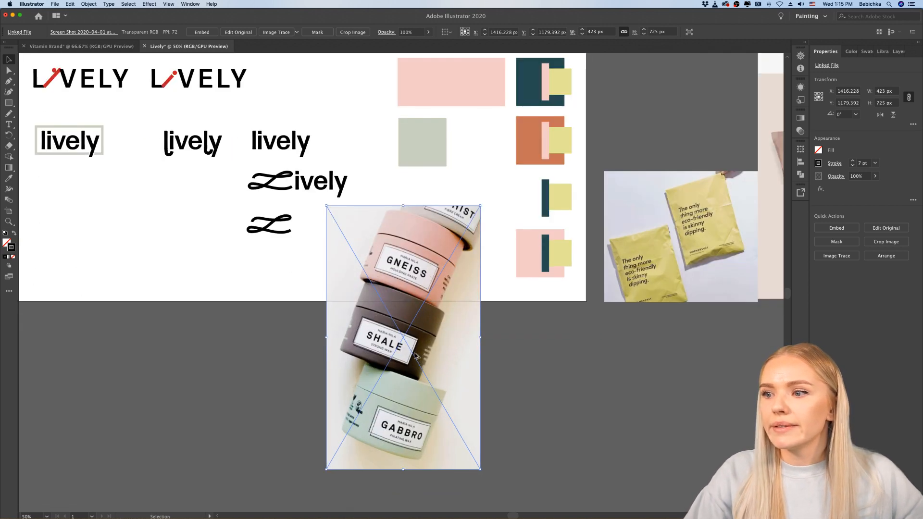
scroll(413, 349, up, 1)
scroll(417, 358, down, 1)
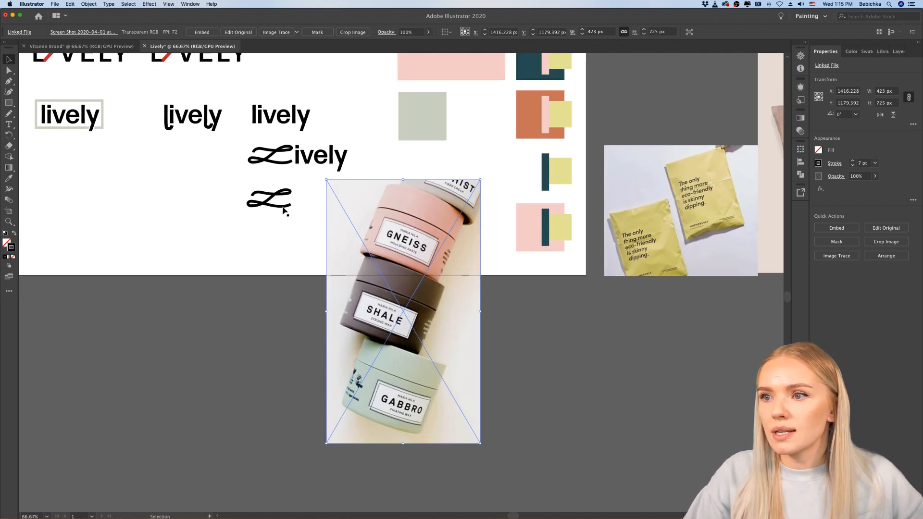
Step: Place the standalone script "L" in the lower-right corner of the jars photo to preview it as a logo mark
drag(284, 210, 485, 383)
drag(458, 432, 459, 431)
scroll(459, 413, up, 3)
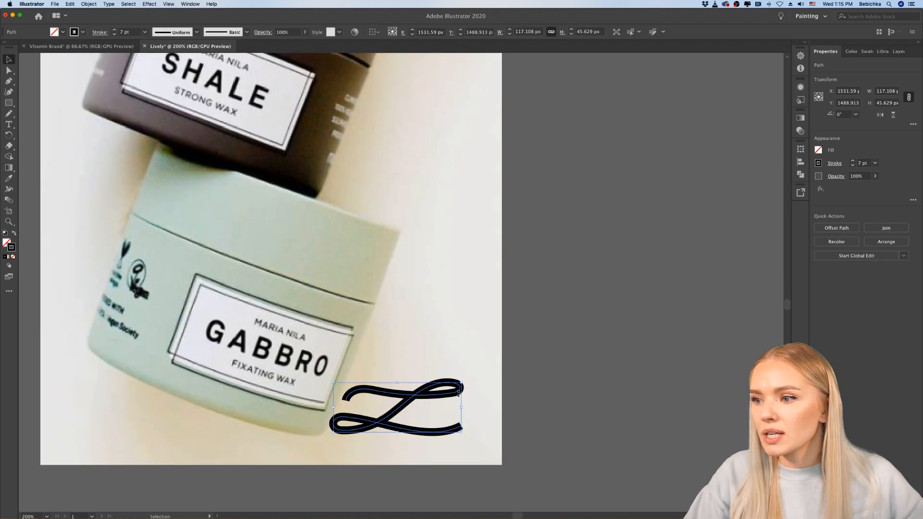
drag(452, 394, 470, 399)
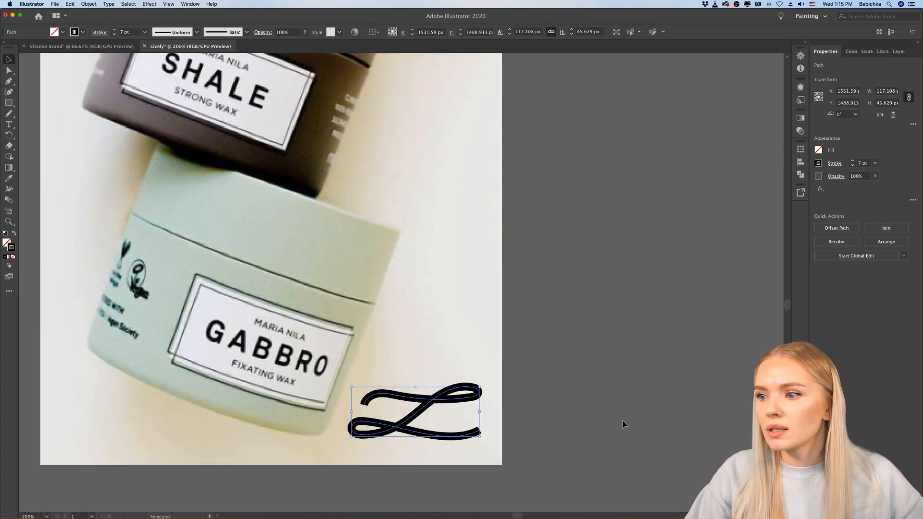
click(622, 421)
scroll(622, 422, down, 2)
scroll(622, 425, down, 3)
scroll(514, 430, up, 3)
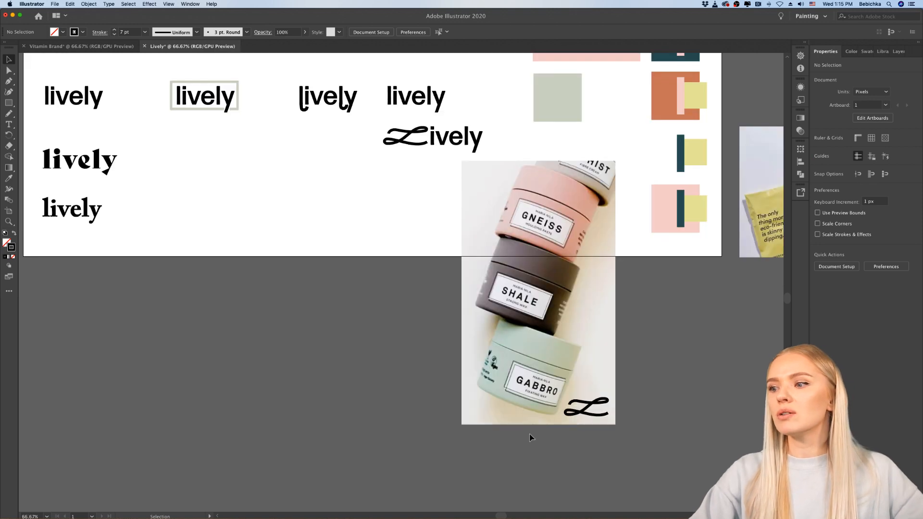
Step: Undo the moves of the script "L" and the jars photo, back to their original places
click(598, 418)
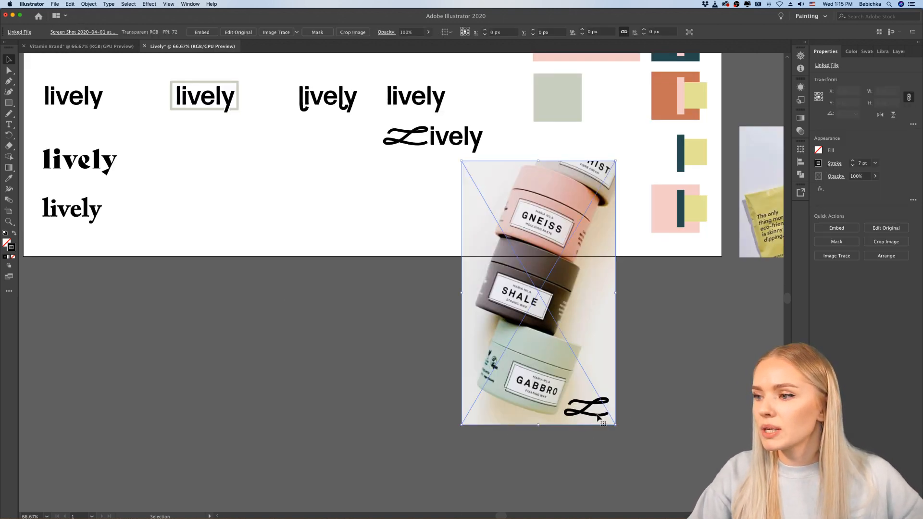
click(640, 399)
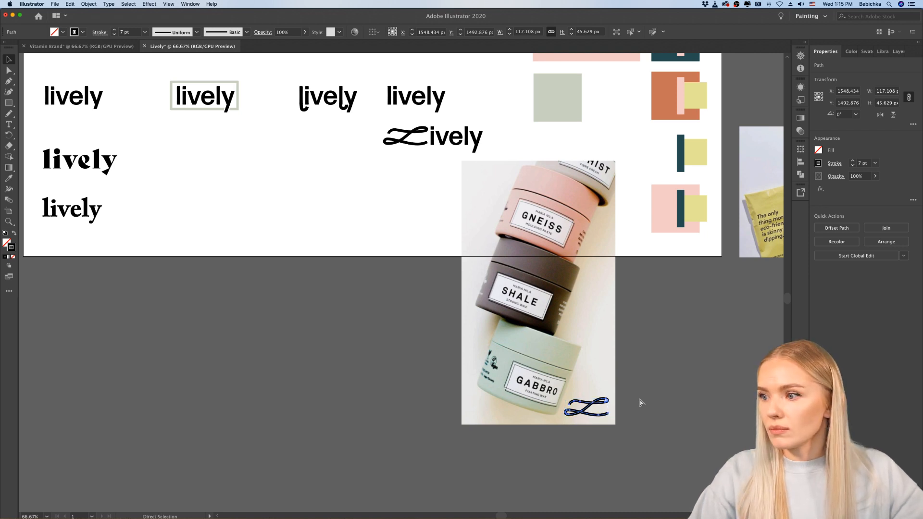
click(571, 367)
key(super+z)
key(super+z)
key(super+z)
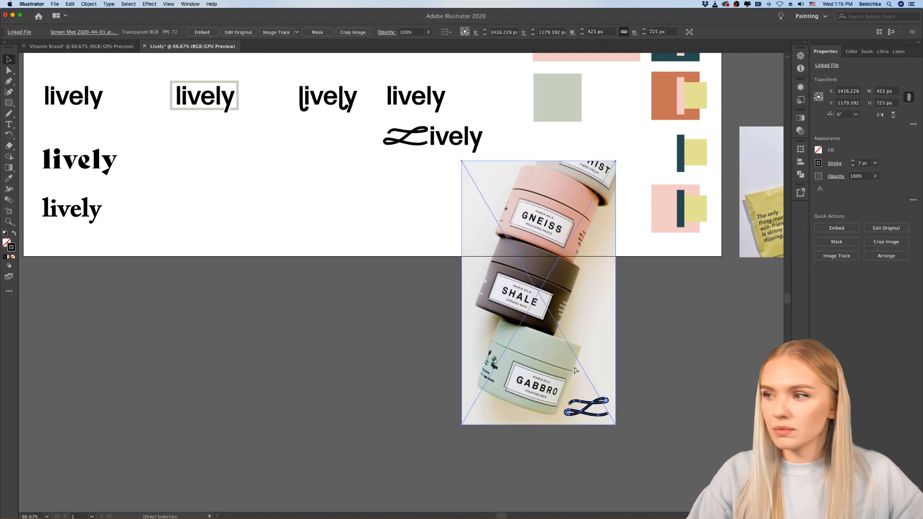
key(super+z)
key(super+z)
key(super+z)
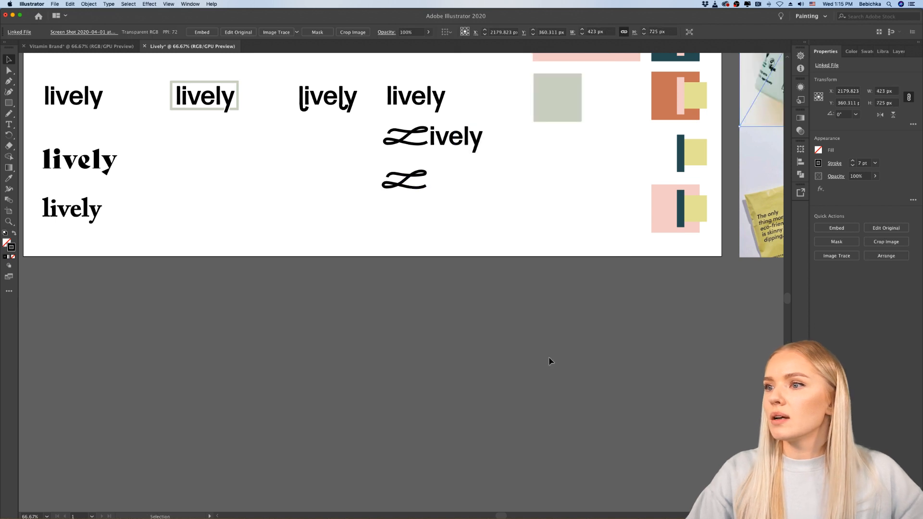
Step: Draw an unfilled circle about 150 px in diameter around the standalone script "L" with the Ellipse tool
scroll(518, 304, up, 3)
scroll(414, 268, up, 5)
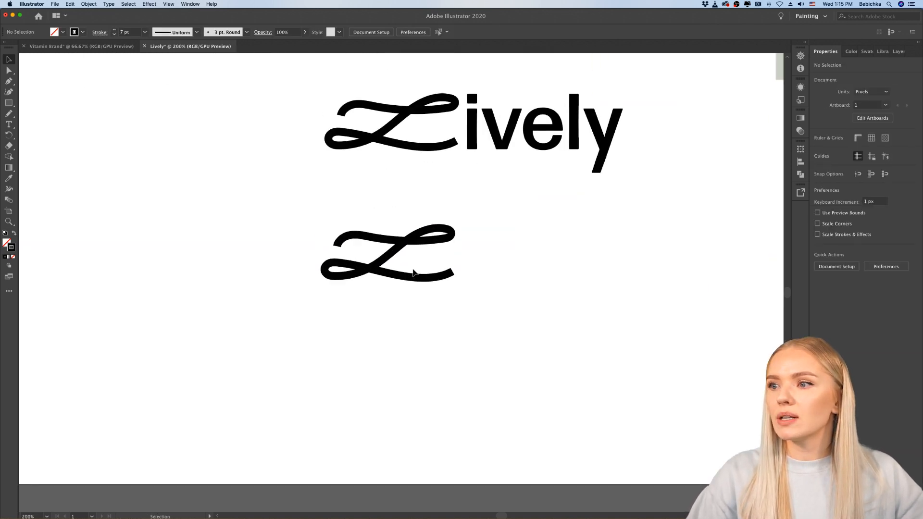
drag(9, 103, 48, 114)
drag(308, 200, 475, 336)
key(Up)
key(Up)
key(Up)
key(Up)
key(Up)
key(Up)
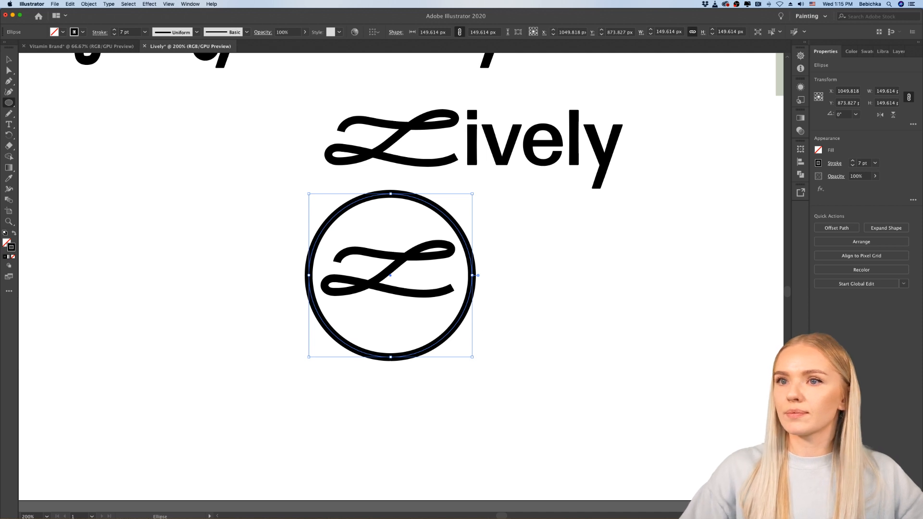
click(9, 59)
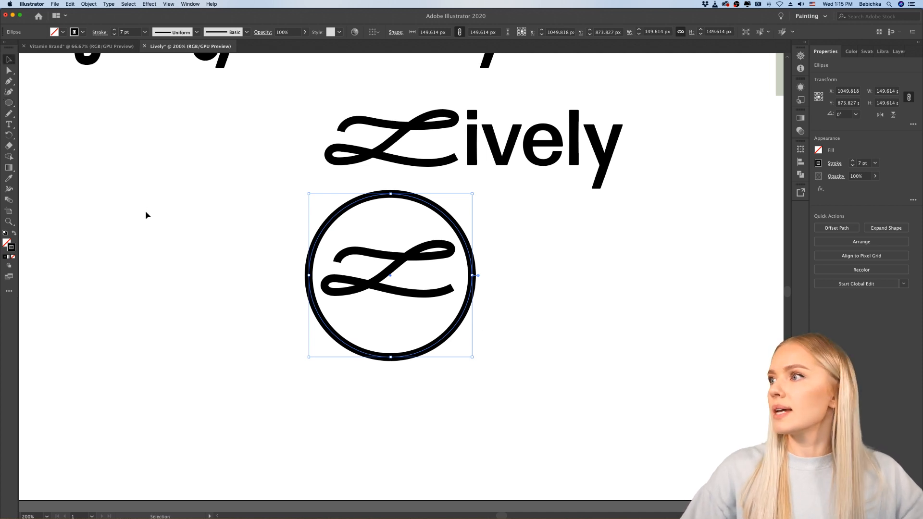
click(171, 261)
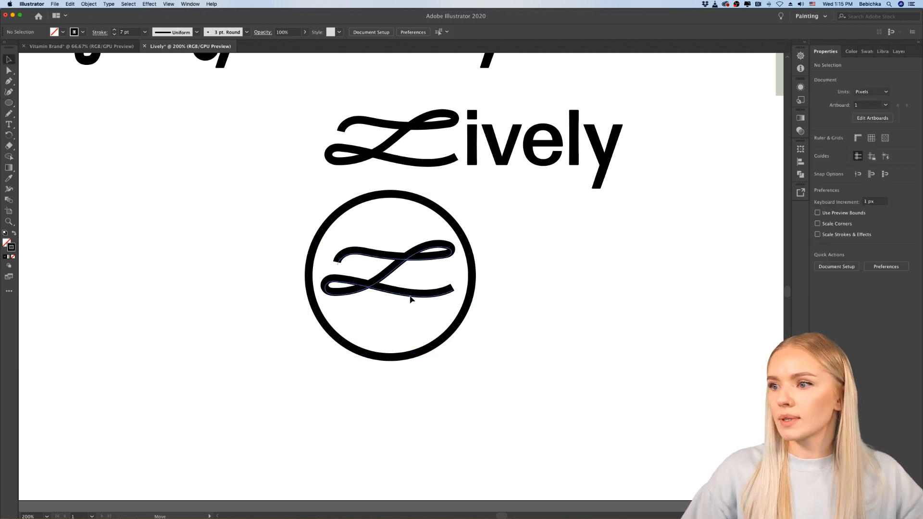
scroll(501, 327, down, 1)
scroll(489, 333, up, 3)
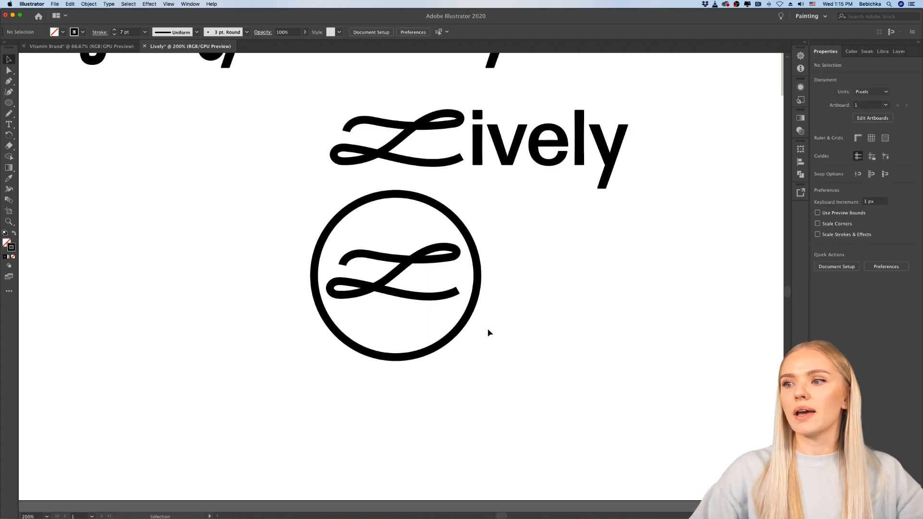
Step: Examine the circled script "L" at reduced and enlarged scale, alongside the "Lively" wordmark variants
scroll(488, 333, down, 3)
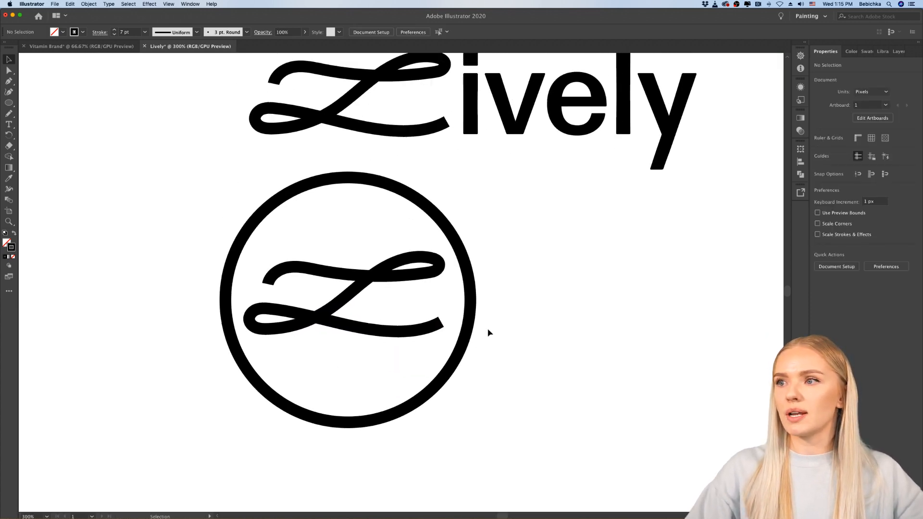
scroll(488, 333, down, 4)
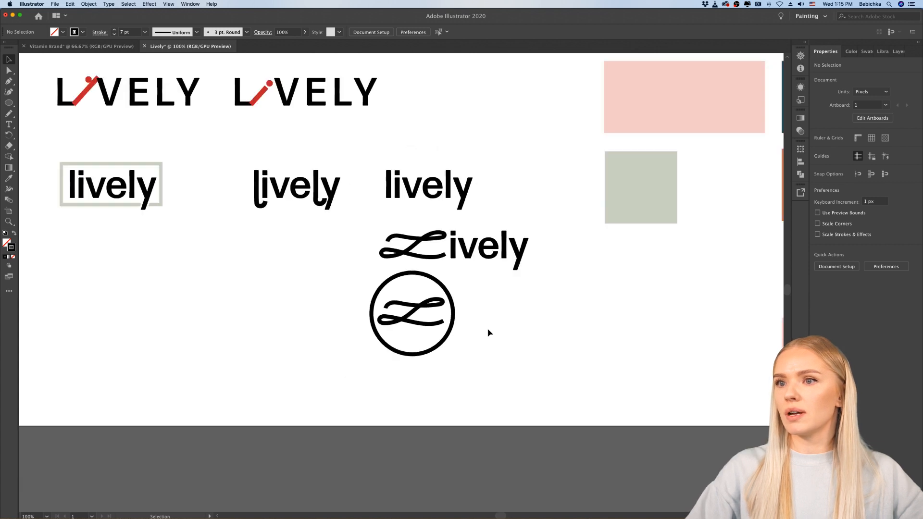
scroll(468, 330, up, 2)
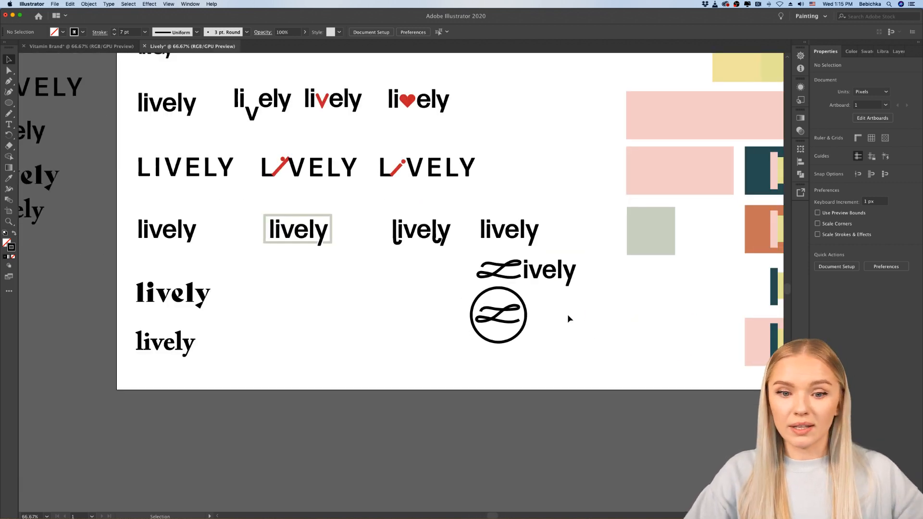
scroll(526, 319, up, 5)
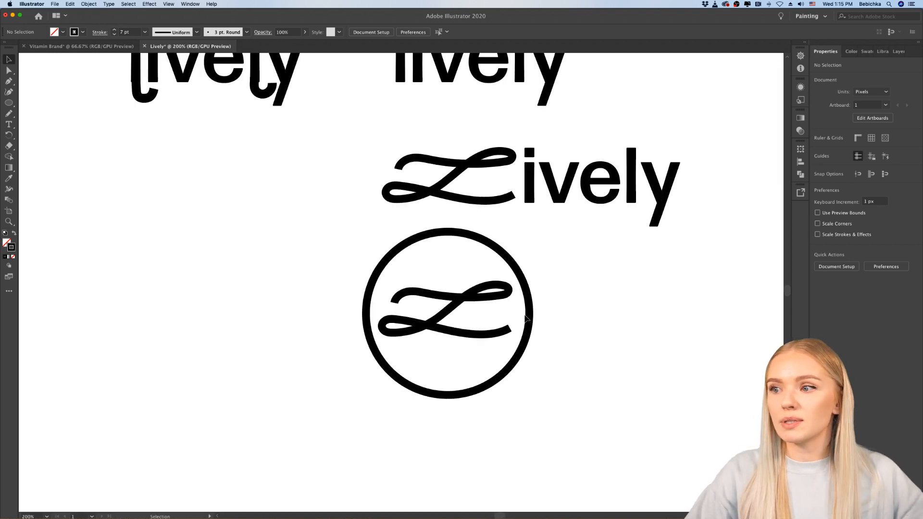
scroll(450, 288, up, 3)
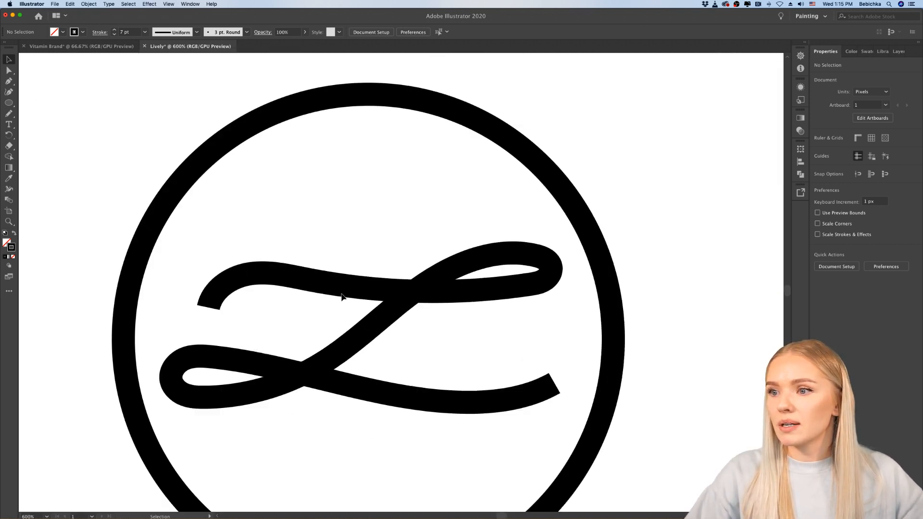
Step: Select the script "L" path inside the circle, below the "Lively" wordmark with the script initial
click(298, 282)
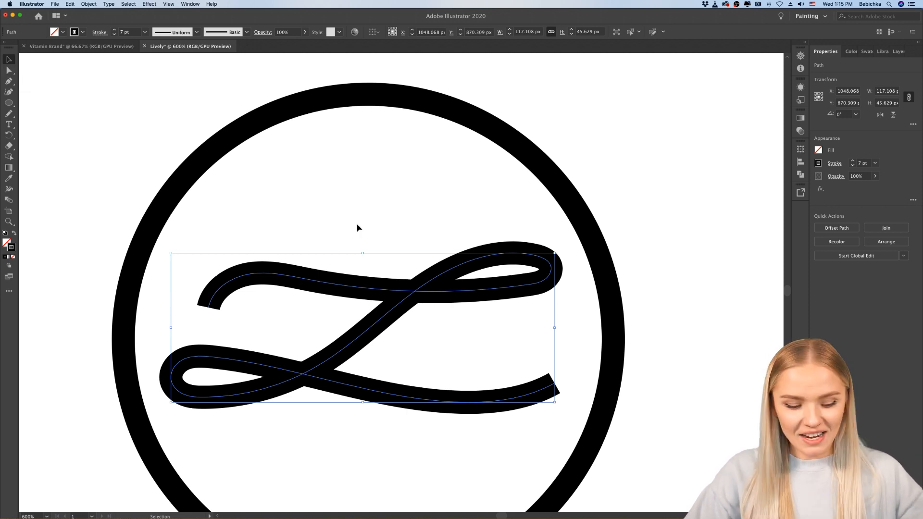
scroll(356, 224, down, 3)
scroll(356, 223, right, 3)
scroll(356, 224, up, 1)
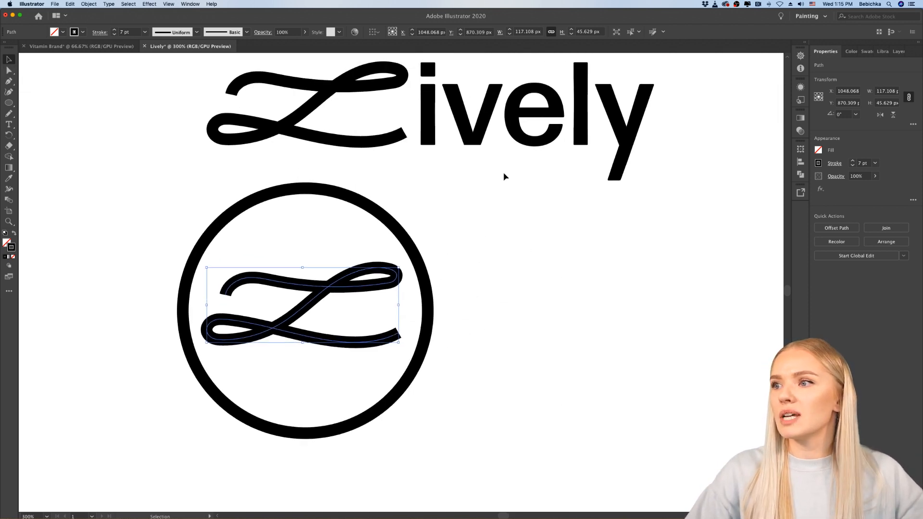
click(410, 105)
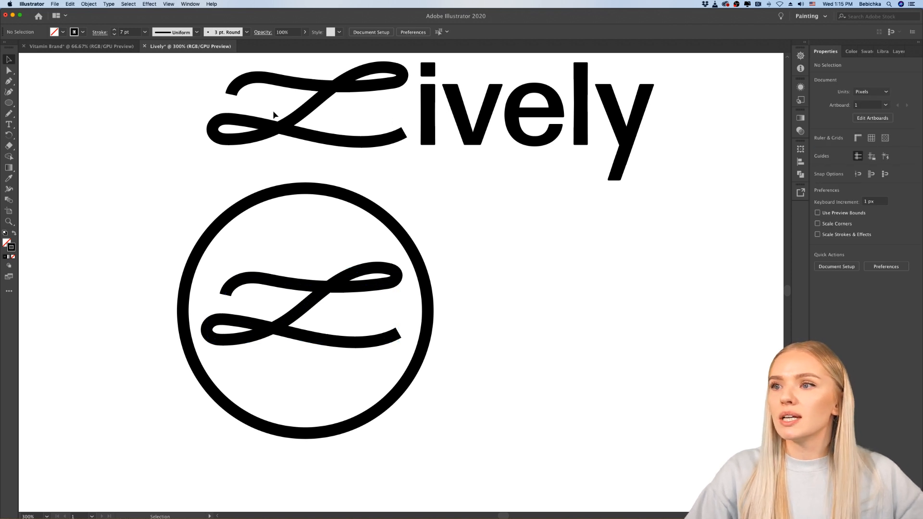
click(290, 288)
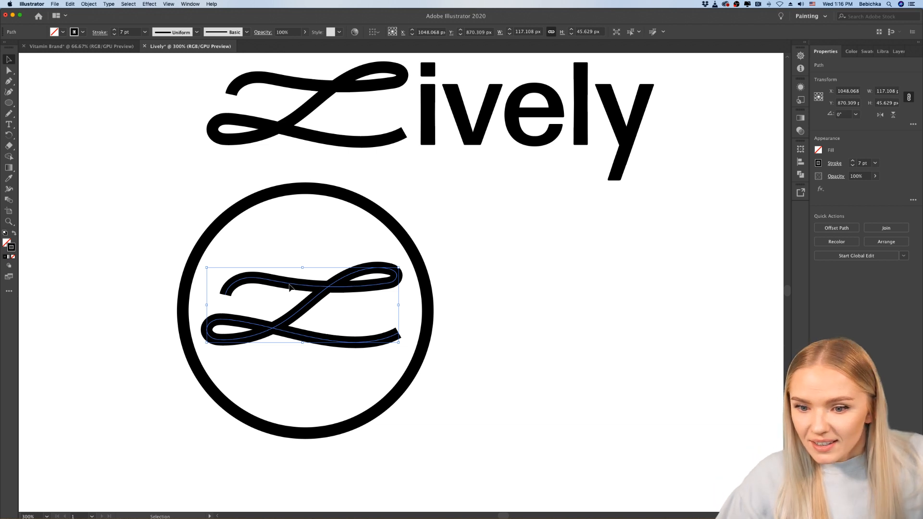
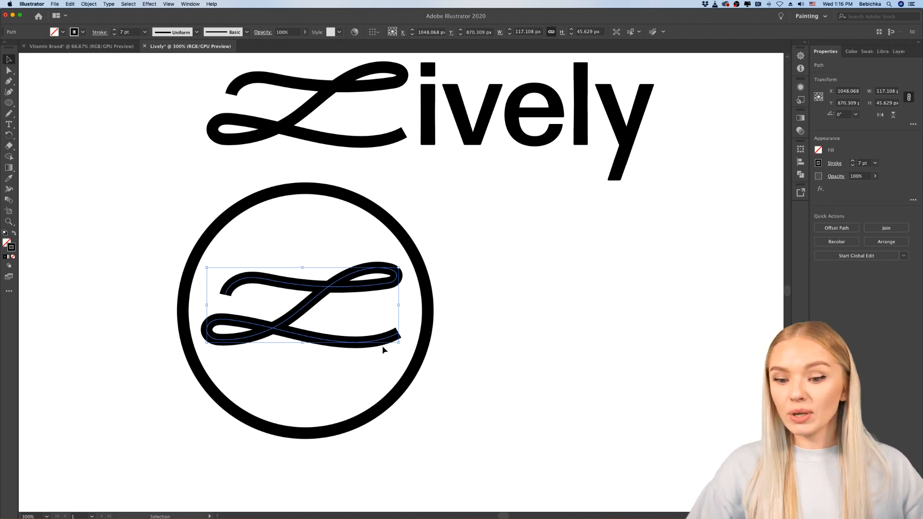
Step: Duplicate the script L from the circle badge into the empty area beside the Lively wordmark
click(478, 336)
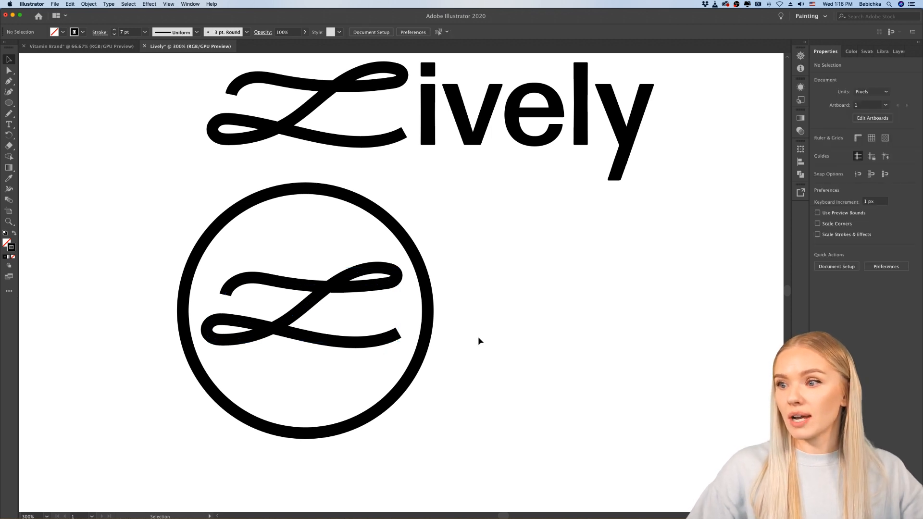
click(369, 342)
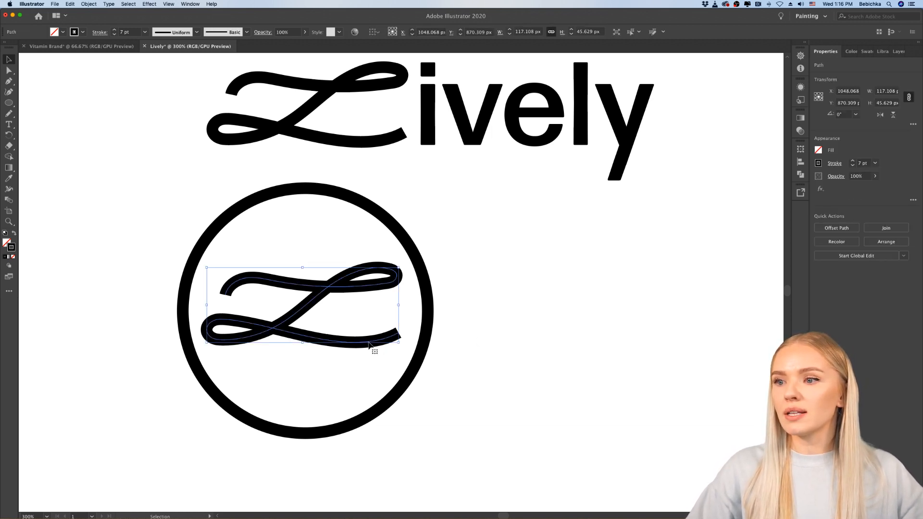
scroll(368, 342, down, 5)
scroll(369, 343, left, 2)
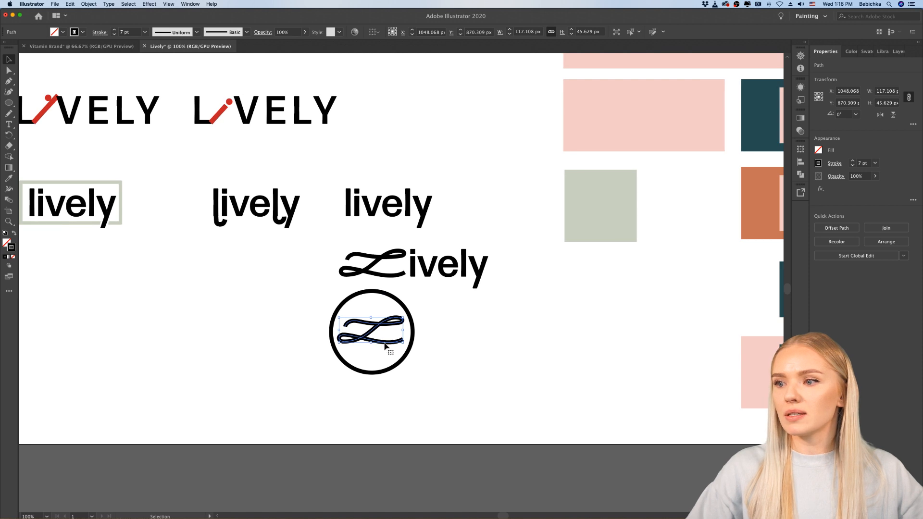
drag(384, 345, 290, 275)
scroll(280, 261, up, 4)
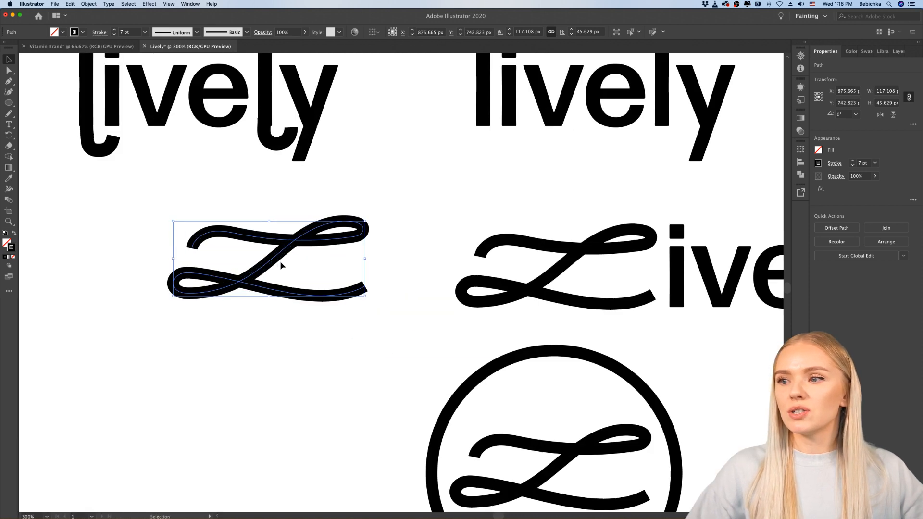
scroll(280, 261, up, 2)
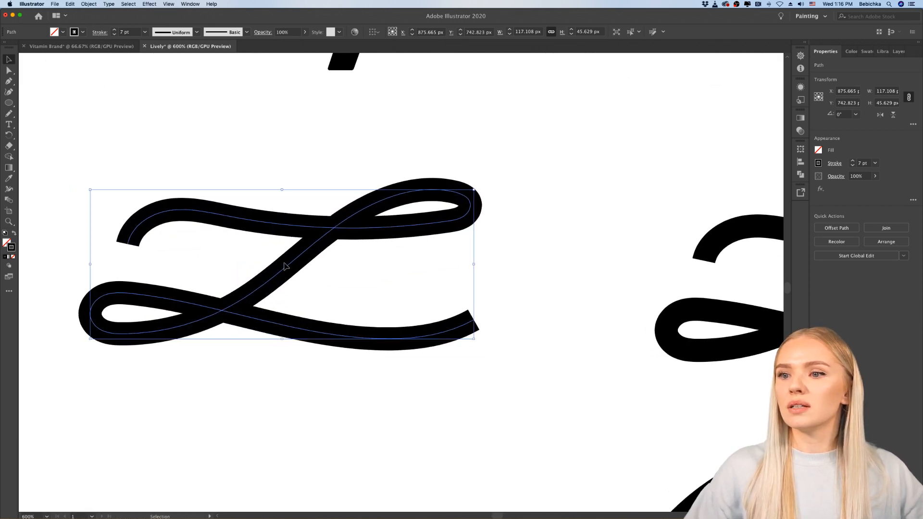
scroll(288, 312, left, 2)
click(291, 367)
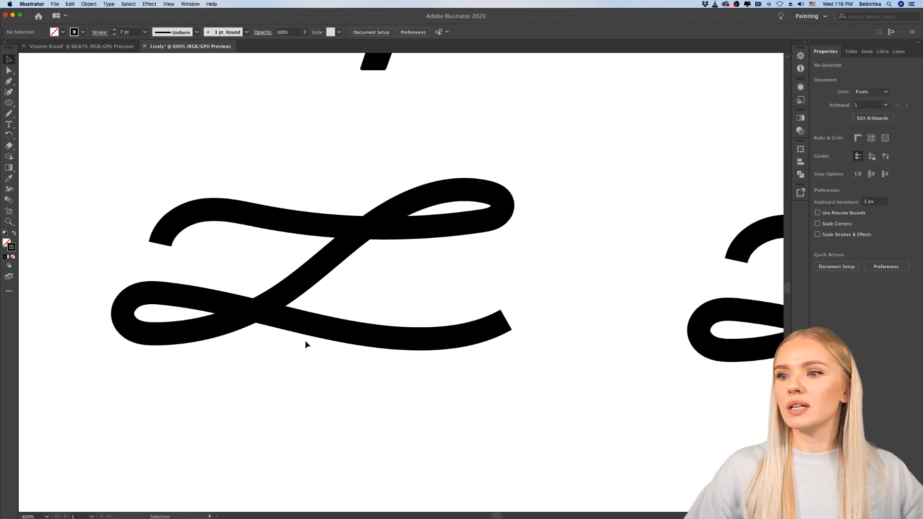
Step: Convert the copied script L's 7 pt stroke into a filled shape with Outline Stroke
click(329, 260)
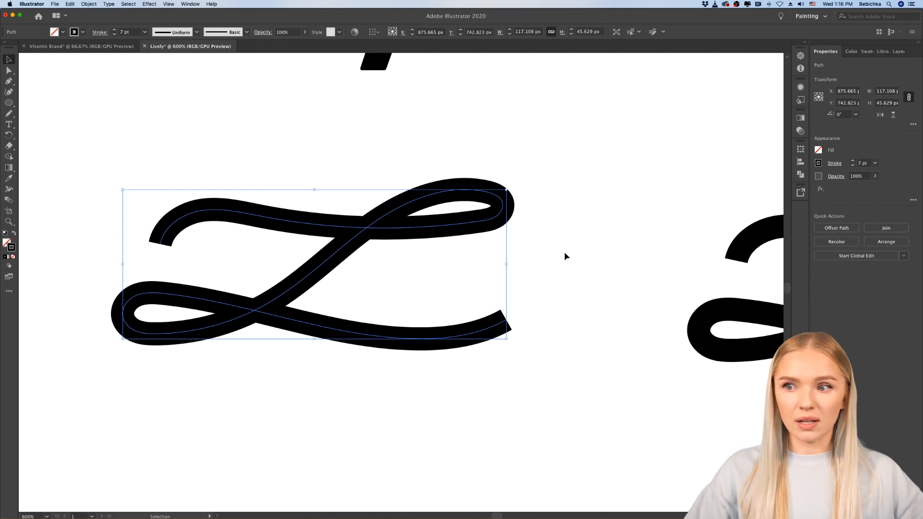
scroll(517, 315, up, 10)
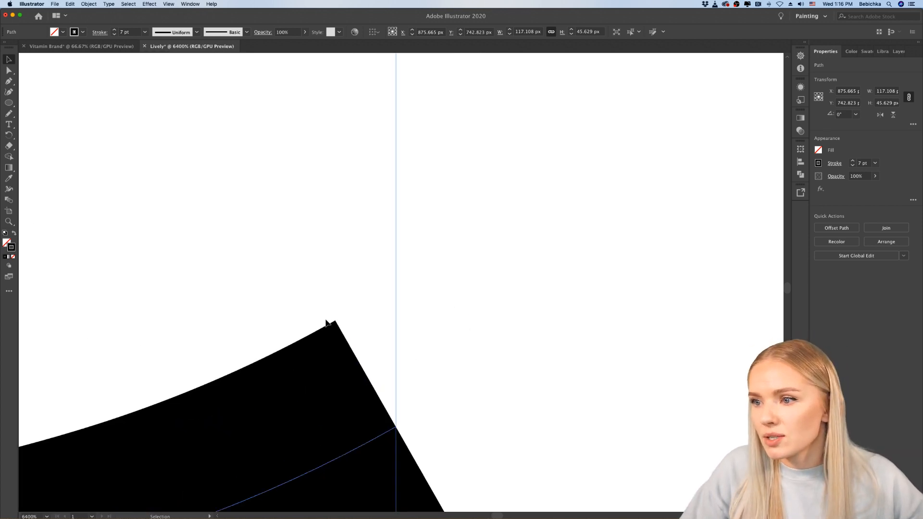
scroll(389, 322, down, 6)
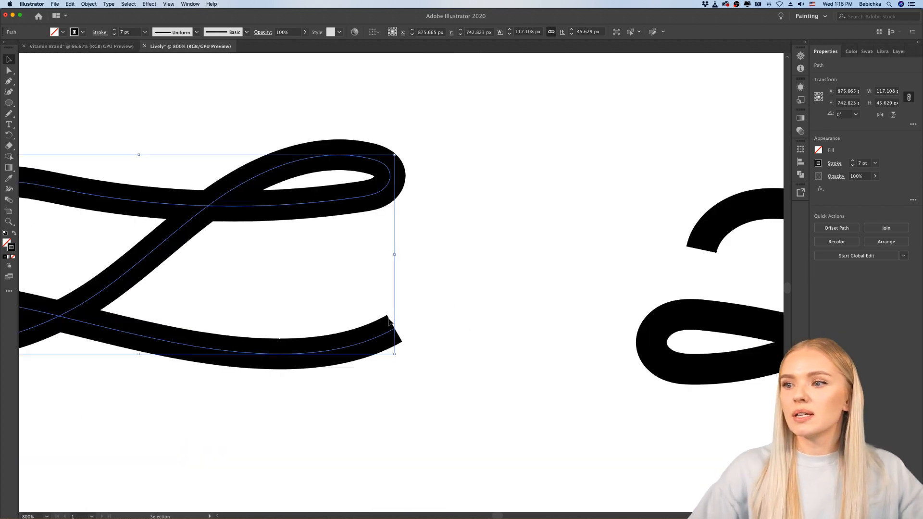
scroll(390, 322, left, 2)
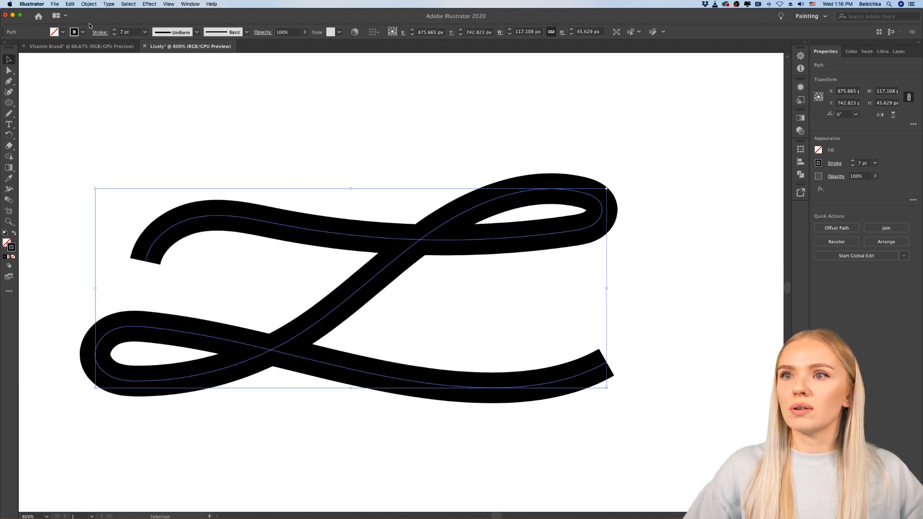
click(83, 5)
mouse_move(101, 164)
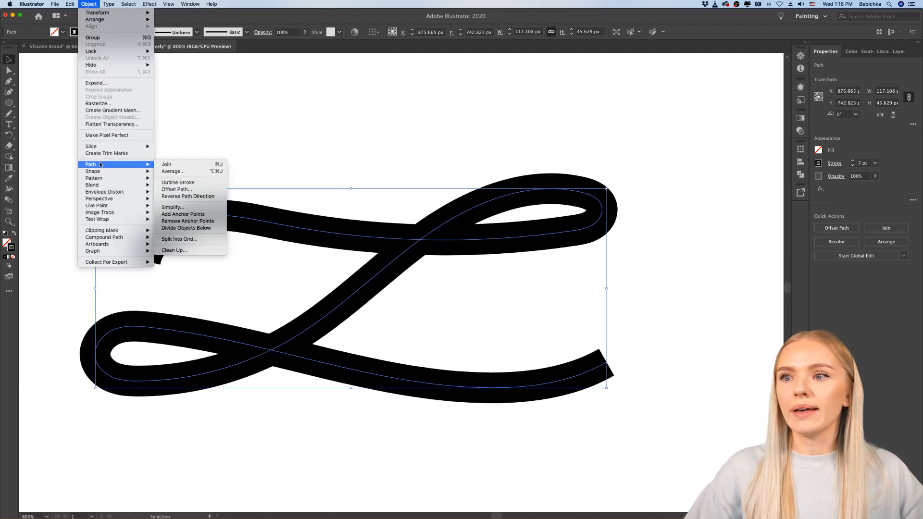
click(391, 129)
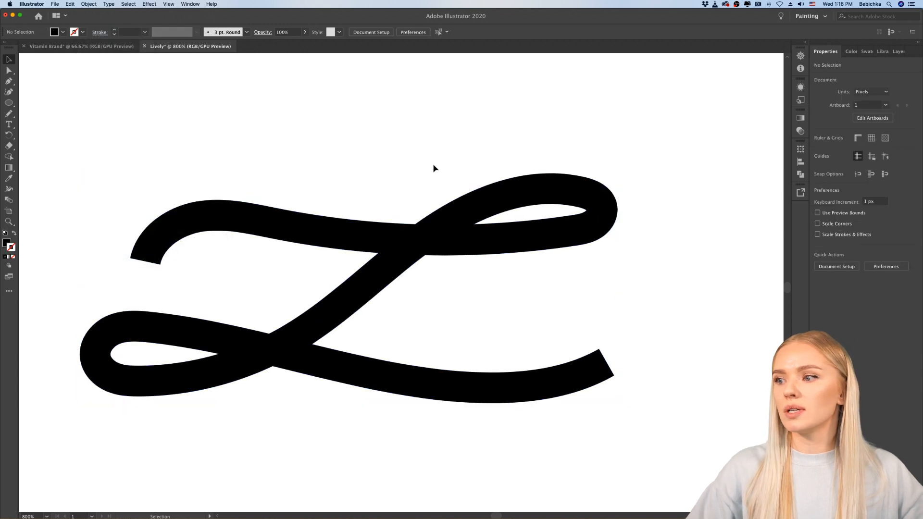
Step: Isolate the outlined L and round both corners of its lower-right stroke end to 0.45 px
click(594, 388)
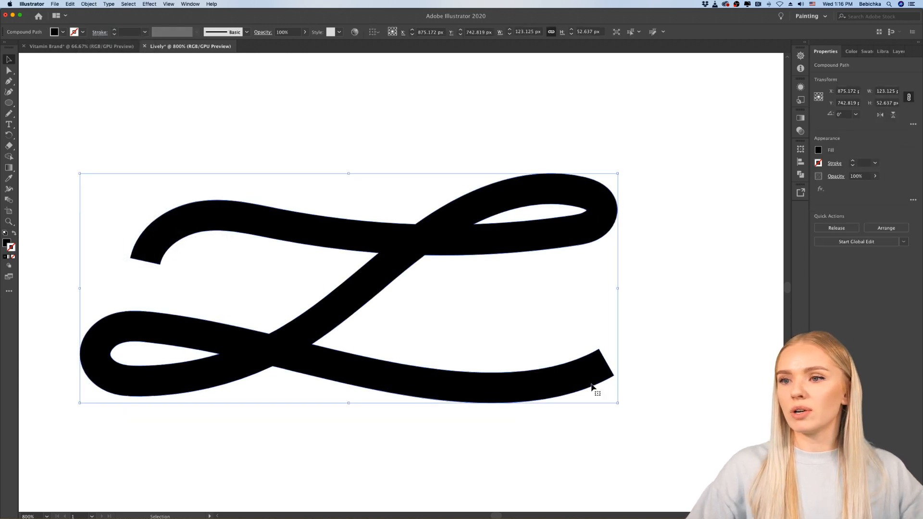
double_click(592, 388)
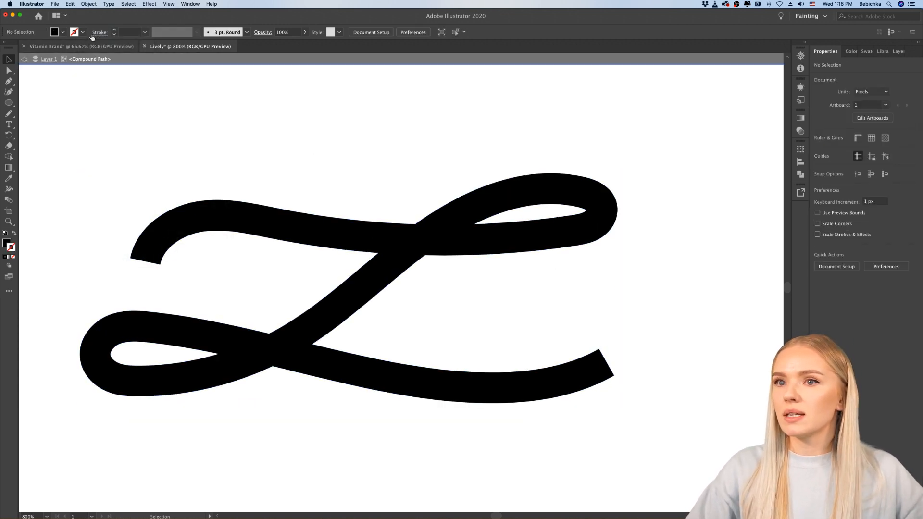
click(9, 70)
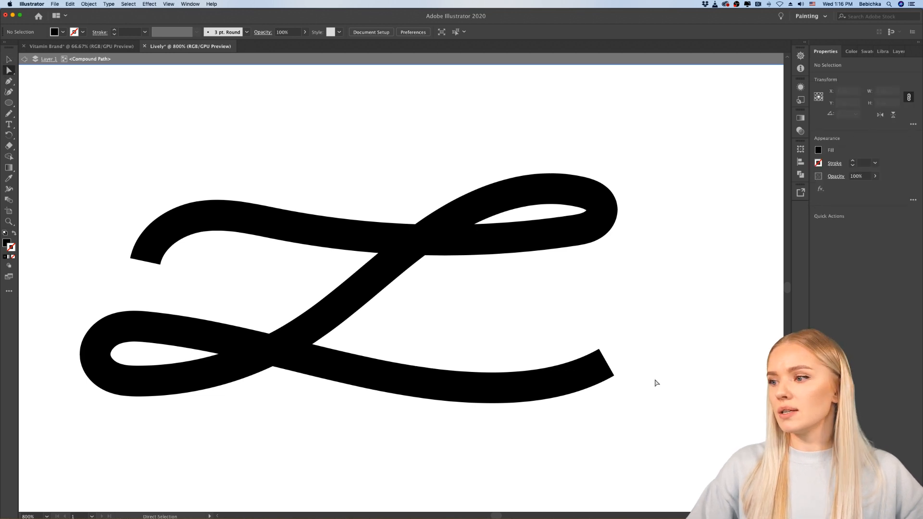
scroll(650, 384, up, 5)
click(431, 337)
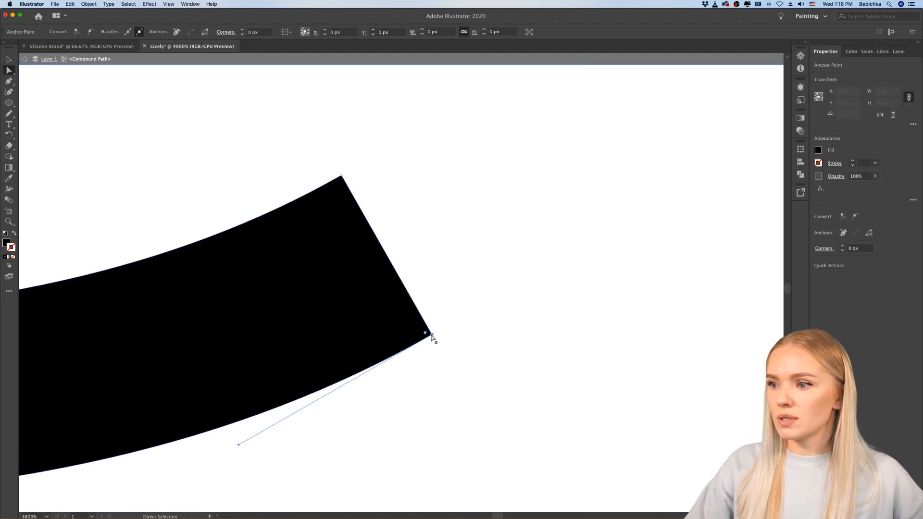
shift+click(342, 176)
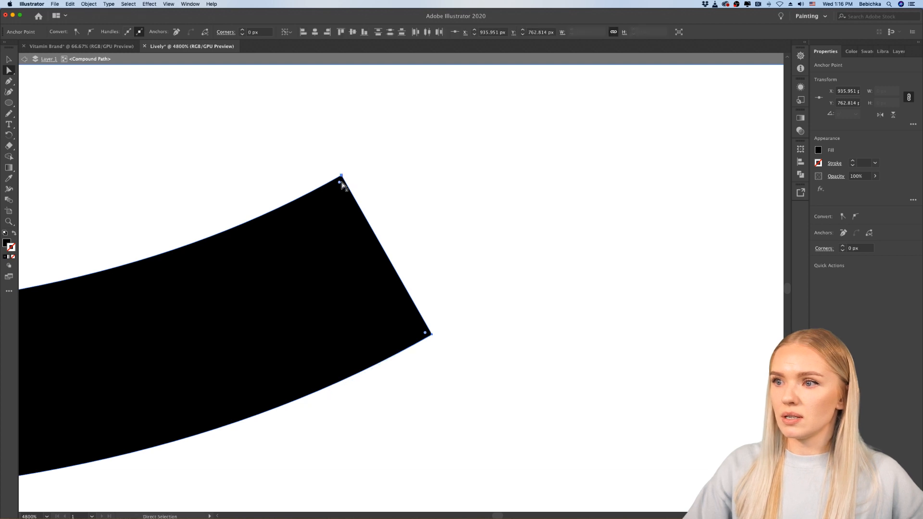
drag(339, 183, 336, 193)
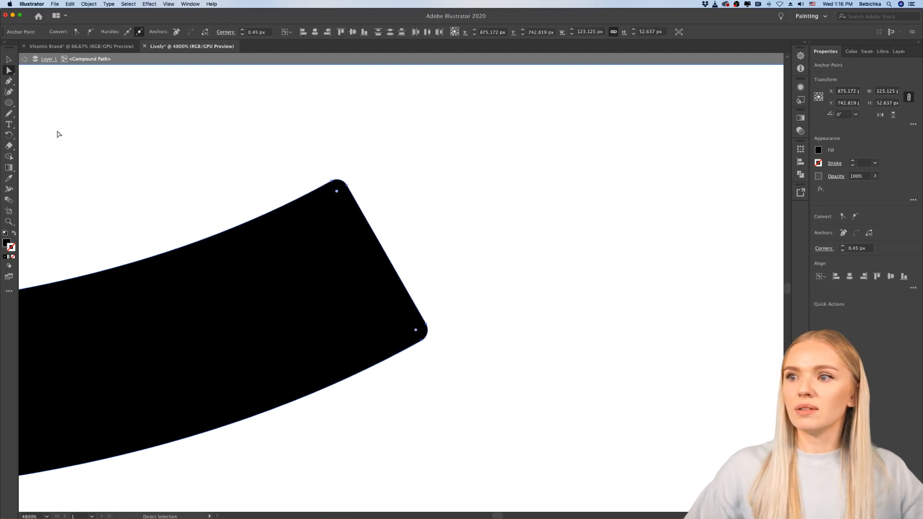
click(9, 58)
click(514, 275)
scroll(515, 275, down, 10)
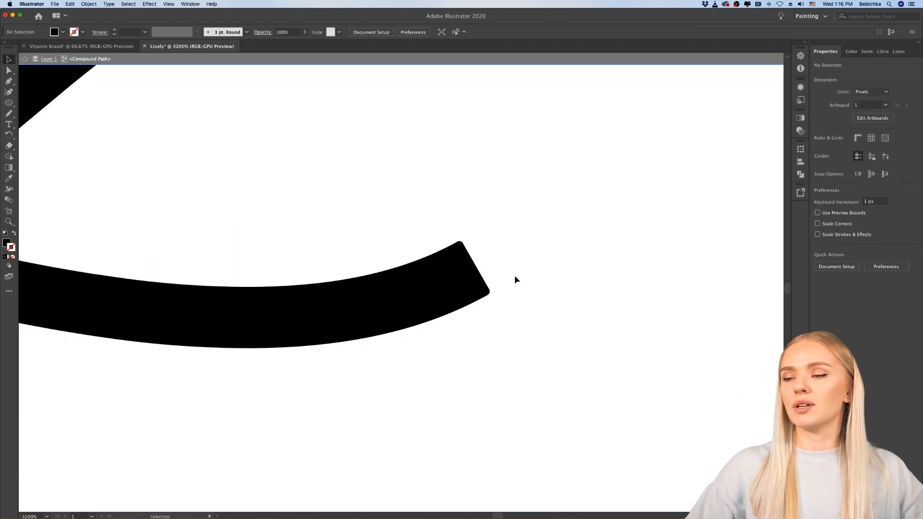
scroll(515, 278, left, 5)
scroll(515, 279, up, 3)
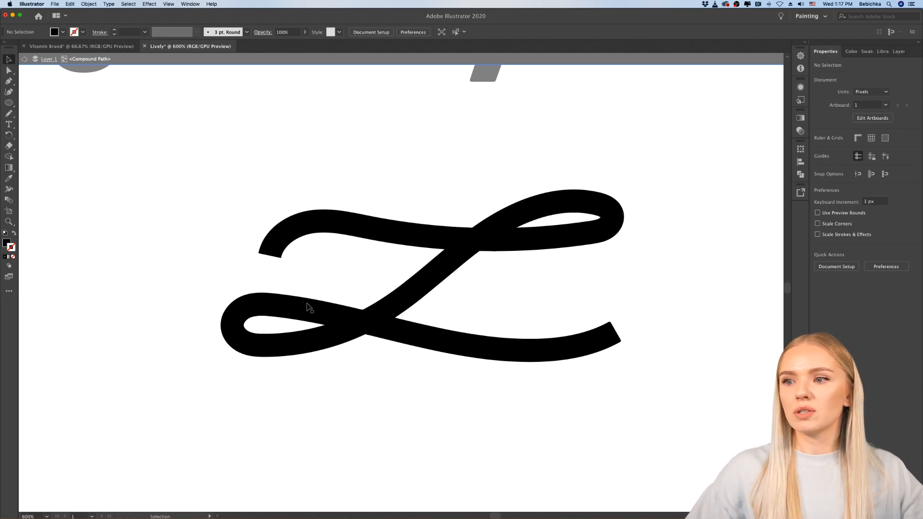
drag(617, 228, 603, 229)
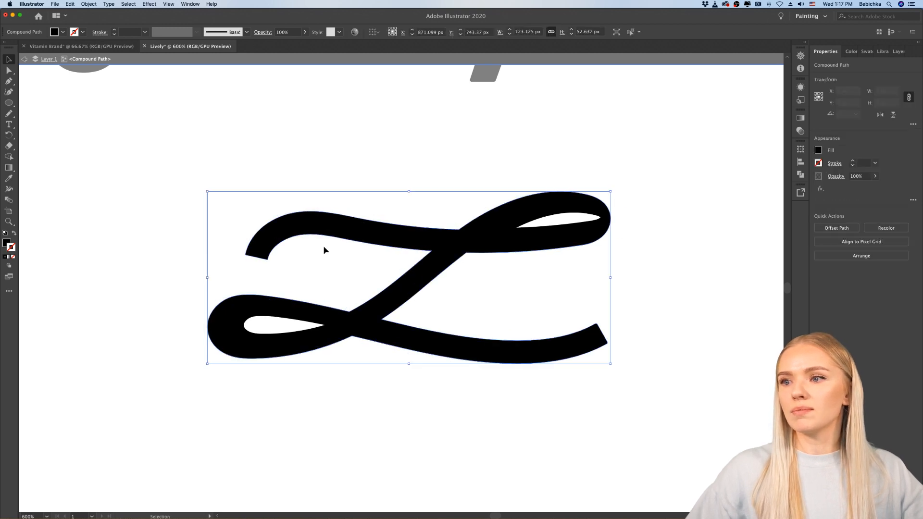
key(super+z)
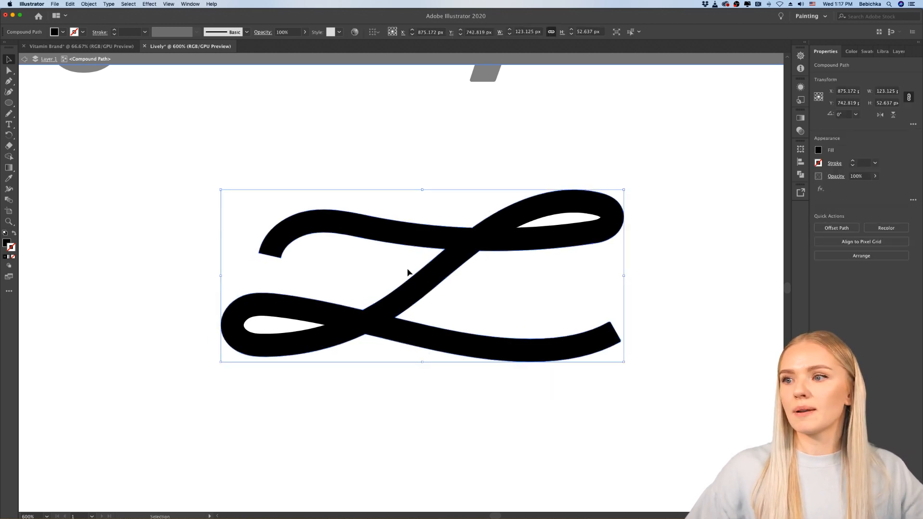
Step: Round both corners of the script L's upper-left stroke end to 0.55 px
click(261, 263)
scroll(221, 253, up, 1)
scroll(221, 258, up, 5)
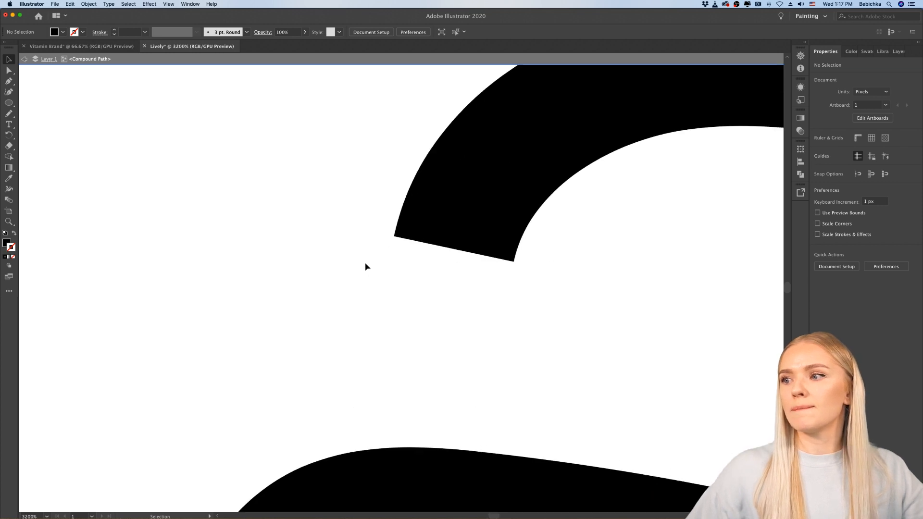
click(335, 263)
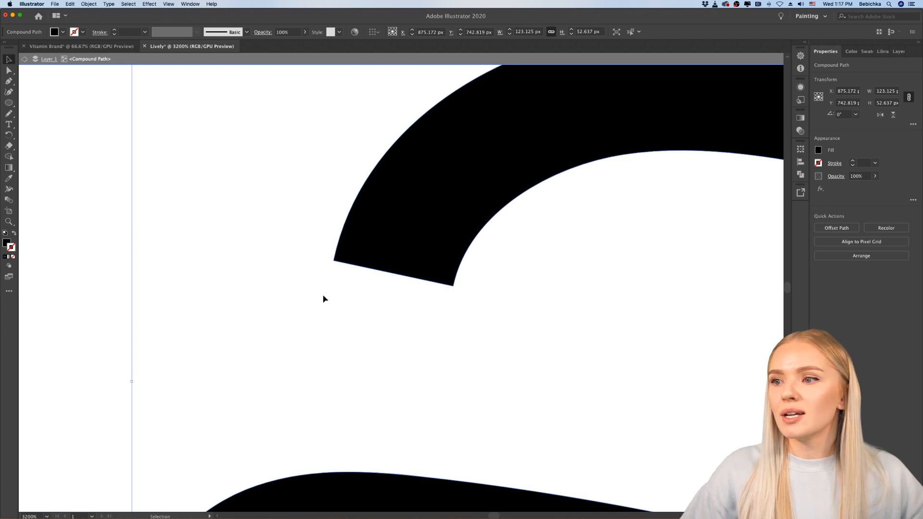
click(9, 70)
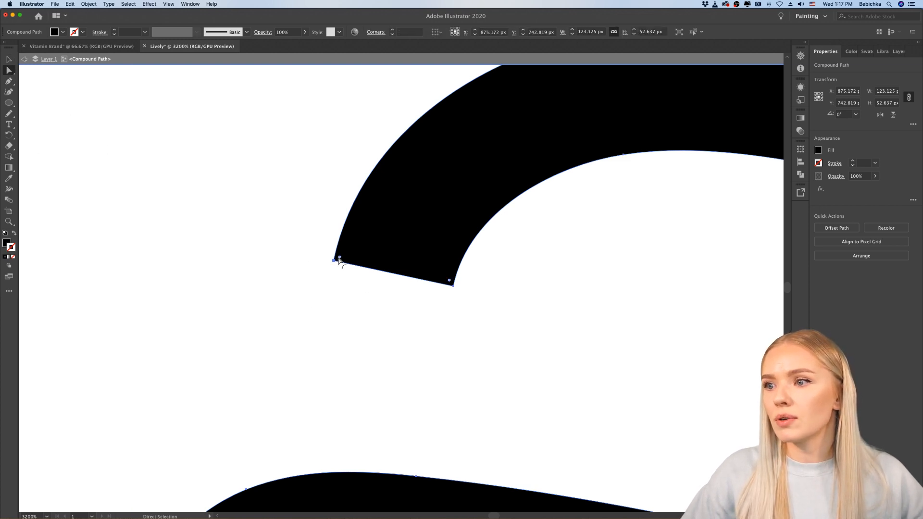
click(453, 287)
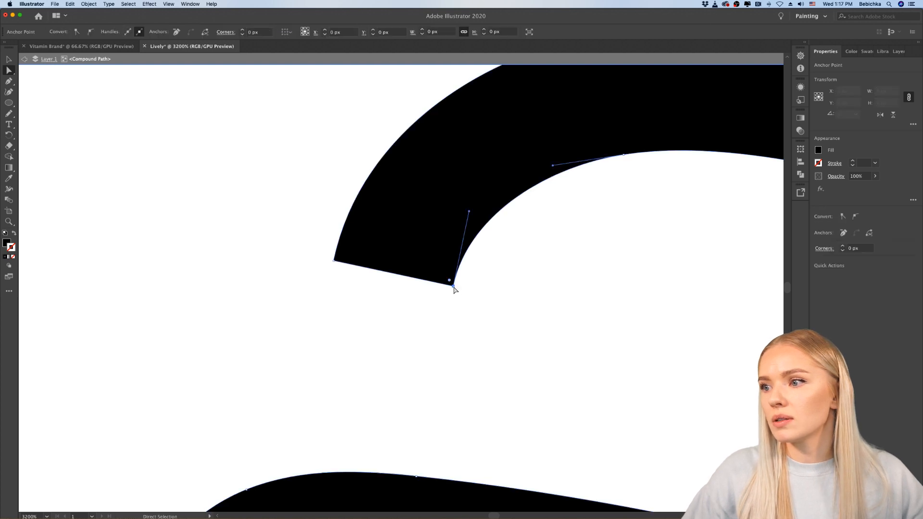
shift+click(333, 261)
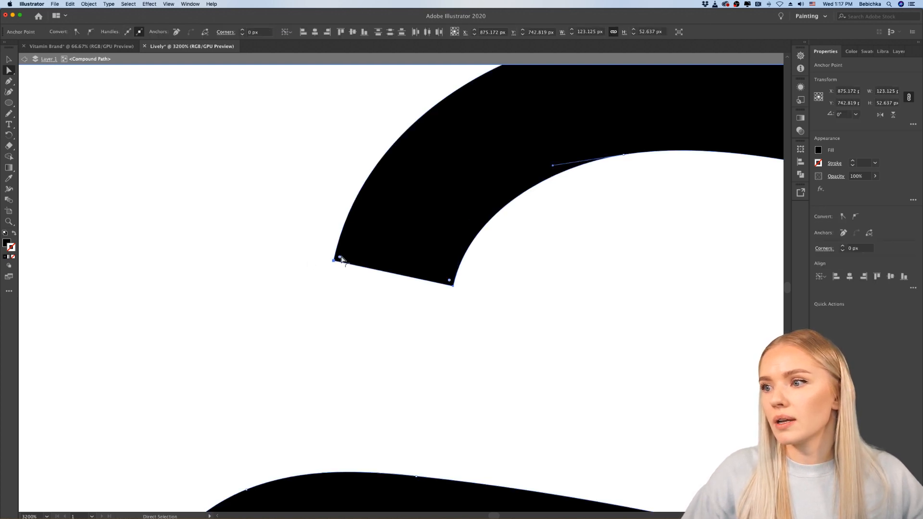
drag(340, 255, 345, 255)
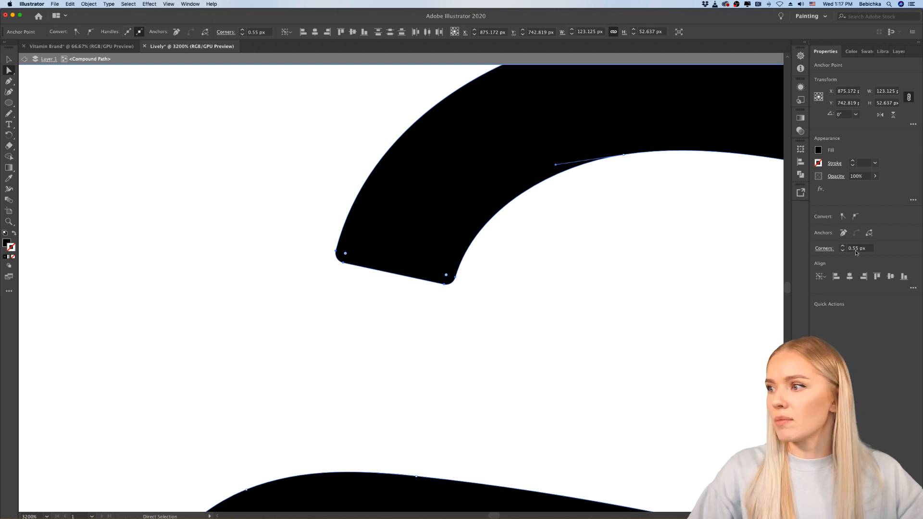
key(v)
click(217, 298)
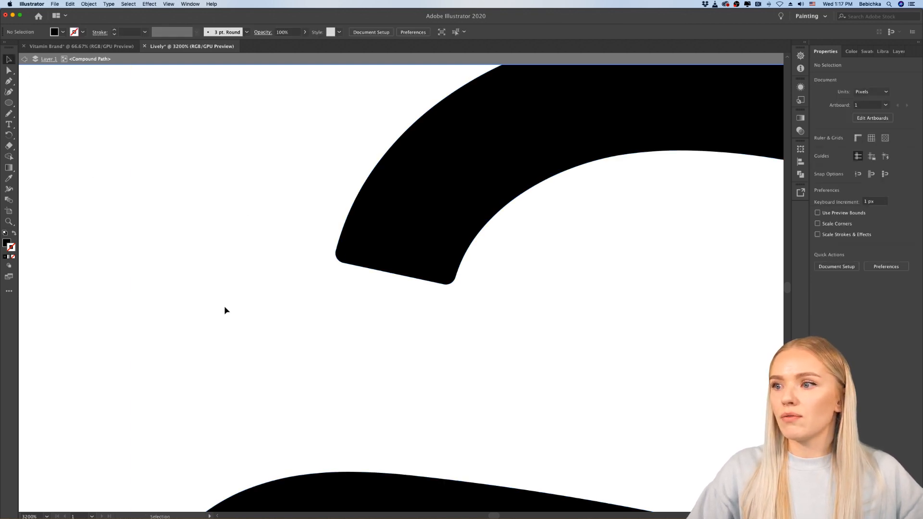
Step: Examine the rounded script L on its own and alongside the other lively logo concepts on the artboard
scroll(225, 307, down, 5)
scroll(581, 403, up, 1)
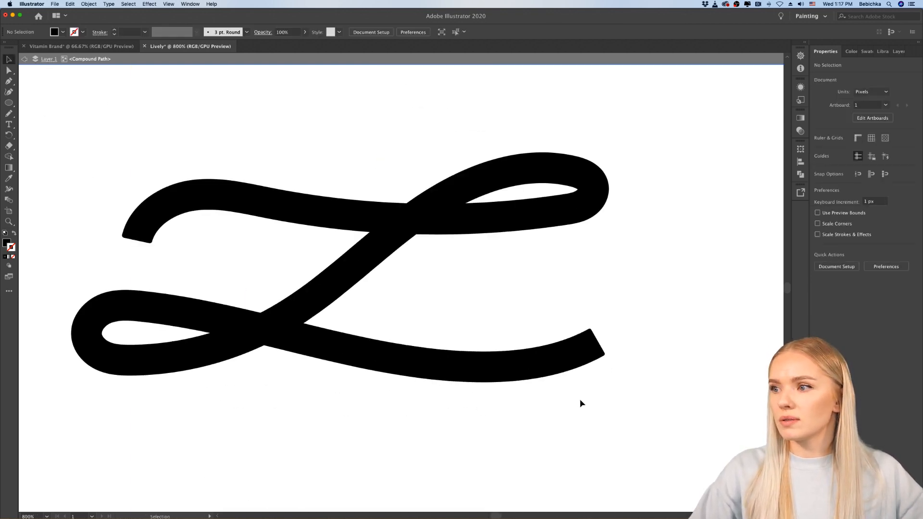
scroll(581, 403, down, 4)
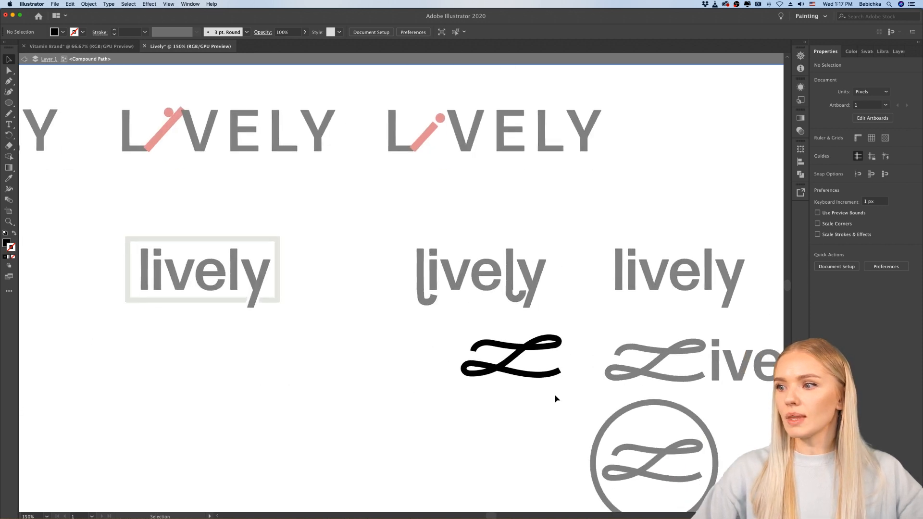
scroll(555, 395, down, 2)
scroll(555, 394, up, 3)
scroll(555, 394, down, 2)
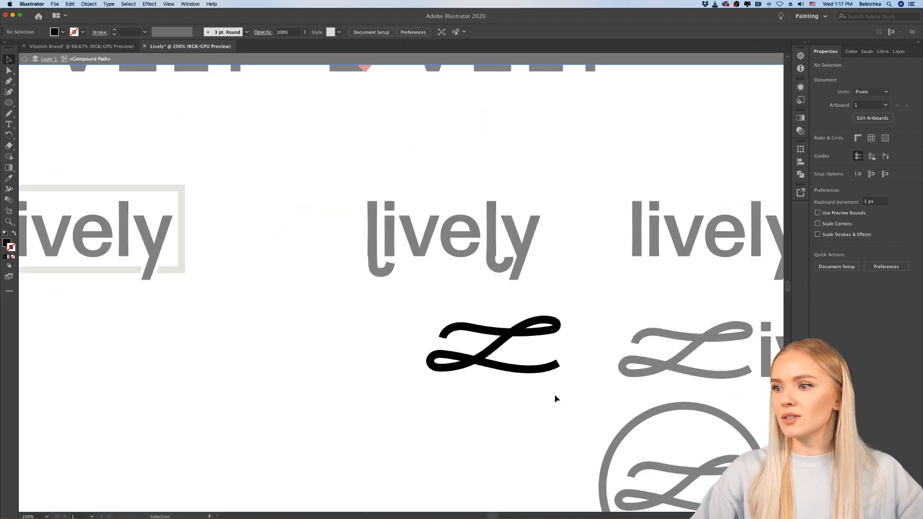
scroll(504, 403, right, 2)
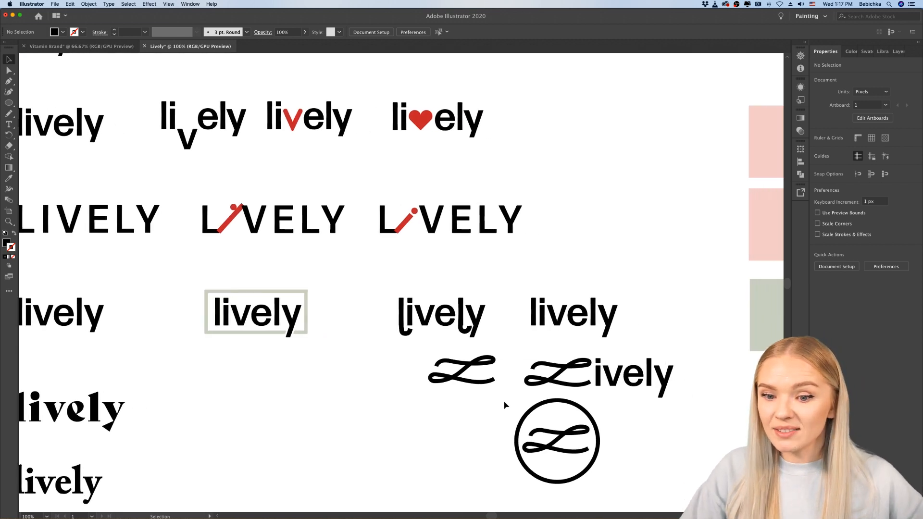
scroll(503, 401, down, 2)
scroll(504, 400, right, 3)
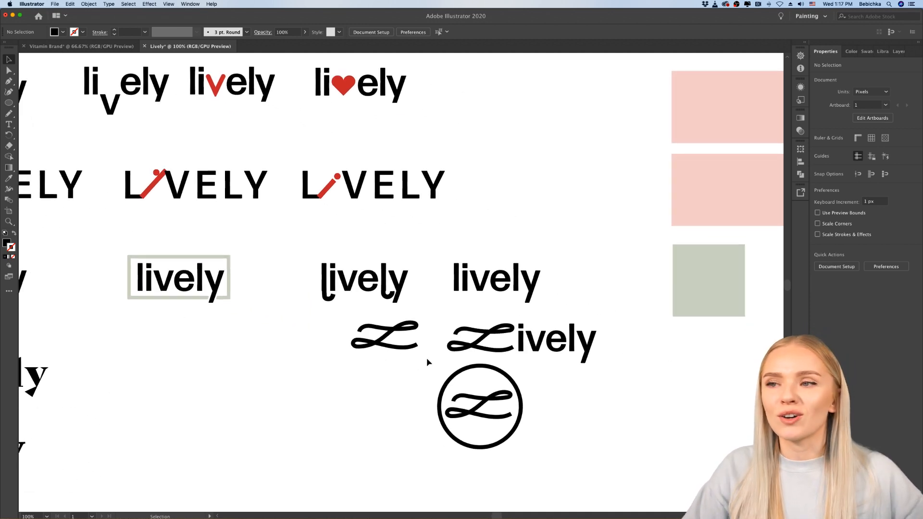
scroll(426, 358, left, 4)
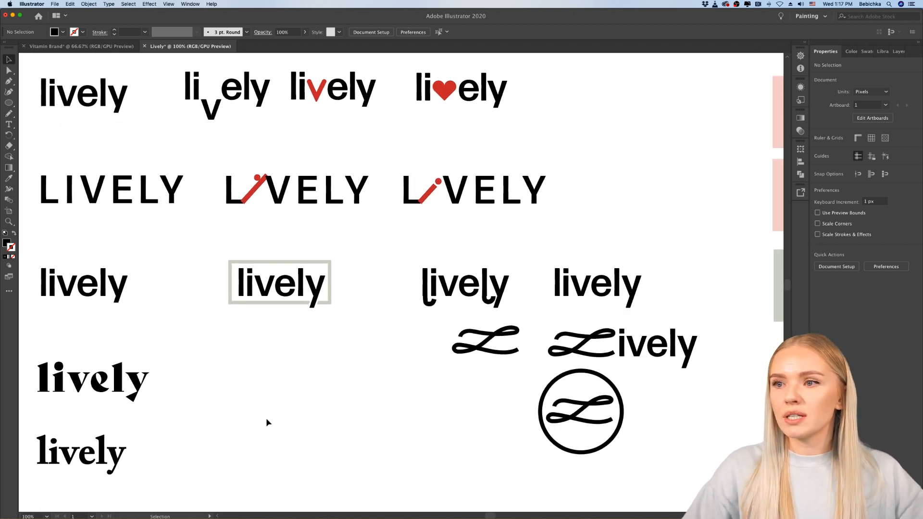
Step: Examine the script L marks and circled version beside the other lively logo concepts, viewing both the whole artboard and close-ups
scroll(267, 418, down, 4)
scroll(267, 418, down, 1)
scroll(288, 345, up, 2)
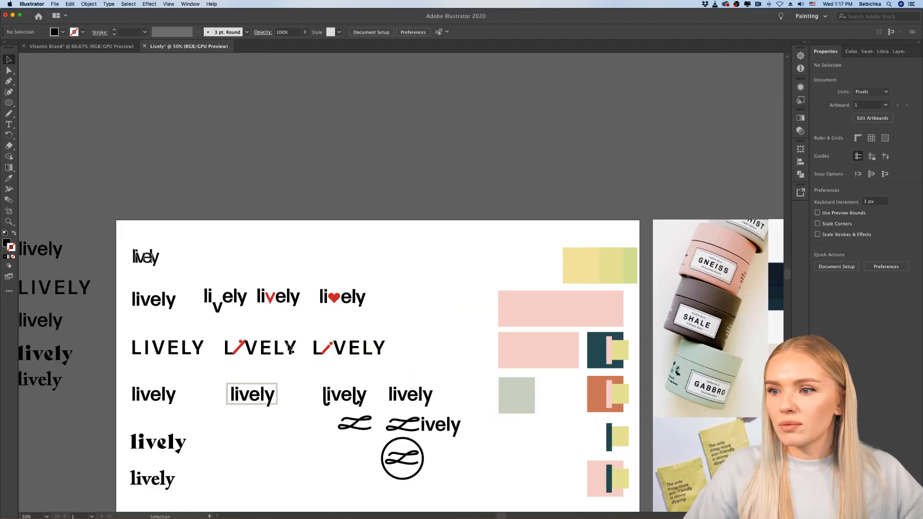
scroll(289, 345, down, 2)
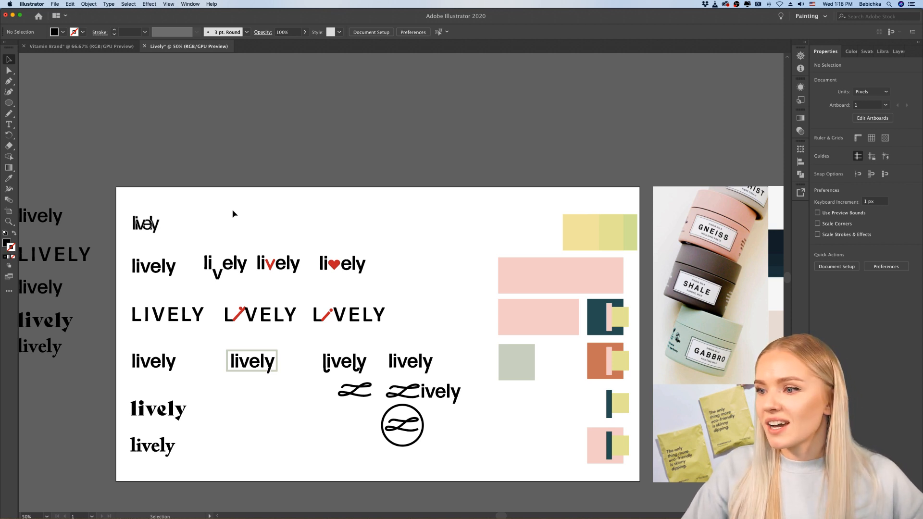
scroll(406, 304, down, 2)
scroll(406, 307, down, 2)
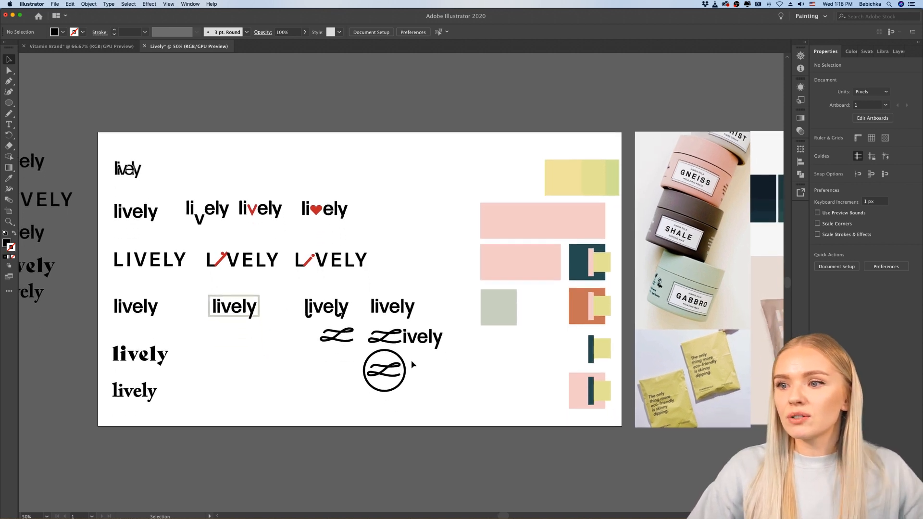
scroll(411, 360, up, 2)
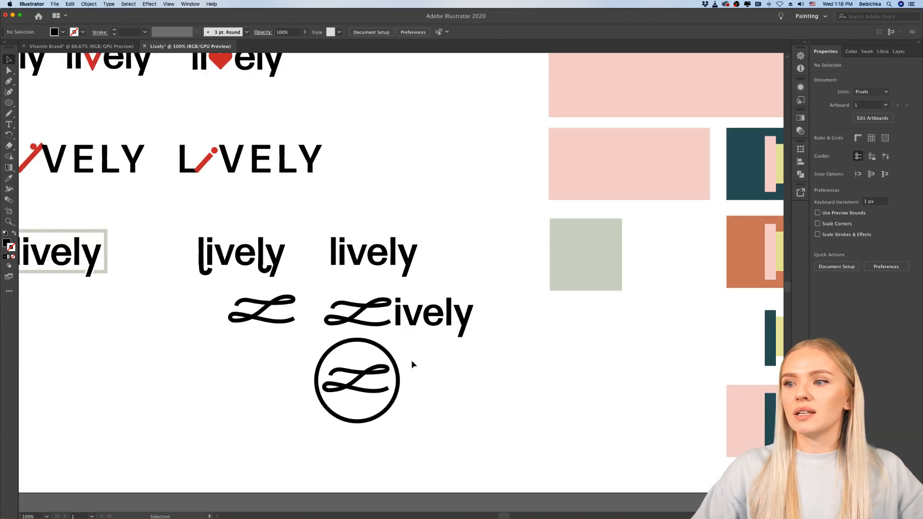
scroll(411, 360, down, 2)
scroll(411, 360, right, 1)
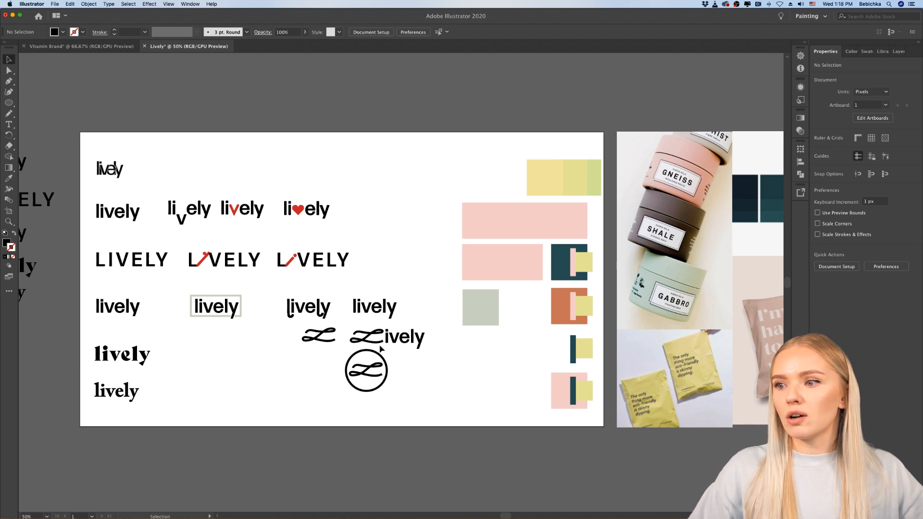
scroll(434, 340, up, 3)
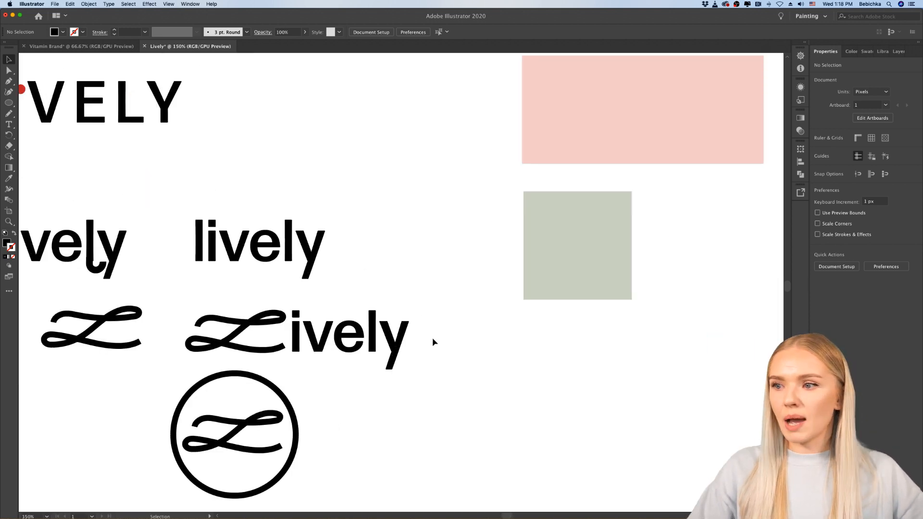
scroll(432, 338, left, 3)
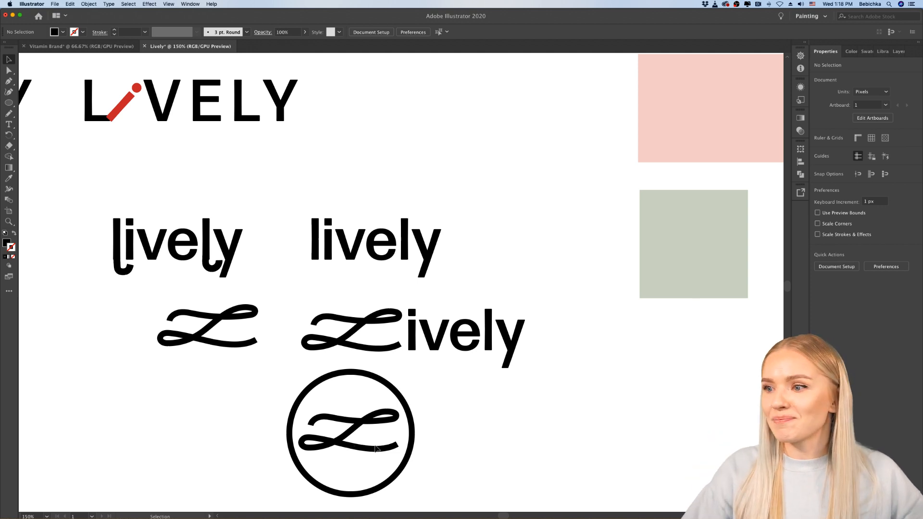
scroll(455, 429, down, 5)
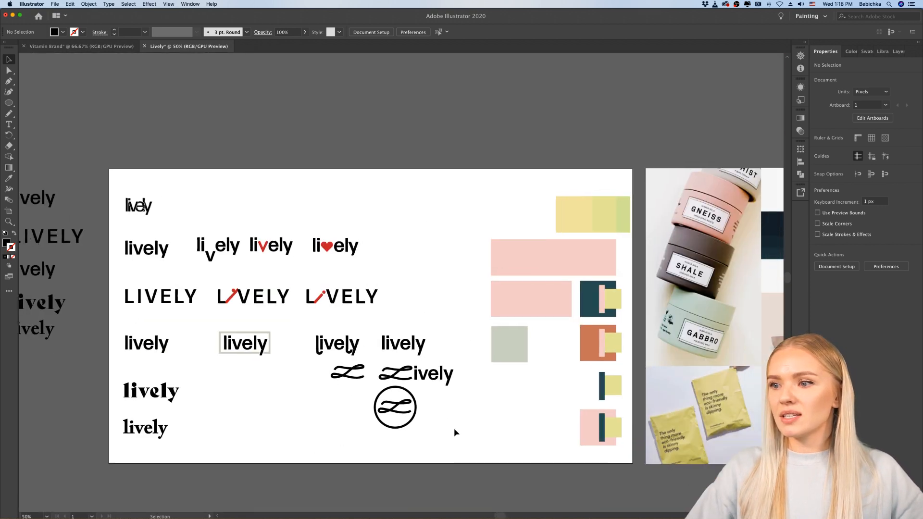
scroll(454, 430, down, 1)
scroll(454, 430, right, 2)
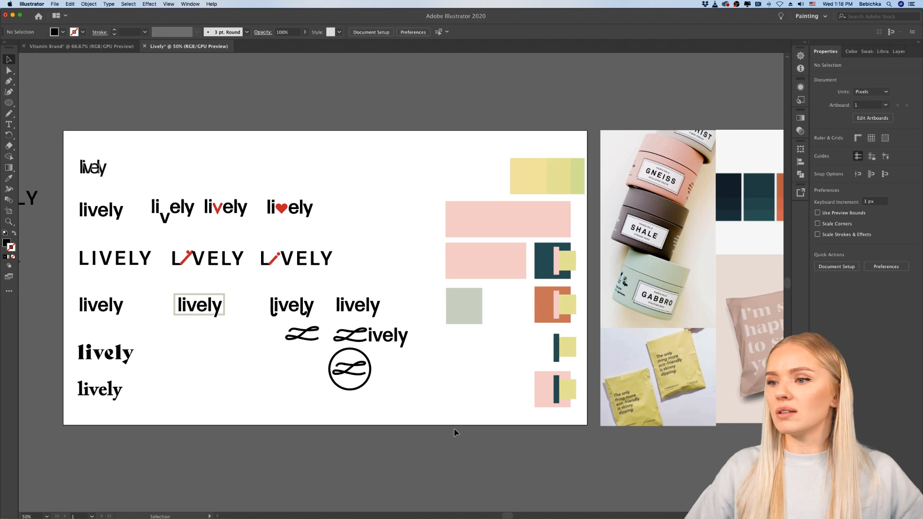
Step: Select the script L path inside the circle with the Direct Selection tool so its anchor points can be edited
scroll(385, 389, up, 5)
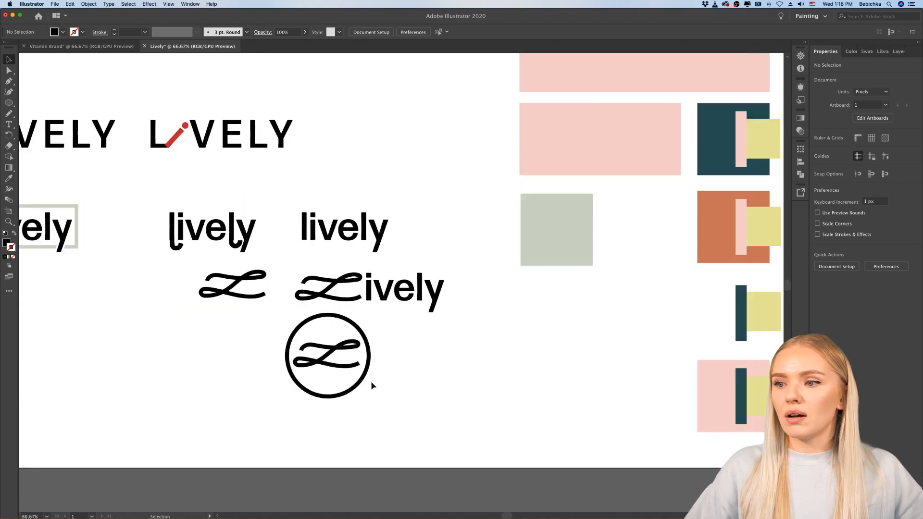
scroll(344, 355, up, 3)
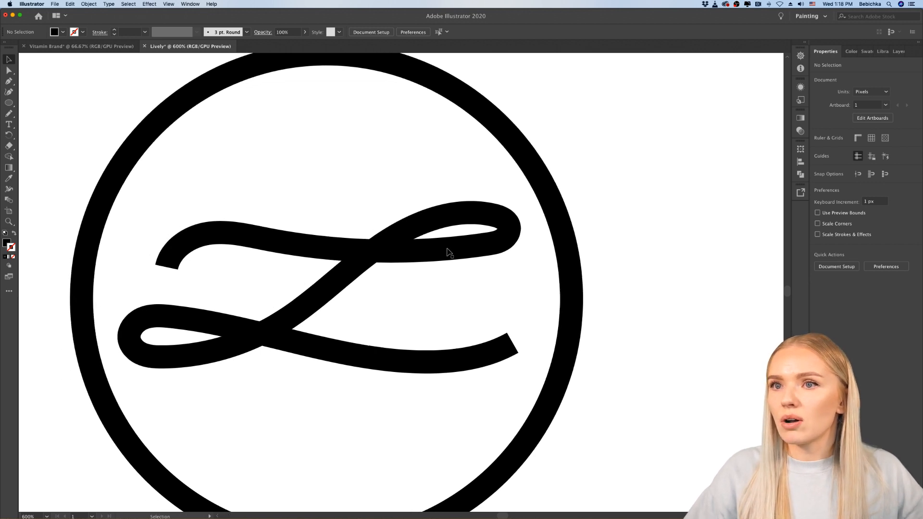
click(447, 250)
click(8, 70)
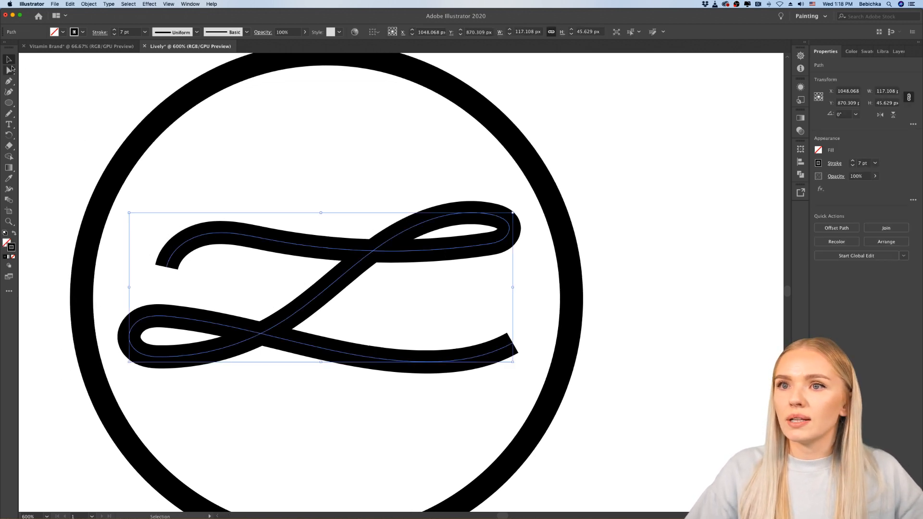
click(522, 252)
click(485, 248)
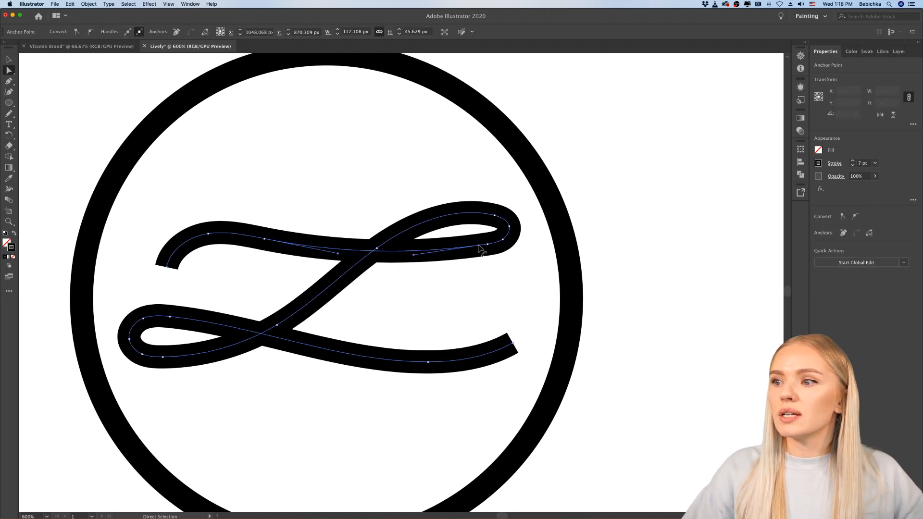
click(83, 5)
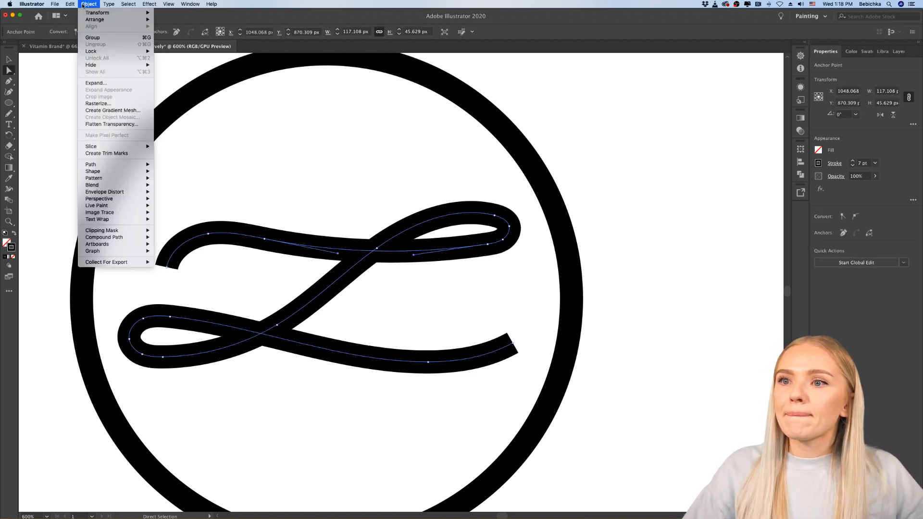
mouse_move(129, 213)
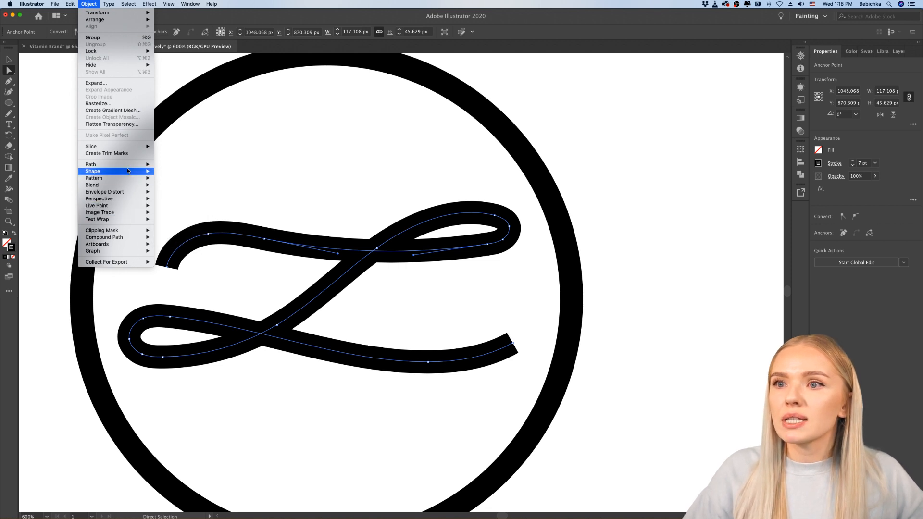
mouse_move(126, 166)
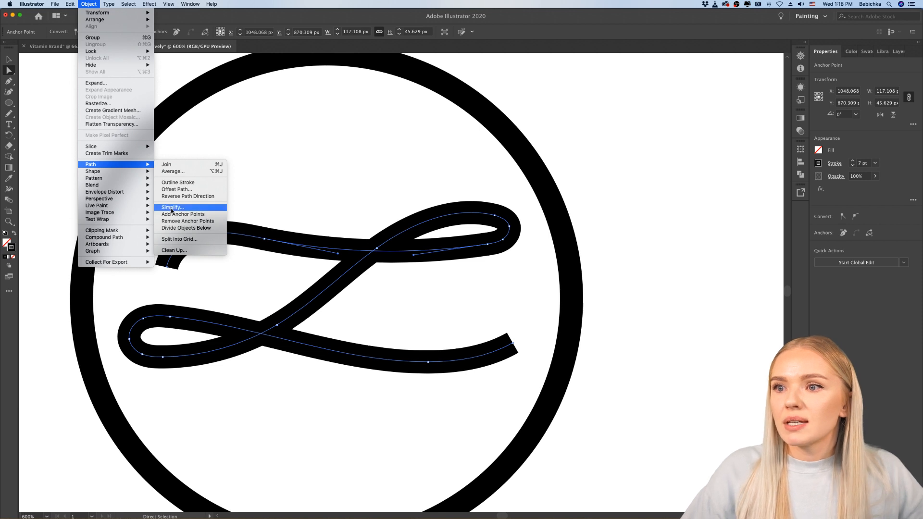
click(172, 210)
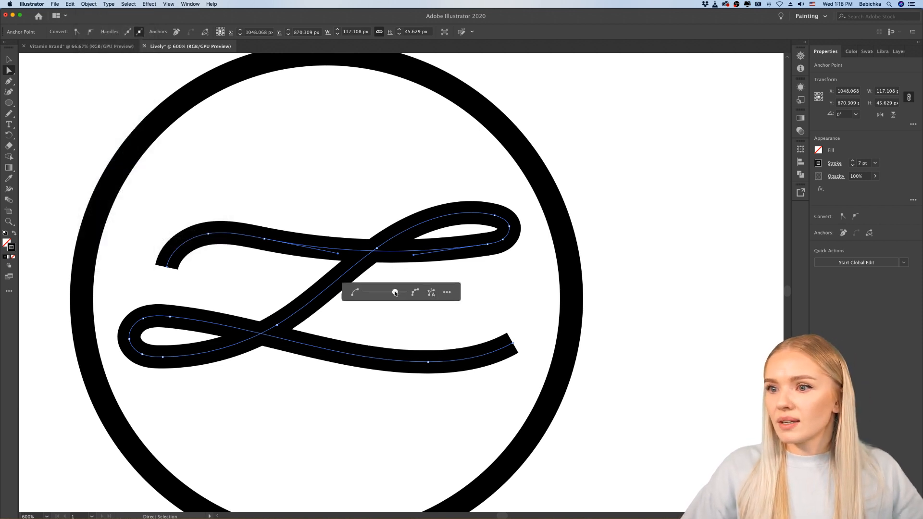
drag(395, 293, 372, 294)
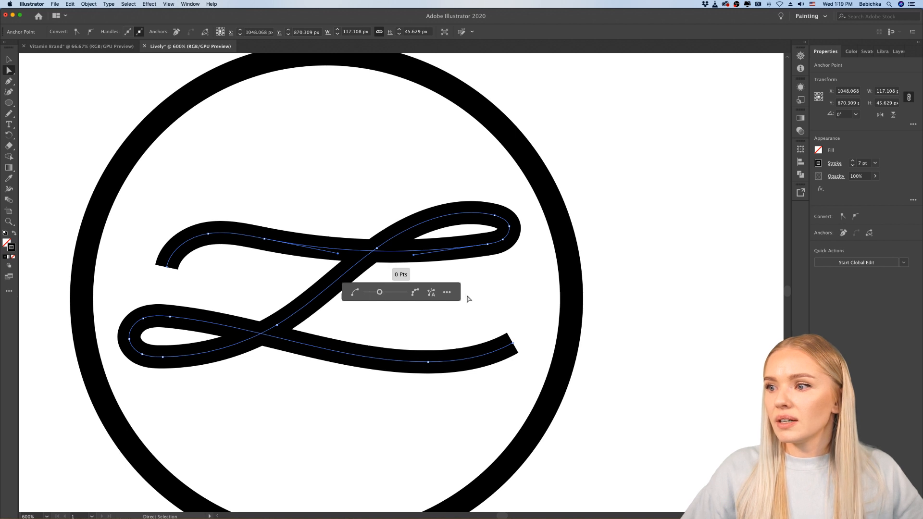
click(431, 293)
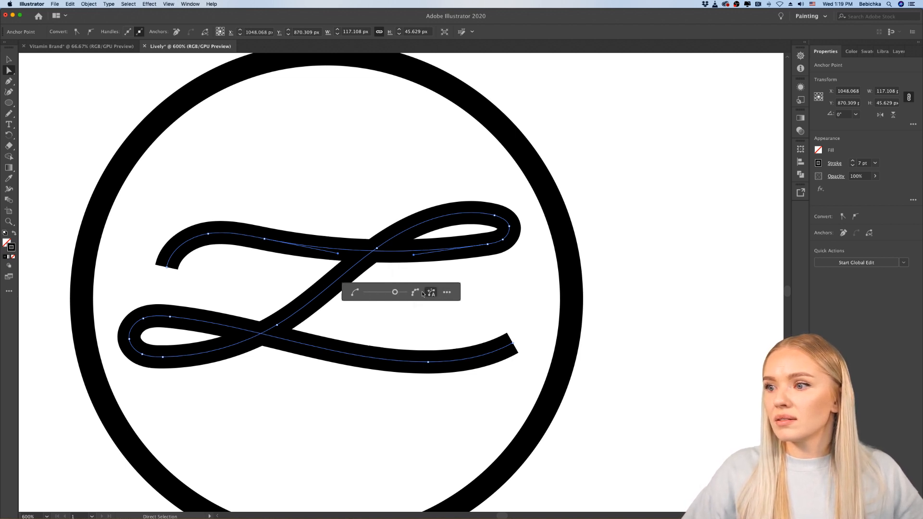
click(443, 292)
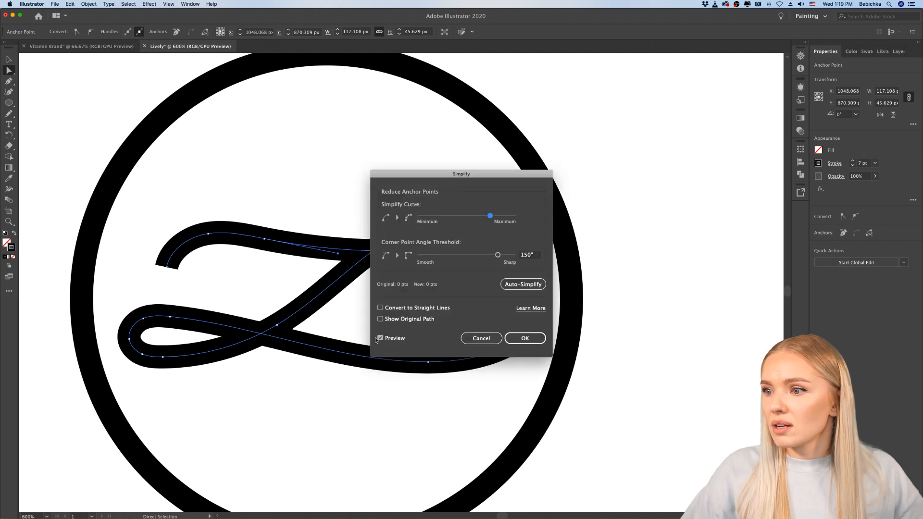
drag(491, 178, 683, 187)
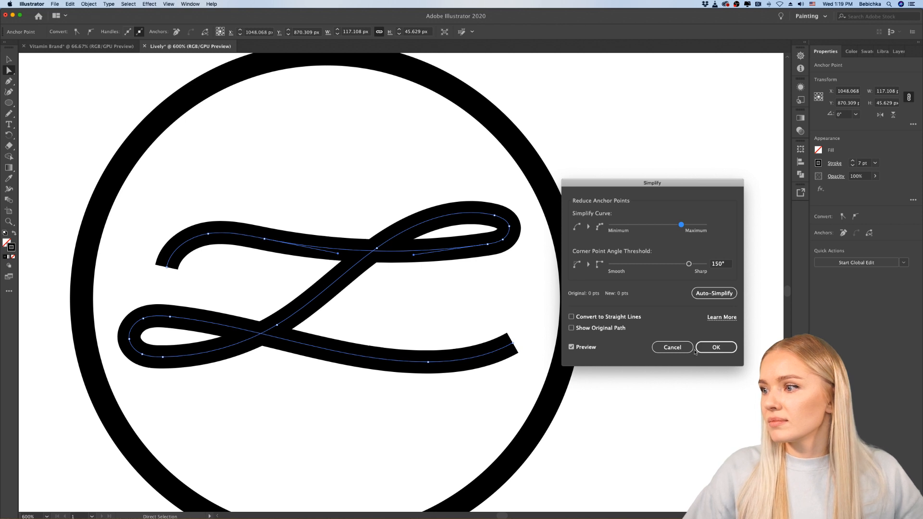
click(686, 348)
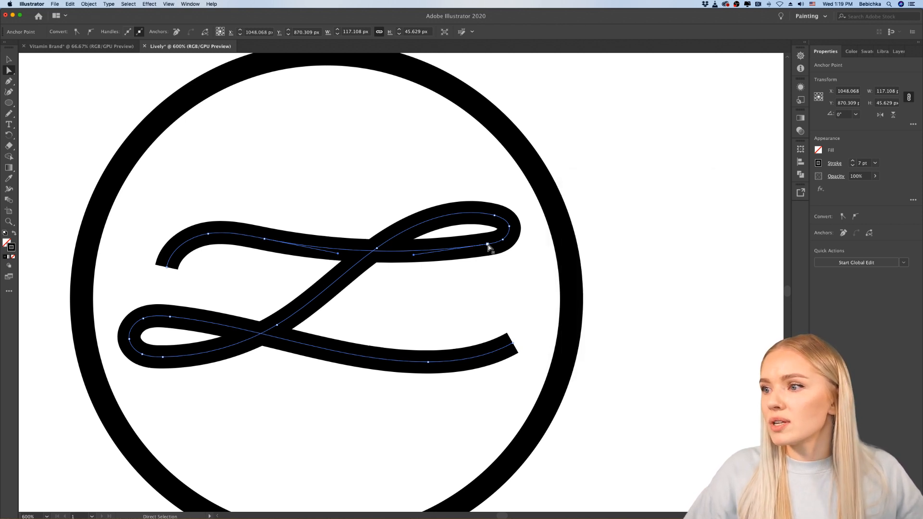
Step: Move the anchor under the circled L's upper-right loop to about X 1097, Y 859 px and adjust its handle to smooth the curve
drag(488, 246, 481, 250)
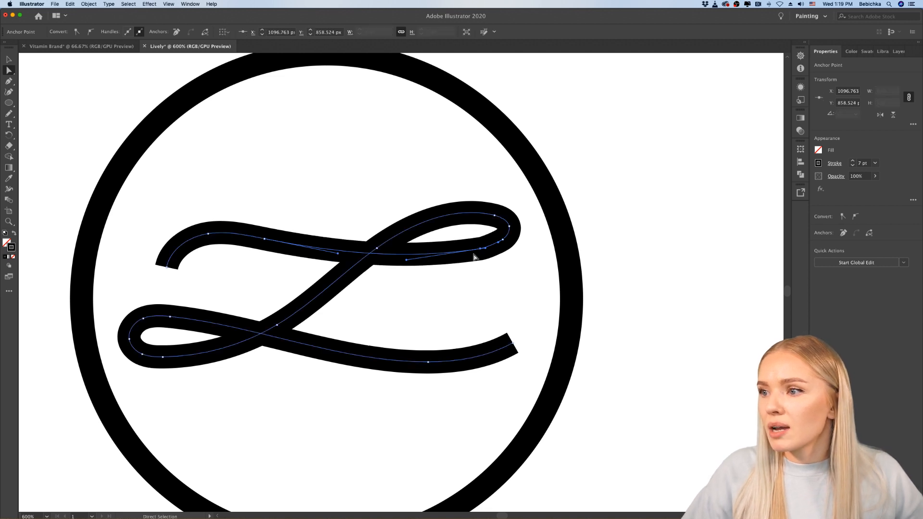
scroll(487, 253, up, 4)
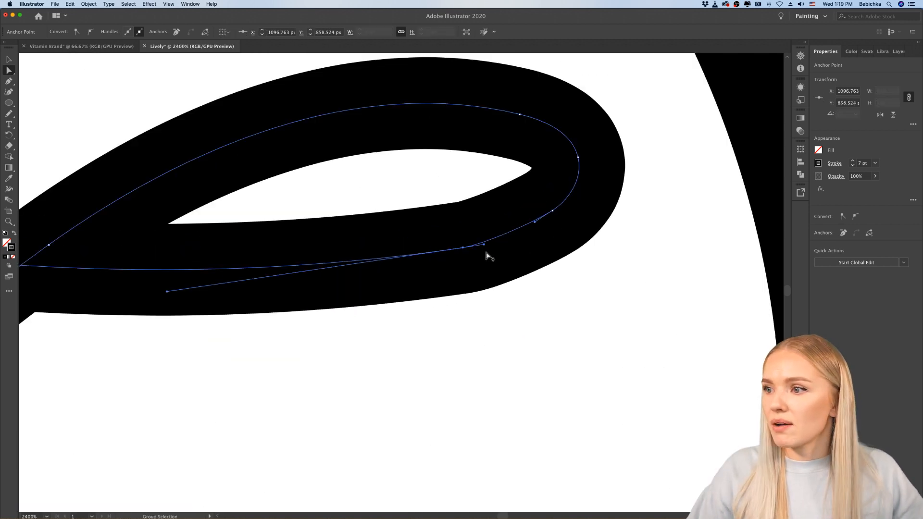
drag(494, 242, 496, 239)
click(503, 322)
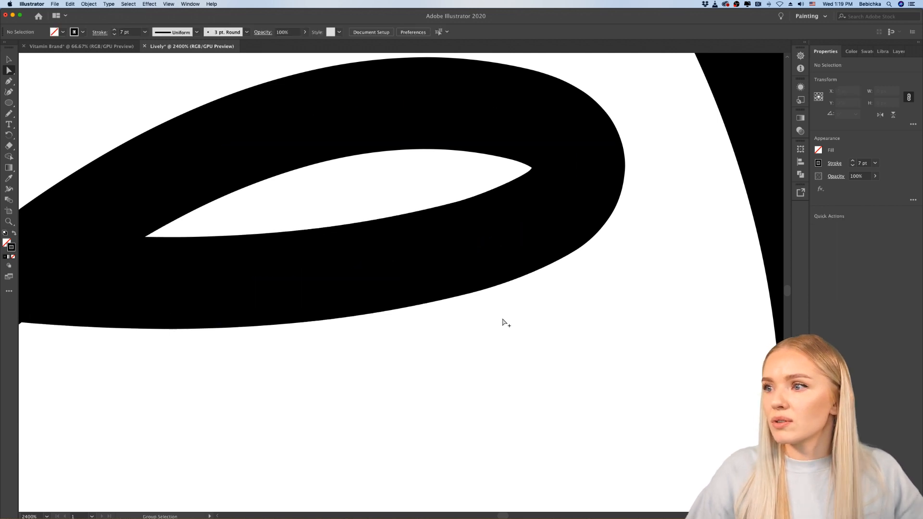
Step: Extend the circled L's upper-left stroke end outward to about X 990, Y 867 px and lengthen the neighbouring anchor's handle to smooth the bend
scroll(503, 322, down, 3)
scroll(503, 322, down, 2)
scroll(504, 322, left, 2)
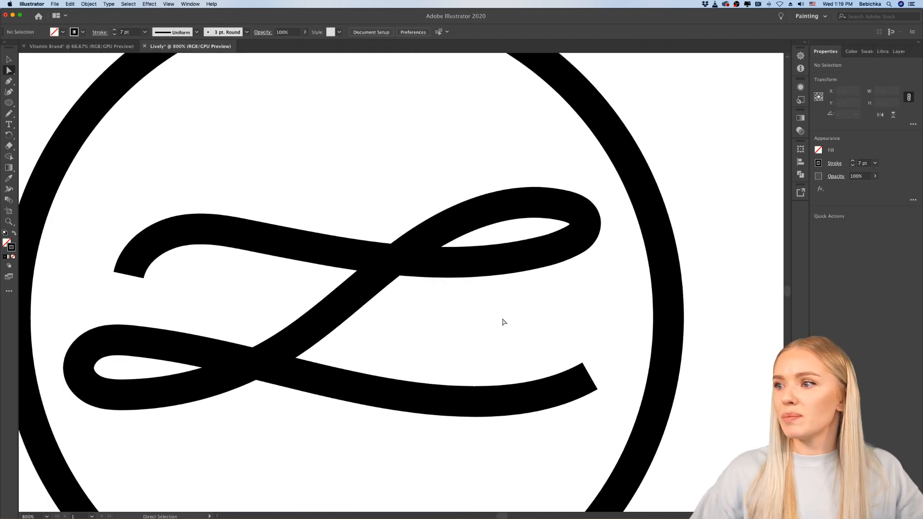
scroll(542, 311, down, 2)
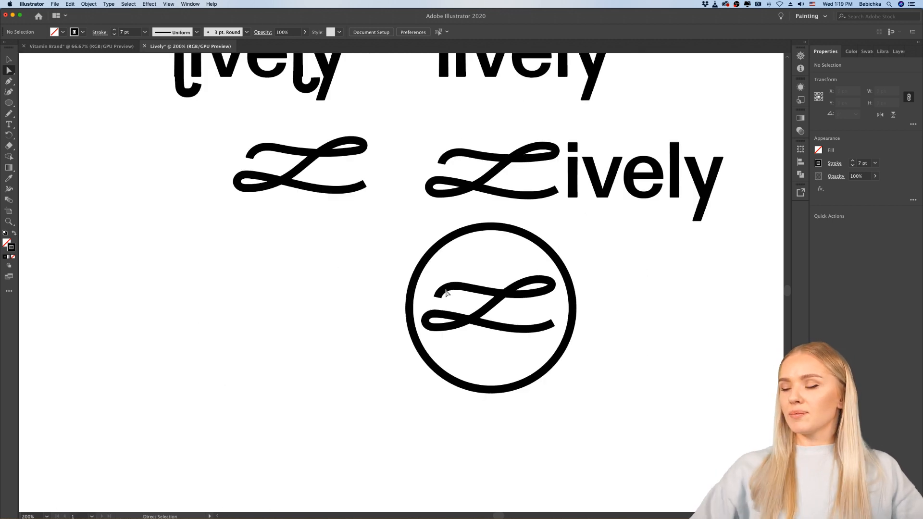
scroll(446, 292, up, 6)
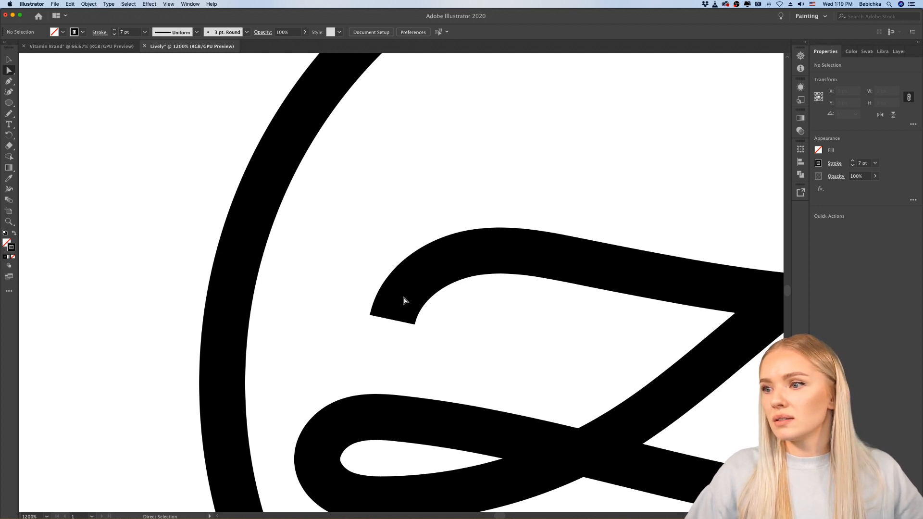
click(401, 319)
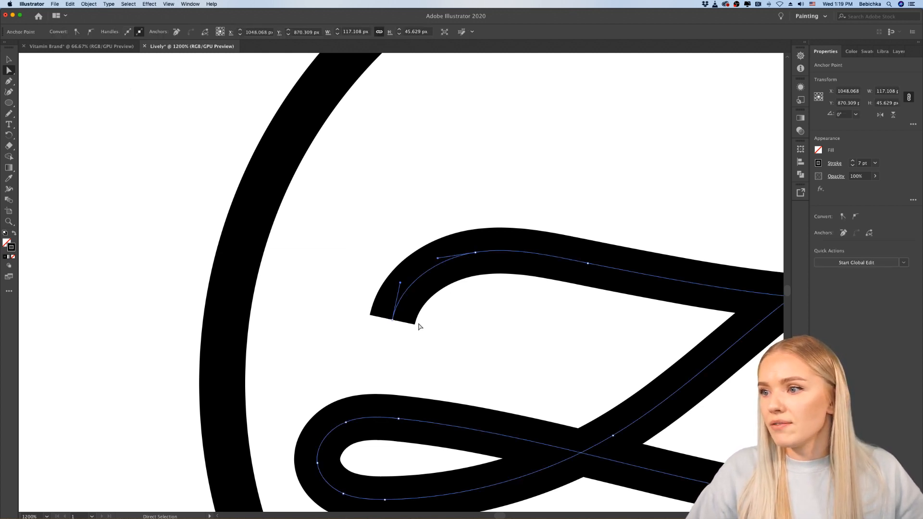
scroll(419, 324, down, 3)
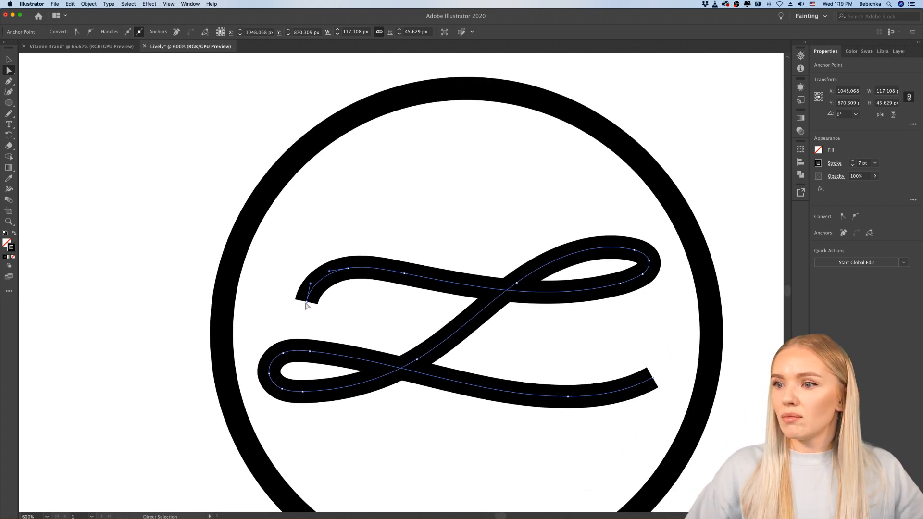
scroll(306, 302, up, 1)
drag(306, 304, 259, 314)
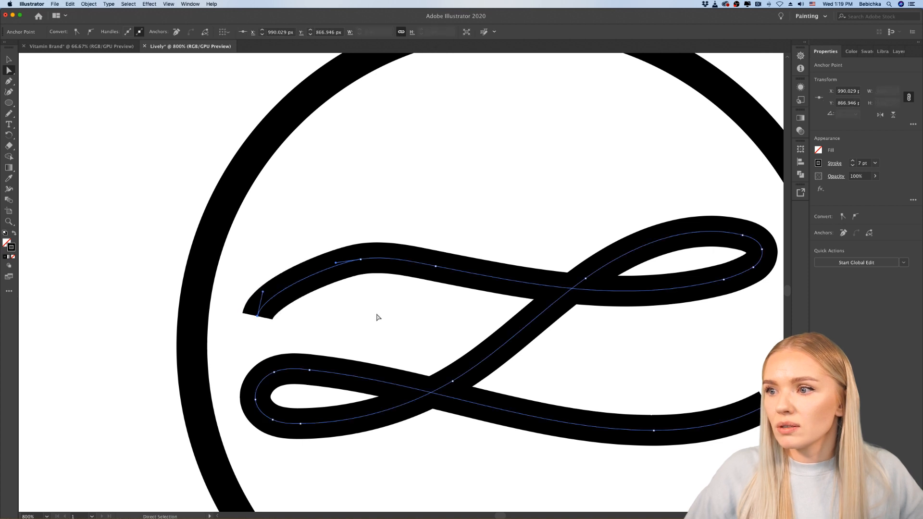
drag(332, 263, 319, 261)
click(354, 298)
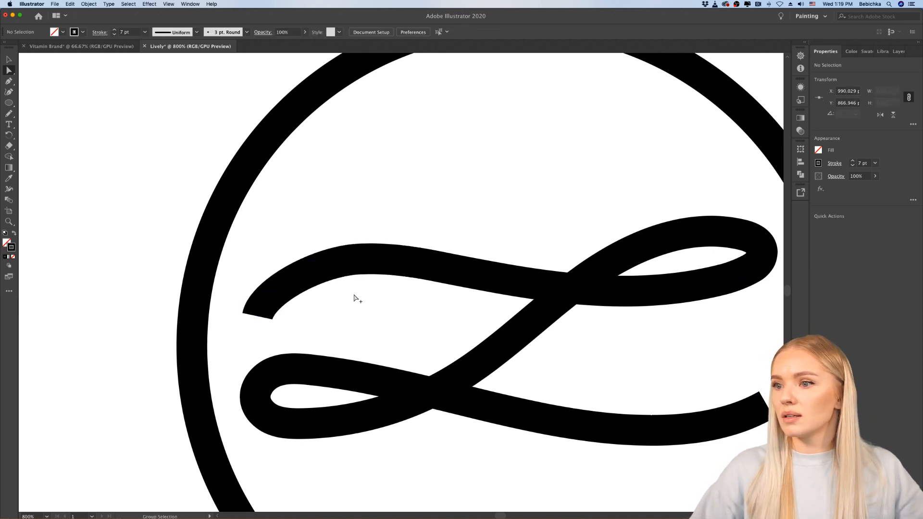
Step: Rotate the direction handle of the circled L's upper-left end anchor inward so the stroke finishes at a more diagonal angle
scroll(355, 298, down, 2)
scroll(355, 298, up, 3)
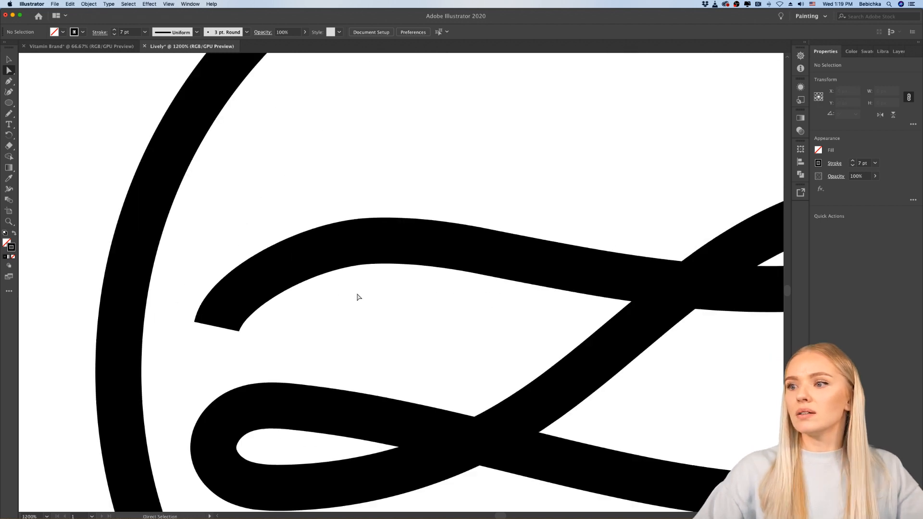
click(274, 275)
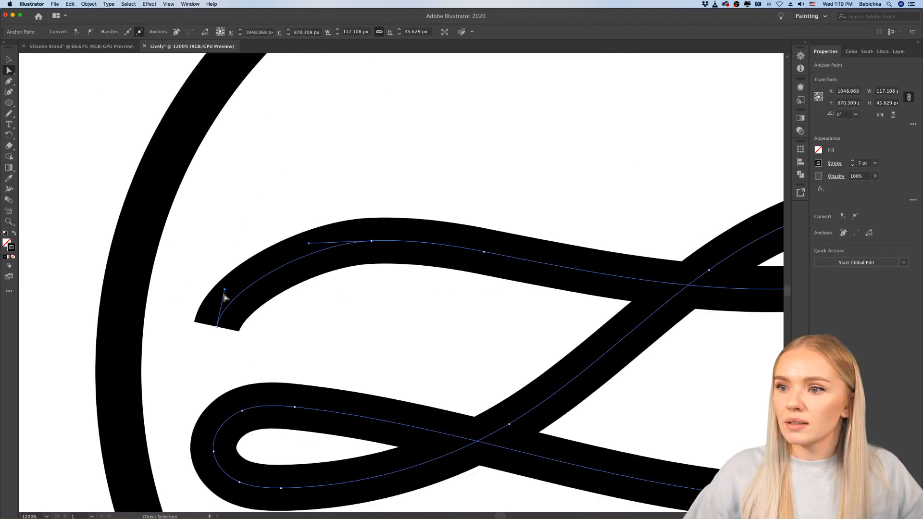
drag(225, 290, 236, 299)
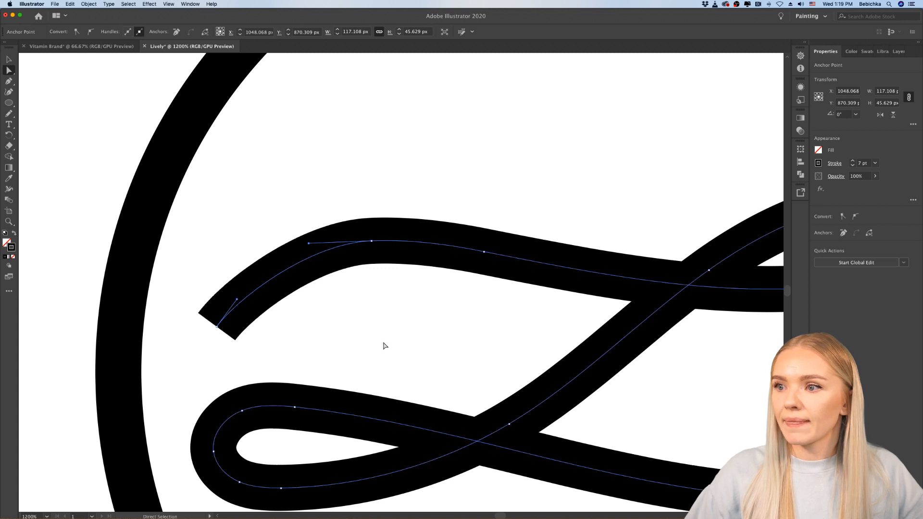
Step: Adjust the anchor at the circled L's upper-left bend to smooth the curve, leaving nothing selected
mouse_move(308, 244)
mouse_down()
mouse_move(386, 252)
mouse_move(367, 247)
mouse_up()
click(391, 281)
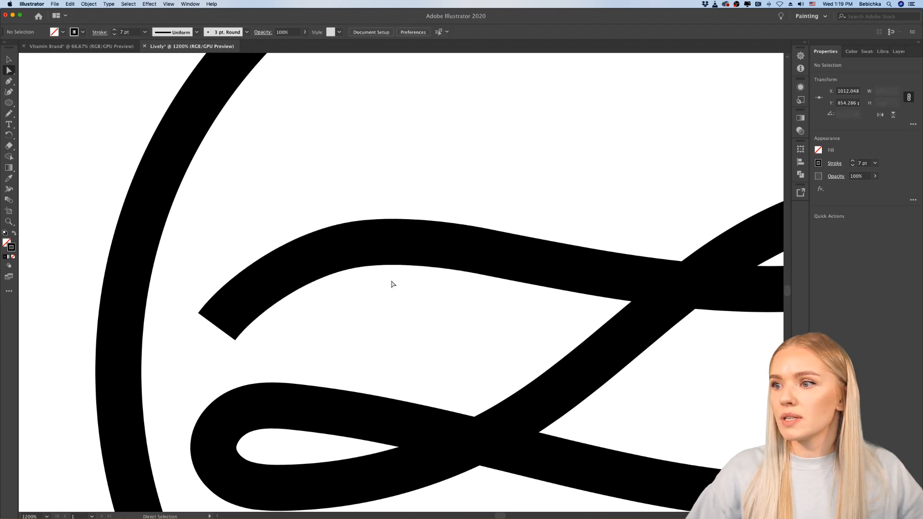
scroll(391, 283, down, 1)
scroll(391, 283, down, 2)
scroll(439, 382, down, 3)
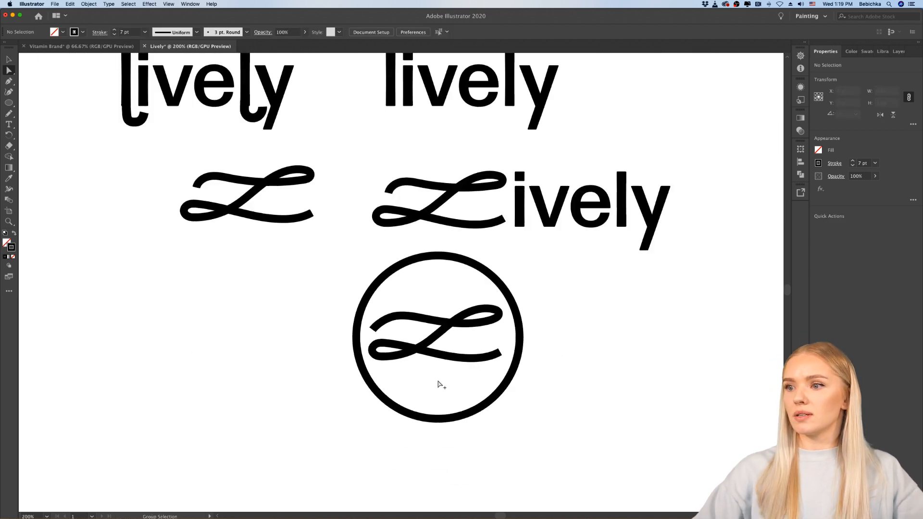
Step: Shift the three anchors around the tip of the circled L's upper-right loop inward, placing the middle one at about X 1104, Y 851 px
scroll(438, 384, up, 2)
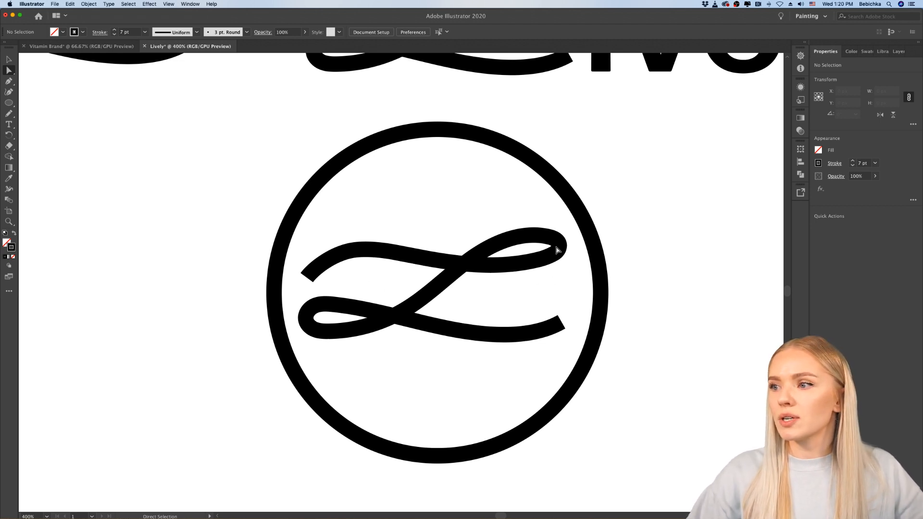
click(560, 247)
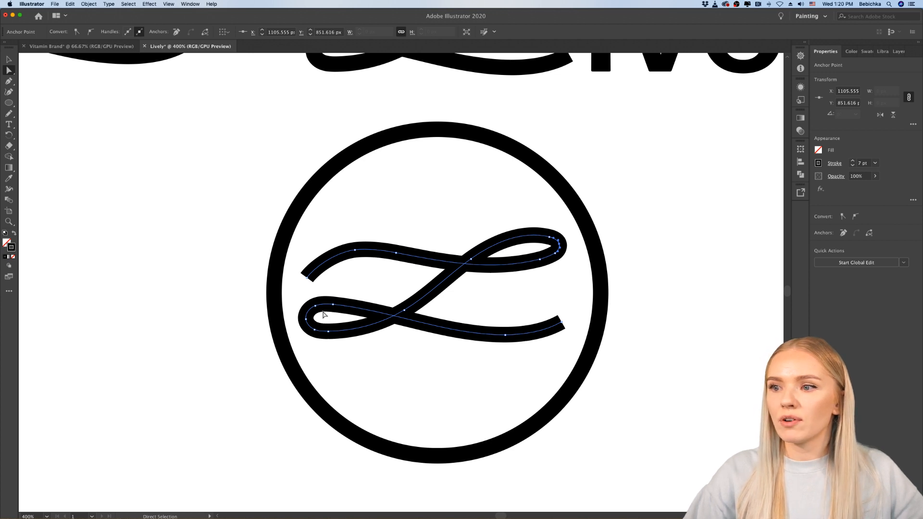
scroll(573, 239, up, 4)
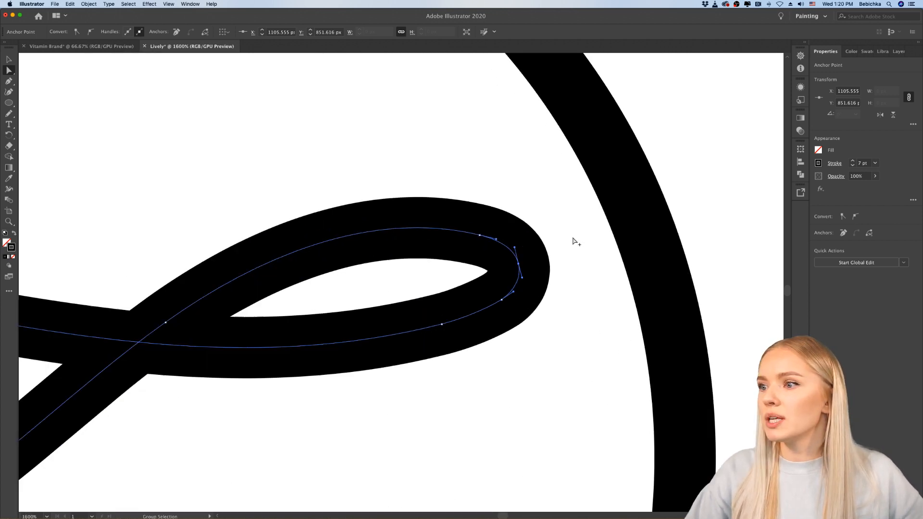
drag(519, 266, 514, 268)
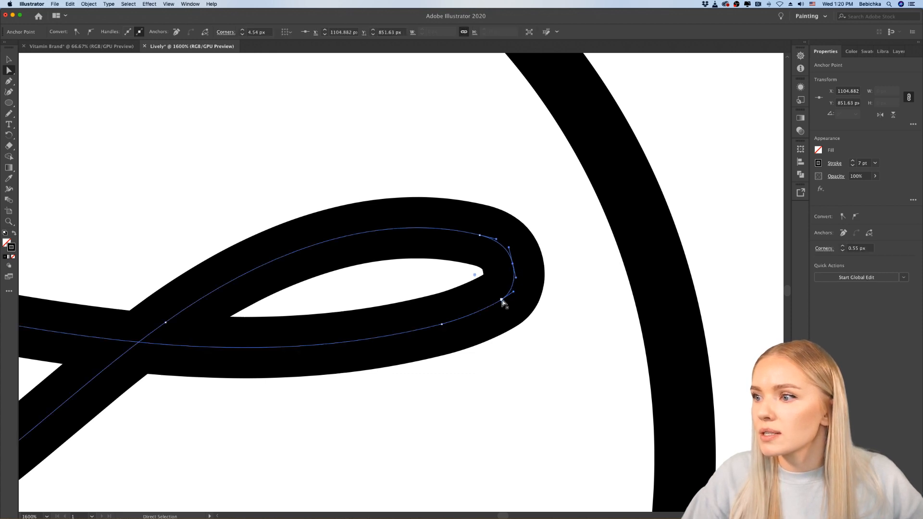
drag(501, 299, 499, 303)
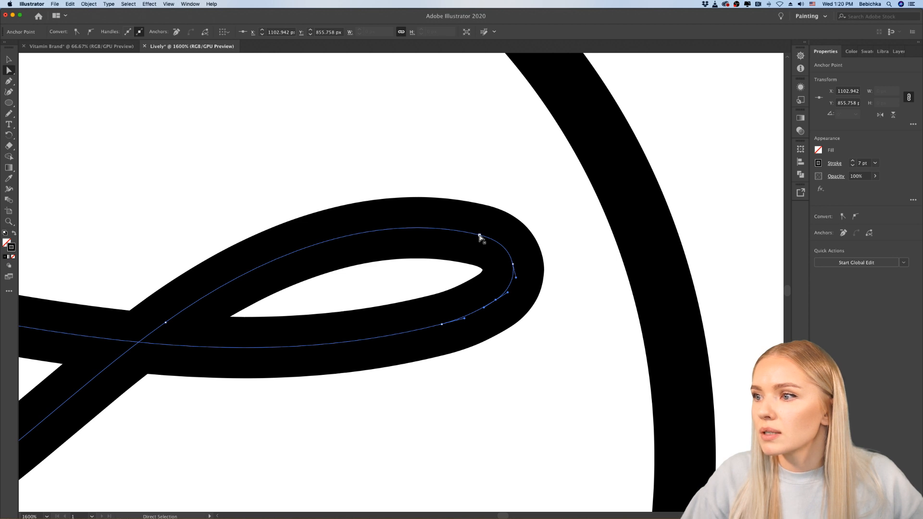
drag(480, 235, 473, 232)
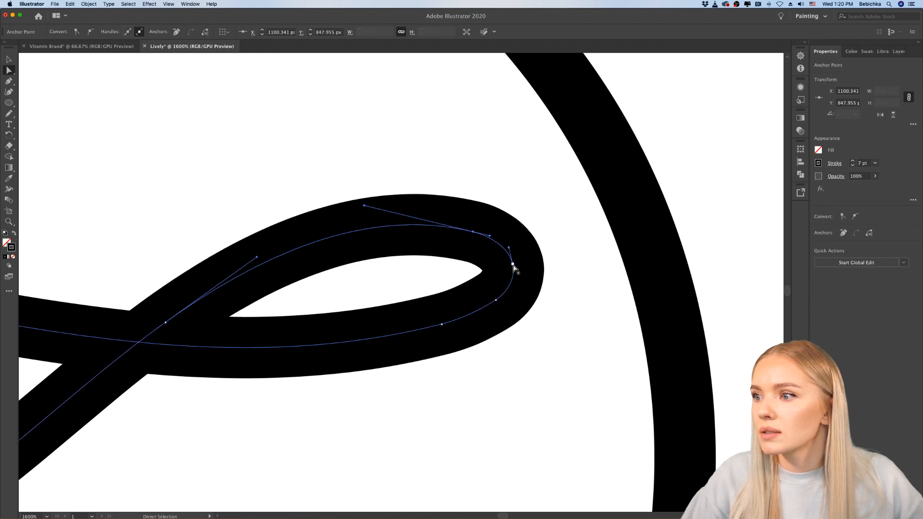
drag(513, 266, 510, 277)
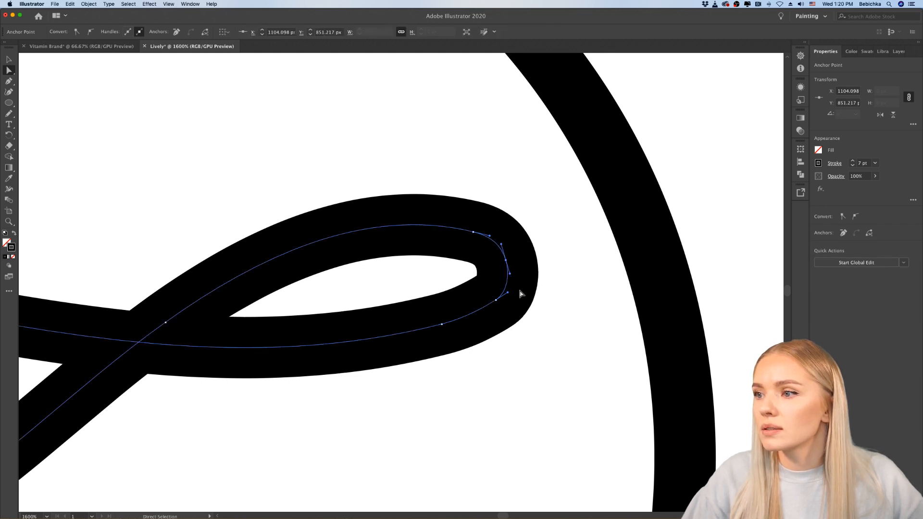
click(542, 345)
key(super+0)
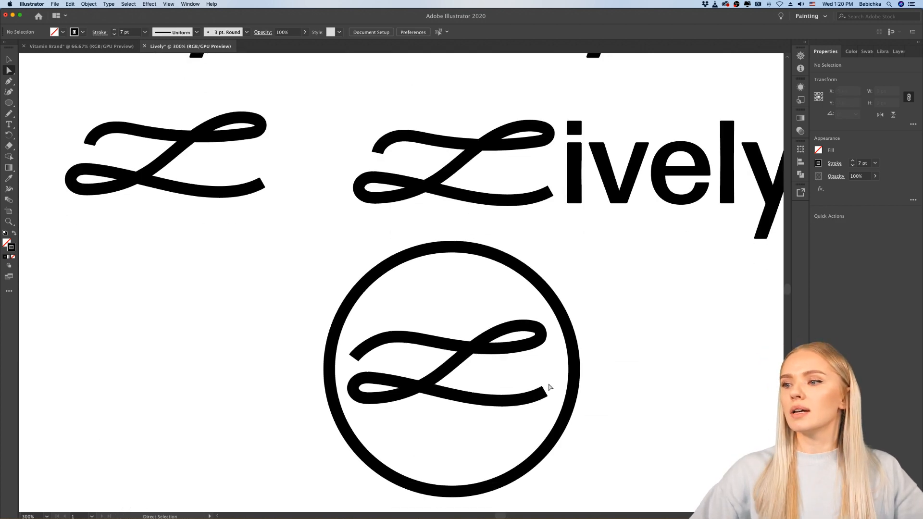
Step: Examine the circled L against the plain script L and the Lively wordmark variations
scroll(629, 374, down, 5)
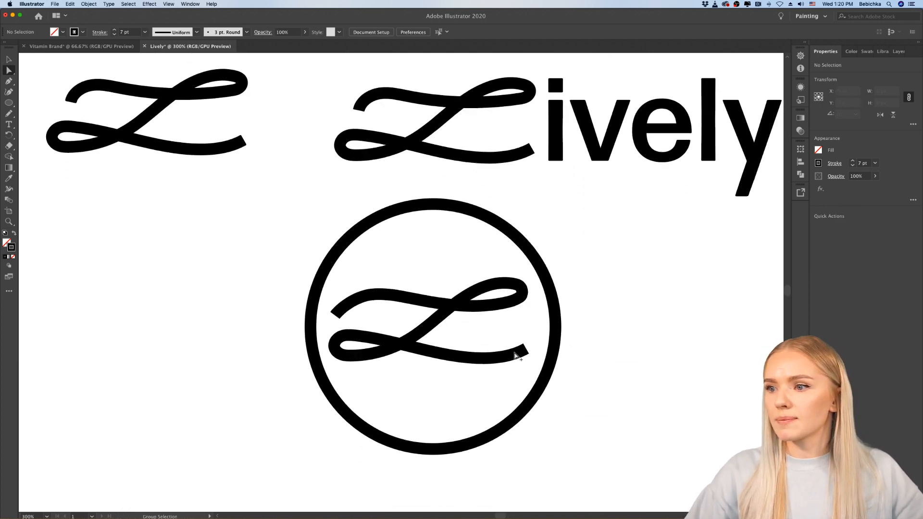
scroll(514, 354, down, 5)
scroll(541, 333, up, 5)
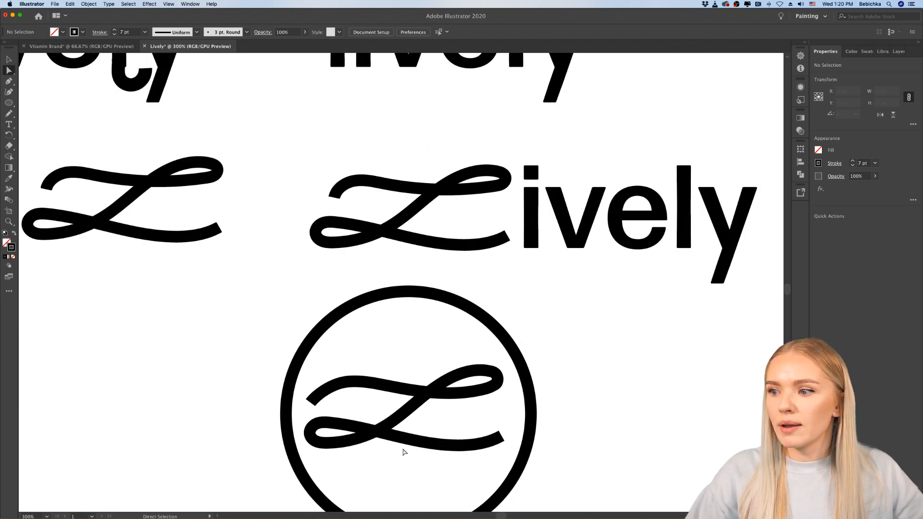
scroll(403, 466, down, 5)
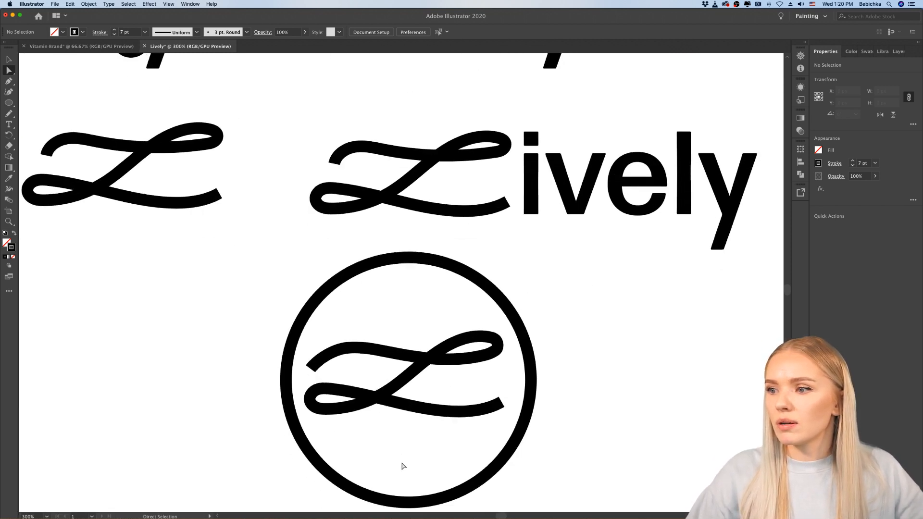
scroll(392, 394, up, 2)
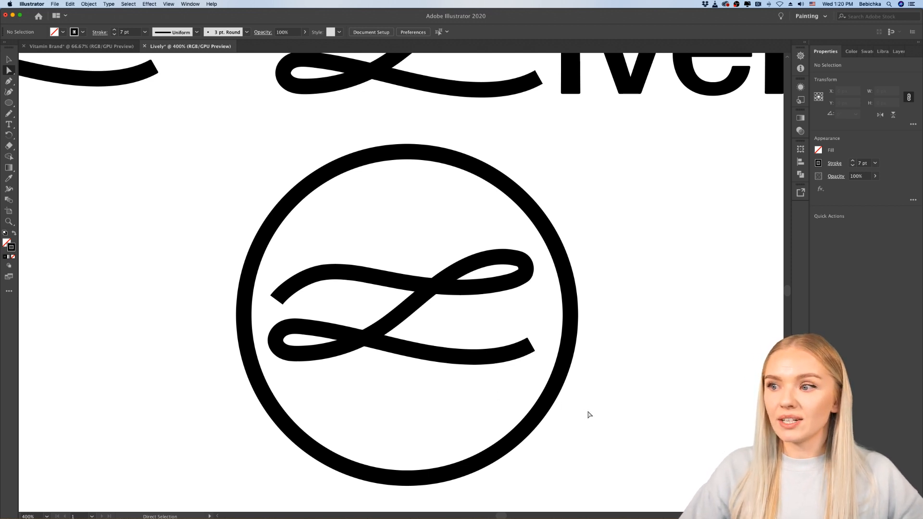
scroll(589, 416, down, 4)
scroll(589, 415, right, 6)
scroll(493, 311, up, 4)
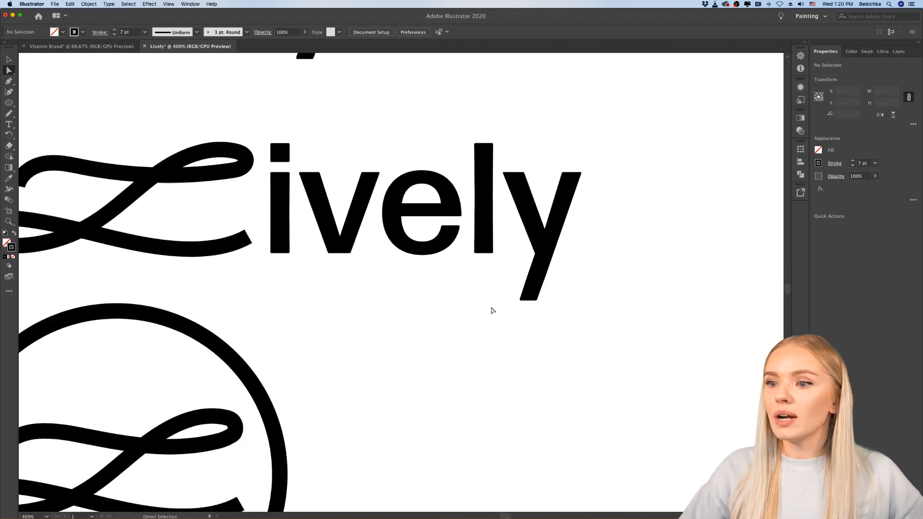
scroll(493, 311, down, 5)
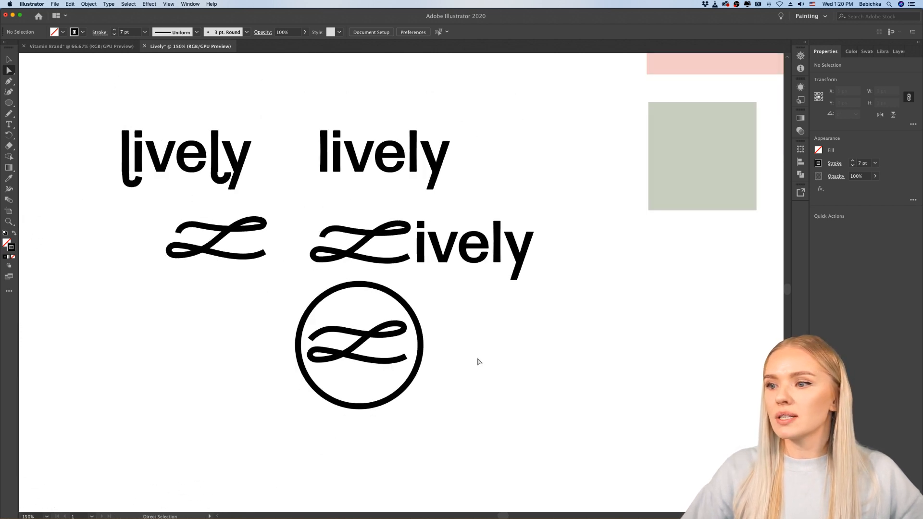
Step: Isolate the circled script L, duplicate it into the empty area right of the circle, and exit isolation mode
click(8, 59)
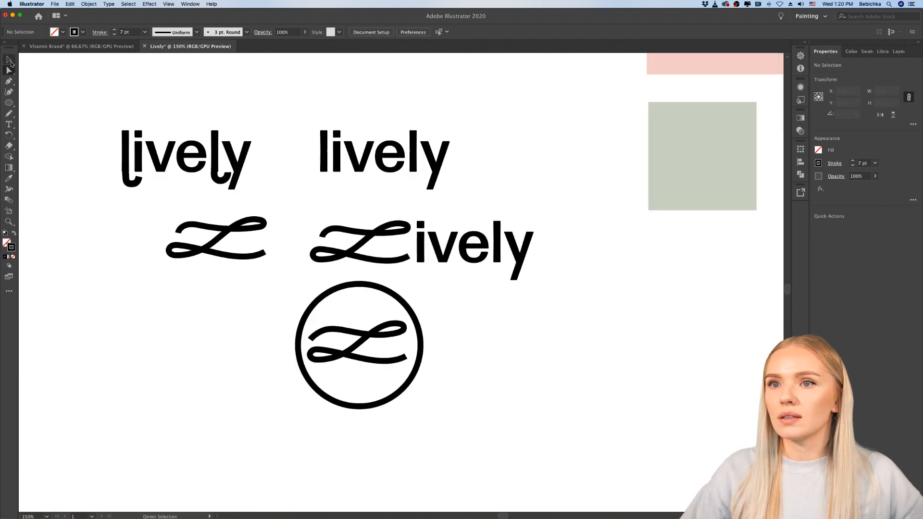
double_click(337, 331)
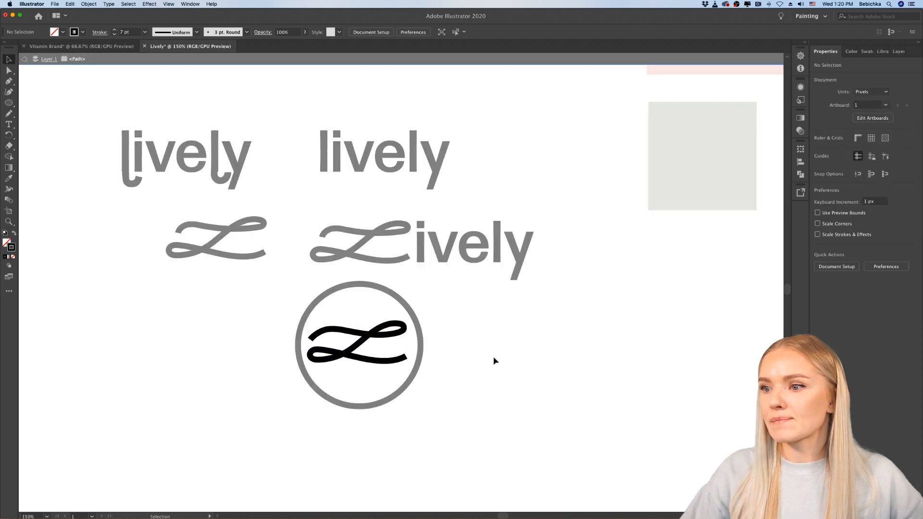
scroll(347, 338, up, 2)
click(333, 329)
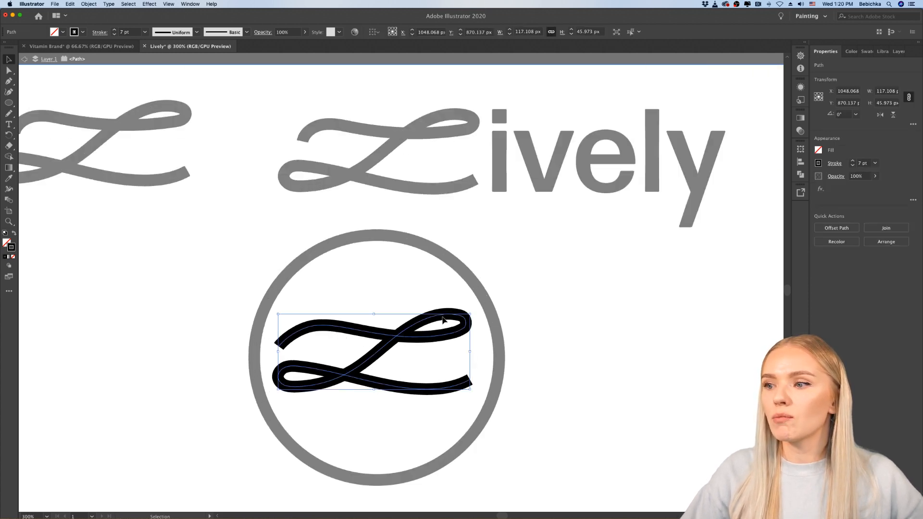
click(425, 356)
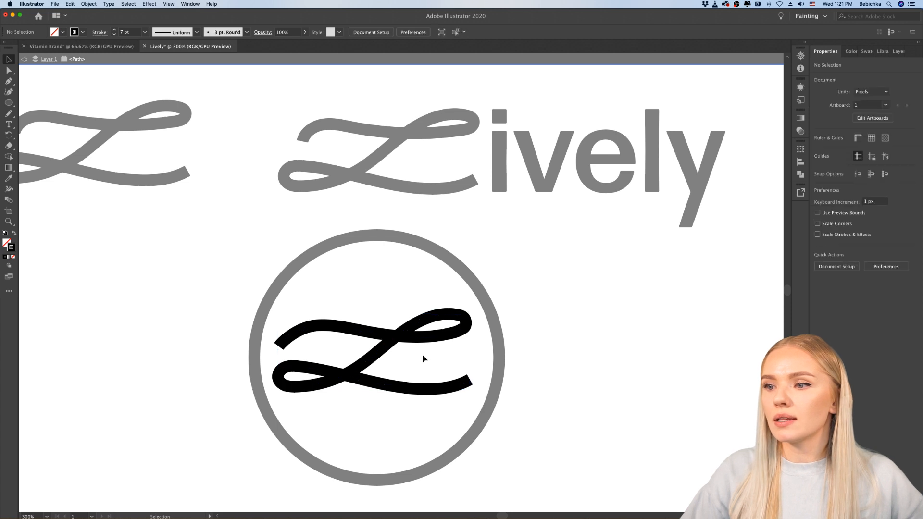
click(378, 357)
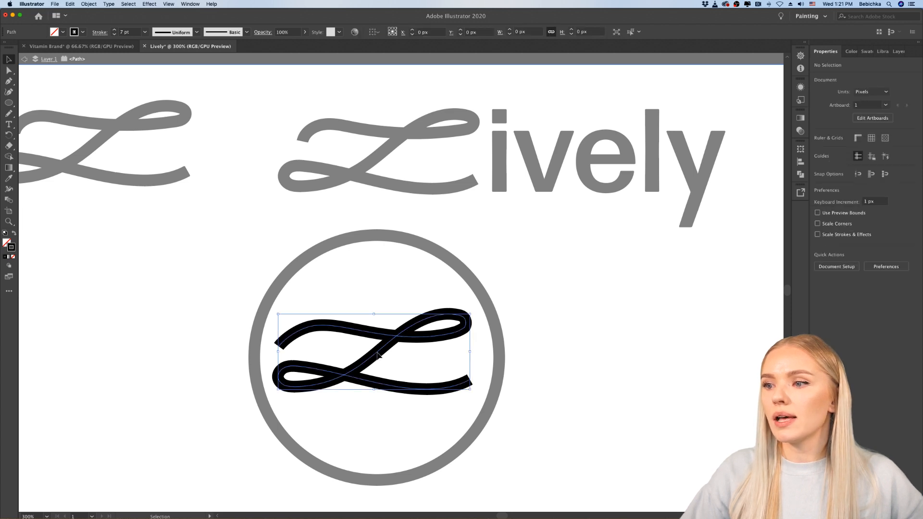
drag(437, 353, 643, 359)
click(668, 415)
scroll(668, 415, right, 5)
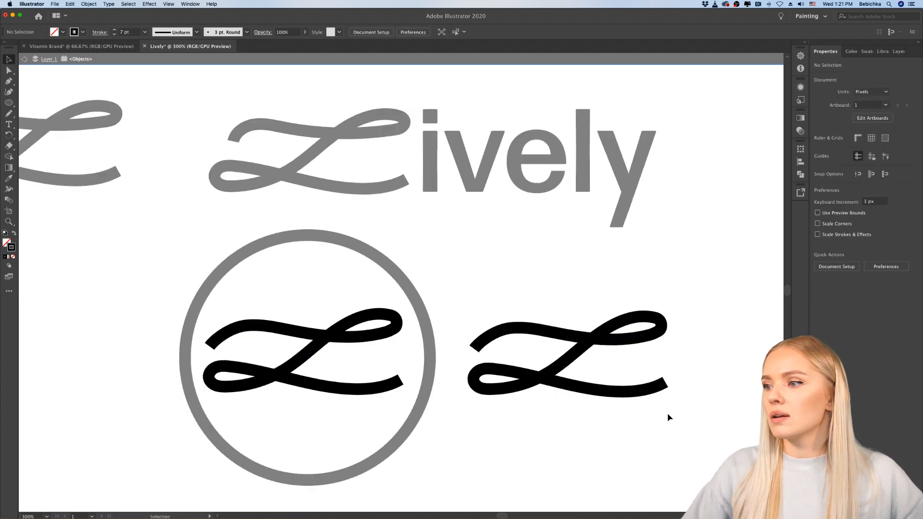
scroll(429, 433, up, 2)
scroll(430, 432, down, 1)
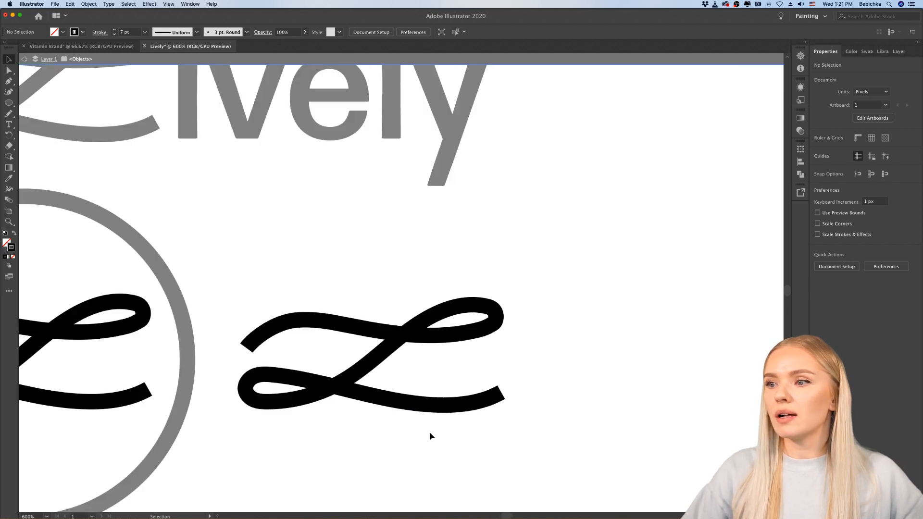
click(24, 58)
Step: Draw a taller script L, about 103 × 83 px, with the Pencil tool to the right of the duplicated L
click(428, 340)
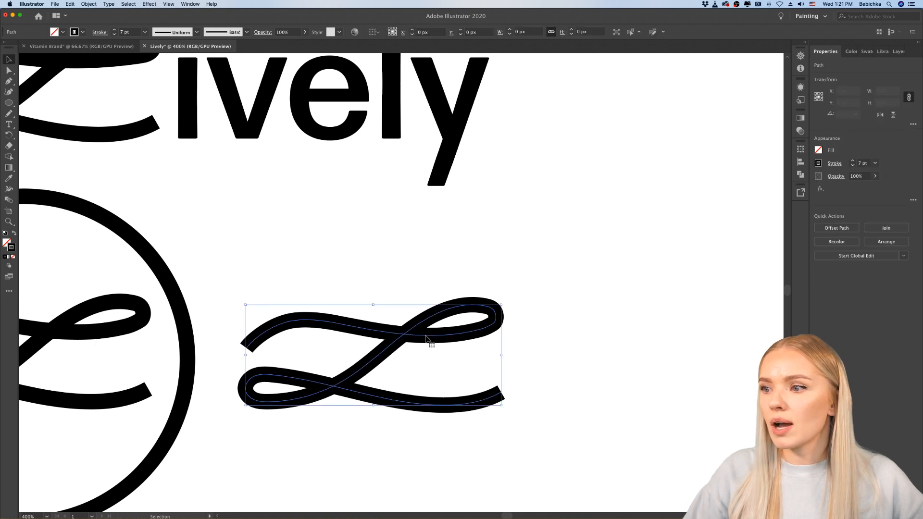
click(8, 70)
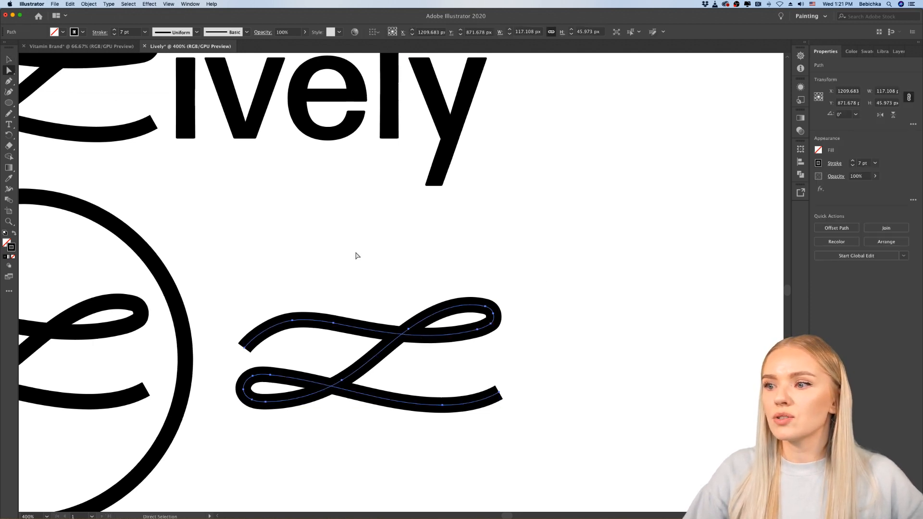
scroll(356, 255, right, 5)
click(8, 114)
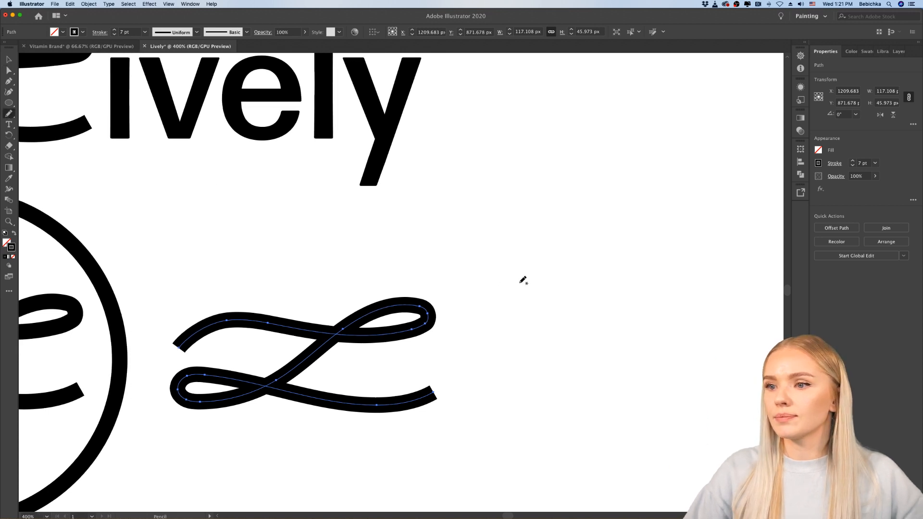
scroll(519, 277, right, 10)
mouse_move(390, 240)
mouse_down()
mouse_move(411, 227)
mouse_move(581, 243)
mouse_move(613, 228)
mouse_move(588, 218)
mouse_move(542, 252)
mouse_move(471, 355)
mouse_move(434, 390)
mouse_move(405, 387)
mouse_move(433, 377)
mouse_move(534, 397)
mouse_move(583, 395)
mouse_move(604, 360)
mouse_up()
scroll(638, 365, right, 3)
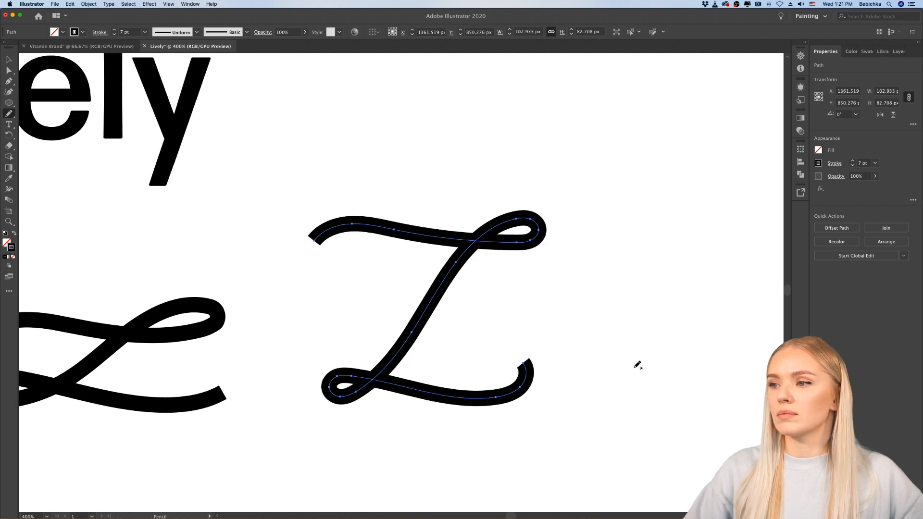
scroll(638, 366, down, 3)
scroll(638, 366, up, 3)
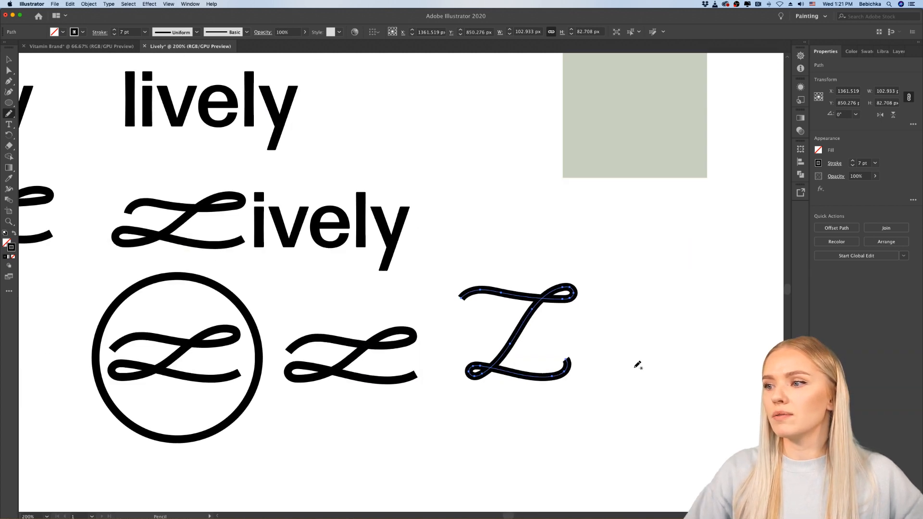
Step: Draw a smaller script L, about 89 × 54 px, with the Pencil tool below the tall L and deselect it
scroll(553, 418, down, 5)
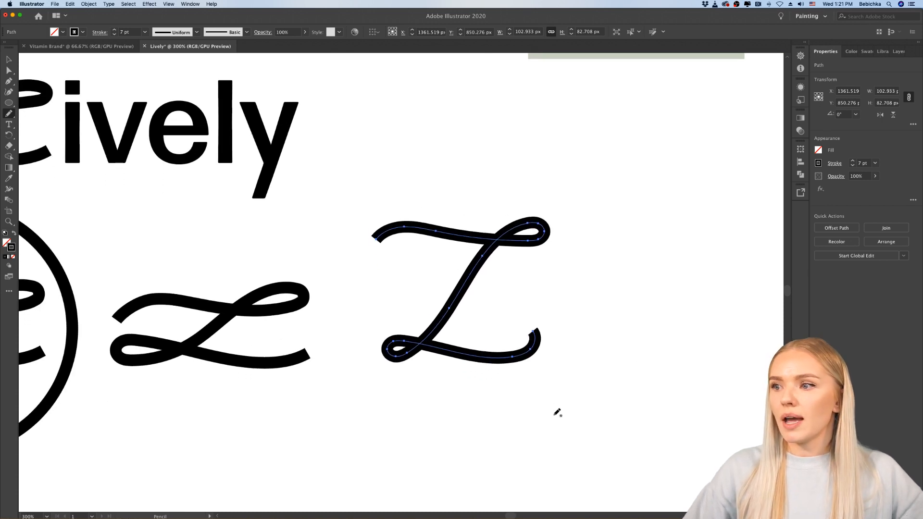
scroll(526, 388, down, 4)
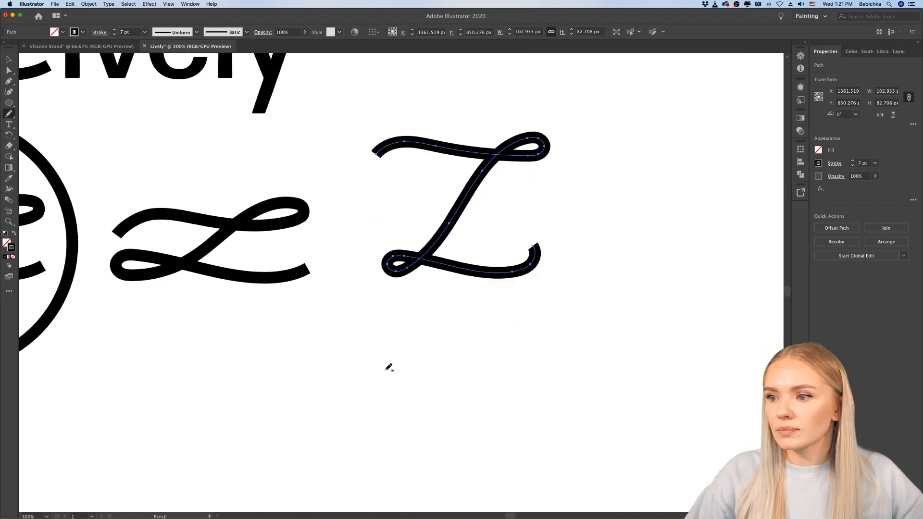
mouse_move(394, 359)
mouse_down()
mouse_move(466, 351)
mouse_move(477, 336)
mouse_move(454, 340)
mouse_move(402, 402)
mouse_move(377, 418)
mouse_move(334, 409)
mouse_move(350, 396)
mouse_move(438, 420)
mouse_move(479, 415)
mouse_up()
scroll(534, 414, down, 5)
scroll(533, 414, up, 6)
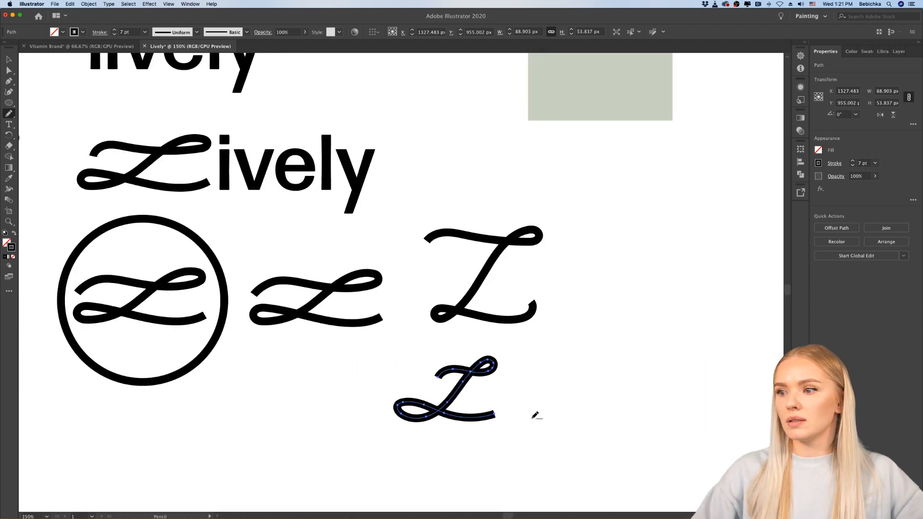
click(9, 59)
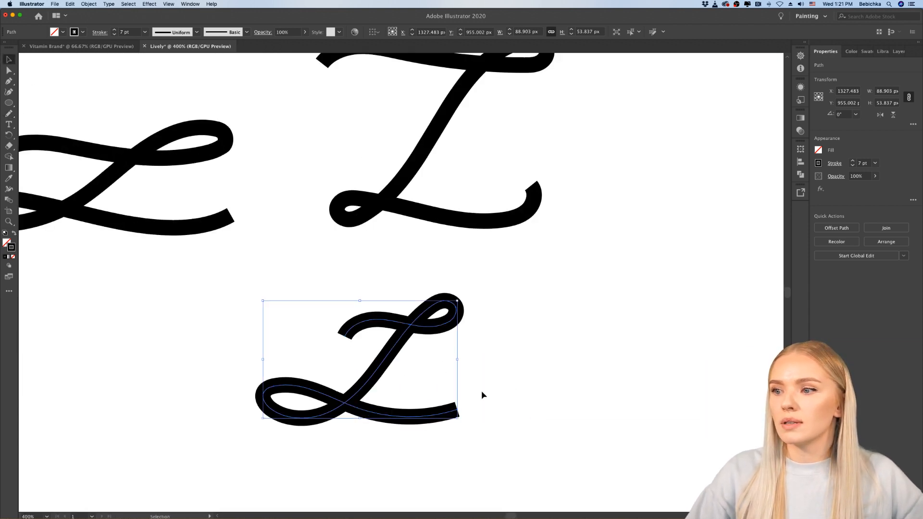
click(501, 403)
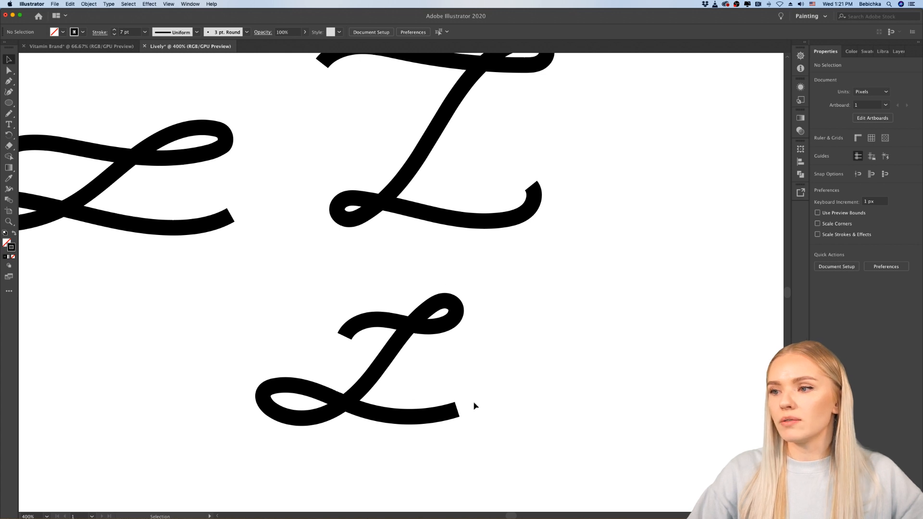
scroll(515, 402, down, 5)
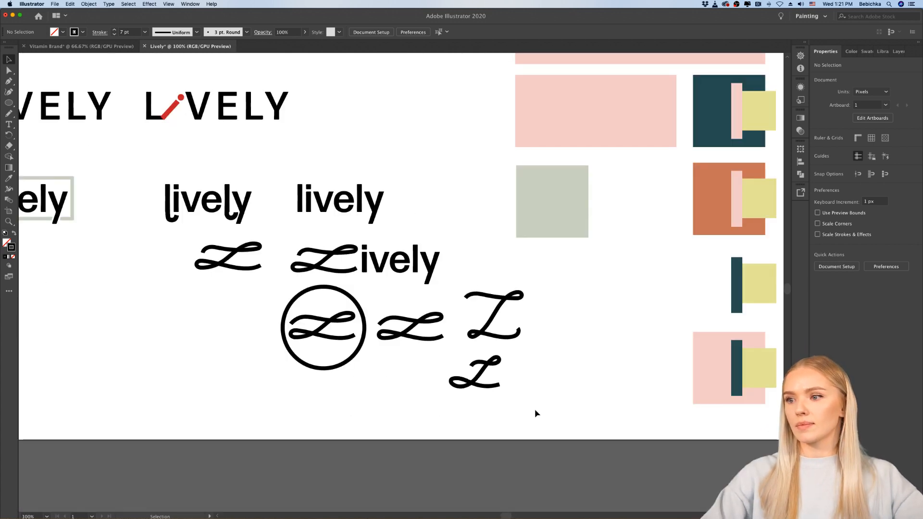
scroll(517, 408, up, 5)
scroll(517, 408, down, 5)
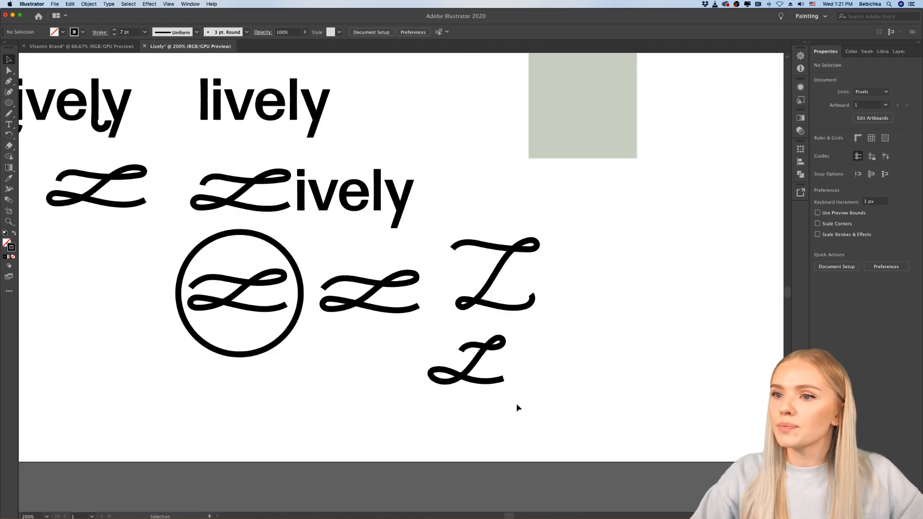
Step: Examine the script-L Lively wordmark alongside the circled L, the hand-drawn L sketches and the other wordmark variations
scroll(380, 395, up, 4)
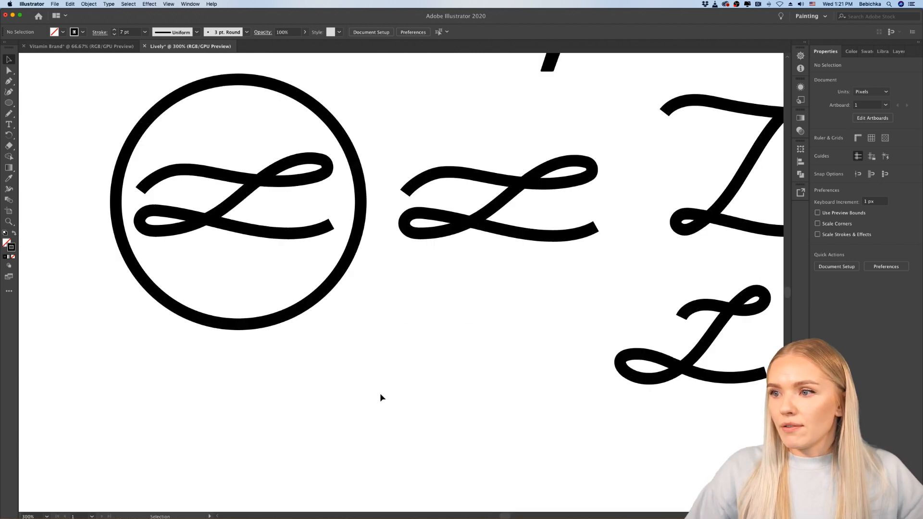
scroll(380, 395, up, 4)
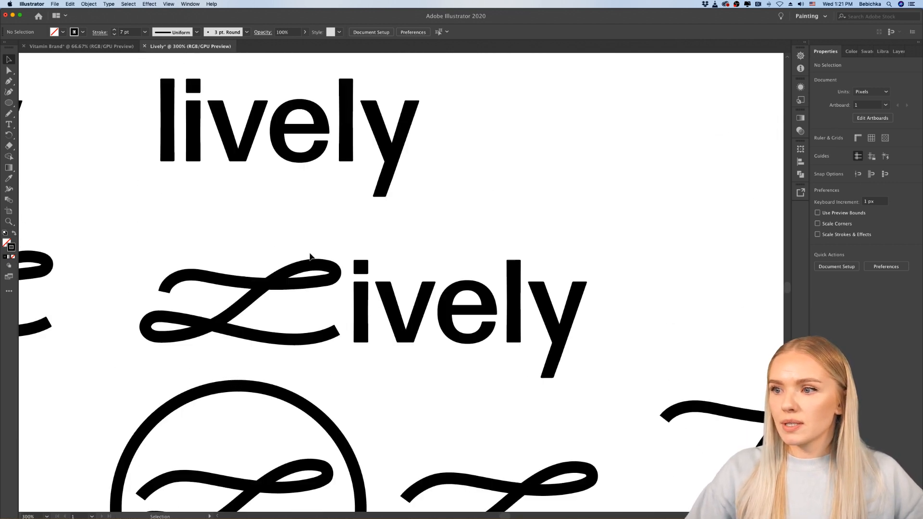
scroll(210, 327, down, 1)
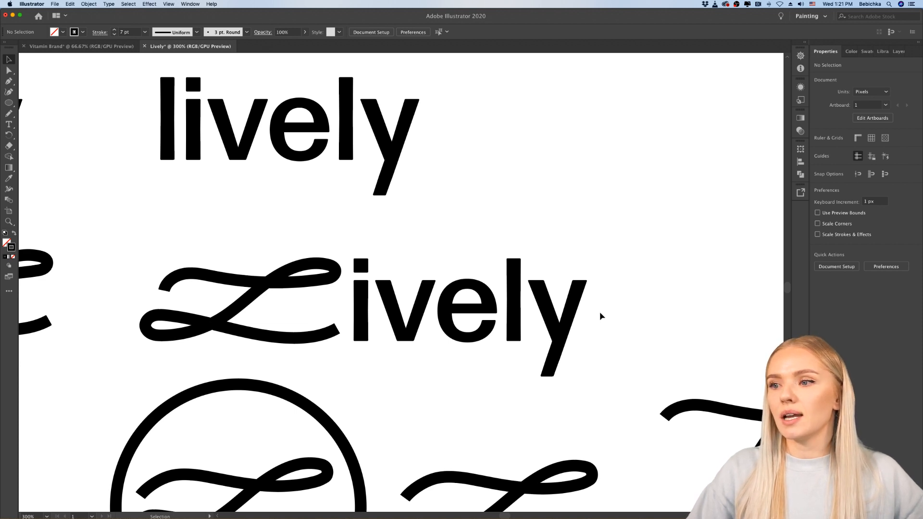
scroll(601, 316, right, 1)
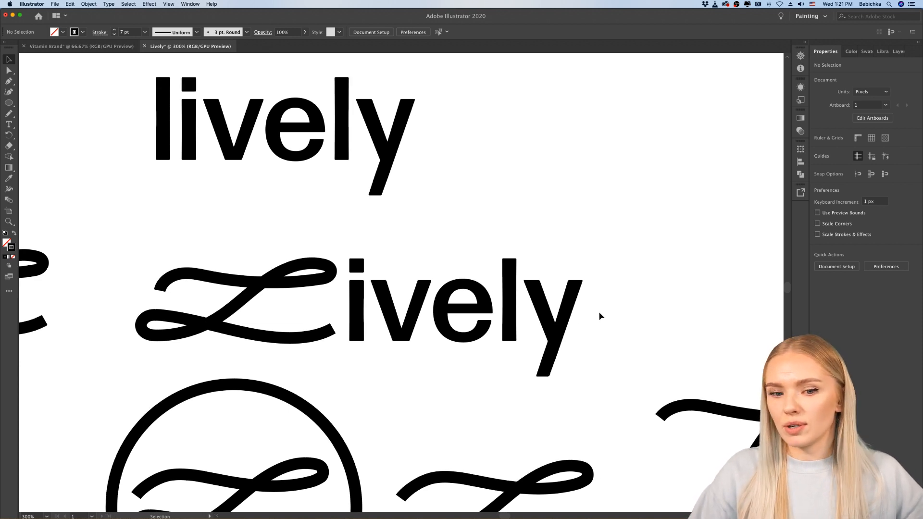
scroll(601, 317, right, 1)
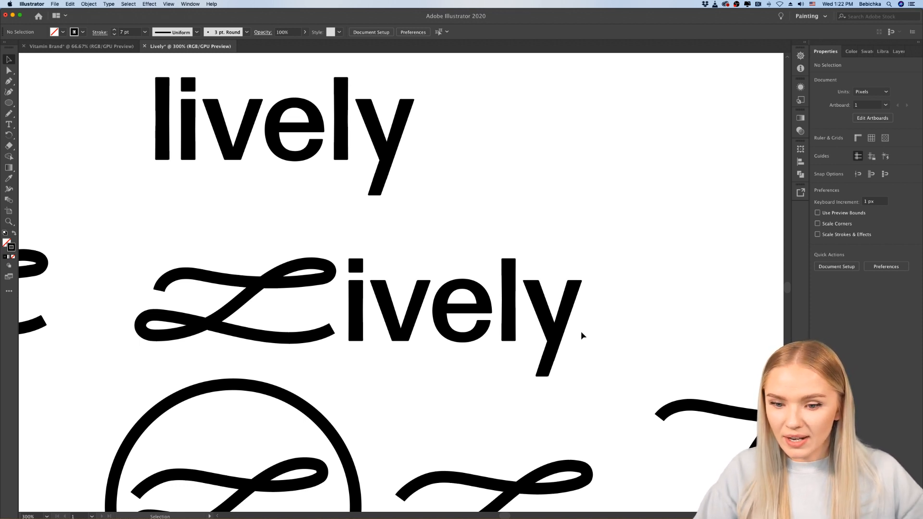
scroll(581, 332, down, 3)
scroll(581, 332, right, 4)
scroll(581, 332, down, 1)
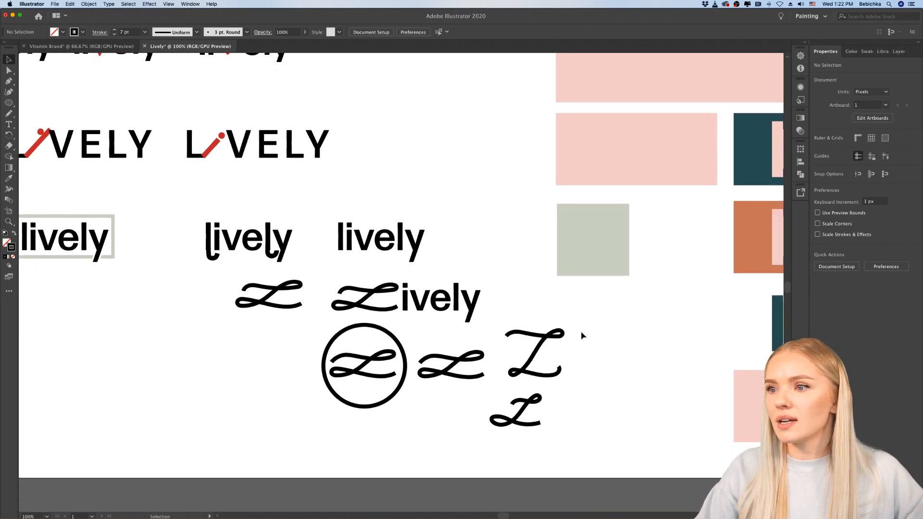
scroll(581, 332, left, 6)
scroll(581, 332, down, 1)
scroll(548, 340, up, 1)
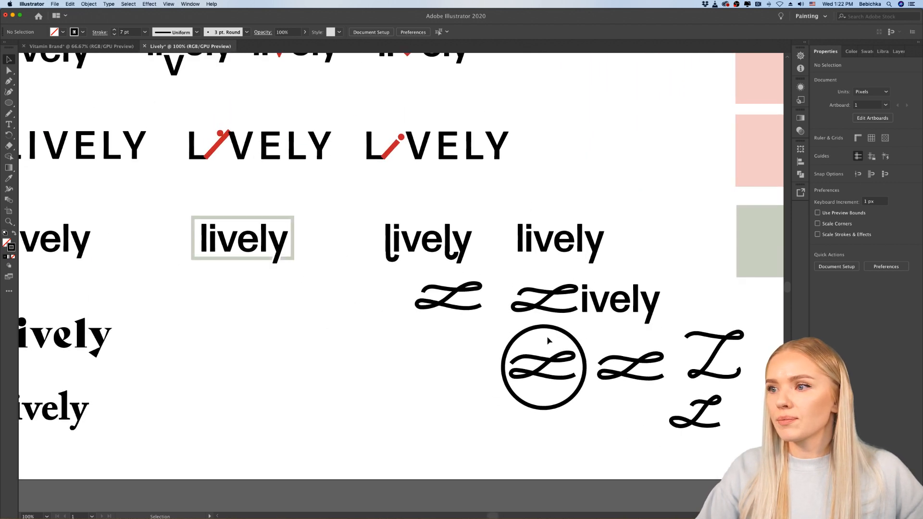
Step: Split the script-L wordmark, moving the "ively" letters to the empty area below the boxed wordmark and the script L beside the plain L
click(577, 310)
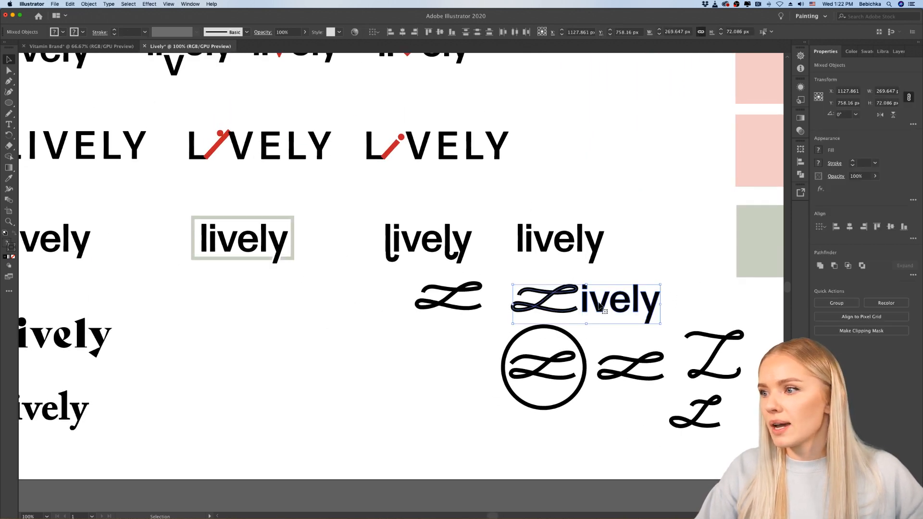
drag(577, 310, 523, 306)
click(399, 387)
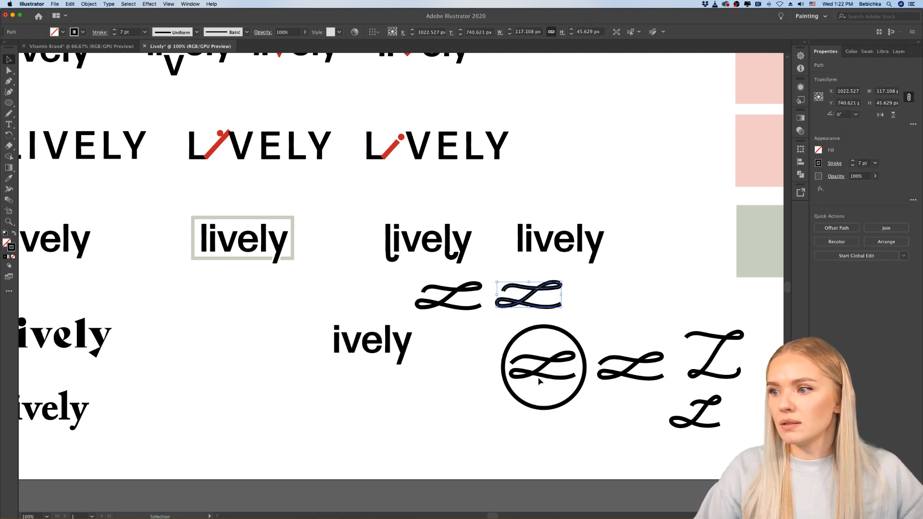
Step: Move the script L out of the circle and set it directly in front of the "ively" letters
drag(540, 381, 288, 349)
scroll(320, 354, up, 3)
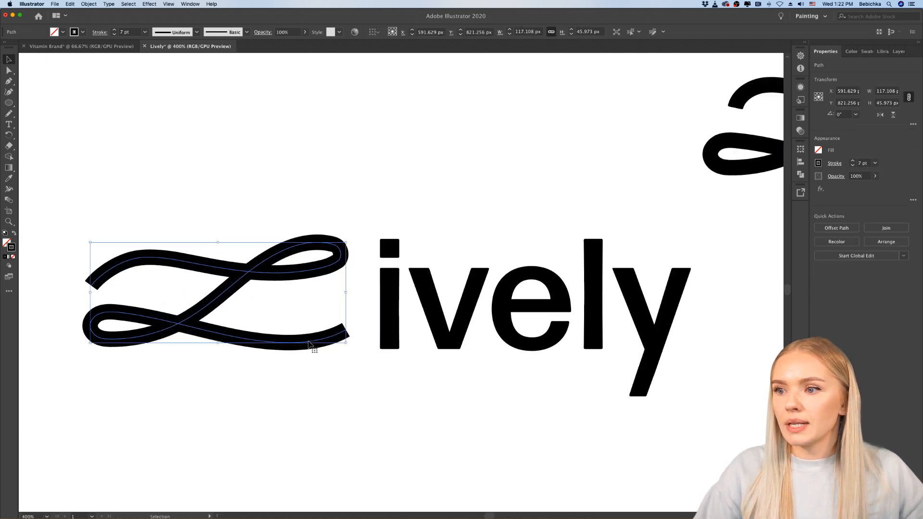
click(319, 367)
click(316, 343)
drag(316, 343, 347, 339)
click(389, 403)
scroll(409, 421, down, 3)
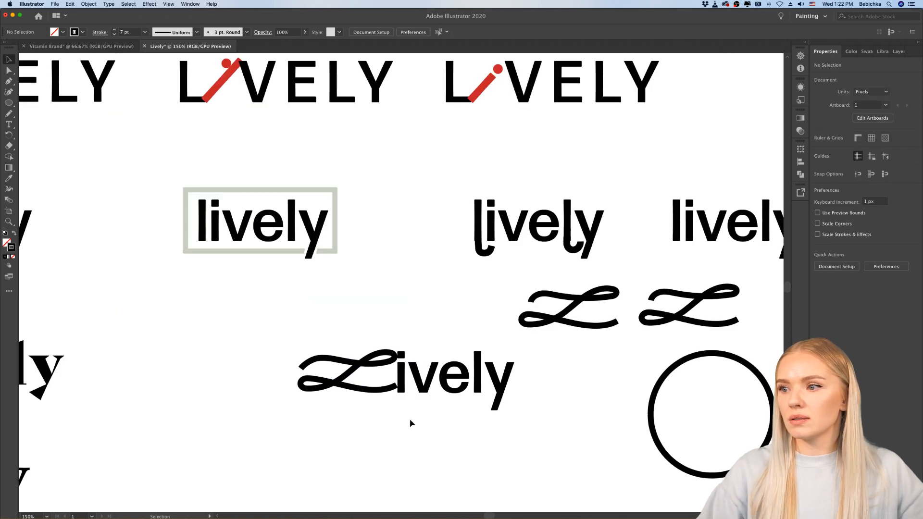
Step: Nudge the script L 4 px left to open a gap before the "i", and deselect it
click(371, 381)
scroll(377, 386, up, 4)
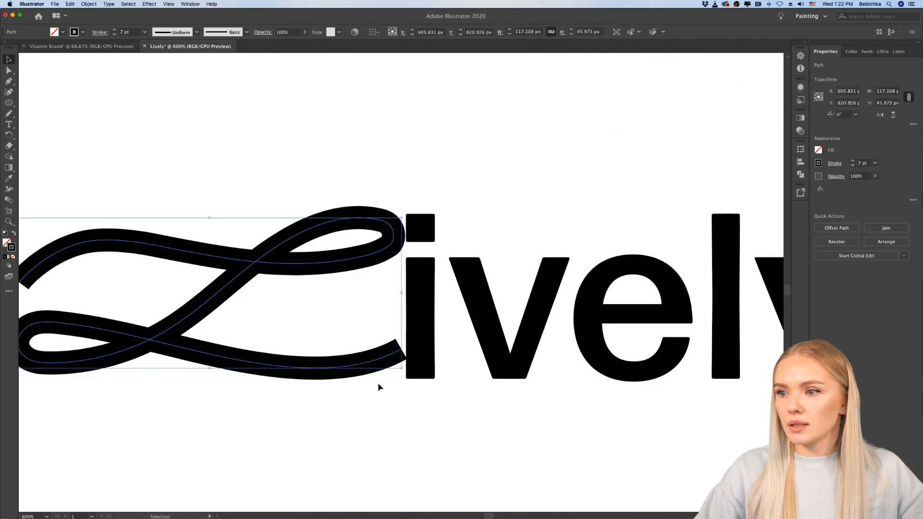
key(Left)
key(Left)
key(Left)
key(Left)
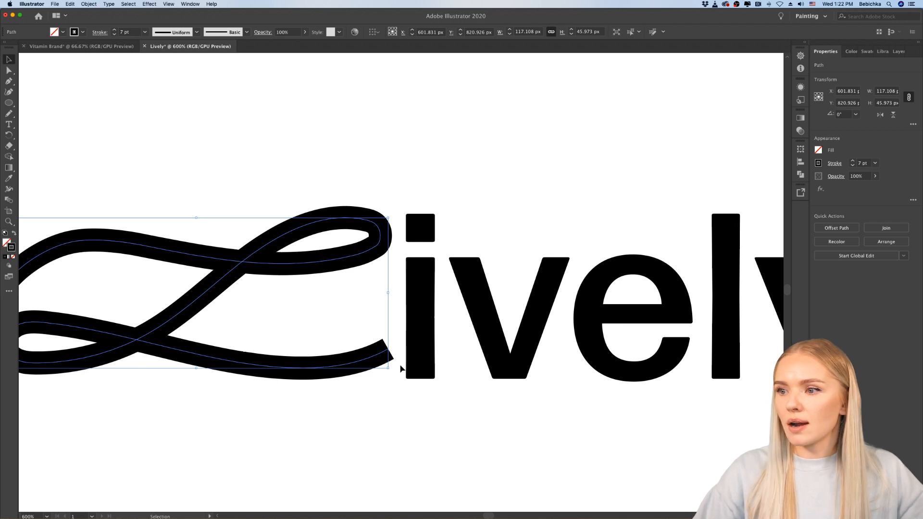
click(406, 428)
Step: Check the spacing of the assembled Lively wordmark close up and against the other variations on the artboard
scroll(405, 429, down, 5)
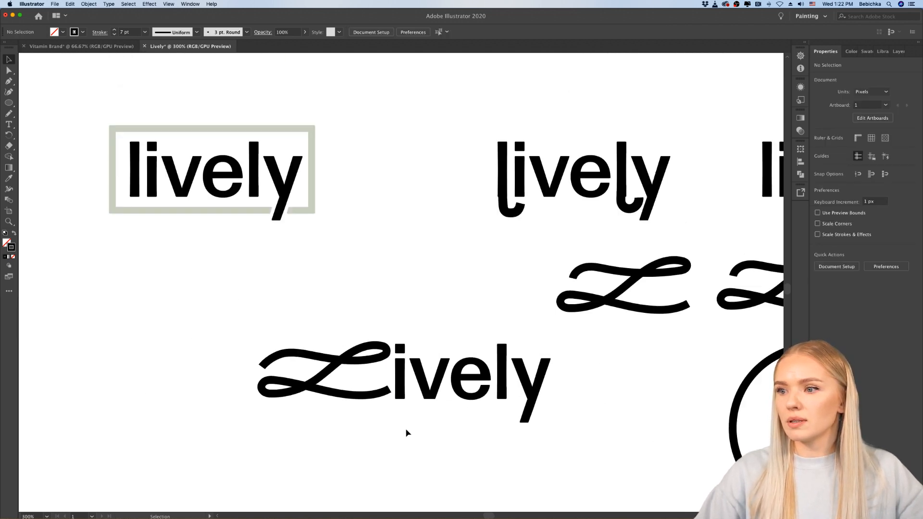
scroll(406, 428, down, 2)
scroll(403, 428, up, 5)
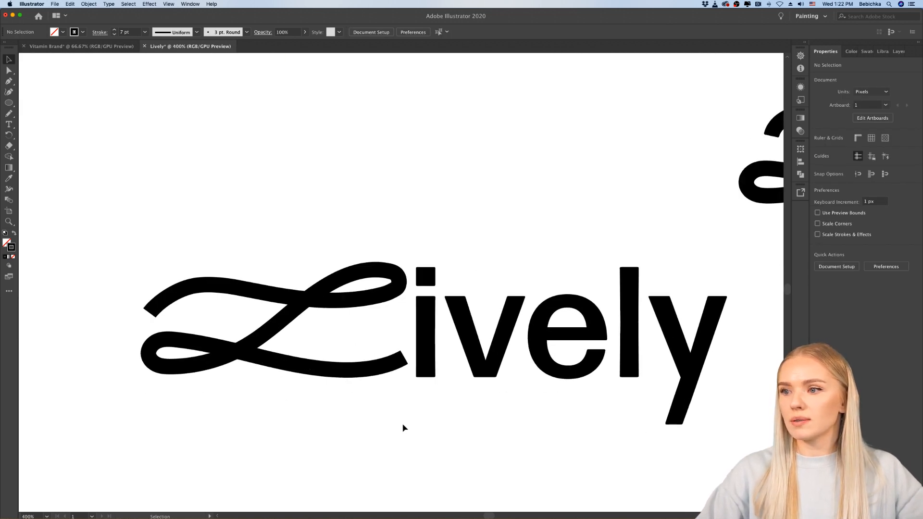
scroll(403, 427, down, 8)
scroll(422, 426, up, 1)
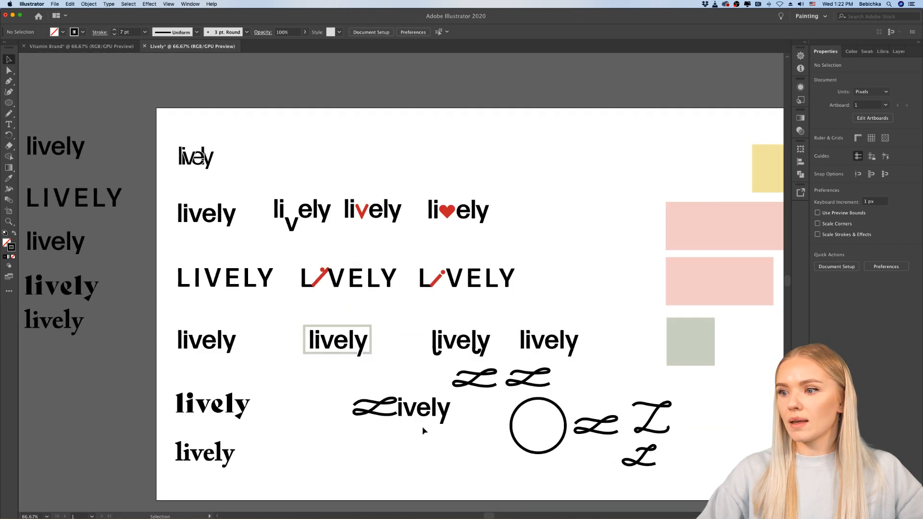
scroll(423, 426, up, 2)
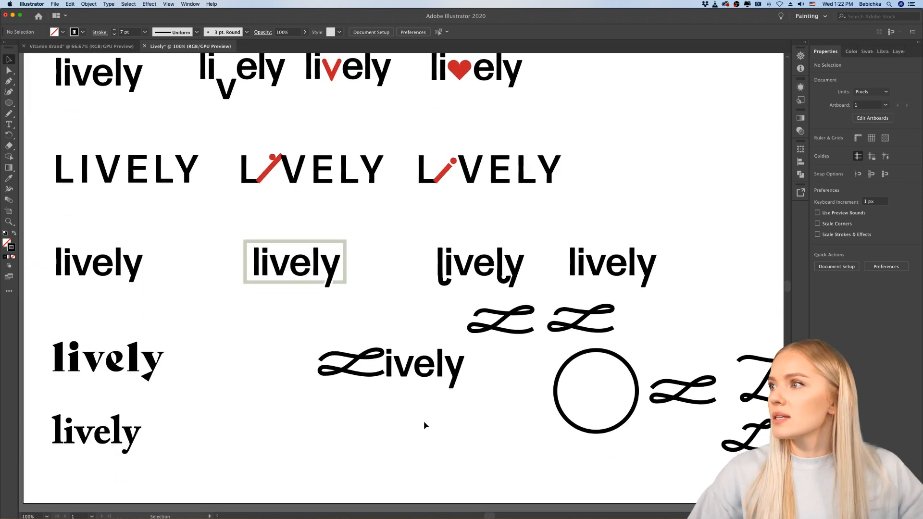
scroll(439, 417, right, 3)
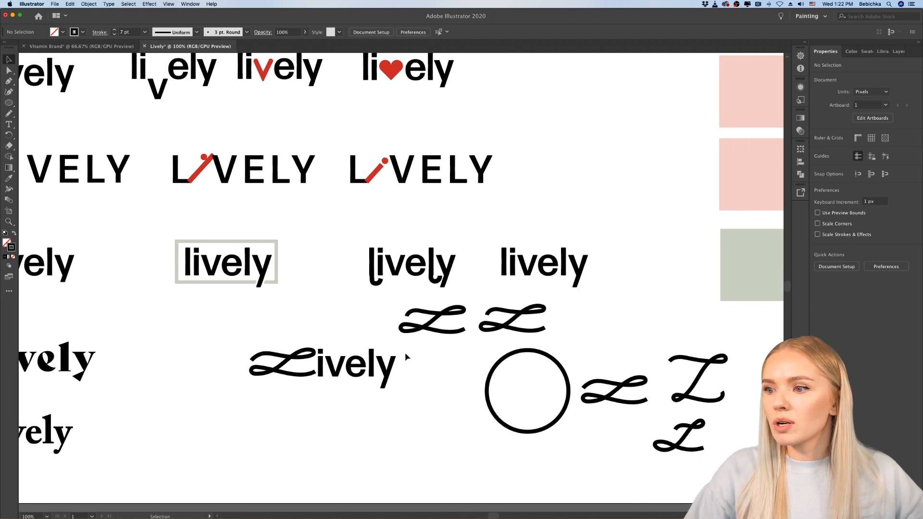
Step: Move the script-L Lively wordmark to the empty area near the artboard's upper edge, left of the yellow swatches
click(263, 376)
scroll(274, 391, down, 3)
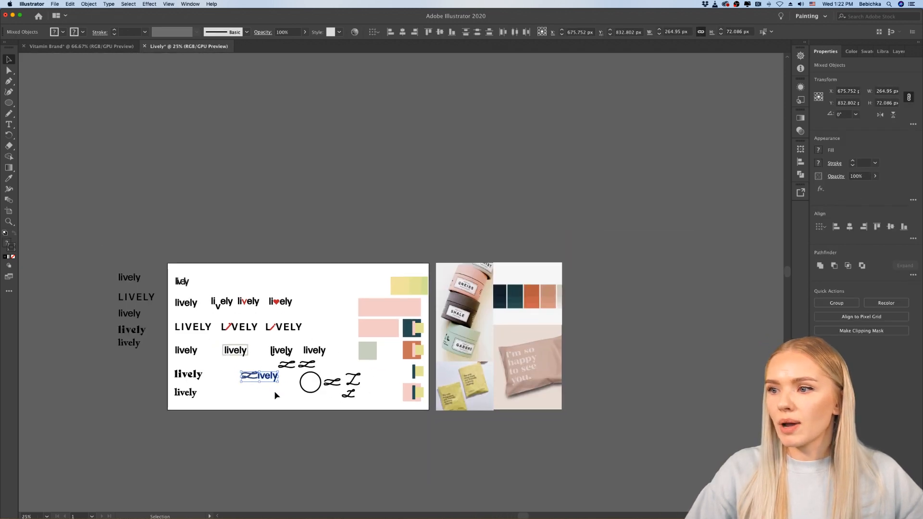
scroll(274, 391, up, 1)
scroll(274, 391, up, 1)
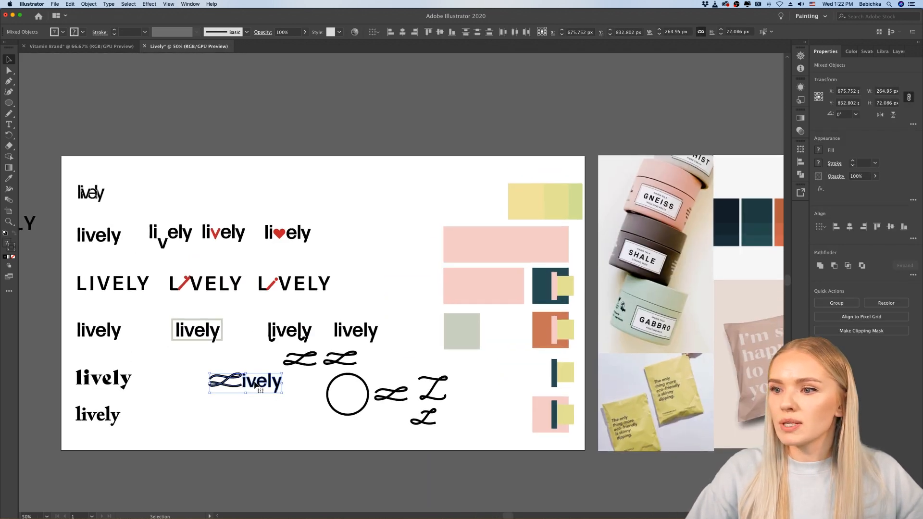
drag(275, 391, 394, 224)
click(395, 224)
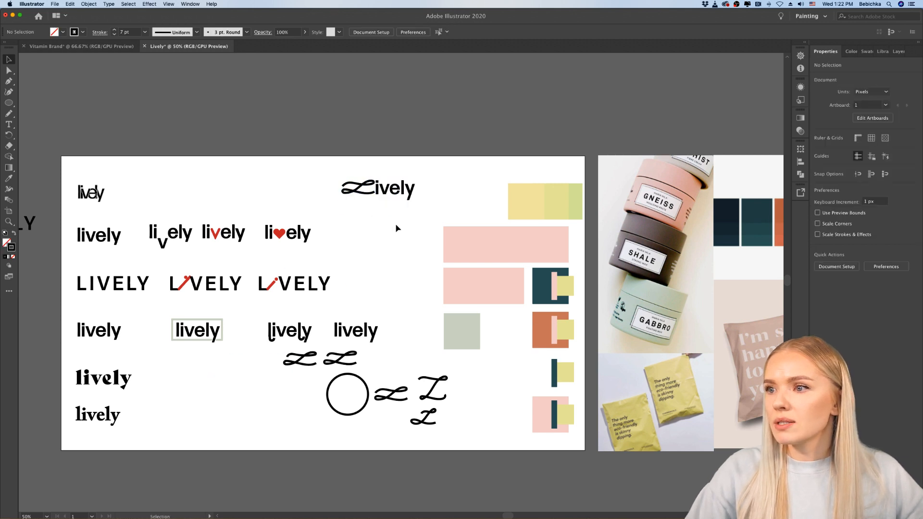
Step: Apply Outline Stroke to the script-L Lively wordmark and deselect it
scroll(396, 223, up, 1)
scroll(407, 212, up, 3)
drag(470, 160, 153, 264)
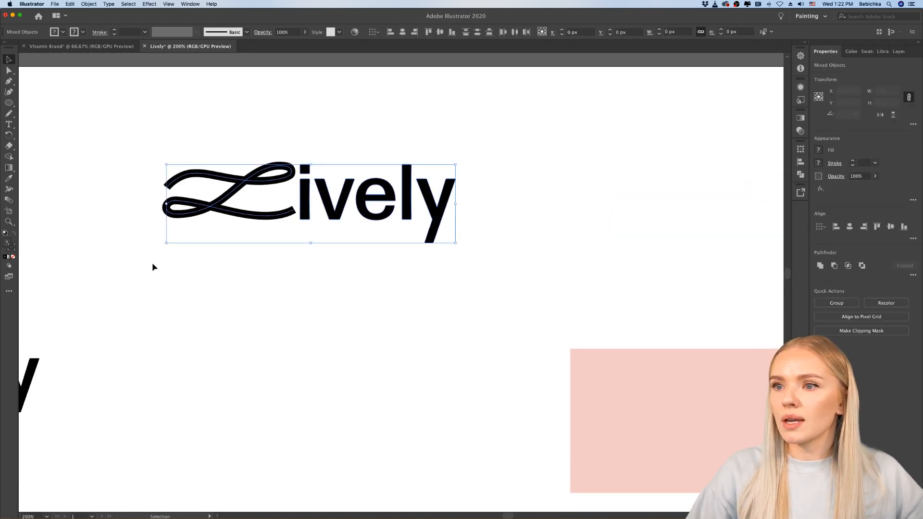
click(71, 4)
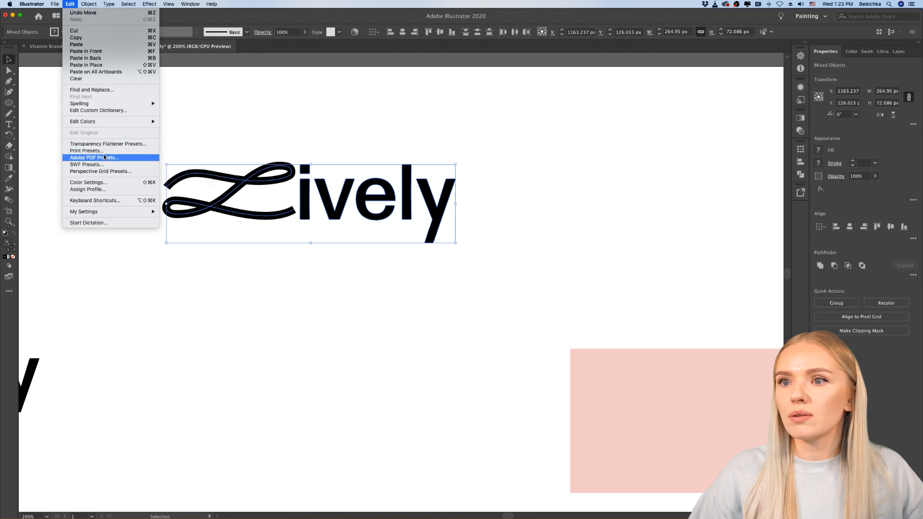
mouse_move(89, 4)
mouse_move(119, 174)
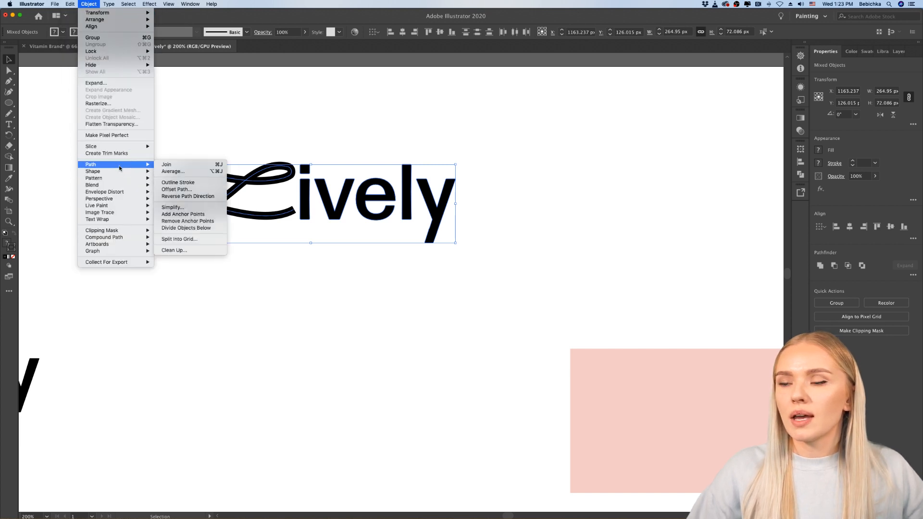
click(192, 183)
click(266, 310)
Step: Move the spare script L from beside the empty circle to just beneath the outlined Lively wordmark
scroll(267, 311, down, 4)
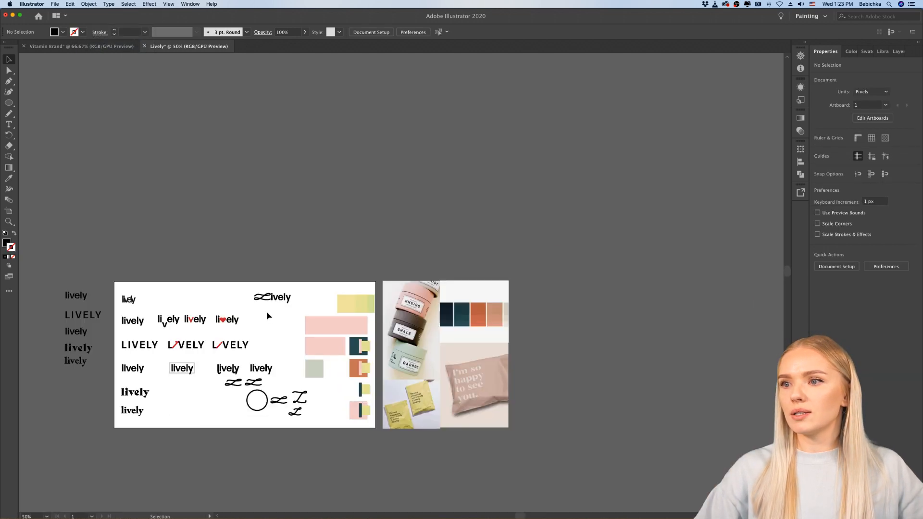
scroll(279, 329, up, 5)
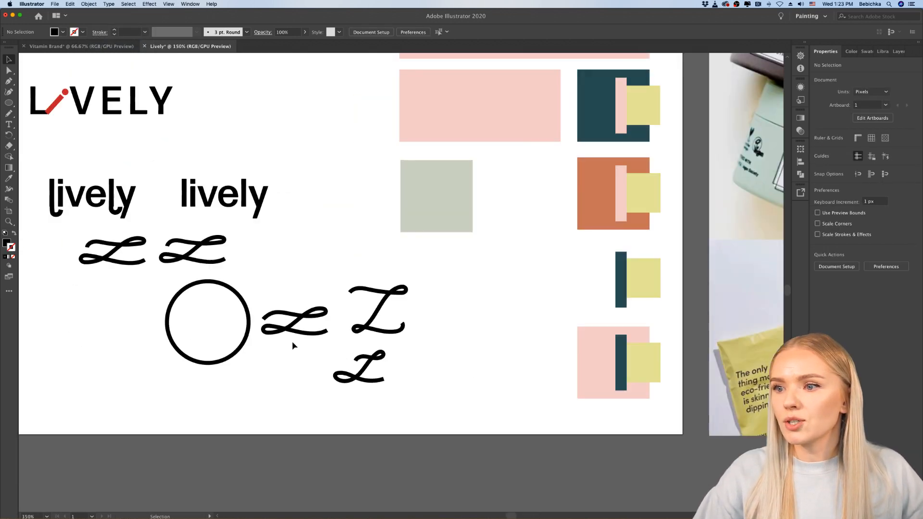
scroll(292, 341, down, 3)
scroll(292, 342, up, 5)
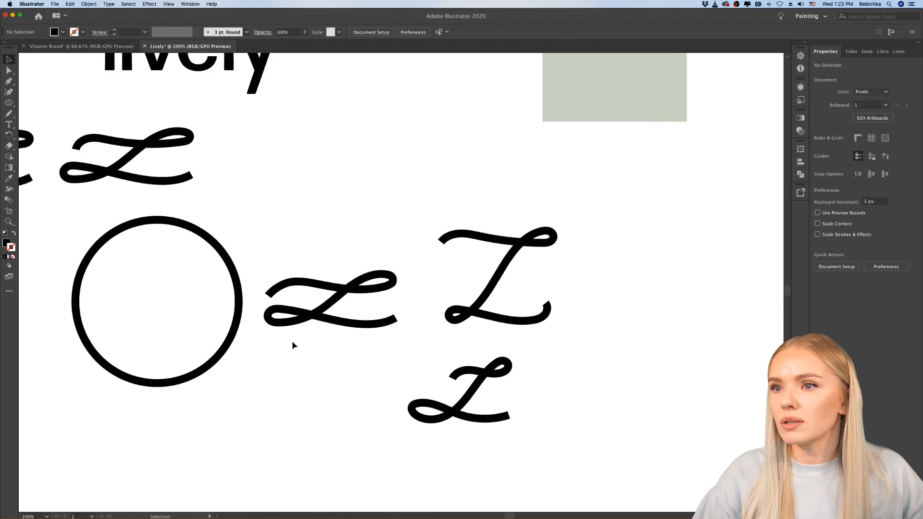
scroll(292, 341, down, 5)
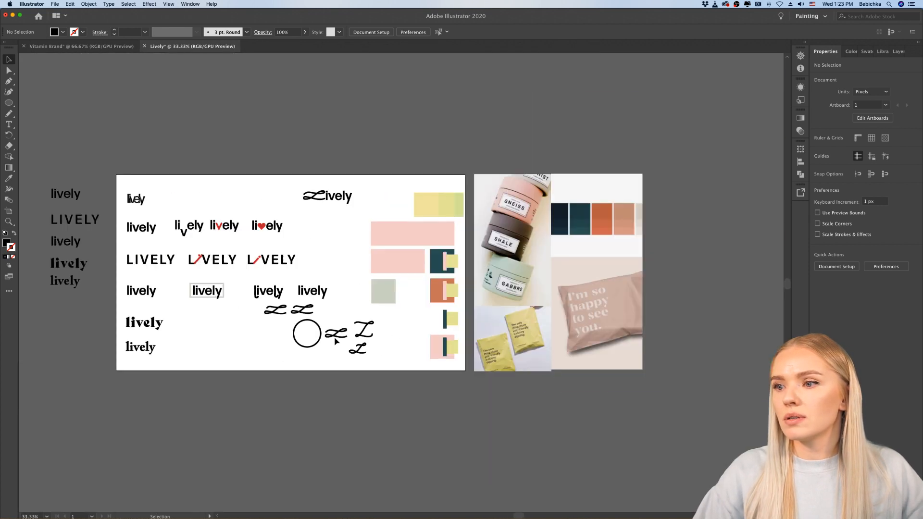
drag(336, 335, 310, 210)
scroll(310, 210, up, 3)
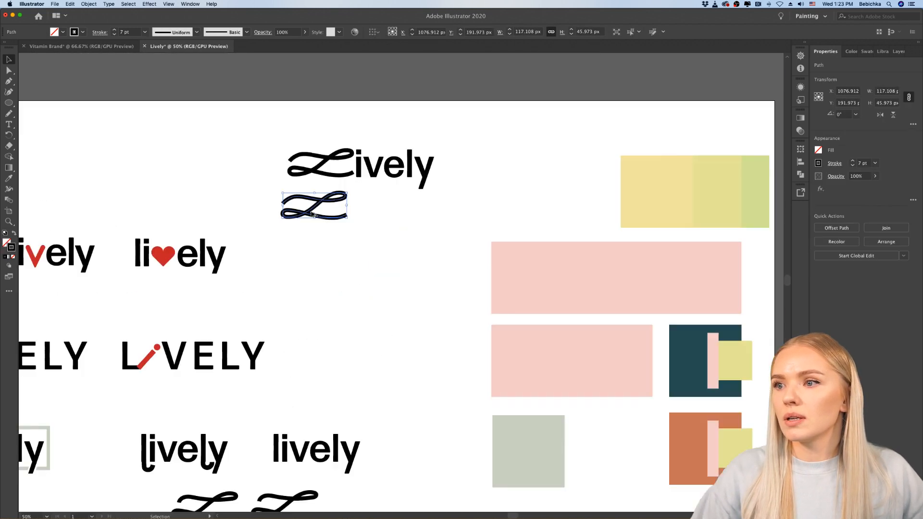
scroll(311, 212, up, 4)
Step: Delete the outlined L from the wordmark and put the 7 pt stroked script L in its place before "ively"
click(317, 193)
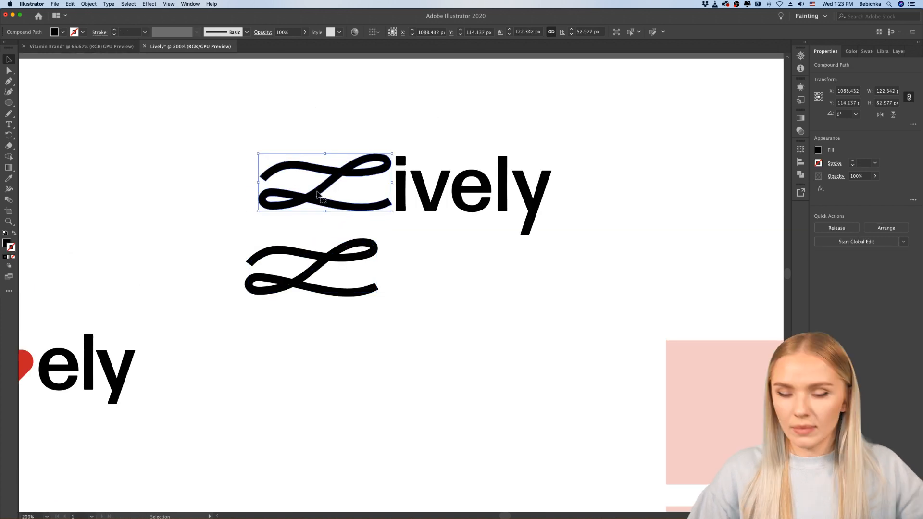
key(Delete)
drag(358, 260, 368, 182)
scroll(370, 207, up, 10)
Step: Examine the remaining plain script Ls, the empty circle and the hand-drawn L sketches against the rebuilt wordmark
scroll(371, 210, down, 15)
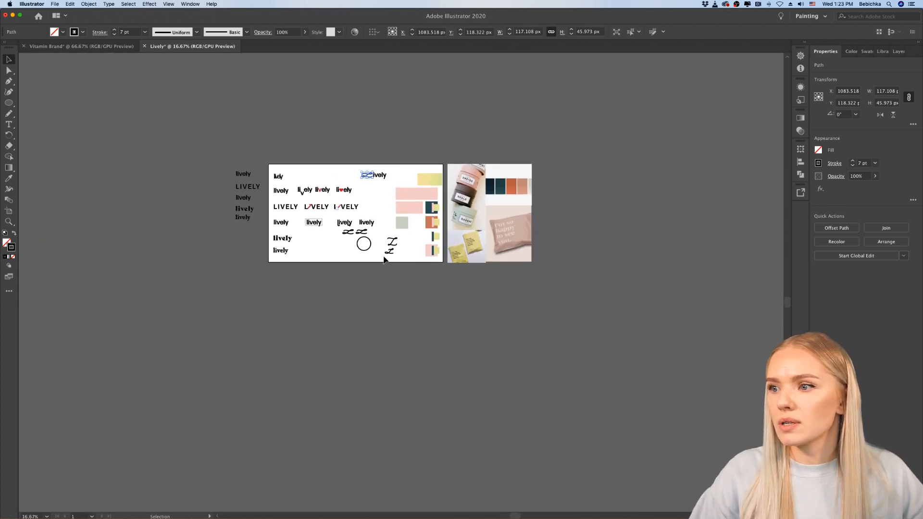
scroll(386, 256, up, 8)
scroll(290, 216, up, 10)
scroll(290, 216, left, 8)
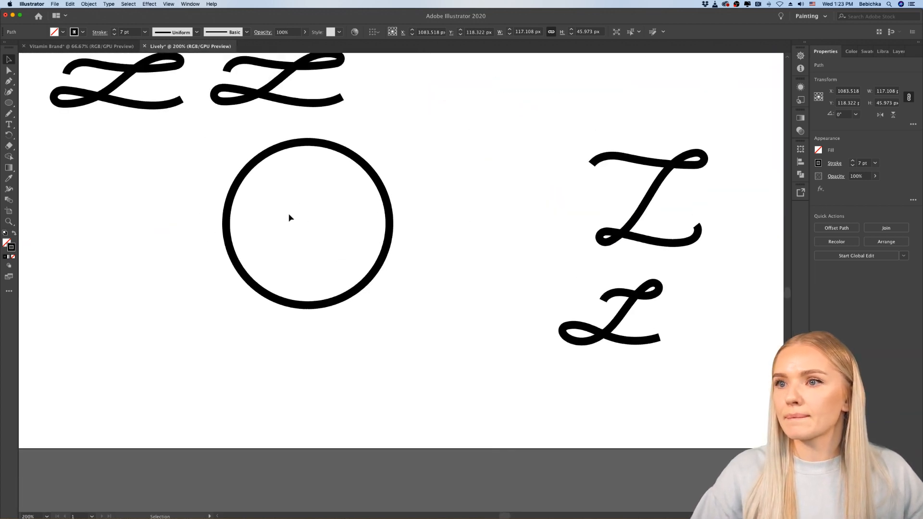
scroll(291, 201, up, 3)
scroll(291, 201, down, 6)
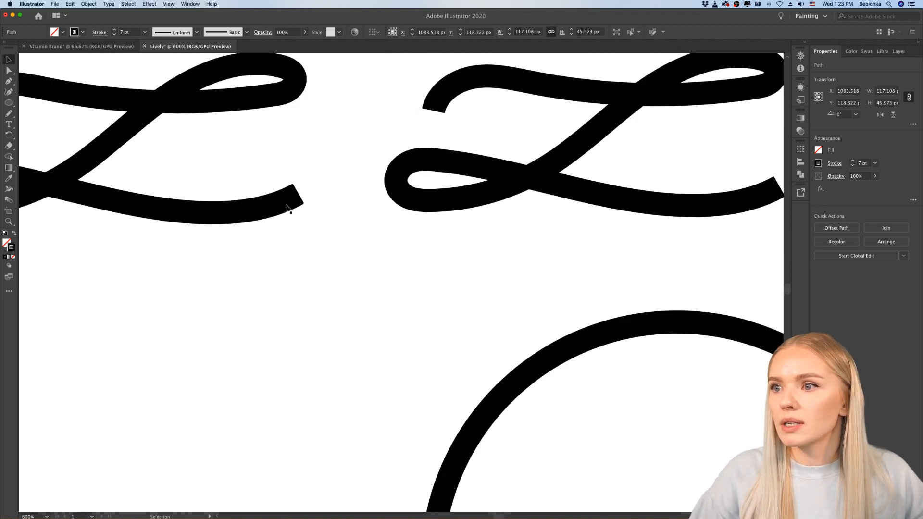
scroll(278, 207, down, 3)
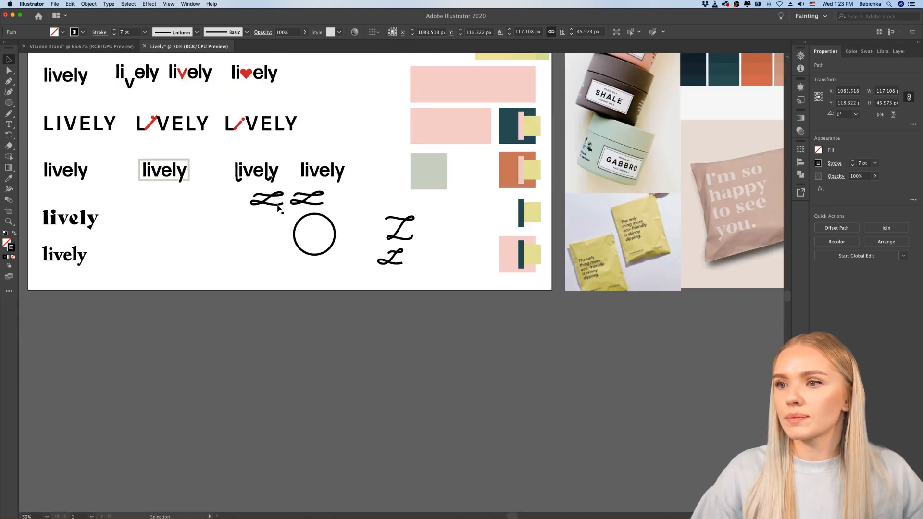
scroll(279, 240, up, 5)
scroll(280, 271, up, 2)
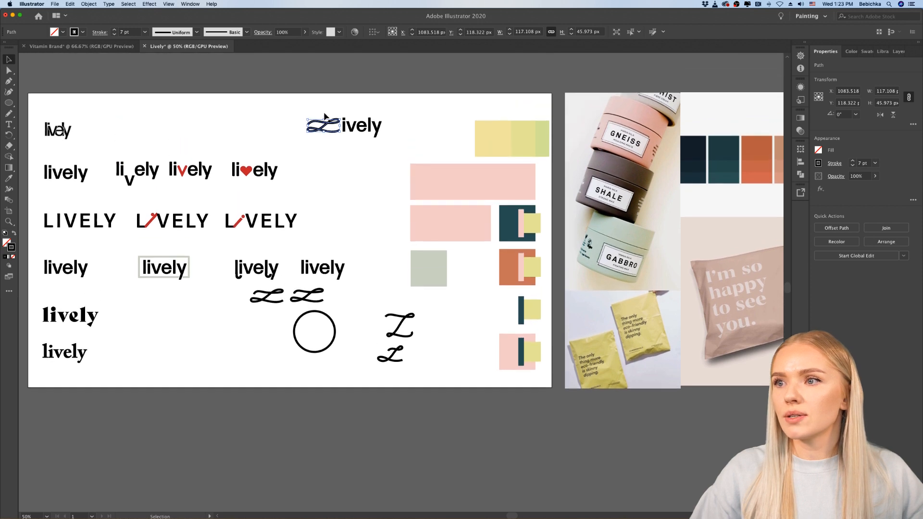
Step: Swap the stroked script L in the wordmark with the leftmost spare script L from above the empty circle
drag(332, 124, 360, 295)
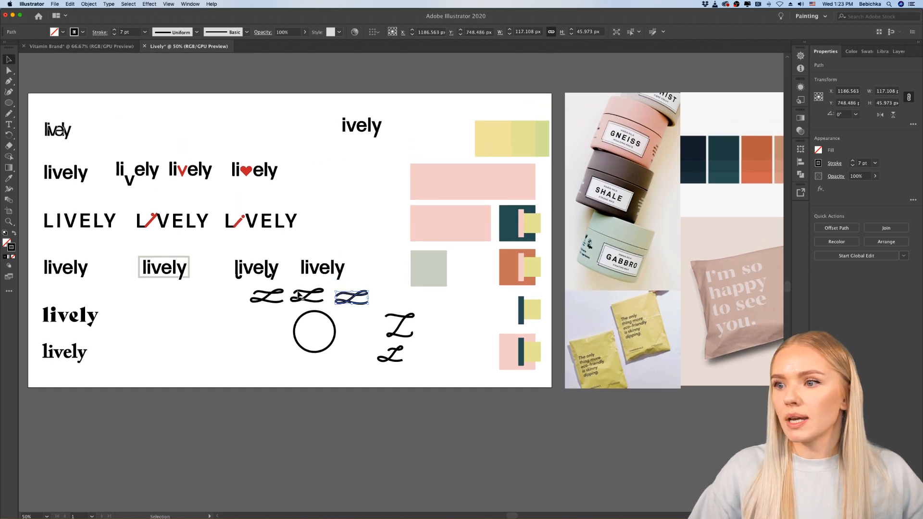
drag(274, 303, 329, 125)
click(374, 208)
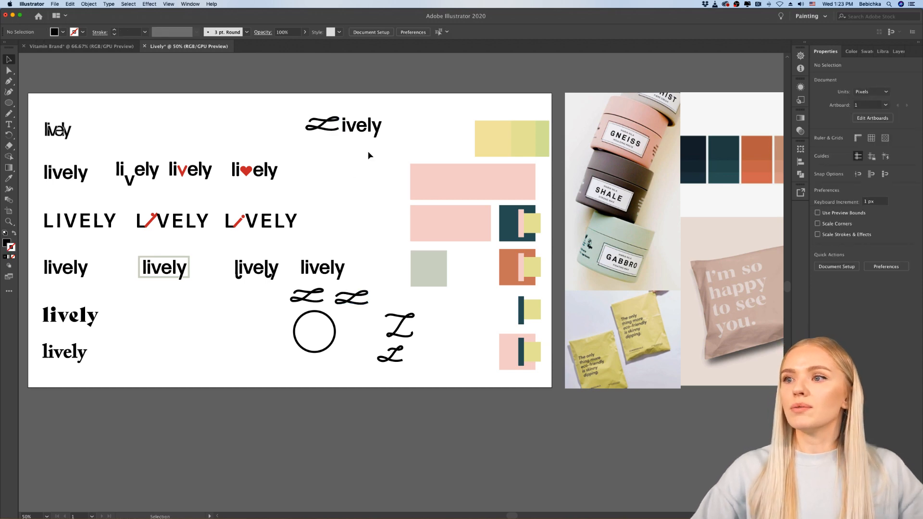
Step: Examine the rebuilt Lively wordmark up close and at small size among the other variations
scroll(370, 153, up, 4)
scroll(370, 153, up, 4)
scroll(371, 153, up, 1)
scroll(253, 248, up, 1)
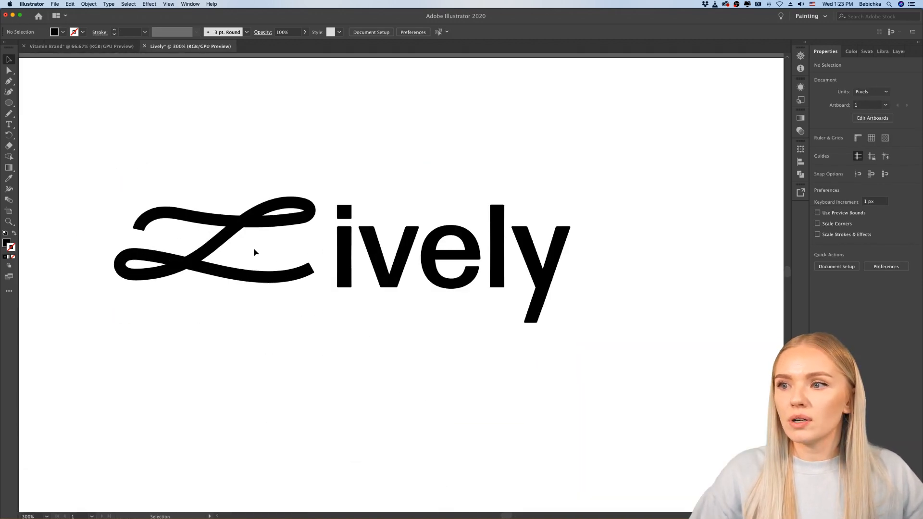
scroll(253, 248, down, 8)
scroll(254, 250, left, 2)
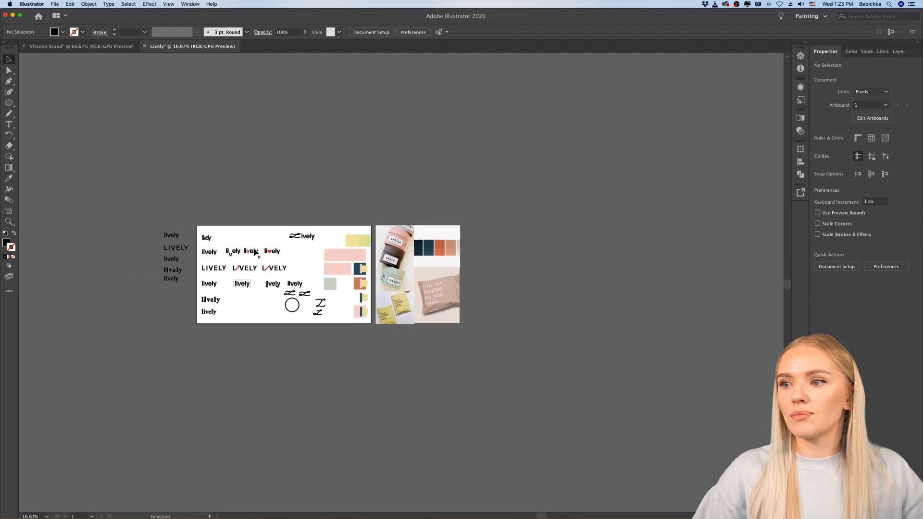
scroll(254, 250, up, 2)
scroll(258, 254, left, 1)
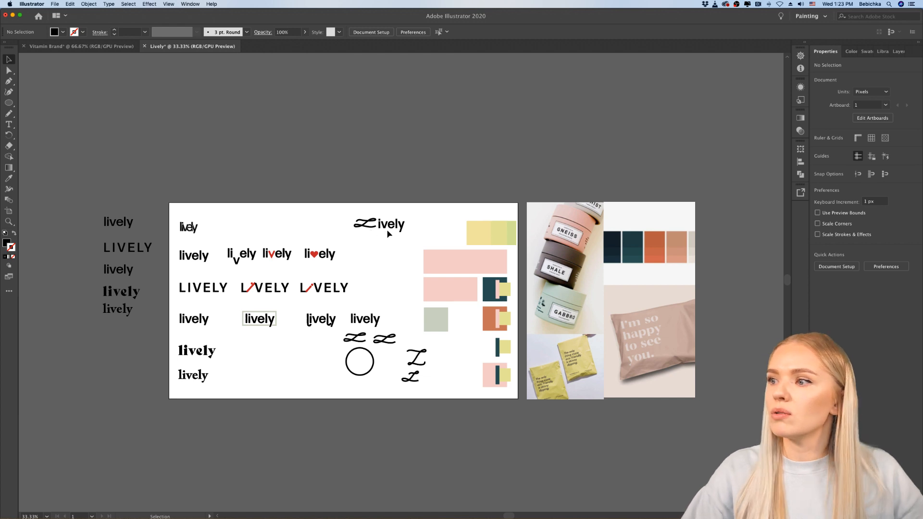
Step: Move the script L closer to "ively" to tighten the gap before the i
scroll(388, 229, up, 5)
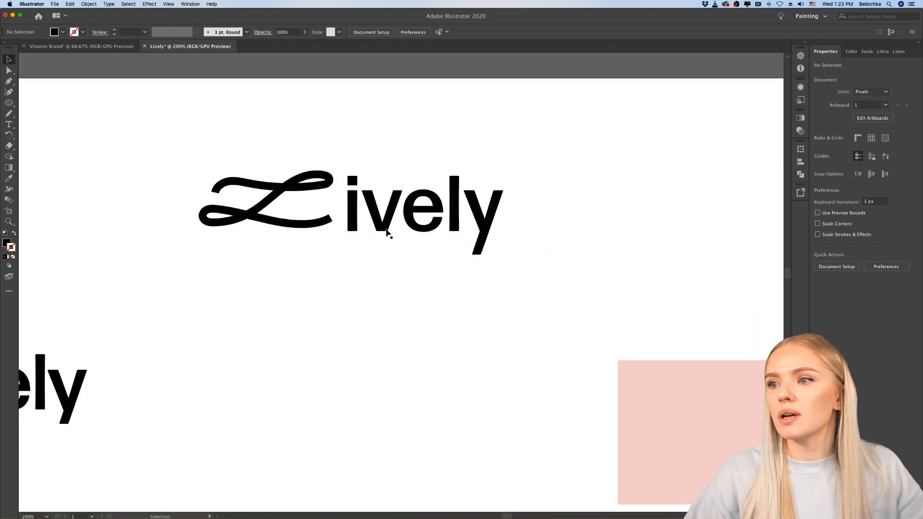
scroll(386, 230, left, 3)
scroll(386, 229, up, 1)
drag(369, 241, 376, 245)
click(424, 281)
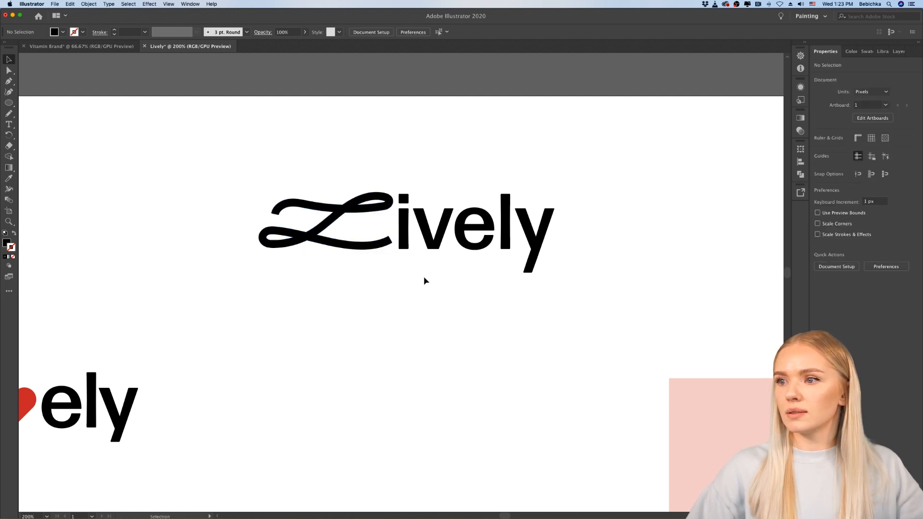
Step: Group the script L and the "ively" letters into a single wordmark
scroll(424, 277, down, 5)
scroll(424, 278, up, 5)
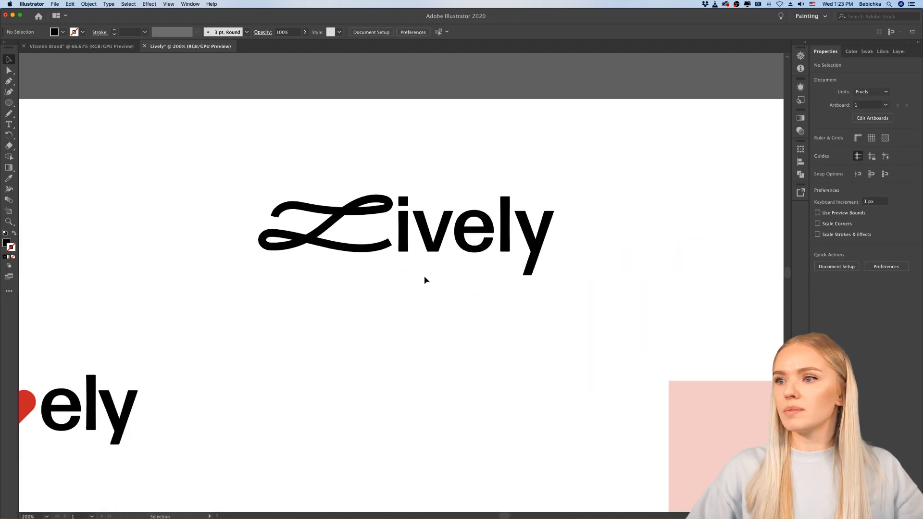
scroll(425, 281, down, 4)
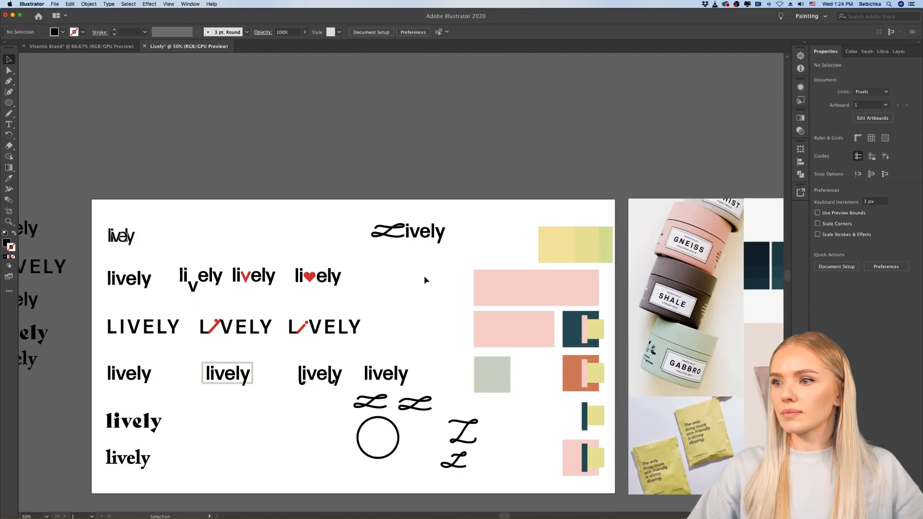
scroll(425, 281, up, 3)
scroll(424, 280, down, 2)
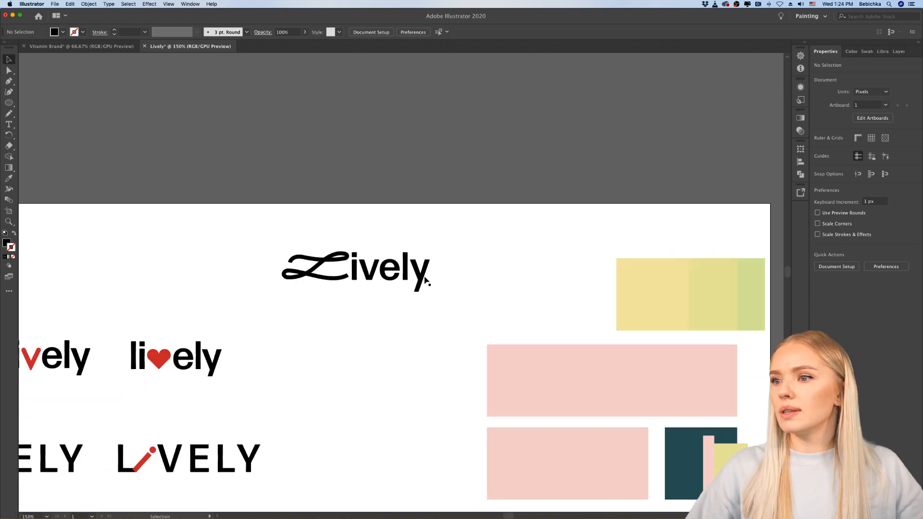
click(341, 284)
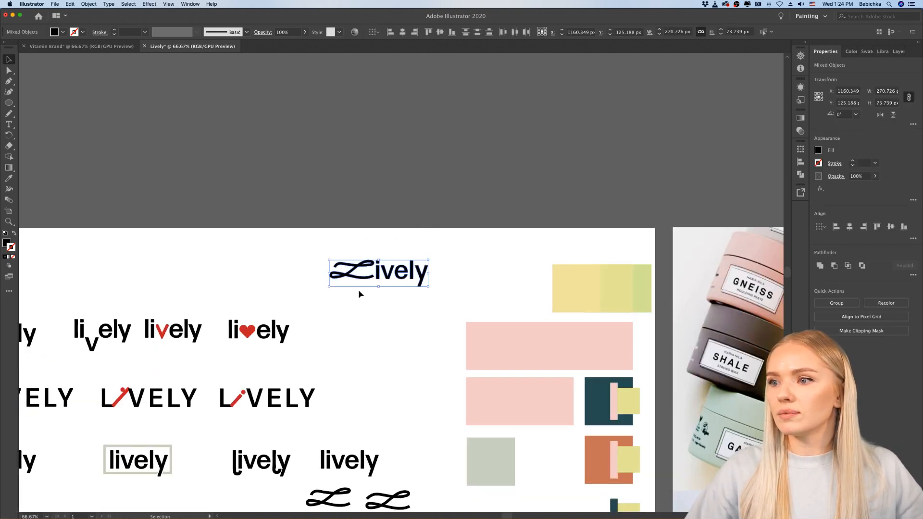
scroll(359, 289, up, 3)
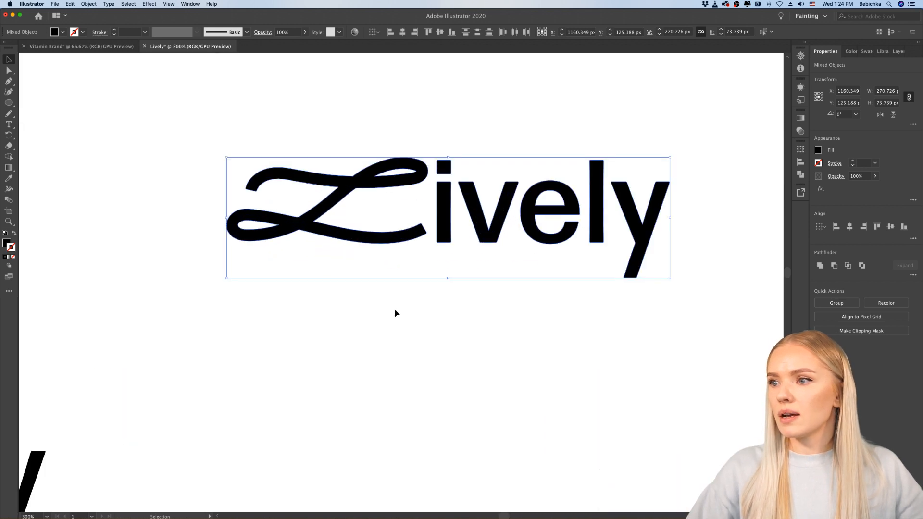
key(super+g)
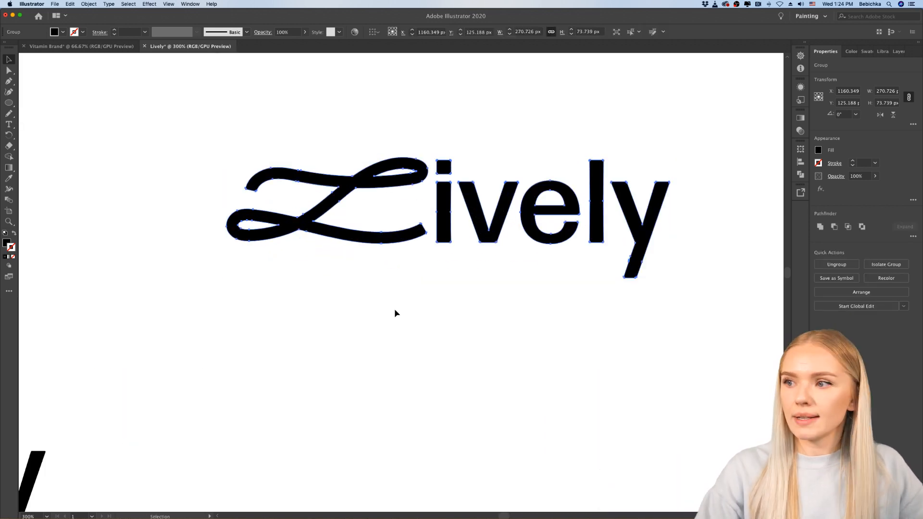
click(397, 327)
Step: Inspect the overlapping yellow and green swatches as possible colours for the grouped wordmark
scroll(404, 327, right, 2)
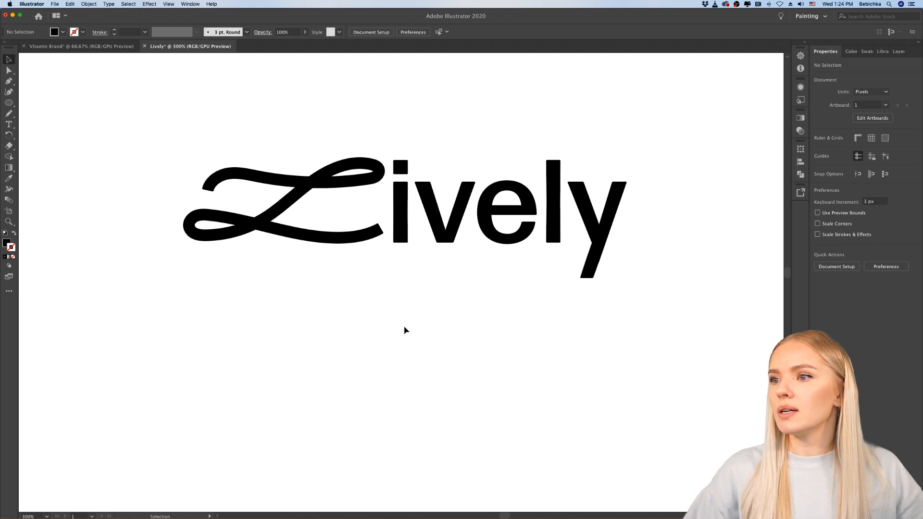
scroll(404, 327, down, 1)
scroll(405, 327, right, 3)
scroll(404, 327, down, 1)
scroll(404, 329, right, 2)
scroll(404, 327, down, 3)
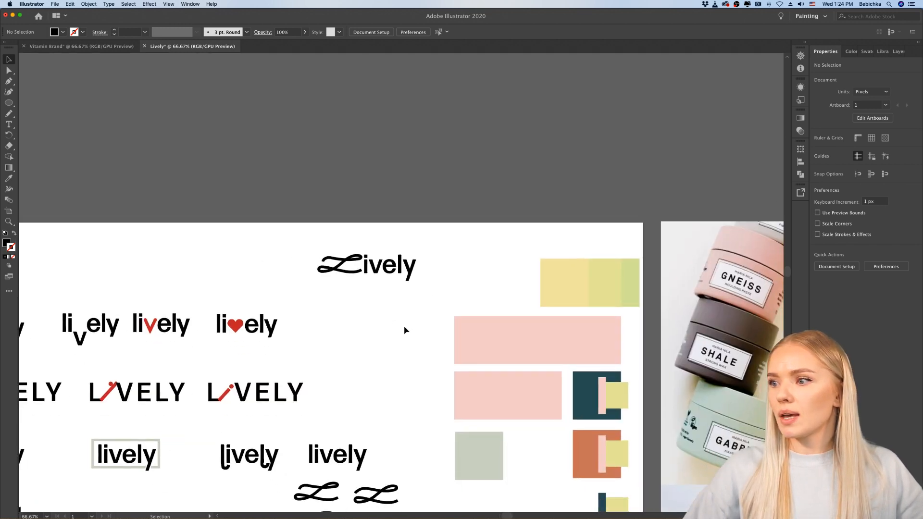
scroll(404, 327, down, 1)
click(507, 337)
click(581, 271)
click(626, 275)
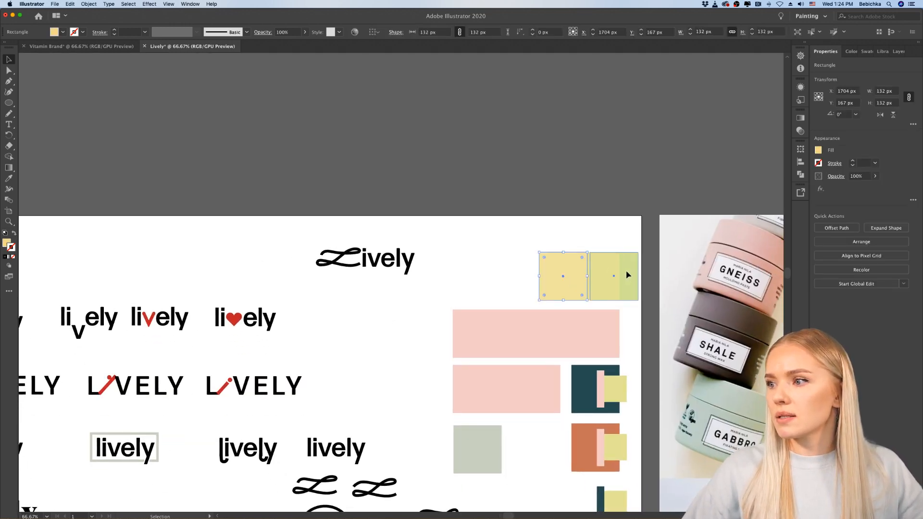
scroll(586, 355, down, 1)
scroll(586, 355, right, 3)
scroll(586, 355, down, 1)
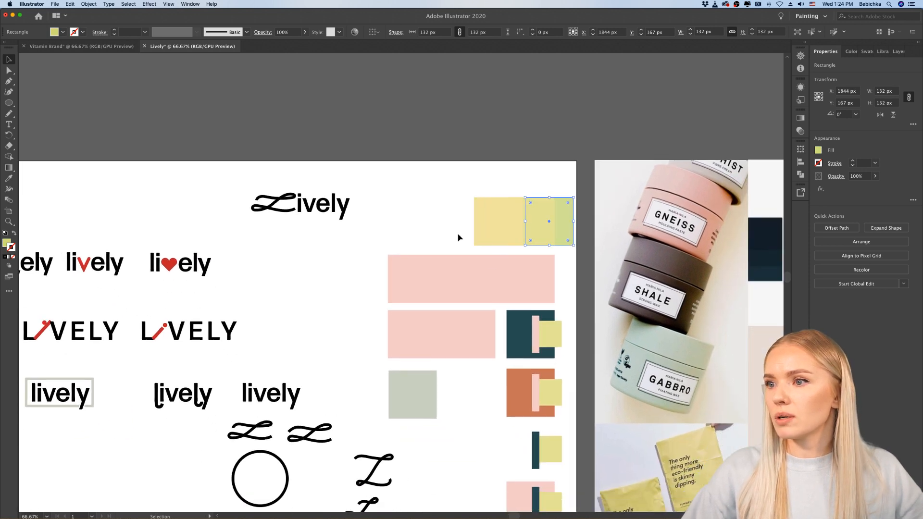
Step: Recolour the Lively wordmark with the light yellow-green sampled by Eyedropper from the swatches
click(305, 206)
click(9, 178)
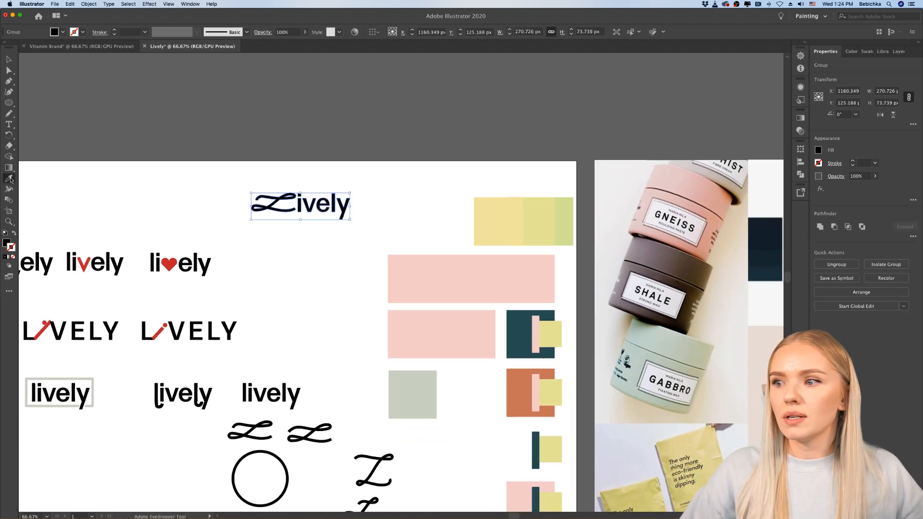
click(568, 219)
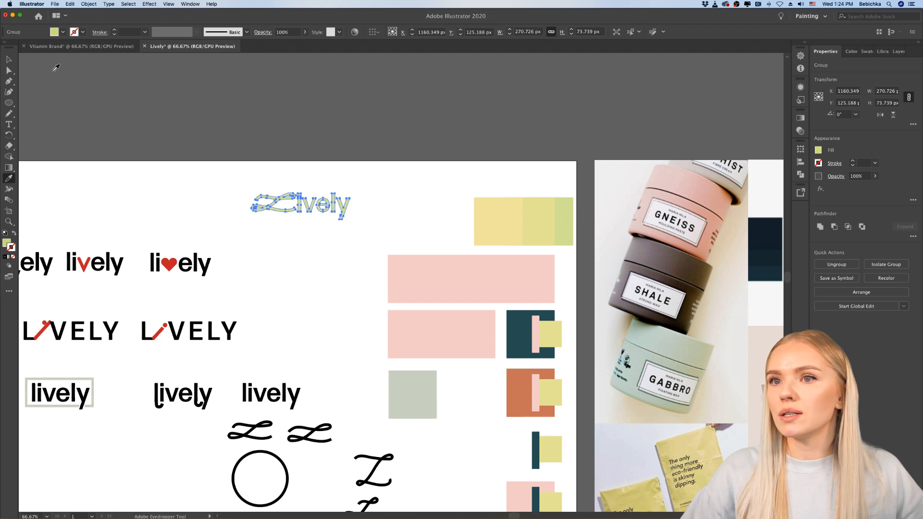
key(v)
click(107, 132)
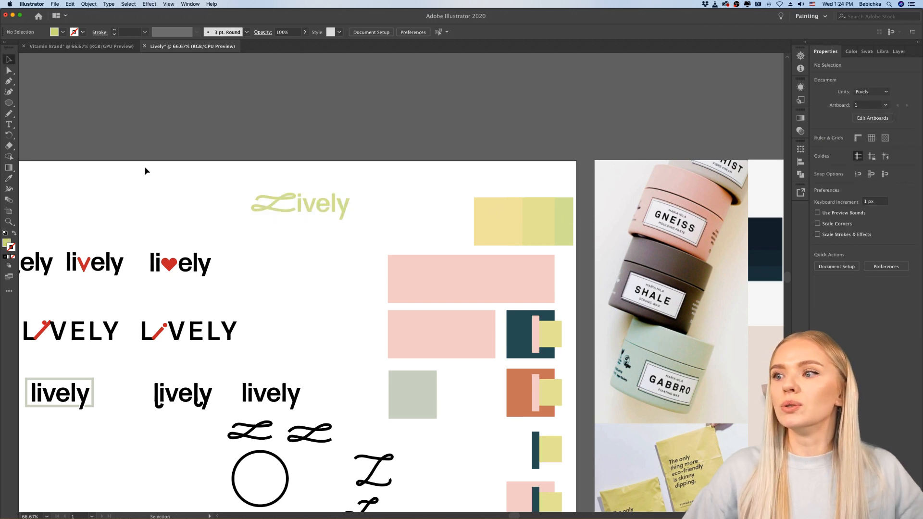
Step: Place a copy of the dark teal square behind the green wordmark, widened into a rectangular background
scroll(261, 218, up, 2)
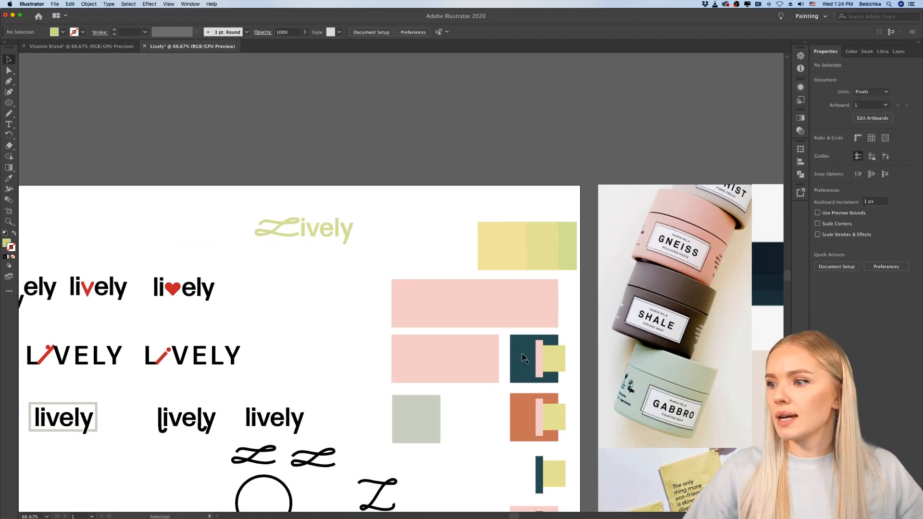
drag(524, 358, 346, 238)
click(374, 266)
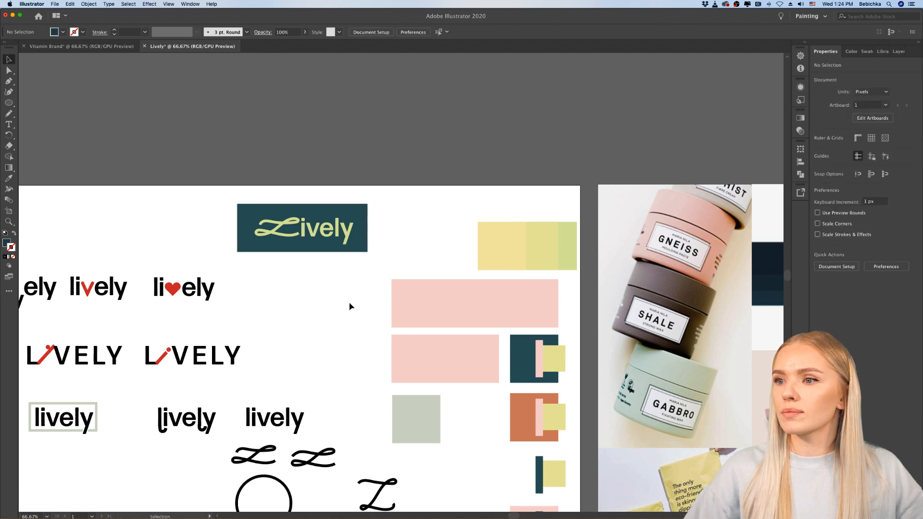
Step: Adjust the horizontal position of the green wordmark on its dark teal rectangle
scroll(350, 306, down, 3)
scroll(350, 306, up, 3)
scroll(351, 306, down, 4)
drag(377, 186, 339, 185)
click(347, 221)
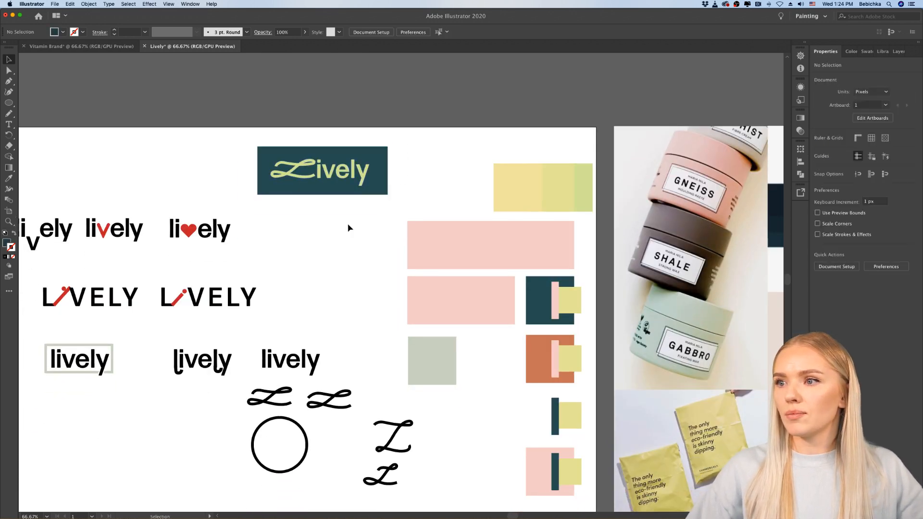
Step: Select all earlier lively variations, the script Ls and the circle, leaving out the teal logo and the colour swatches
scroll(348, 224, down, 4)
scroll(344, 230, down, 1)
scroll(342, 232, up, 1)
scroll(342, 234, up, 2)
scroll(342, 234, down, 1)
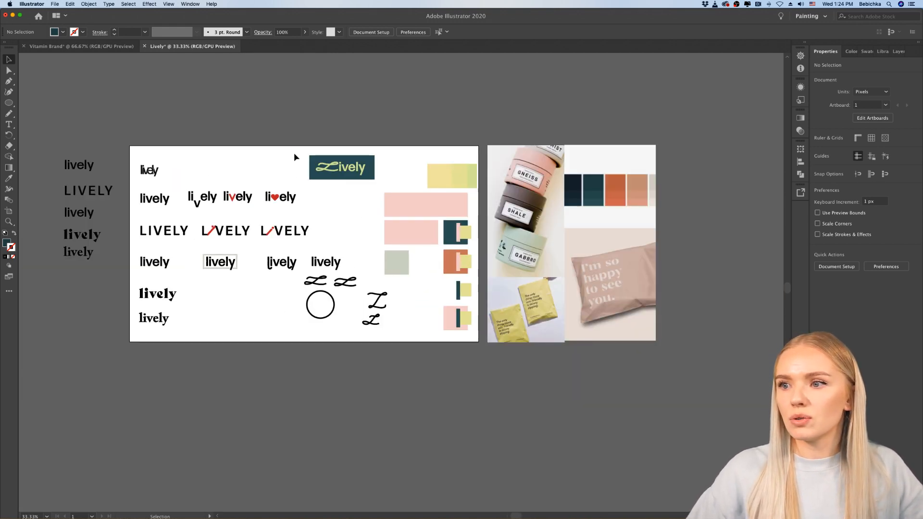
drag(142, 341, 142, 341)
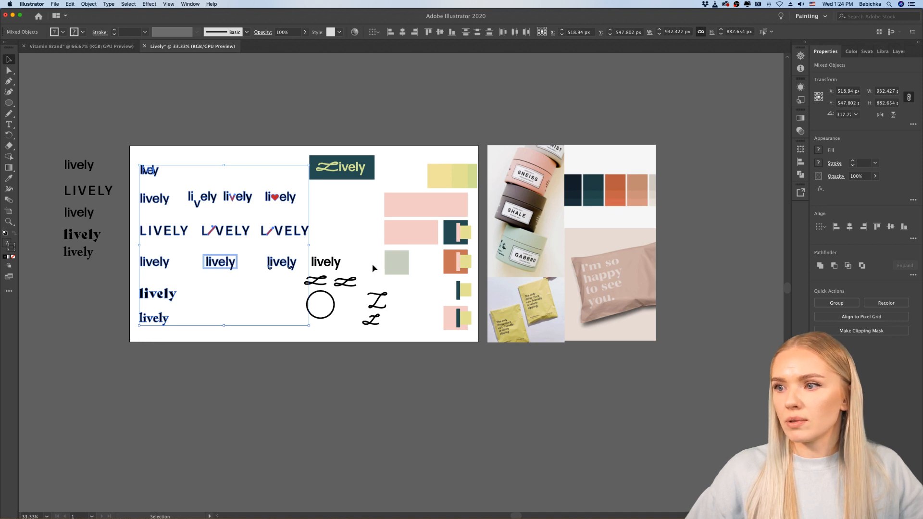
drag(376, 252, 319, 341)
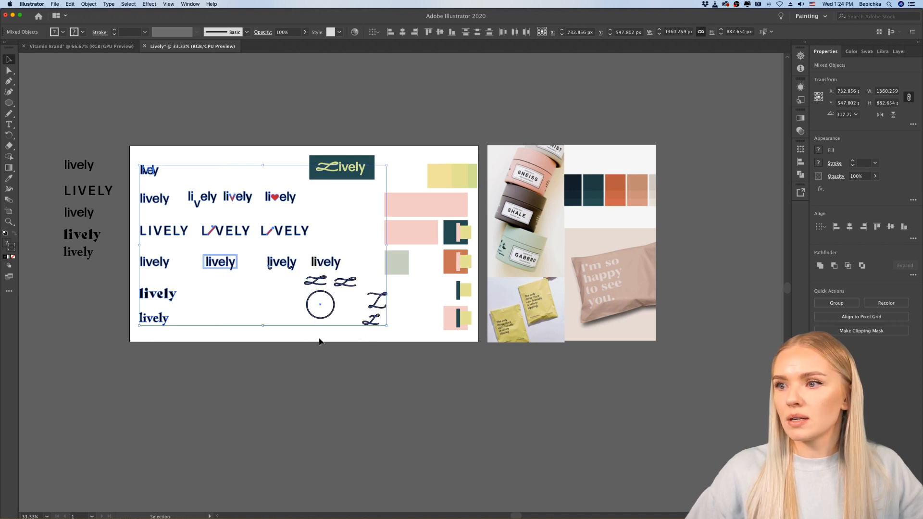
scroll(311, 256, up, 5)
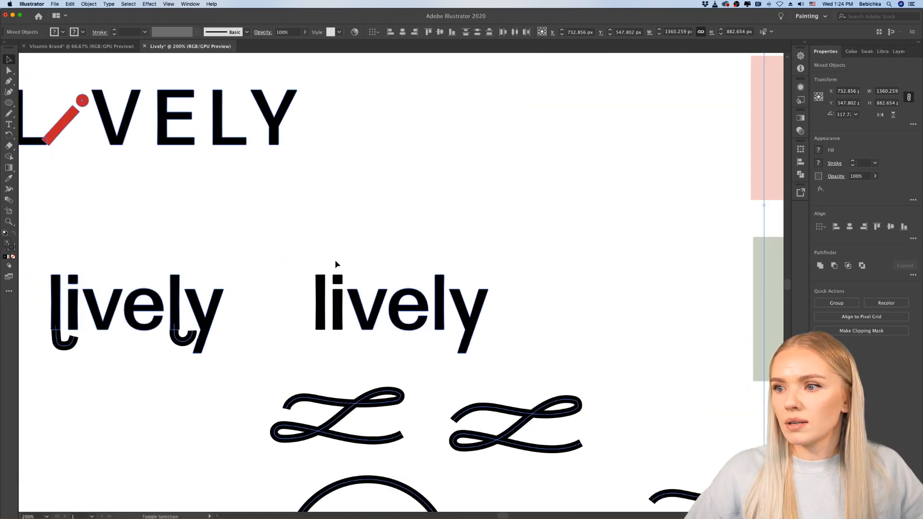
scroll(313, 322, down, 7)
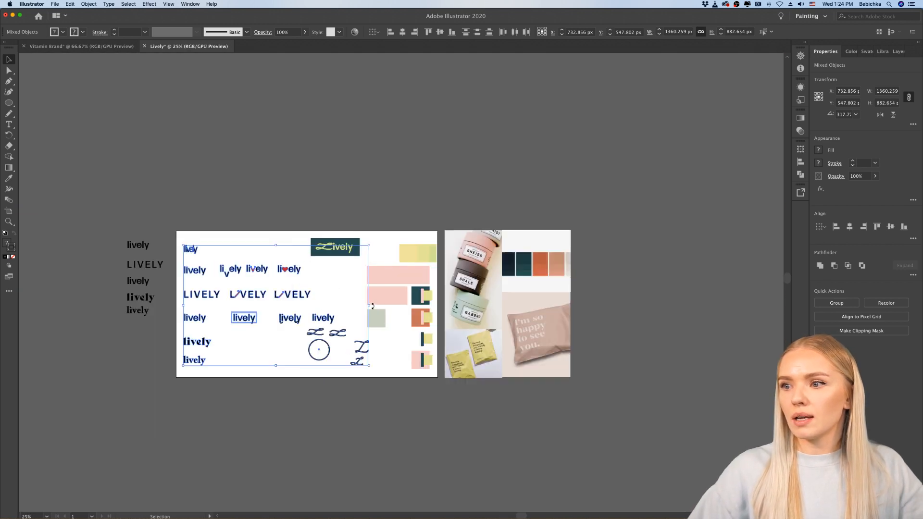
Step: Try scaling the selected logo variations down to about 516 px wide in the artboard's upper corner
drag(373, 306, 234, 272)
click(301, 313)
scroll(295, 288, up, 2)
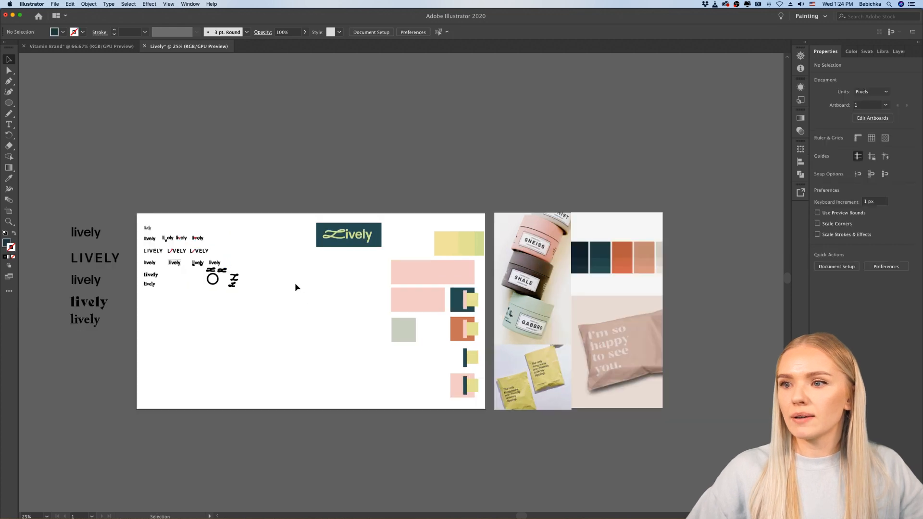
scroll(295, 287, up, 3)
key(ctrl+z)
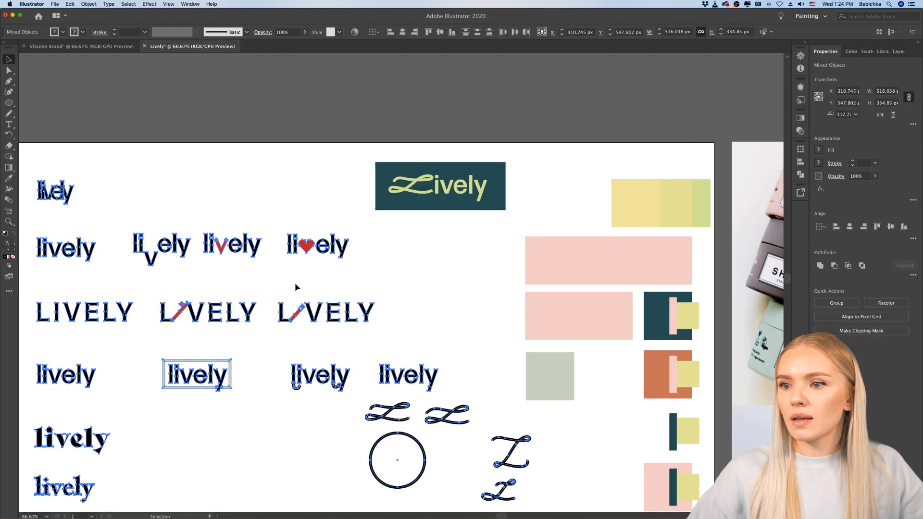
key(ctrl+z)
Step: Remove the script Ls and the circle from the selection, keeping only the earlier lively wordmark variations selected
scroll(296, 283, down, 5)
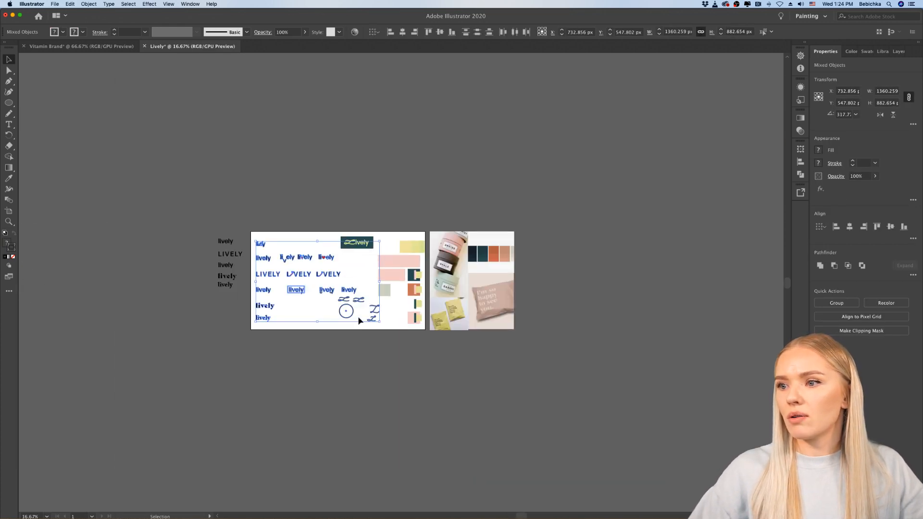
scroll(353, 306, up, 6)
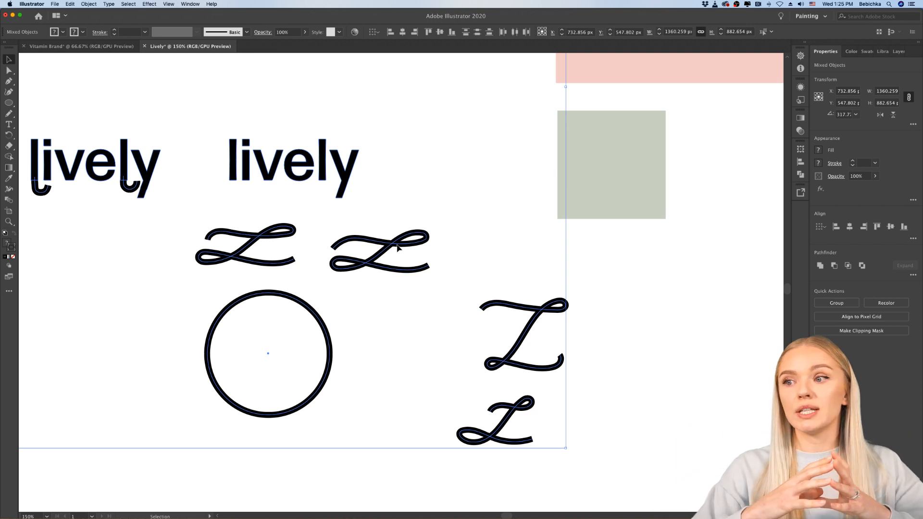
scroll(398, 247, down, 5)
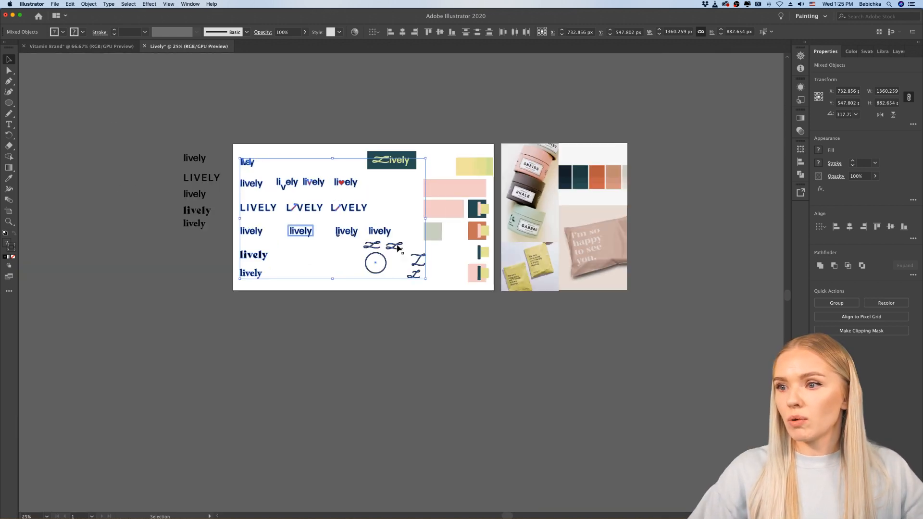
scroll(419, 268, up, 3)
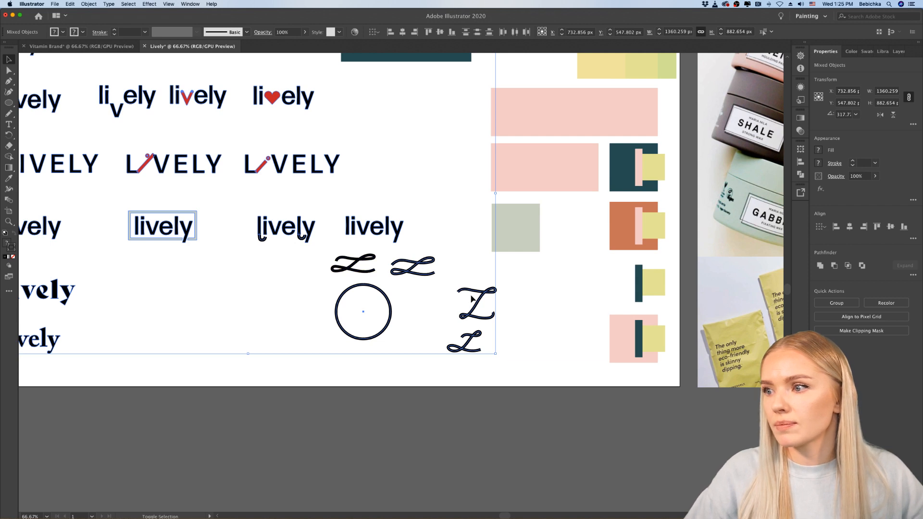
shift+click(488, 296)
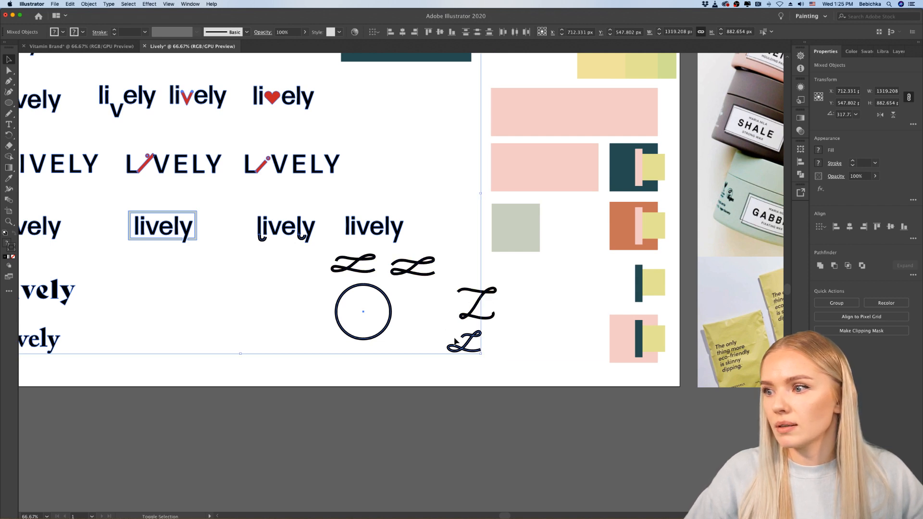
shift+click(471, 339)
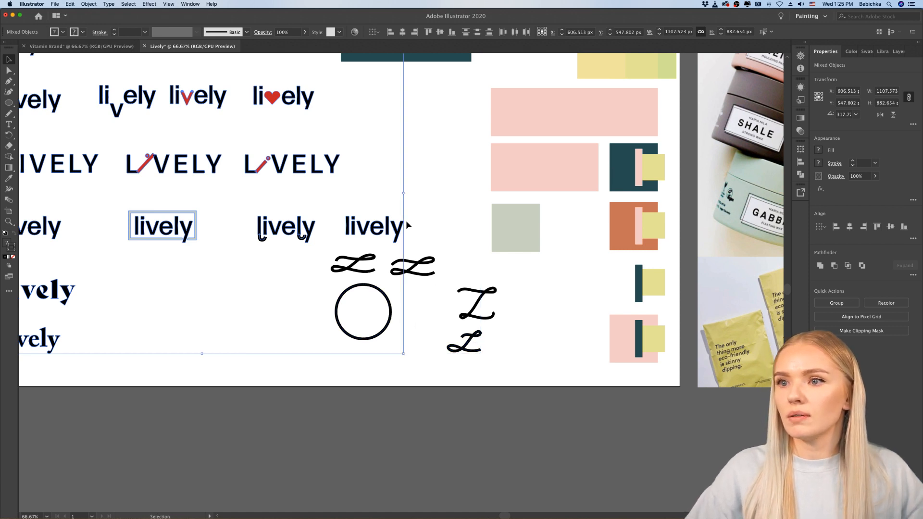
Step: Scale the selected lively wordmark variations down to roughly half size in the artboard's upper-left corner
scroll(406, 221, down, 1)
drag(407, 221, 194, 146)
click(272, 158)
Step: Move the four script Ls and the circle together to just beneath the shrunken lively wordmark variations
drag(512, 305, 335, 379)
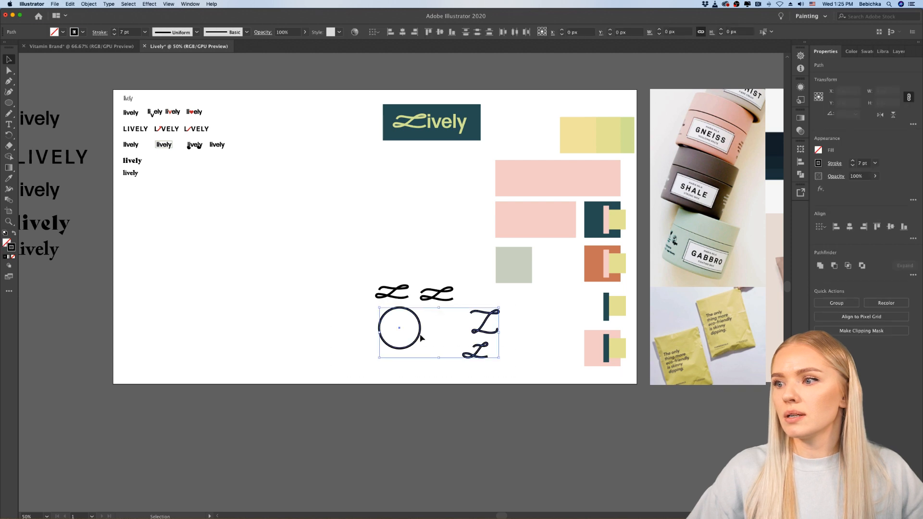
drag(456, 273, 307, 267)
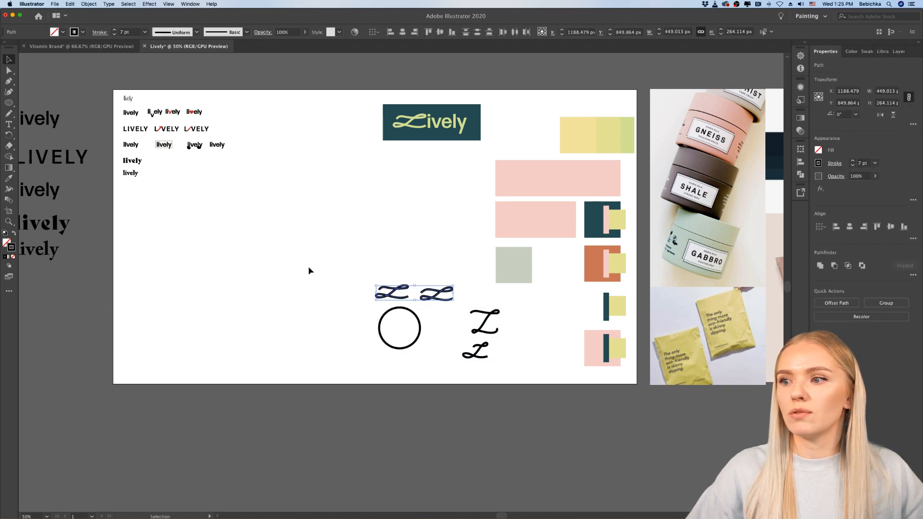
drag(509, 308, 368, 370)
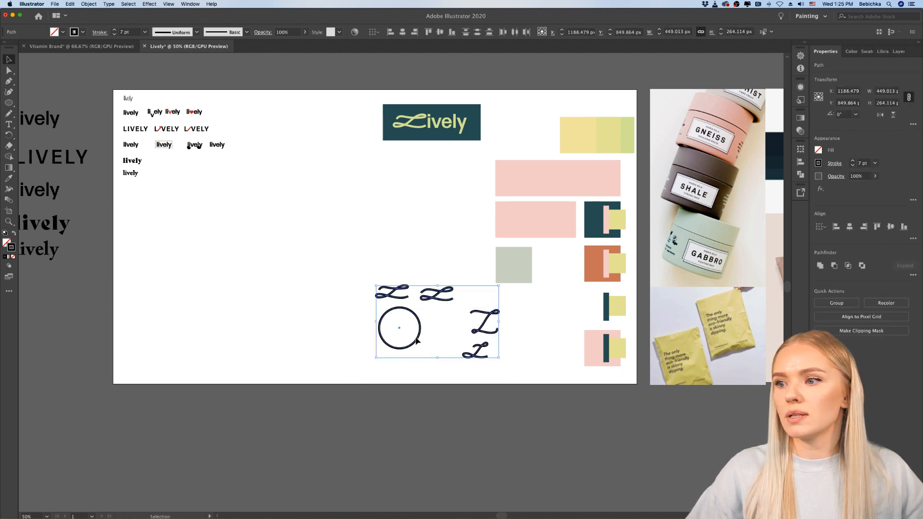
drag(396, 330, 258, 271)
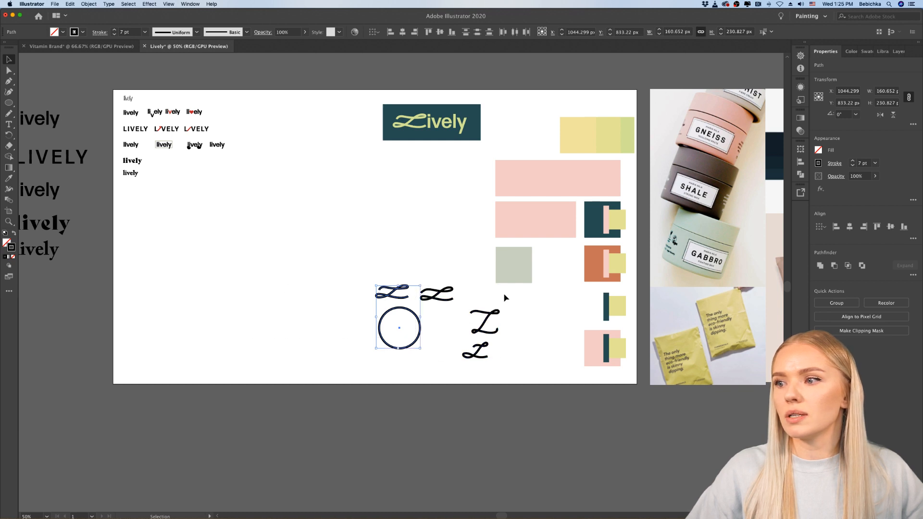
drag(505, 298, 391, 373)
drag(414, 344, 156, 249)
click(323, 258)
Step: Place a copy of the green Lively wordmark with its dark teal rectangle directly below the original
scroll(323, 258, right, 5)
scroll(323, 258, up, 4)
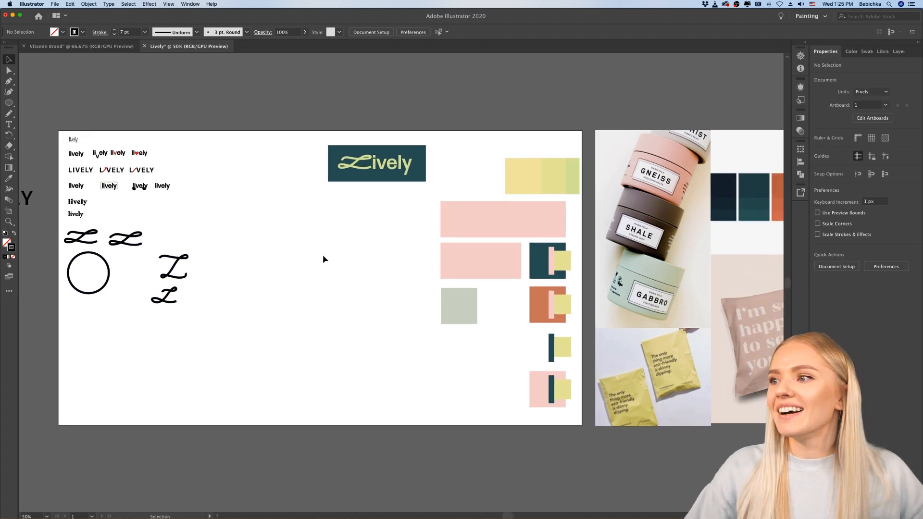
scroll(323, 257, right, 5)
scroll(323, 258, up, 1)
scroll(288, 173, up, 1)
scroll(288, 172, down, 2)
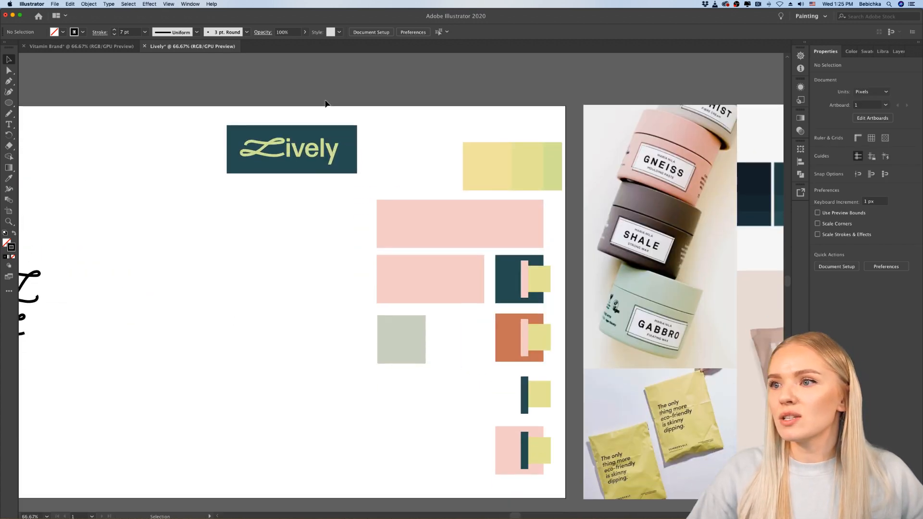
drag(325, 103, 330, 241)
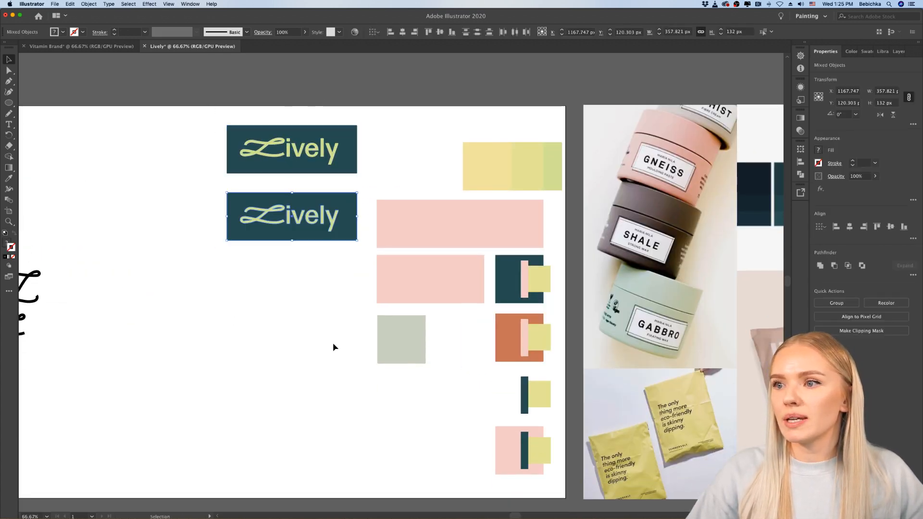
click(338, 335)
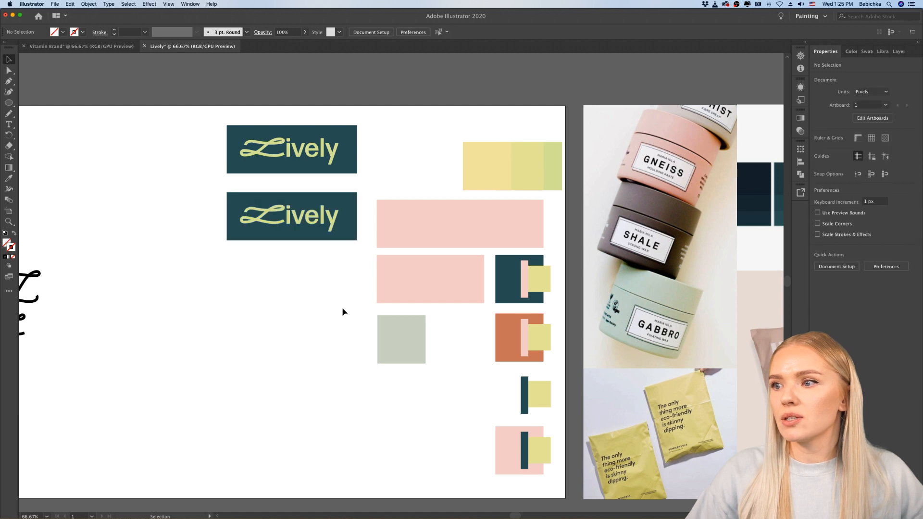
Step: Recolour the wordmark of the lower teal logo copy with the grey-green sampled from the sage square
click(263, 226)
click(9, 179)
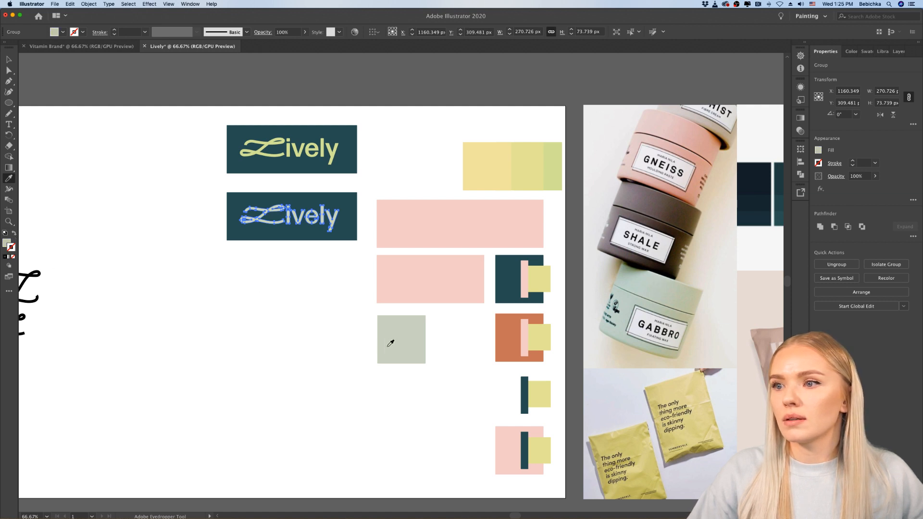
scroll(356, 348, down, 1)
click(320, 347)
click(388, 353)
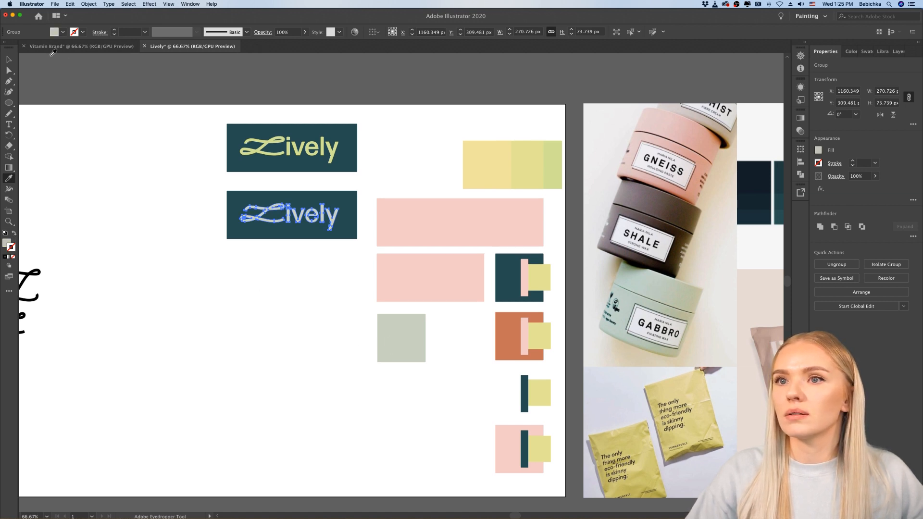
click(9, 59)
click(274, 283)
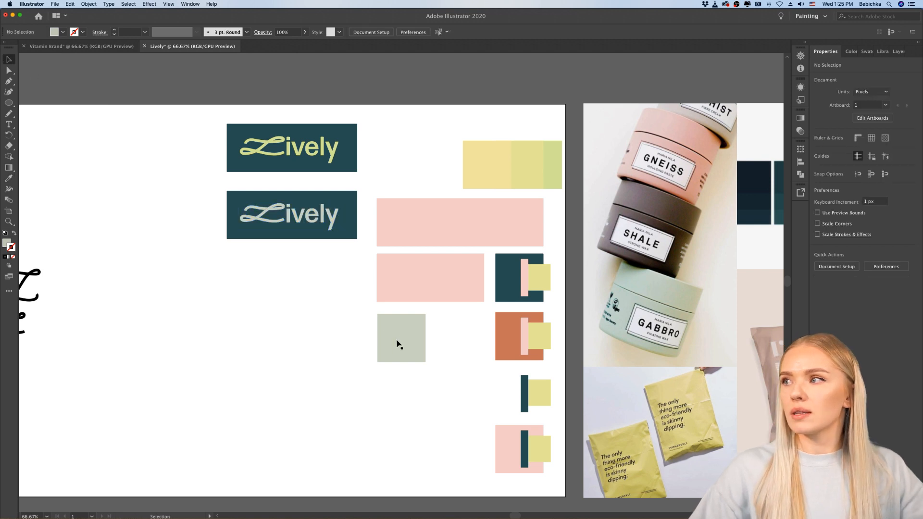
Step: Compare the two dark teal logo versions with each other and with the swatches and packaging photos
key(super+1)
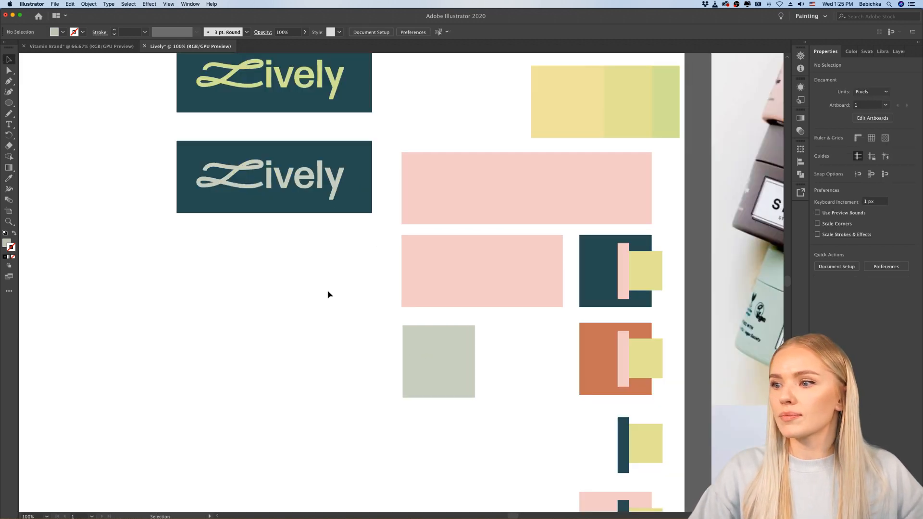
scroll(328, 294, up, 1)
scroll(328, 295, down, 2)
scroll(329, 294, down, 2)
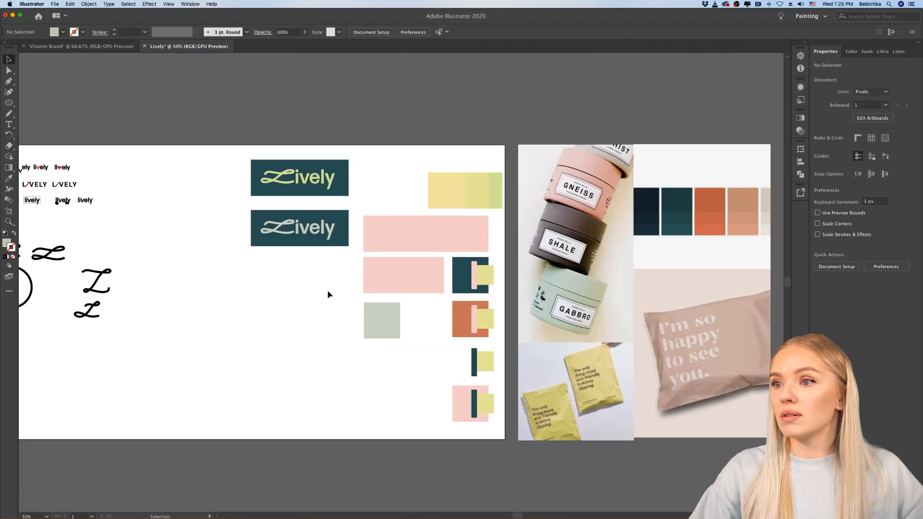
scroll(318, 294, right, 1)
scroll(315, 294, up, 1)
scroll(315, 294, right, 2)
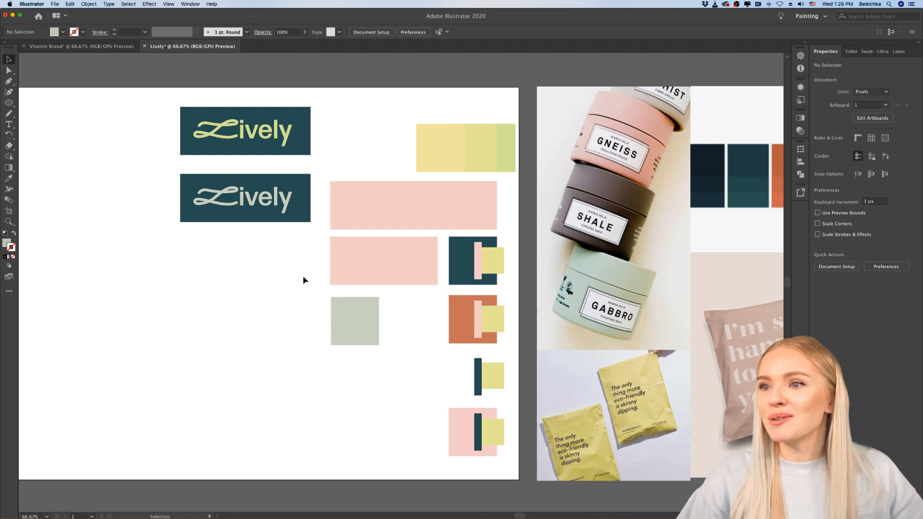
Step: Recolour the wordmark of the lower teal logo copy white, sampled from the artboard background
click(290, 205)
key(super+equal)
key(super+equal)
key(super+equal)
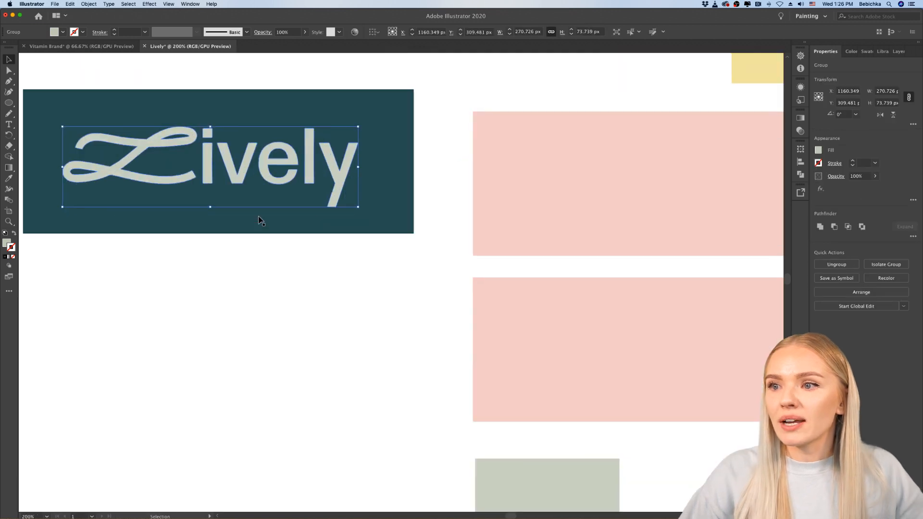
click(9, 178)
click(375, 399)
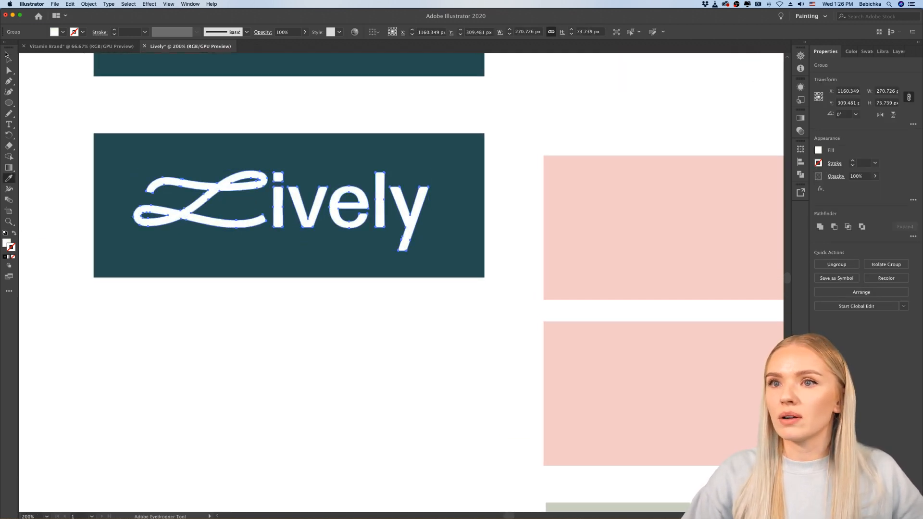
click(8, 58)
click(278, 402)
Step: Place a copy of the white wordmark with its teal rectangle below the second logo, evenly spaced in the column
key(super+minus)
key(super+minus)
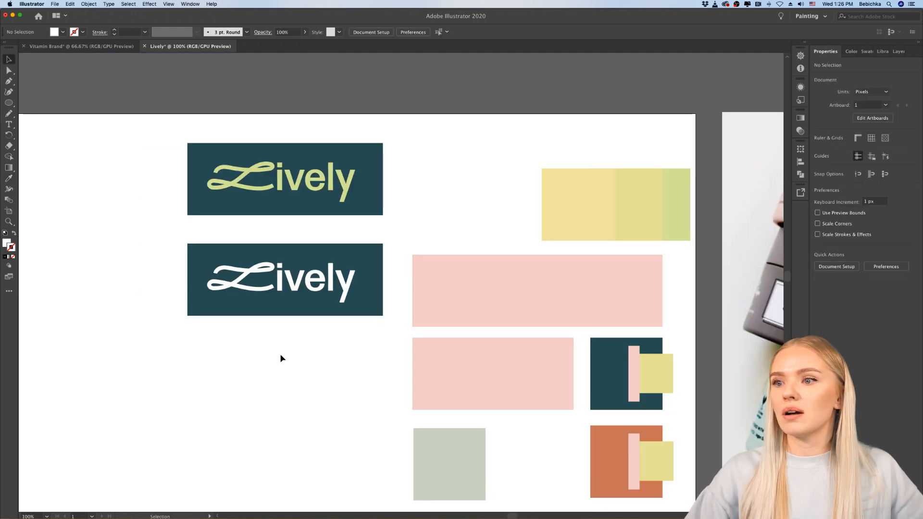
key(super+minus)
scroll(327, 340, down, 1)
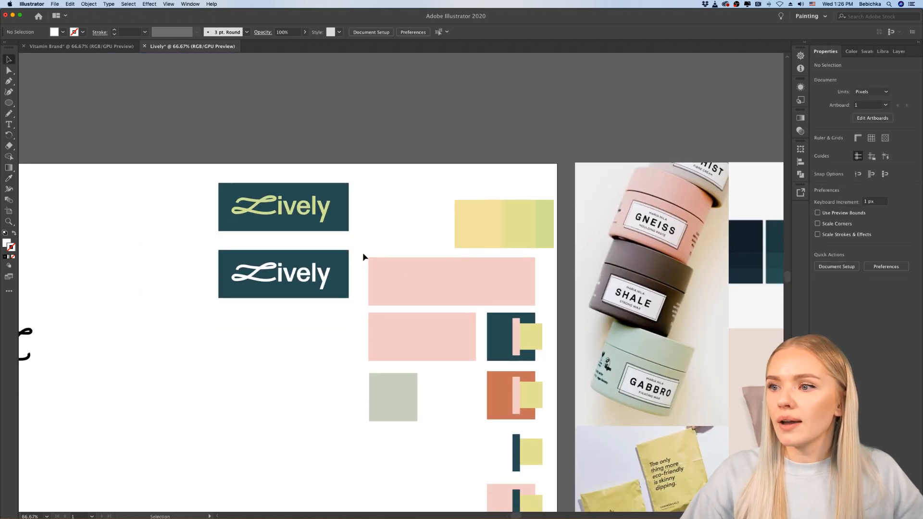
drag(217, 301, 345, 343)
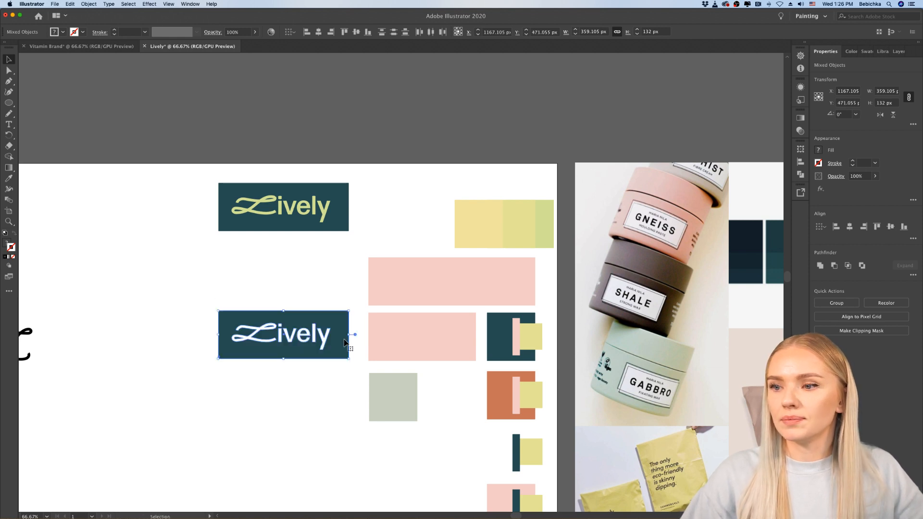
key(super+z)
drag(340, 303, 340, 344)
click(310, 384)
Step: Recolour the background rectangle of the third logo with the orange sampled from the orange swatch square
scroll(310, 382, up, 1)
scroll(324, 377, right, 2)
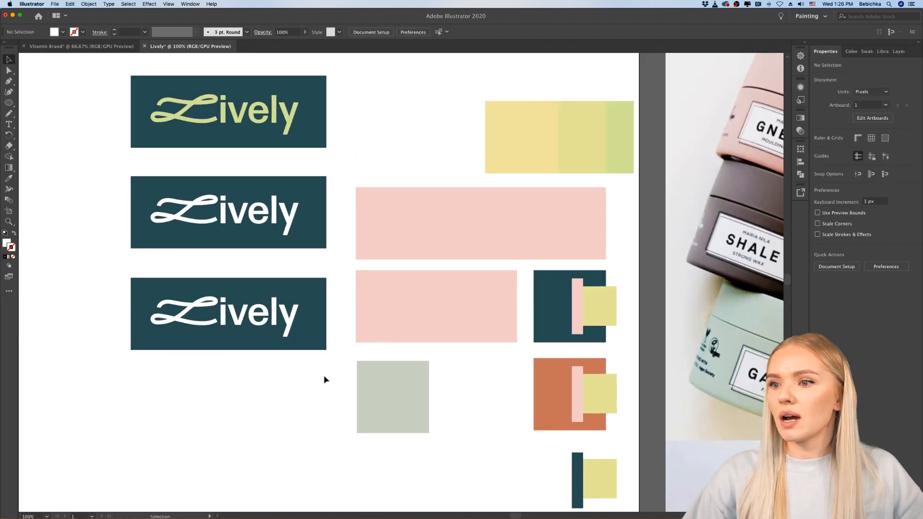
click(305, 323)
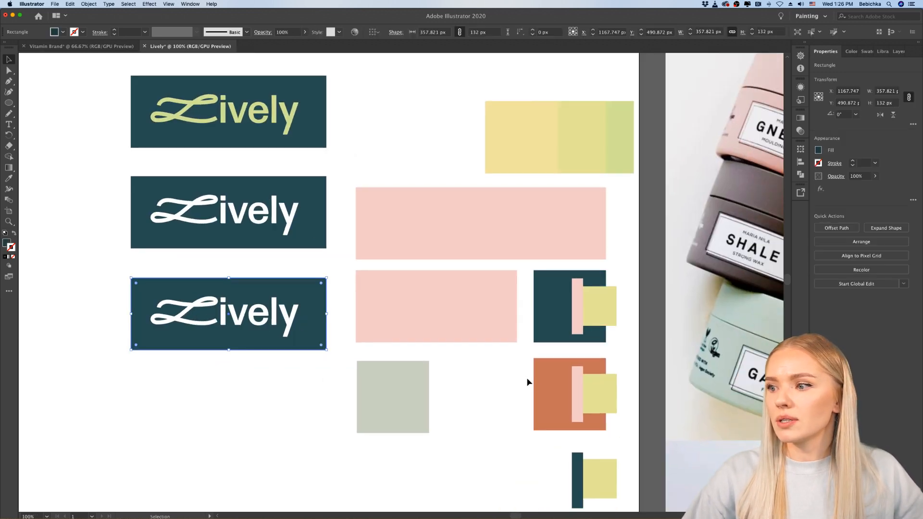
click(9, 179)
click(557, 388)
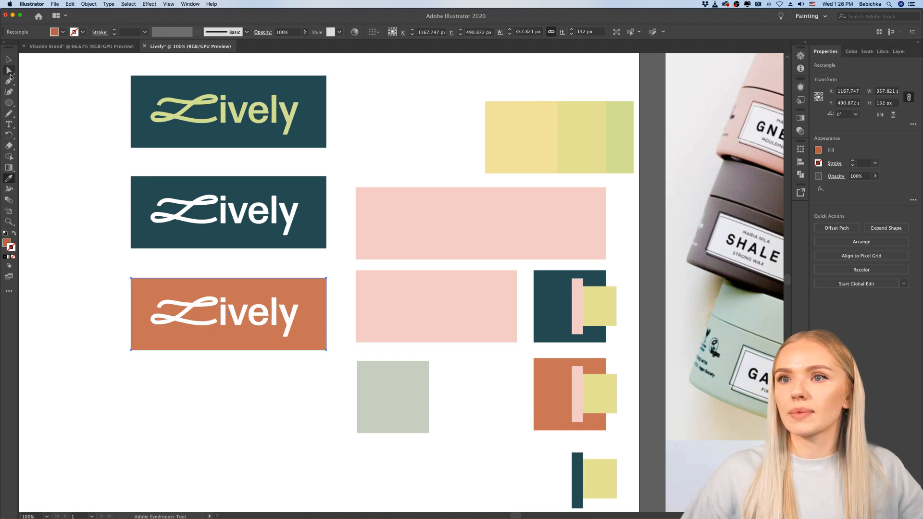
click(9, 59)
click(56, 296)
Step: Review the three coloured logo versions against the earlier variations, the swatches and the packaging photos
scroll(56, 296, down, 2)
scroll(57, 296, left, 3)
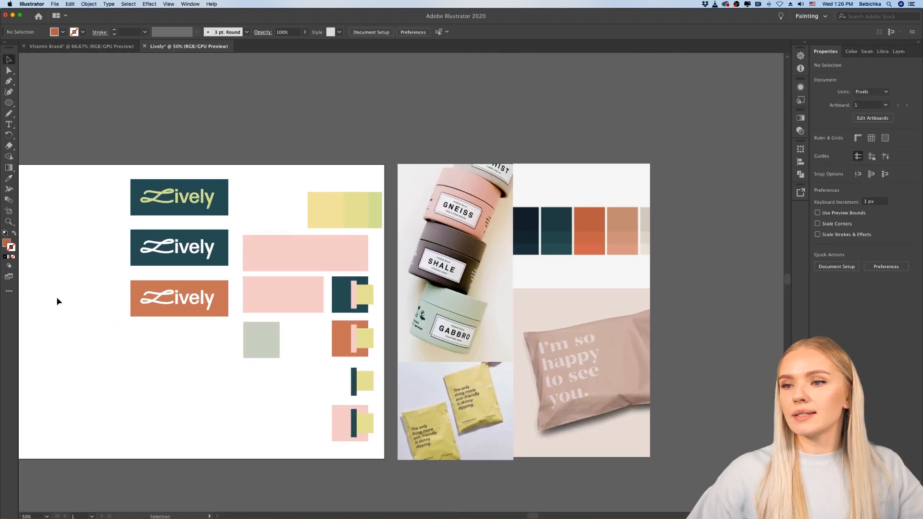
scroll(57, 297, left, 4)
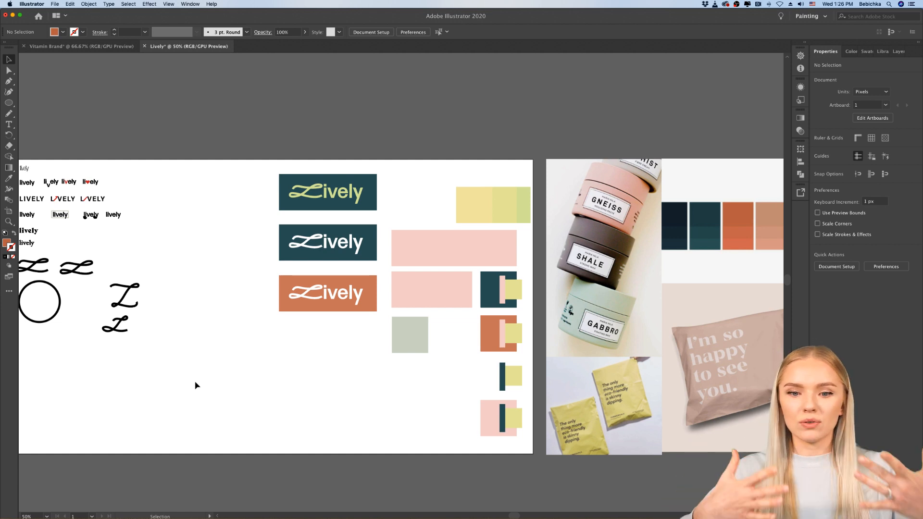
scroll(284, 401, down, 2)
scroll(286, 401, left, 3)
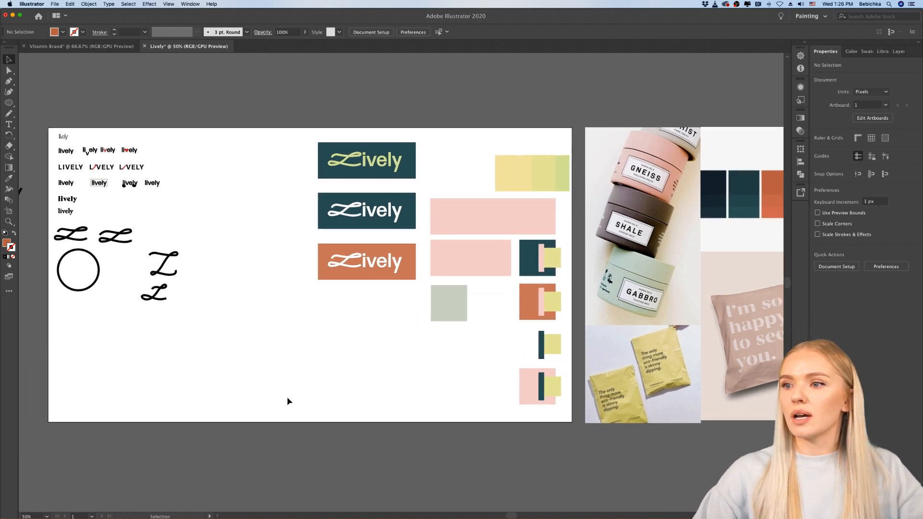
scroll(310, 371, up, 1)
scroll(310, 371, right, 1)
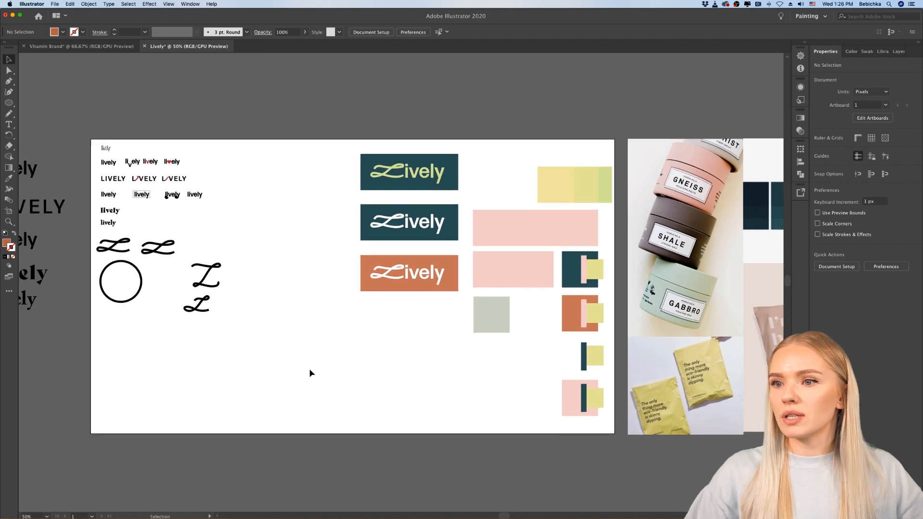
alt+scroll(305, 366, up, 1)
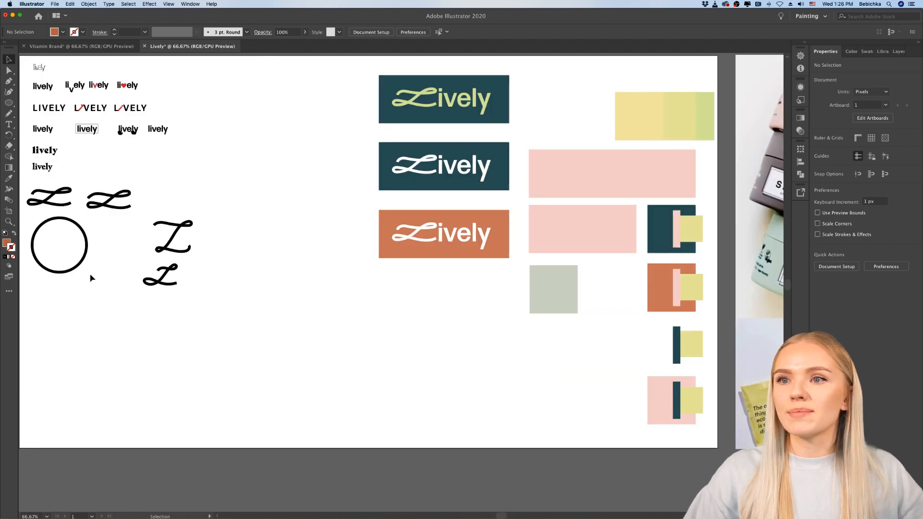
Step: Draw a closed, organic blob outline about 568 by 285 px with the Pencil tool in the empty area below the logos
click(8, 114)
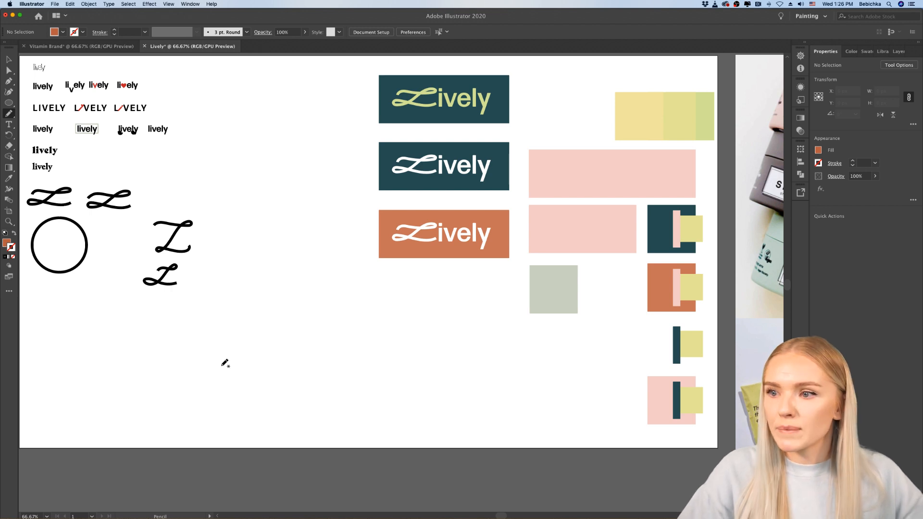
mouse_move(226, 371)
mouse_down()
mouse_move(228, 342)
mouse_move(266, 318)
mouse_move(356, 334)
mouse_move(432, 392)
mouse_move(385, 420)
mouse_move(324, 411)
mouse_move(288, 384)
mouse_move(226, 371)
mouse_up()
scroll(449, 389, right, 3)
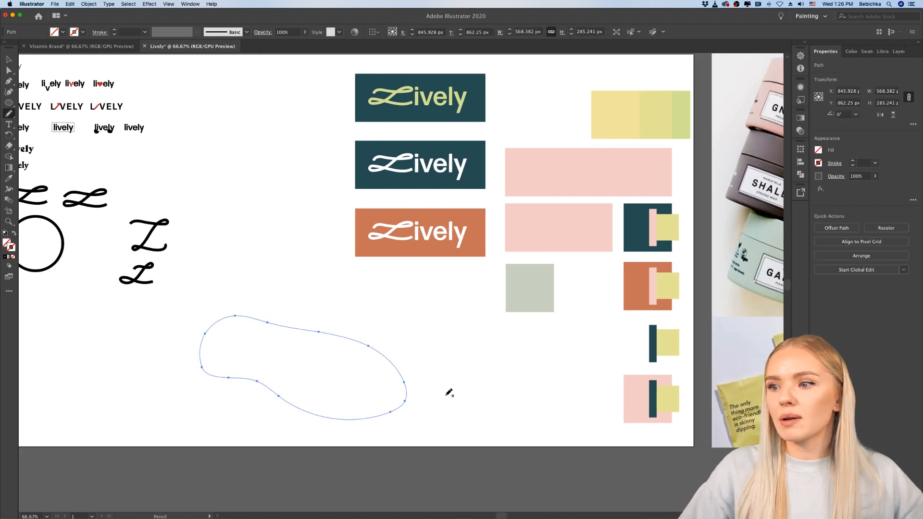
Step: Fill the closed blob outline with the orange from the third logo's background and move it left to clear the drawing area
click(9, 179)
click(412, 212)
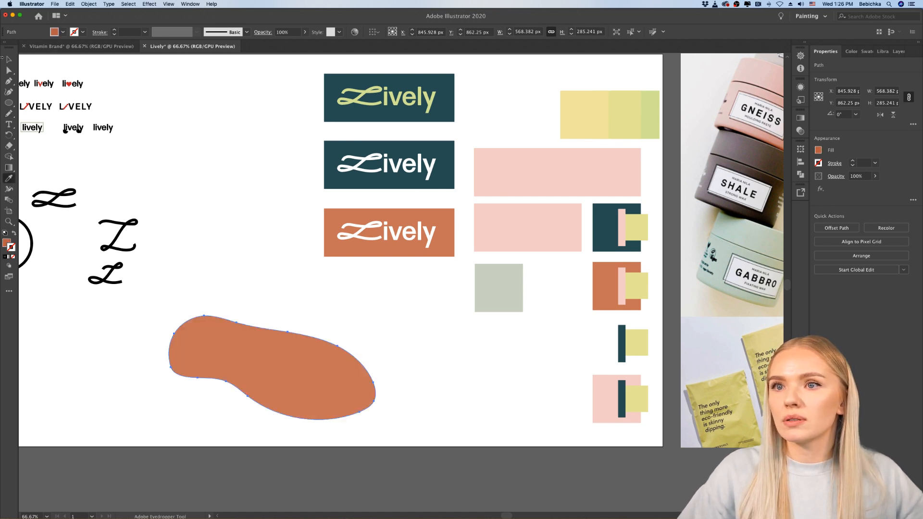
click(9, 59)
click(213, 209)
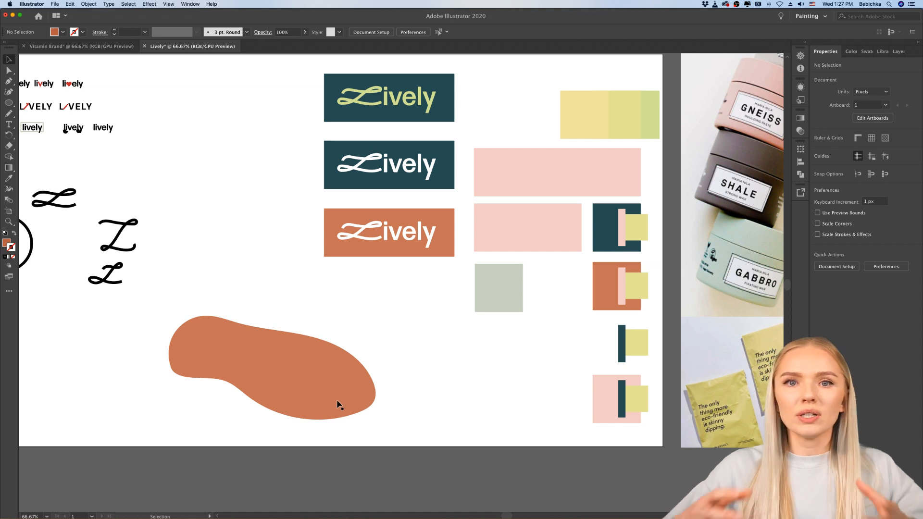
drag(342, 377, 215, 371)
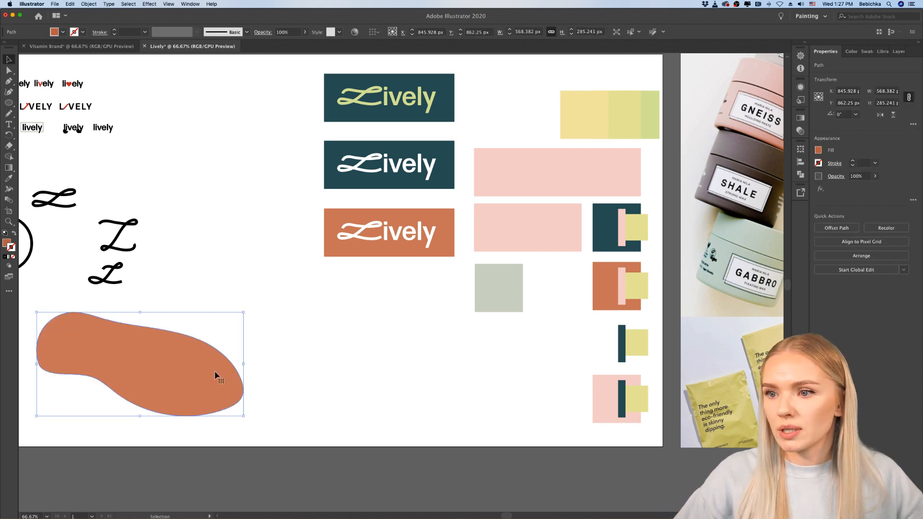
Step: Draw two more closed blob outlines below the logos with the Pencil tool, about 362 by 181 px and about 669 by 478 px
click(9, 114)
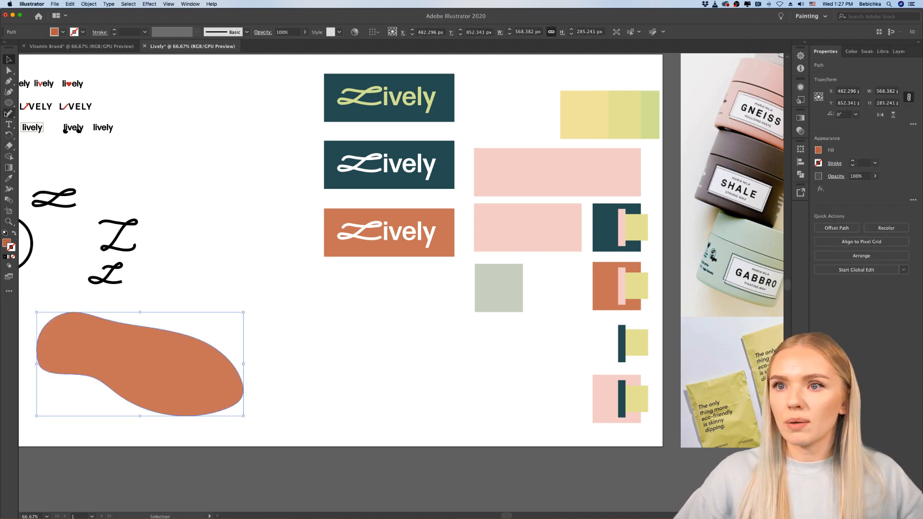
mouse_move(329, 353)
mouse_down()
mouse_move(320, 329)
mouse_move(349, 315)
mouse_move(416, 326)
mouse_move(450, 363)
mouse_move(406, 377)
mouse_move(330, 353)
mouse_up()
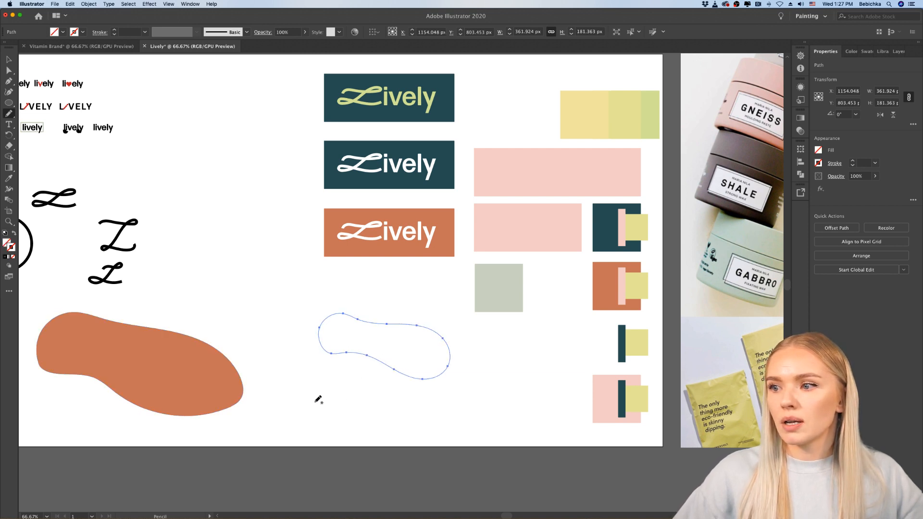
mouse_move(306, 404)
mouse_down()
mouse_move(284, 323)
mouse_move(320, 286)
mouse_move(508, 340)
mouse_move(516, 420)
mouse_move(457, 423)
mouse_move(370, 459)
mouse_move(341, 446)
mouse_move(315, 405)
mouse_up()
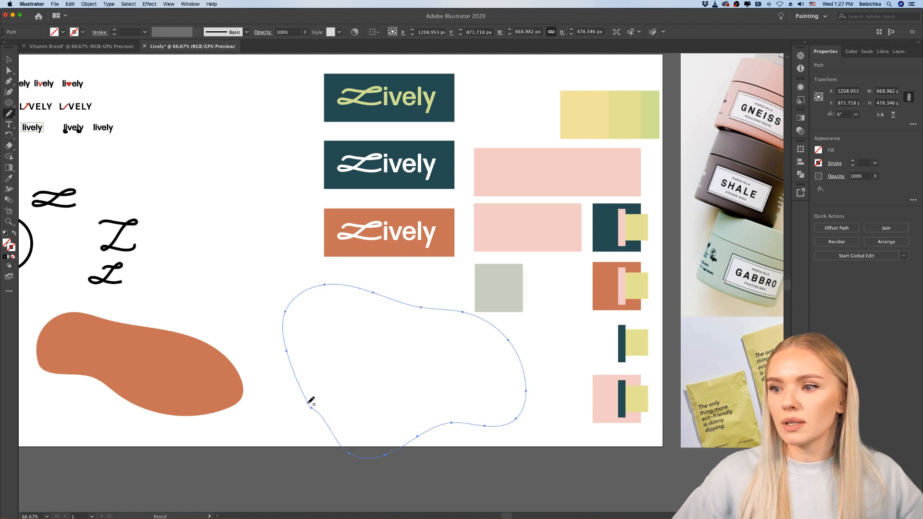
Step: Fill the larger blob outline with the pink sampled from the pink swatch rectangle
scroll(388, 402, down, 1)
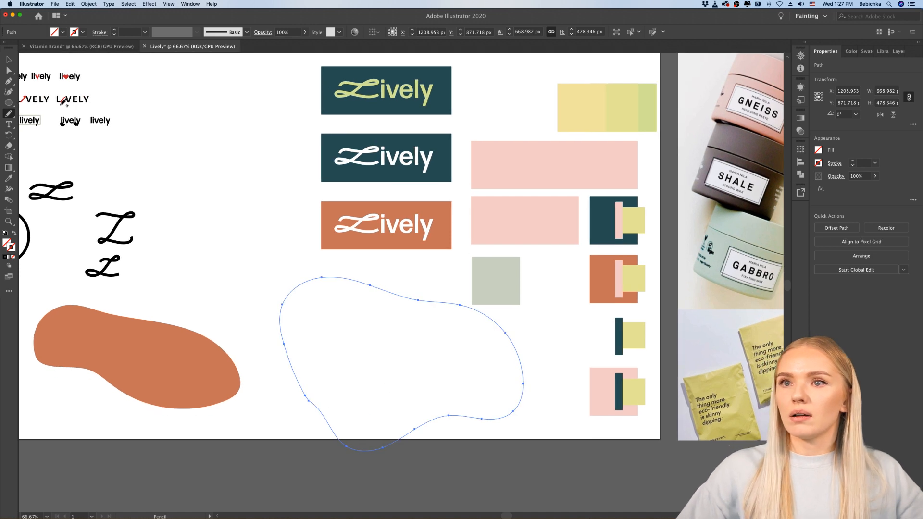
click(8, 59)
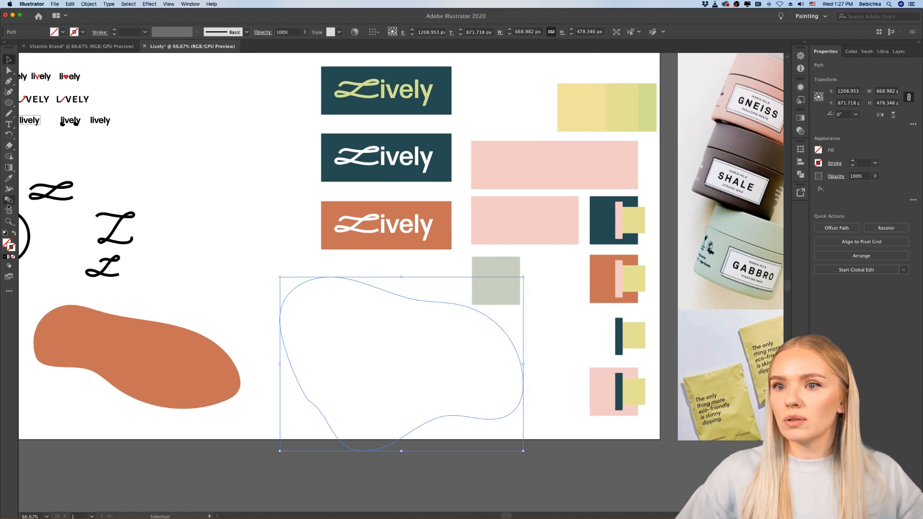
click(9, 178)
click(500, 209)
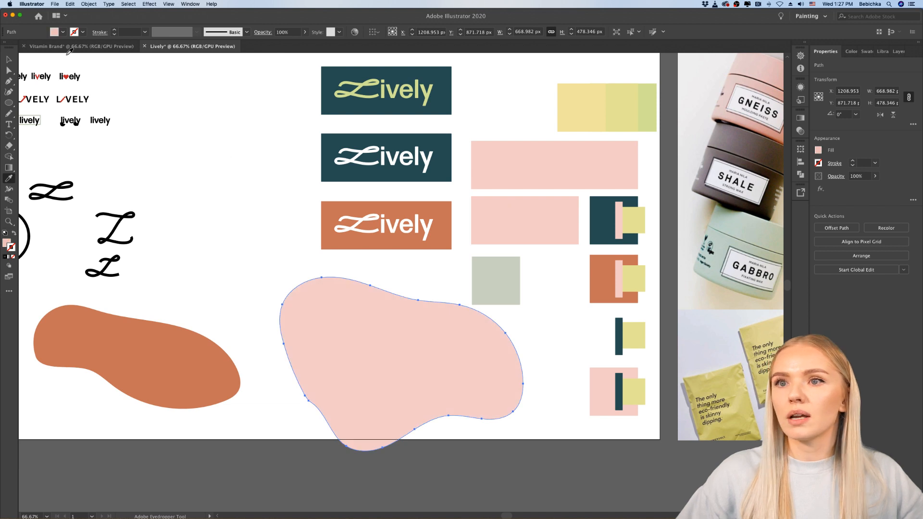
Step: Scale the pink blob down proportionally and place it over the lower edge of the orange blob
key(v)
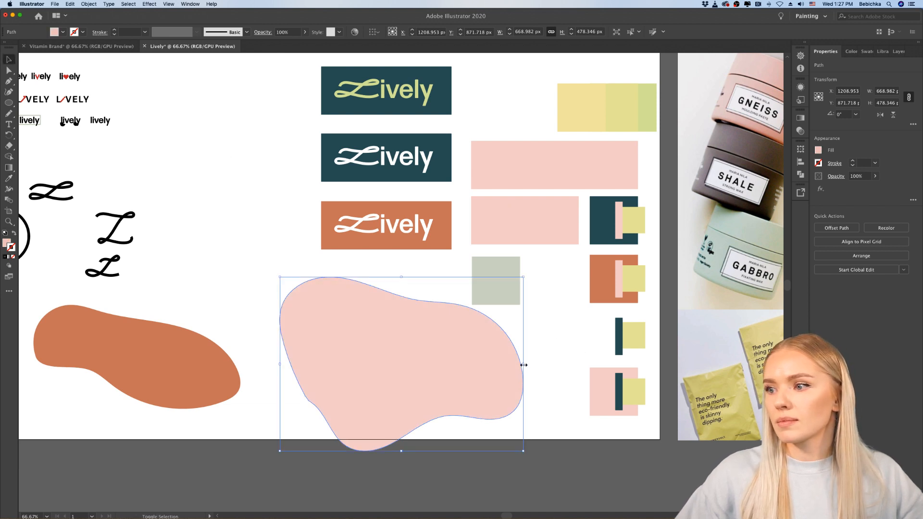
drag(524, 365, 420, 363)
drag(356, 373, 152, 418)
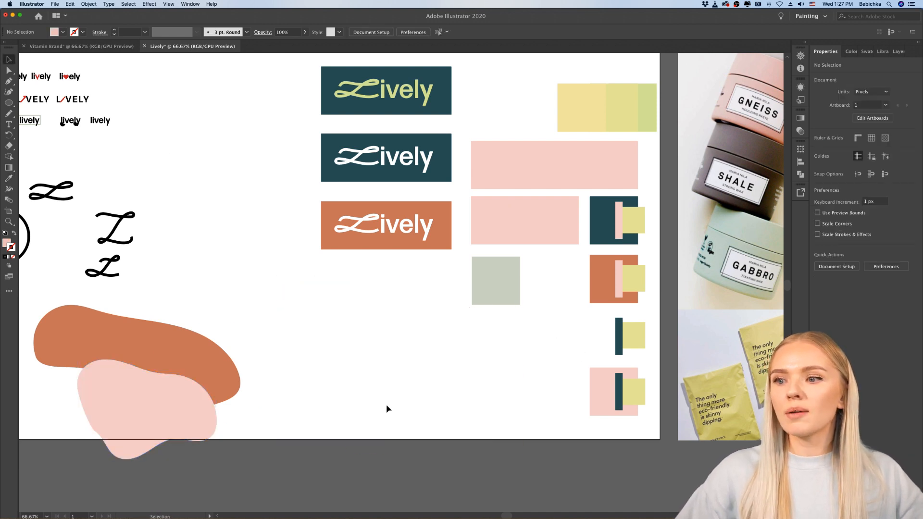
Step: Fill the small blob outline with the sampled grey-green and place it behind the pink blob, overlapping the orange one
drag(395, 288, 310, 428)
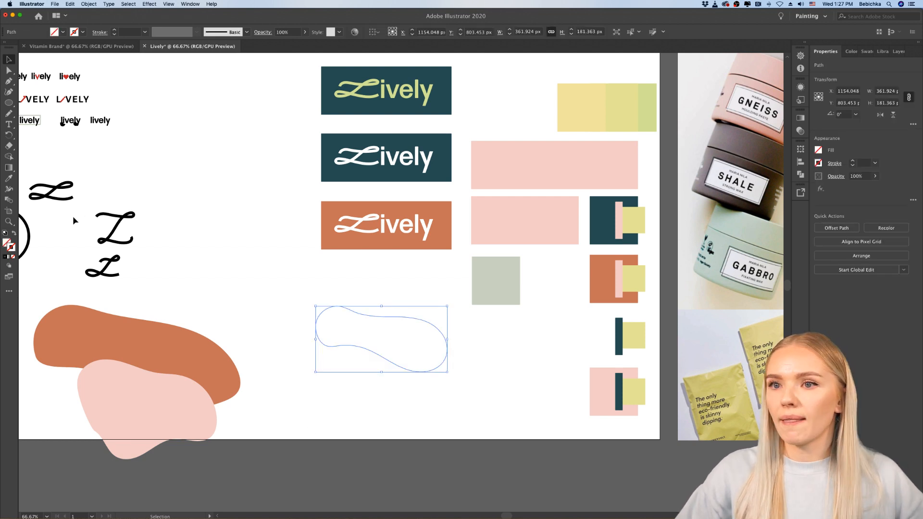
key(i)
click(473, 261)
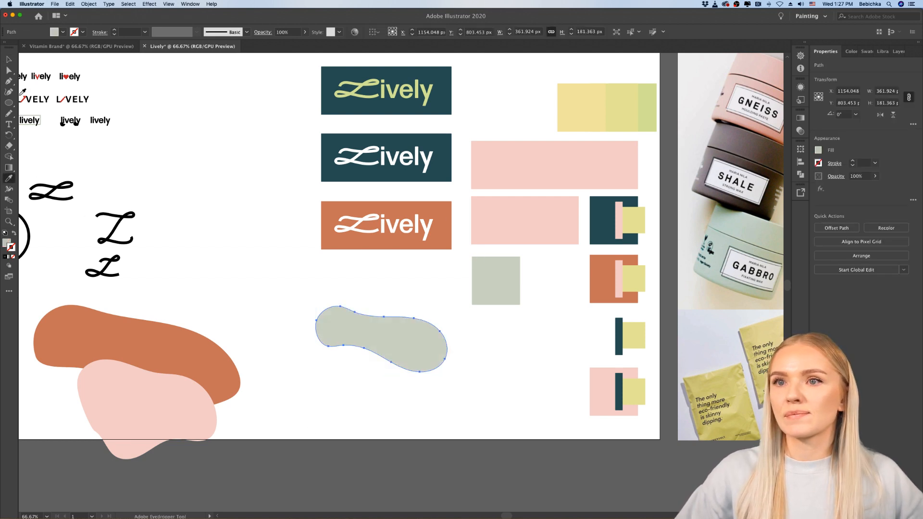
key(v)
drag(350, 353, 171, 397)
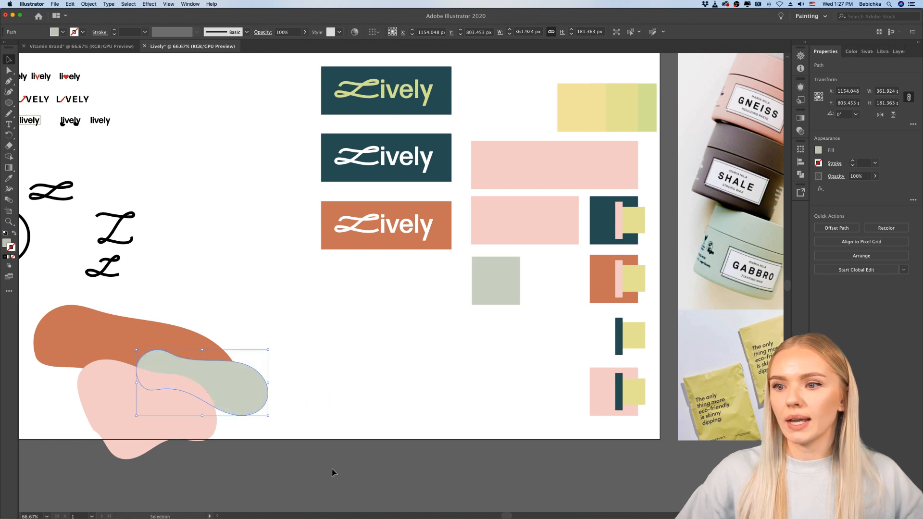
click(334, 472)
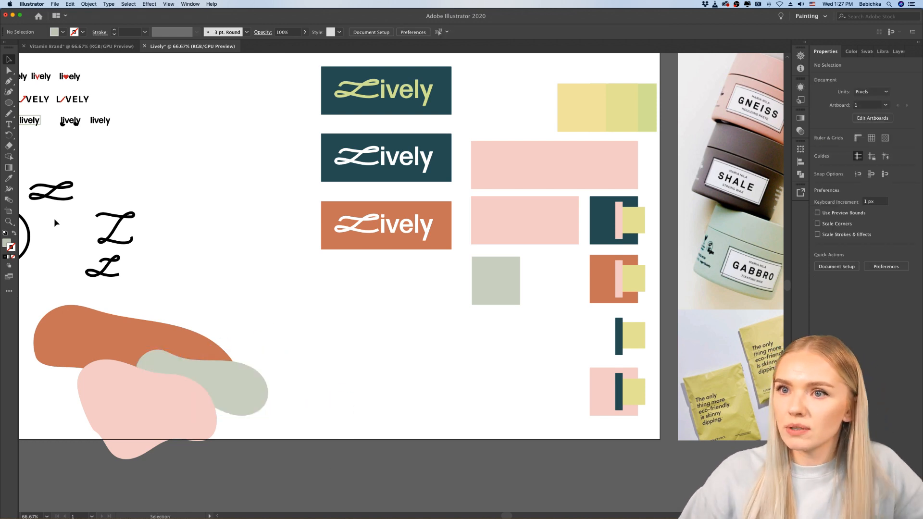
Step: Draw a closed shape with a wavy upper edge, about 607 by 323 px, and fill it with the yellow-green swatch colour
key(n)
mouse_move(353, 415)
mouse_down()
mouse_move(357, 360)
mouse_move(490, 357)
mouse_move(566, 327)
mouse_move(562, 428)
mouse_move(475, 447)
mouse_move(400, 440)
mouse_move(355, 418)
mouse_up()
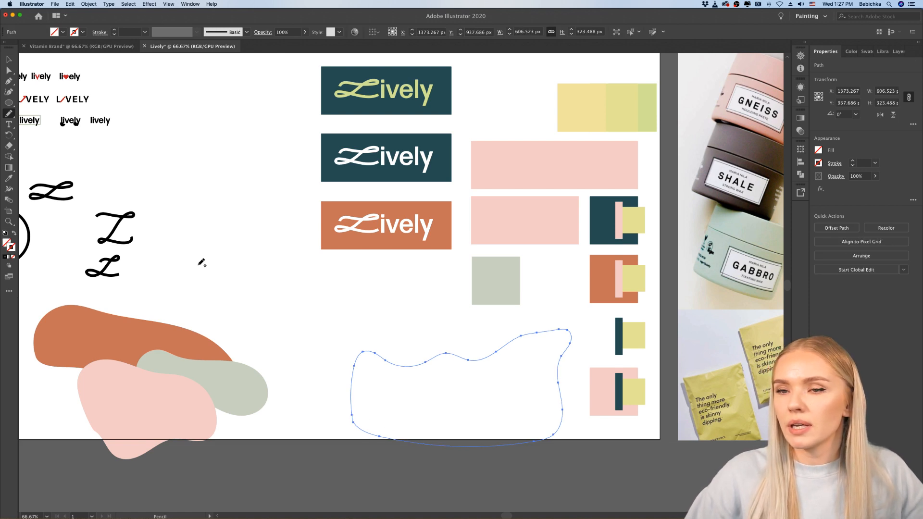
click(9, 180)
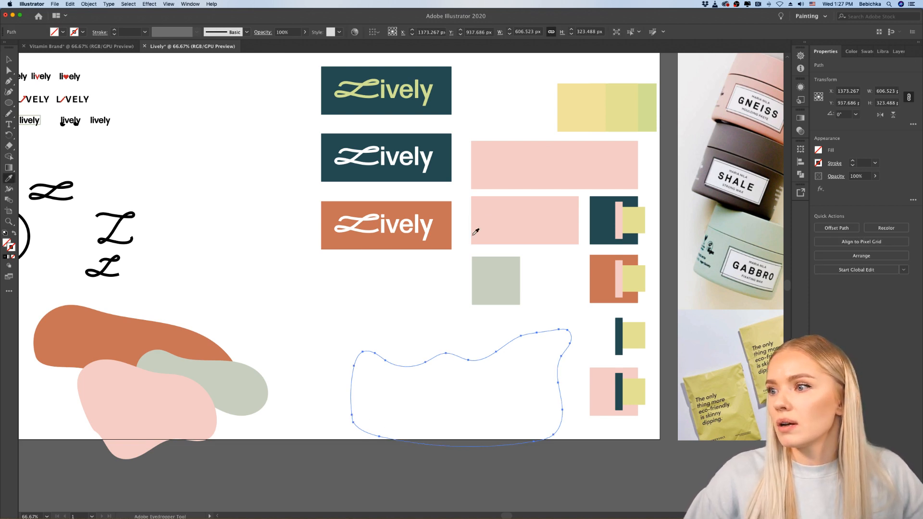
click(634, 271)
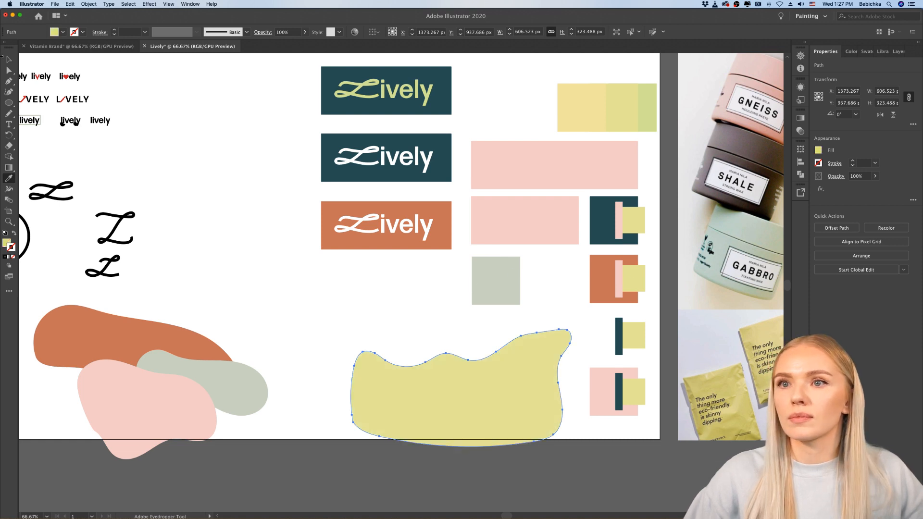
Step: Place the wavy yellow-green shape over the lower part of the pink and grey-green blobs in the stack
click(8, 59)
drag(506, 359, 205, 404)
click(297, 429)
scroll(296, 430, down, 3)
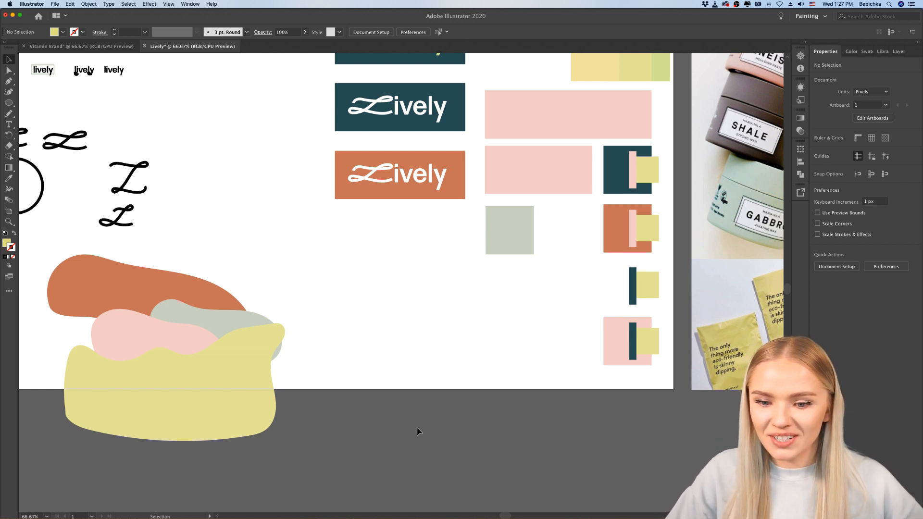
scroll(410, 332, down, 1)
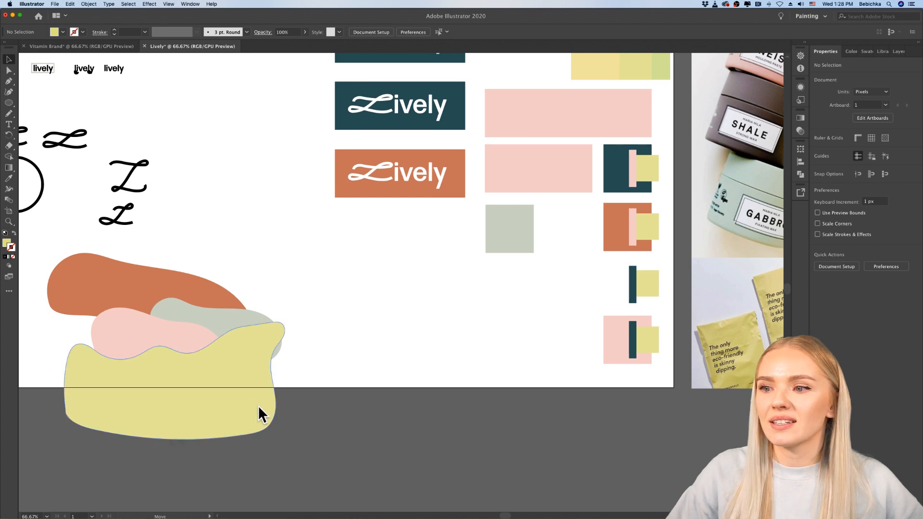
drag(260, 412, 283, 421)
click(401, 335)
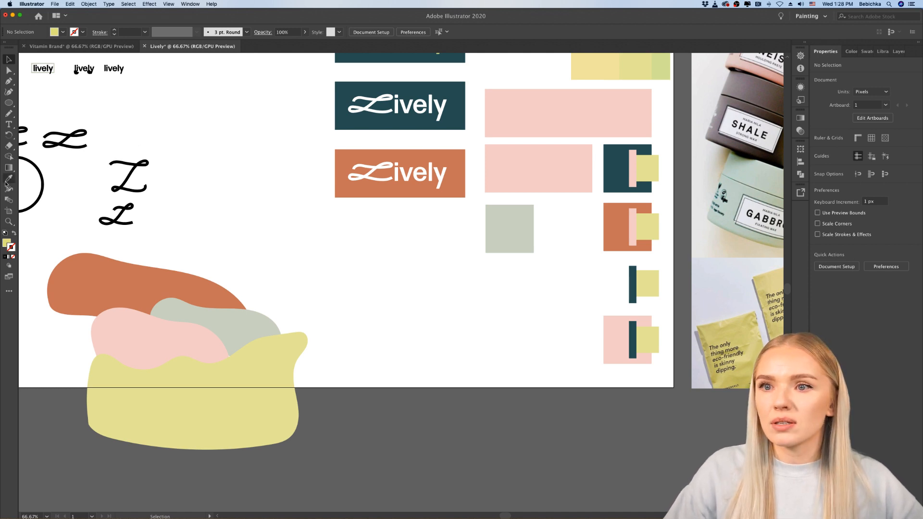
Step: Draw a closed drop-like shape about 255 by 313 px and fill it with the pale yellow from the gradated swatch
click(9, 114)
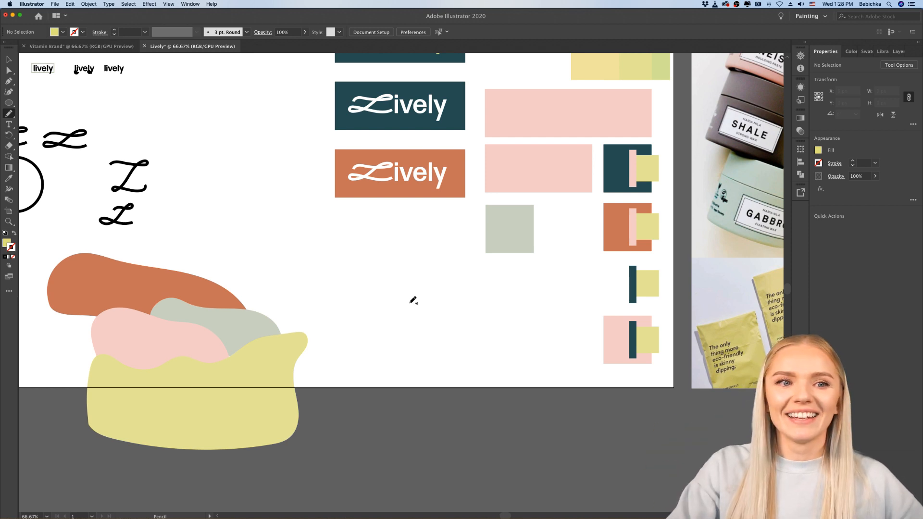
mouse_move(368, 338)
mouse_down()
mouse_move(365, 288)
mouse_move(423, 236)
mouse_move(443, 272)
mouse_move(450, 332)
mouse_move(388, 348)
mouse_move(377, 340)
mouse_up()
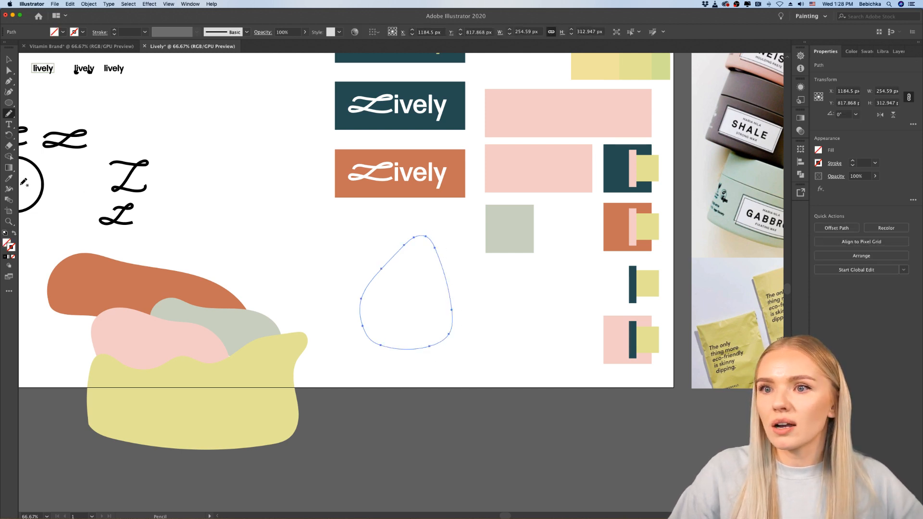
click(8, 179)
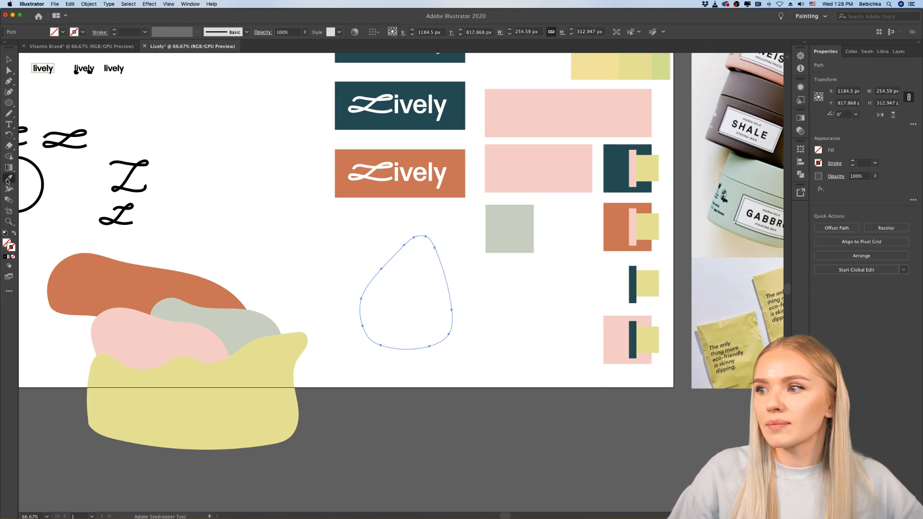
click(597, 63)
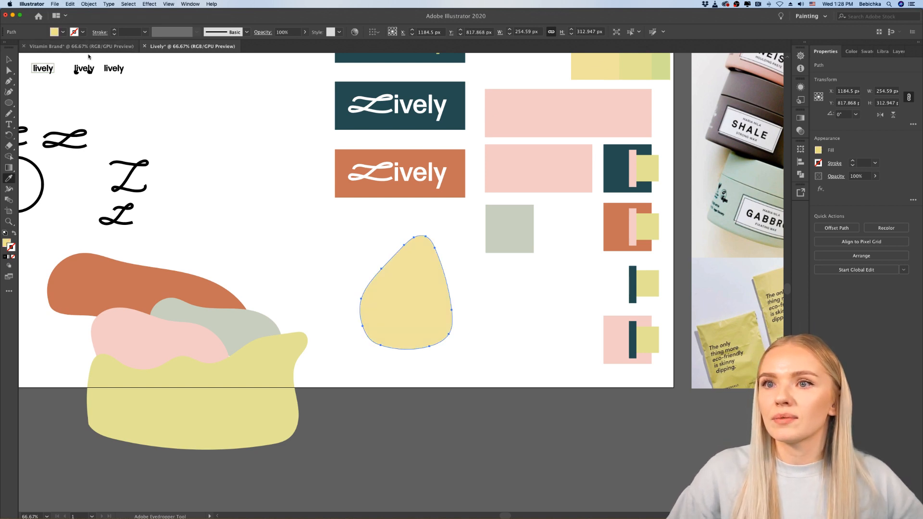
Step: Place the pale yellow drop shape over the right end of the yellow-green shape
key(v)
drag(397, 303, 288, 408)
click(380, 375)
scroll(380, 374, down, 1)
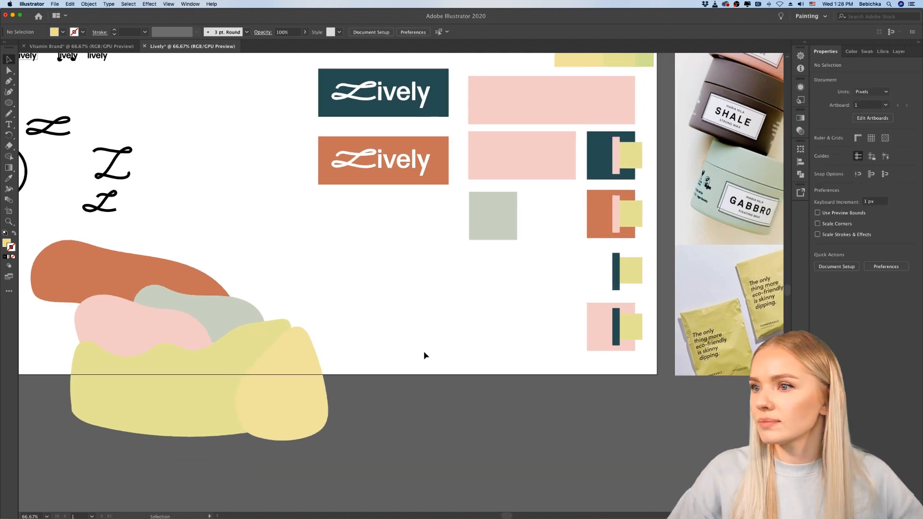
Step: Draw a closed blob about 436 by 213 px with the Pencil tool and fill it with the dark teal swatch colour
scroll(425, 355, up, 3)
scroll(424, 355, up, 2)
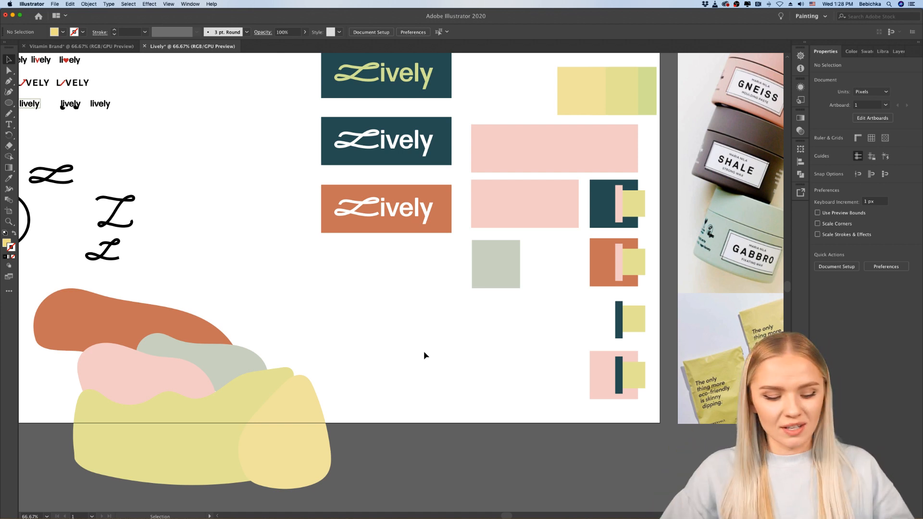
click(8, 113)
mouse_move(401, 369)
mouse_down()
mouse_move(377, 305)
mouse_move(450, 303)
mouse_move(531, 340)
mouse_move(494, 371)
mouse_move(403, 368)
mouse_up()
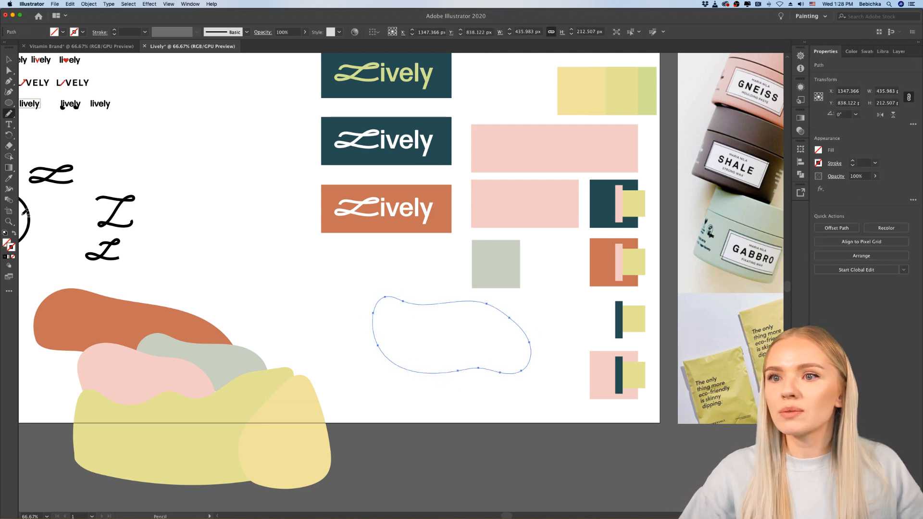
click(9, 178)
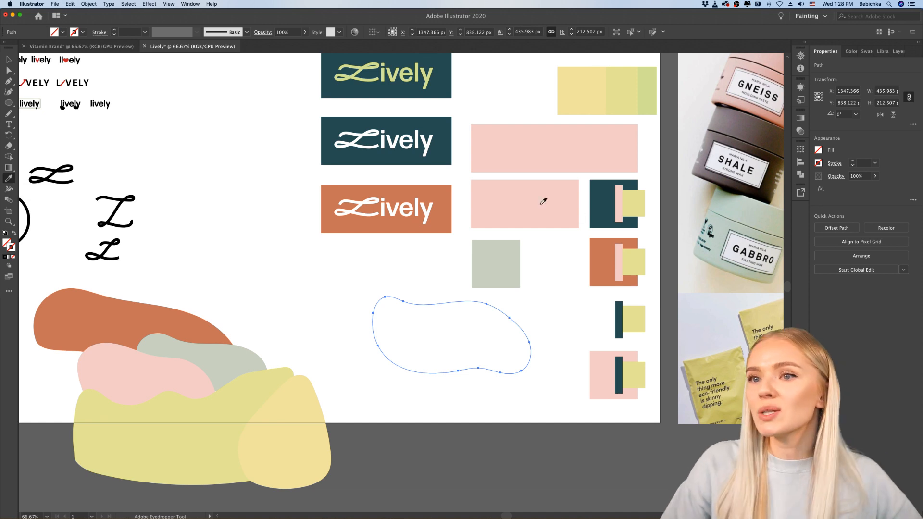
click(597, 190)
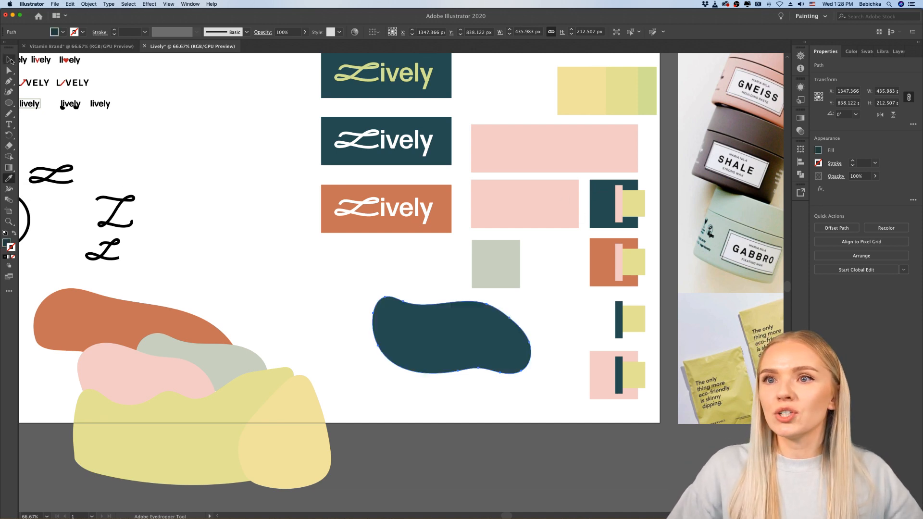
Step: Place the dark teal blob at the front of the stack, overlapping the lower edges of both yellow shapes
click(9, 59)
drag(481, 365, 216, 481)
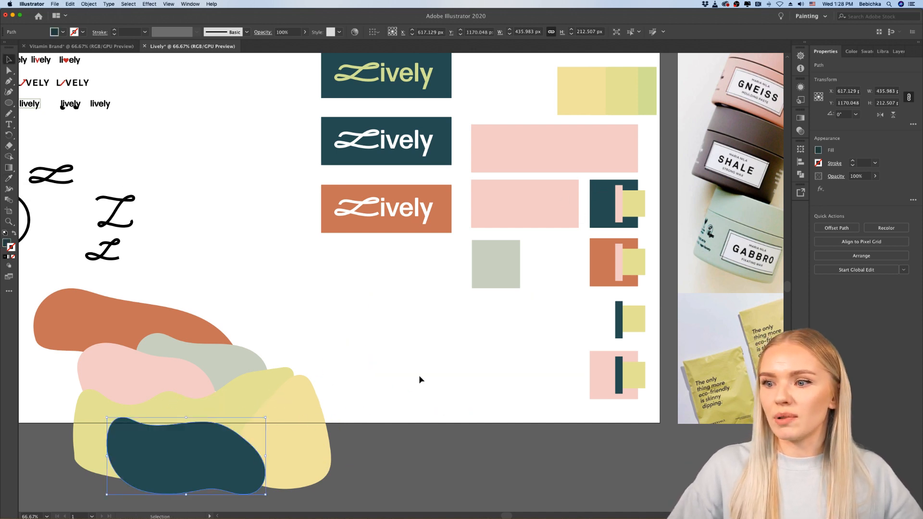
click(419, 376)
scroll(417, 376, down, 2)
click(248, 358)
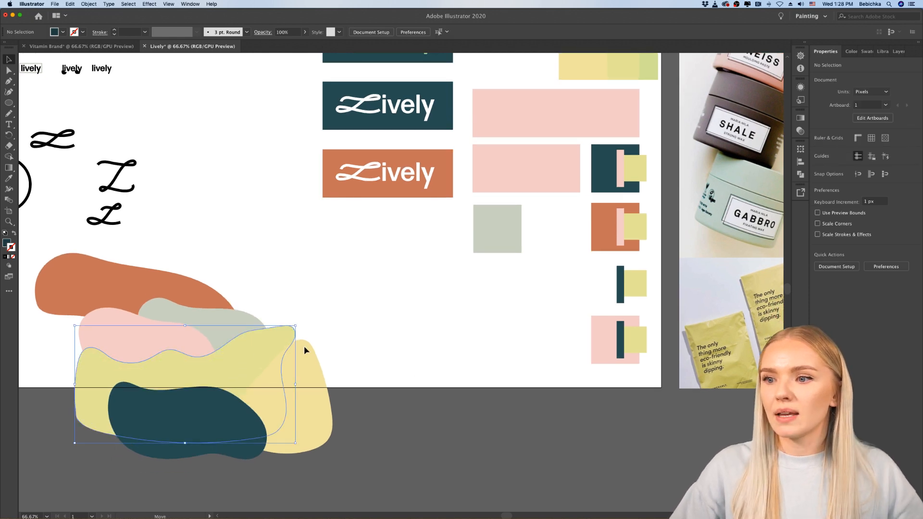
click(426, 363)
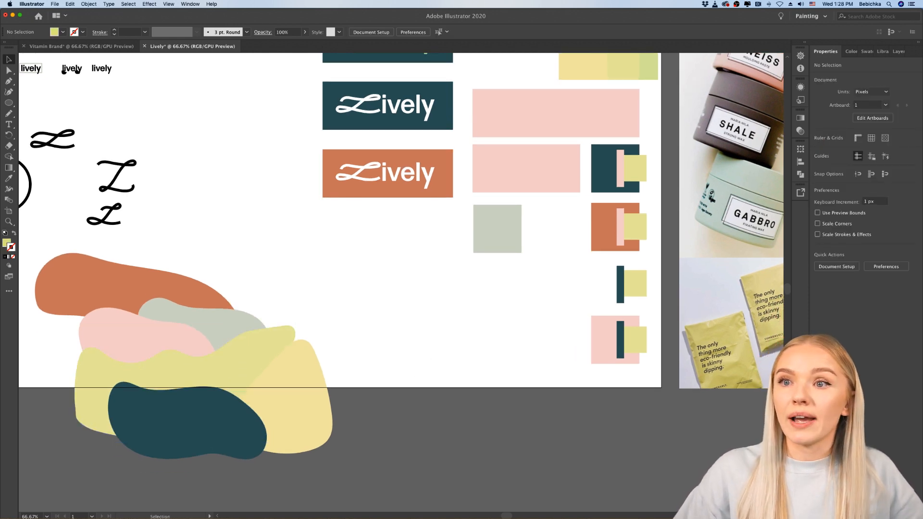
Step: Draw an open, wavy freehand line about 870 by 354 px descending to the right across the empty area below the logos
click(9, 114)
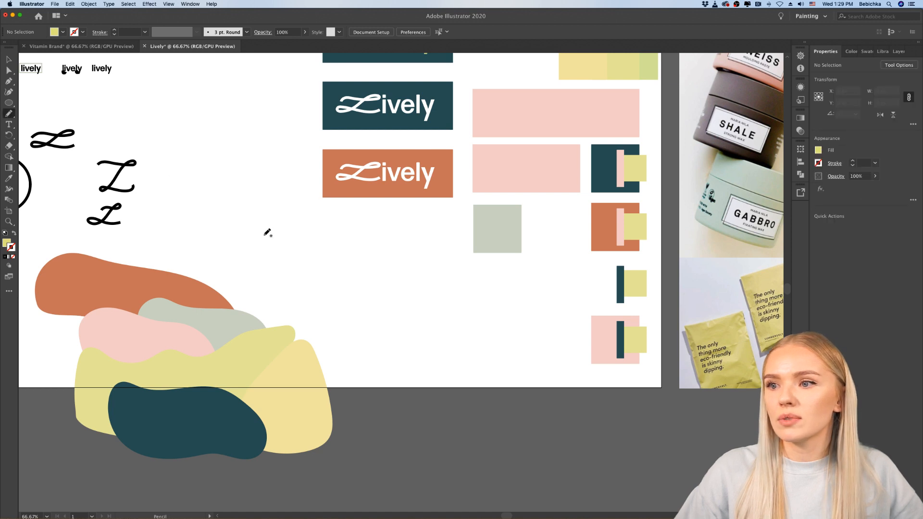
mouse_move(263, 234)
mouse_down()
mouse_move(302, 235)
mouse_move(408, 304)
mouse_move(581, 355)
mouse_up()
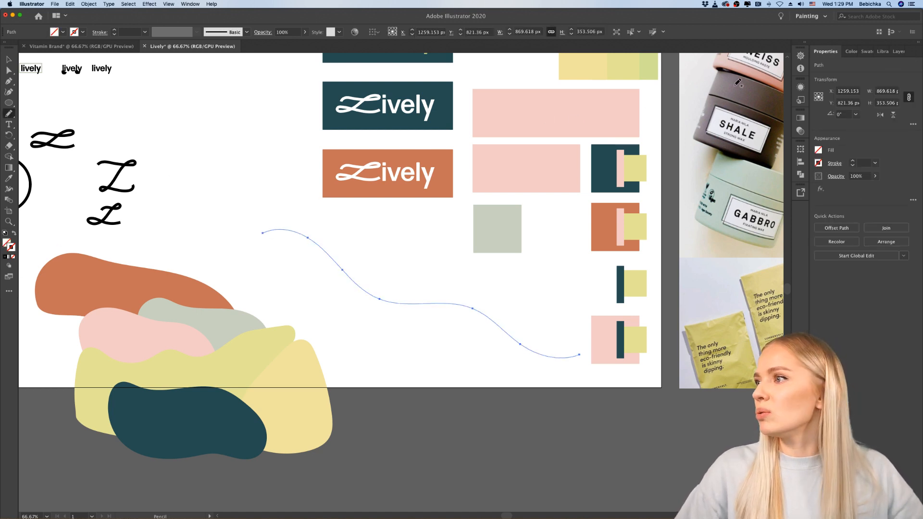
Step: Set the stroke weight of the wavy freehand line to 18 pt
click(876, 163)
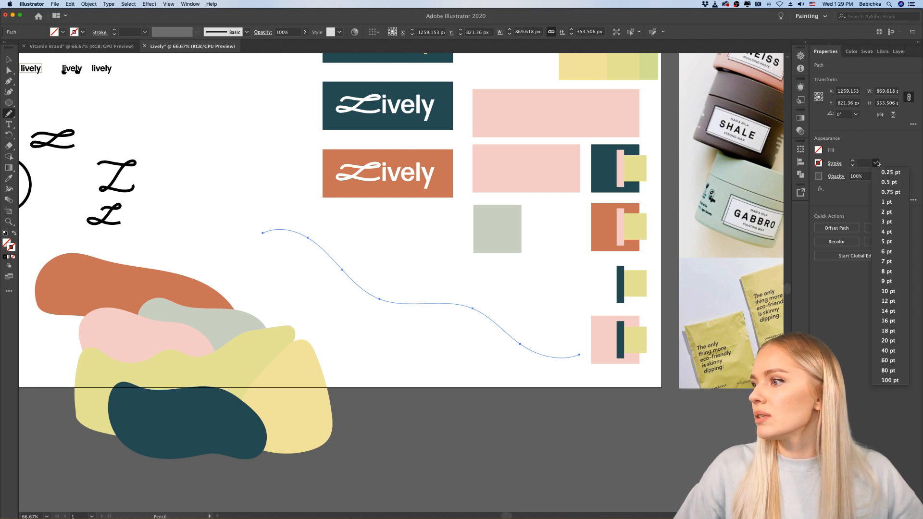
click(883, 280)
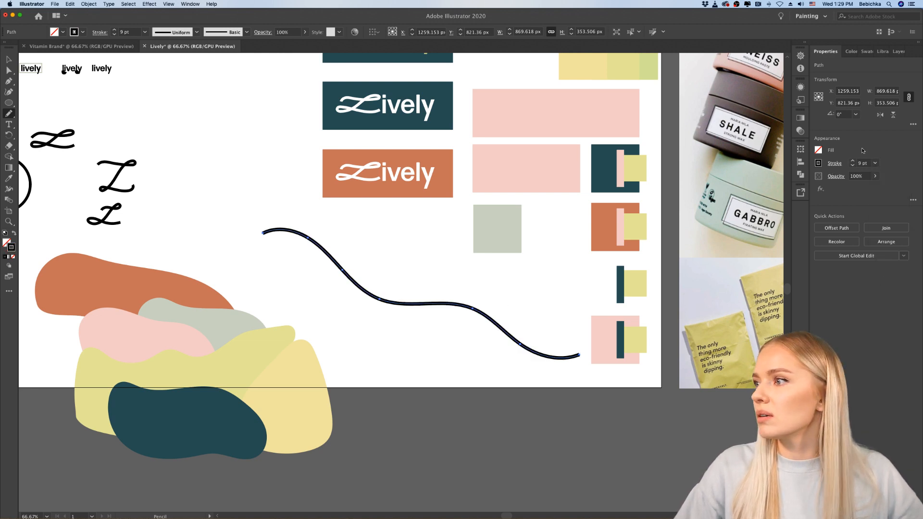
click(875, 163)
click(889, 331)
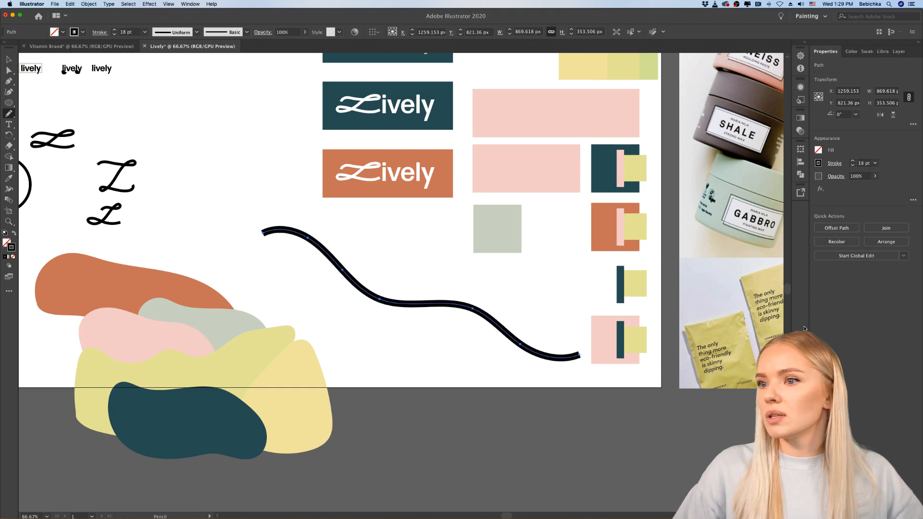
Step: Colour the wavy line's stroke dark brown from the colour theme in the Vitamin Brand library
click(10, 181)
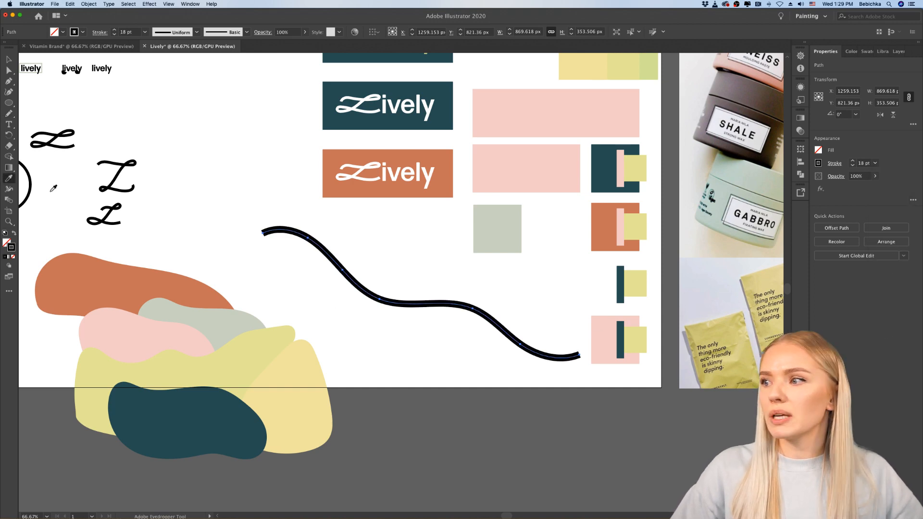
scroll(610, 251, right, 2)
scroll(609, 251, down, 2)
scroll(609, 251, right, 6)
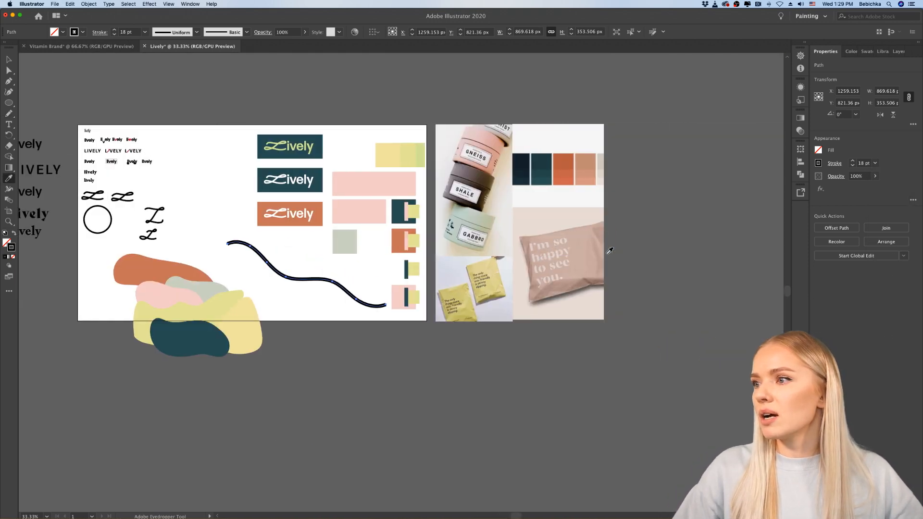
scroll(610, 251, left, 2)
scroll(611, 250, left, 3)
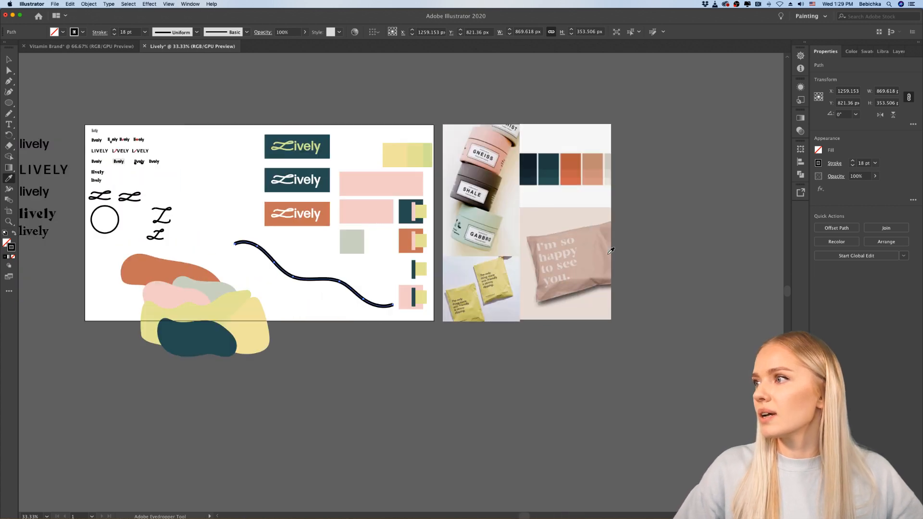
click(883, 51)
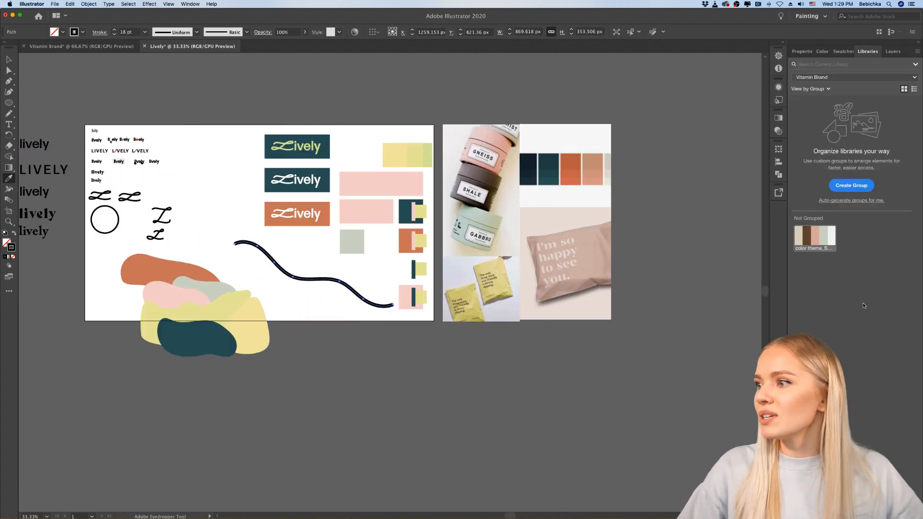
click(825, 236)
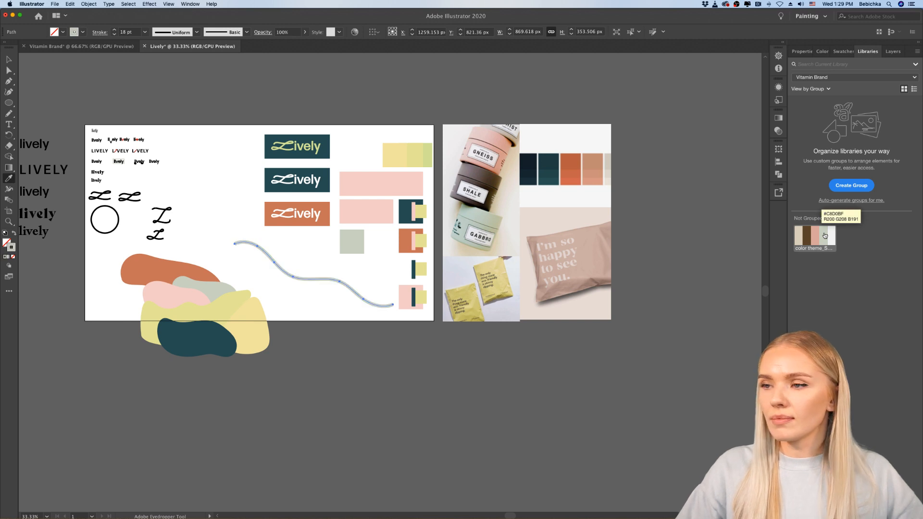
click(811, 239)
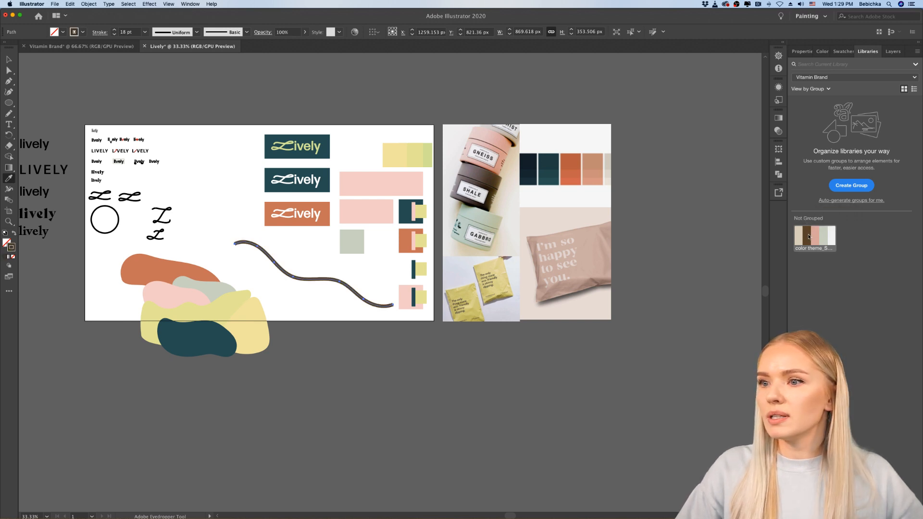
Step: Move the brown wavy line onto the blob composition, running diagonally from the orange shape to the pale yellow one
click(9, 59)
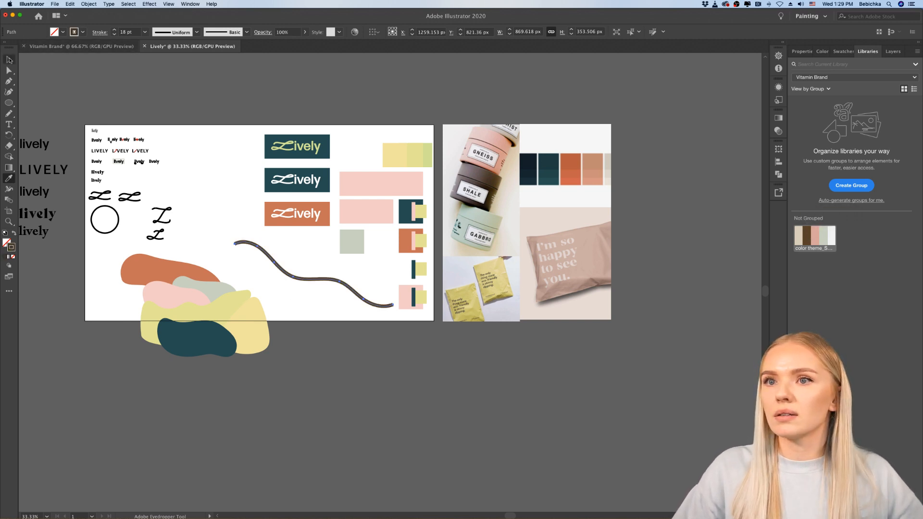
click(258, 340)
scroll(261, 306, up, 2)
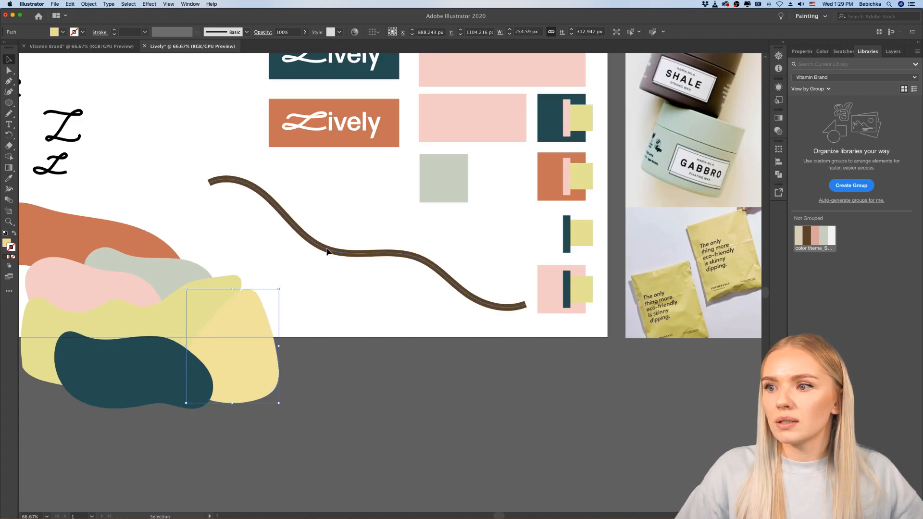
mouse_move(325, 249)
mouse_down()
mouse_move(179, 325)
mouse_move(129, 329)
mouse_up()
scroll(144, 327, left, 5)
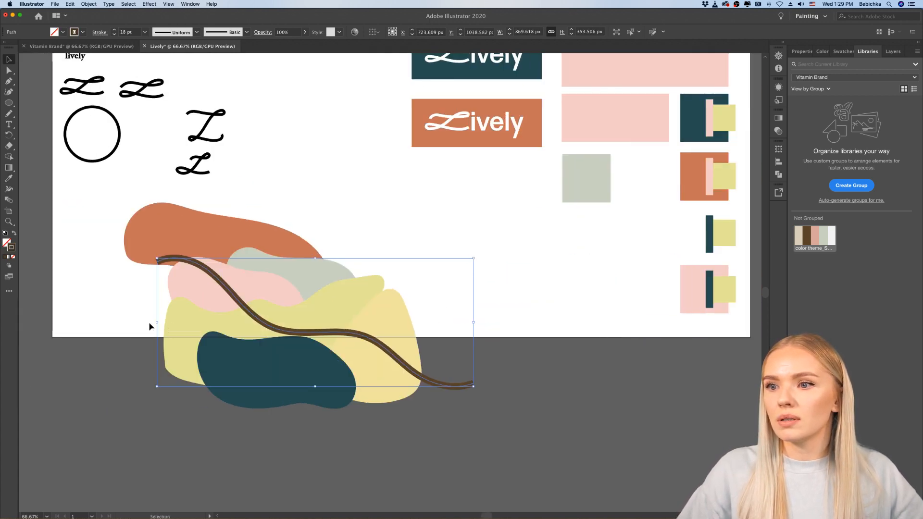
mouse_move(197, 265)
mouse_down()
mouse_move(136, 264)
mouse_move(168, 252)
mouse_up()
click(472, 326)
Step: Bring the yellow-green, pale yellow and dark teal shapes to the front, so they cover the lower part of the brown line
click(295, 332)
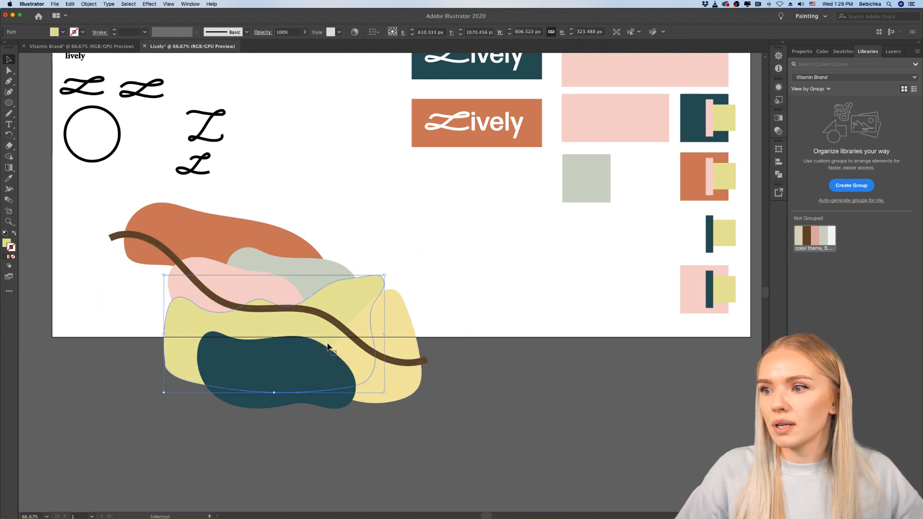
shift+click(397, 383)
right_click(307, 377)
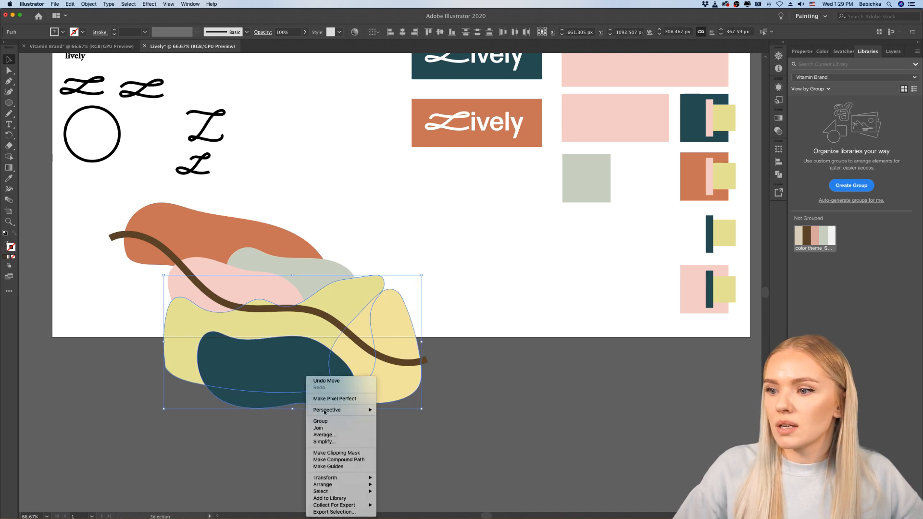
mouse_move(336, 485)
click(399, 484)
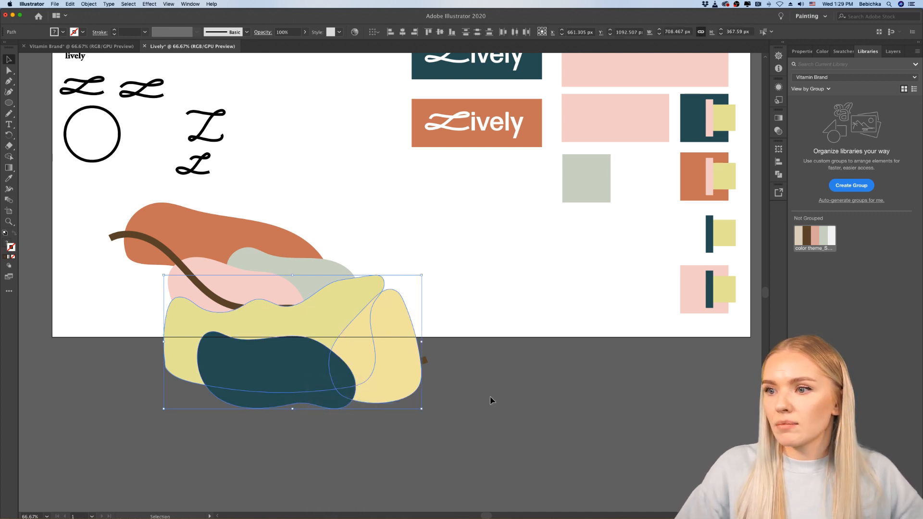
click(490, 400)
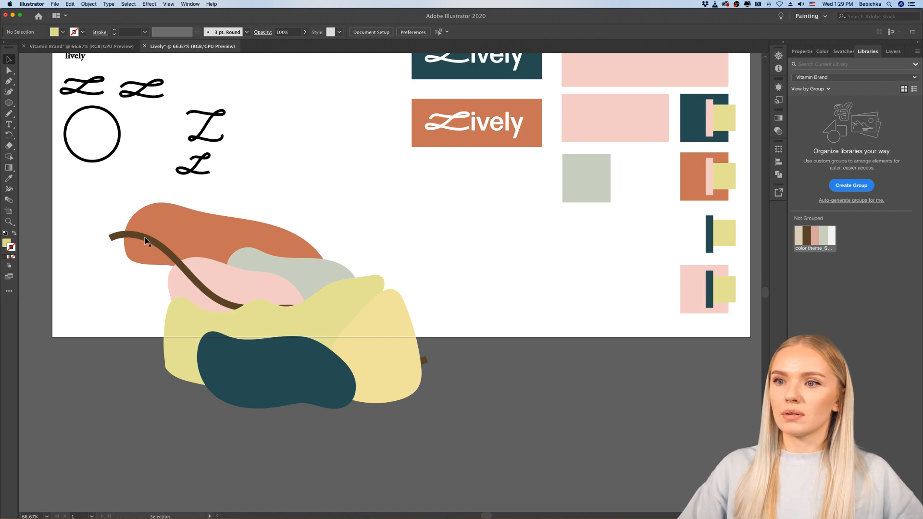
Step: Shift the brown line slightly down behind the yellow shapes, keeping its horizontal position
click(113, 236)
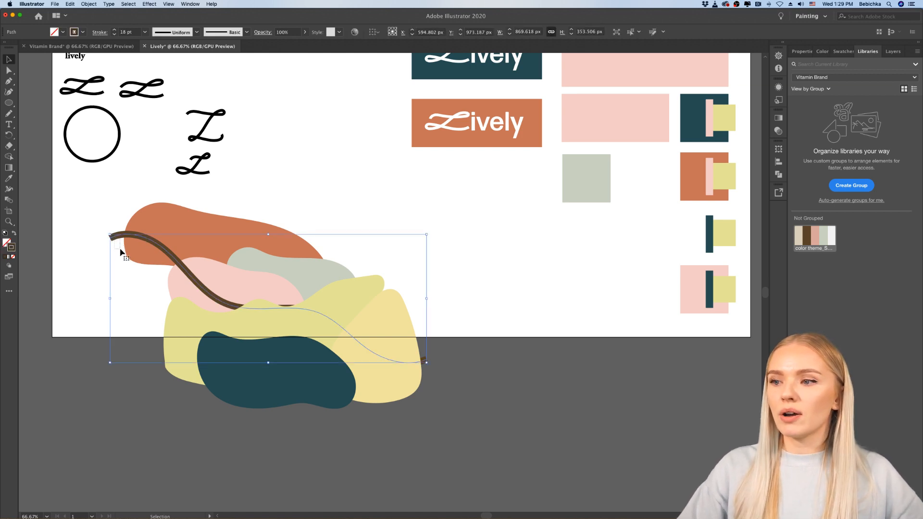
drag(150, 242, 175, 260)
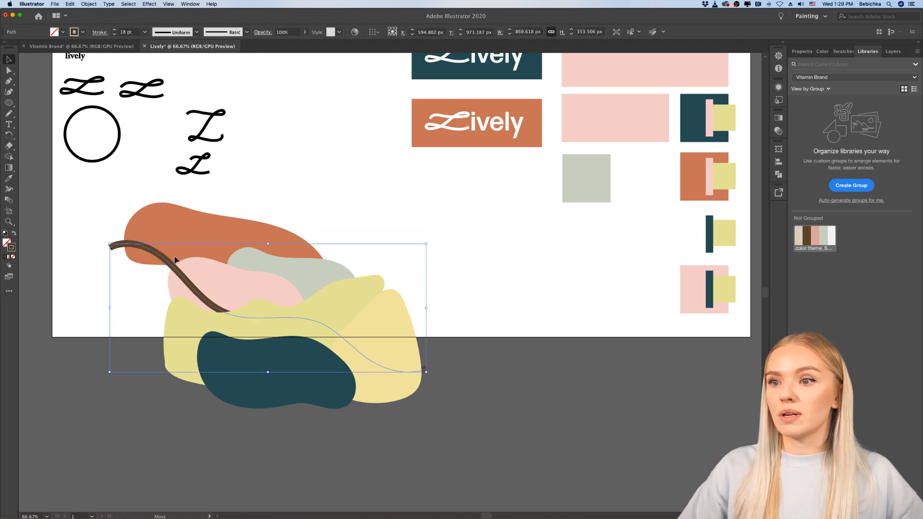
click(507, 345)
scroll(516, 324, right, 3)
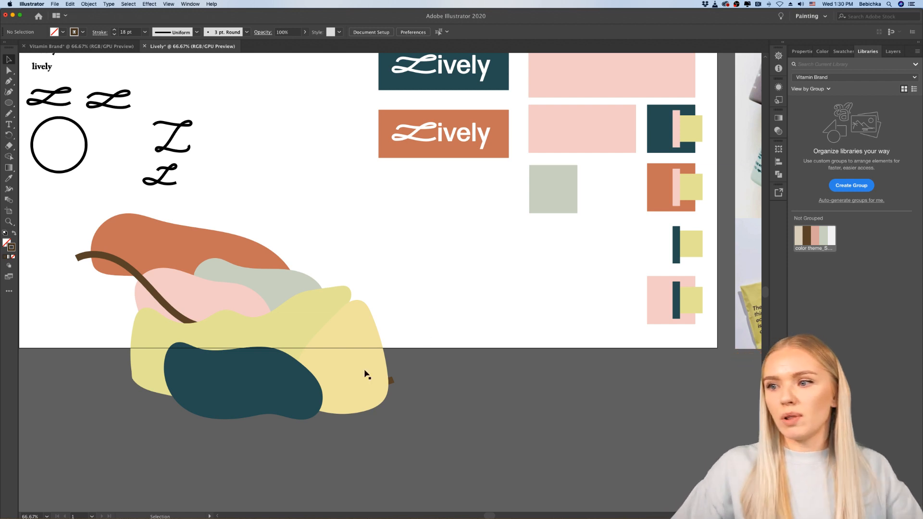
Step: Compare the blob composition with the logo colour tests, packaging reference photos and palette on the neighbouring artboard
click(323, 313)
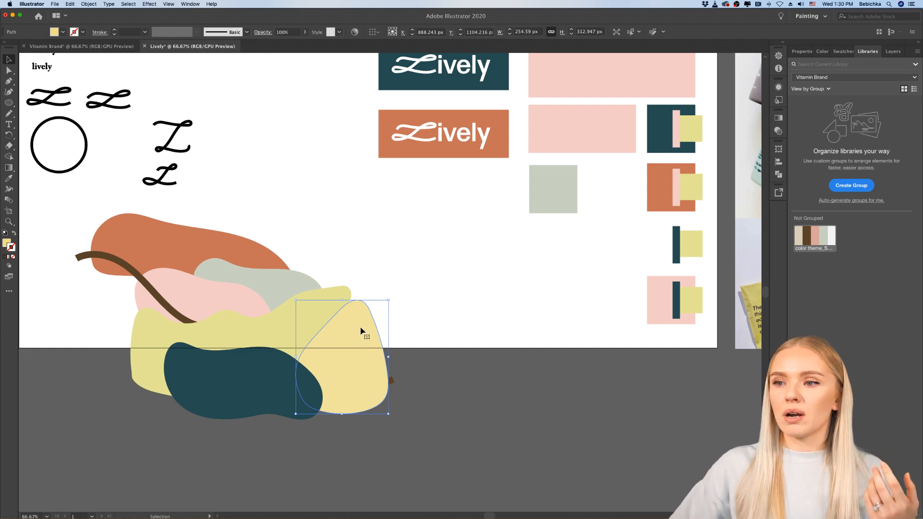
click(144, 248)
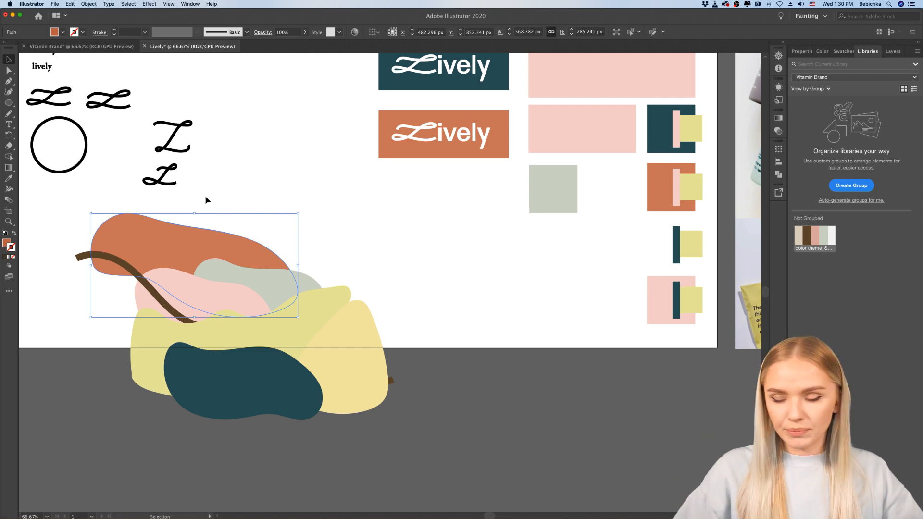
click(460, 287)
scroll(461, 287, right, 2)
scroll(460, 286, right, 10)
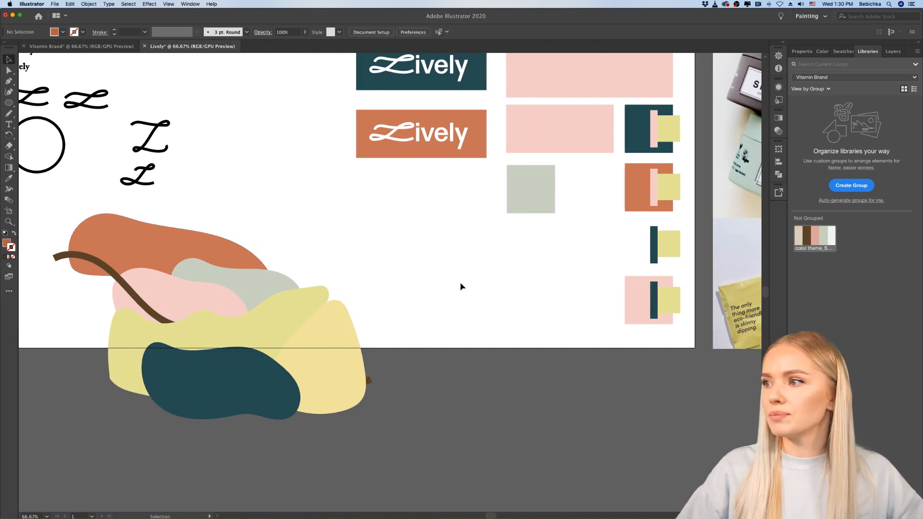
scroll(461, 287, right, 3)
scroll(460, 287, up, 5)
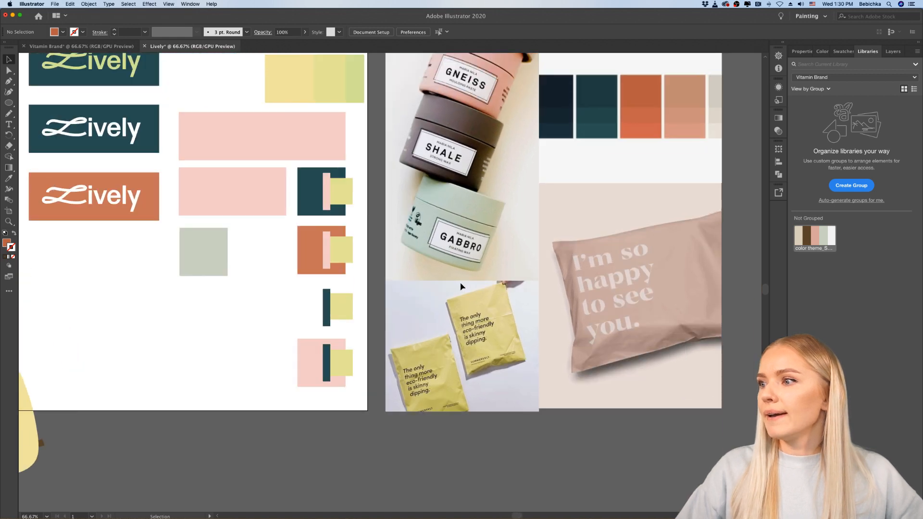
scroll(460, 286, left, 3)
scroll(460, 286, right, 2)
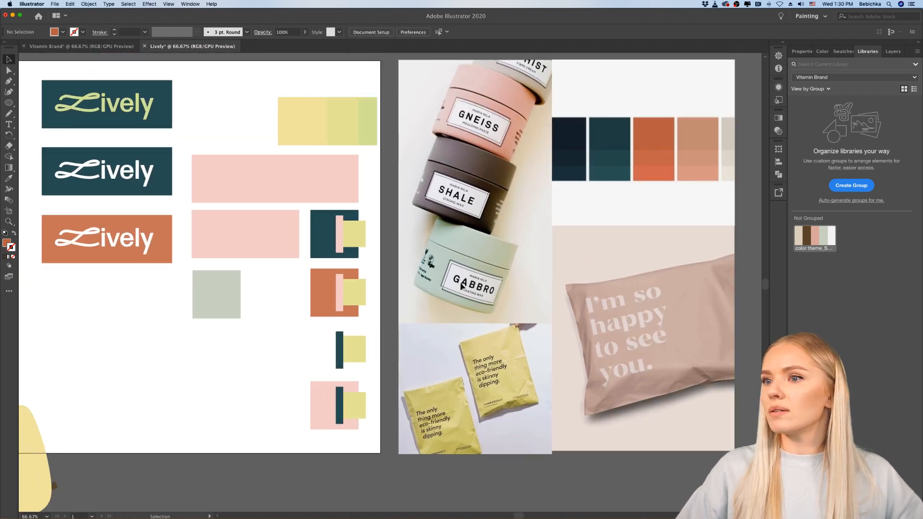
scroll(460, 287, left, 12)
scroll(460, 286, down, 3)
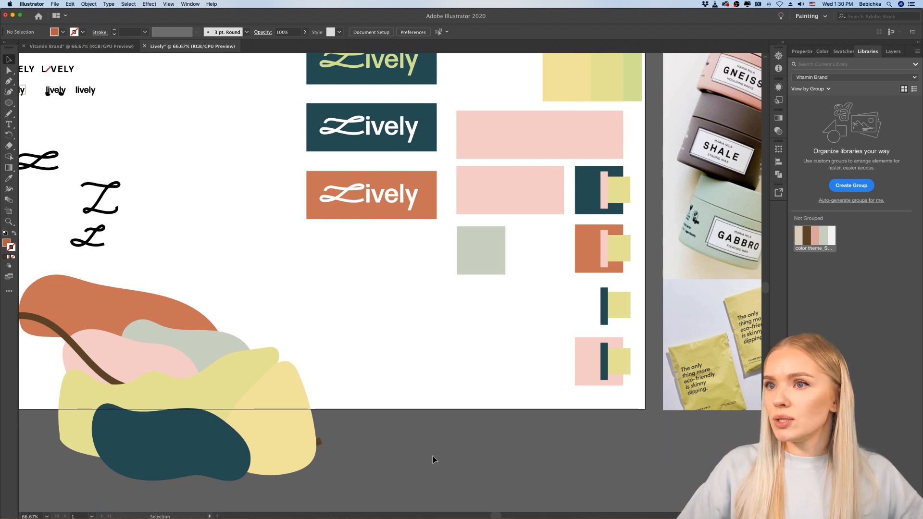
Step: Switch to Chrome, reload the Discord challenge channel and look through its latest posts
mouse_move(425, 509)
click(490, 510)
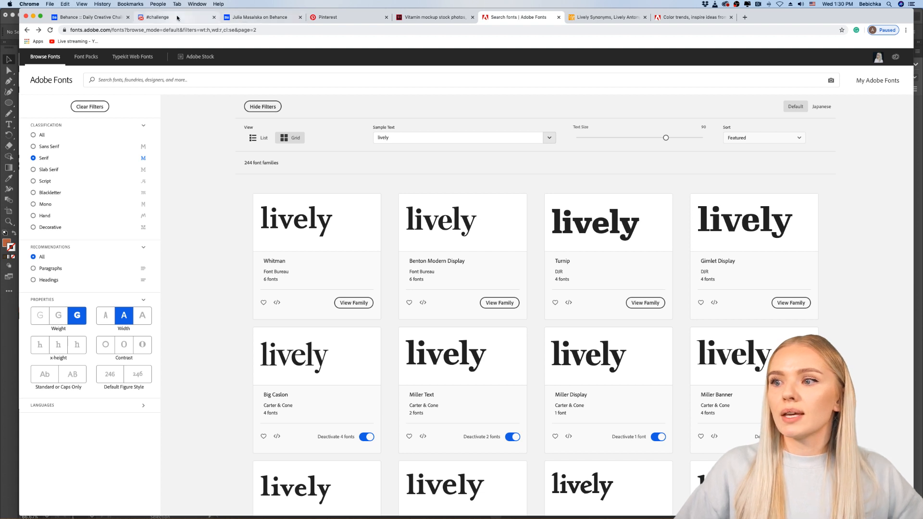
click(159, 17)
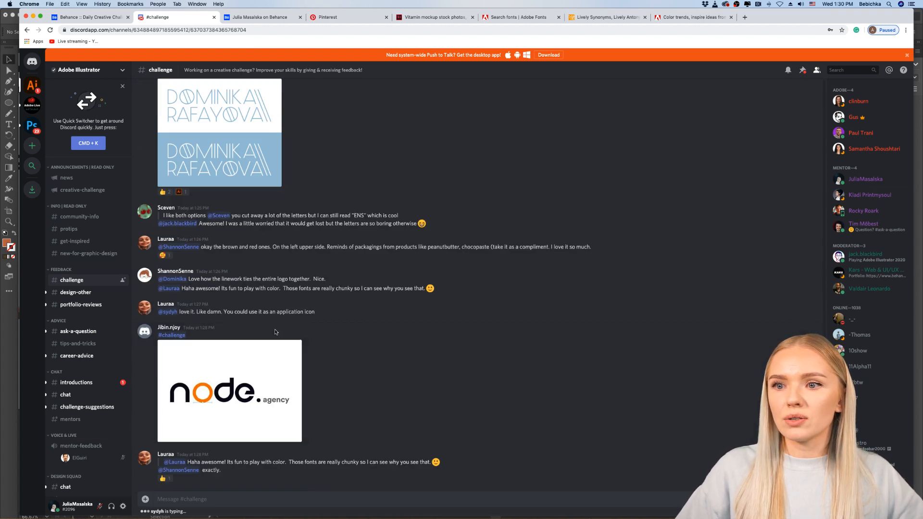
click(738, 29)
key(Return)
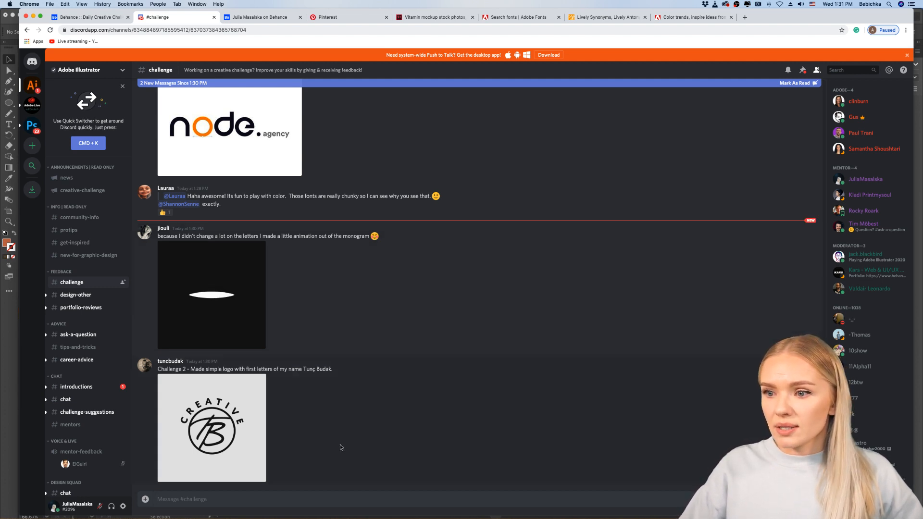
scroll(341, 447, up, 1)
scroll(319, 429, down, 1)
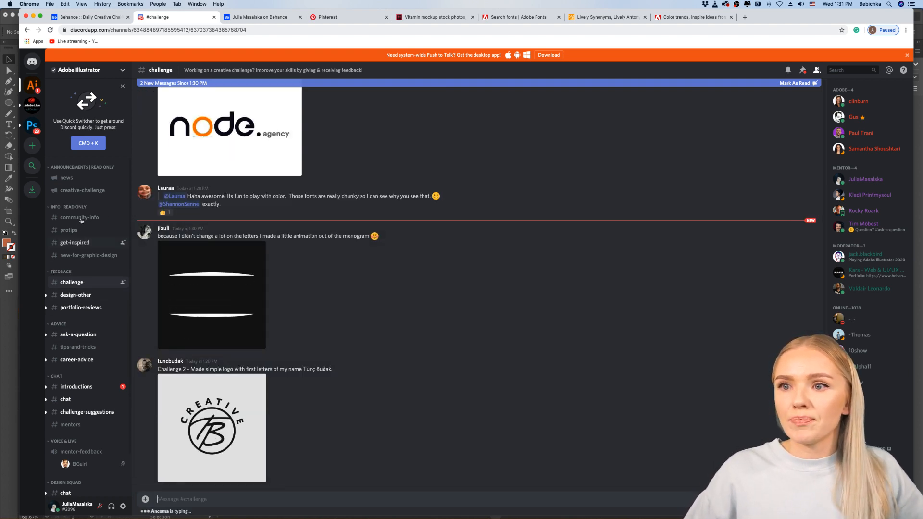
Step: Check the creative-challenge announcements and return to the challenge channel
click(76, 191)
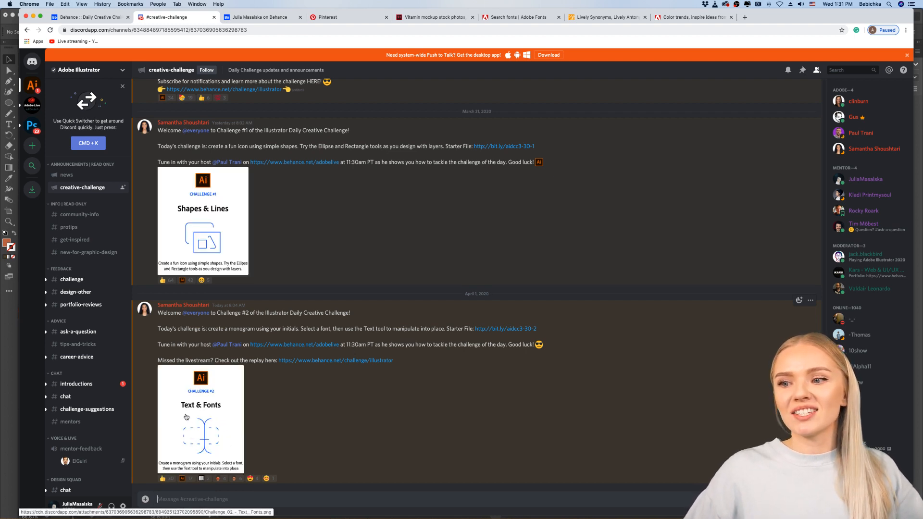
click(72, 280)
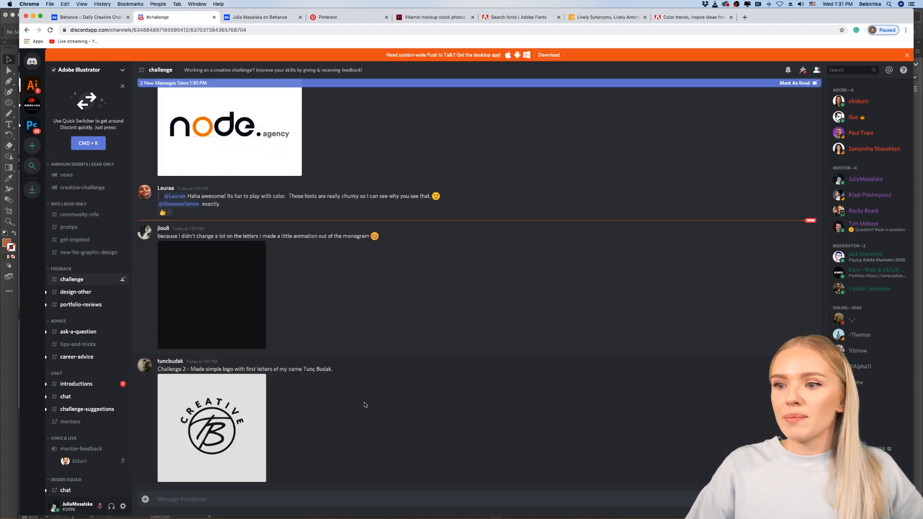
Step: Look over the recent monogram submissions and view the circular "Creative" monogram logo enlarged
scroll(365, 405, up, 2)
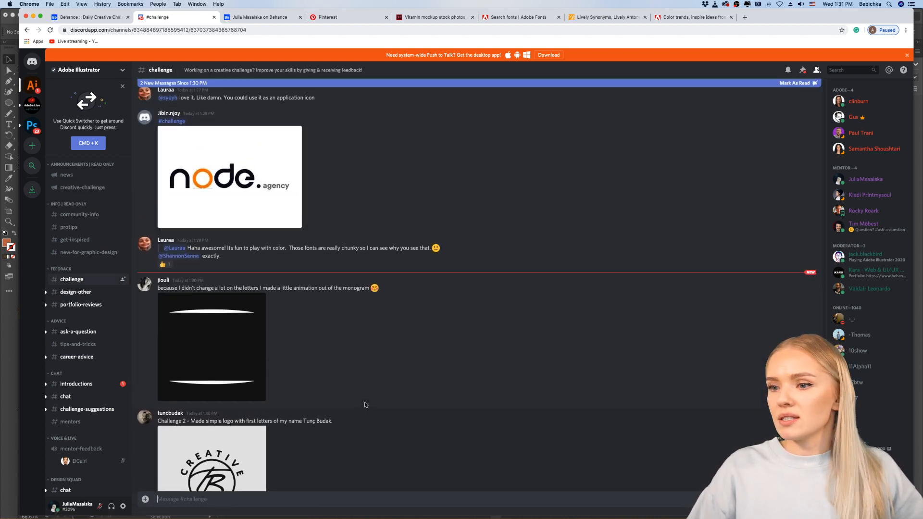
scroll(365, 405, down, 2)
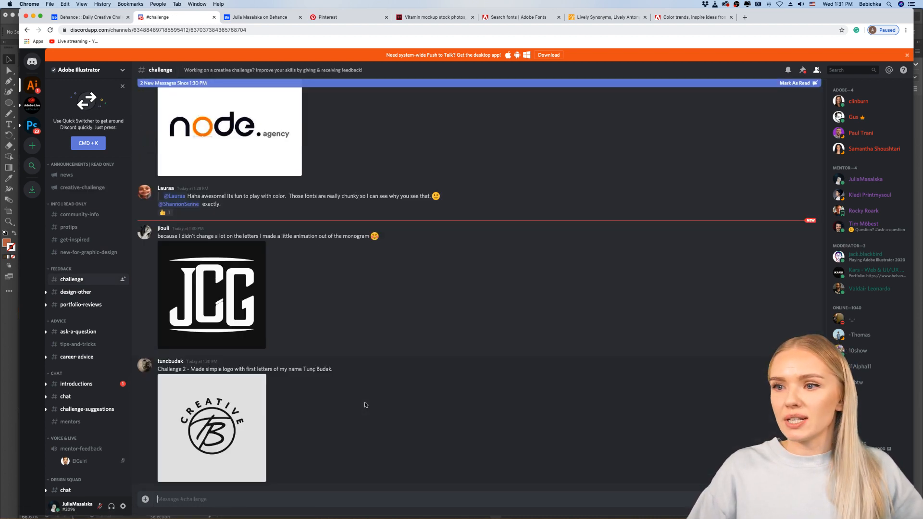
click(209, 433)
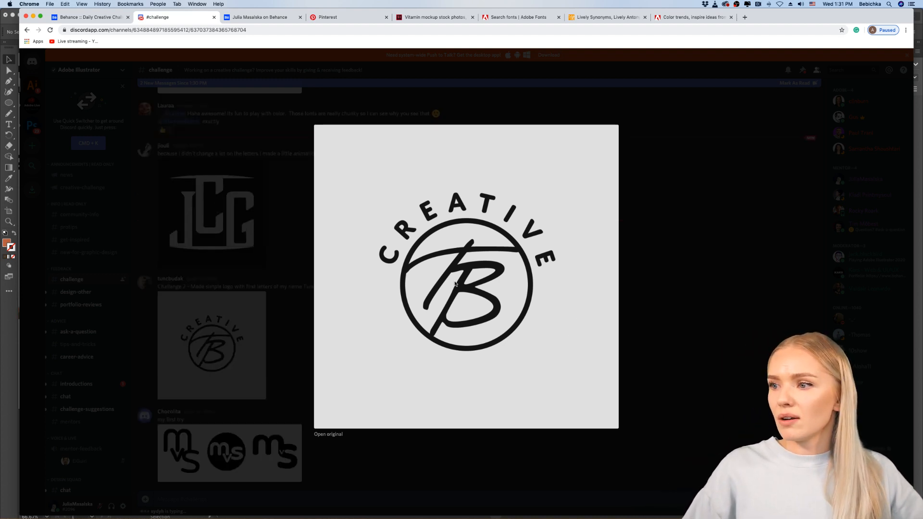
click(697, 335)
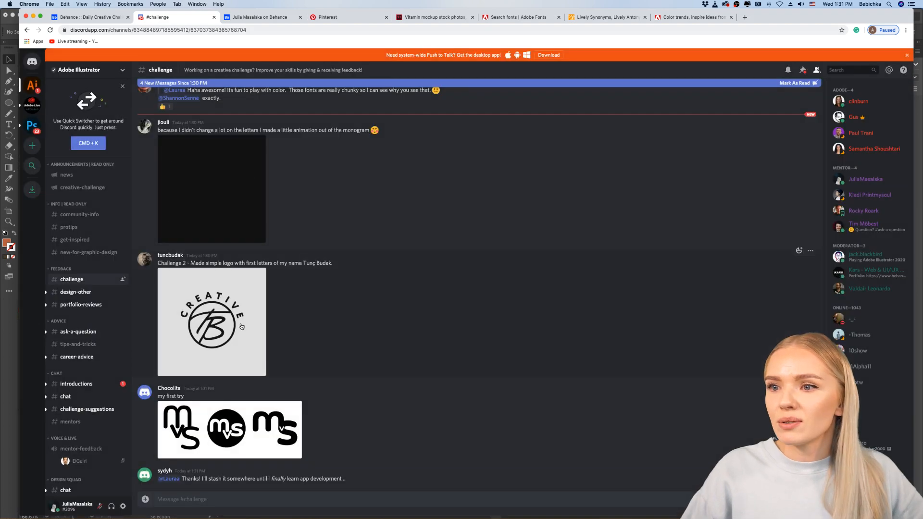
Step: Enlarge the circular "Creative" monogram once more, close it and look over the newer logo posts below it
click(219, 326)
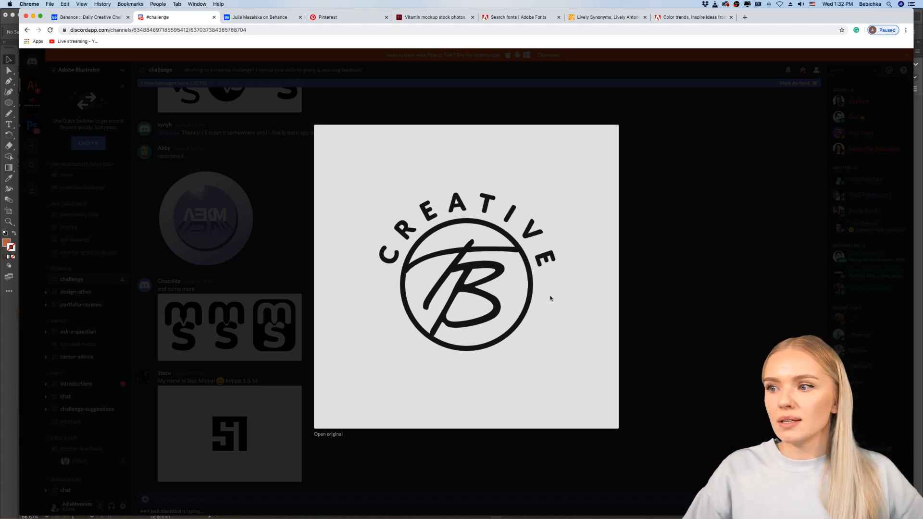
click(644, 299)
scroll(410, 435, up, 5)
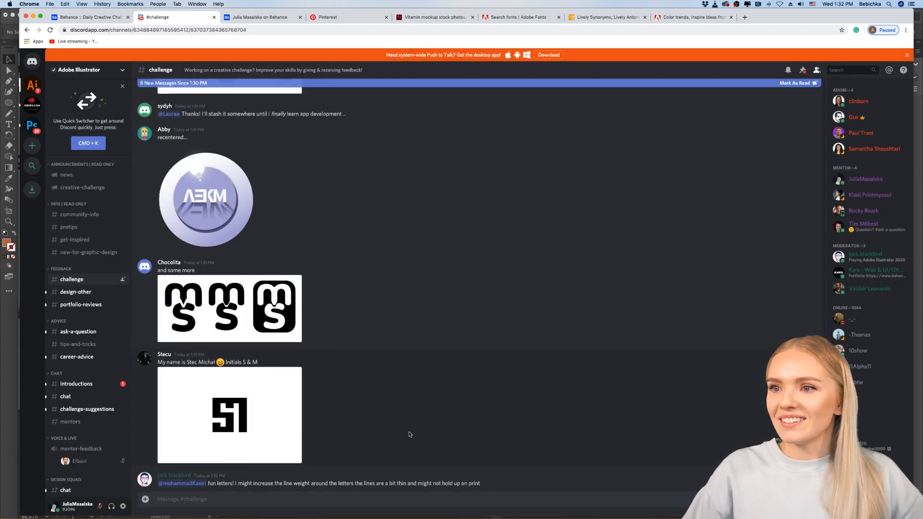
scroll(409, 435, down, 5)
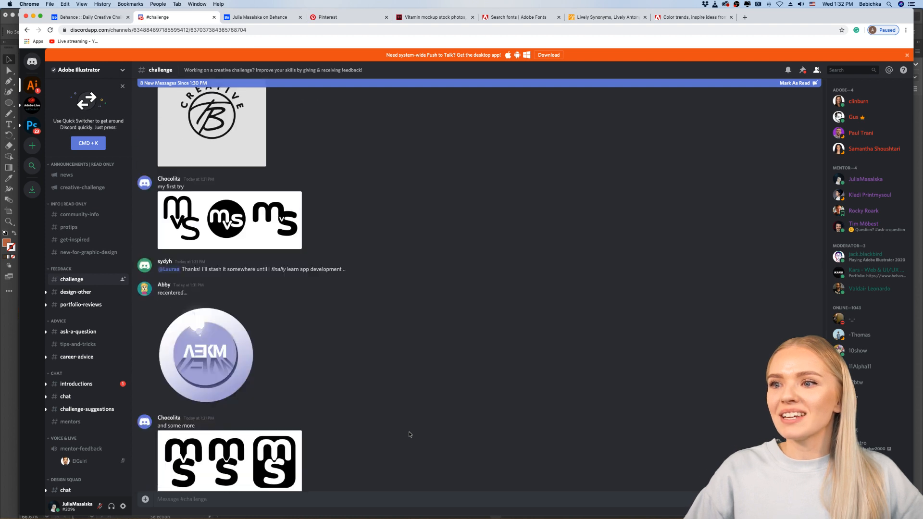
Step: Go back to the animated JCG monogram post, watch the animation enlarged and close the preview
scroll(410, 435, up, 7)
scroll(409, 435, up, 6)
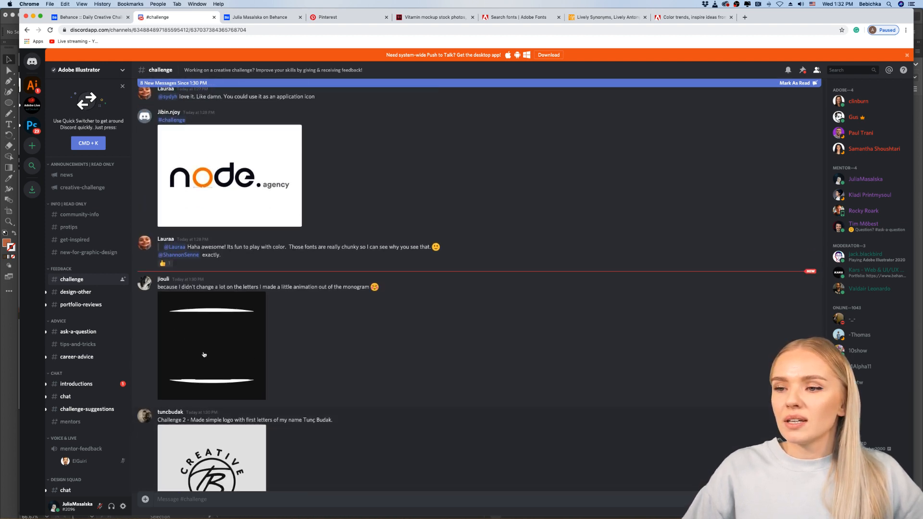
click(204, 354)
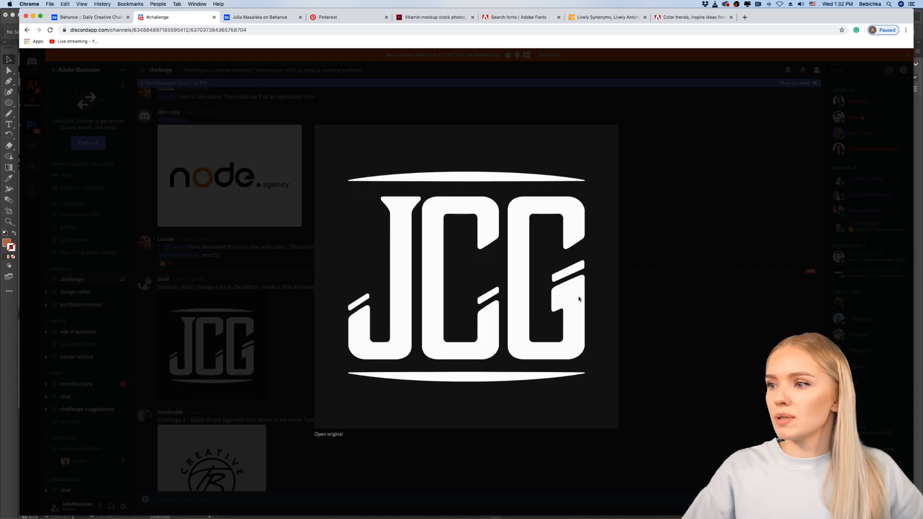
click(629, 307)
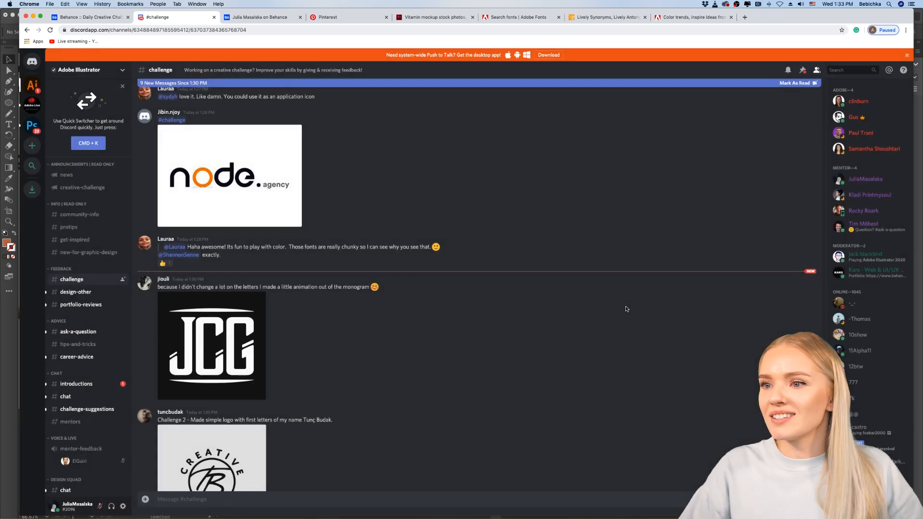
Step: Look through the posts around the animated monogram and view the "node.agency" logo submission enlarged
scroll(488, 374, up, 1)
scroll(487, 375, down, 2)
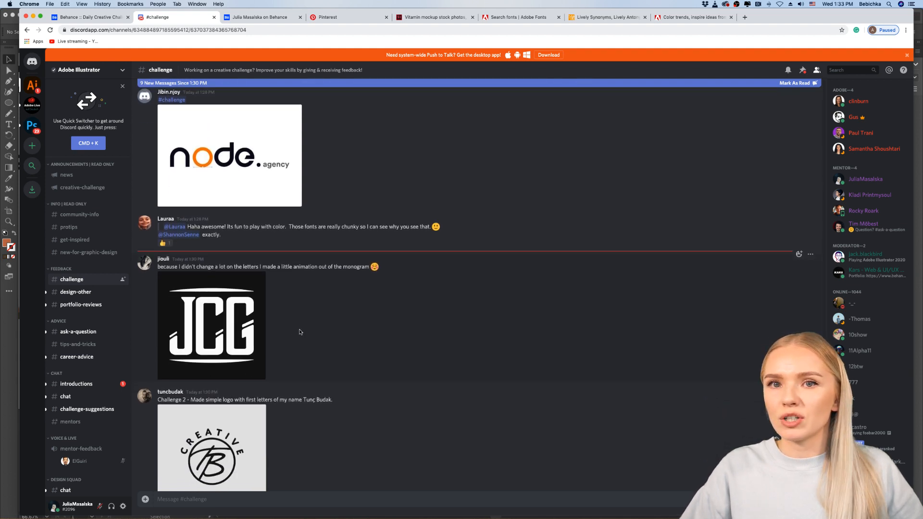
scroll(299, 329, down, 1)
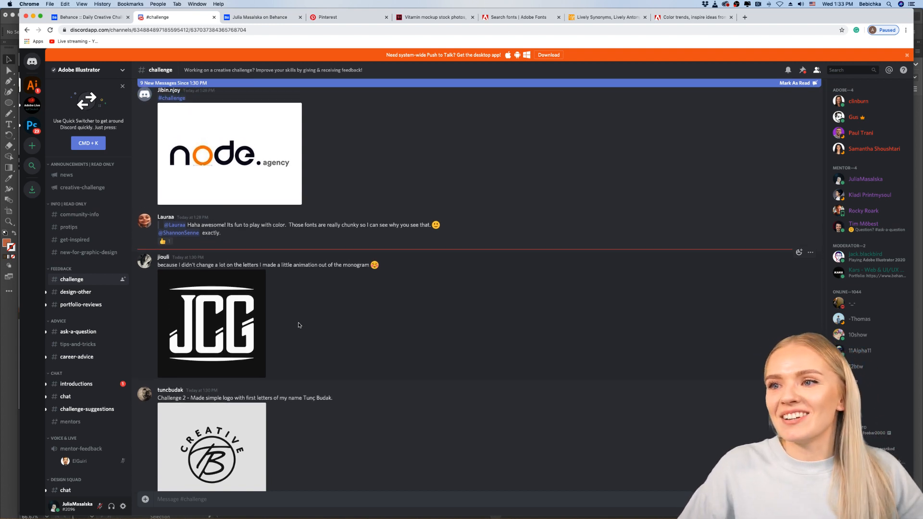
scroll(298, 325, up, 2)
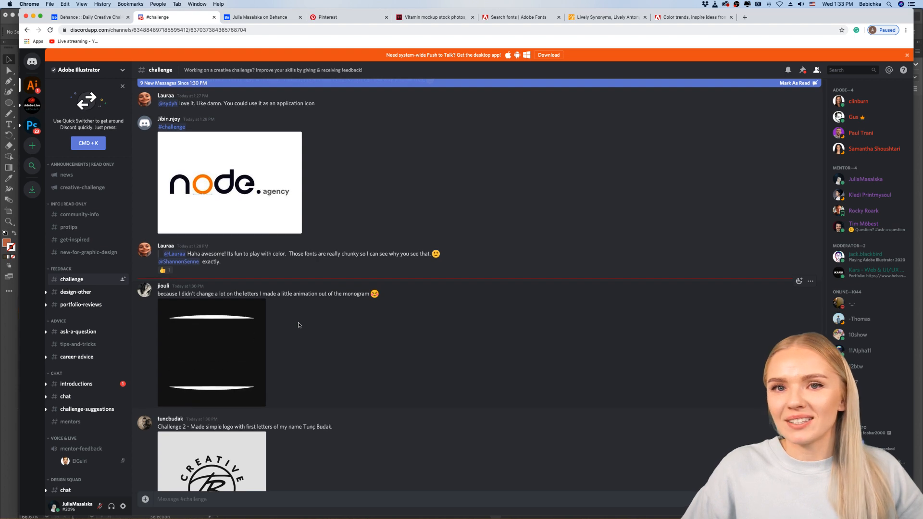
scroll(298, 325, down, 1)
scroll(298, 325, up, 5)
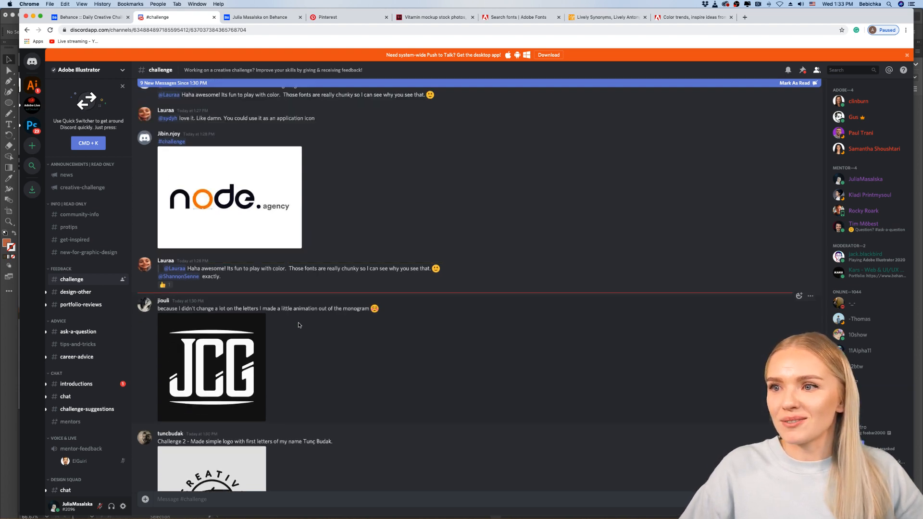
scroll(260, 293, up, 1)
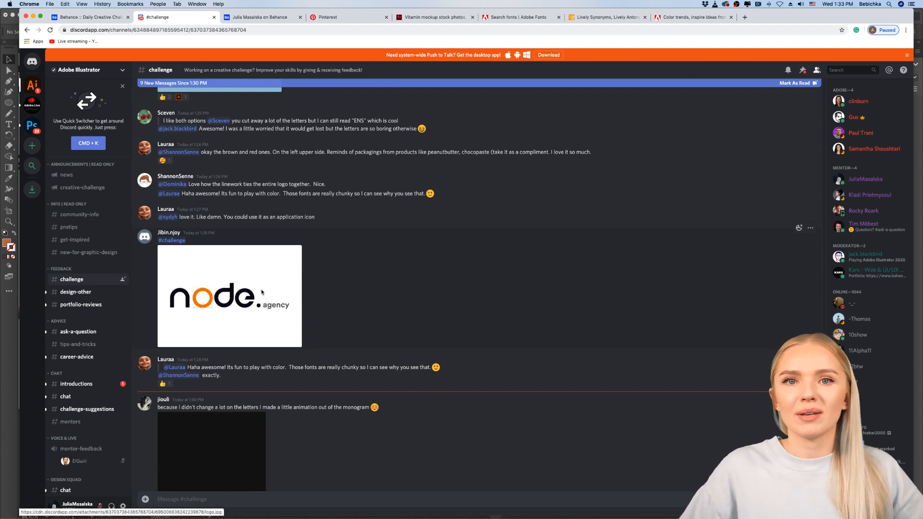
click(262, 293)
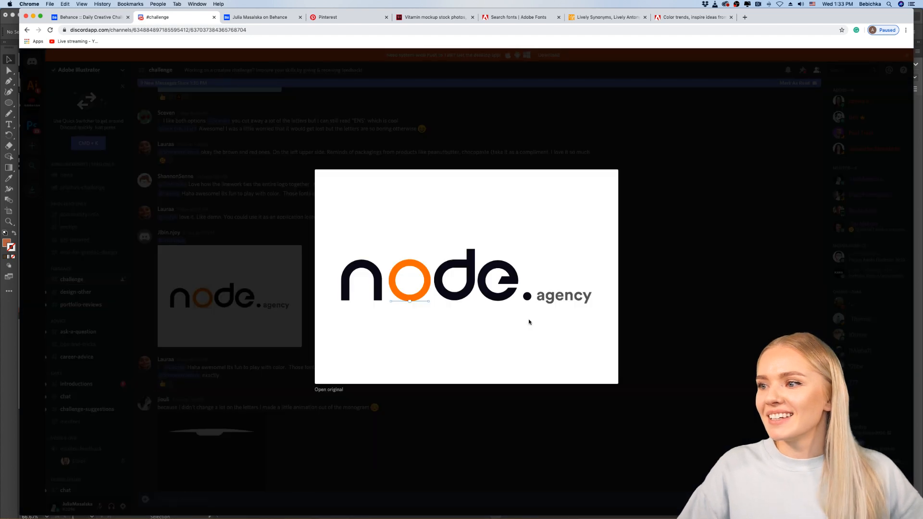
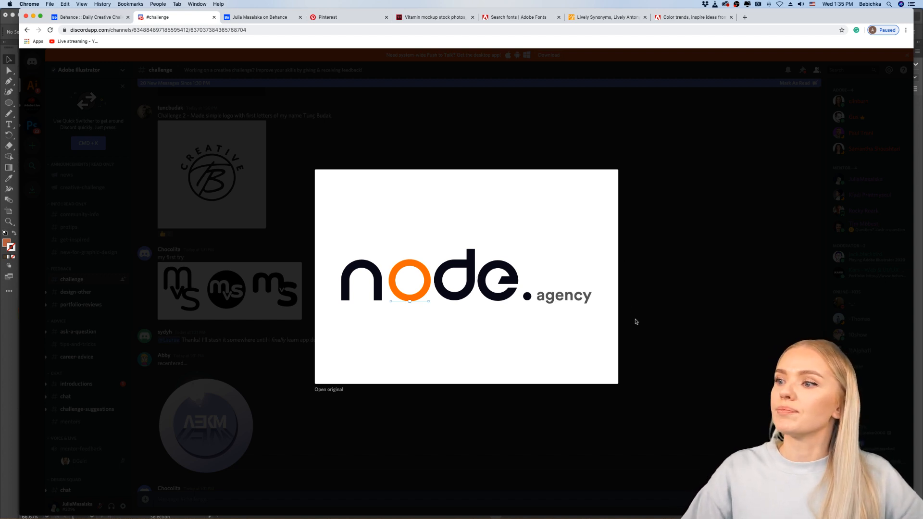
Step: Close the "node.agency" preview, find the thin-line name logo in blue and white among the earlier posts, and view it enlarged
click(561, 395)
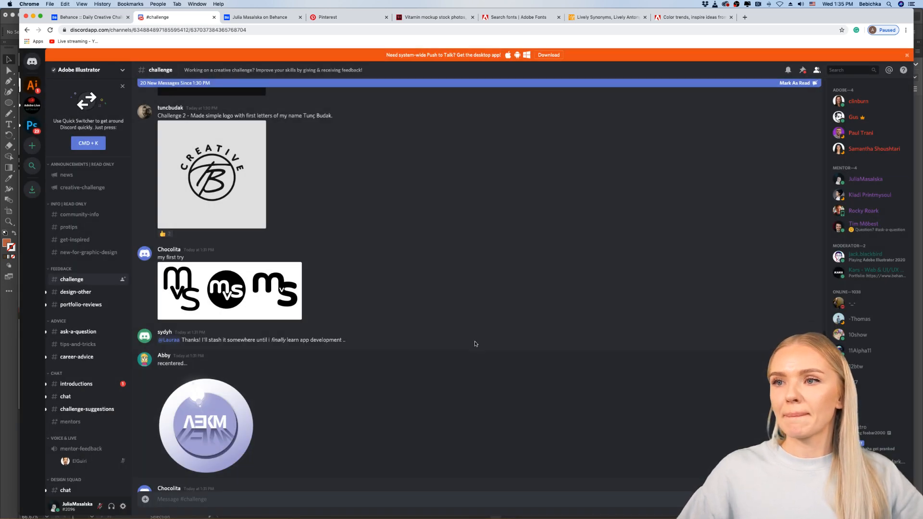
scroll(475, 344, up, 5)
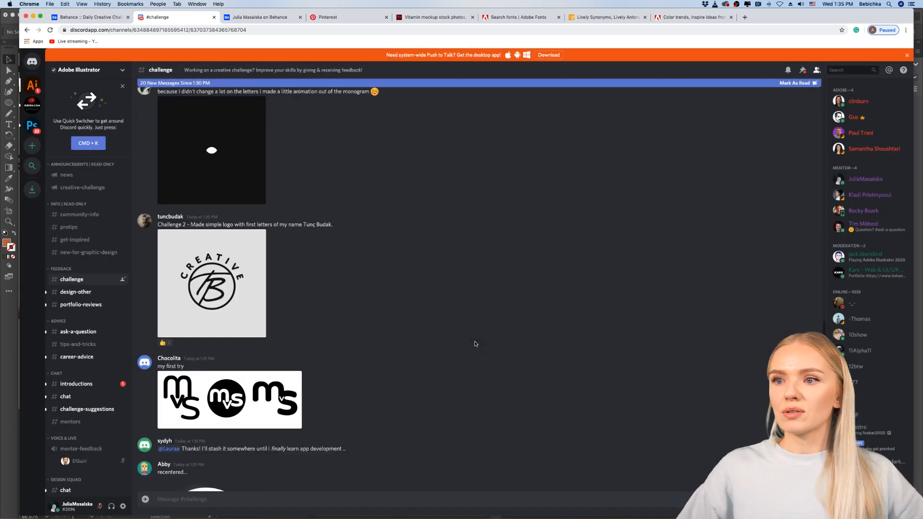
scroll(475, 343, up, 1)
scroll(475, 344, up, 4)
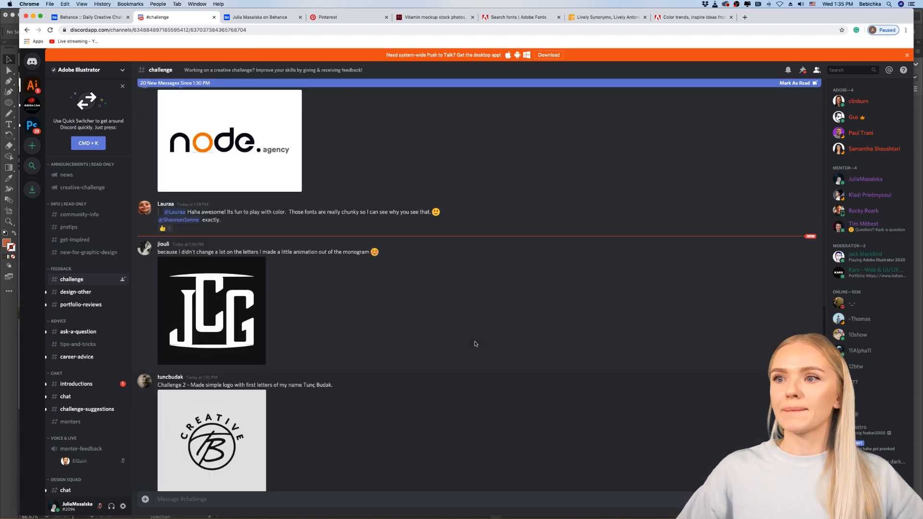
scroll(475, 344, up, 7)
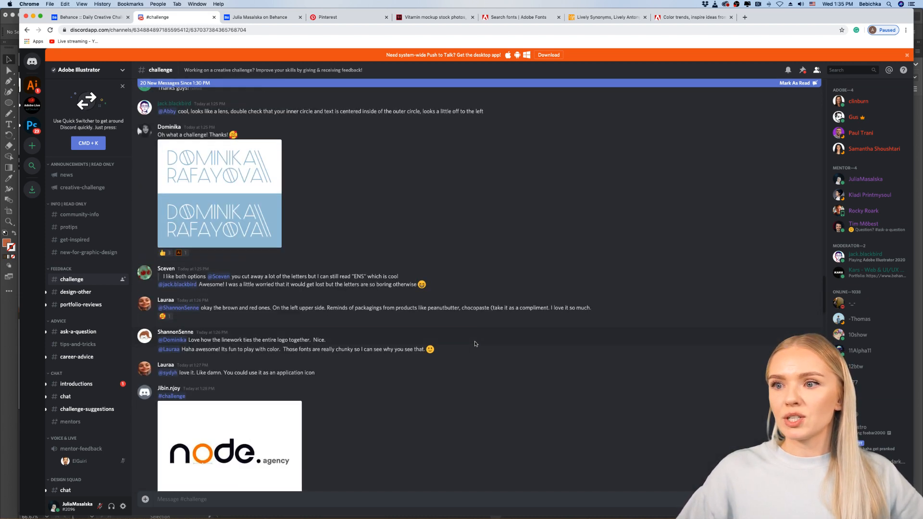
scroll(475, 344, up, 2)
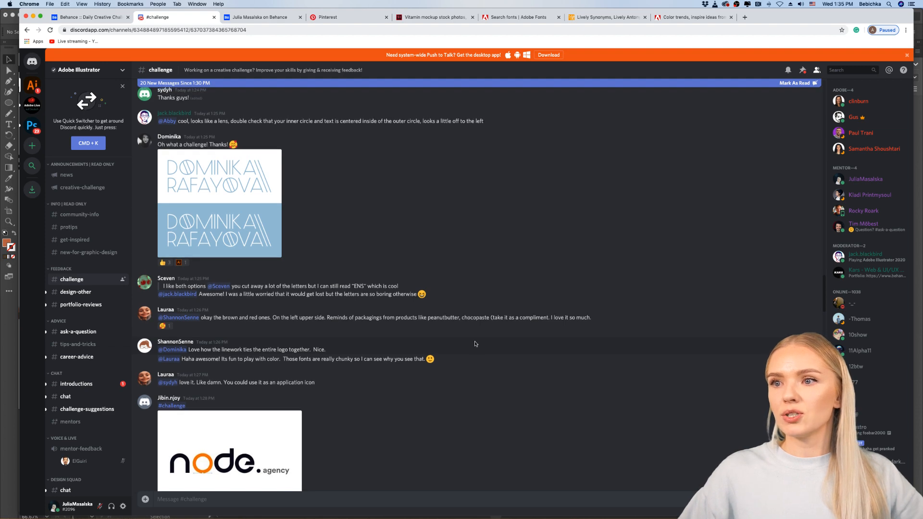
scroll(406, 332, up, 3)
scroll(229, 274, up, 1)
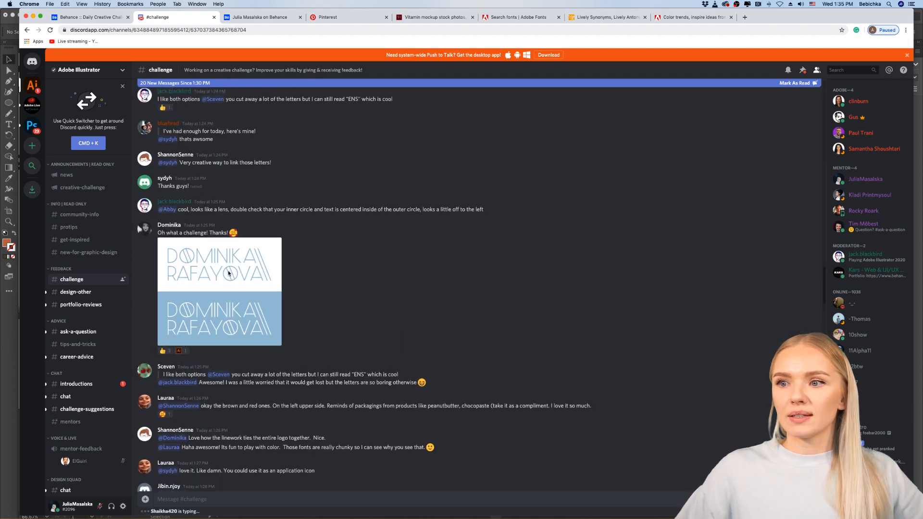
click(234, 277)
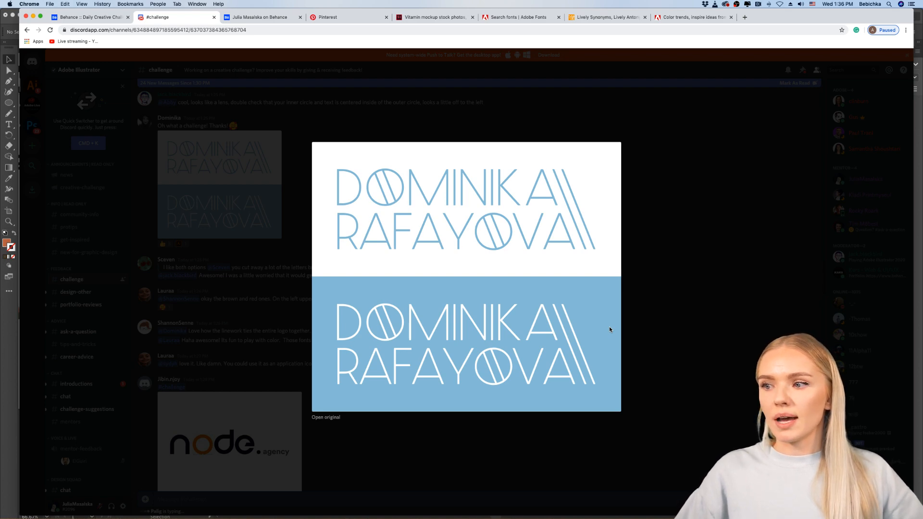
click(649, 325)
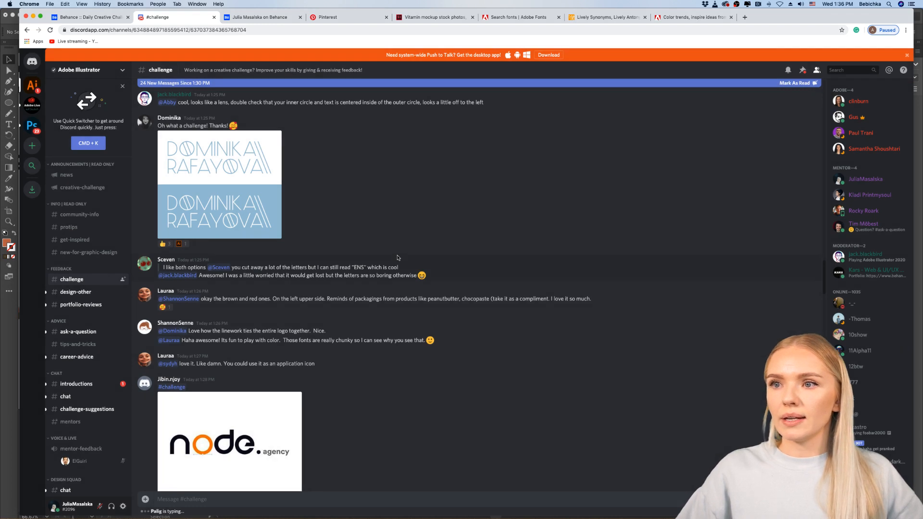
Step: Look over the earlier challenge posts above the blue name logo, up to the striped "ENS" monograms
scroll(375, 255, up, 3)
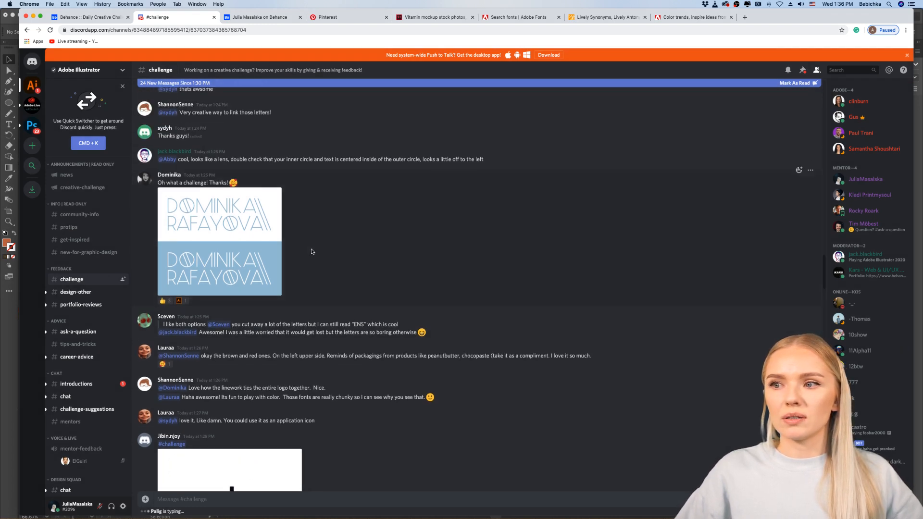
scroll(312, 252, up, 1)
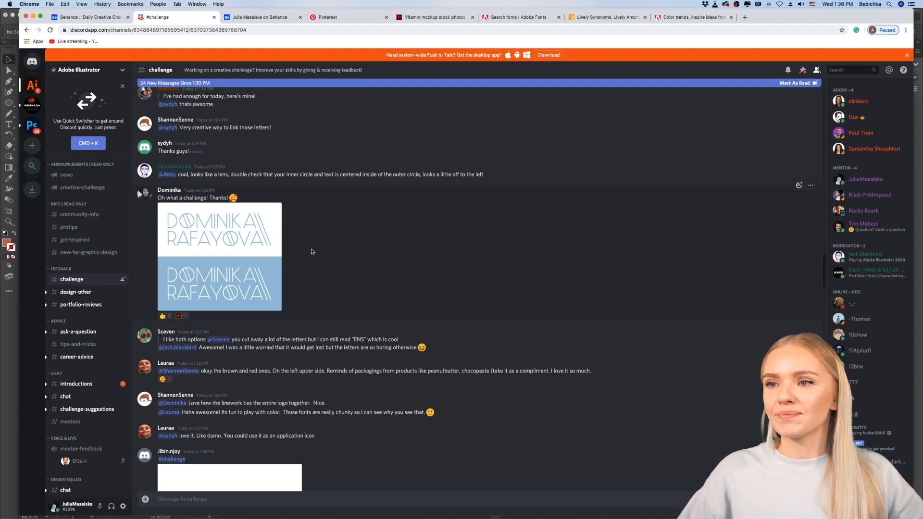
scroll(311, 249, up, 4)
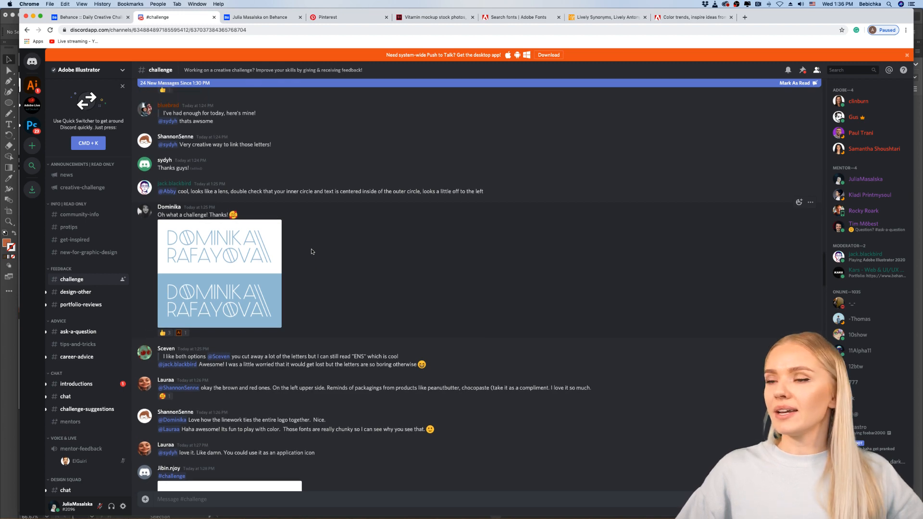
scroll(311, 250, up, 12)
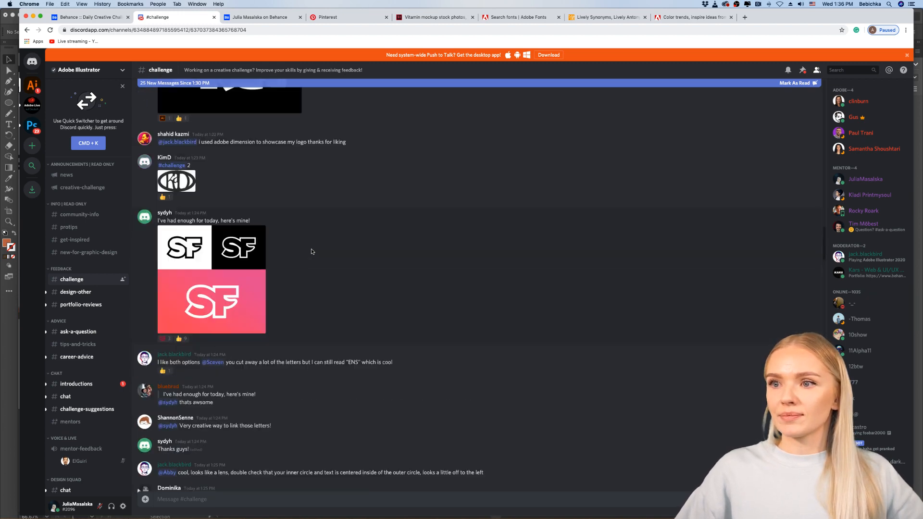
scroll(312, 251, up, 5)
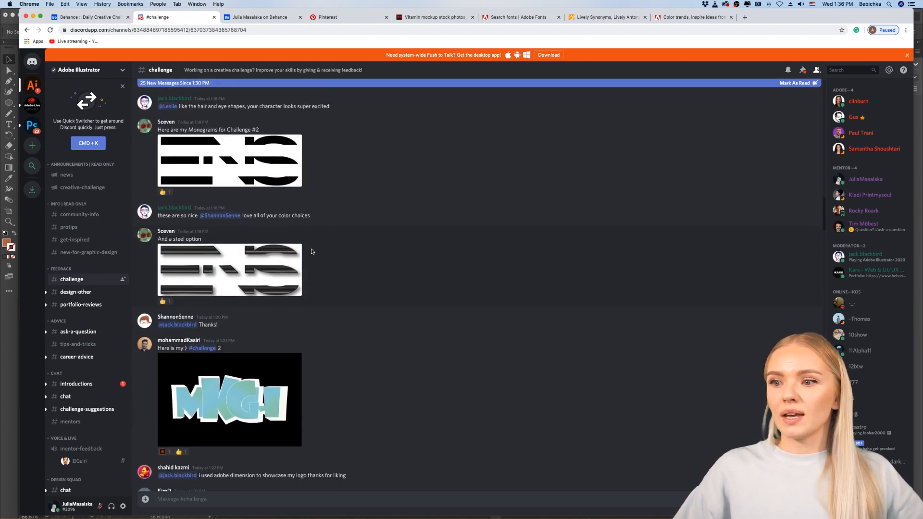
Step: Return to the "SF" monogram post with the pink gradient version, view it enlarged and close the preview
scroll(311, 250, down, 5)
scroll(311, 250, down, 7)
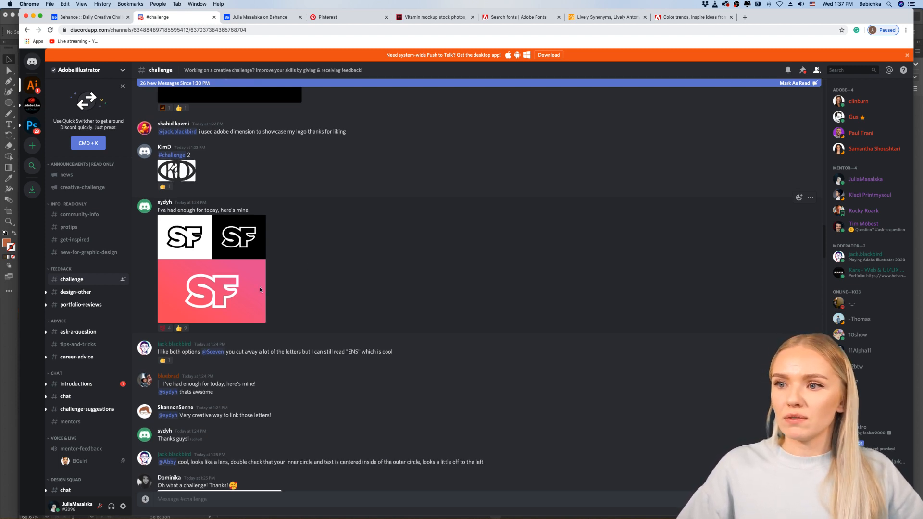
scroll(286, 289, up, 1)
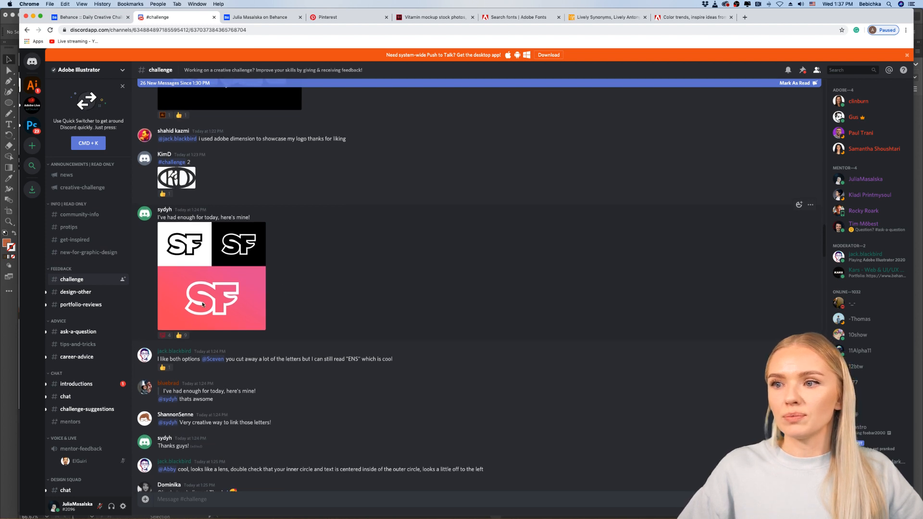
scroll(285, 289, up, 3)
scroll(313, 324, up, 1)
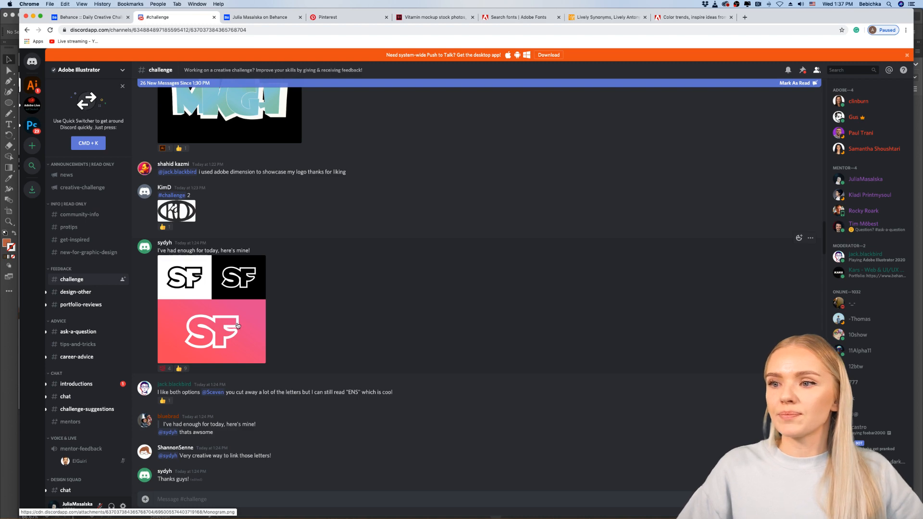
click(237, 326)
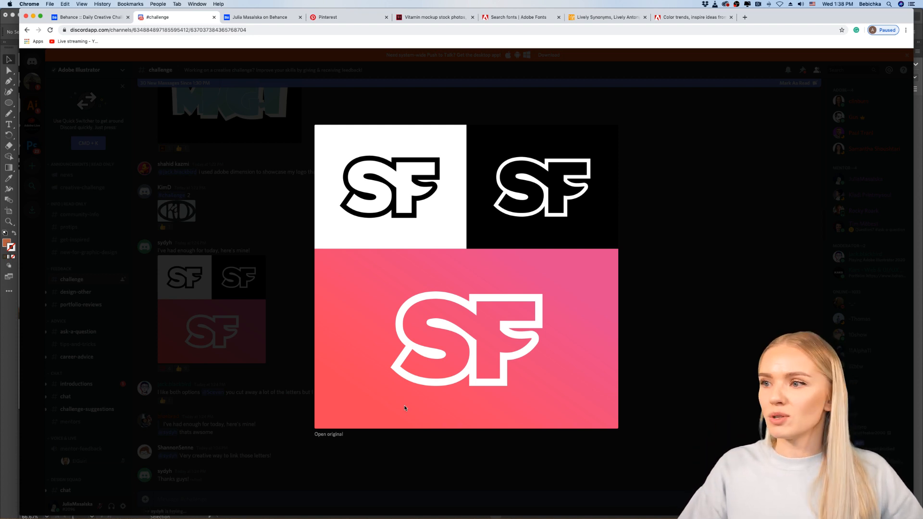
click(287, 332)
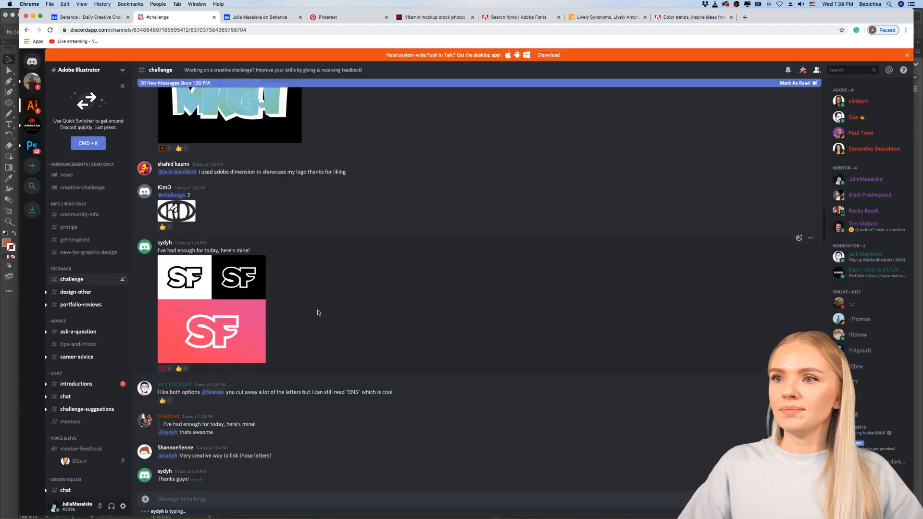
Step: Find the overlapping blue-green letter monogram on black, view it enlarged and close the preview
scroll(318, 313, up, 3)
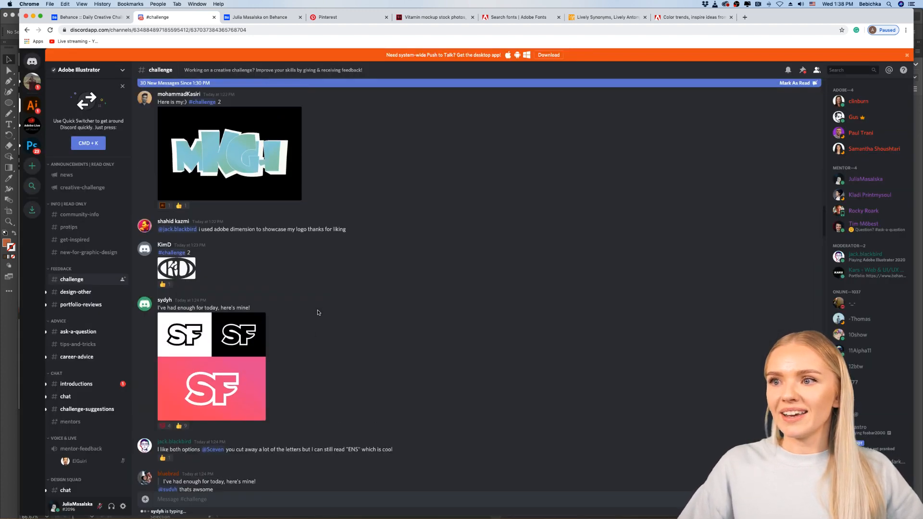
scroll(299, 213, up, 6)
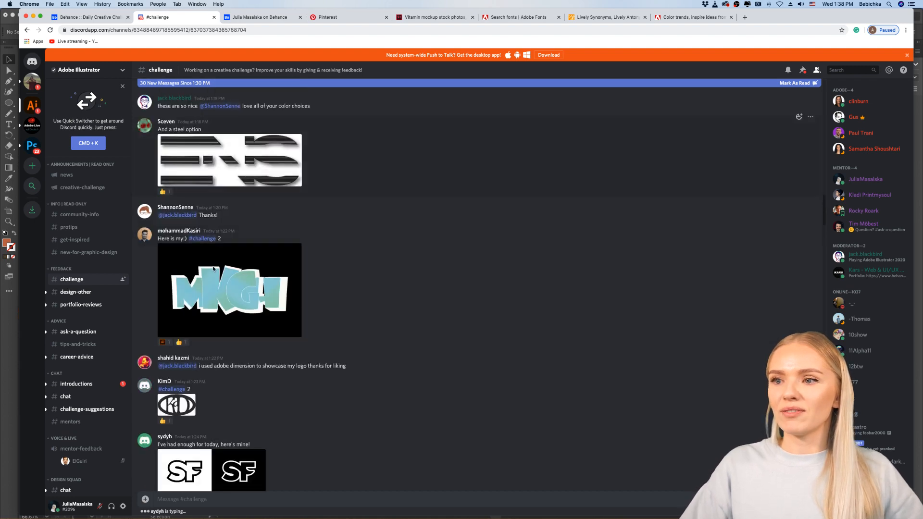
click(260, 291)
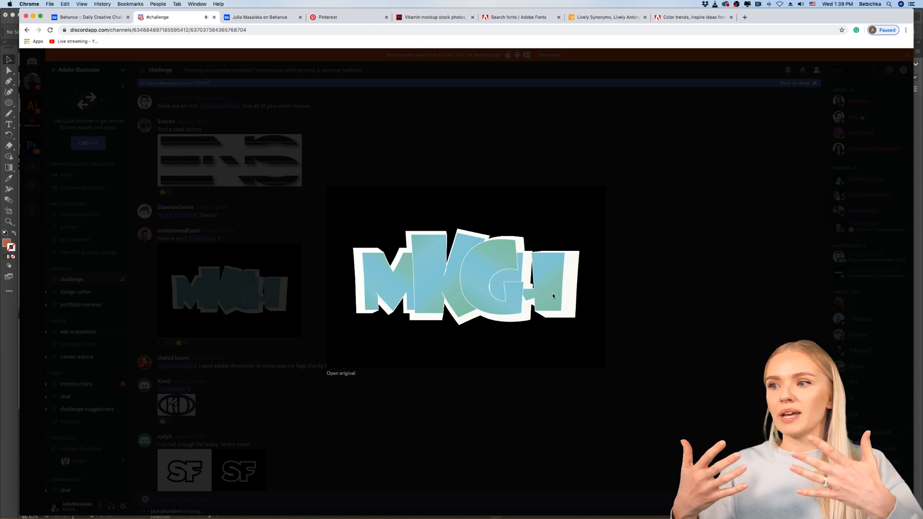
click(279, 345)
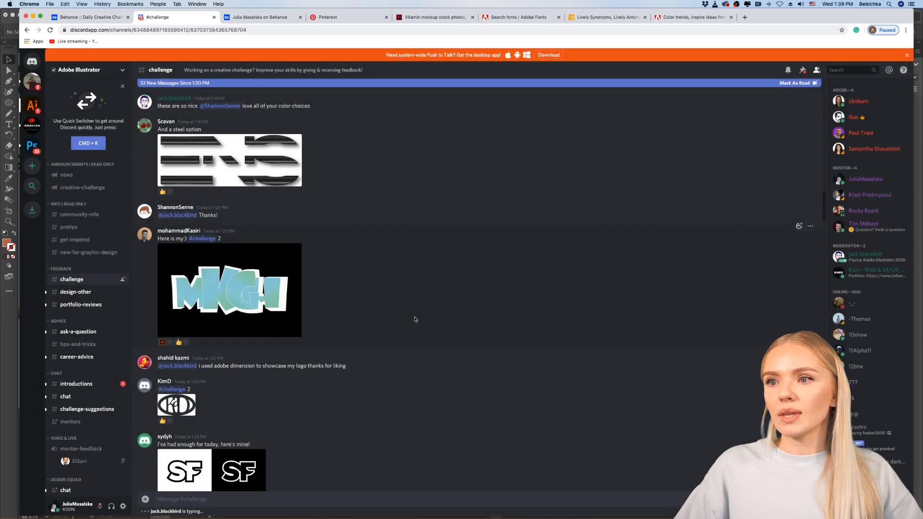
Step: Compare the two striped "ENS" monogram posts, view the steel option enlarged and close the preview
scroll(415, 319, up, 5)
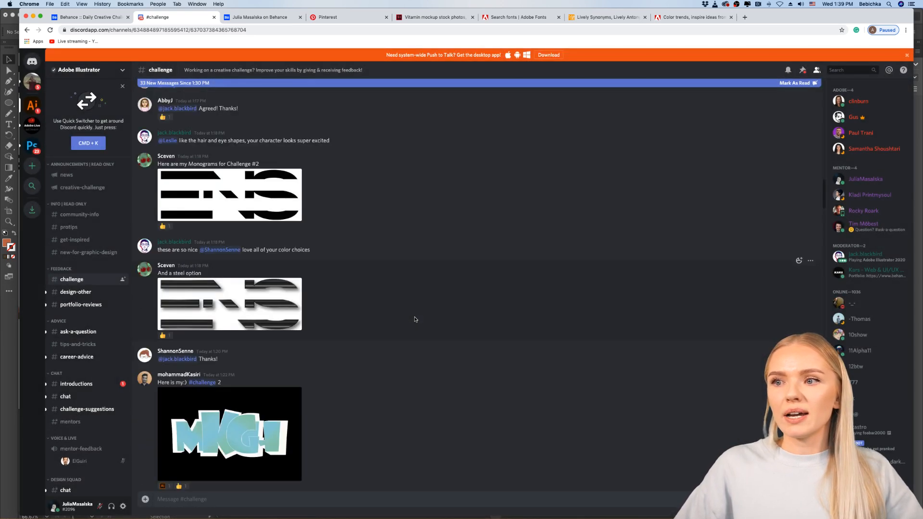
scroll(415, 319, up, 3)
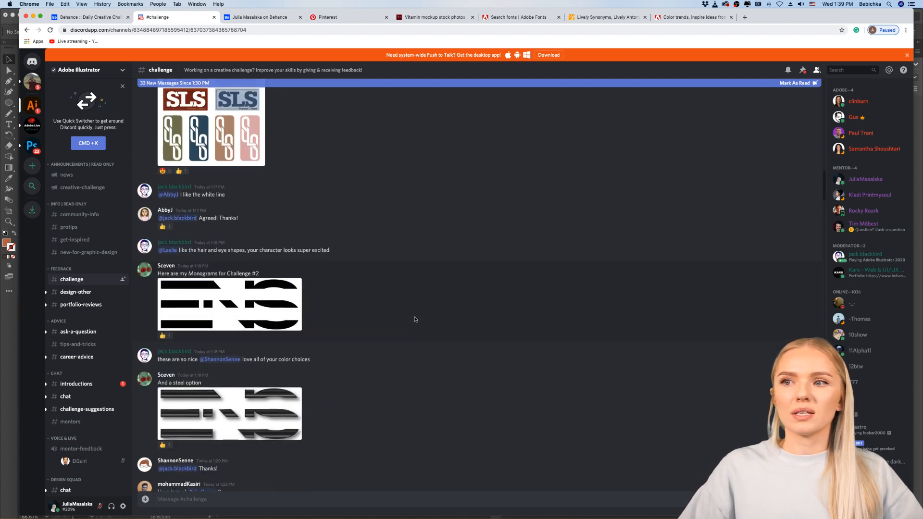
scroll(416, 320, down, 1)
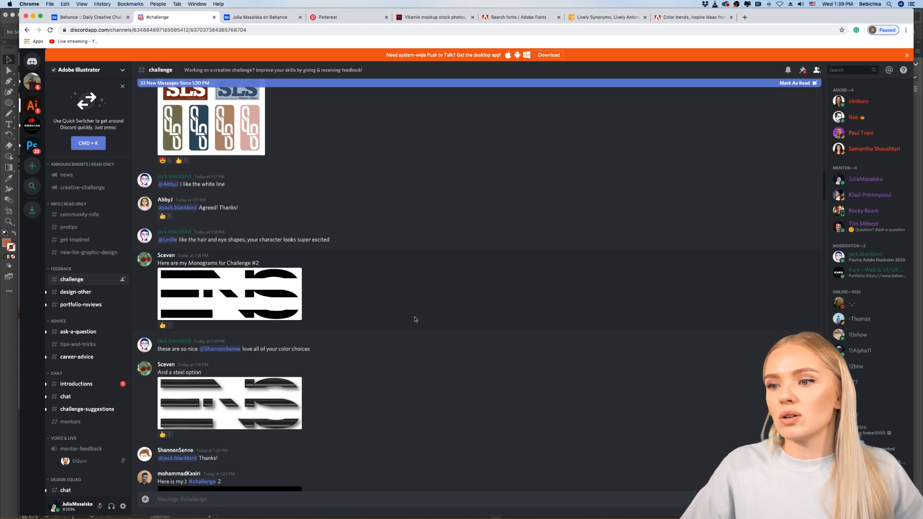
scroll(415, 319, up, 1)
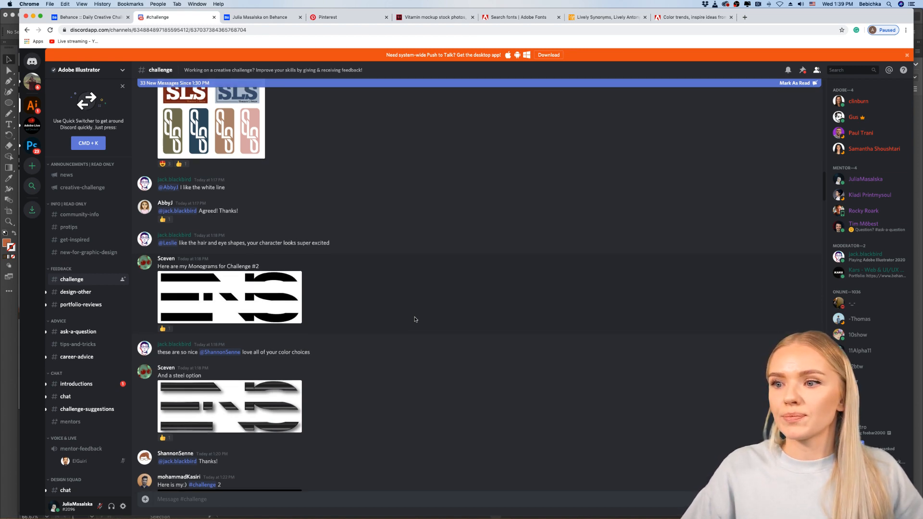
scroll(415, 320, up, 3)
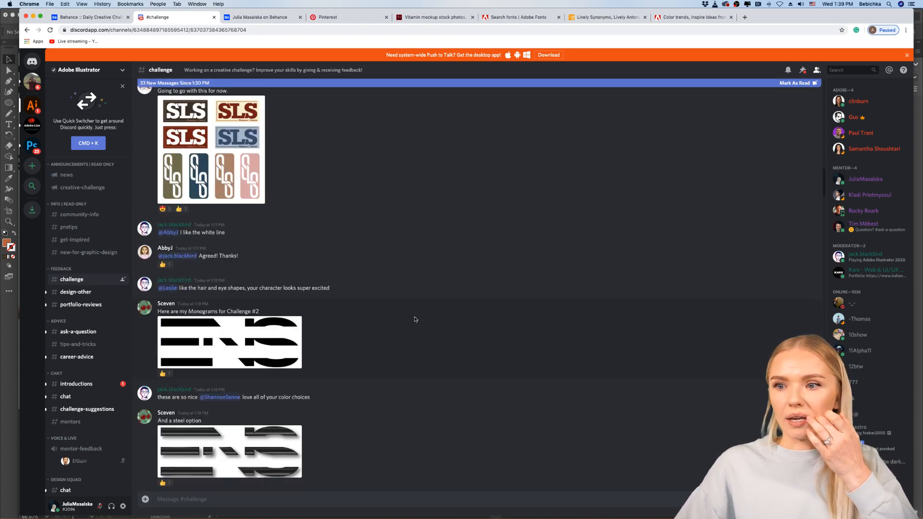
scroll(416, 320, down, 4)
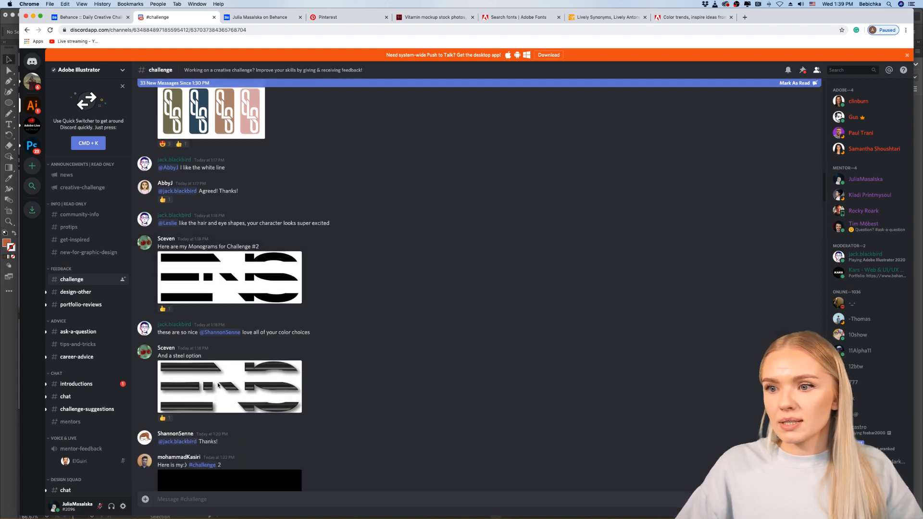
scroll(217, 385, down, 1)
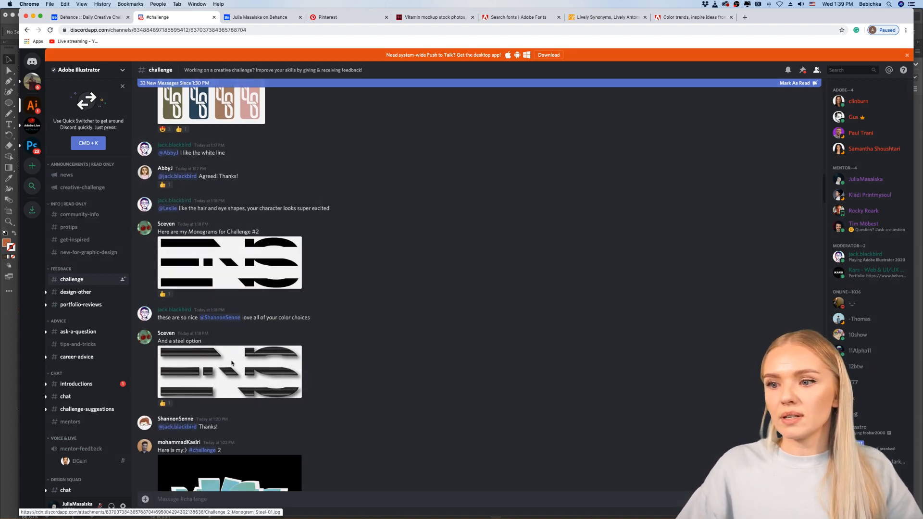
click(231, 363)
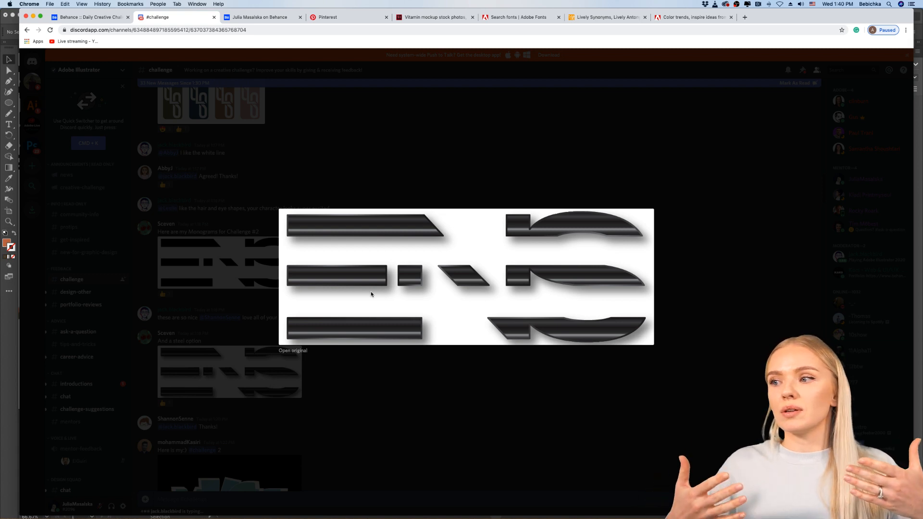
click(441, 360)
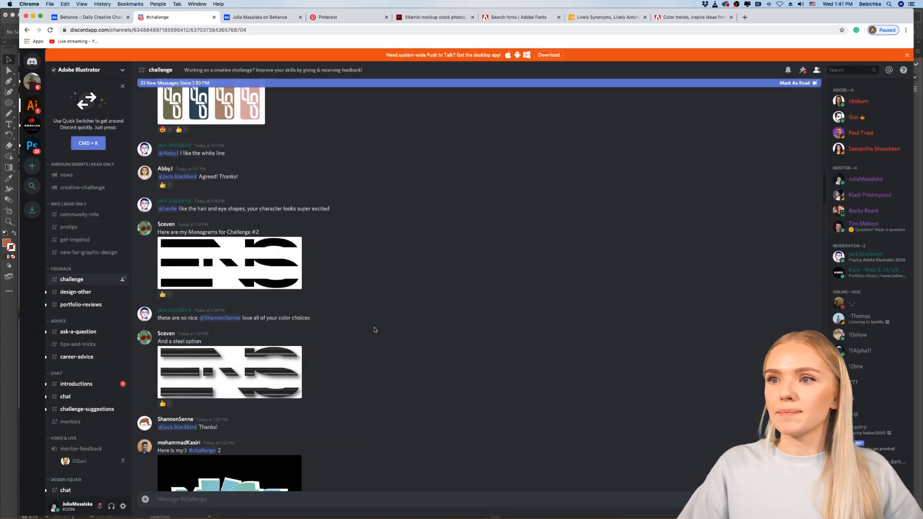
Step: Go up to the "SLS" monogram post with its colour variations and view it enlarged
scroll(375, 330, up, 1)
scroll(374, 330, up, 5)
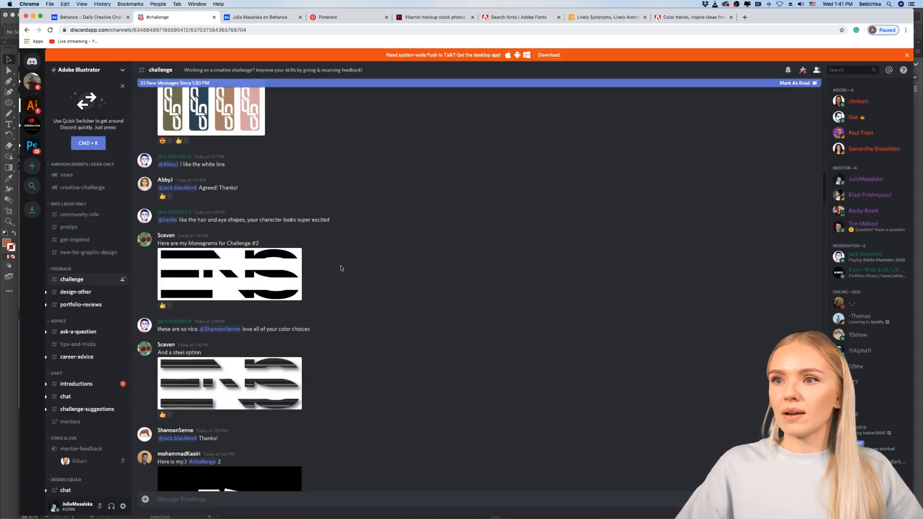
scroll(335, 270, up, 3)
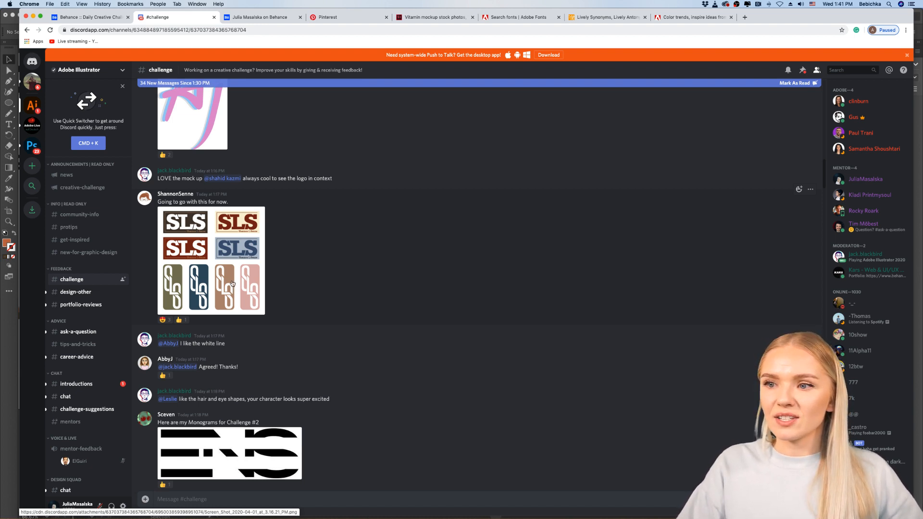
click(228, 273)
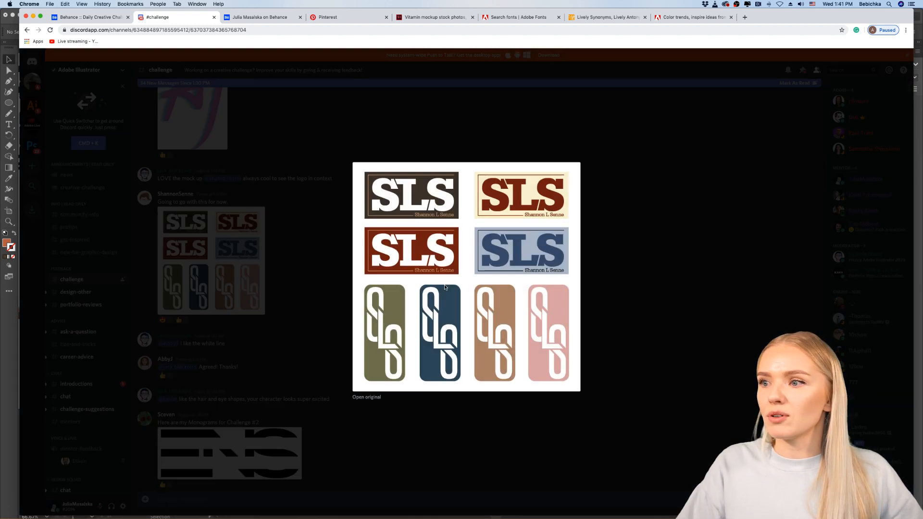
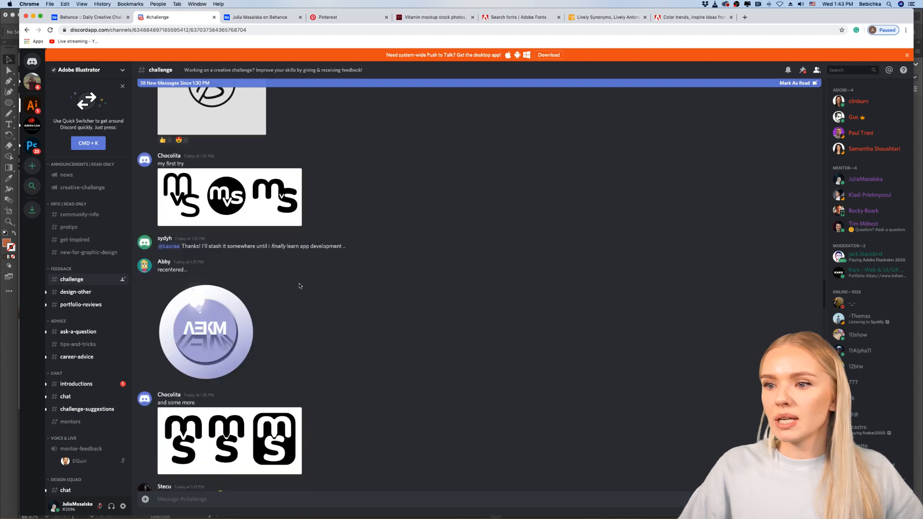
scroll(299, 285, down, 12)
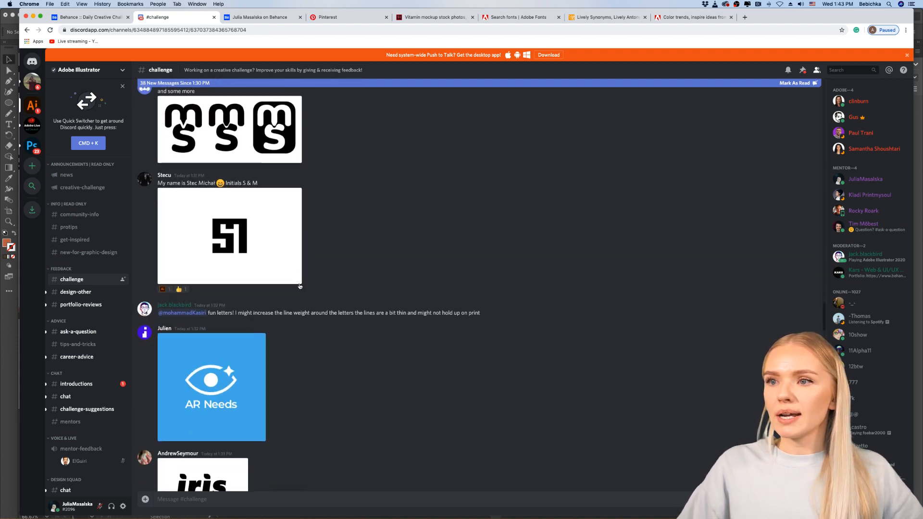
Step: Find the black-and-white "MVS" monogram first-try post, view its three variations enlarged and close the preview
scroll(299, 286, up, 3)
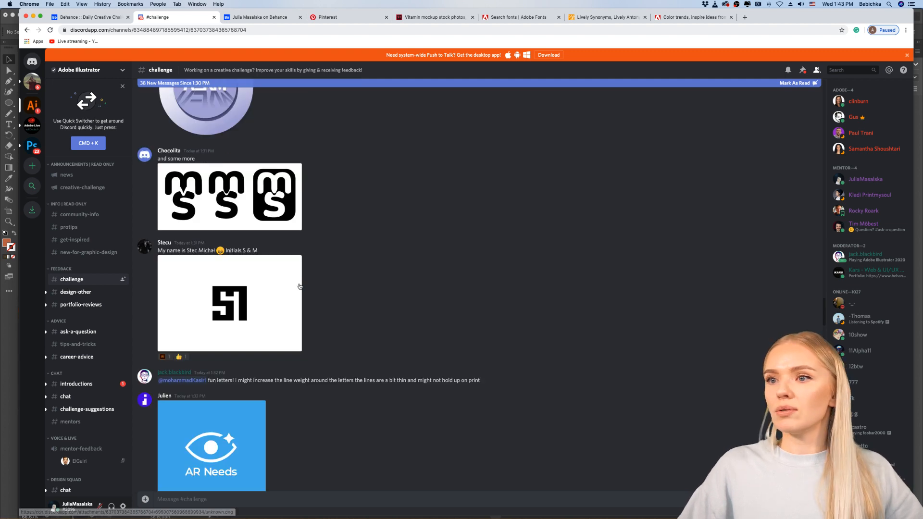
scroll(364, 278, up, 3)
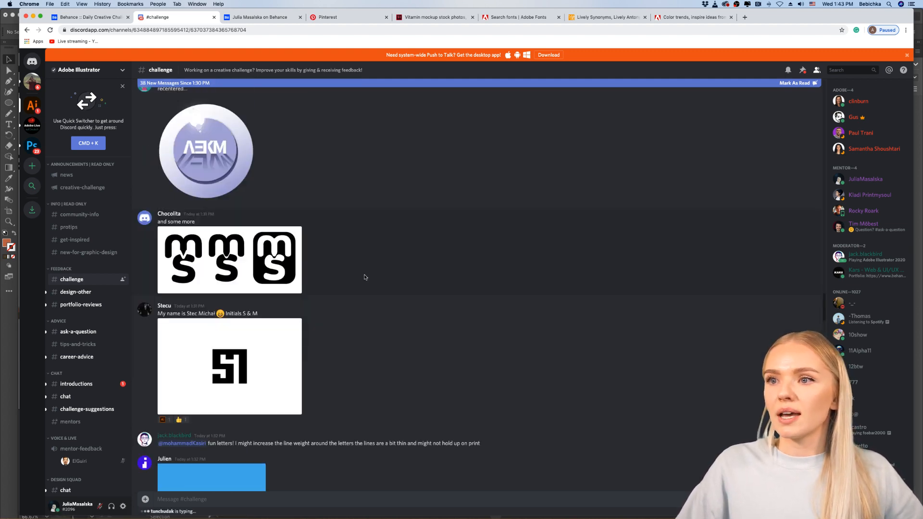
scroll(365, 277, up, 8)
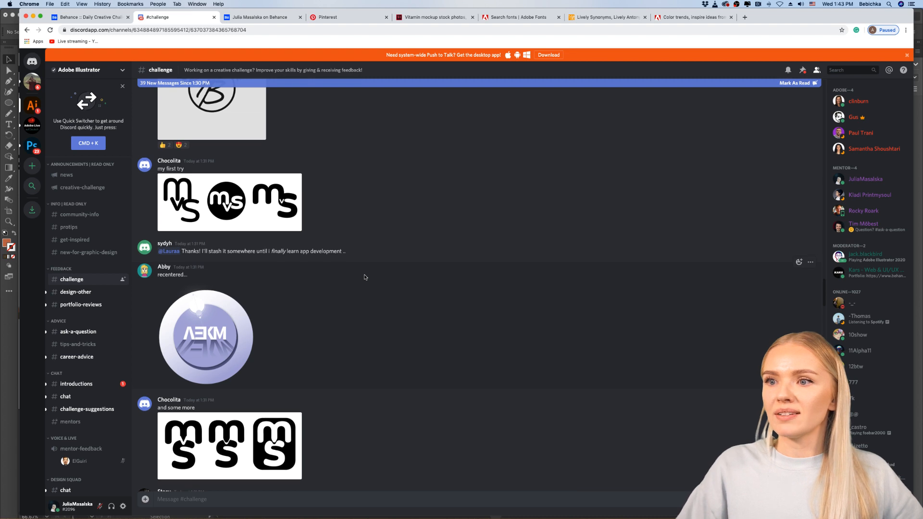
scroll(364, 278, up, 1)
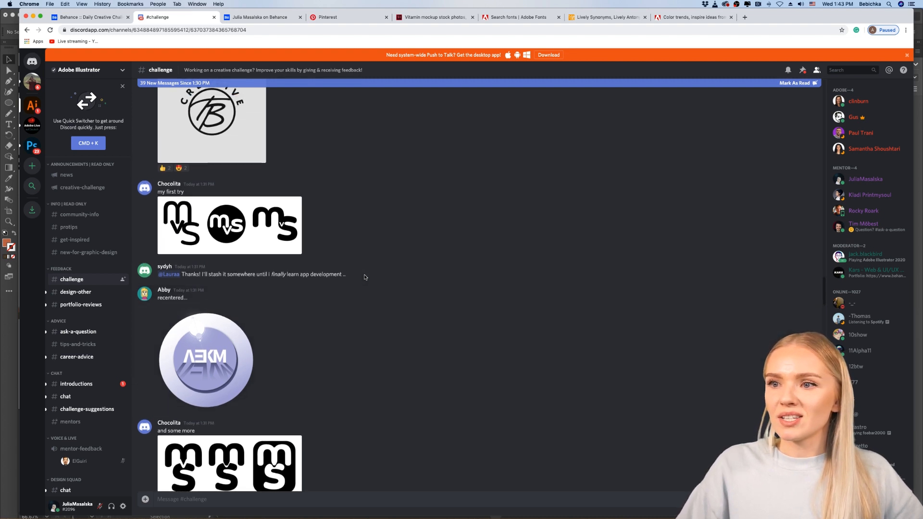
click(247, 232)
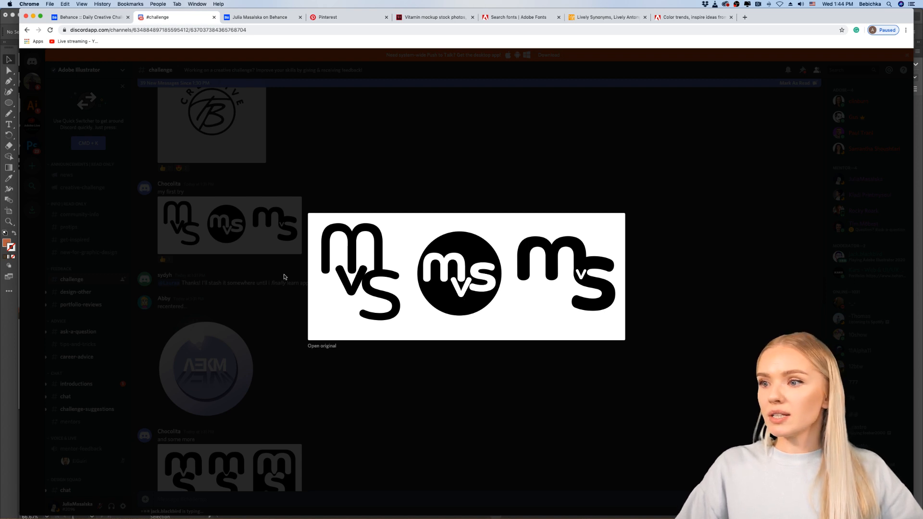
click(394, 354)
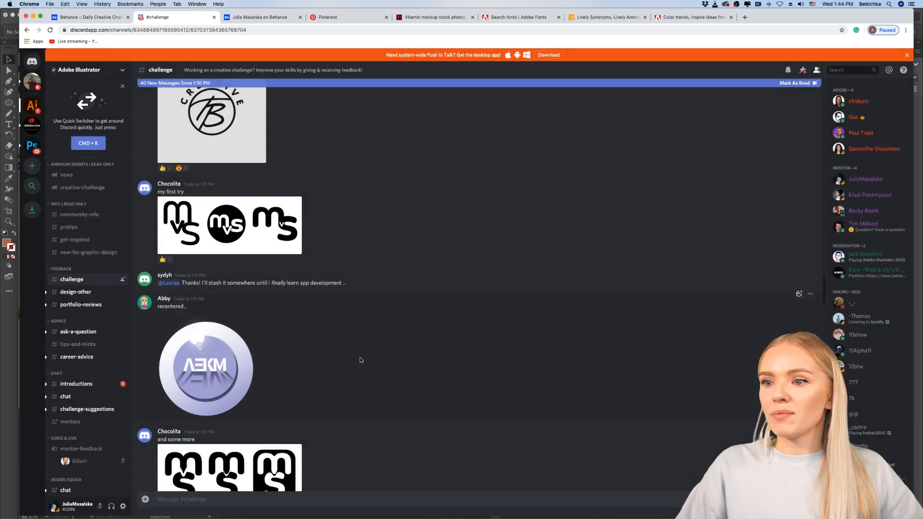
Step: View the round lavender "AEKM" badge logo enlarged and close the preview
scroll(361, 360, down, 2)
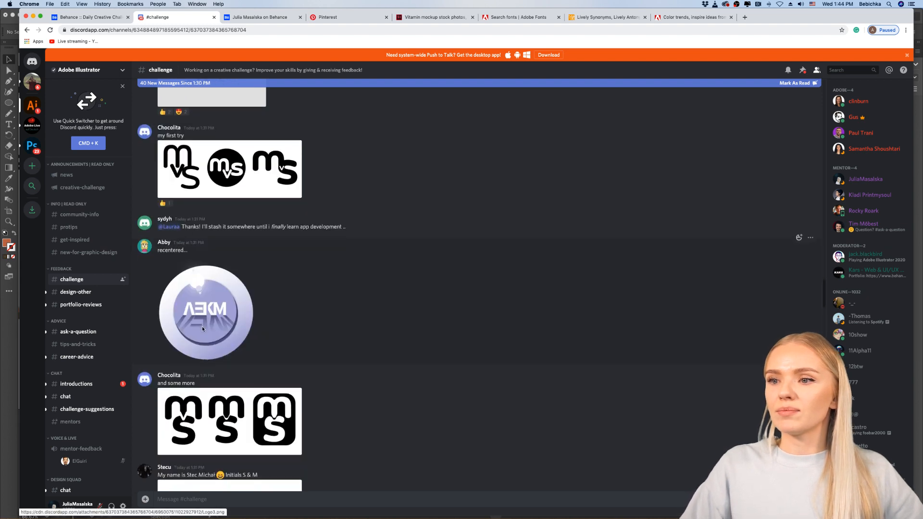
click(202, 327)
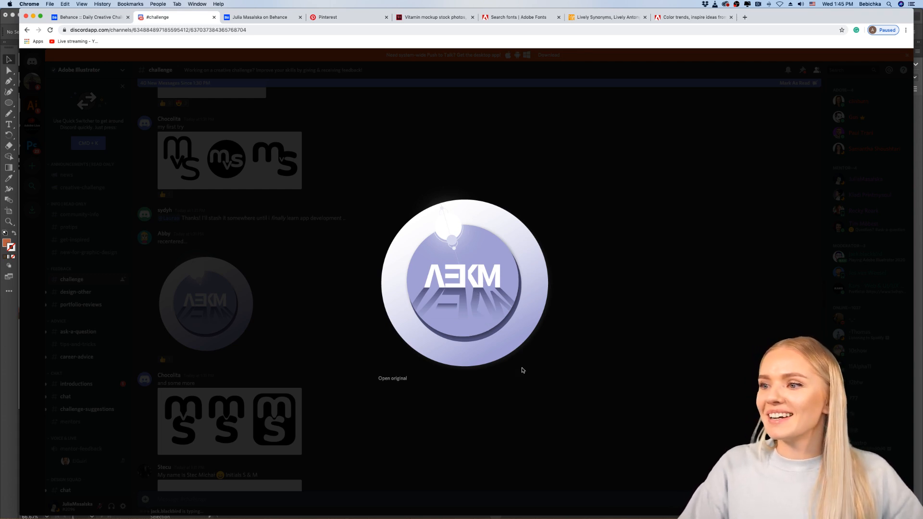
click(332, 353)
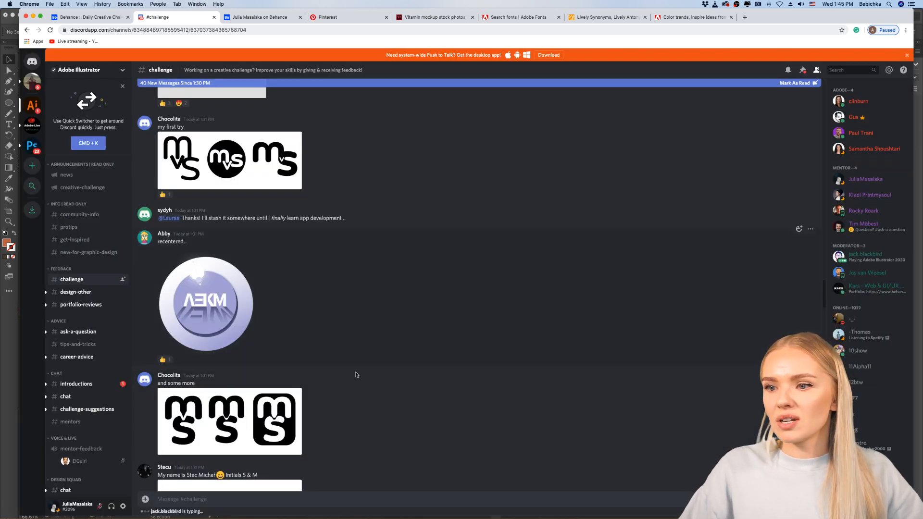
Step: Go down to the blocky black monogram for the initials S & M, view it enlarged and close the preview
scroll(357, 374, down, 3)
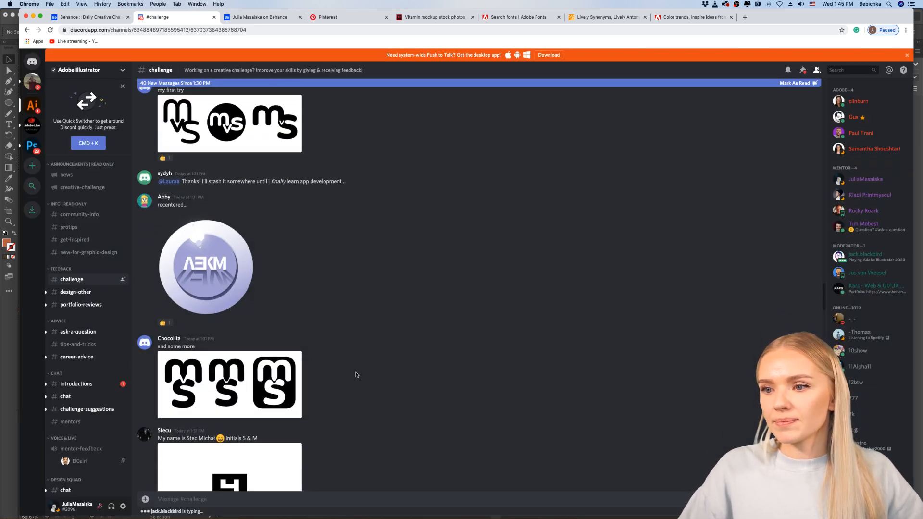
scroll(356, 375, down, 5)
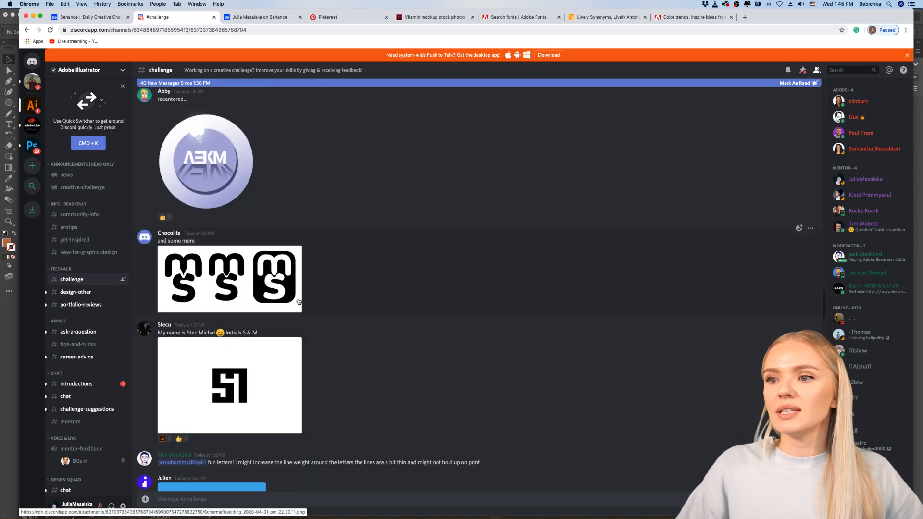
scroll(341, 344, down, 2)
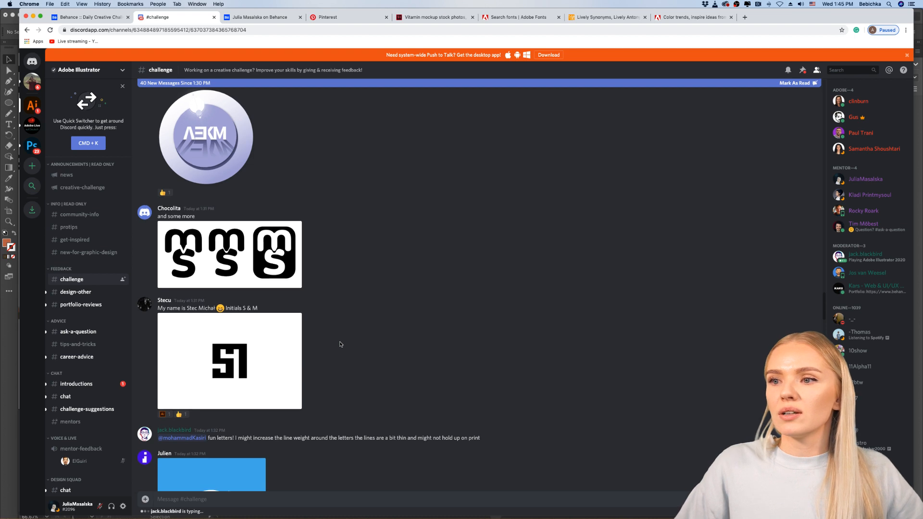
scroll(340, 344, down, 2)
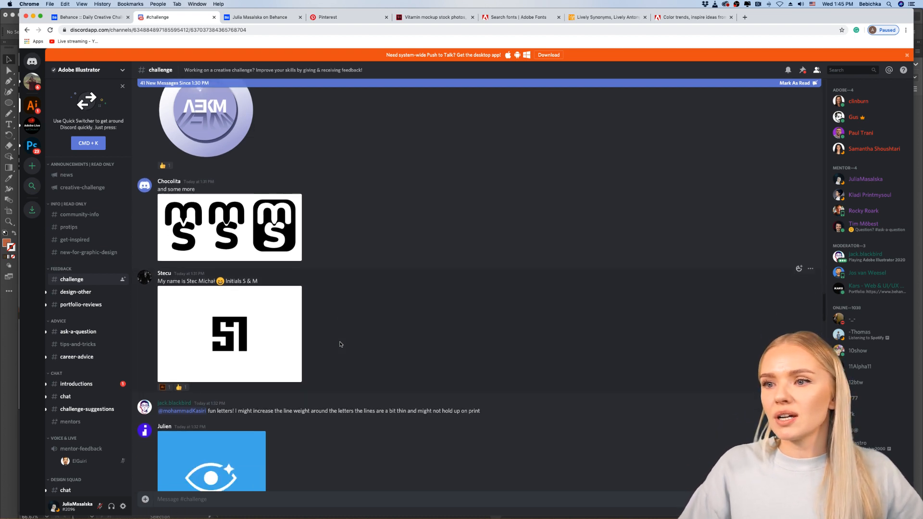
scroll(340, 344, down, 3)
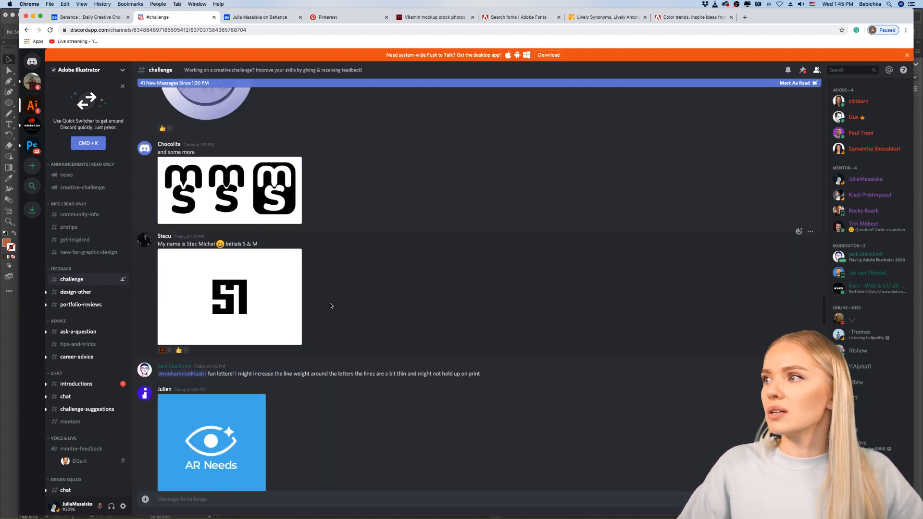
click(247, 308)
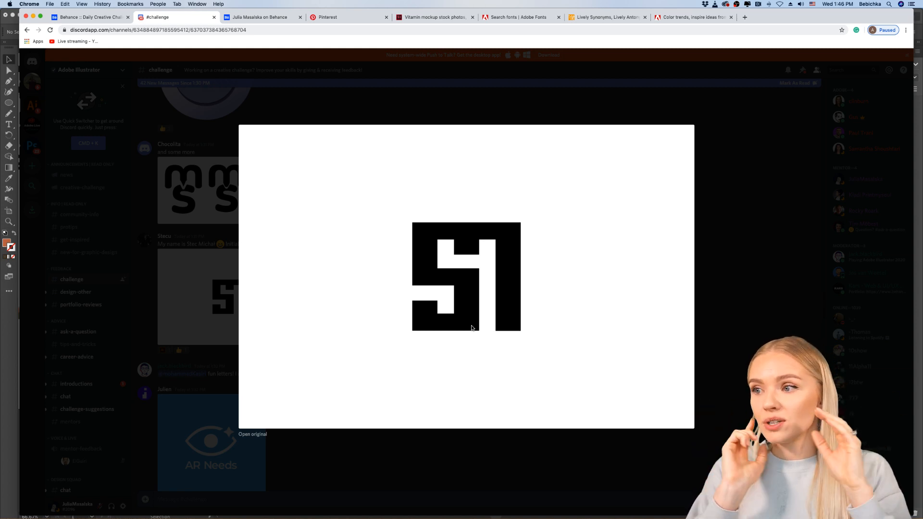
click(456, 439)
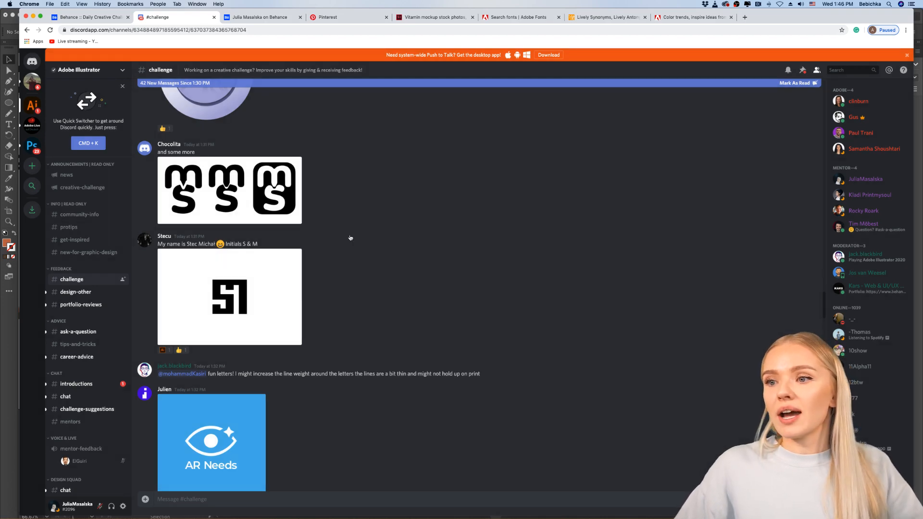
Step: Put the browser away and return to the layered organic shapes in the Lively document in Illustrator
click(33, 16)
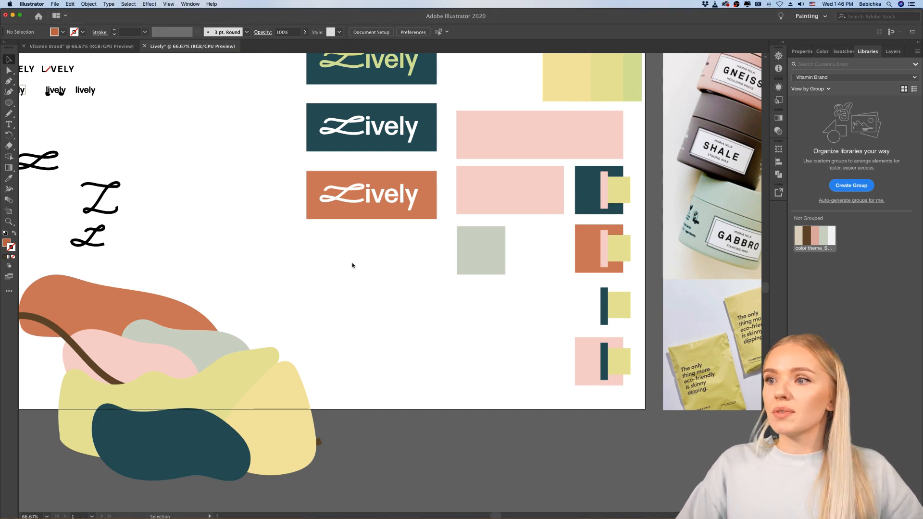
scroll(352, 265, right, 3)
scroll(352, 265, left, 5)
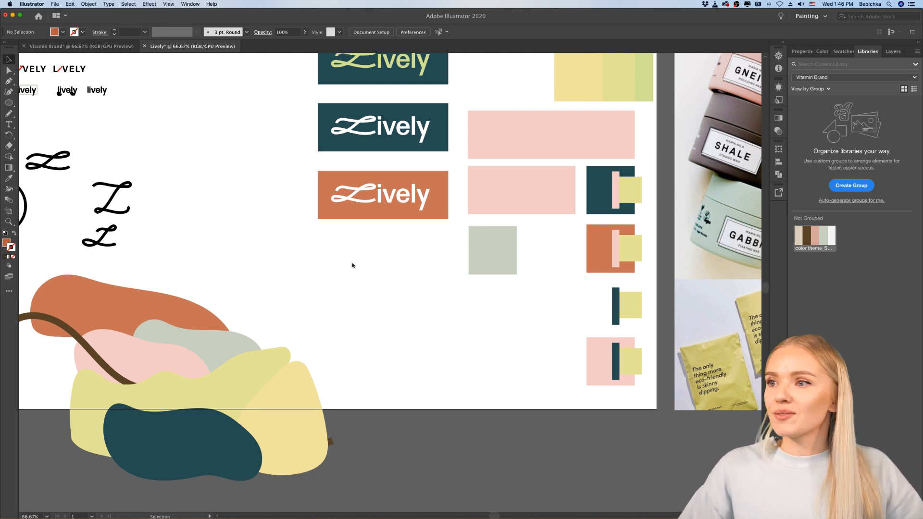
scroll(378, 257, right, 3)
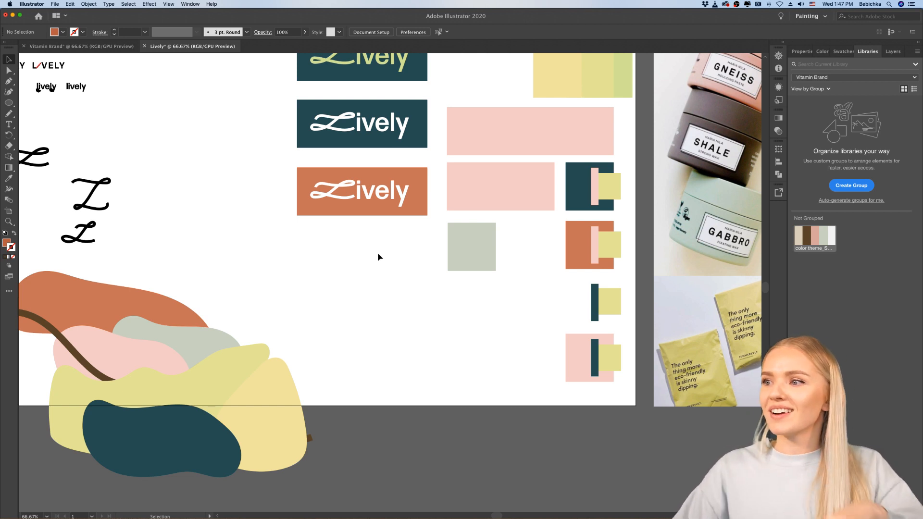
scroll(378, 254, down, 3)
scroll(380, 254, left, 3)
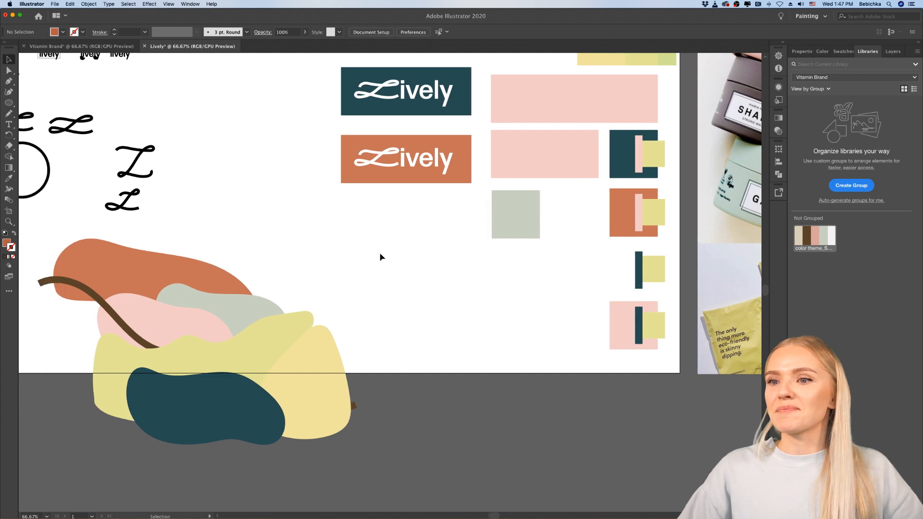
scroll(380, 256, left, 2)
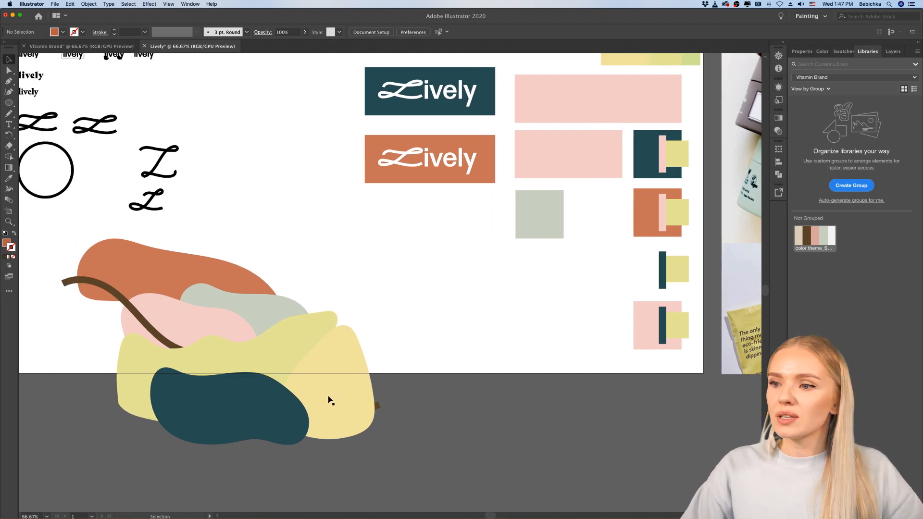
Step: Duplicate the whole composition of organic shapes and brown line onto the empty canvas below the artboard
click(357, 399)
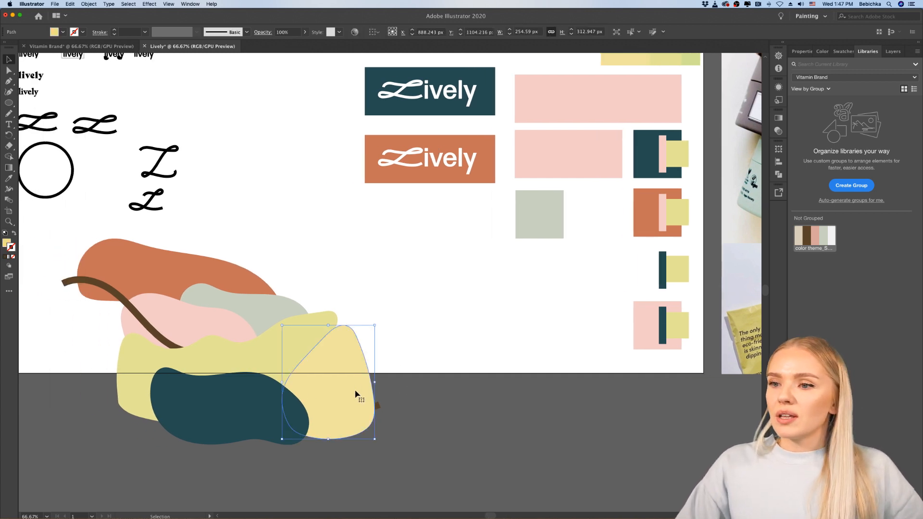
scroll(355, 386, down, 4)
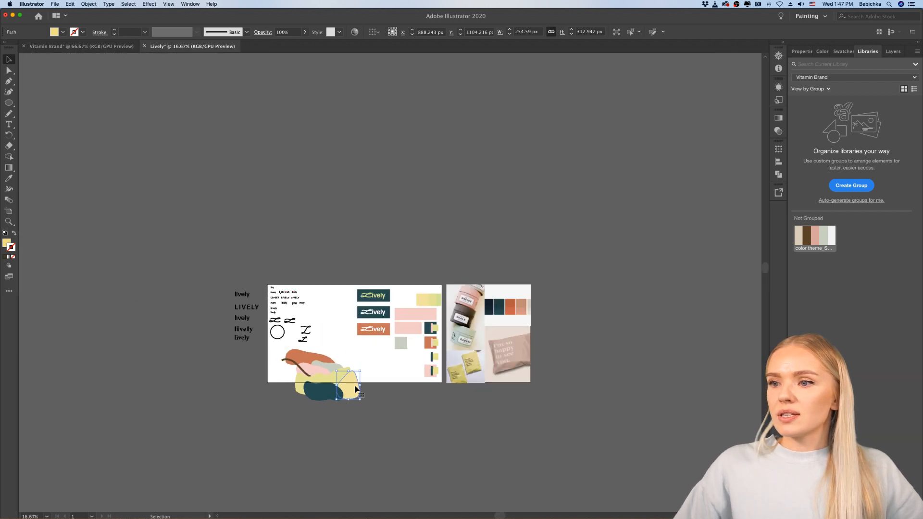
scroll(355, 386, down, 3)
scroll(344, 359, up, 1)
scroll(345, 361, up, 1)
scroll(344, 361, up, 2)
scroll(345, 361, right, 1)
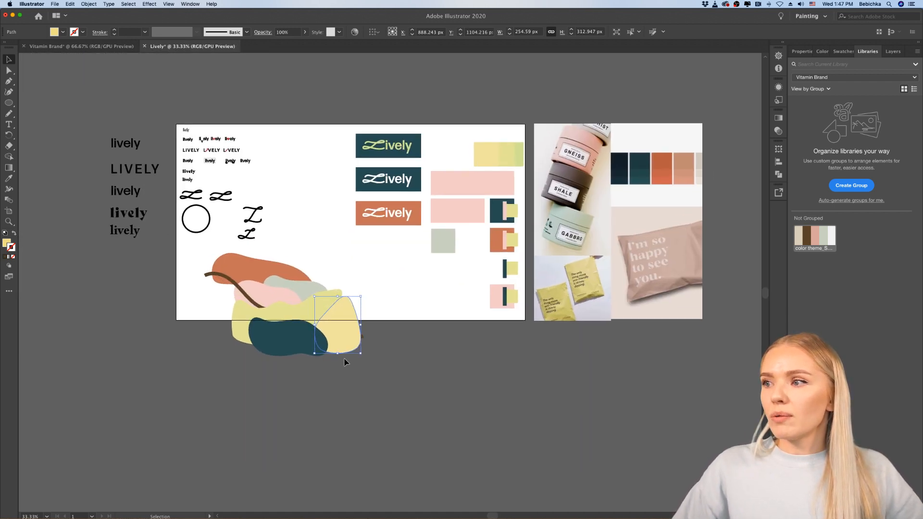
drag(354, 265, 247, 374)
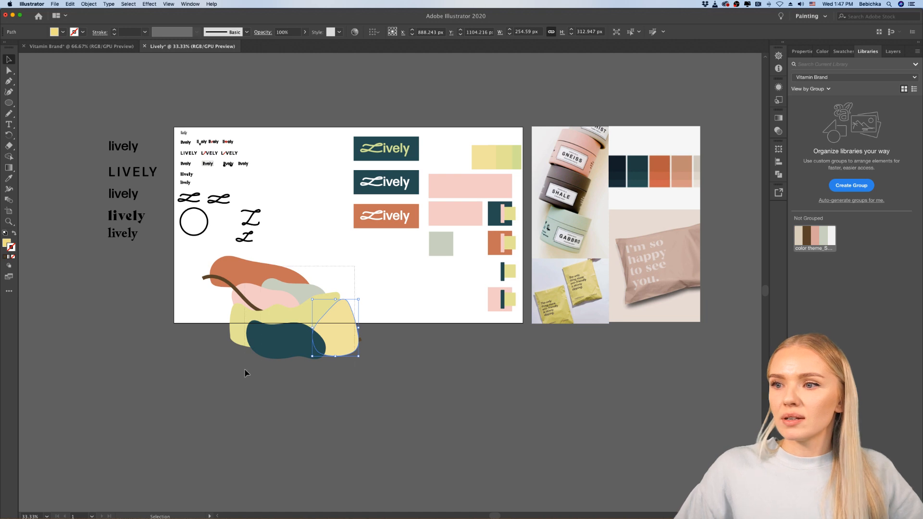
drag(331, 336, 488, 429)
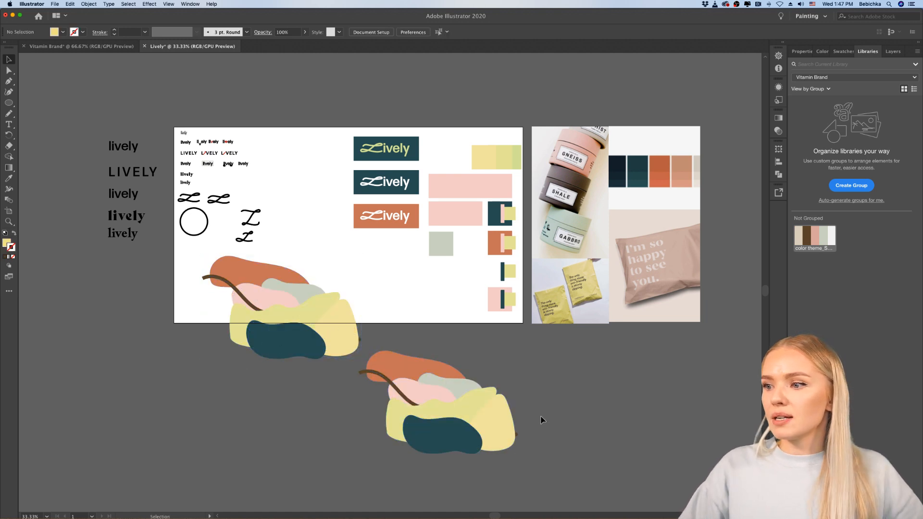
click(544, 417)
Step: Pull the orange shape out of the duplicated composition to its right and squeeze it to about half its width
scroll(544, 417, down, 2)
scroll(542, 420, right, 1)
scroll(418, 383, up, 5)
scroll(417, 384, down, 5)
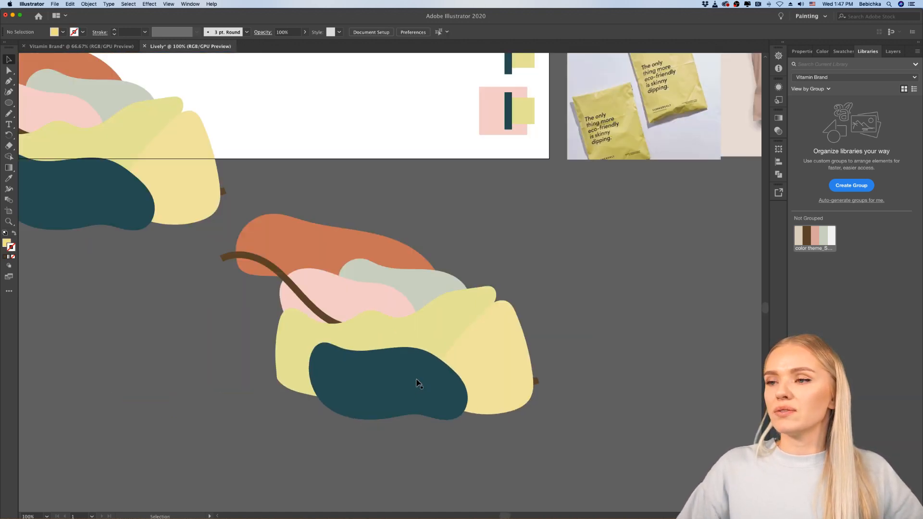
click(380, 308)
drag(380, 308, 496, 310)
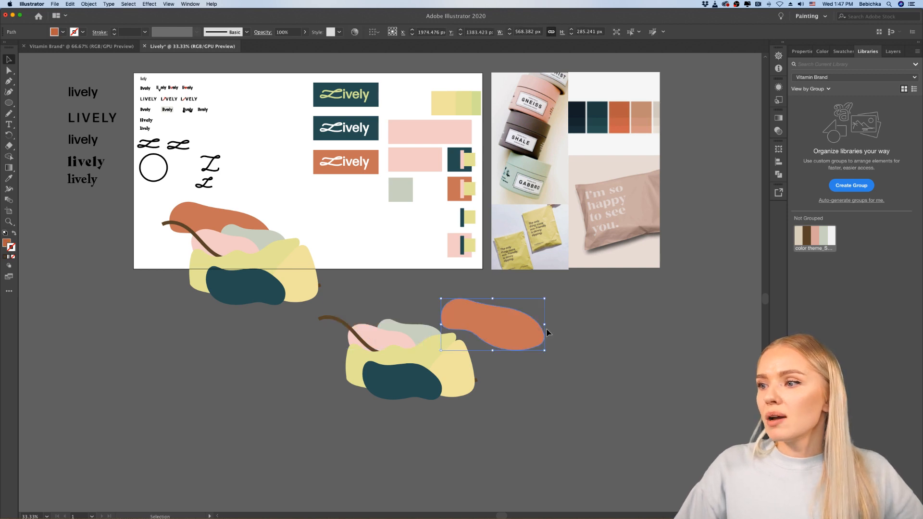
drag(546, 325, 523, 319)
click(543, 341)
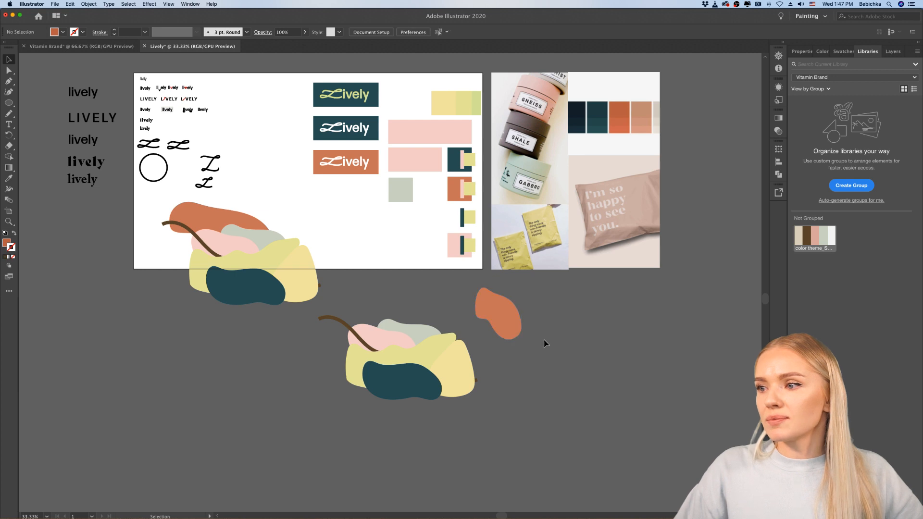
Step: Take the pale yellow shape out of the duplicate, turn it to lie flat and overlap it on the orange shape
scroll(543, 341, up, 1)
scroll(534, 335, down, 1)
drag(409, 354, 600, 365)
drag(596, 332, 502, 277)
click(539, 340)
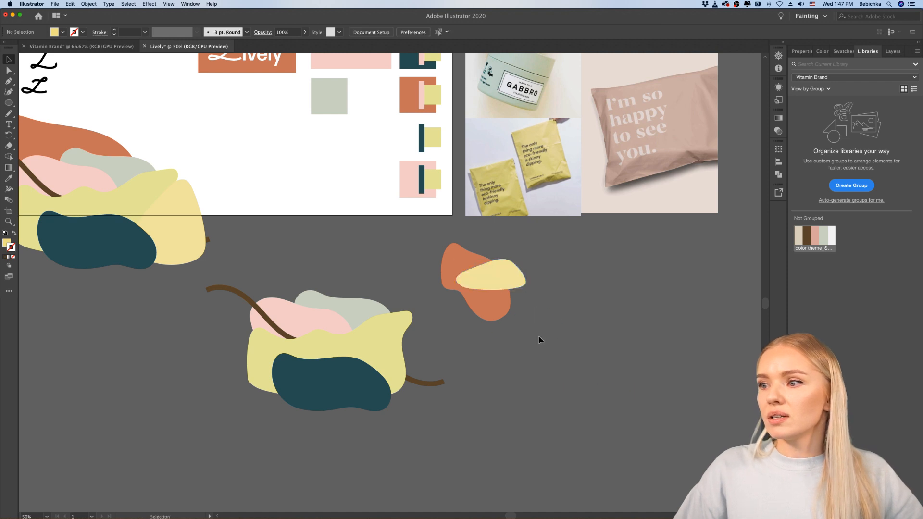
Step: Move the dark teal shape out of the duplicate, stretch it taller and tuck it directly beneath the orange shape
drag(367, 378, 533, 339)
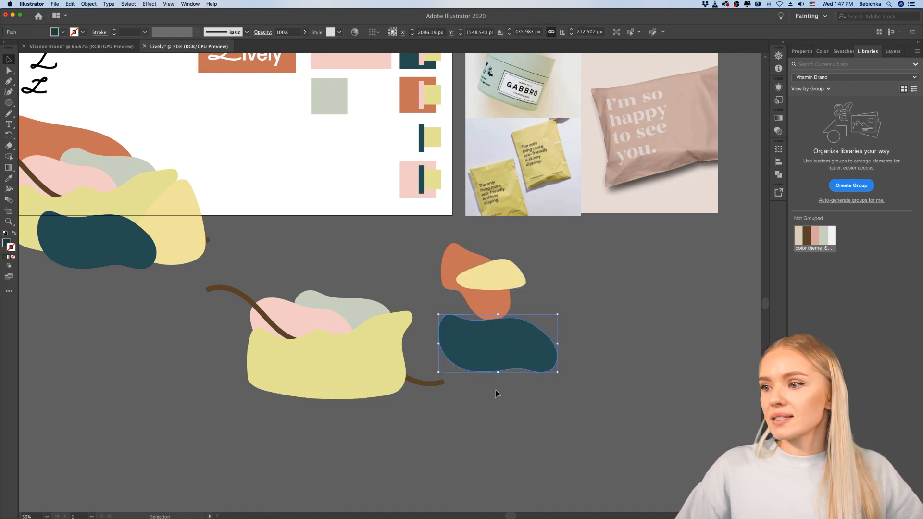
drag(498, 373, 498, 413)
click(616, 394)
drag(534, 374, 550, 361)
click(608, 351)
Step: Narrow the duplicate's lime-green shape and place it to the right of the orange and pale yellow shapes
drag(350, 385, 438, 409)
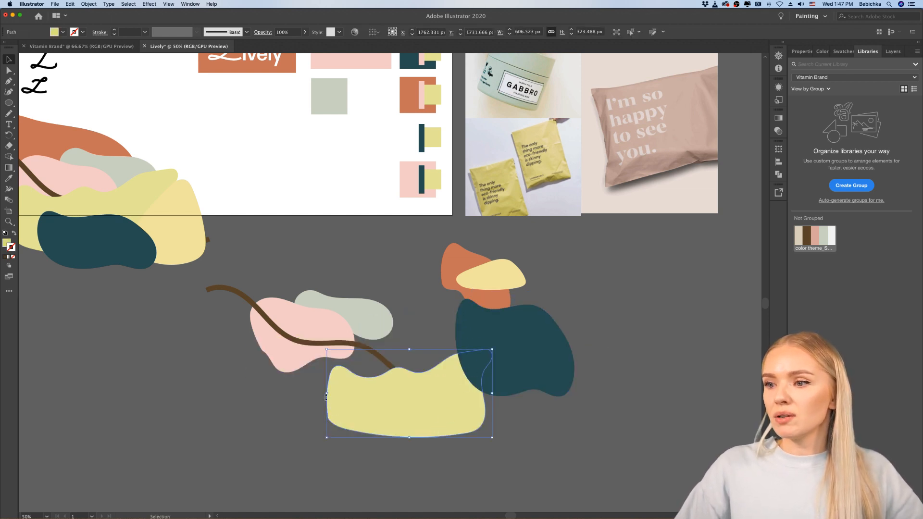
drag(326, 395, 403, 394)
click(542, 453)
drag(472, 413, 554, 301)
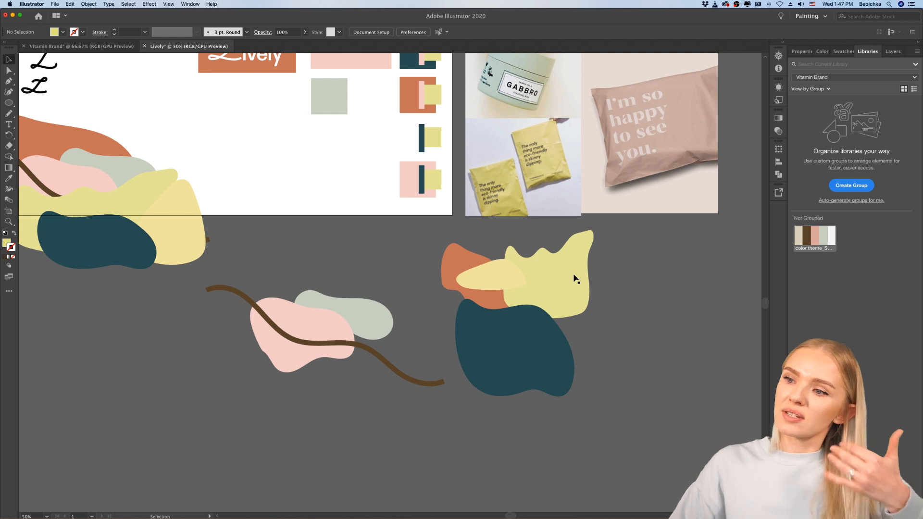
Step: Move the duplicate's pink shape onto the dark teal shape and shrink it to about 104 by 74 px
click(313, 327)
drag(313, 327, 550, 356)
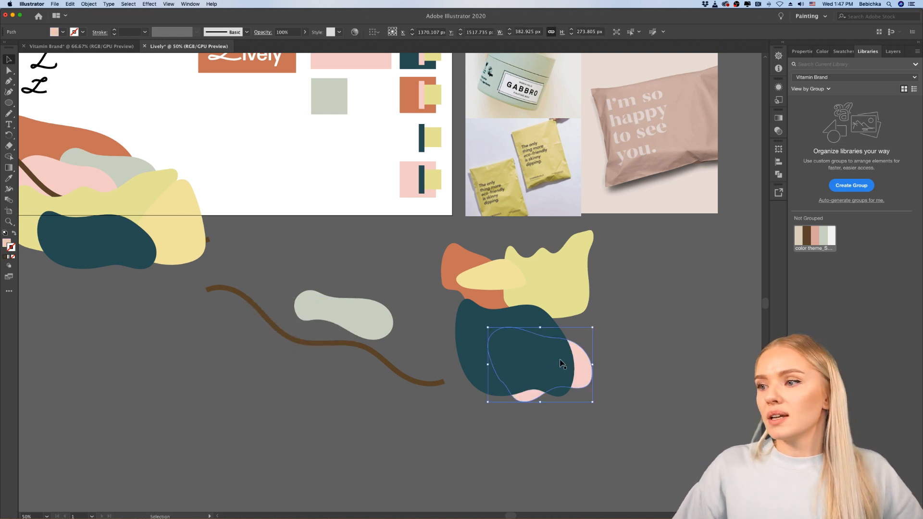
drag(592, 328, 555, 354)
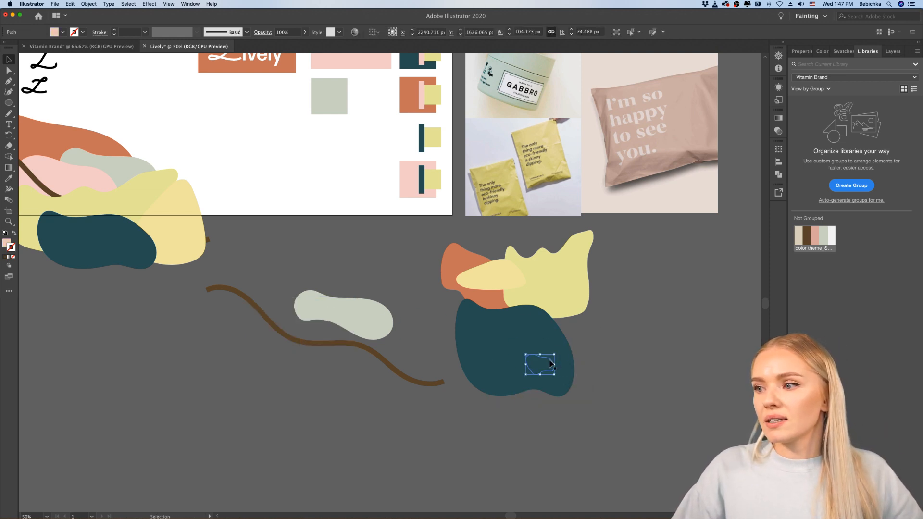
Step: Bring the small pink shape to the front and place it where the dark teal and lime-green shapes meet
right_click(551, 363)
mouse_move(569, 479)
click(637, 478)
click(647, 418)
drag(545, 356, 543, 299)
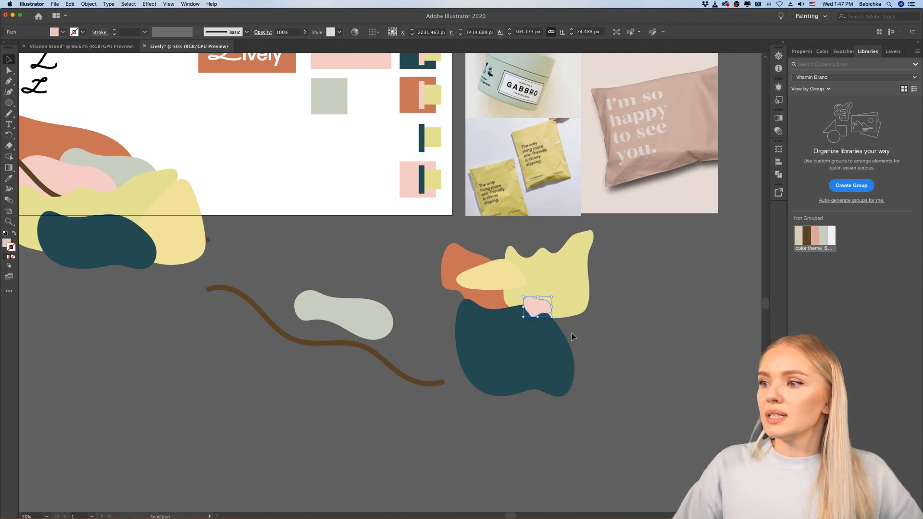
click(615, 366)
Step: Tuck the grey-green shape behind the dark teal shape's upper left side and stretch it taller
drag(366, 323, 478, 315)
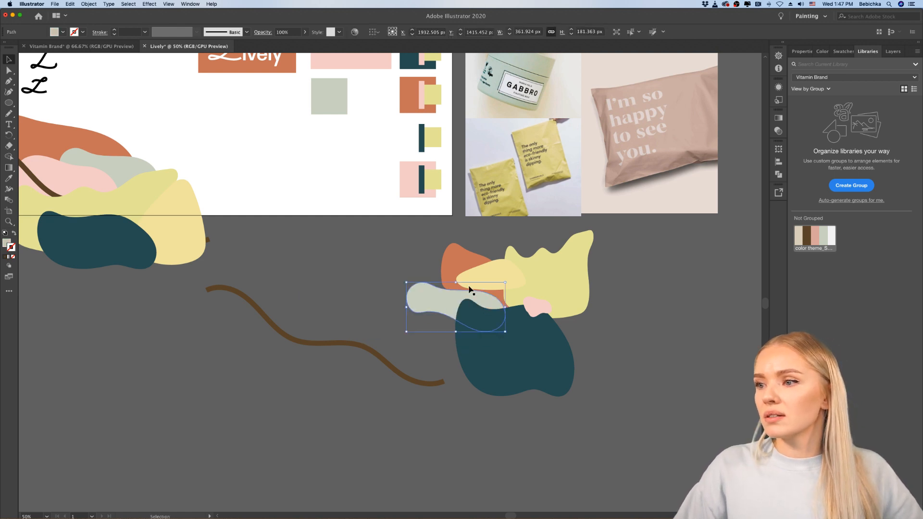
drag(456, 283, 439, 306)
click(599, 360)
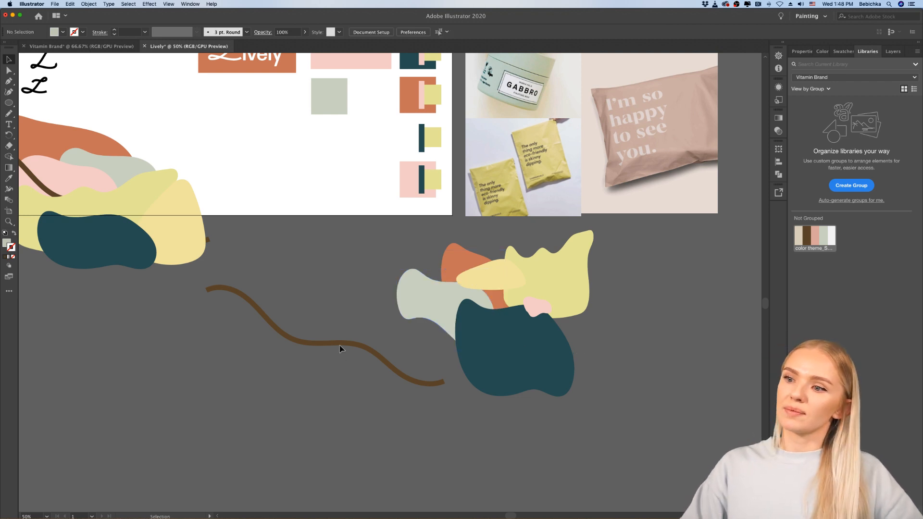
Step: Move the brown wavy line partly behind the dark teal shape and place a narrowed copy of it to the lower left
click(339, 343)
drag(346, 344, 487, 336)
click(590, 378)
mouse_move(411, 318)
mouse_down()
mouse_move(346, 313)
mouse_move(331, 344)
mouse_move(277, 370)
mouse_up()
drag(441, 371, 354, 372)
click(416, 422)
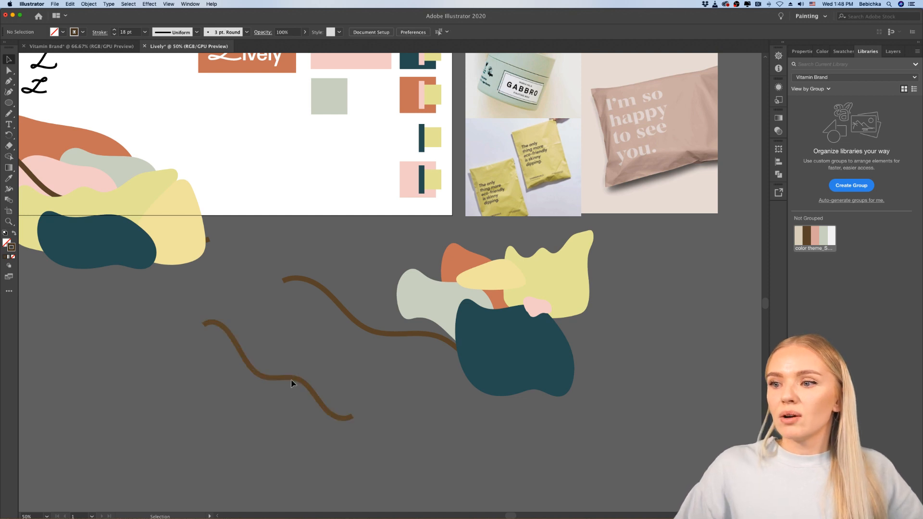
Step: Recolour the strokes of both wavy lines with the salmon pink from the library's colour theme
click(293, 378)
shift+click(365, 331)
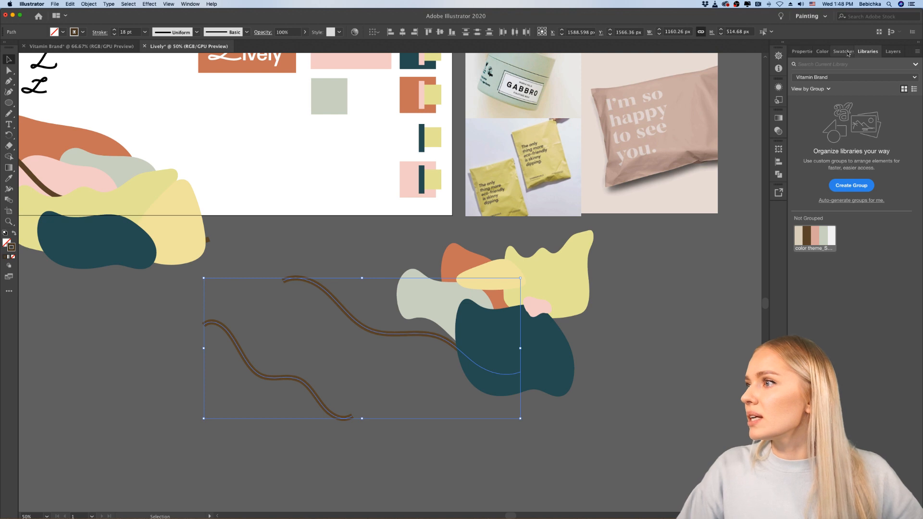
click(815, 236)
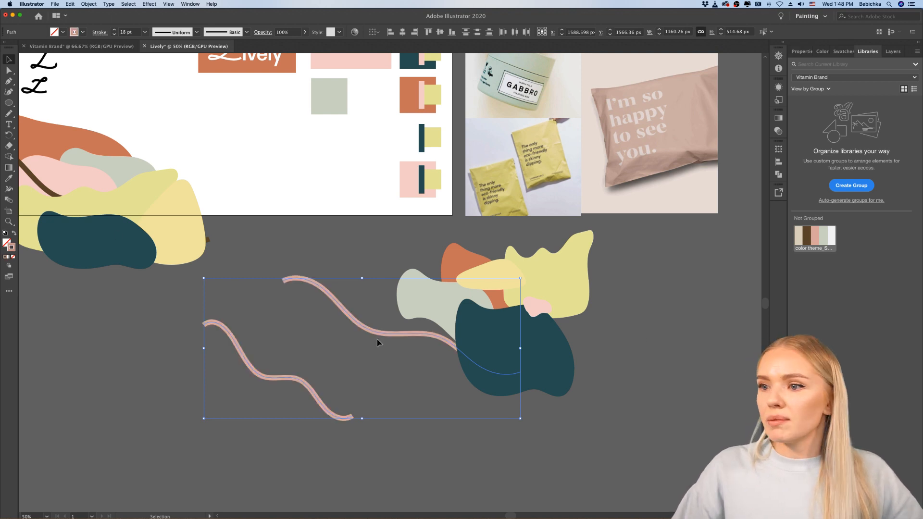
click(74, 345)
drag(347, 241, 241, 415)
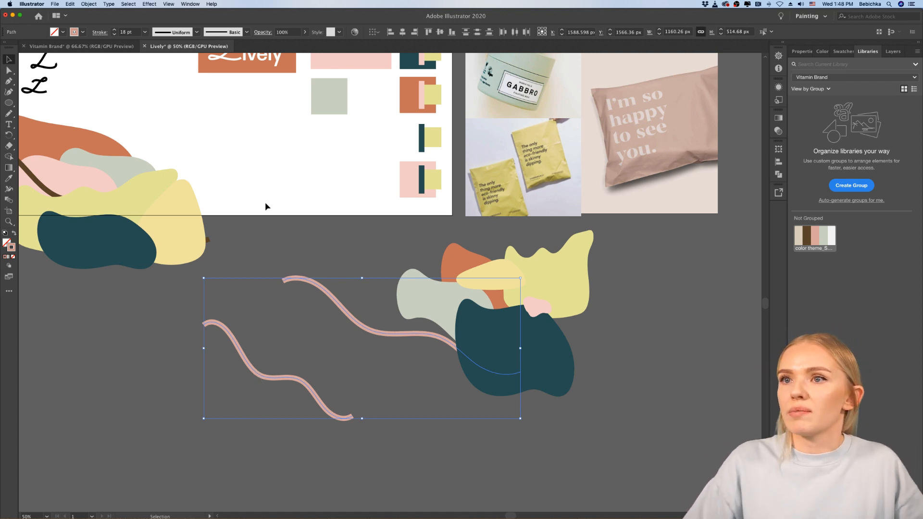
Step: Make a blend between the two salmon pink wavy lines
click(89, 4)
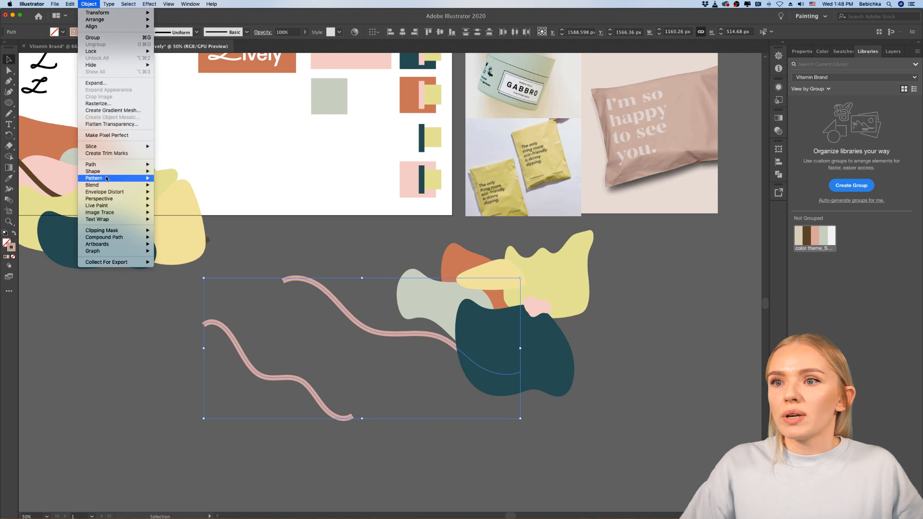
mouse_move(106, 185)
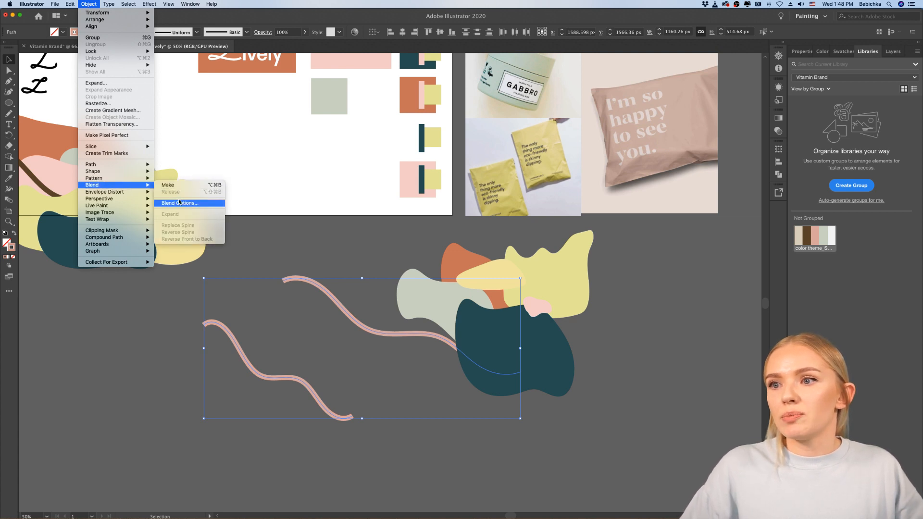
click(178, 185)
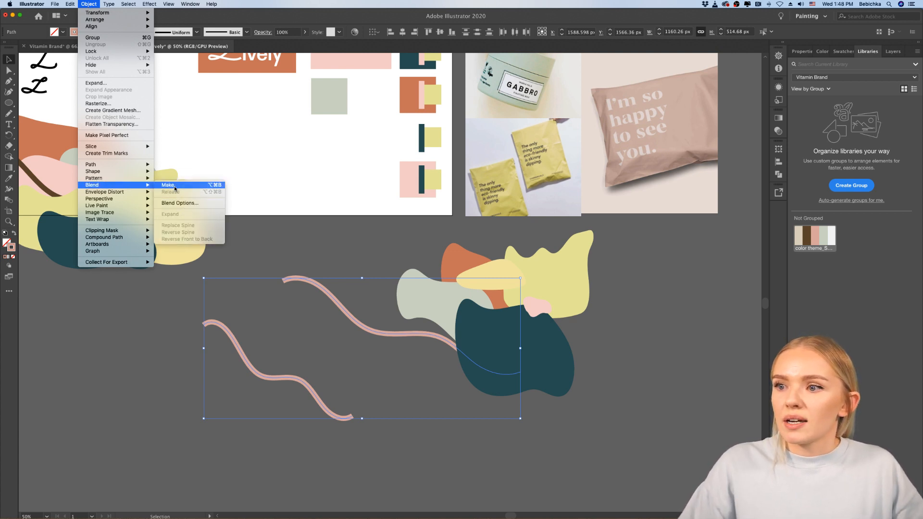
Step: Apply Smooth Color spacing to the wavy-line blend with the preview enabled
click(91, 5)
mouse_move(113, 170)
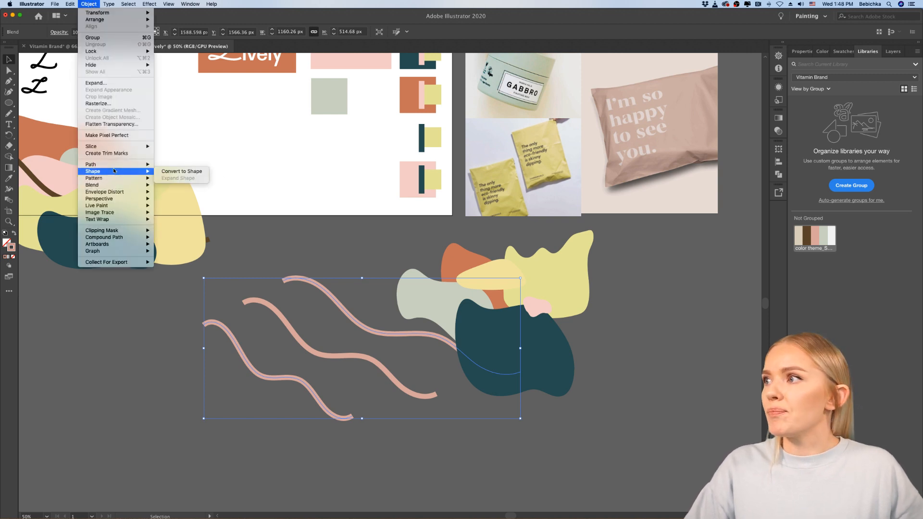
mouse_move(120, 185)
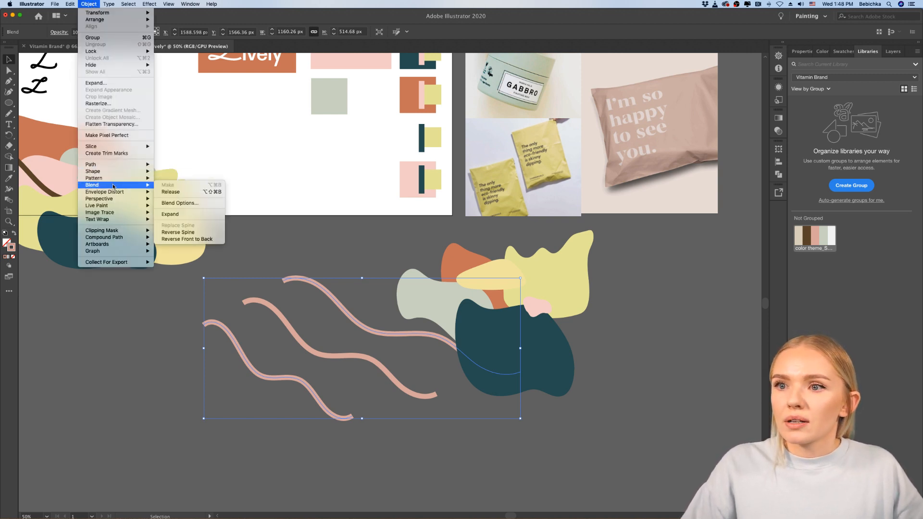
click(178, 202)
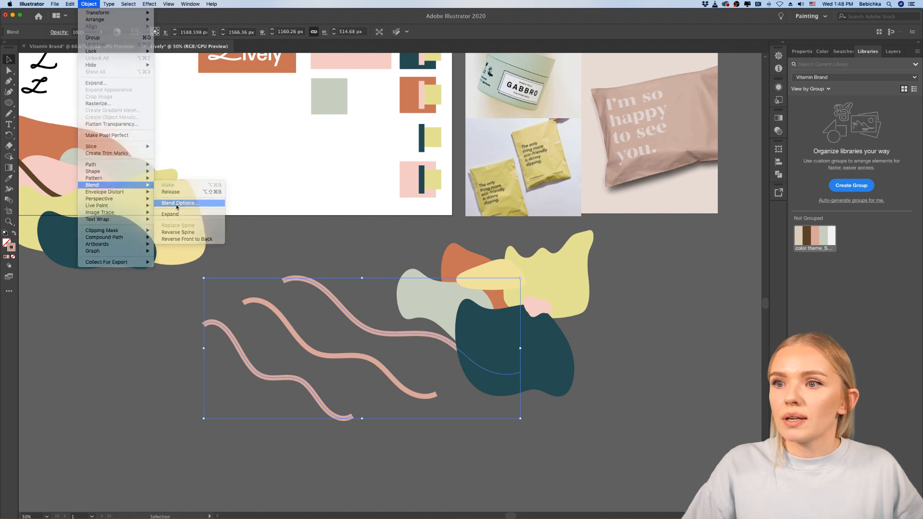
drag(484, 229, 535, 199)
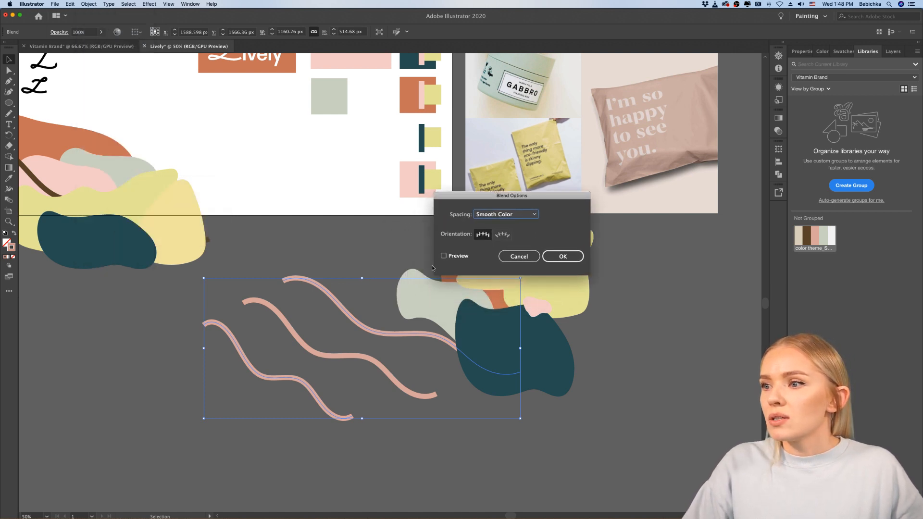
click(573, 260)
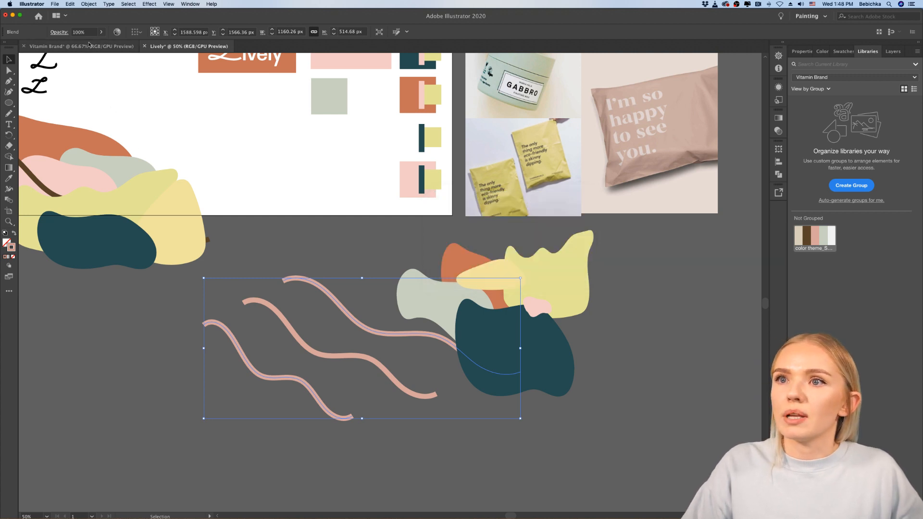
Step: Set the wavy-line blend's spacing to Specified Steps with a value of 5
click(90, 4)
mouse_move(140, 185)
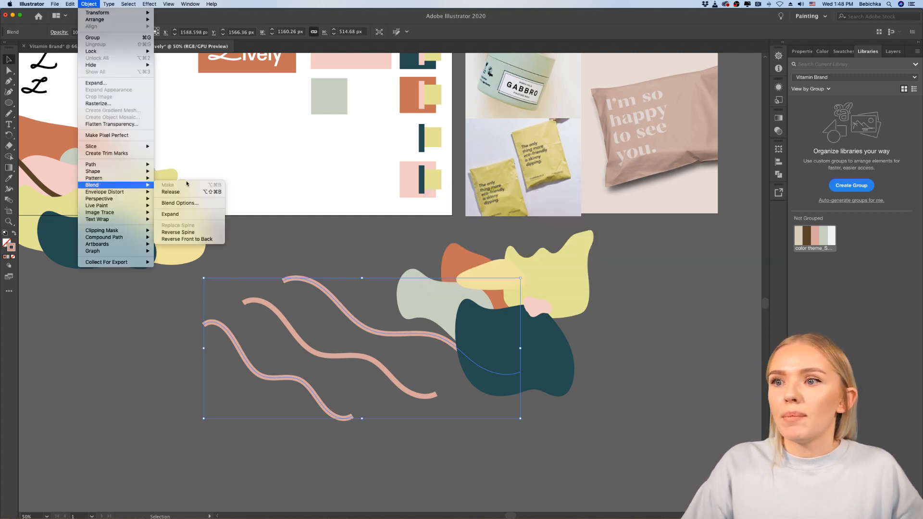
click(173, 202)
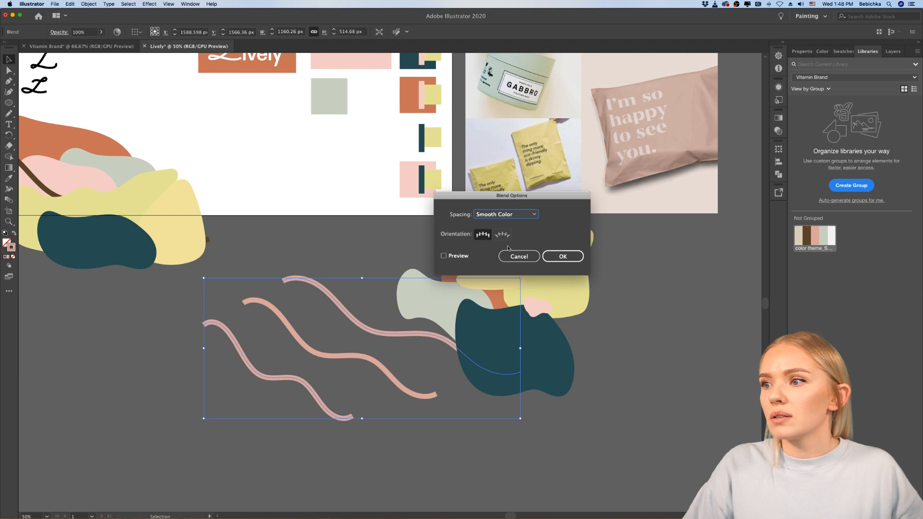
click(527, 217)
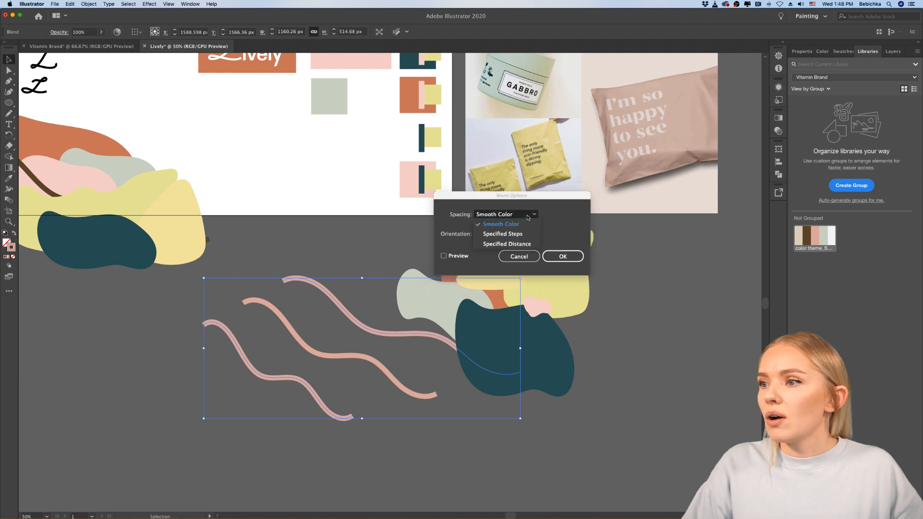
click(503, 234)
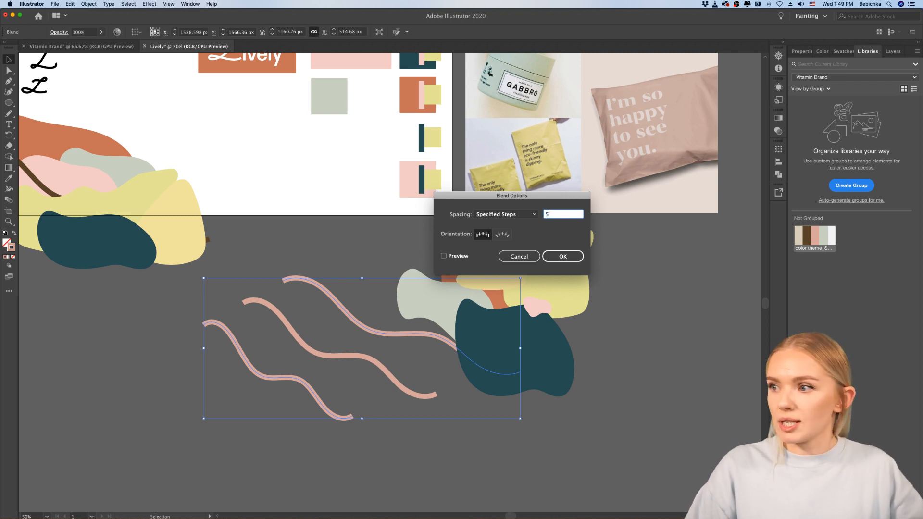
text(5)
click(562, 255)
click(610, 406)
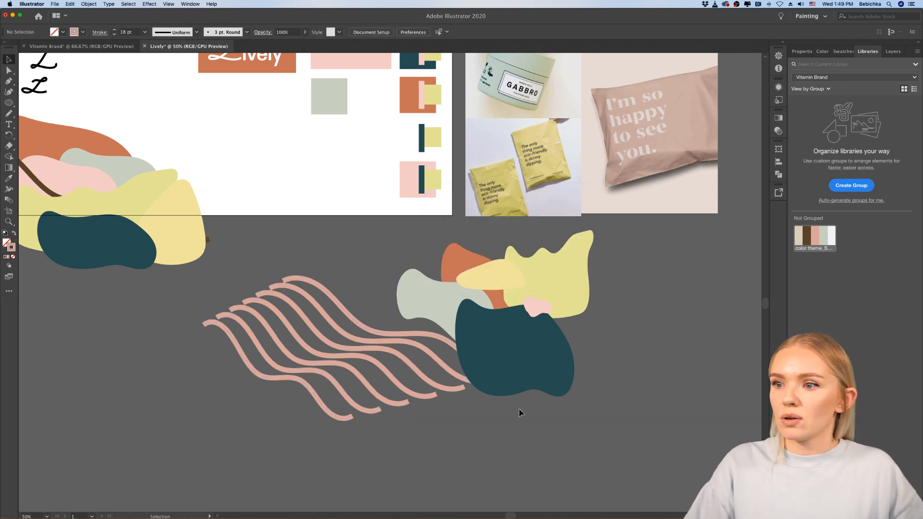
Step: Isolate the blend and move its uppermost wavy line up and to the left to reshape the stripes
double_click(360, 329)
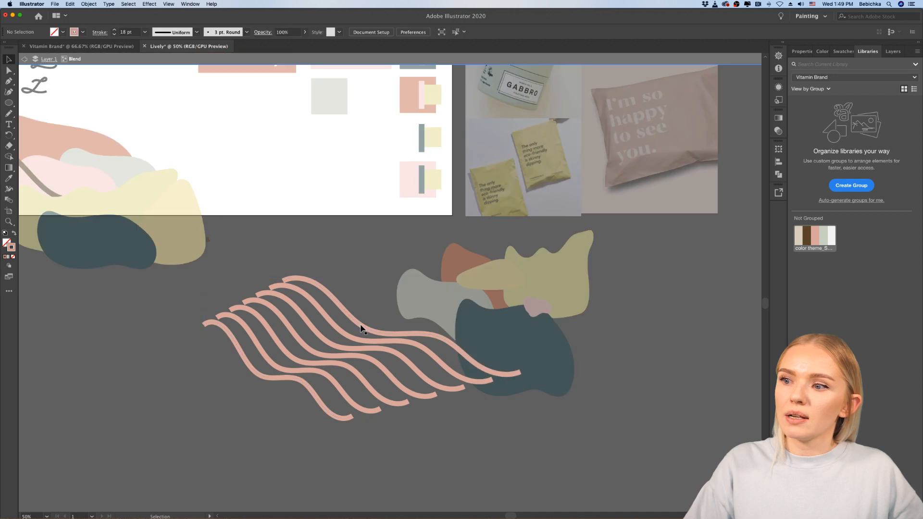
drag(361, 328, 320, 294)
click(377, 450)
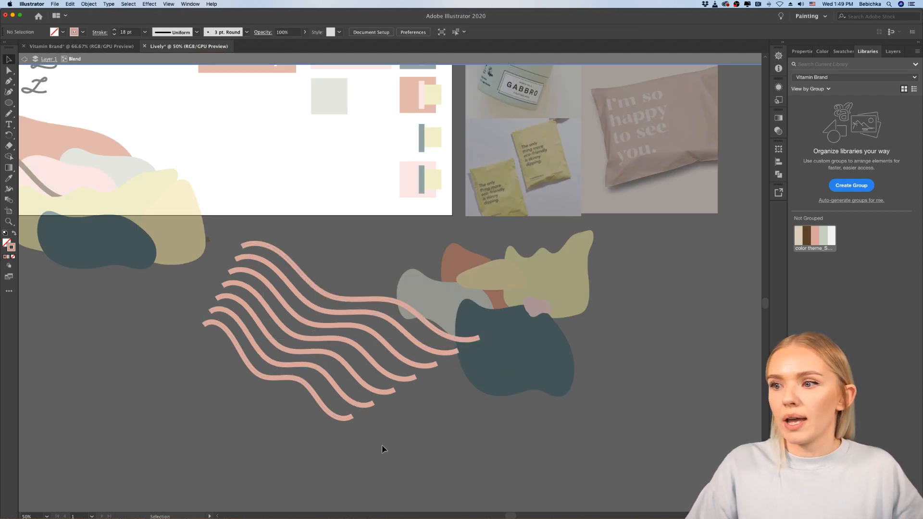
double_click(353, 262)
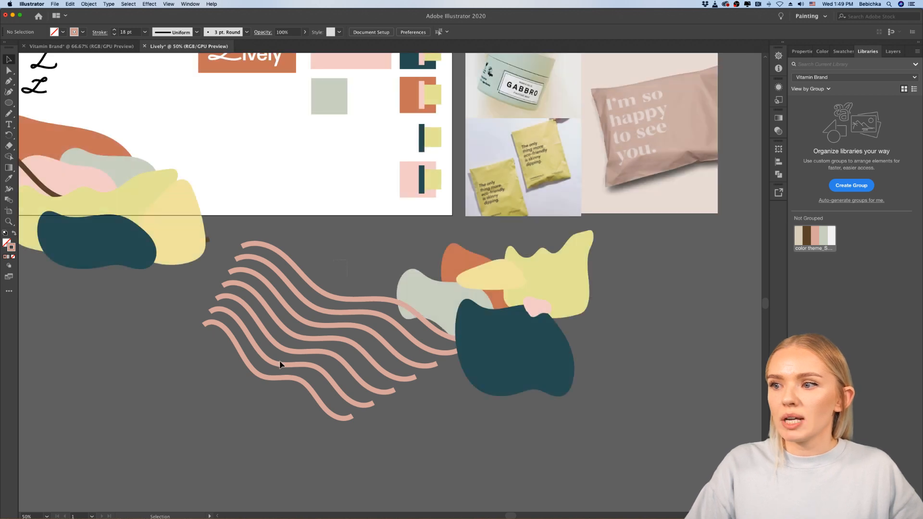
Step: Move the salmon pink striped blend into the composition, running behind the dark teal and lime-green shapes
click(286, 381)
drag(291, 383, 435, 375)
click(547, 458)
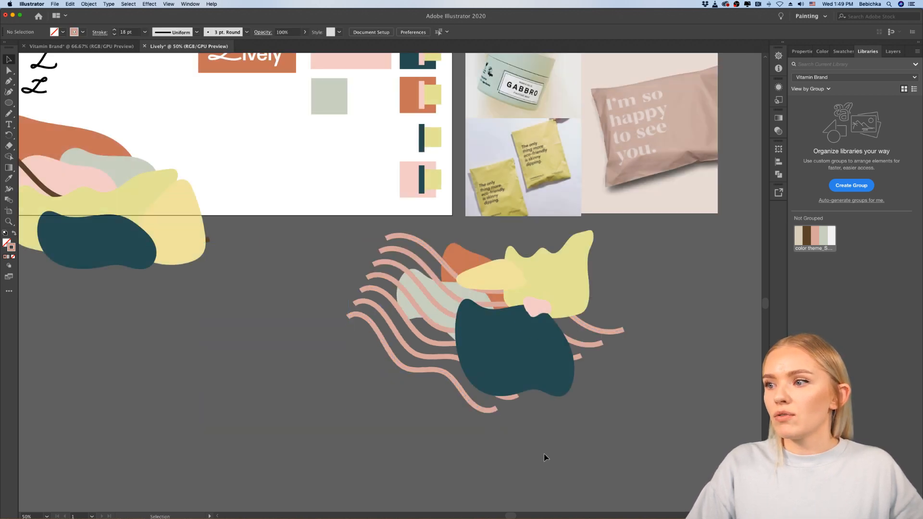
Step: Duplicate the salmon pink wavy-line blend to the lower left of the new composition
scroll(500, 395, right, 5)
scroll(446, 342, up, 2)
scroll(446, 341, left, 2)
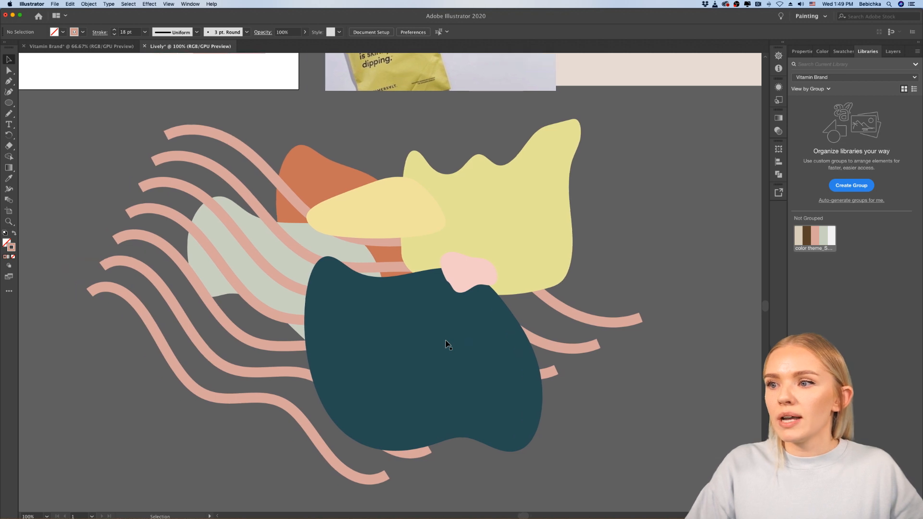
scroll(446, 342, down, 4)
scroll(447, 345, up, 3)
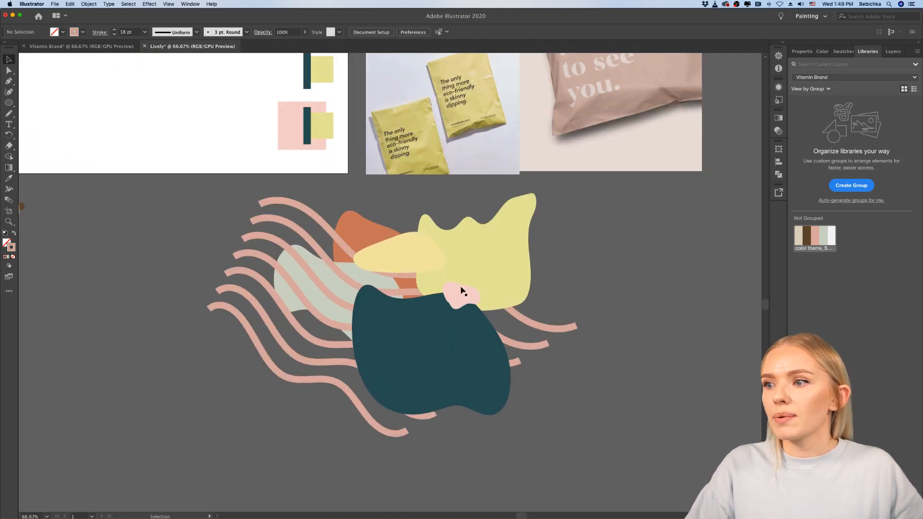
drag(301, 211, 130, 332)
scroll(130, 332, down, 1)
scroll(130, 331, down, 3)
scroll(130, 331, left, 2)
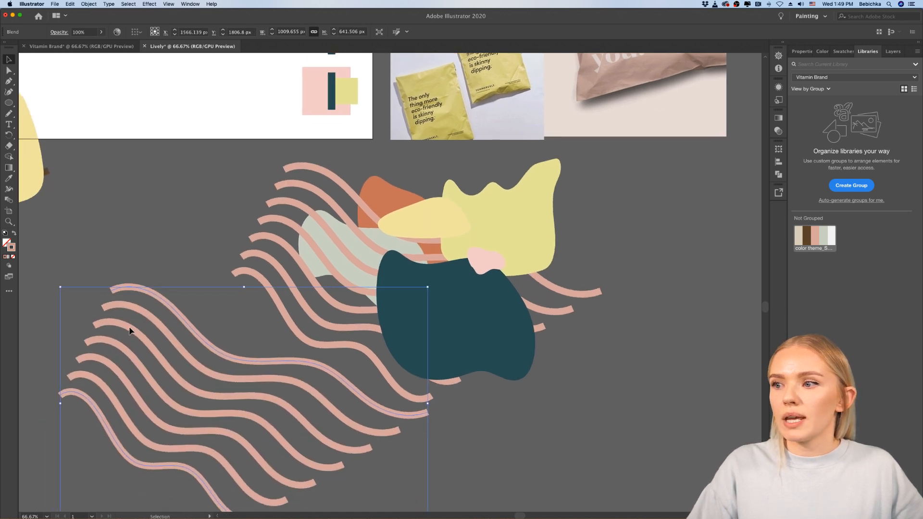
Step: Sample the lime-green shape's colour onto the duplicated blend and apply it as the stroke with no fill
click(9, 179)
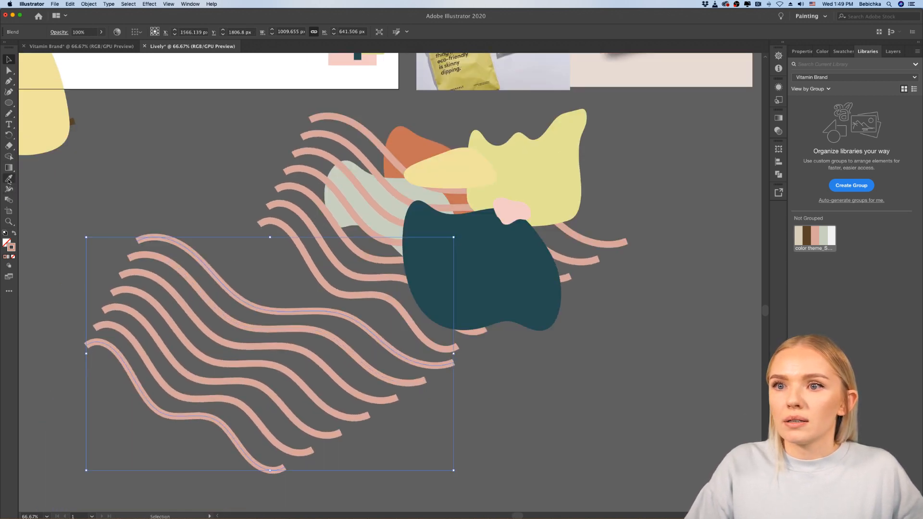
click(530, 150)
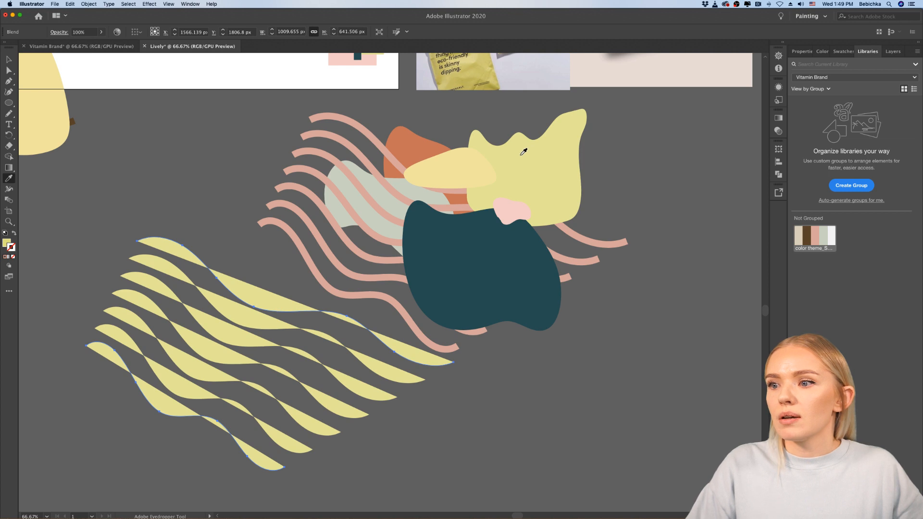
click(13, 234)
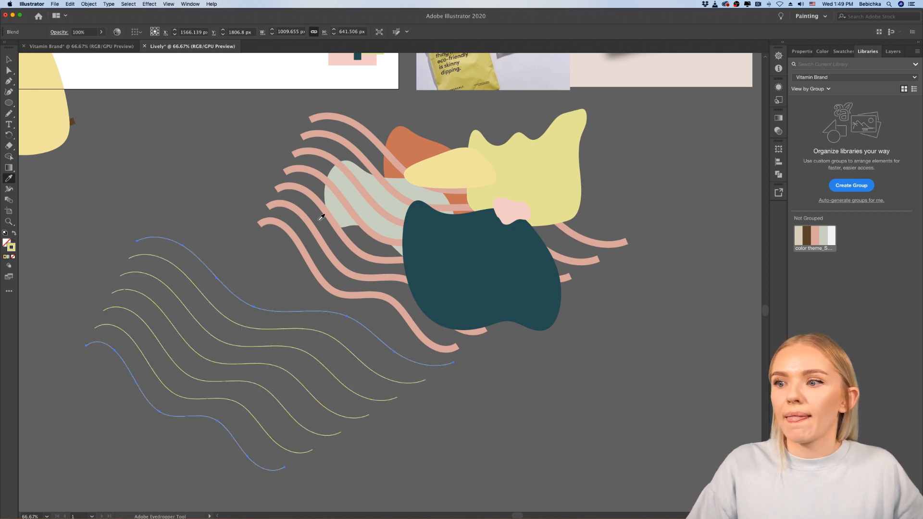
Step: Thicken the lime-green wavy lines to a 19 pt stroke and deselect them
click(800, 50)
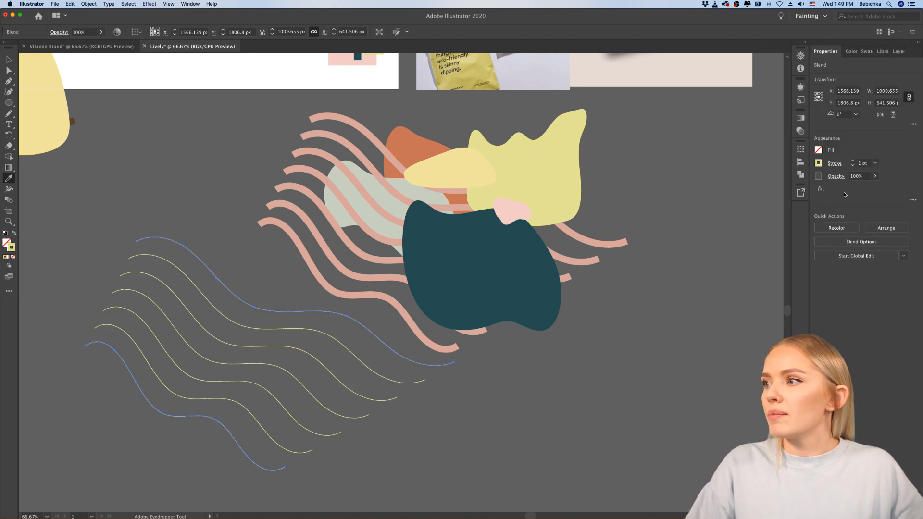
click(853, 162)
click(853, 162)
click(853, 163)
click(853, 162)
click(853, 163)
click(853, 162)
click(854, 162)
click(853, 162)
click(854, 162)
click(853, 162)
click(853, 162)
click(854, 162)
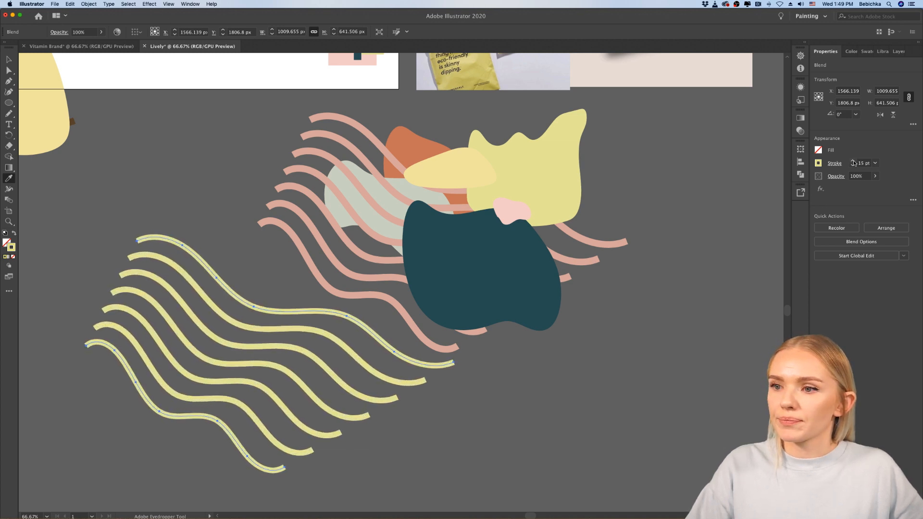
click(853, 162)
click(853, 162)
click(853, 162)
click(853, 162)
click(6, 59)
click(268, 305)
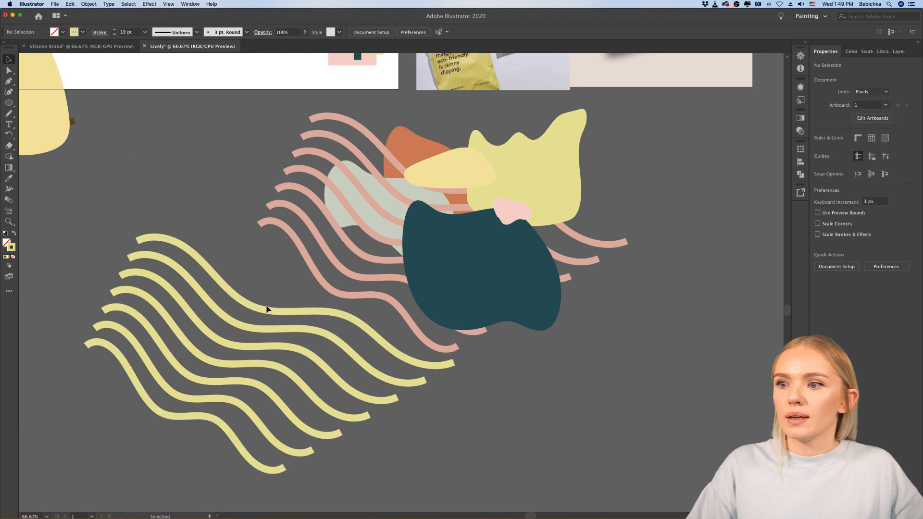
Step: Move the lime-green wavy-line blend to the right of the composition and squeeze it horizontally to about 637 px wide
scroll(277, 310, down, 3)
scroll(281, 350, up, 1)
drag(294, 315, 569, 334)
click(569, 334)
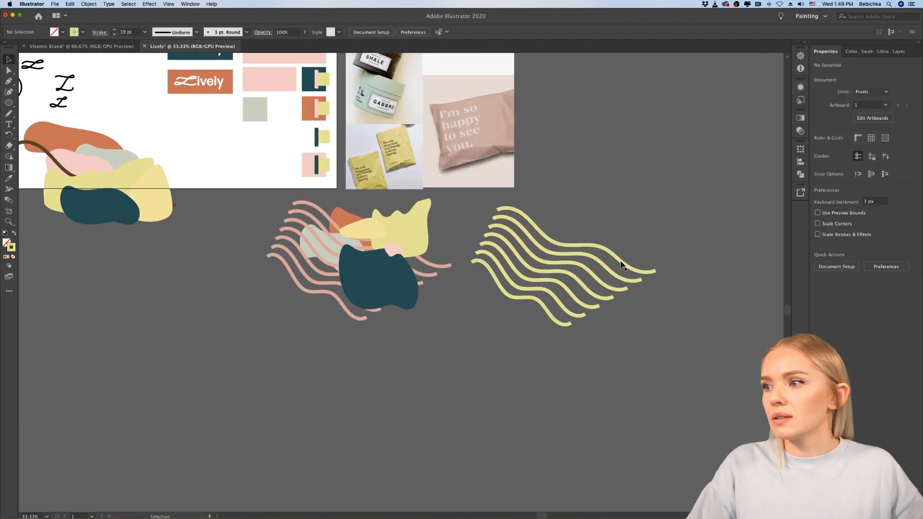
click(621, 262)
drag(657, 266, 588, 267)
click(636, 306)
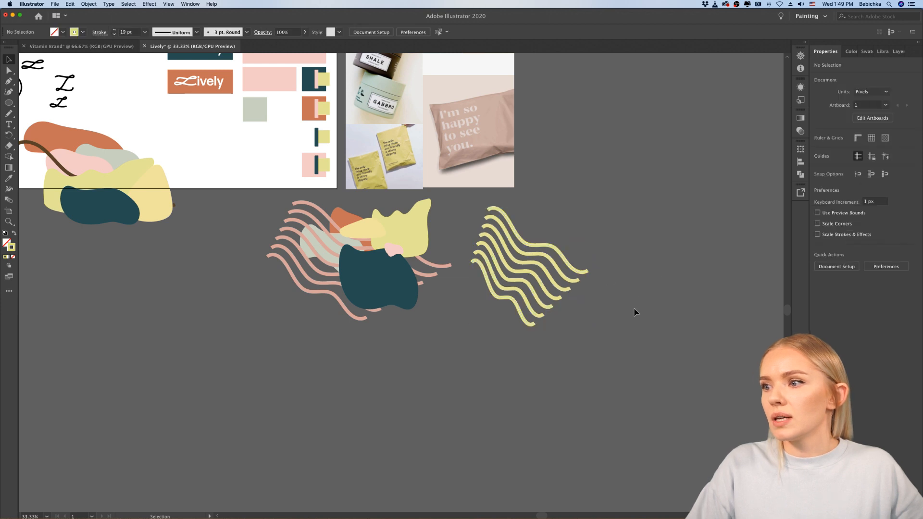
Step: Rotate the narrowed lime-green wavy-line blend about a quarter turn clockwise and deselect it
scroll(635, 309, right, 3)
click(486, 268)
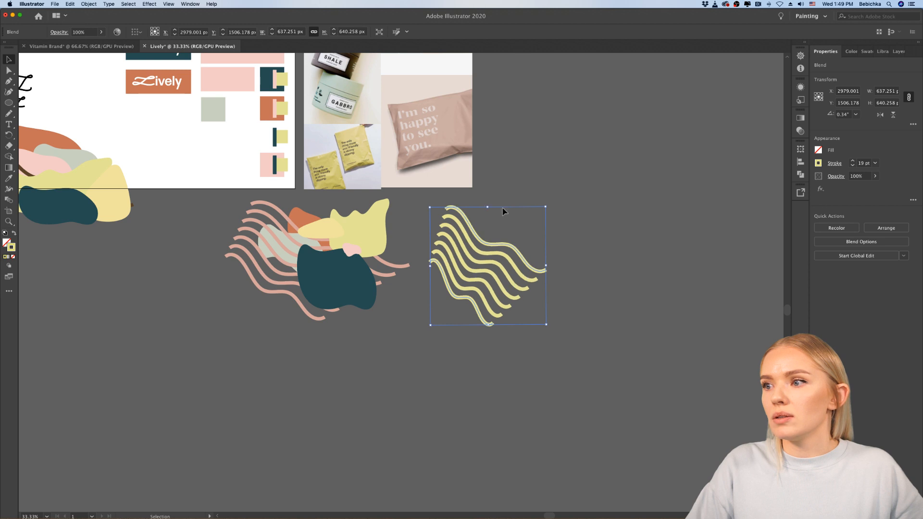
drag(550, 202, 601, 338)
click(601, 338)
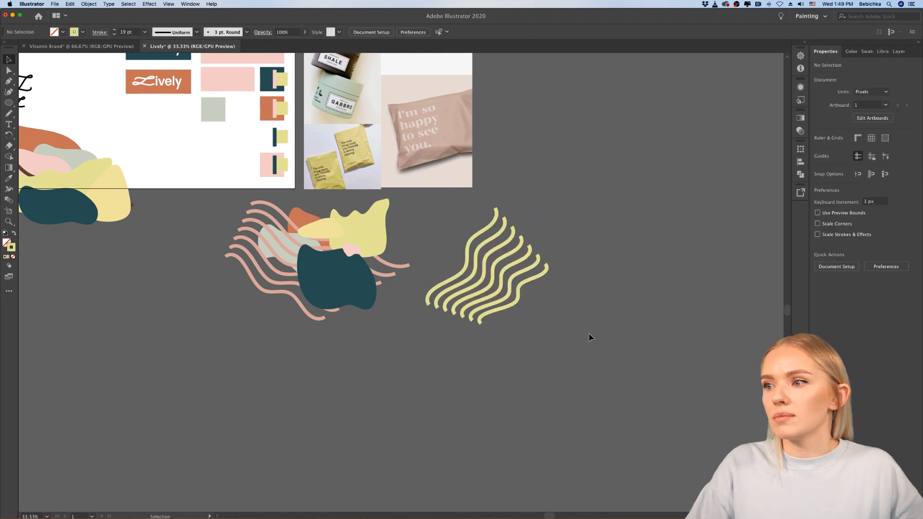
Step: Move the dark teal shape out of the composition onto the lime-green wavy lines, covering their lower-left part
scroll(384, 322, up, 2)
drag(327, 260, 601, 270)
click(667, 372)
scroll(665, 372, right, 2)
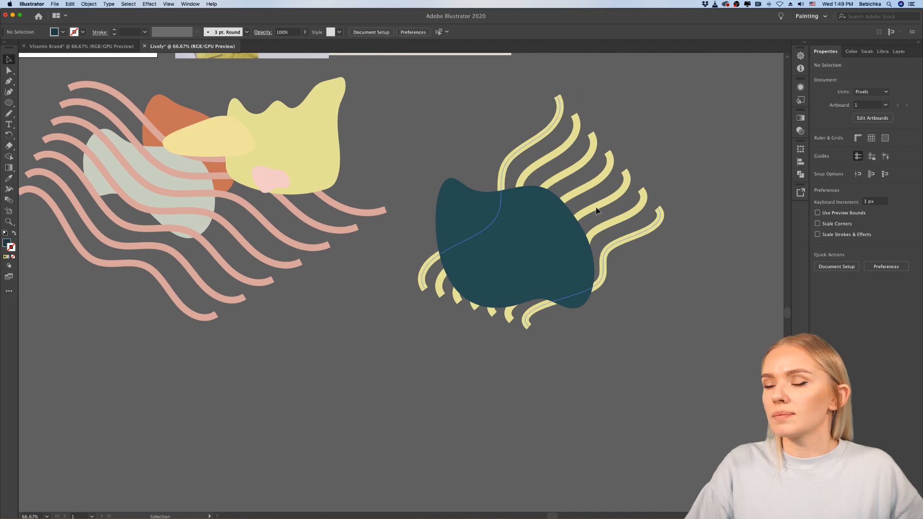
Step: Duplicate the grey-green shape and place the copy behind the lime-green wavy lines, right of the dark teal shape
click(597, 208)
drag(168, 160, 600, 195)
click(658, 343)
scroll(657, 344, right, 1)
scroll(658, 345, right, 2)
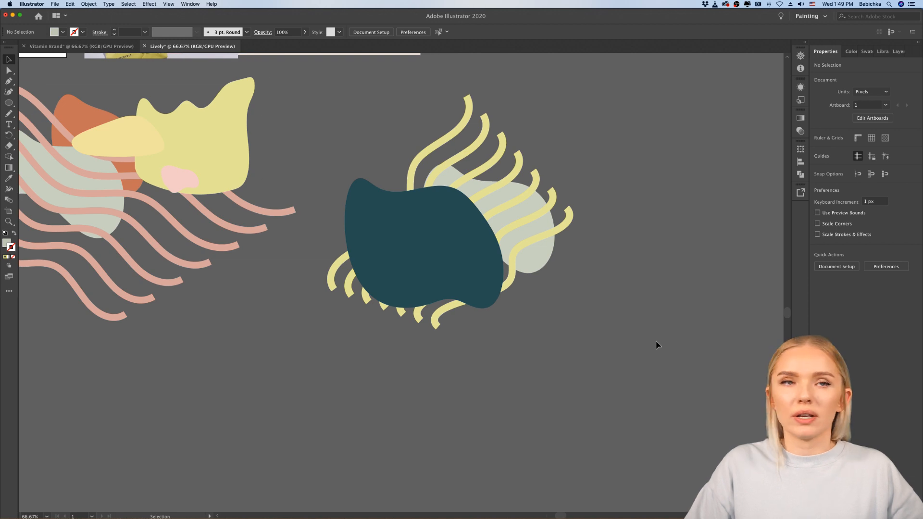
Step: Move the teal, grey-green and lime-striped cluster together to the composition's left side, overlapping the salmon pink wavy lines
scroll(658, 345, left, 3)
scroll(659, 346, up, 1)
scroll(658, 345, down, 5)
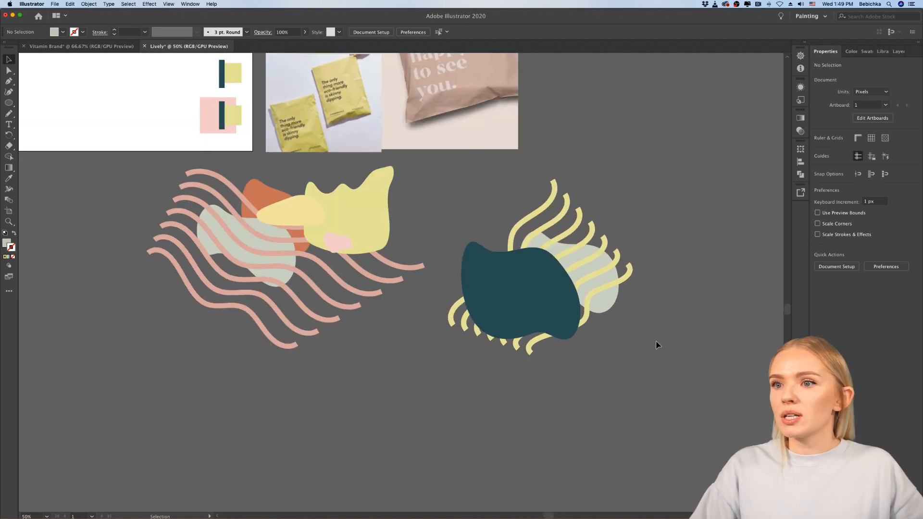
scroll(658, 345, right, 2)
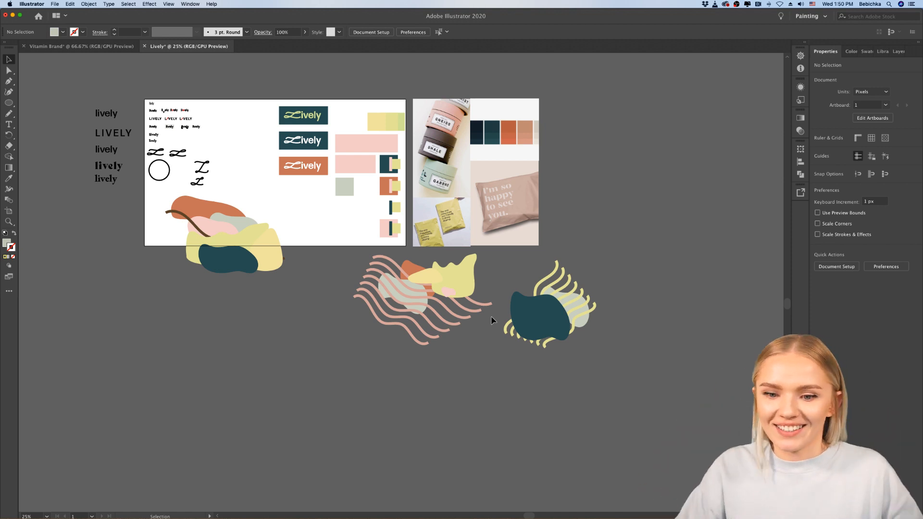
drag(607, 275, 518, 353)
drag(552, 321, 343, 306)
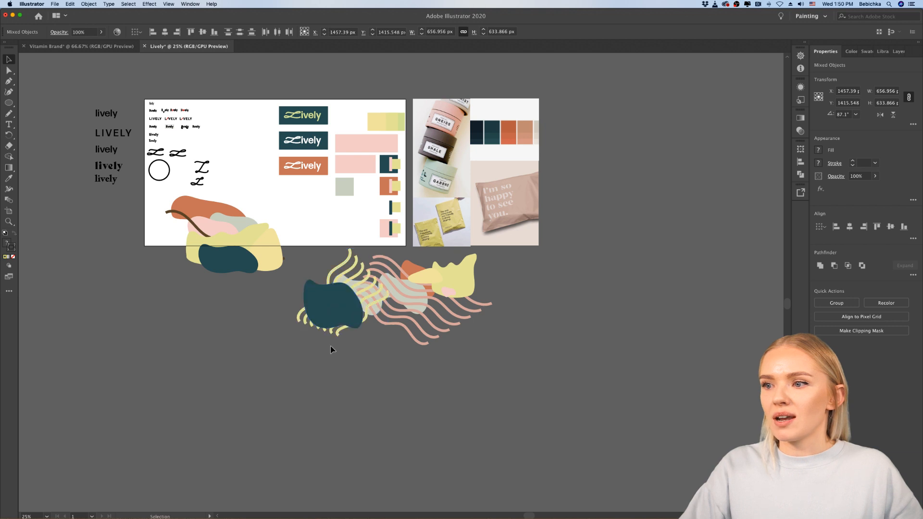
key(shift+super+a)
scroll(368, 308, up, 3)
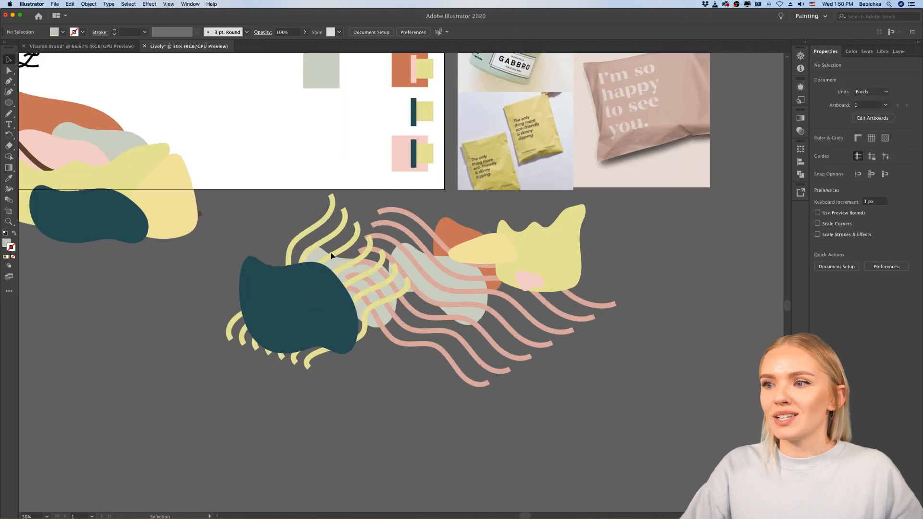